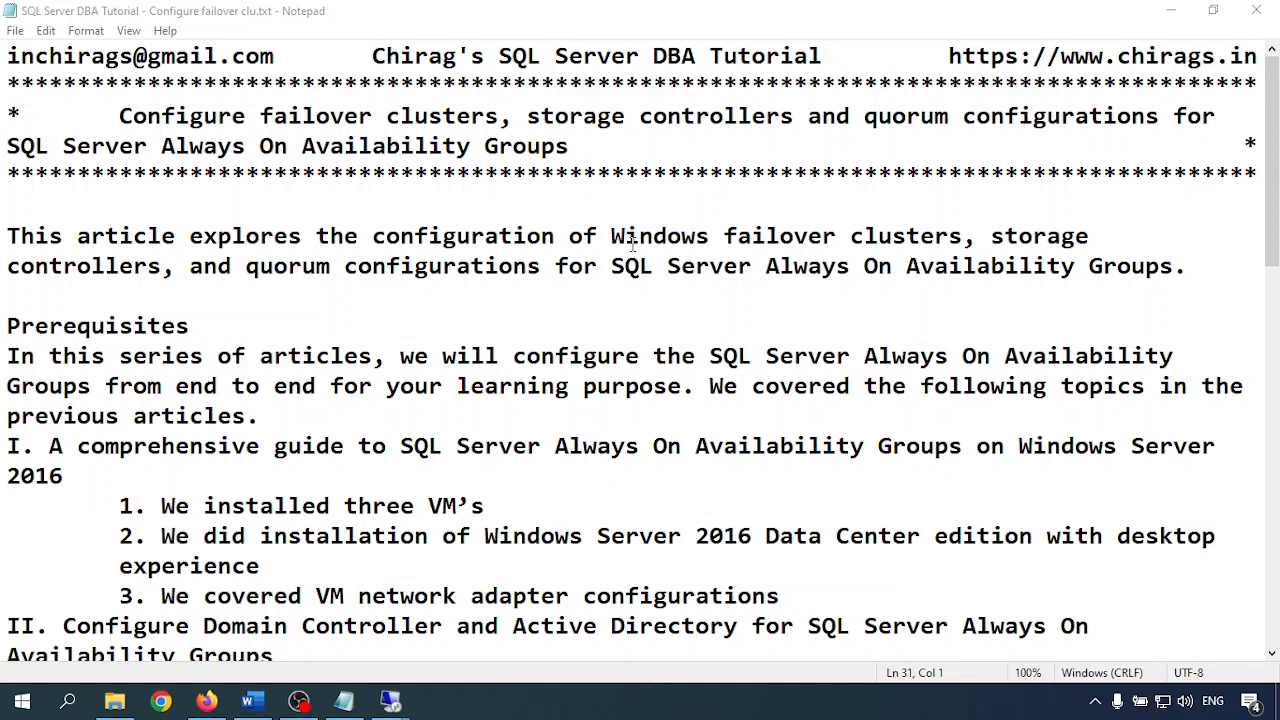
Highlight the notes' prerequisites: three VMs, Windows Server 2016 Datacenter, domain controller, static IPs, chirags.in domain join
scroll(632, 244, down, 1)
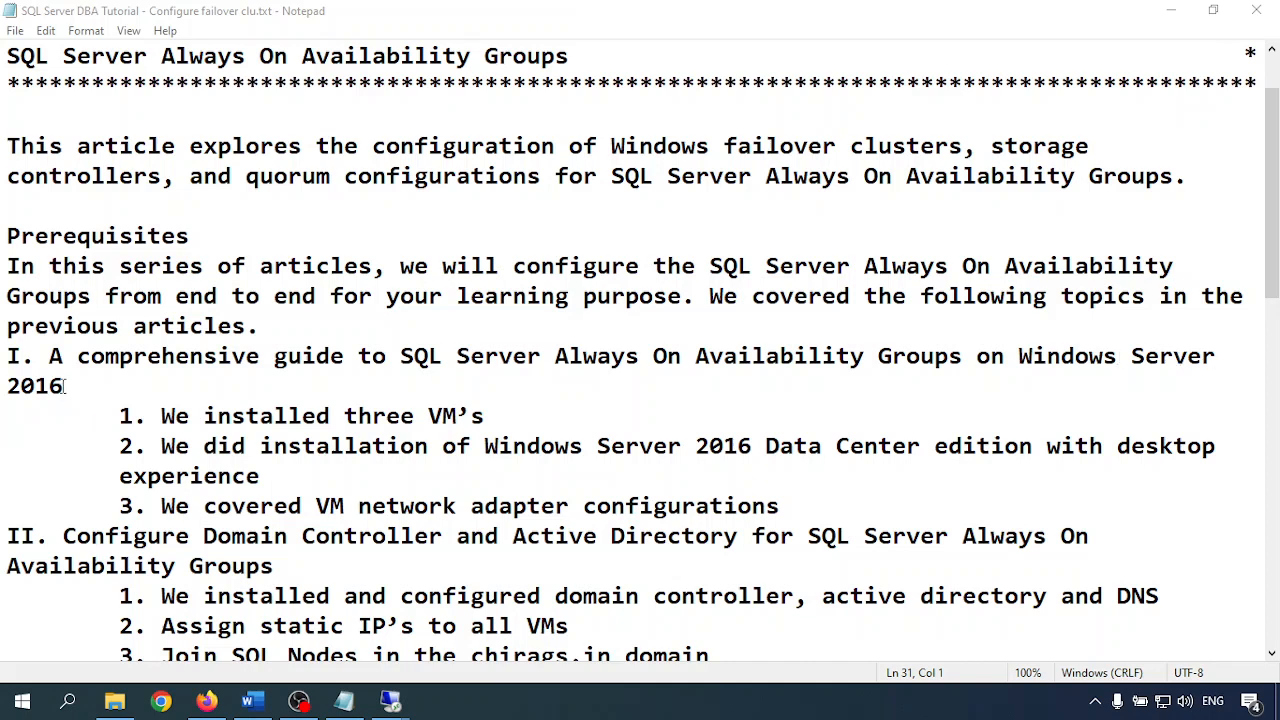
click(64, 386)
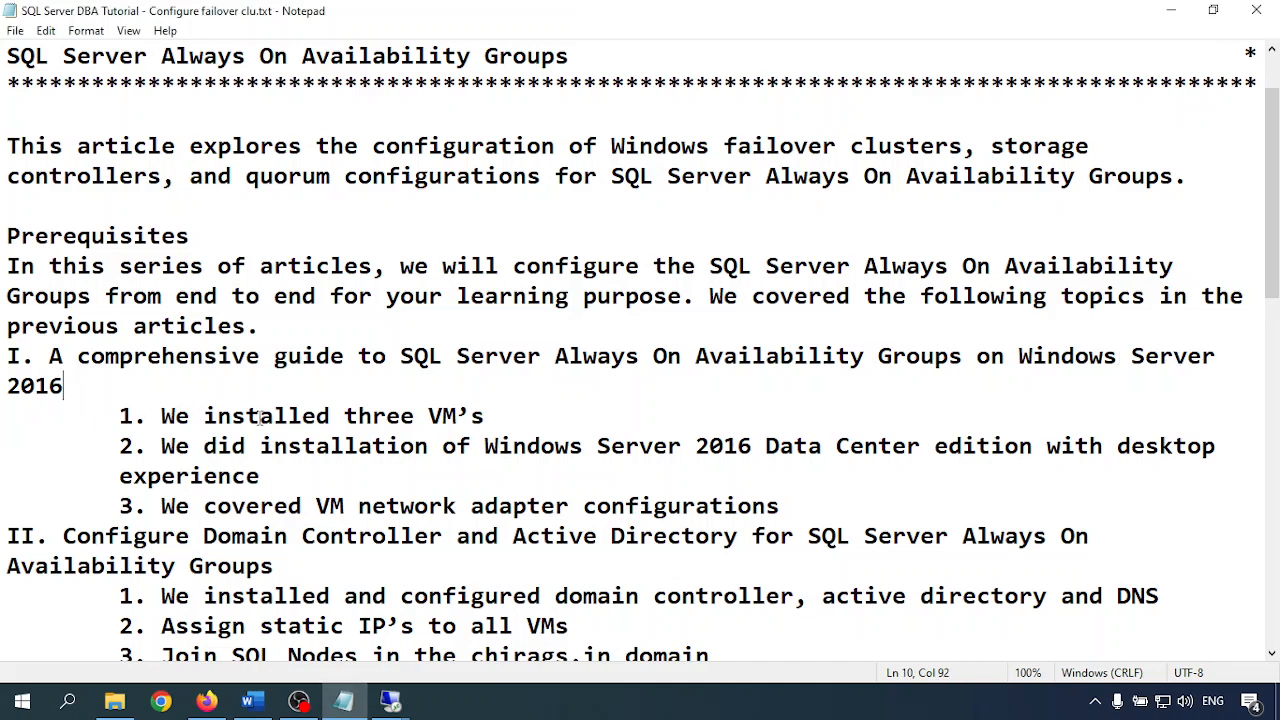
drag(163, 416, 491, 415)
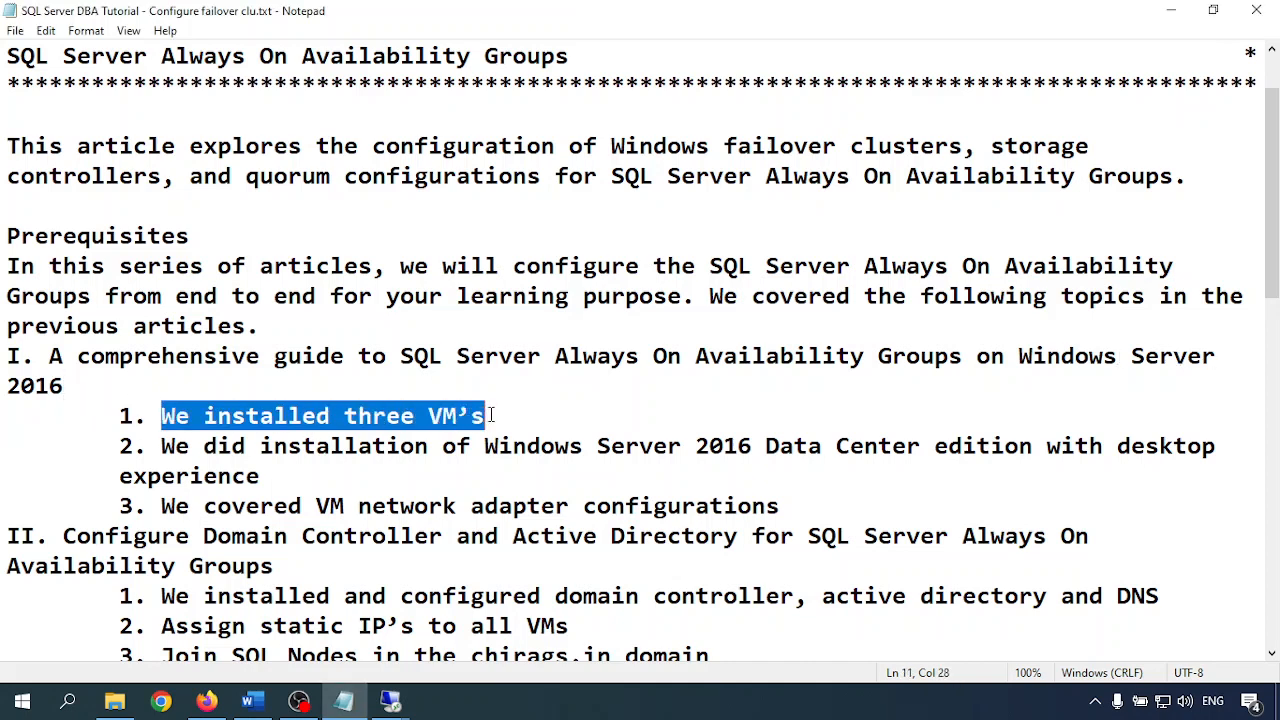
drag(160, 446, 486, 446)
drag(682, 446, 918, 446)
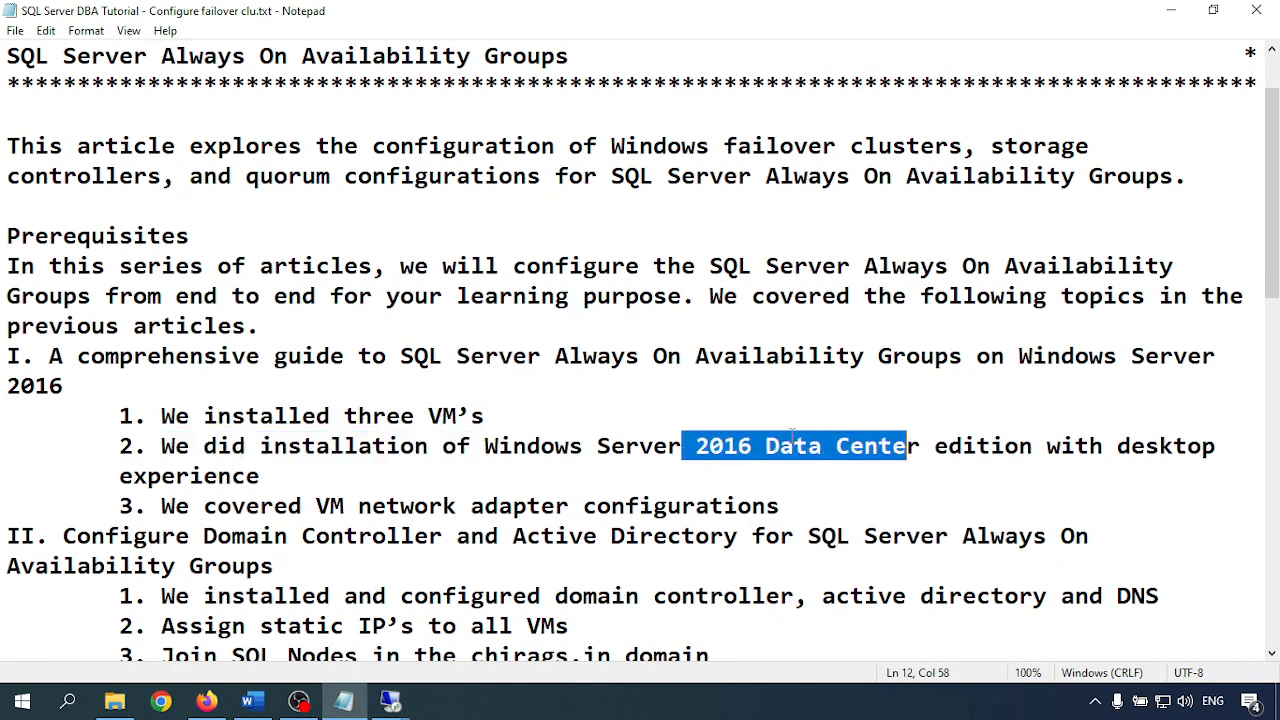
scroll(791, 436, down, 2)
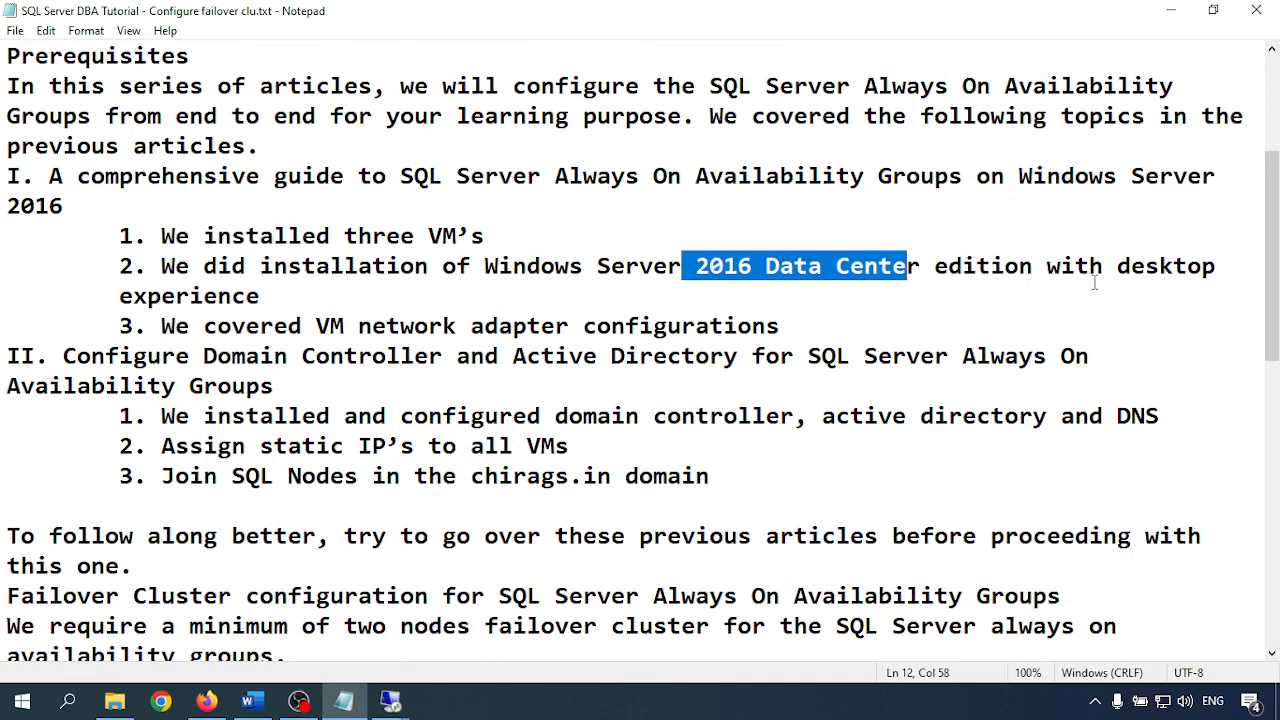
drag(114, 296, 597, 328)
click(341, 332)
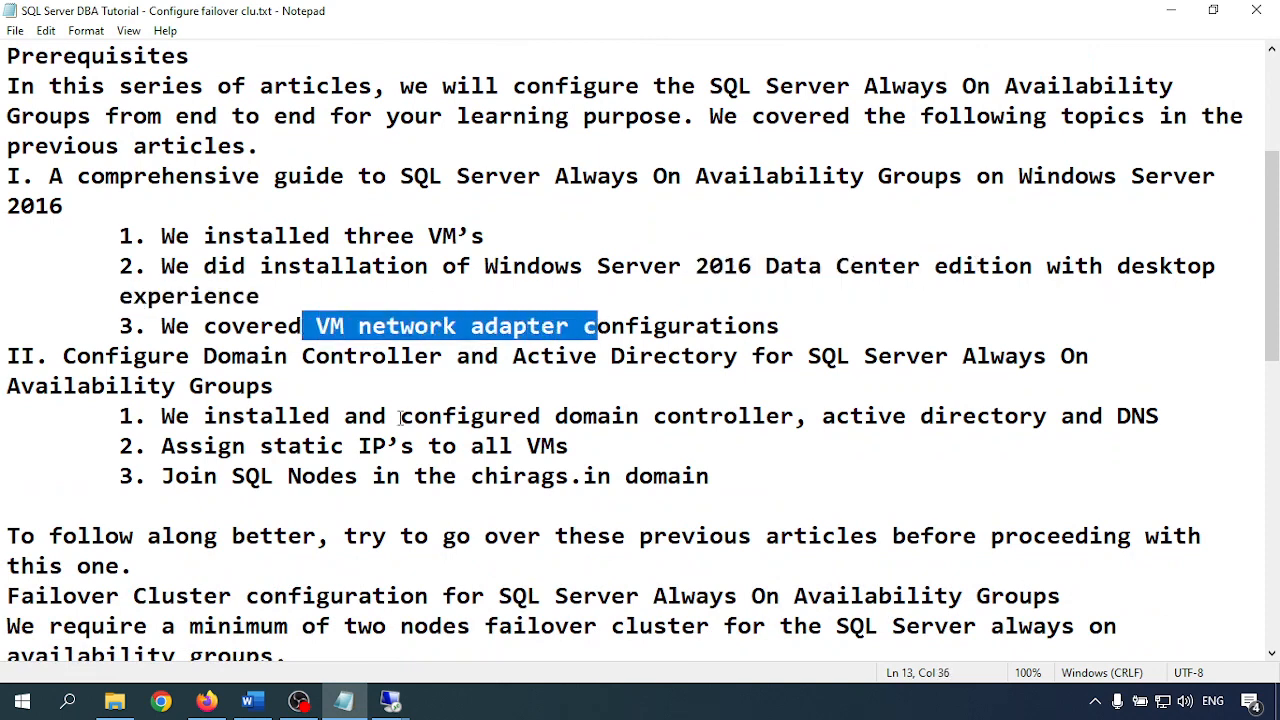
drag(76, 356, 1075, 357)
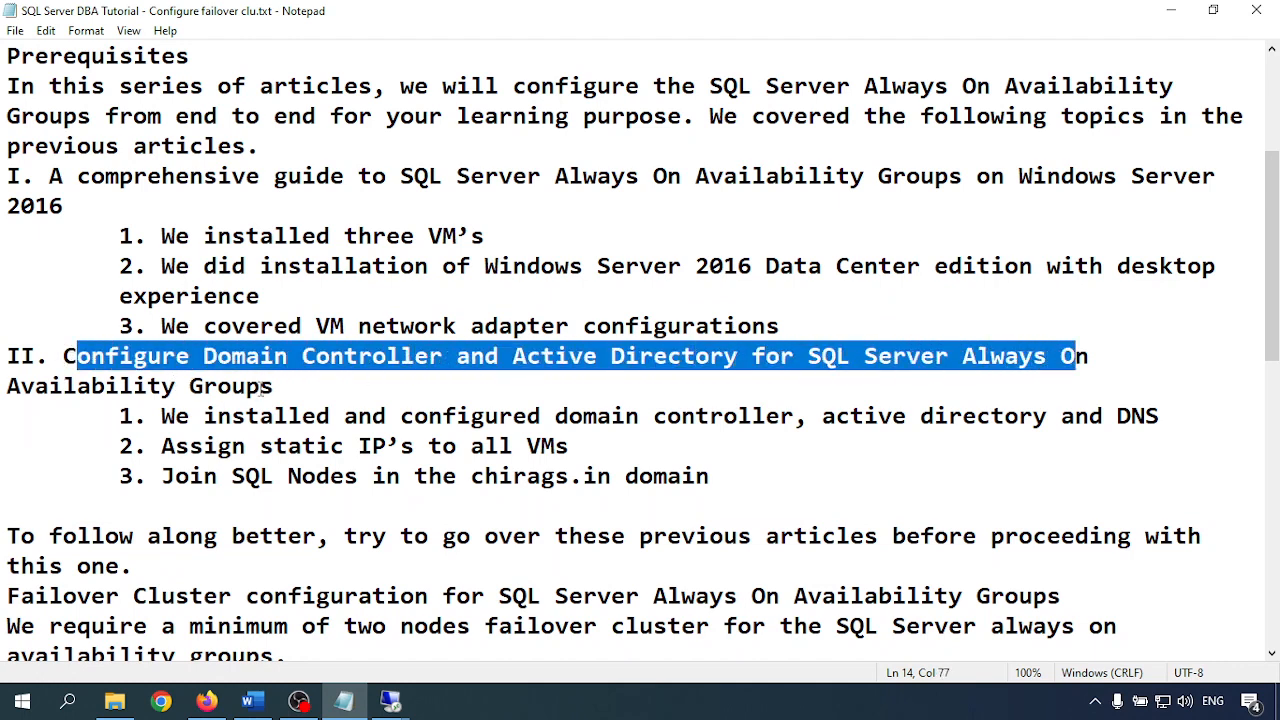
scroll(266, 432, down, 1)
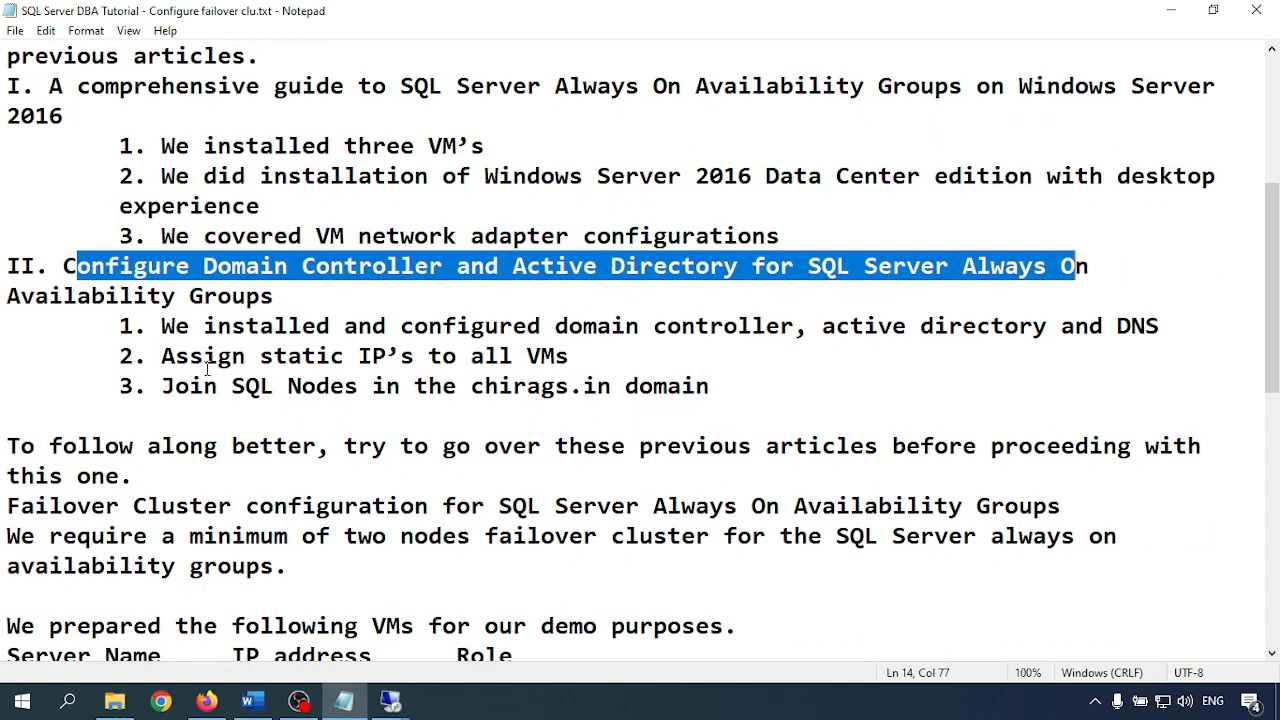
drag(175, 326, 1160, 326)
drag(262, 357, 586, 357)
drag(244, 386, 708, 386)
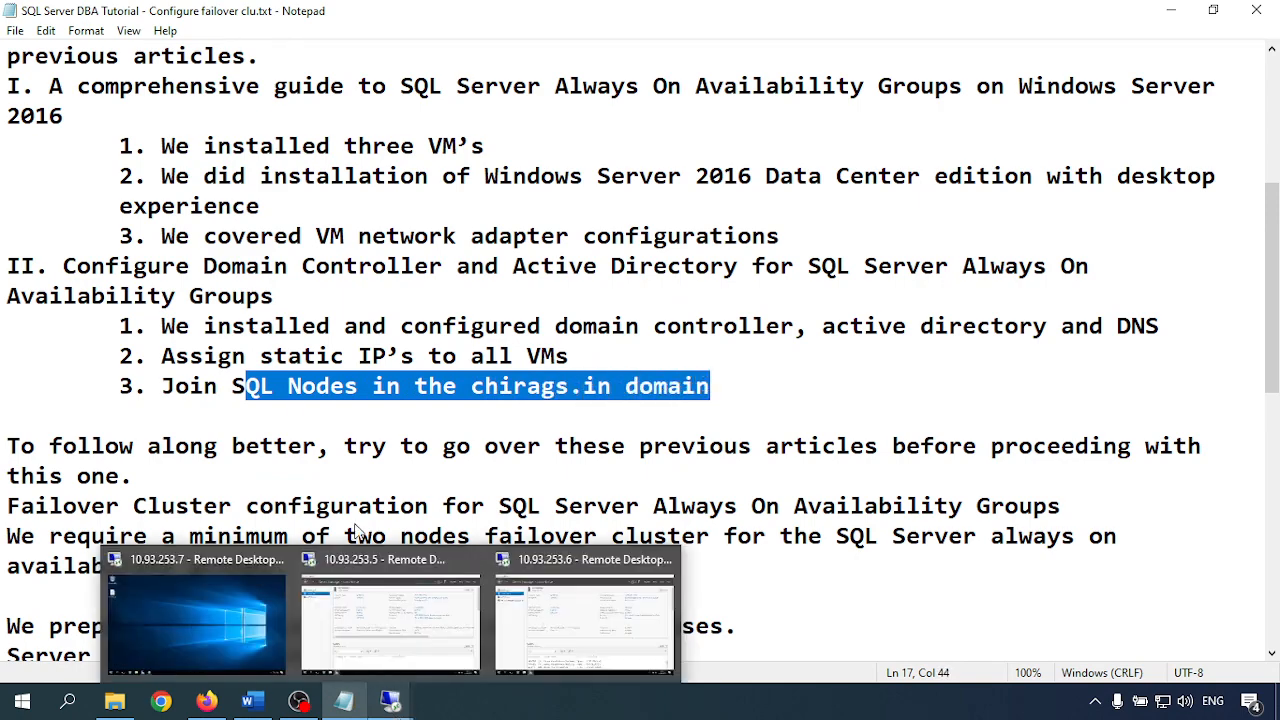
click(302, 386)
Highlight the two-node failover requirement and the SQLNode1, SQLNode2 and VDITest3 rows of the VM table
scroll(270, 320, down, 2)
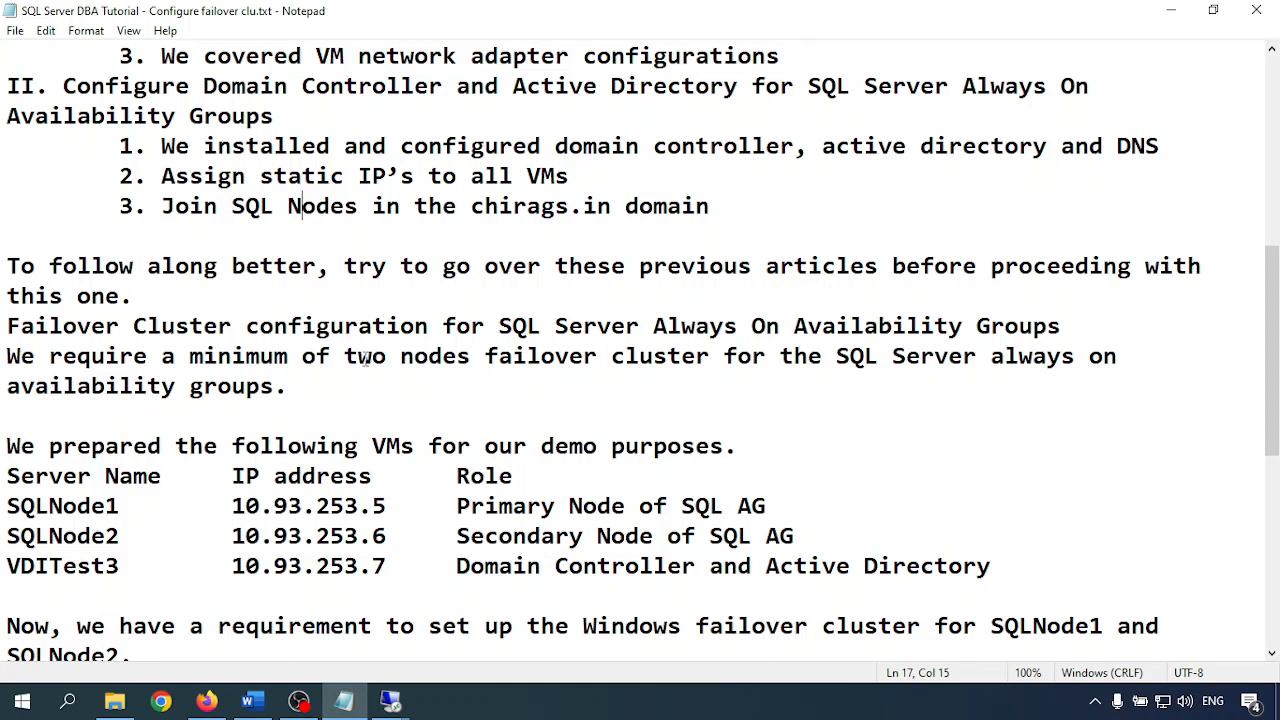
drag(344, 356, 611, 356)
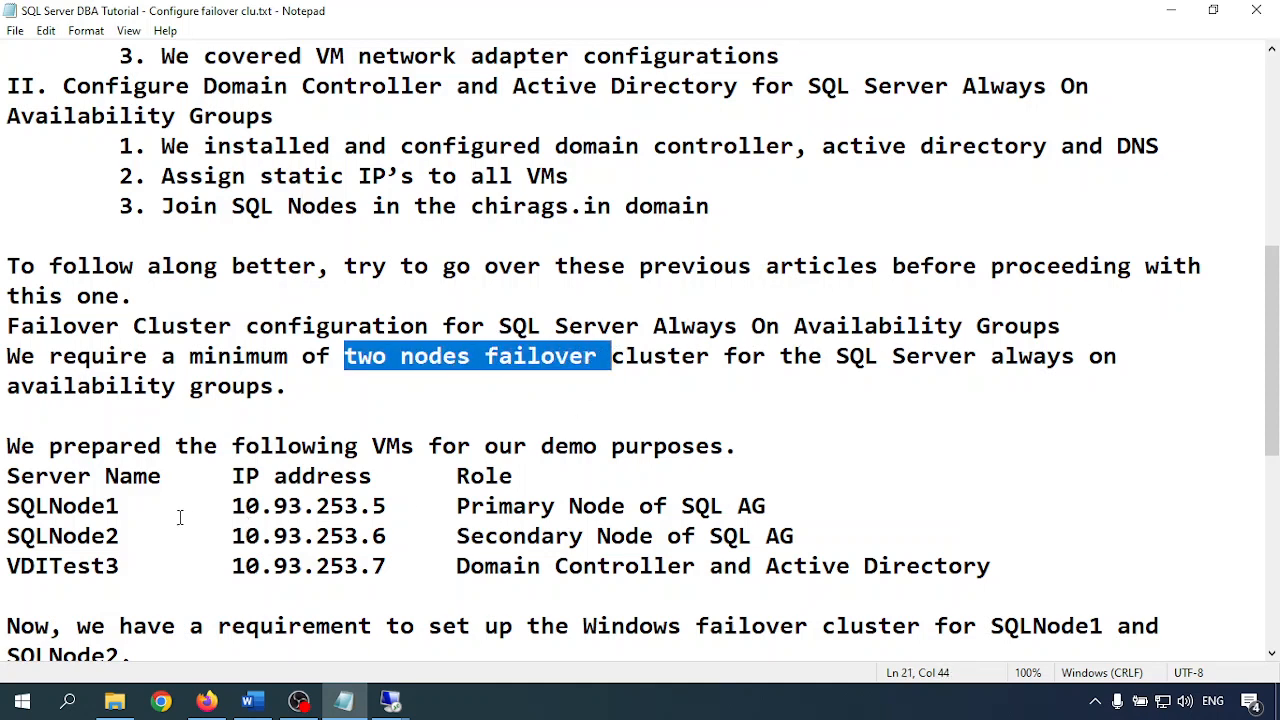
drag(244, 506, 808, 536)
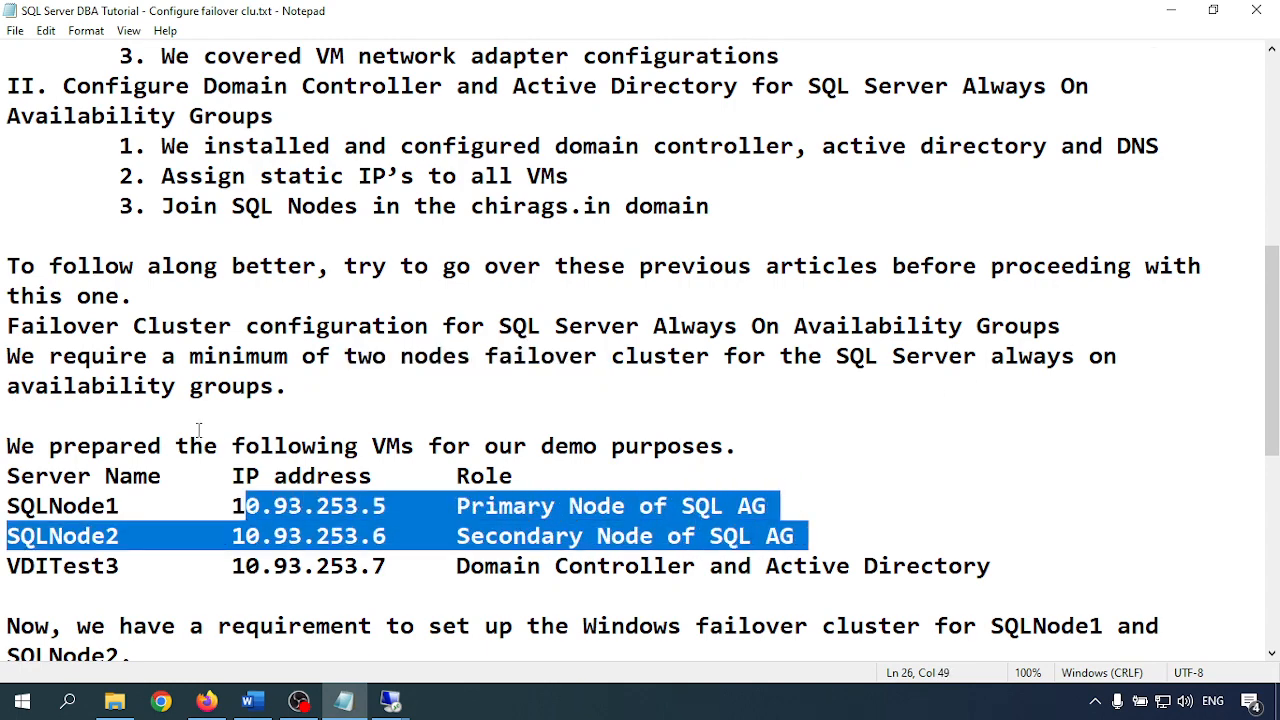
scroll(55, 380, down, 2)
click(62, 326)
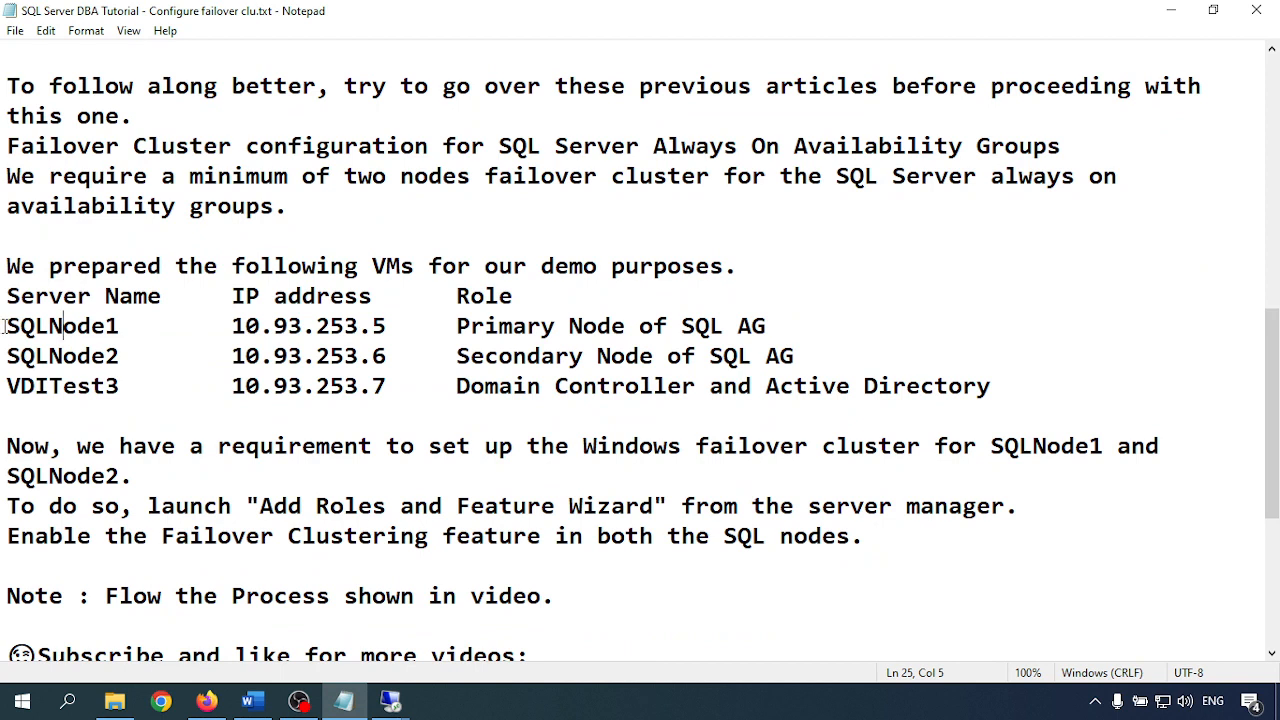
drag(6, 326, 1026, 386)
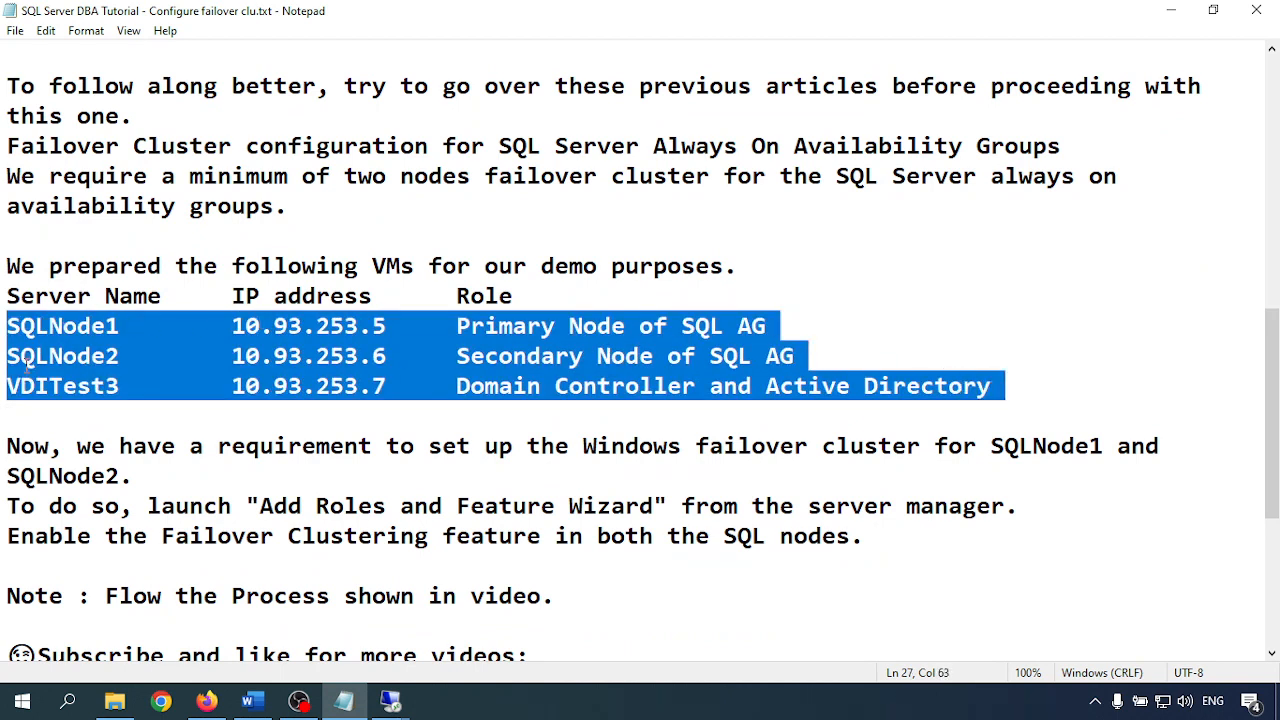
click(8, 386)
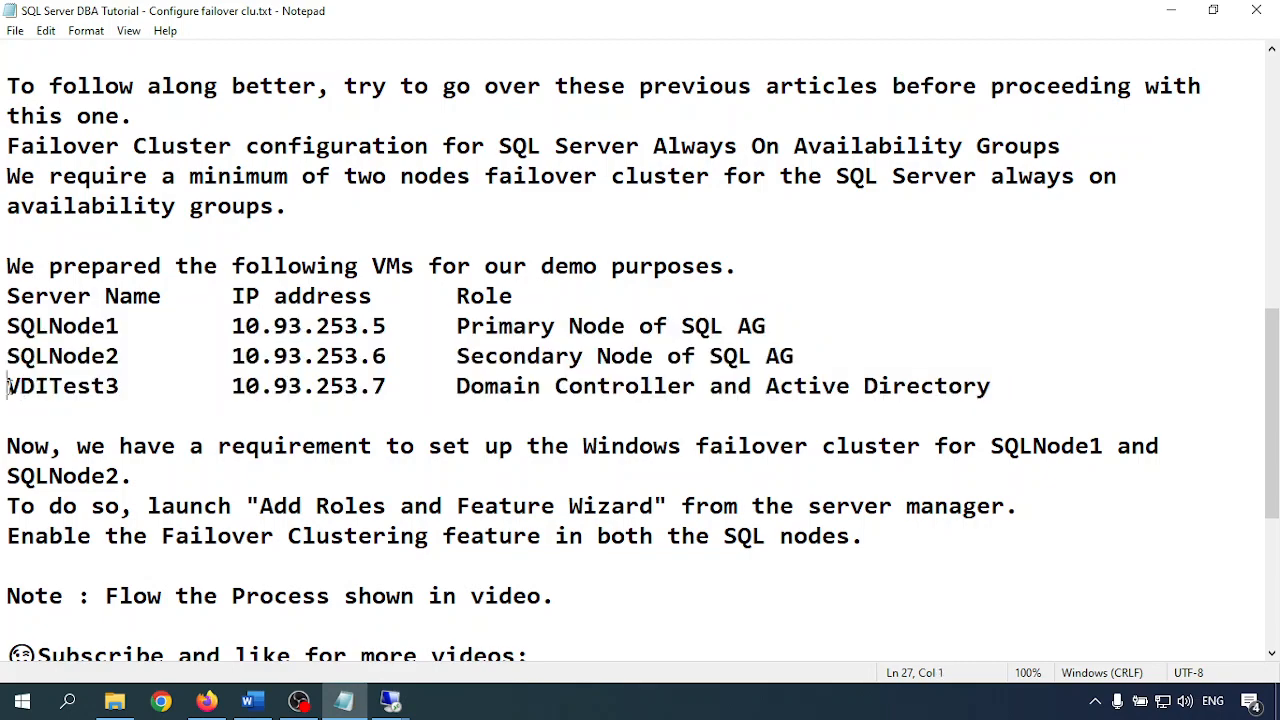
drag(8, 386, 123, 386)
drag(456, 386, 1005, 386)
Highlight the note saying to install the Failover Clustering feature on SQLNode1
scroll(512, 390, down, 2)
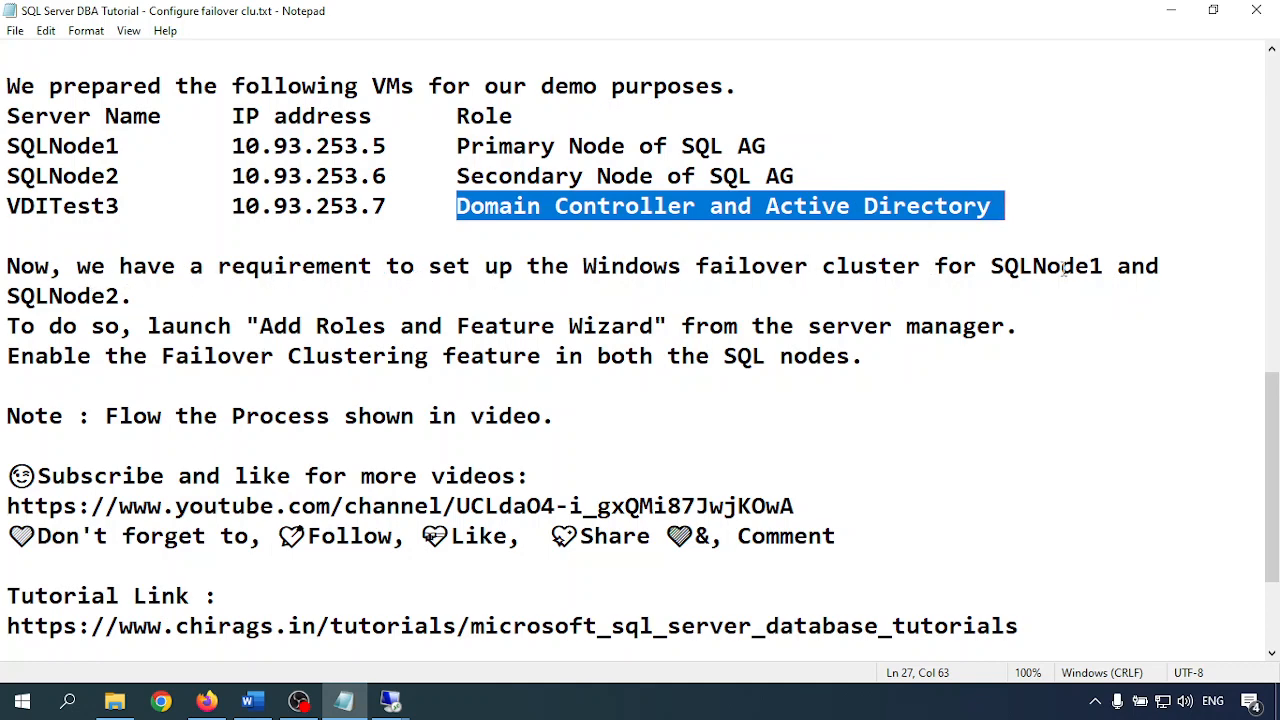
drag(976, 268, 1104, 268)
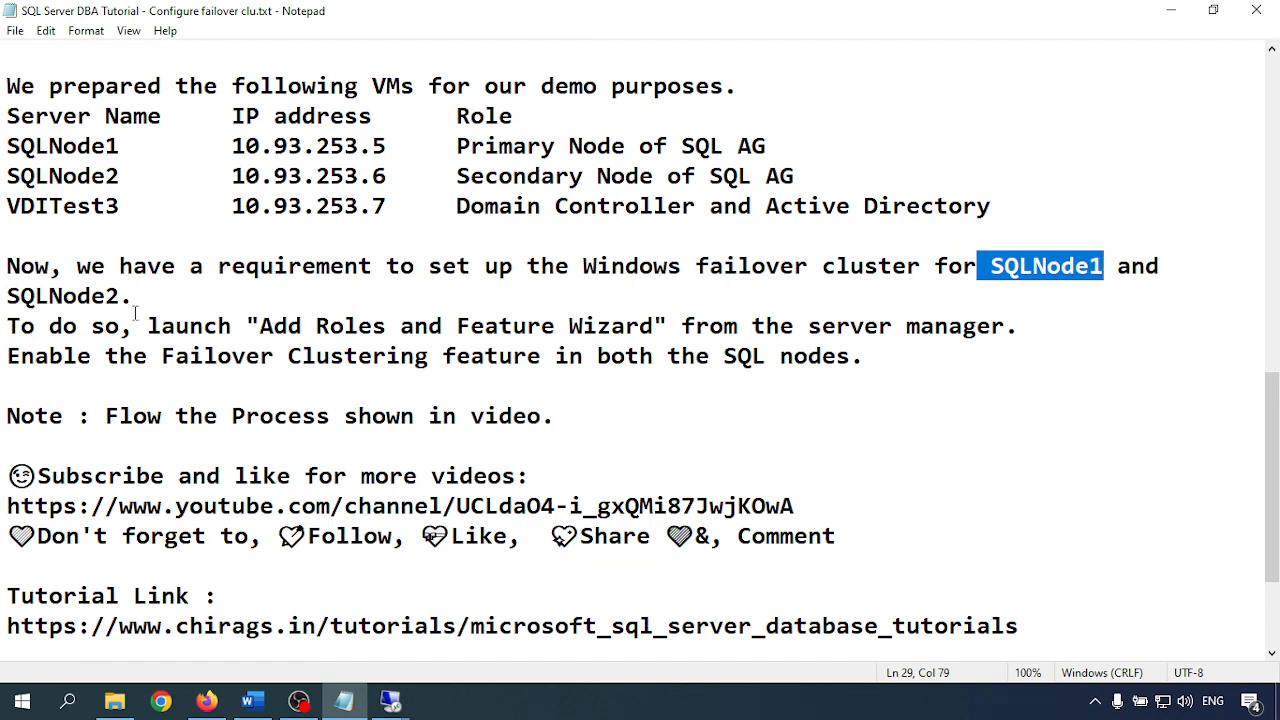
drag(8, 326, 135, 326)
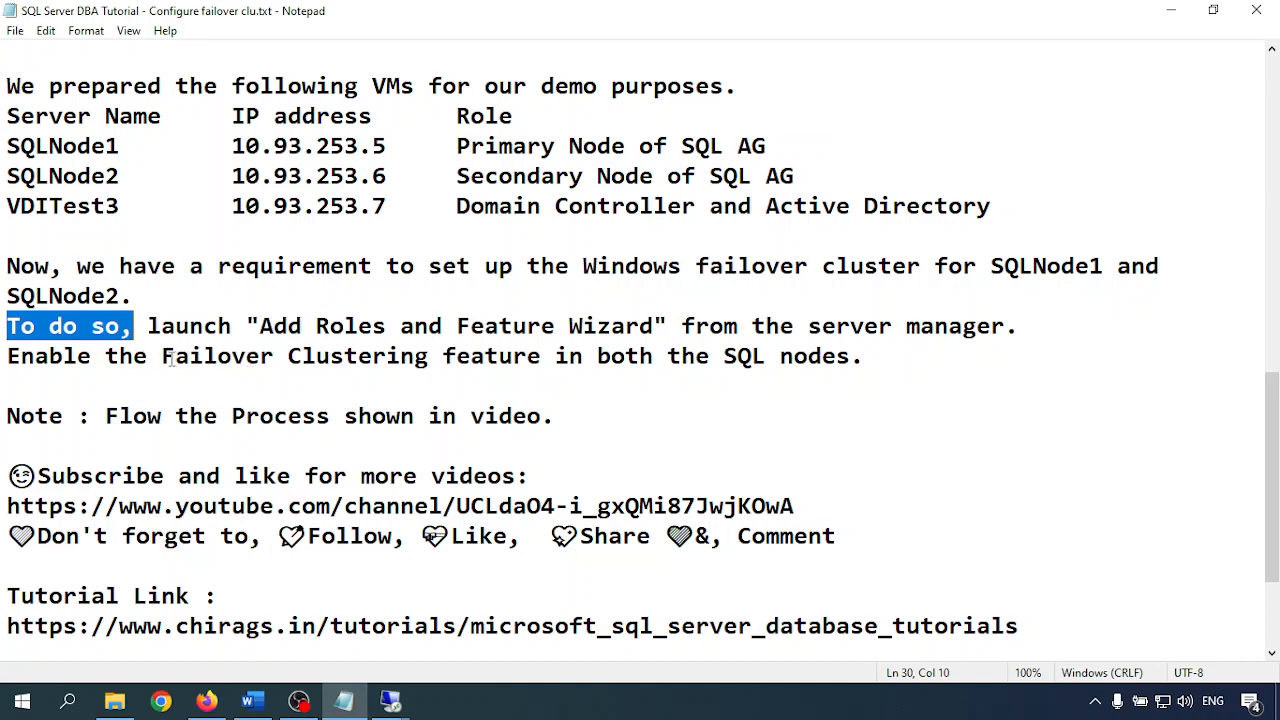
drag(163, 358, 852, 357)
click(852, 357)
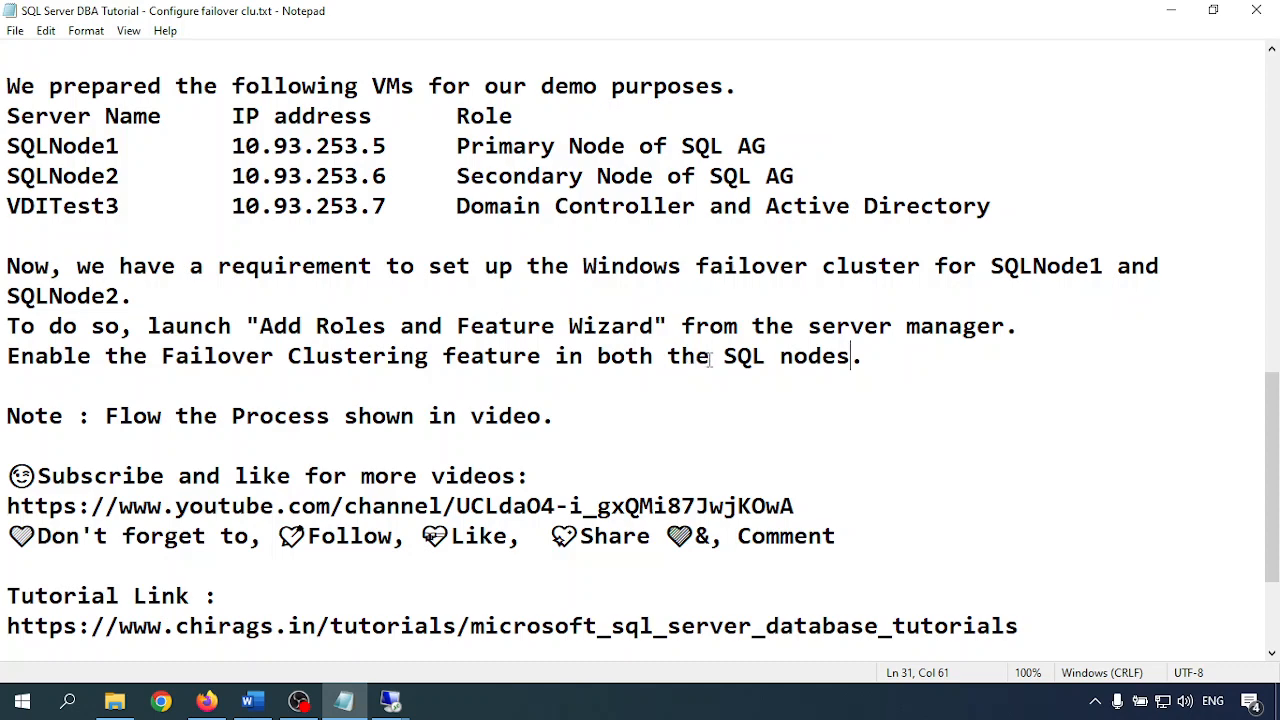
scroll(605, 386, down, 2)
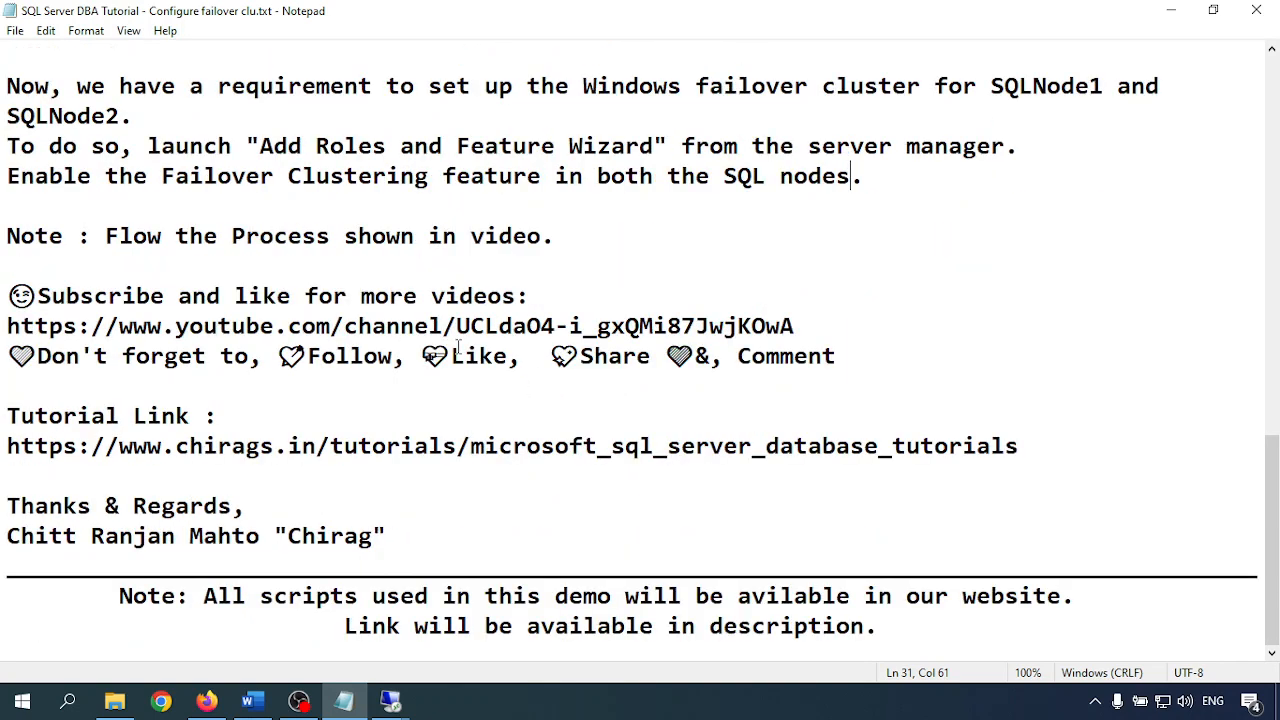
On SQLNode1, run the Add Roles and Features wizard through to the Features page
mouse_move(392, 708)
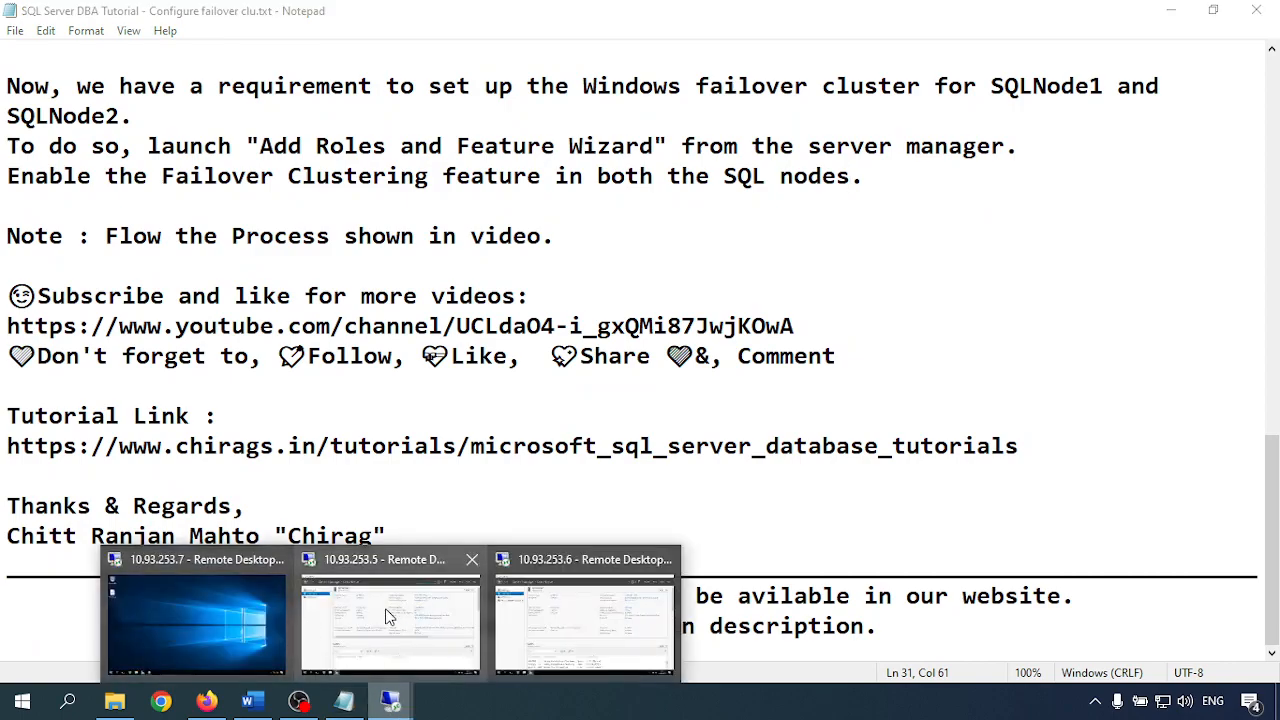
click(391, 617)
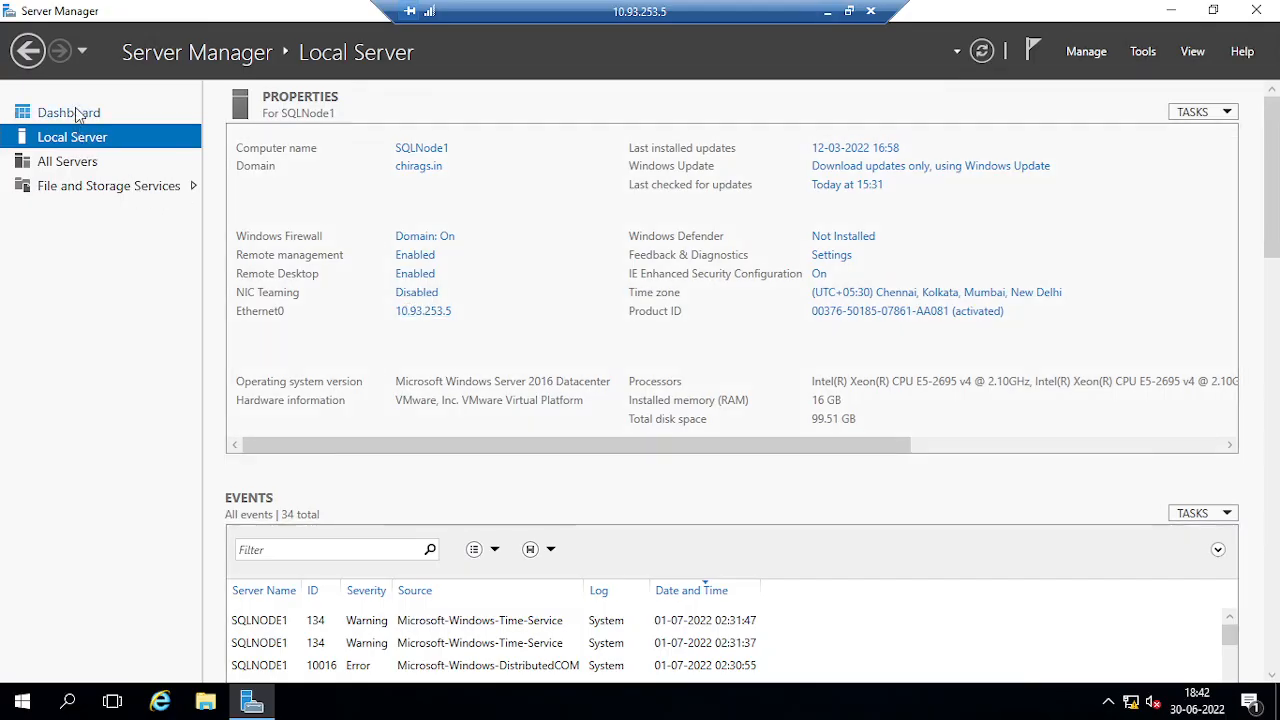
click(75, 109)
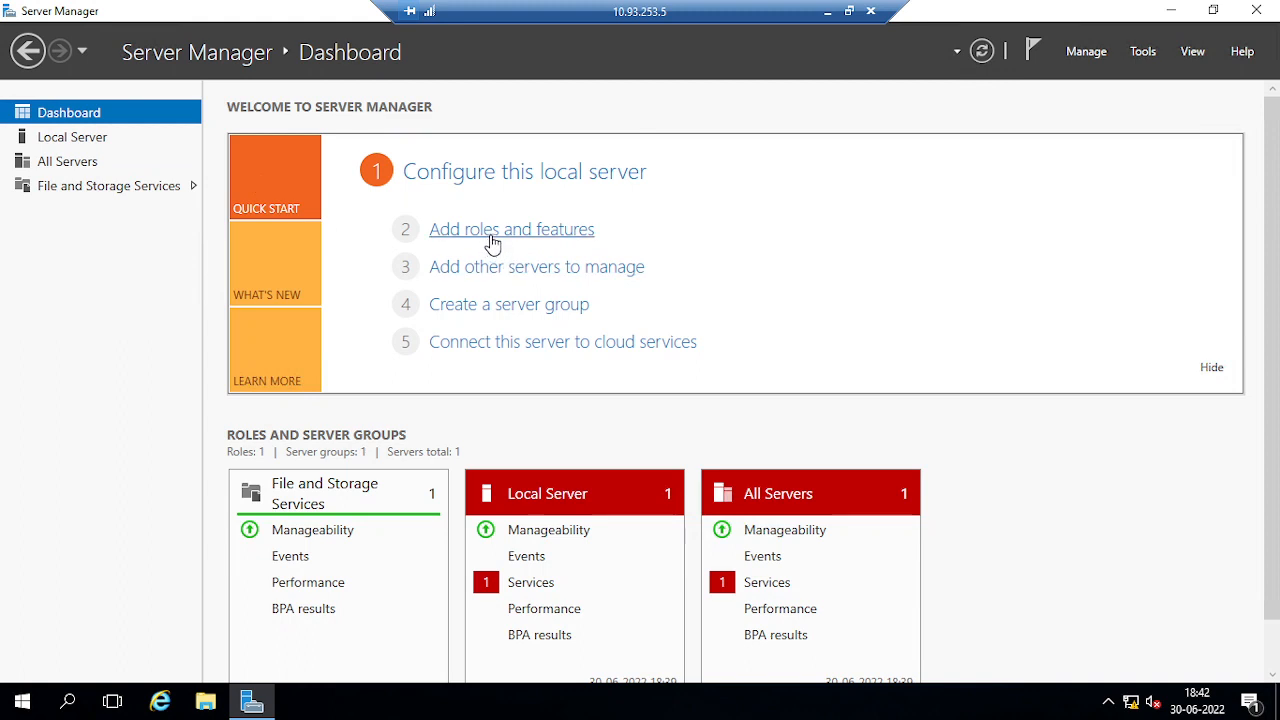
click(492, 235)
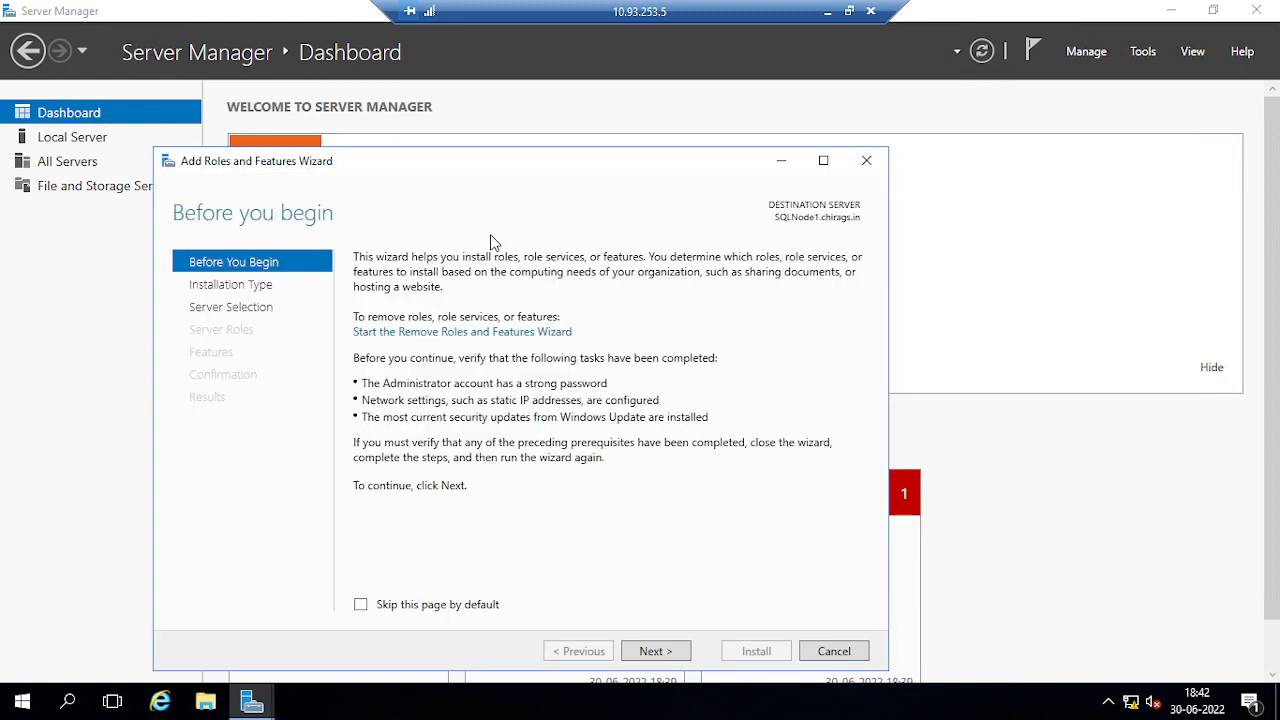
click(655, 659)
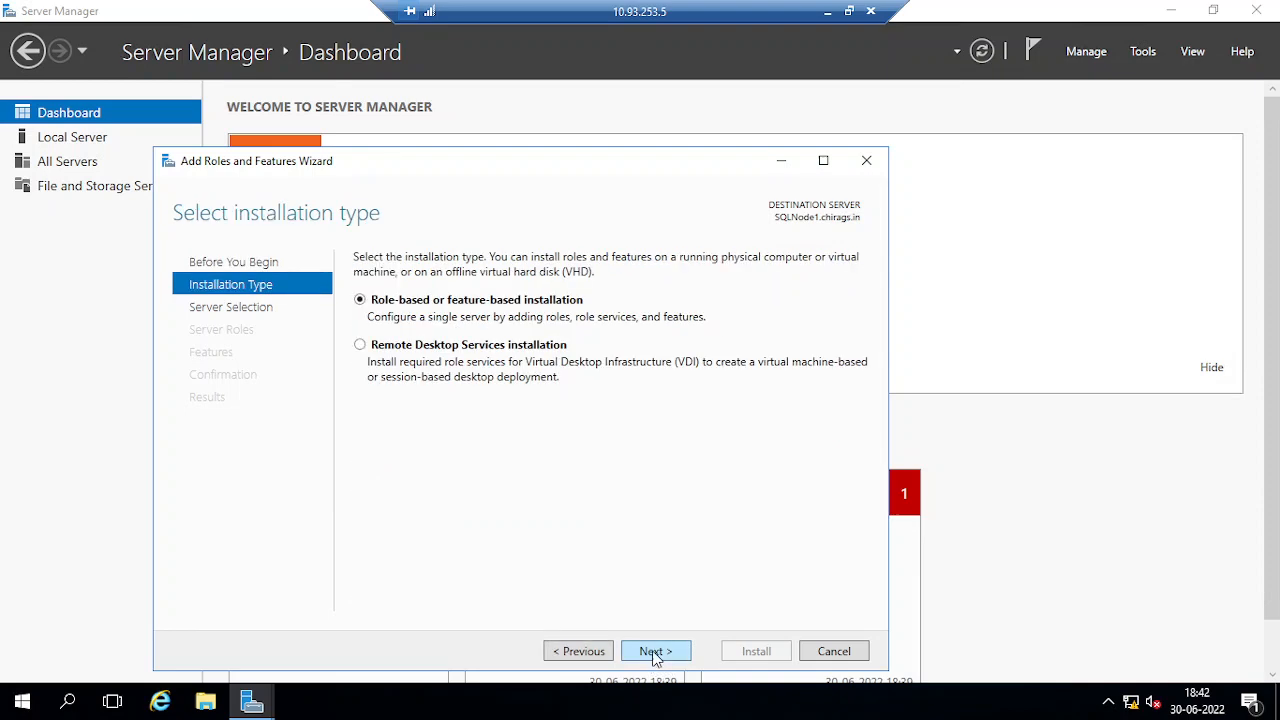
click(653, 652)
click(655, 651)
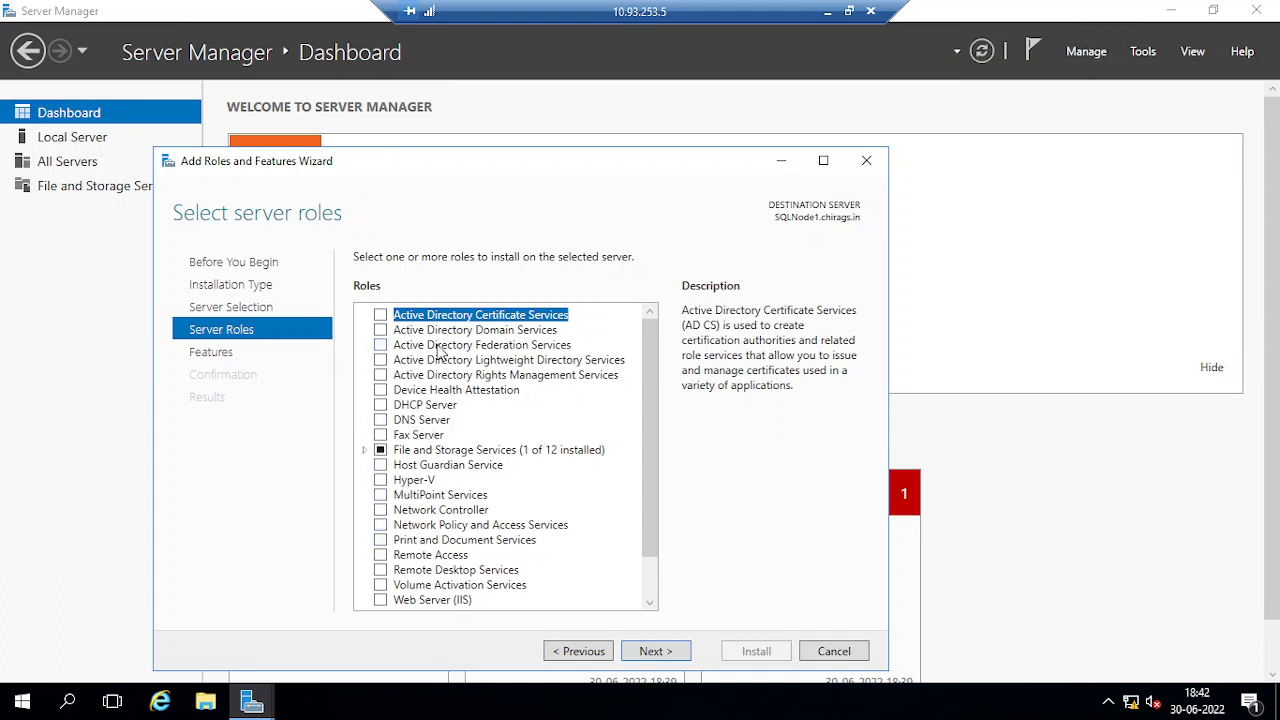
scroll(437, 467, down, 1)
scroll(440, 538, up, 1)
click(655, 651)
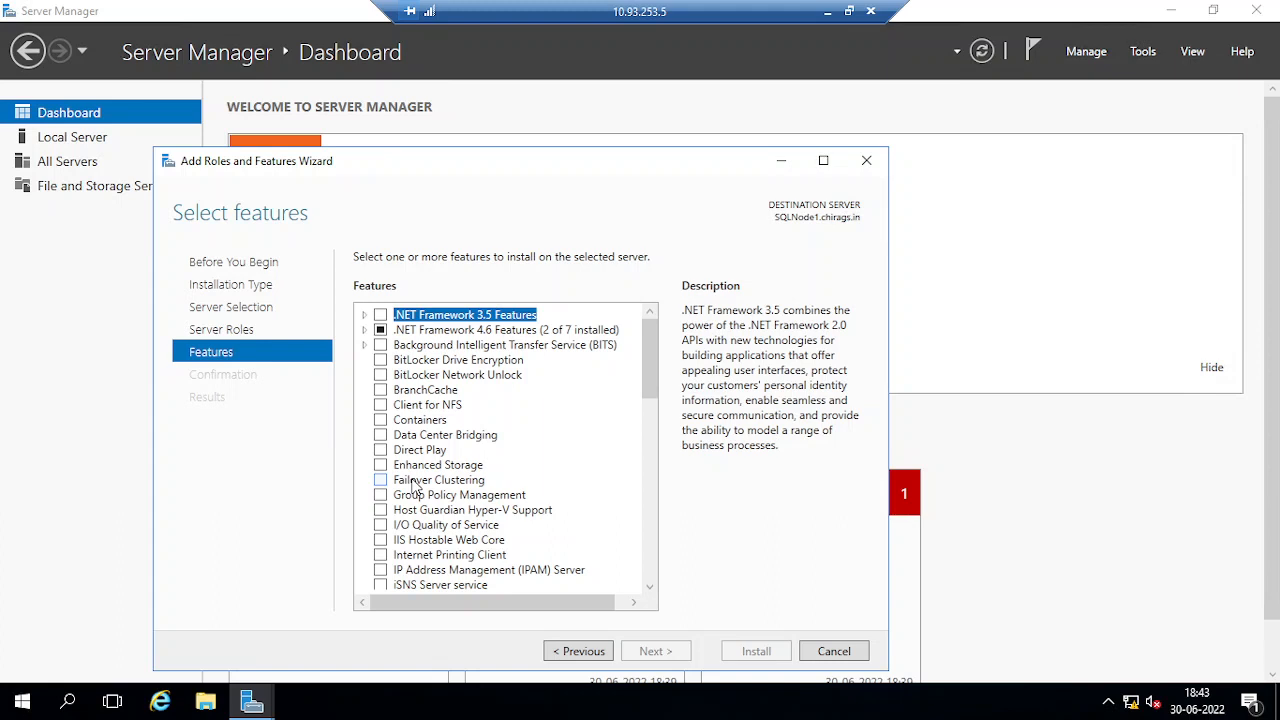
Check Failover Clustering with its required tools and install it on SQLNode1
click(382, 481)
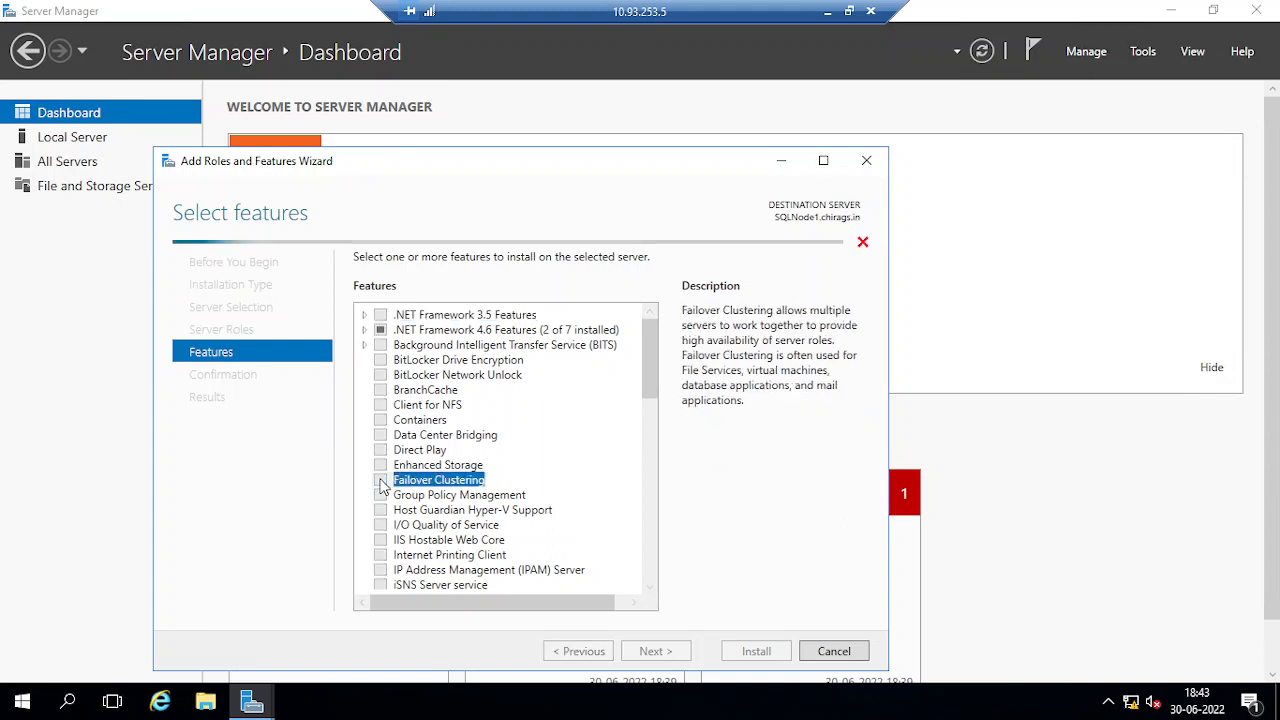
click(577, 569)
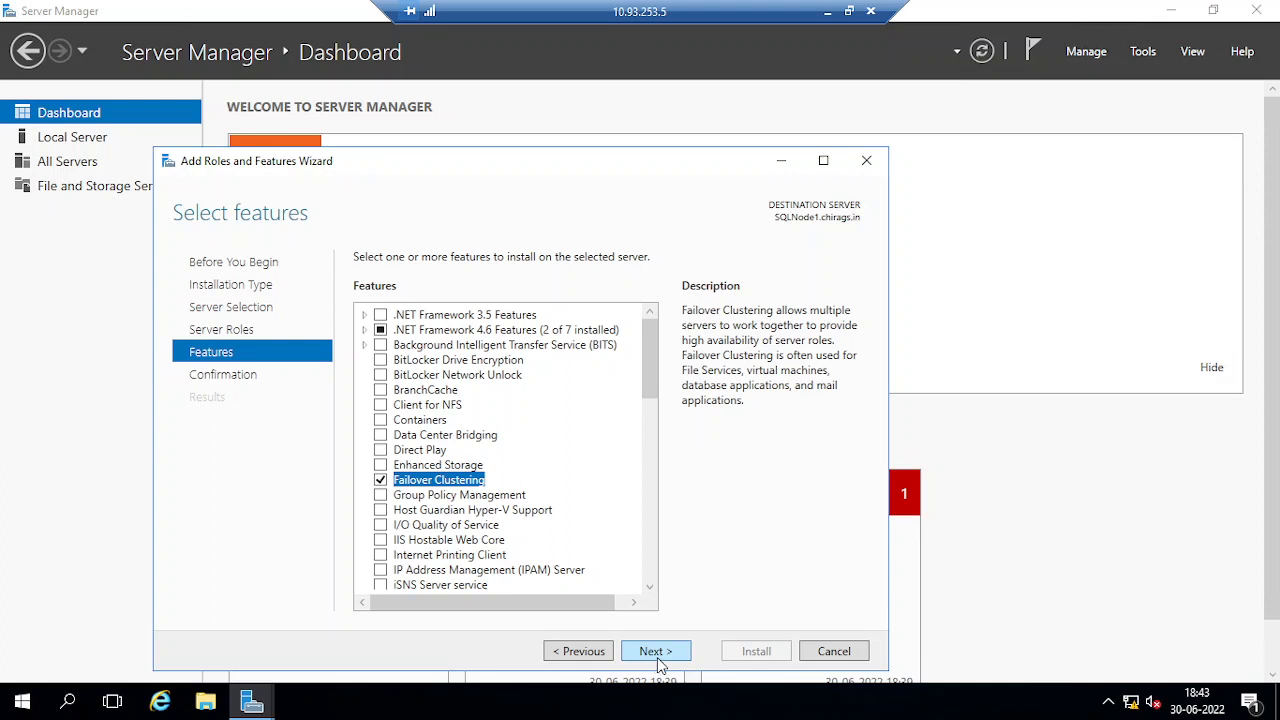
click(670, 655)
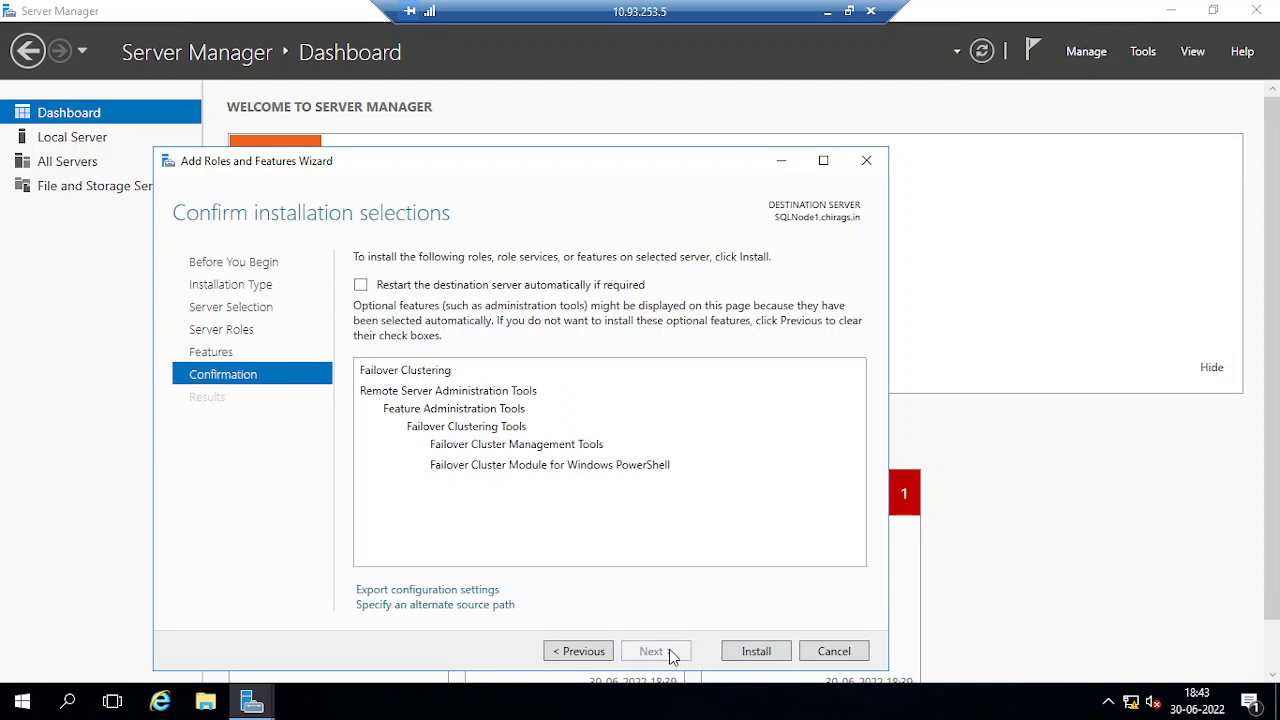
click(756, 652)
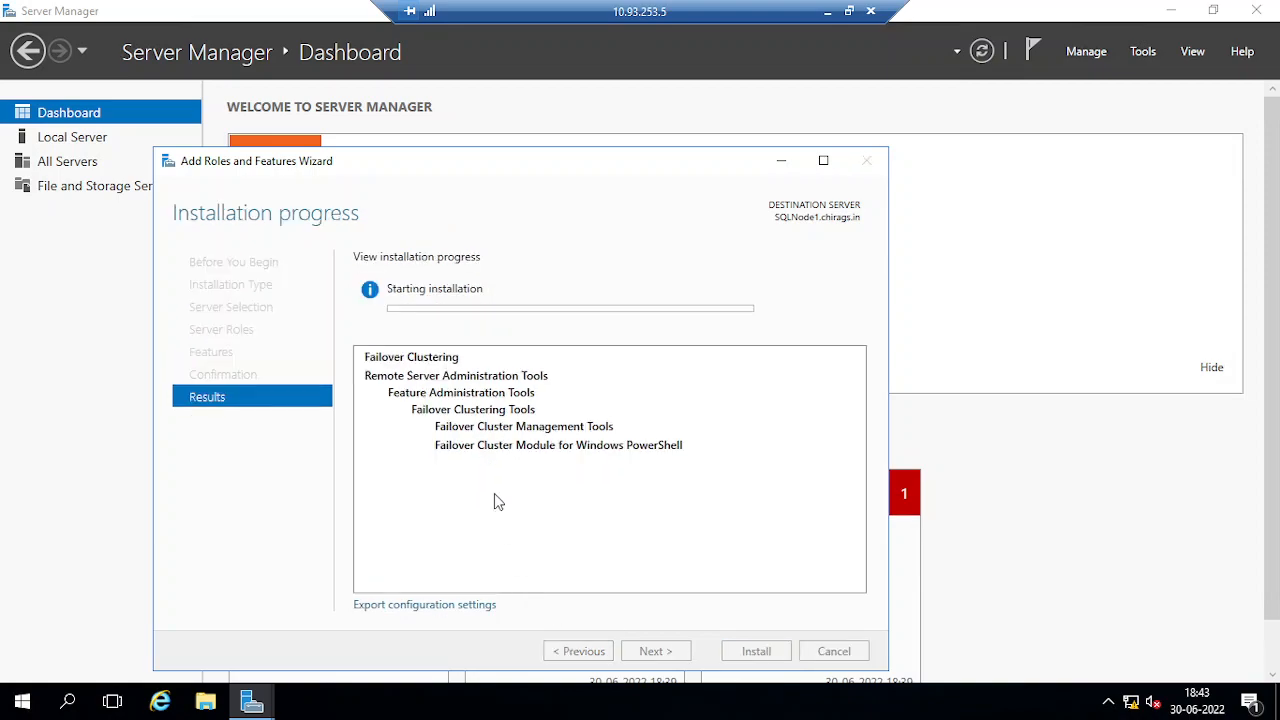
click(827, 12)
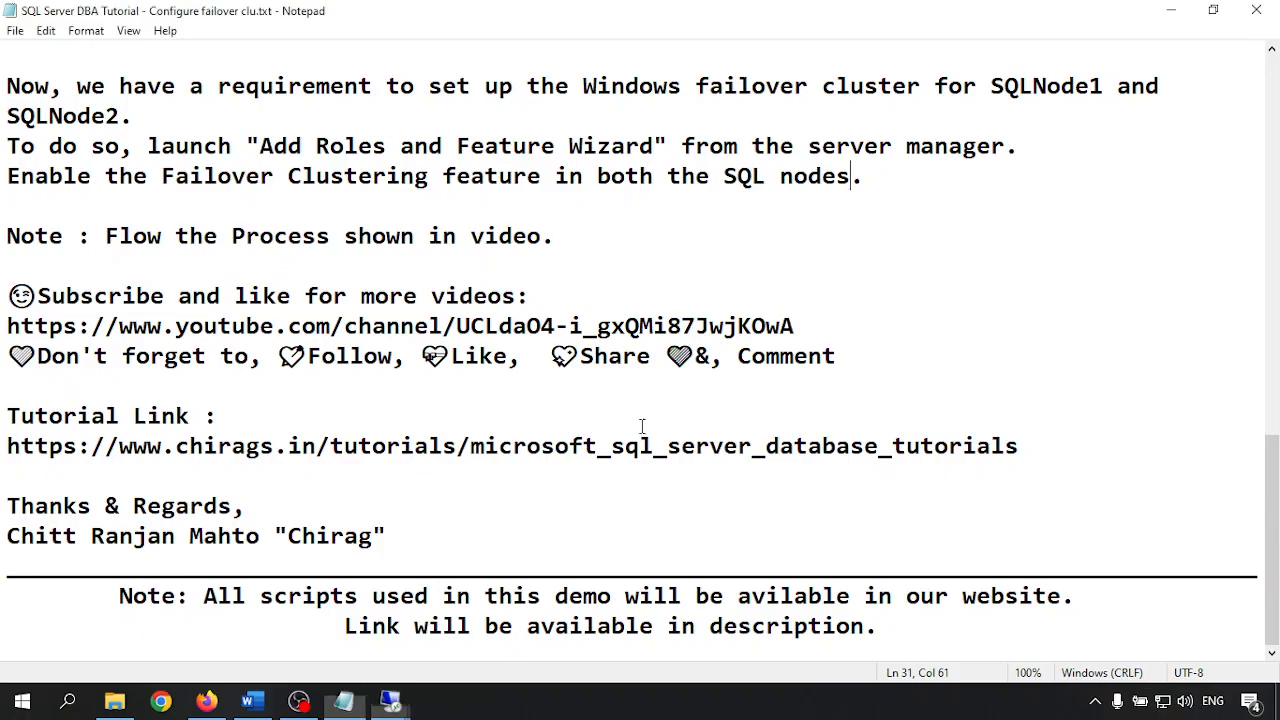
On SQLNode2, run the Add Roles and Features wizard through to the Features page
mouse_move(395, 703)
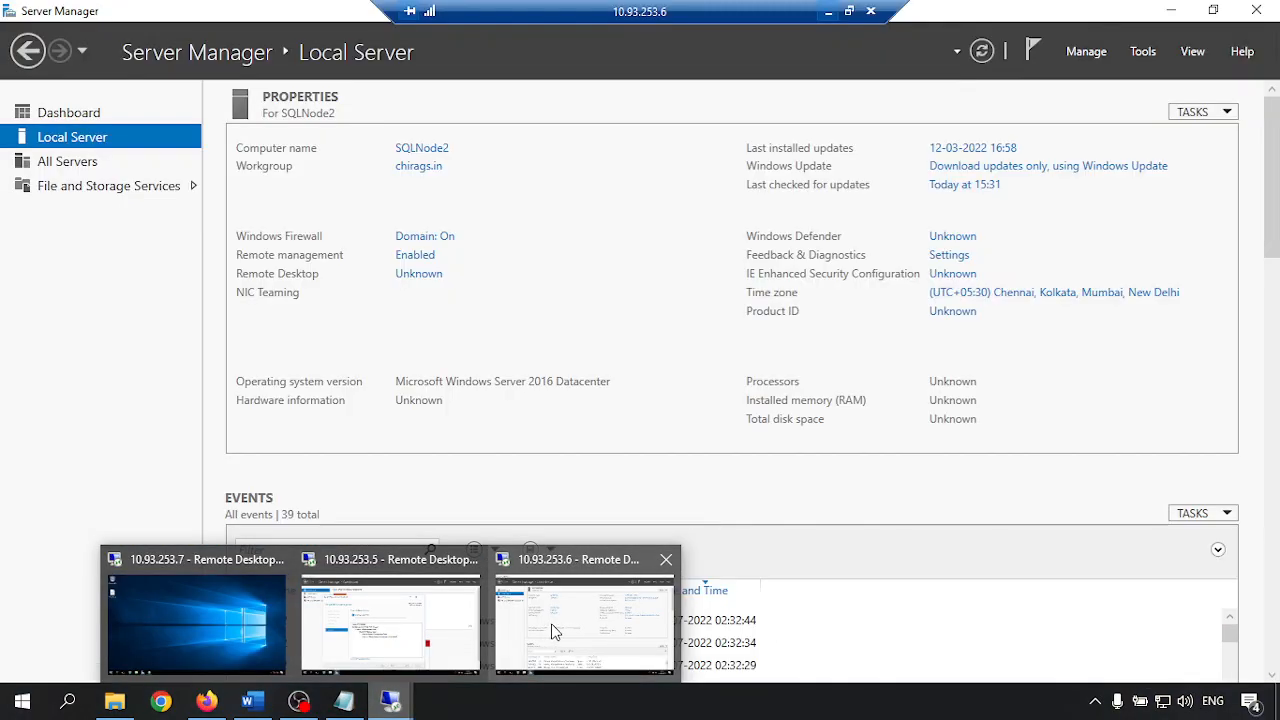
click(548, 632)
click(60, 113)
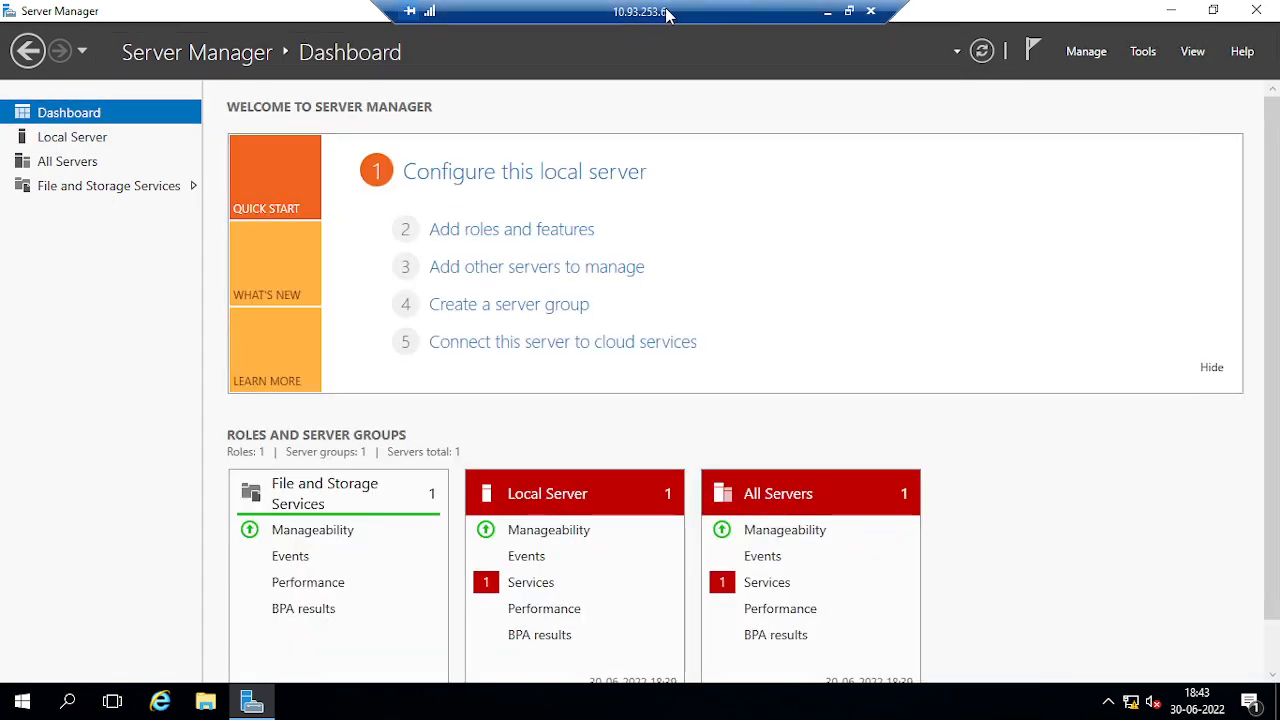
click(560, 235)
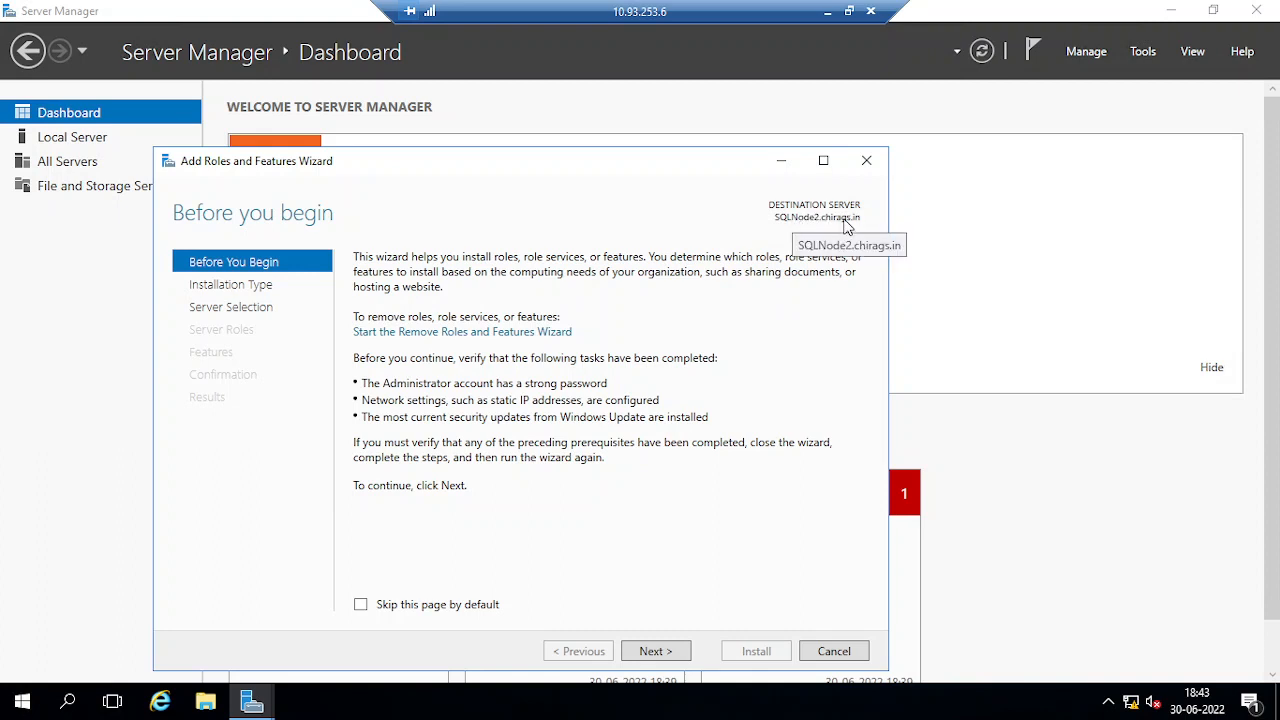
click(653, 652)
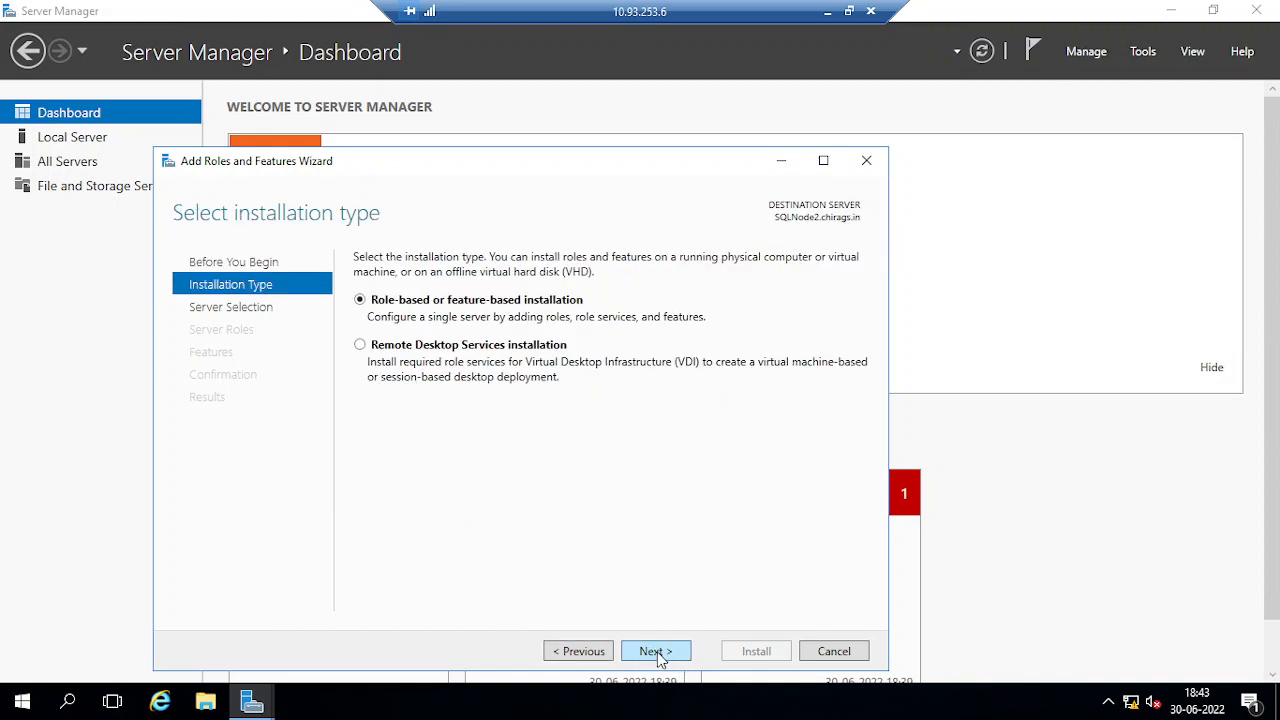
click(655, 652)
click(655, 652)
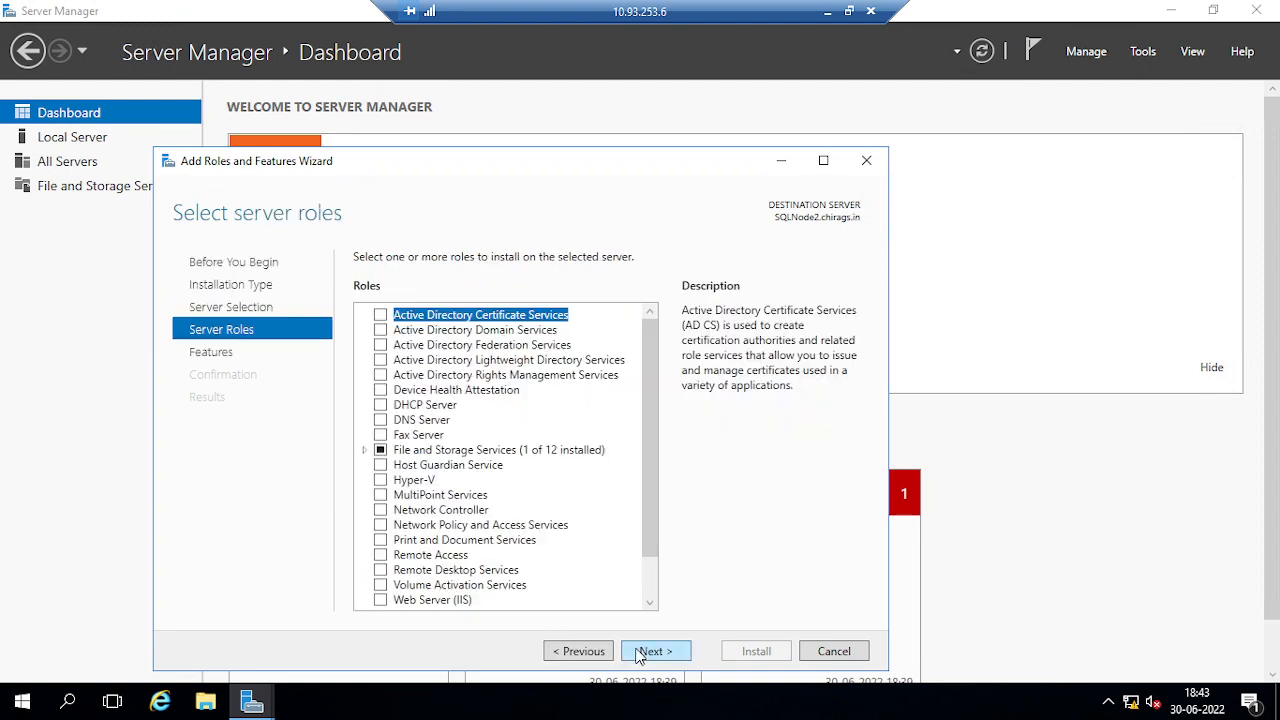
click(646, 652)
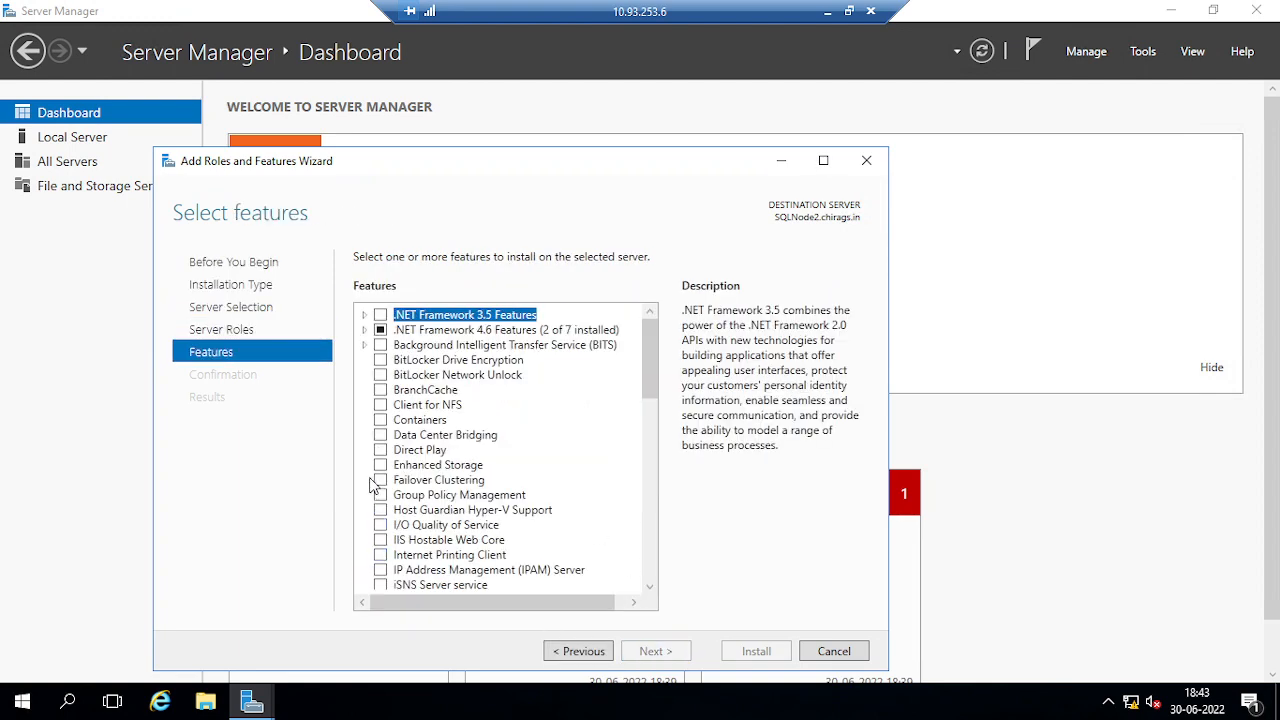
Select Failover Clustering with its management tools, allow automatic restarts, and install it
click(380, 480)
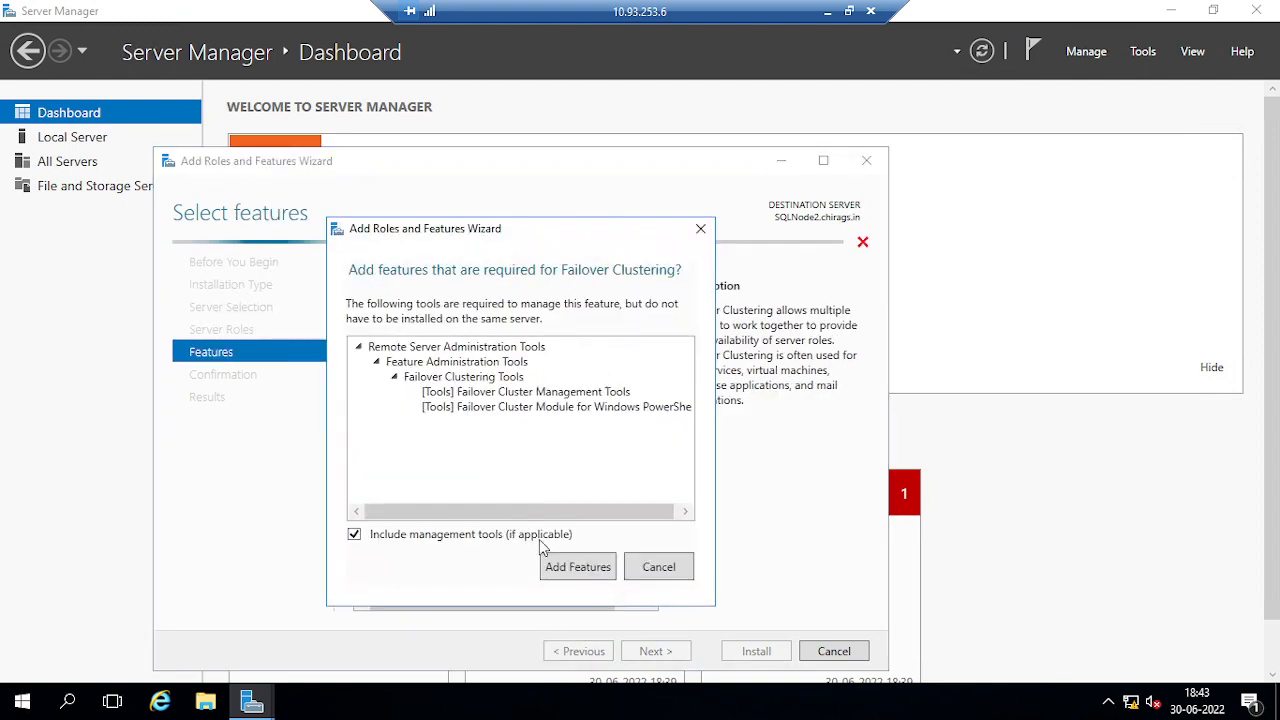
click(580, 649)
click(660, 652)
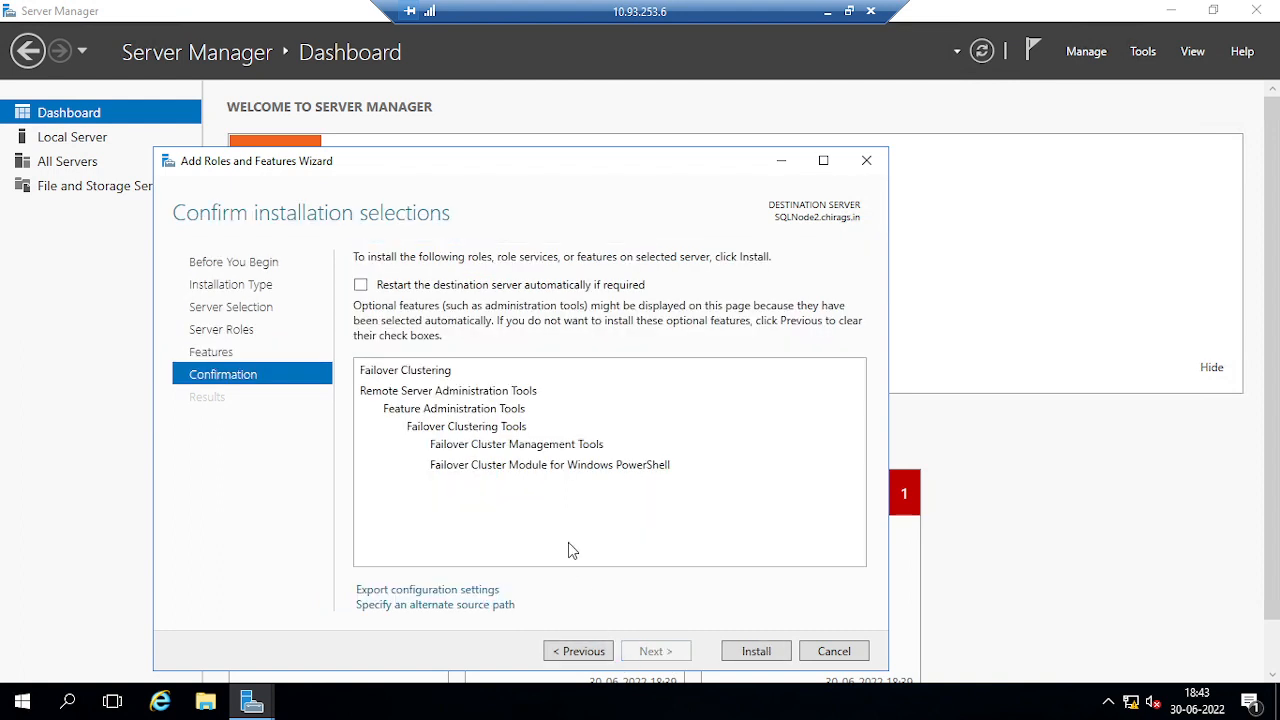
click(452, 287)
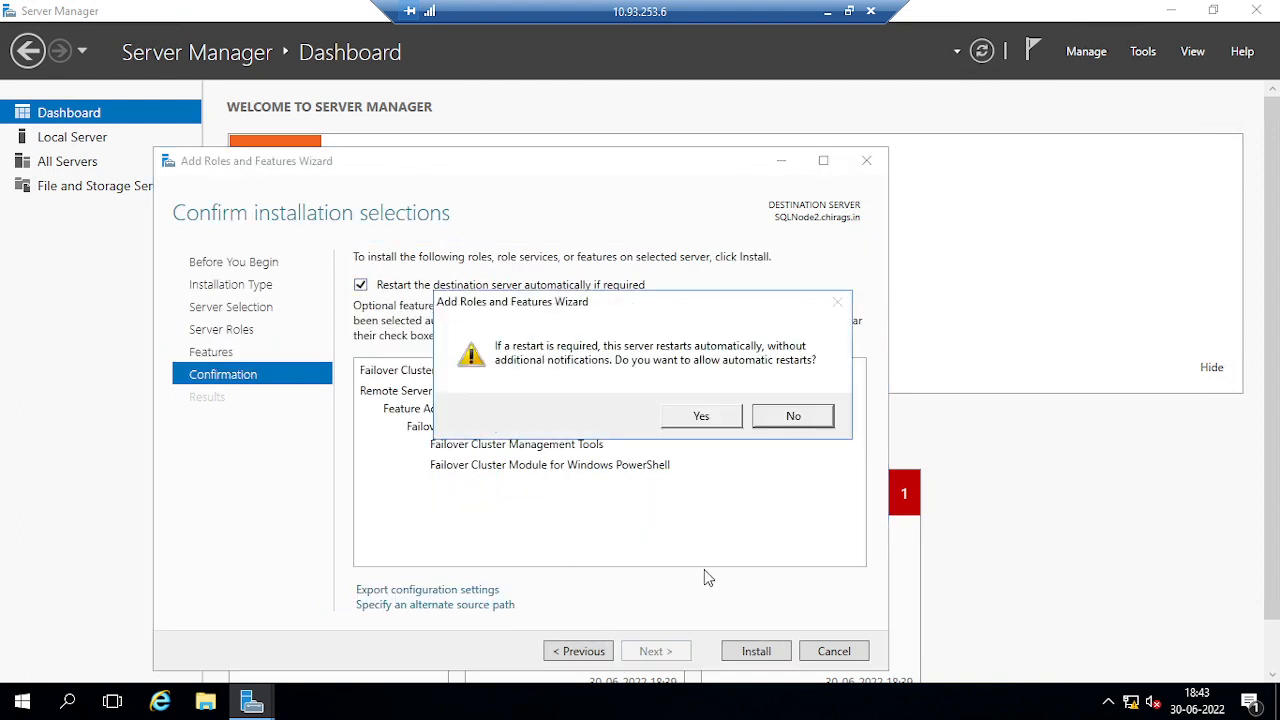
click(703, 417)
click(757, 651)
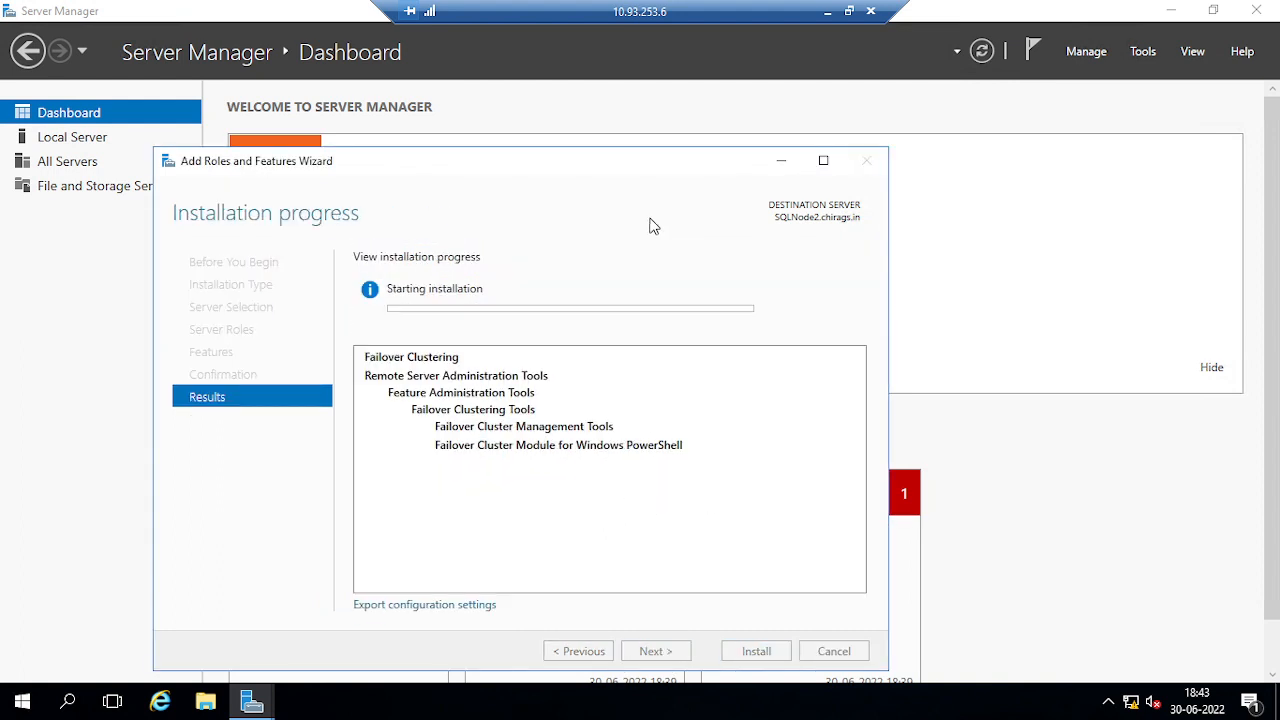
click(827, 11)
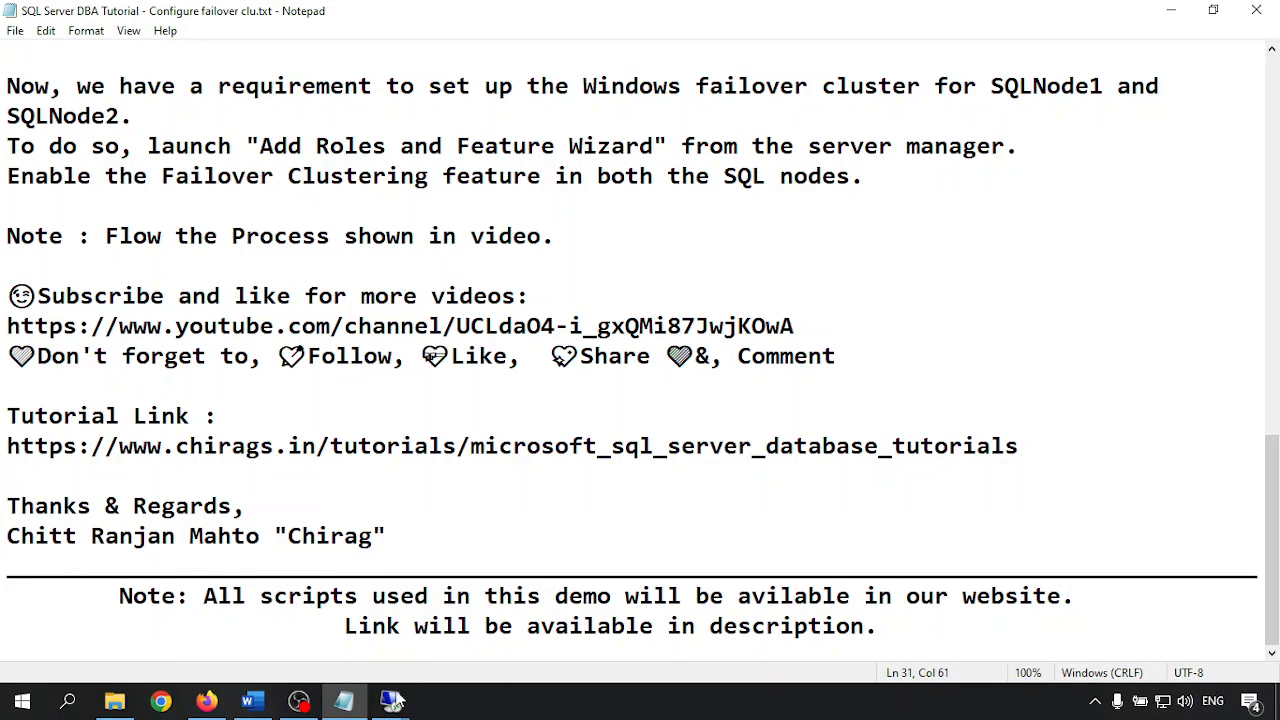
Back on SQLNode1, turn the taskbar Clock system icon off in Taskbar settings
mouse_move(392, 700)
click(378, 638)
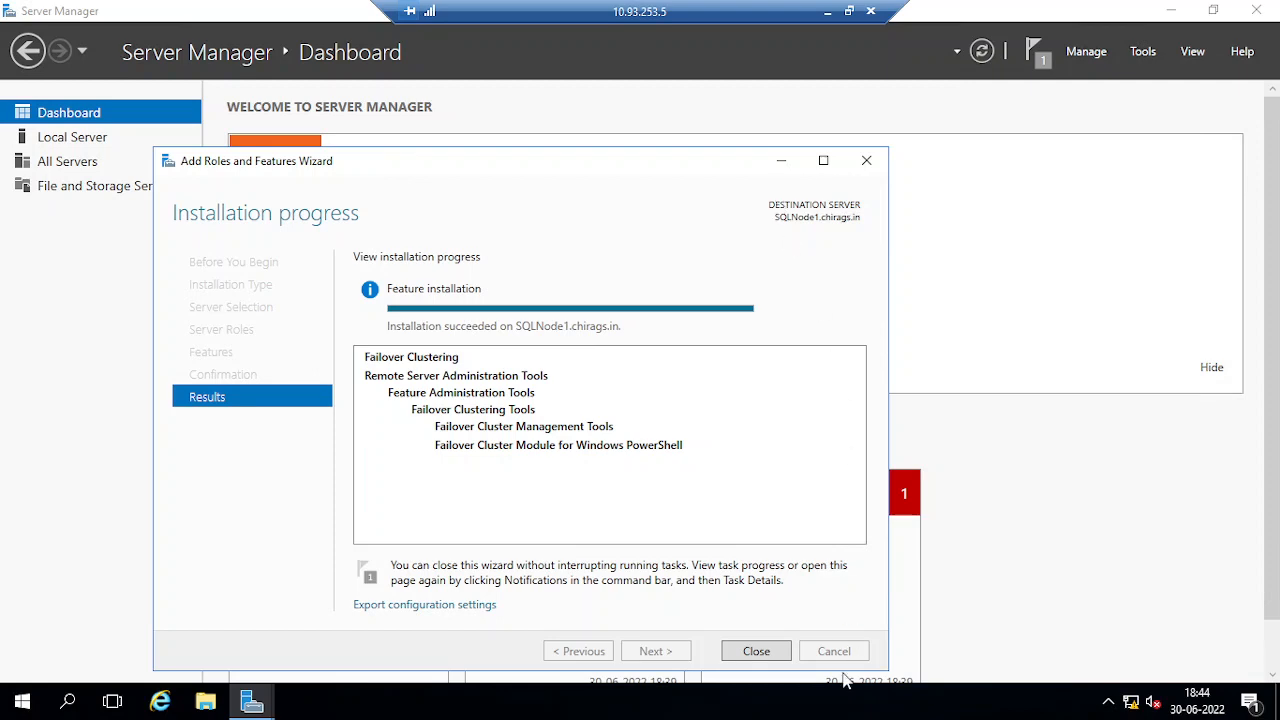
right_click(831, 704)
click(737, 606)
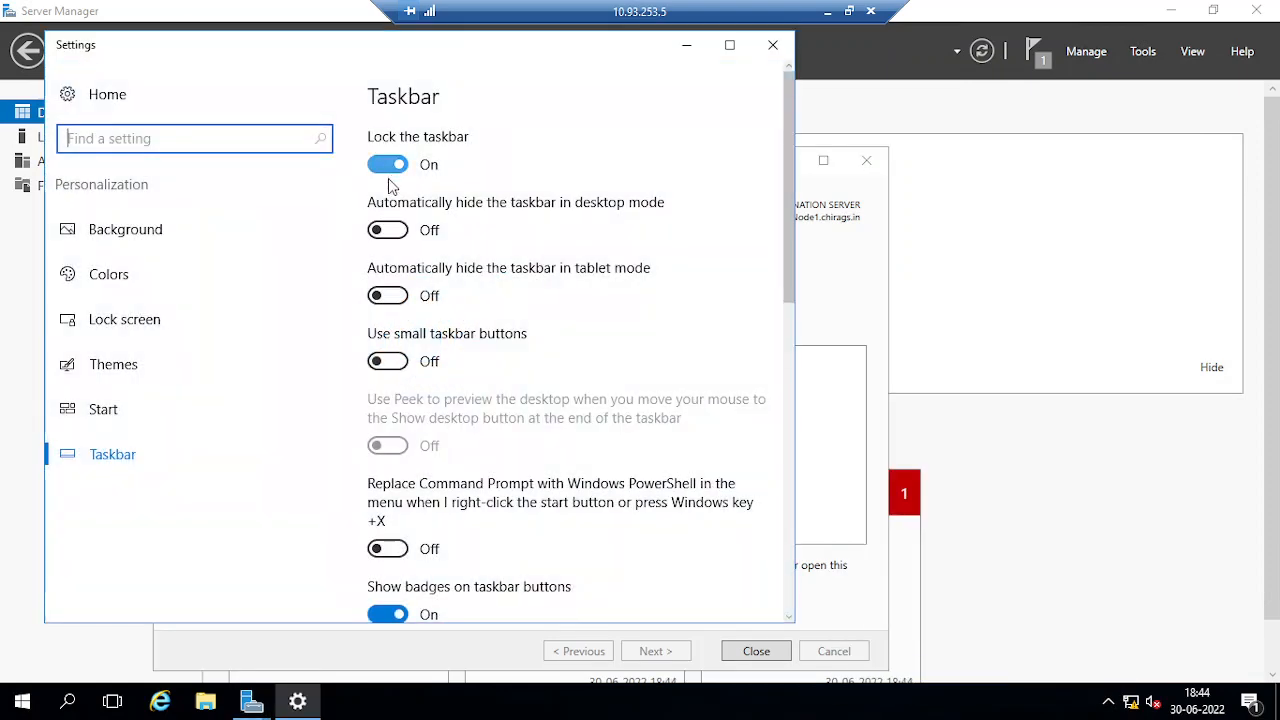
scroll(440, 550, down, 5)
click(443, 416)
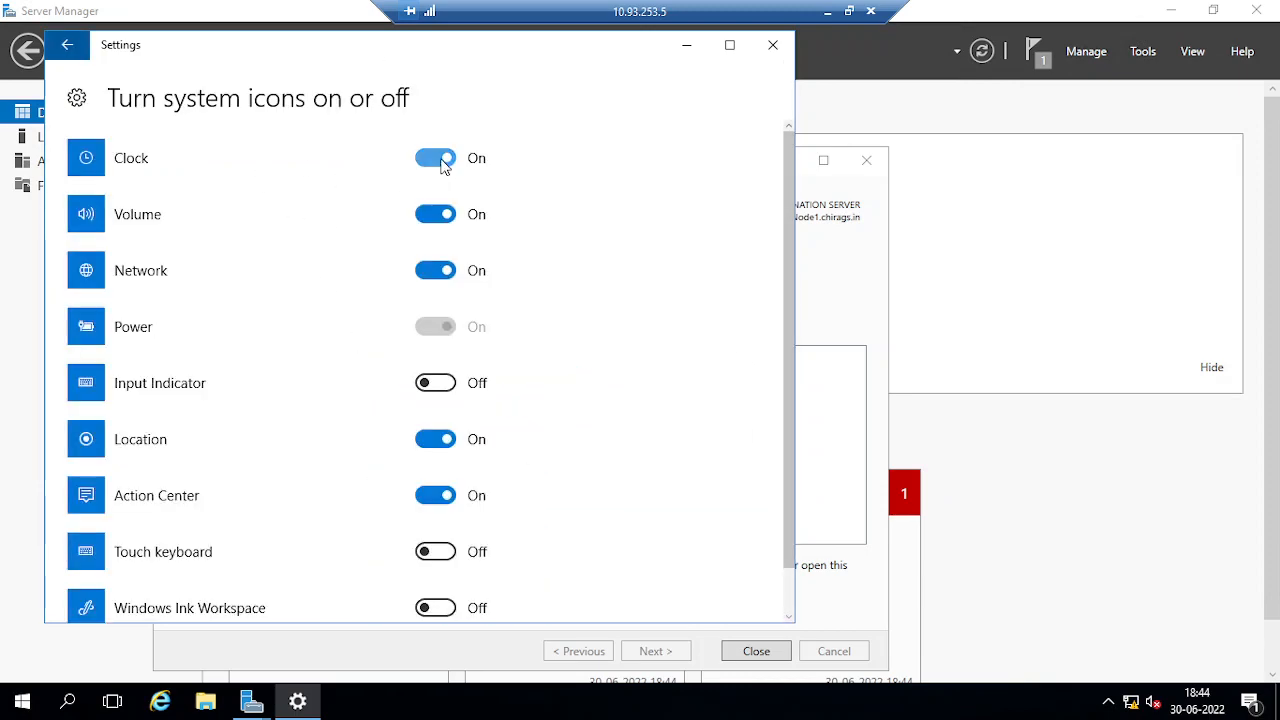
click(434, 157)
click(773, 44)
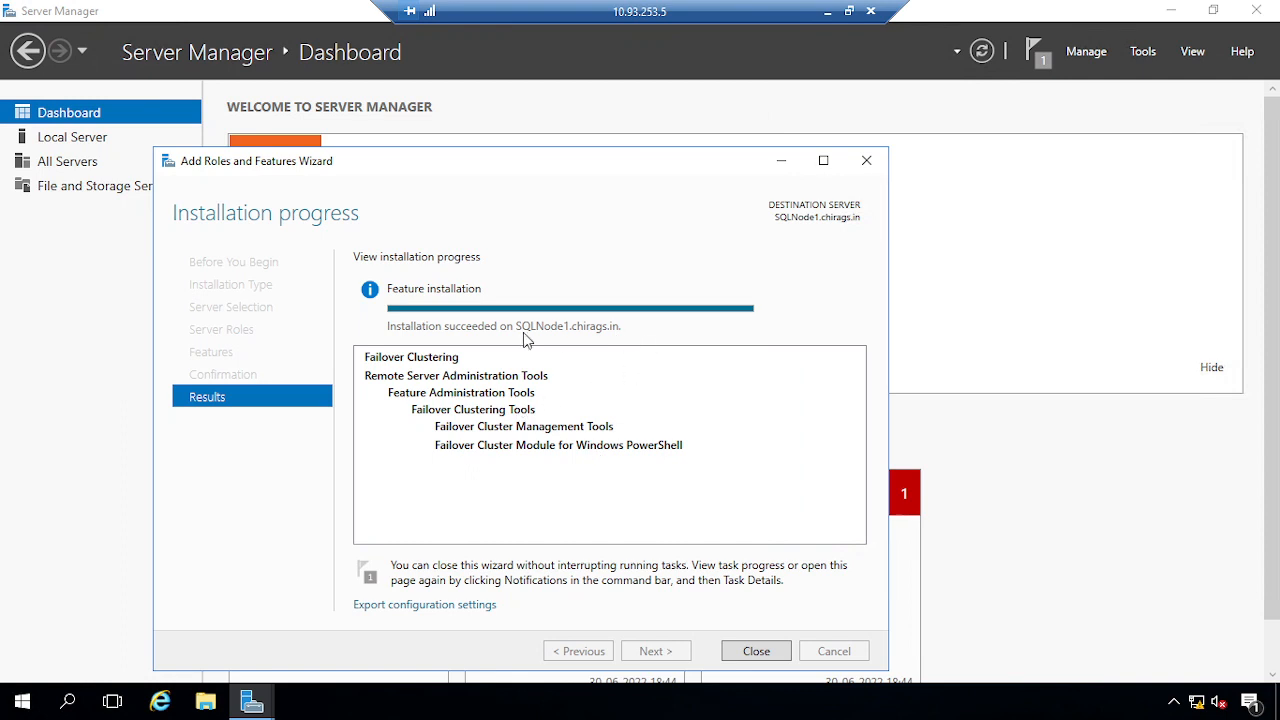
Close the completed wizard and launch Failover Cluster Manager from Tools, maximised
click(757, 654)
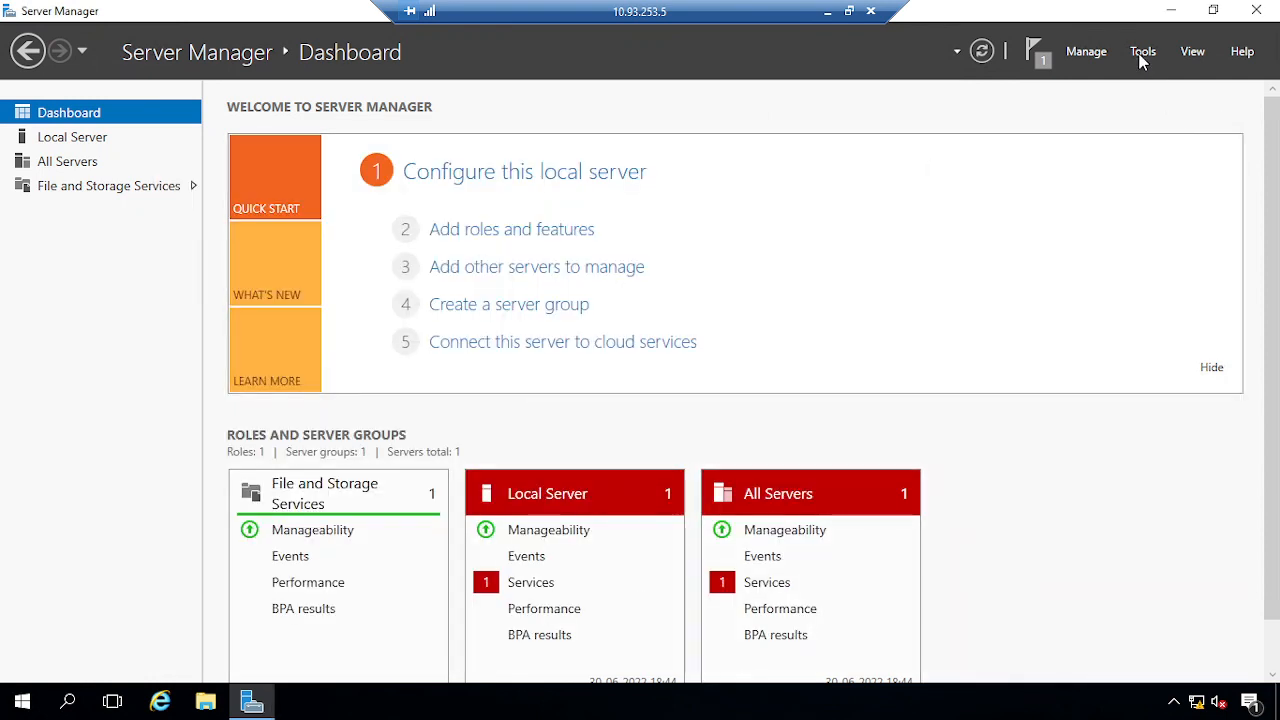
click(1143, 55)
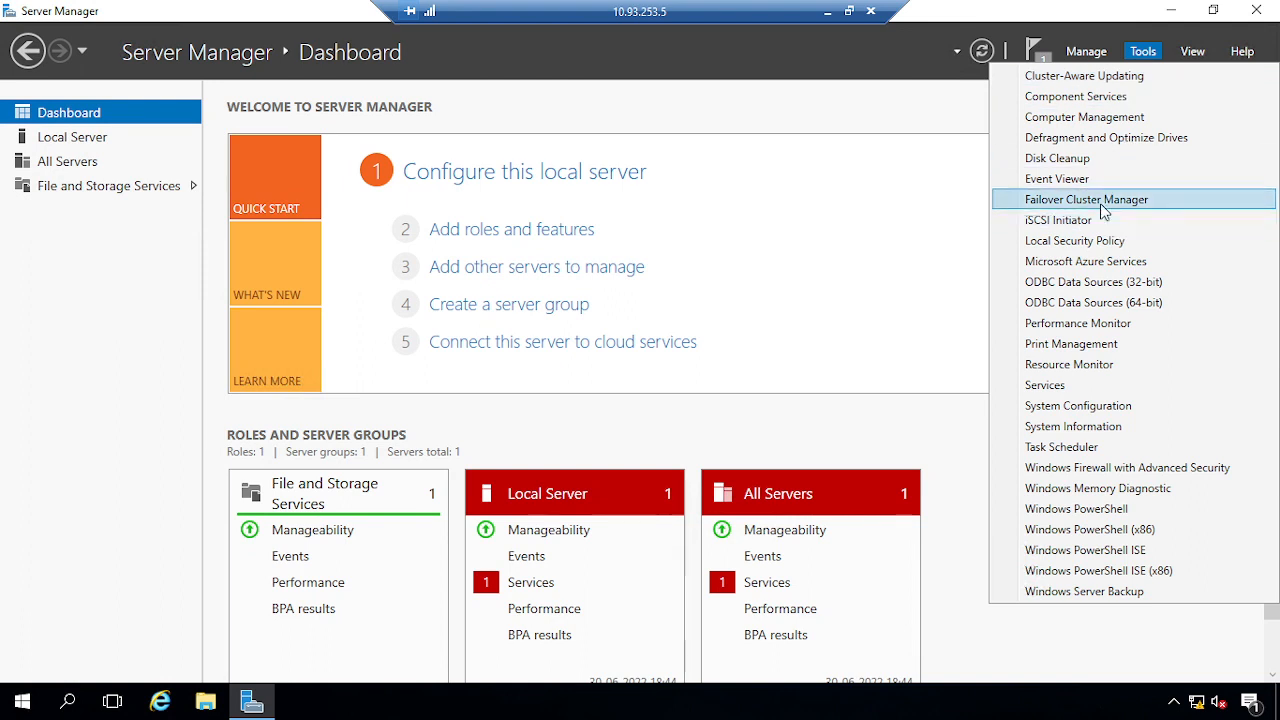
click(1103, 202)
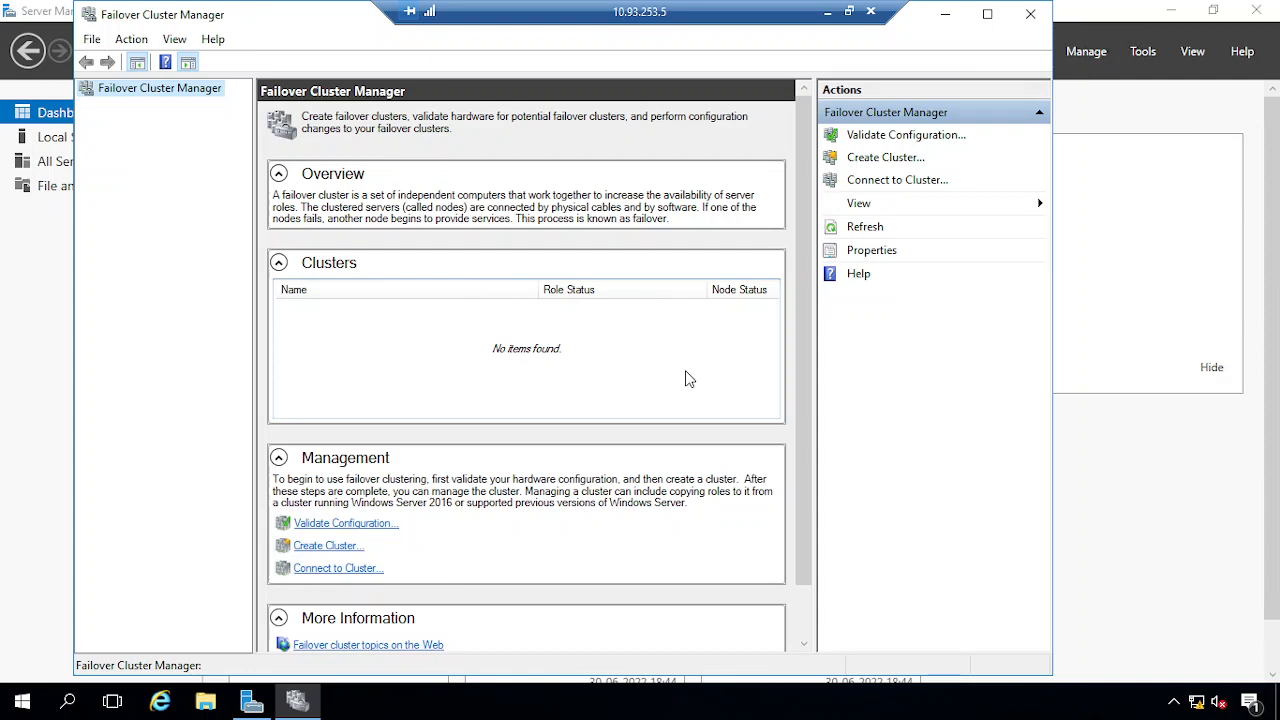
click(987, 14)
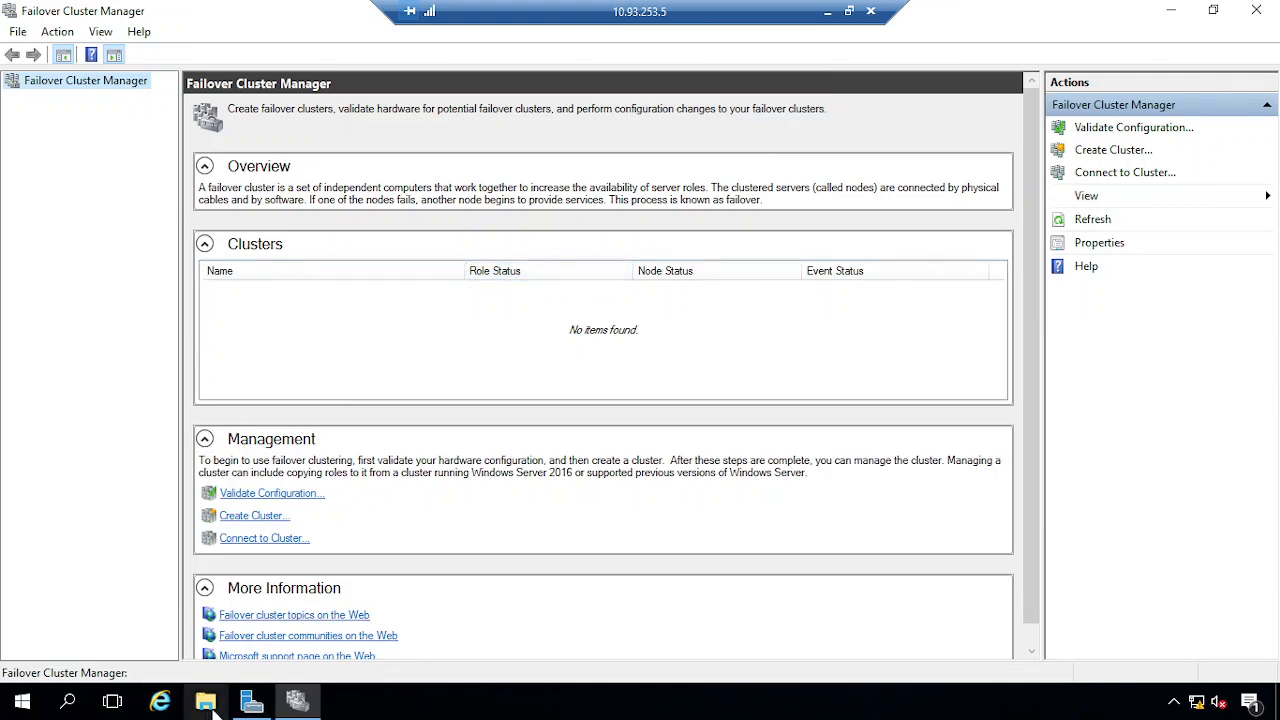
Launch Disk Management and check This PC's drives in File Explorer
right_click(22, 706)
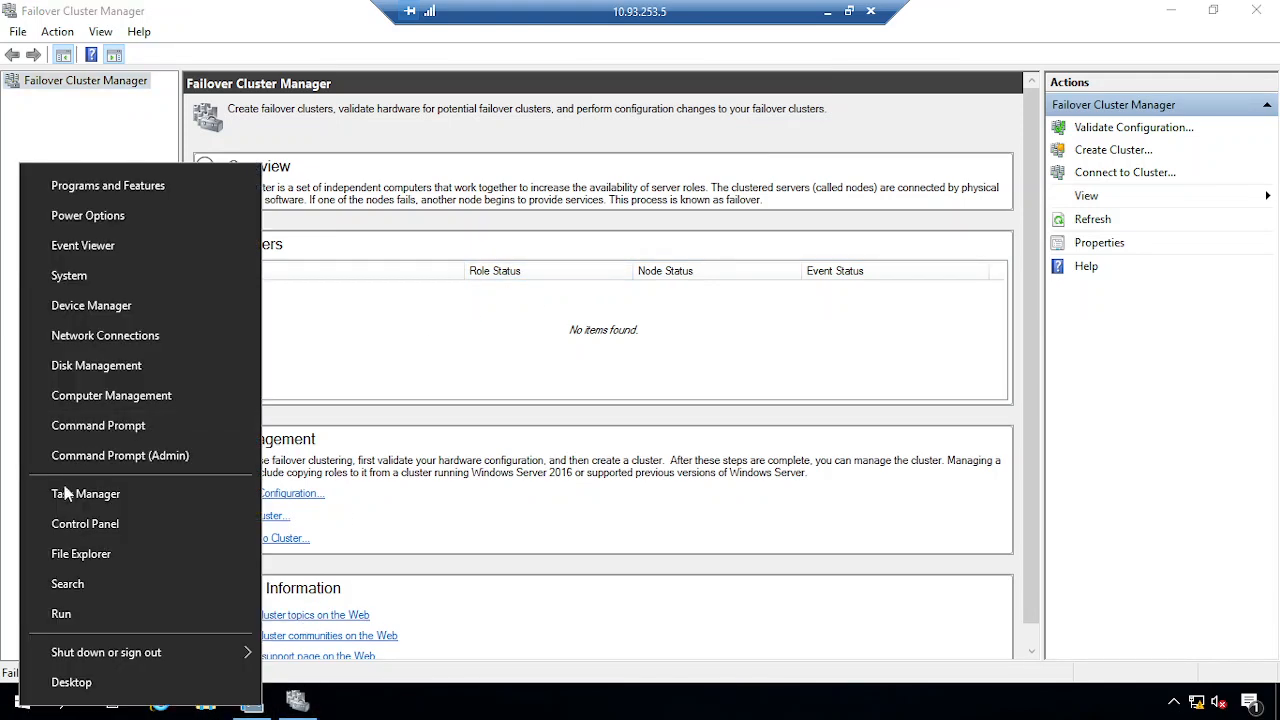
click(98, 367)
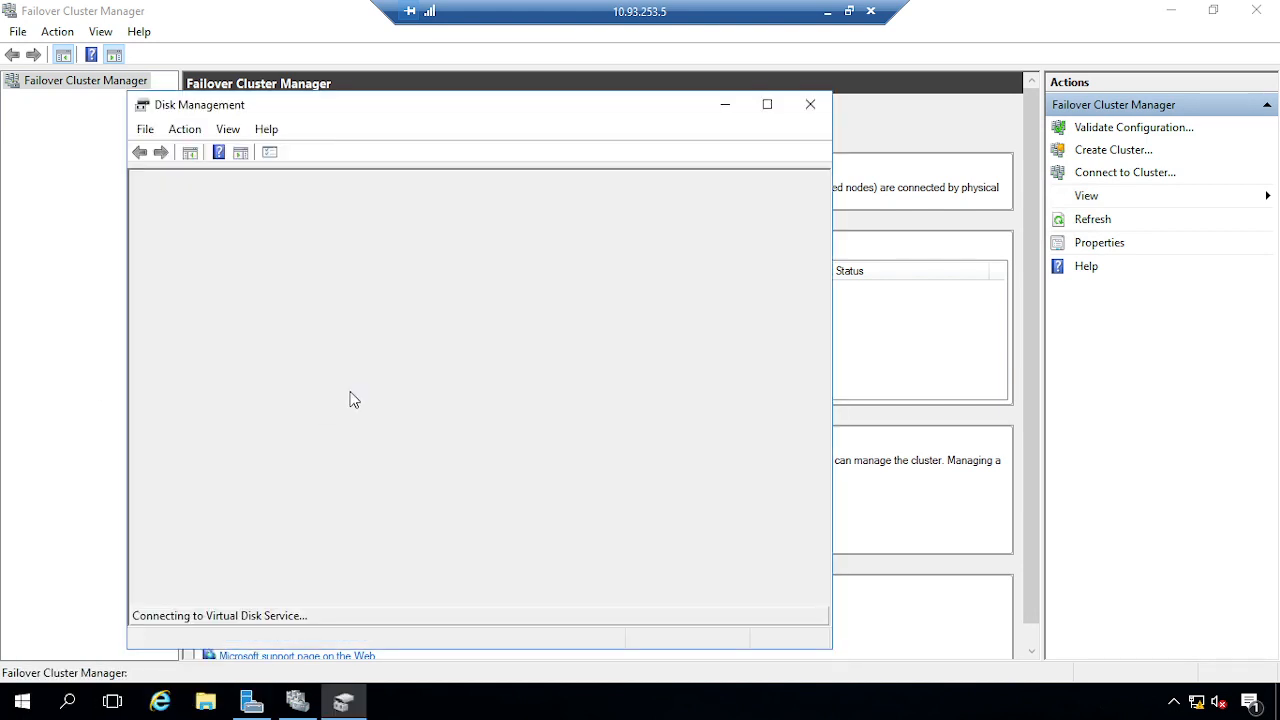
click(205, 703)
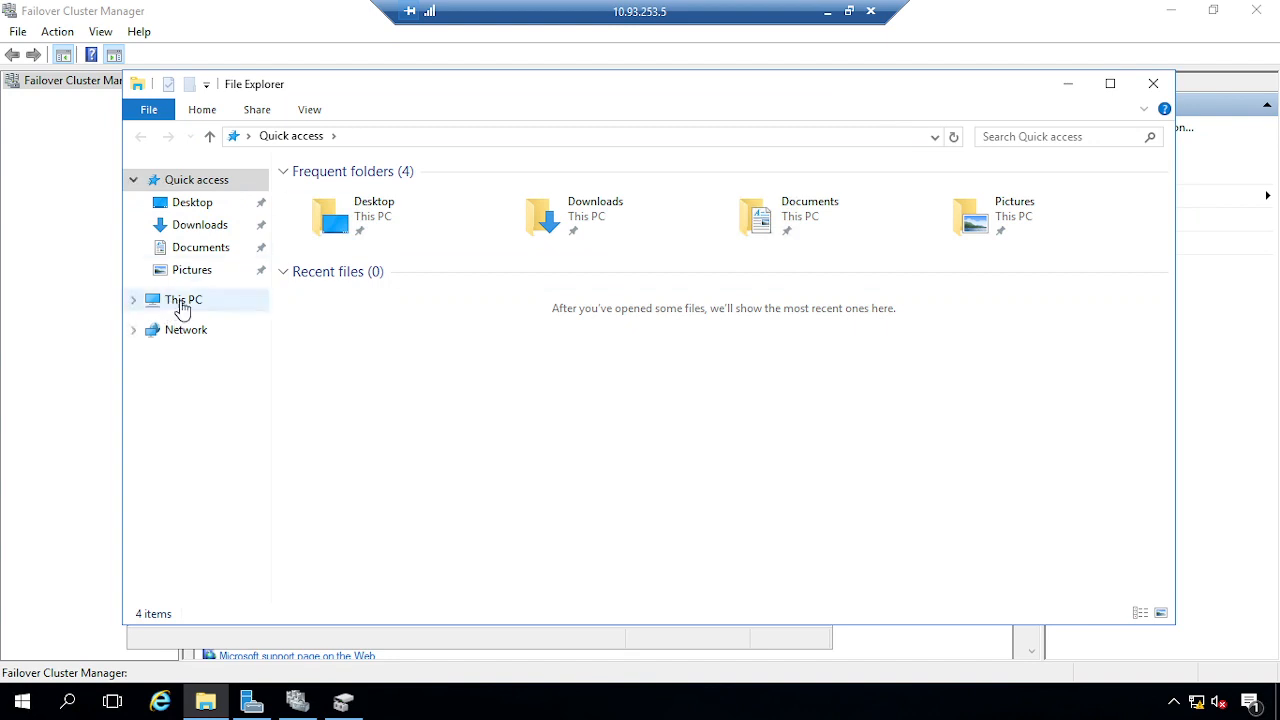
click(180, 302)
click(1068, 84)
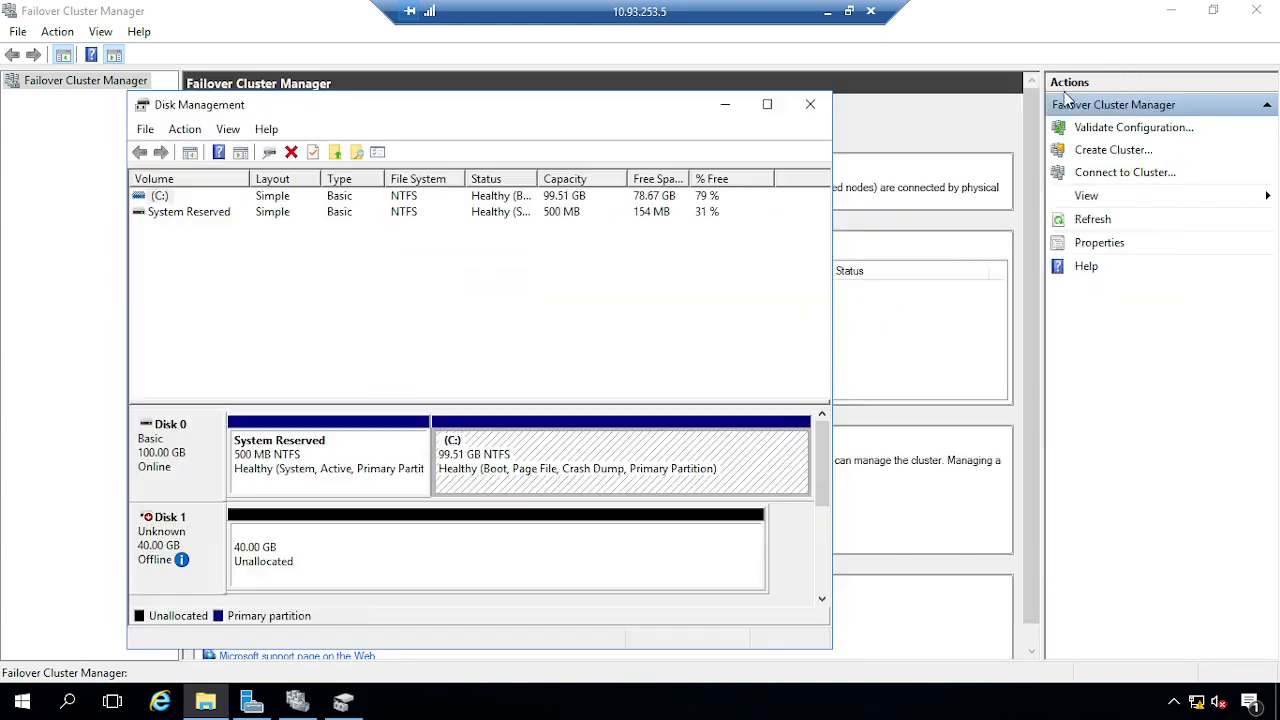
Bring Disk 1 online and initialize it with the MBR partition style
mouse_move(181, 562)
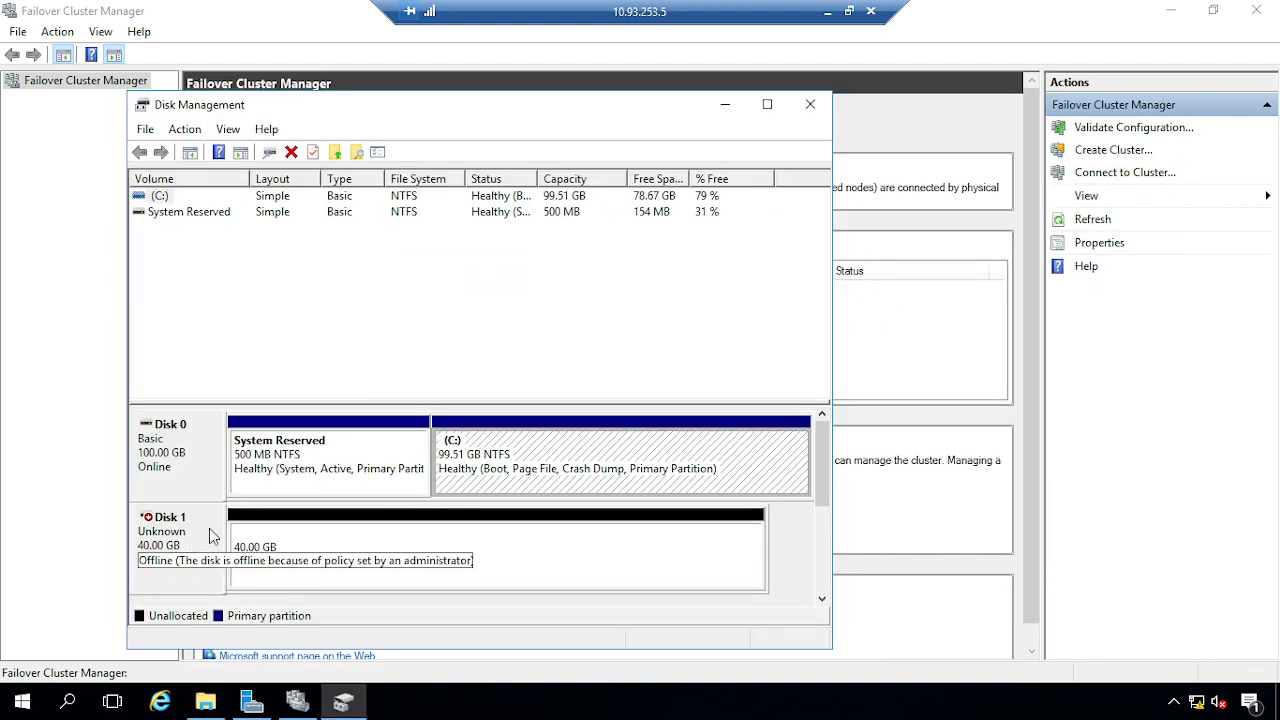
right_click(209, 528)
click(266, 548)
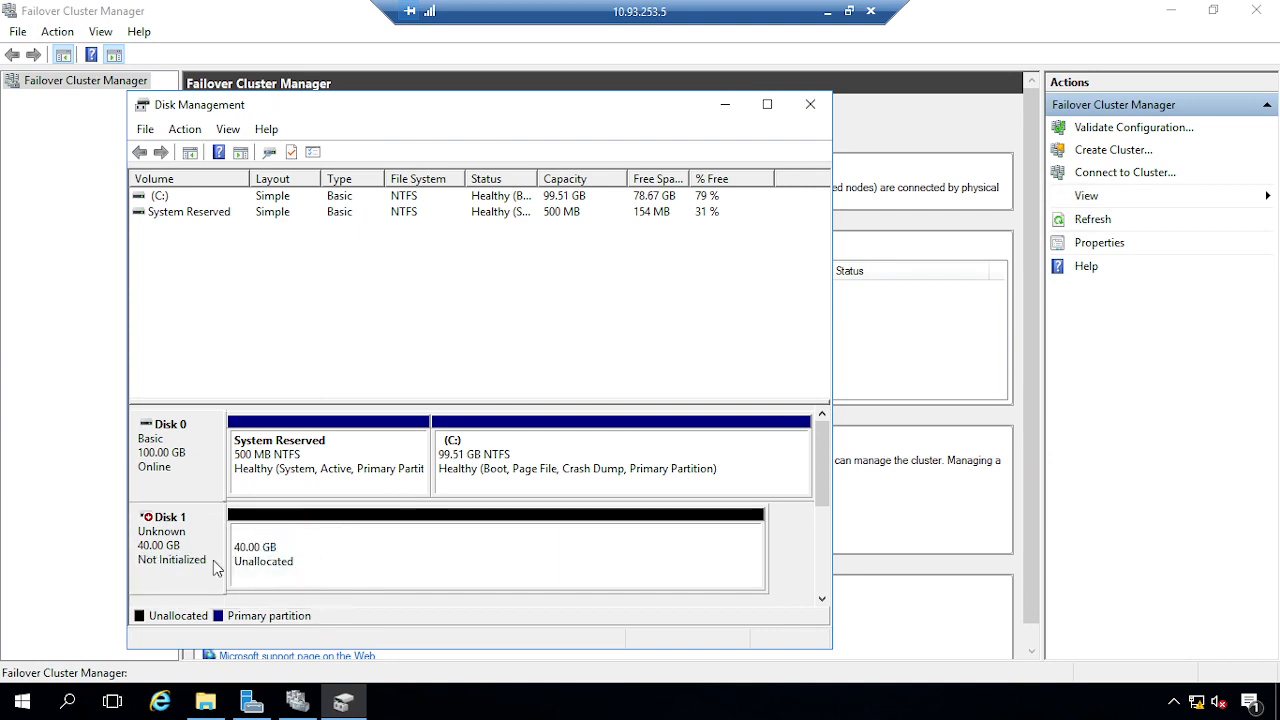
right_click(256, 550)
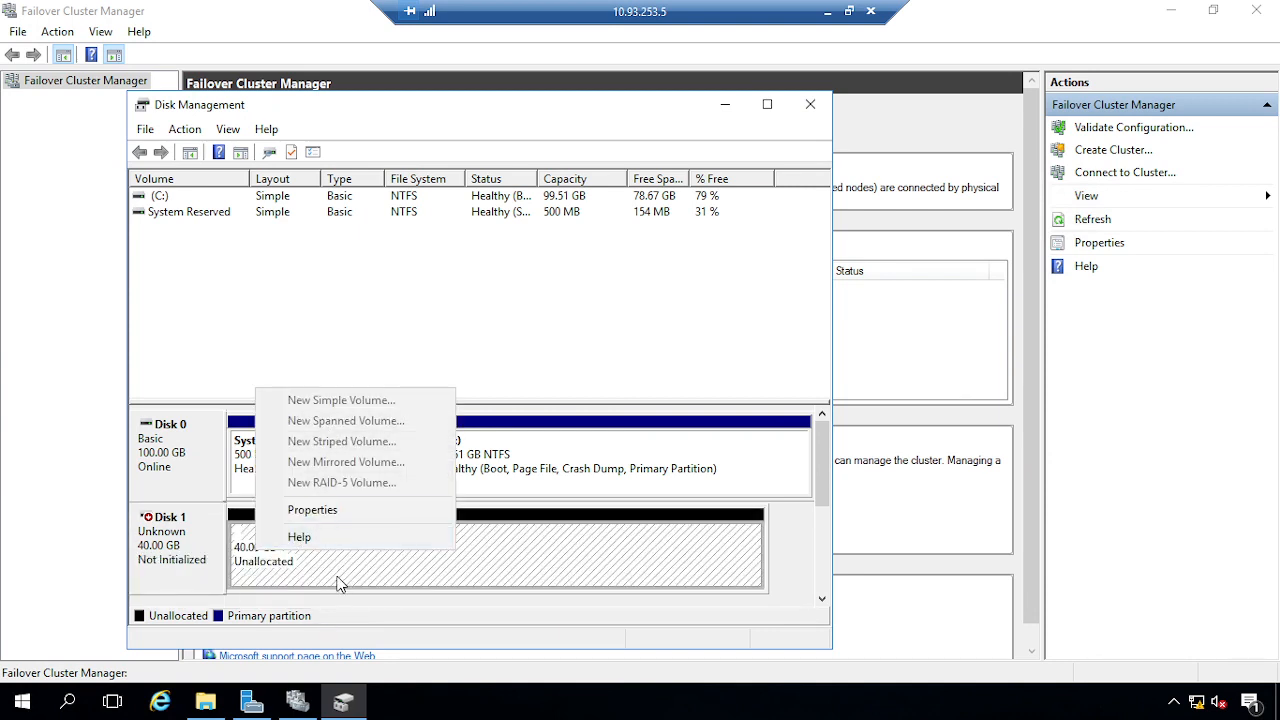
click(296, 572)
right_click(274, 549)
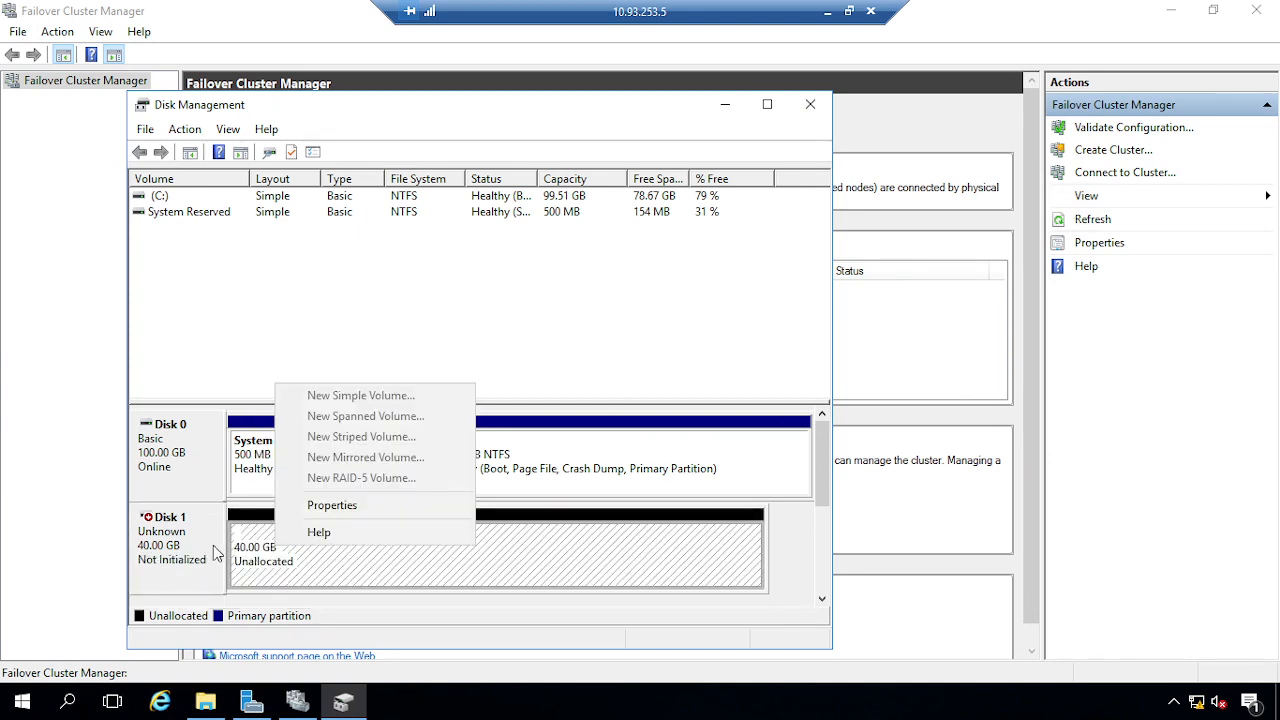
right_click(181, 538)
click(200, 549)
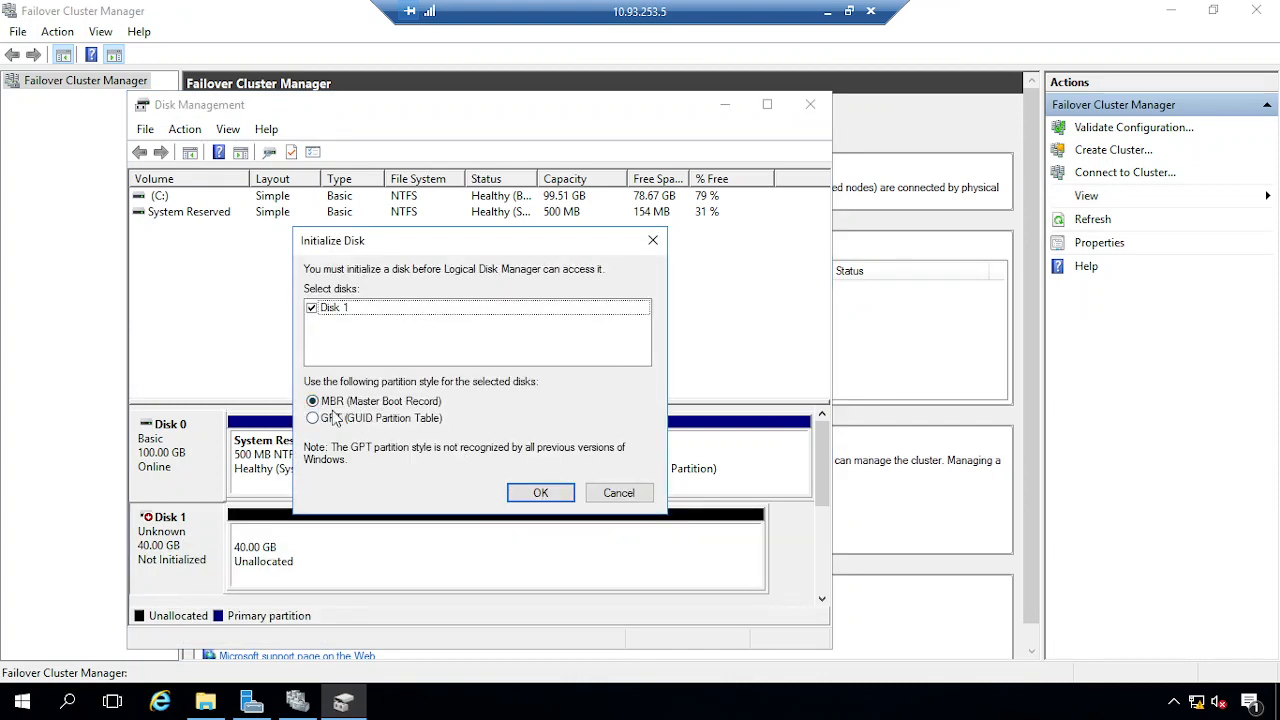
click(507, 490)
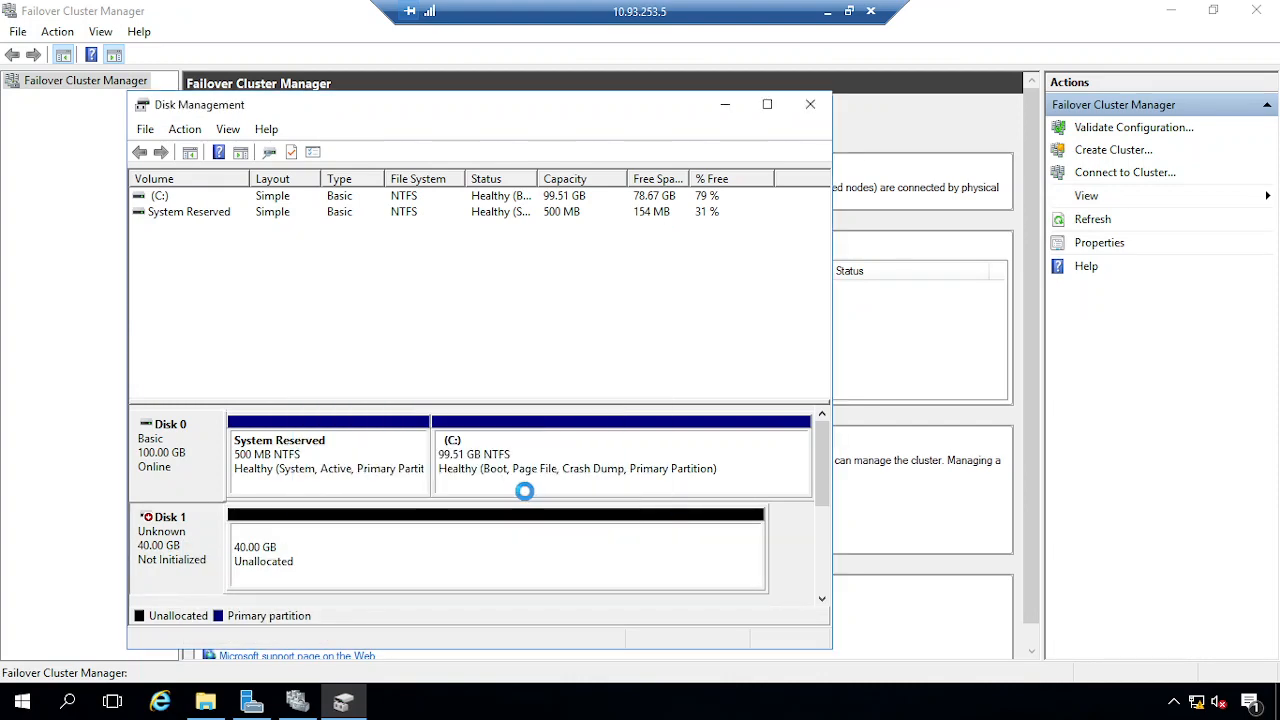
right_click(290, 566)
Start a new simple volume on Disk 1, then cancel the wizard
click(351, 407)
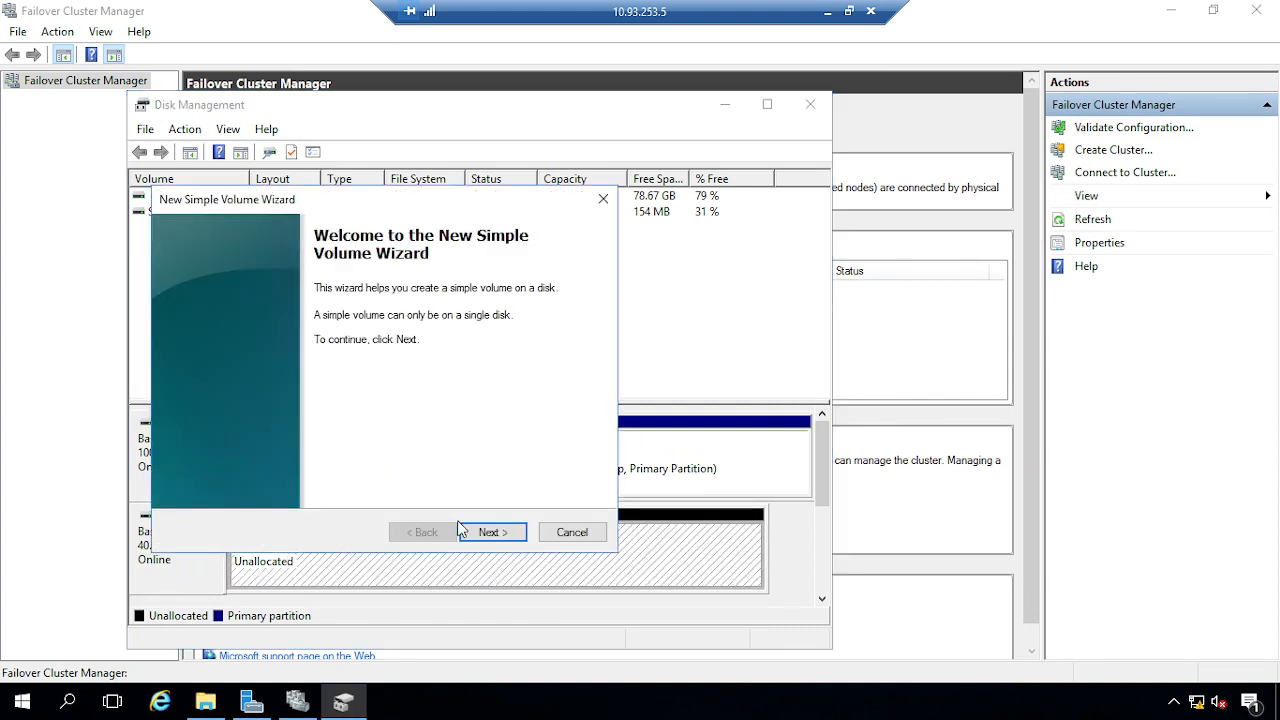
click(505, 534)
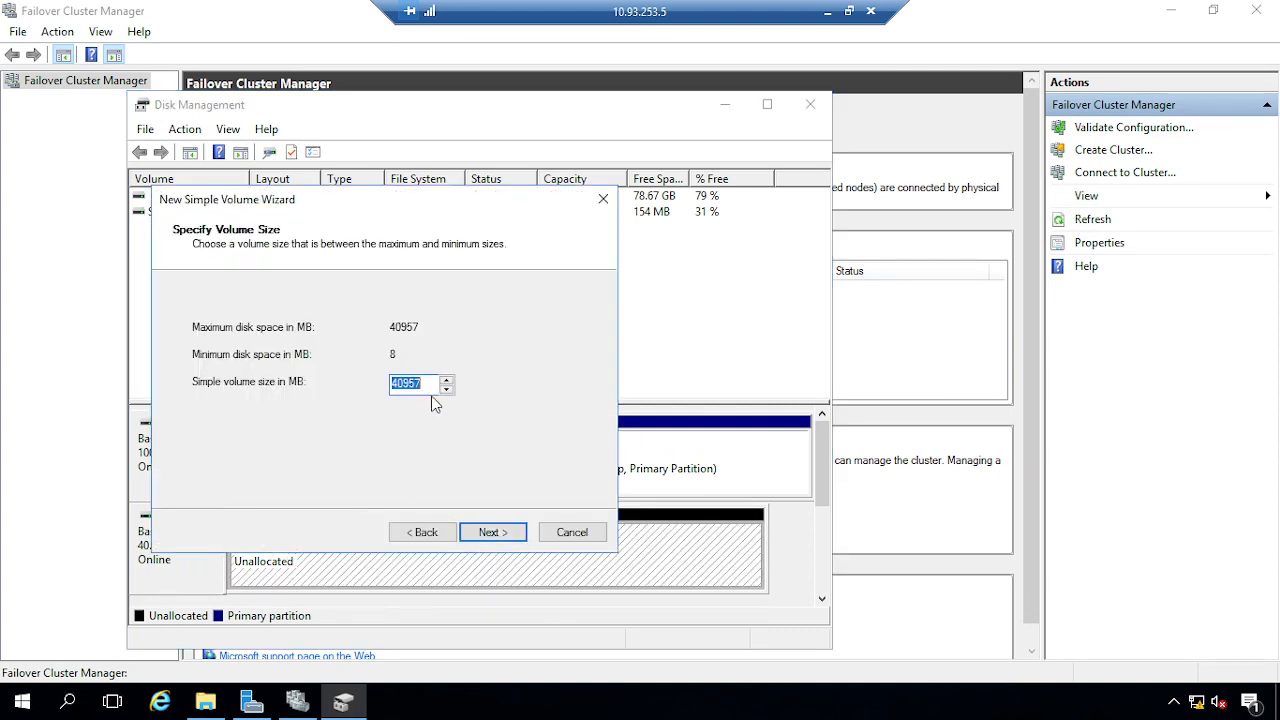
click(495, 535)
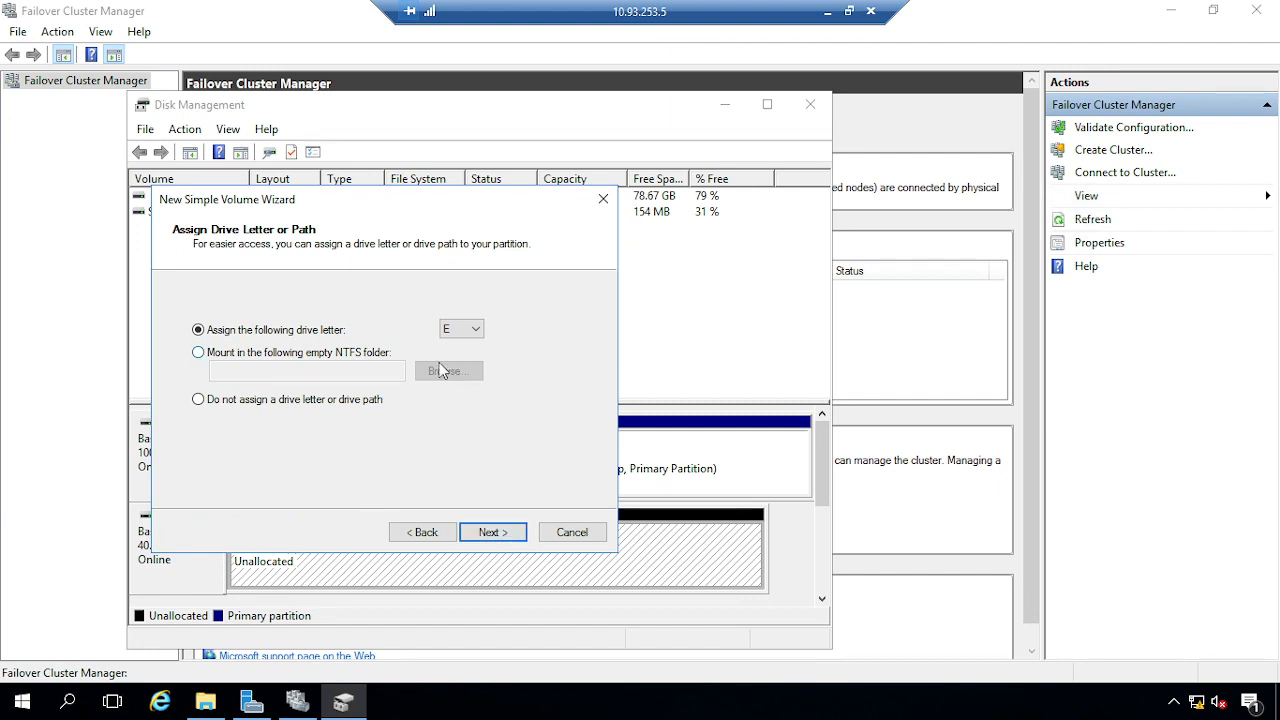
click(596, 538)
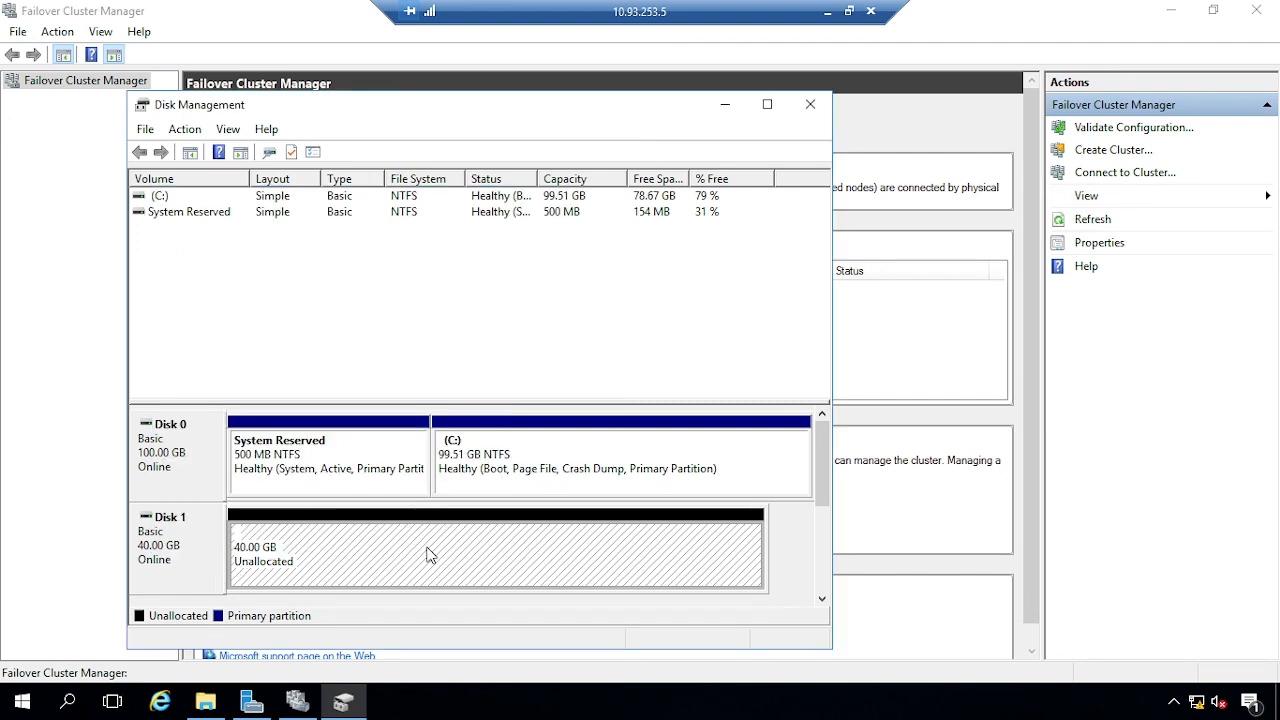
drag(822, 462, 818, 557)
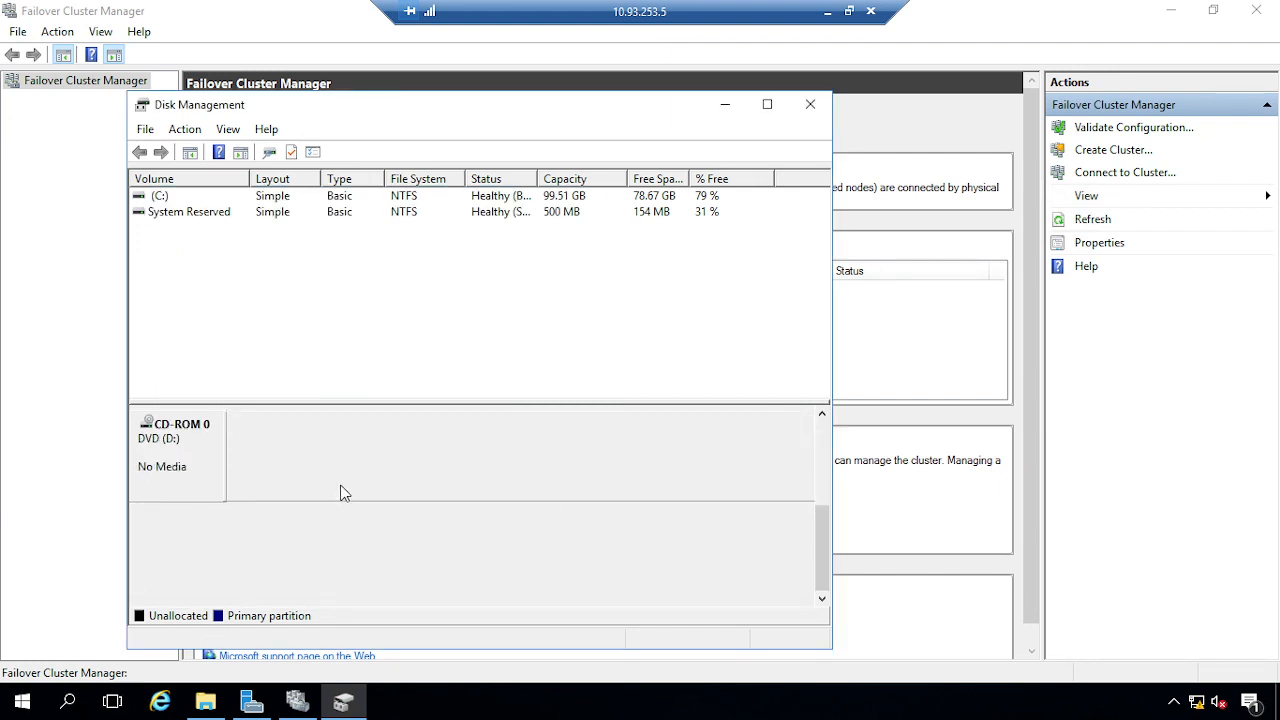
Change the DVD drive's letter to F
right_click(187, 446)
click(288, 465)
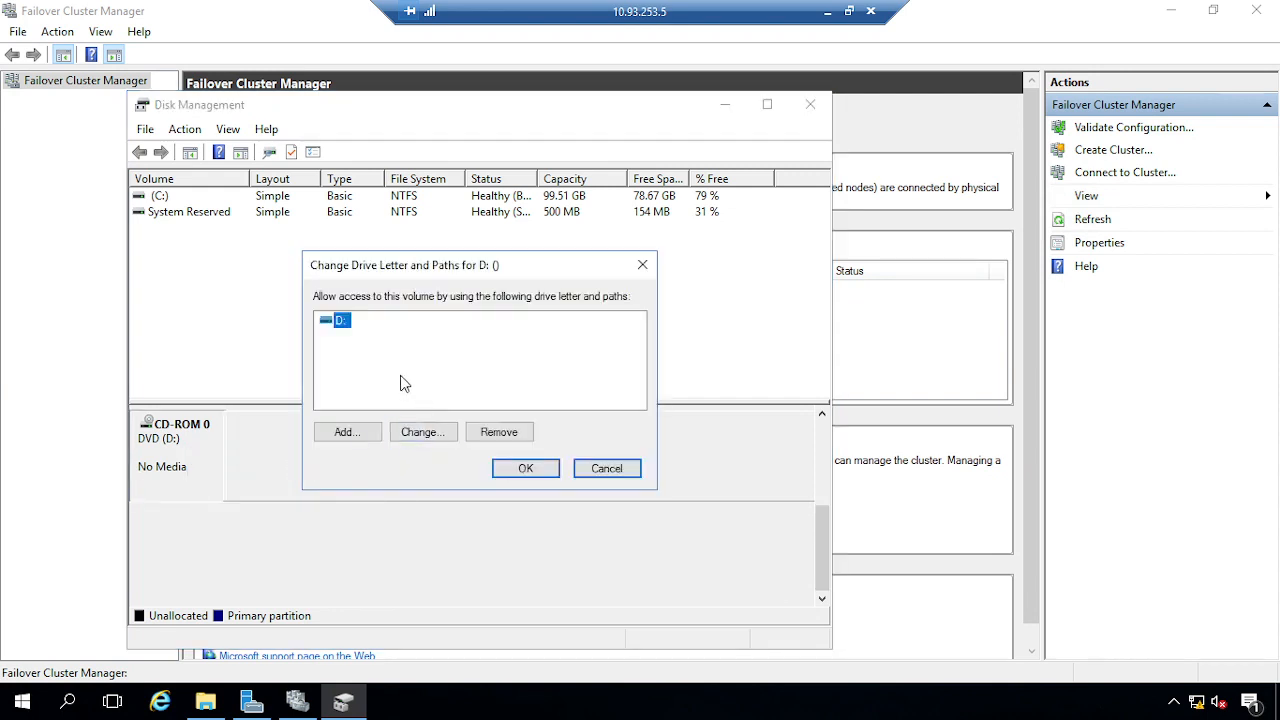
click(423, 436)
click(630, 349)
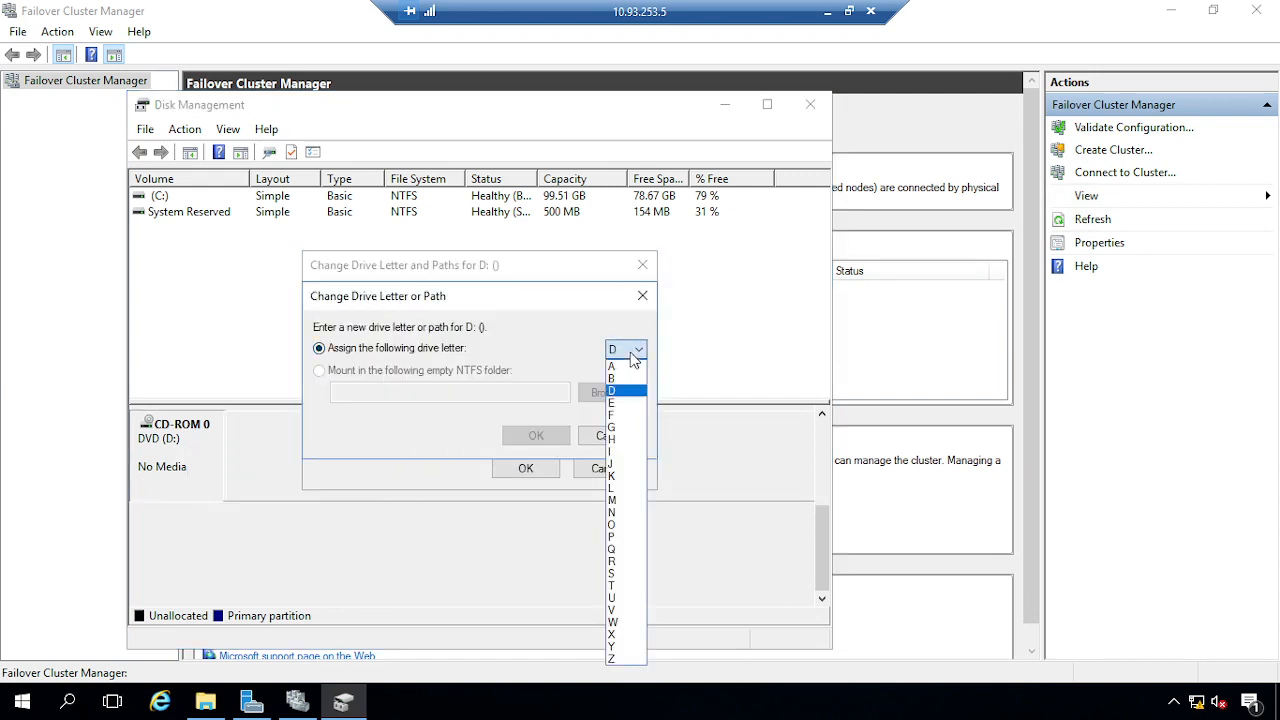
click(617, 405)
click(535, 436)
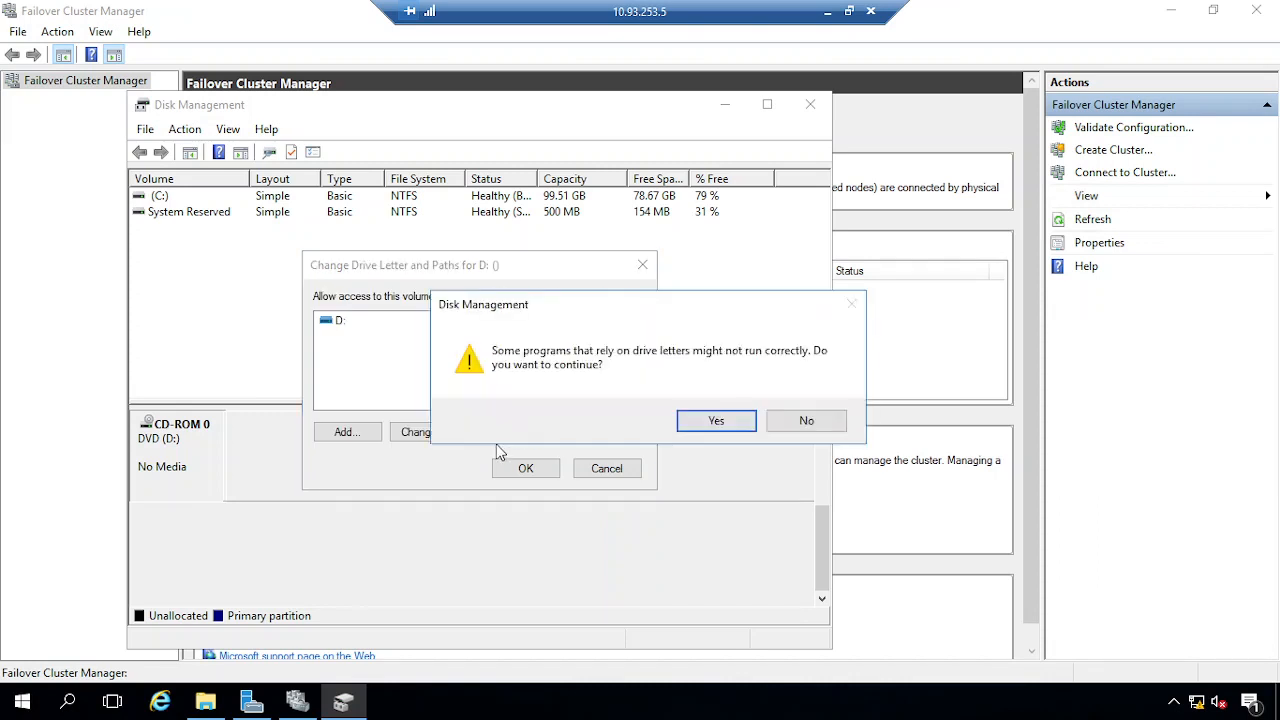
click(716, 422)
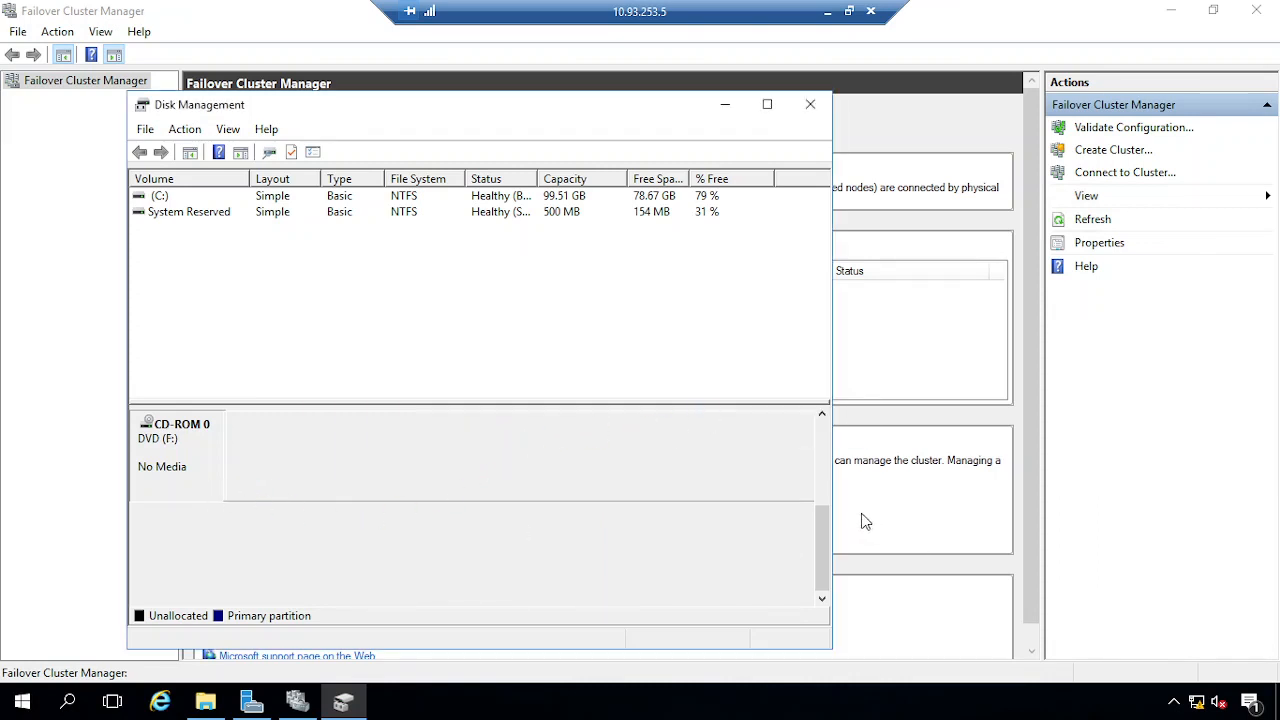
click(821, 478)
Create a full-size 40 GB NTFS simple volume D: on Disk 1
right_click(255, 469)
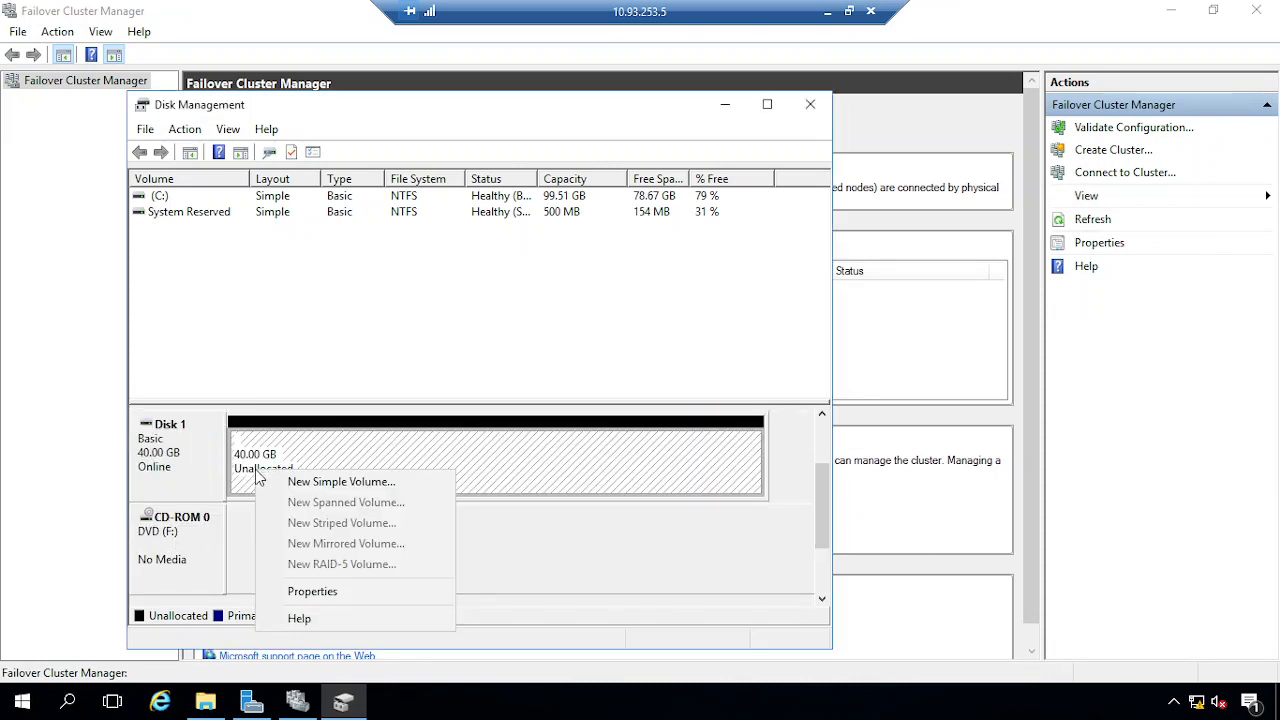
click(329, 486)
click(505, 533)
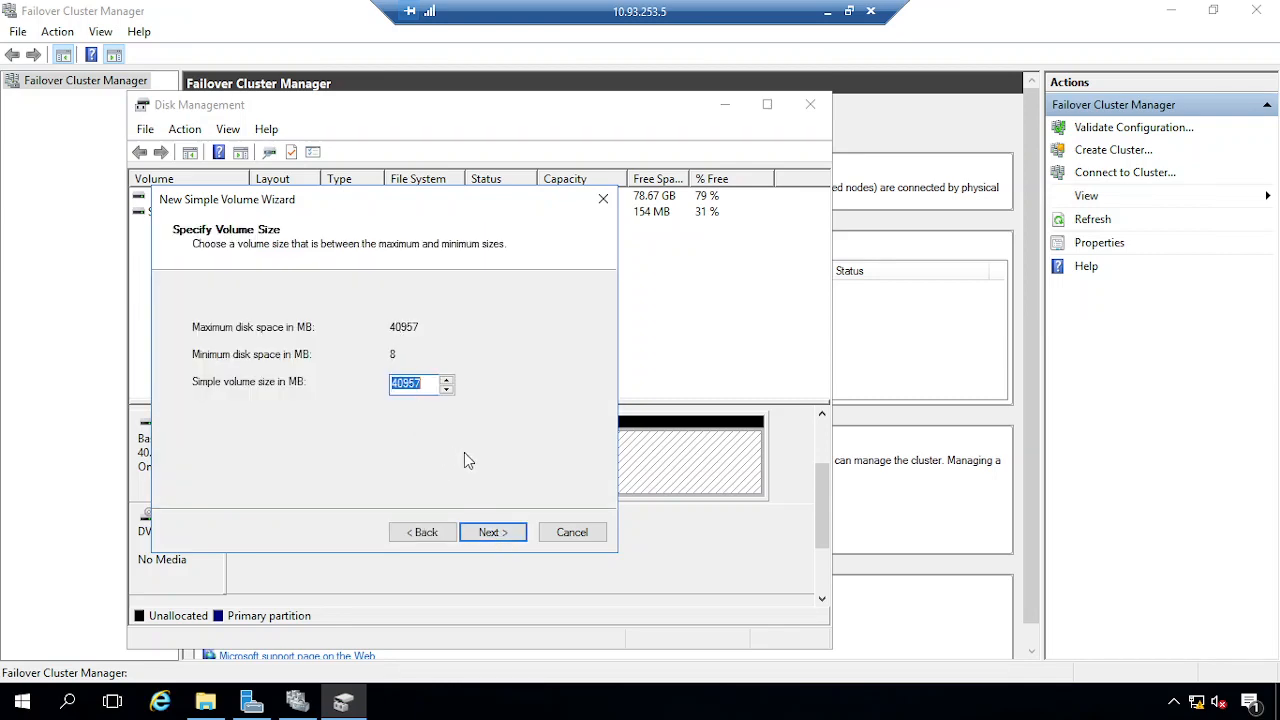
click(500, 531)
click(497, 532)
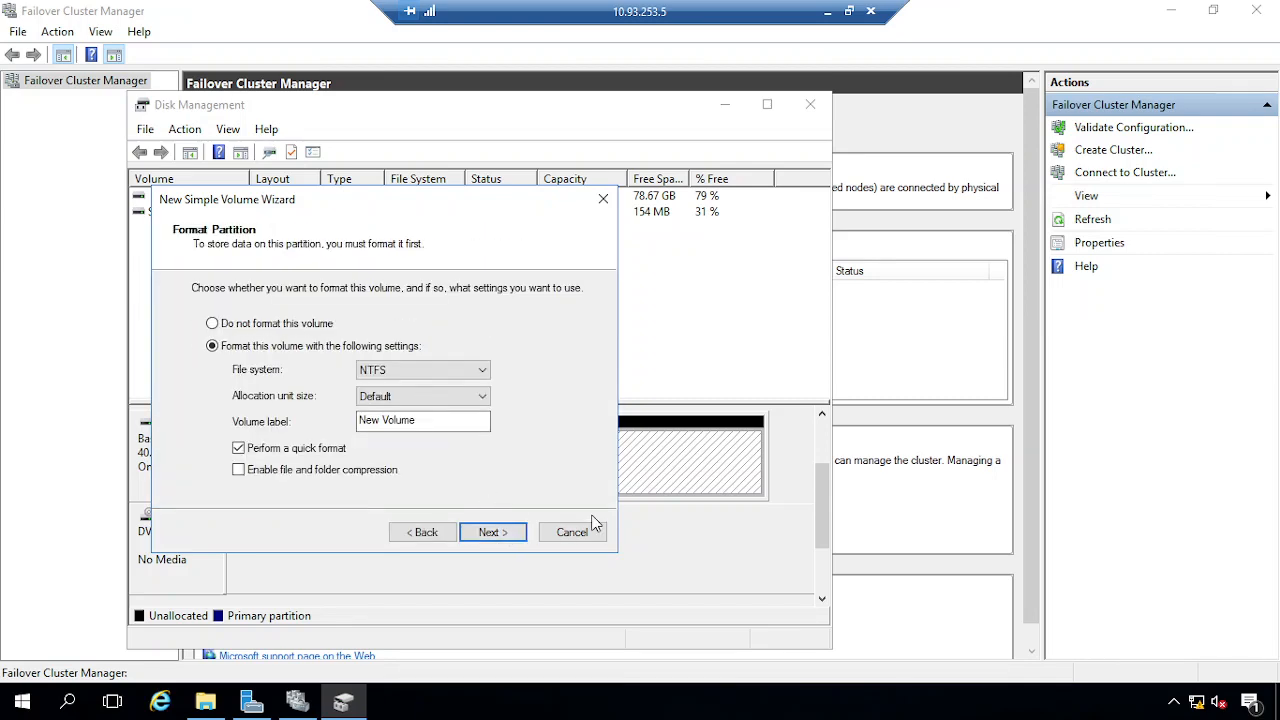
click(518, 538)
click(503, 531)
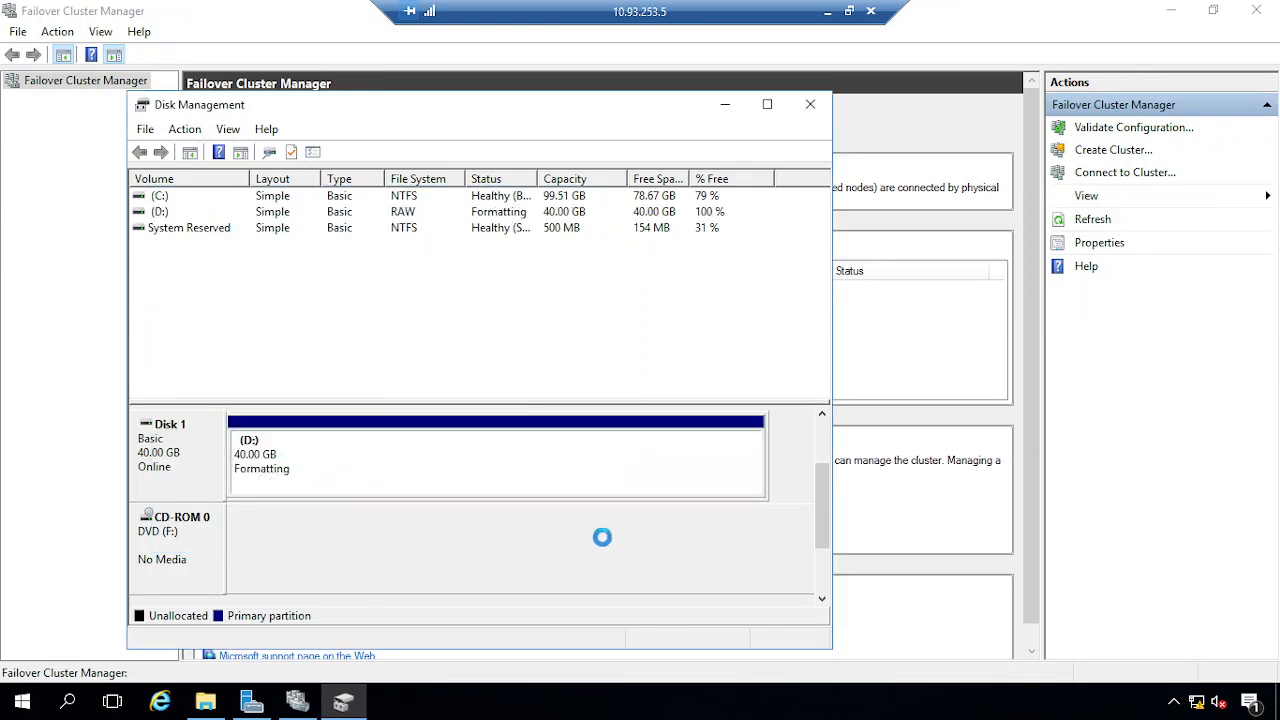
click(829, 12)
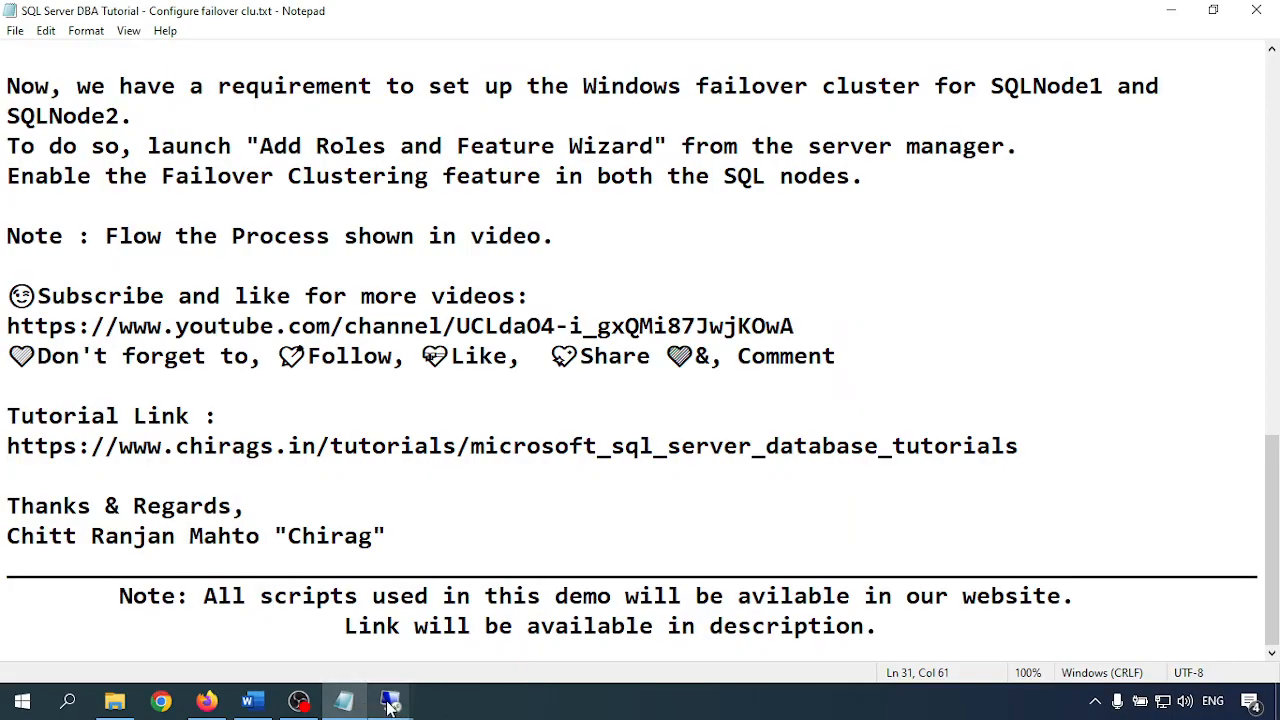
On SQLNode2, close the finished install wizard, open File Explorer, and launch Disk Management
click(563, 651)
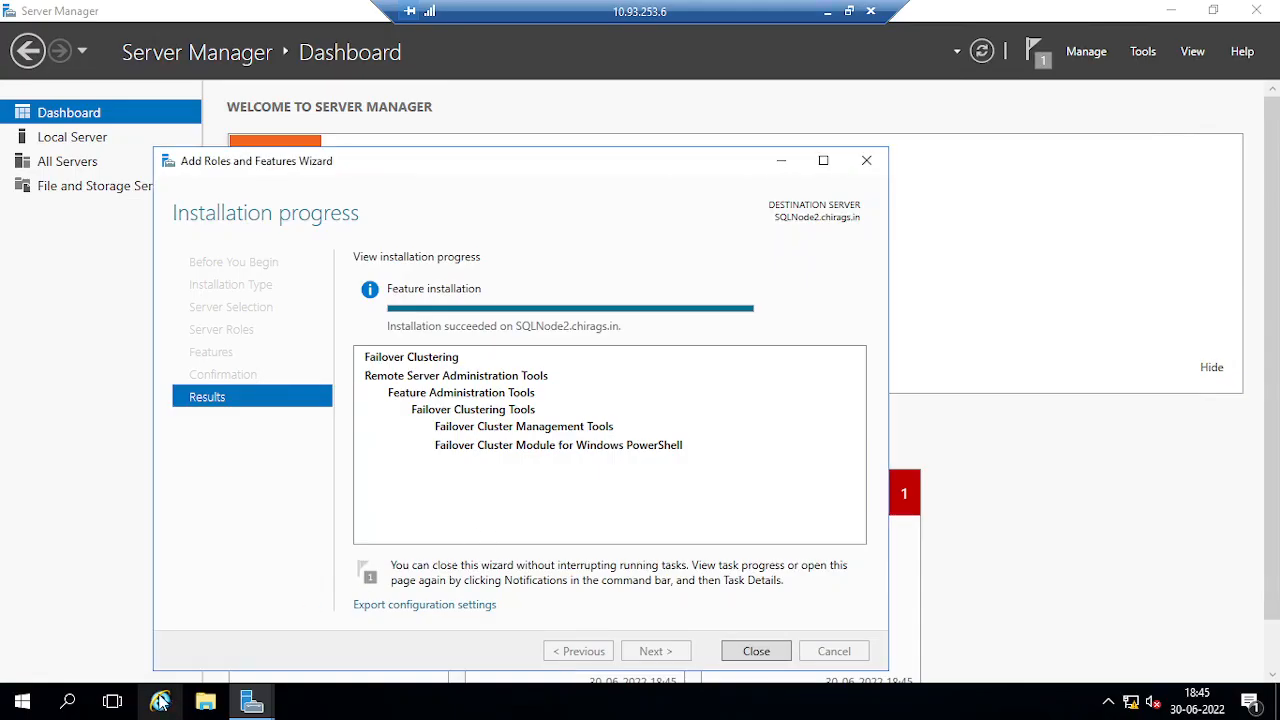
click(760, 652)
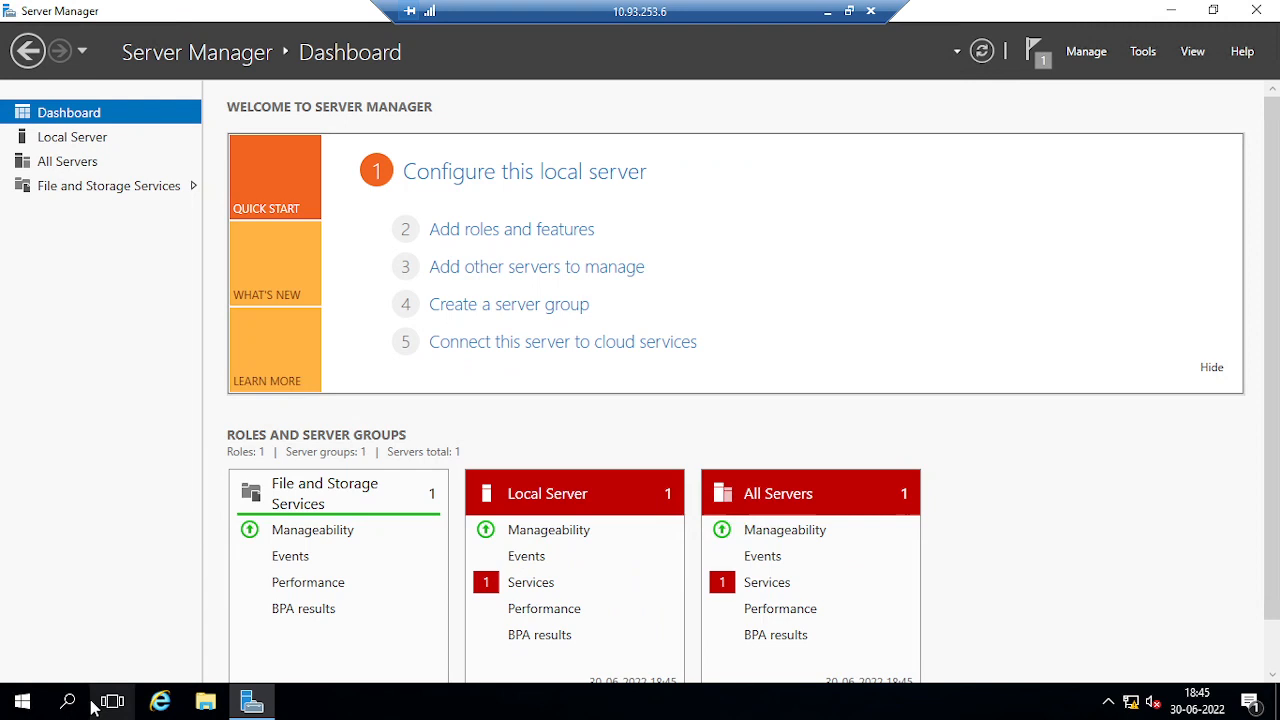
click(222, 704)
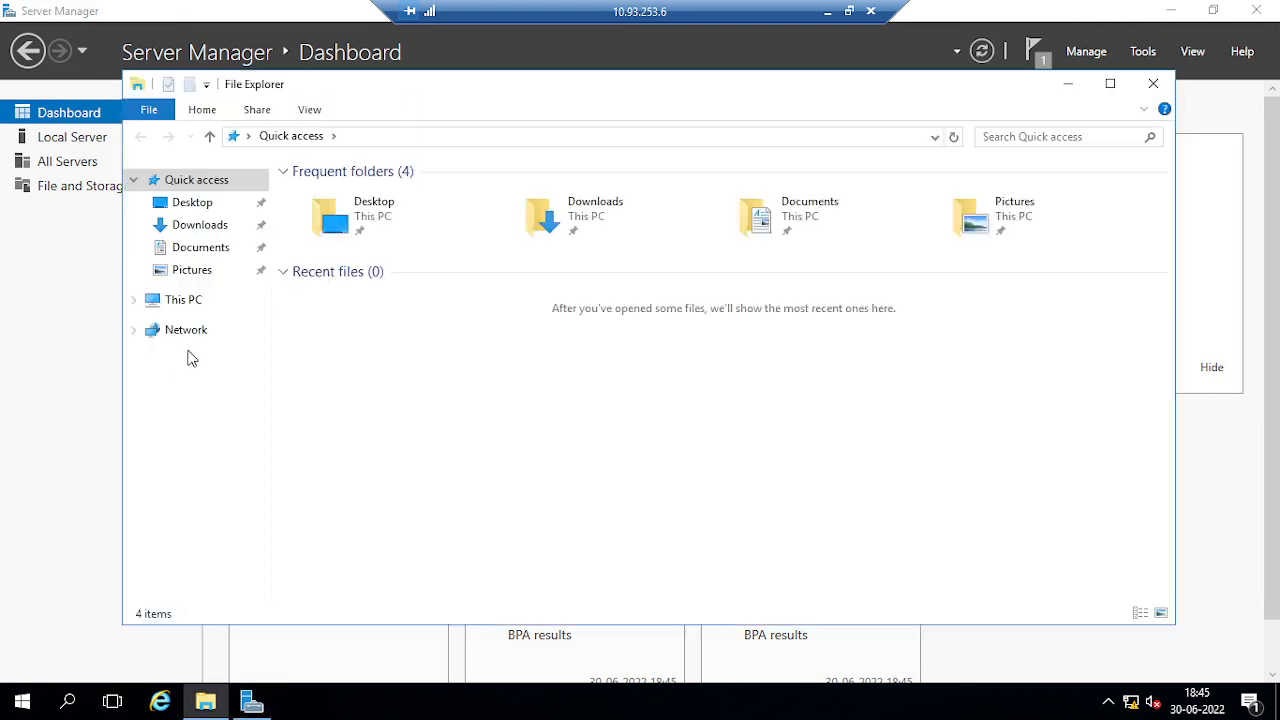
right_click(190, 300)
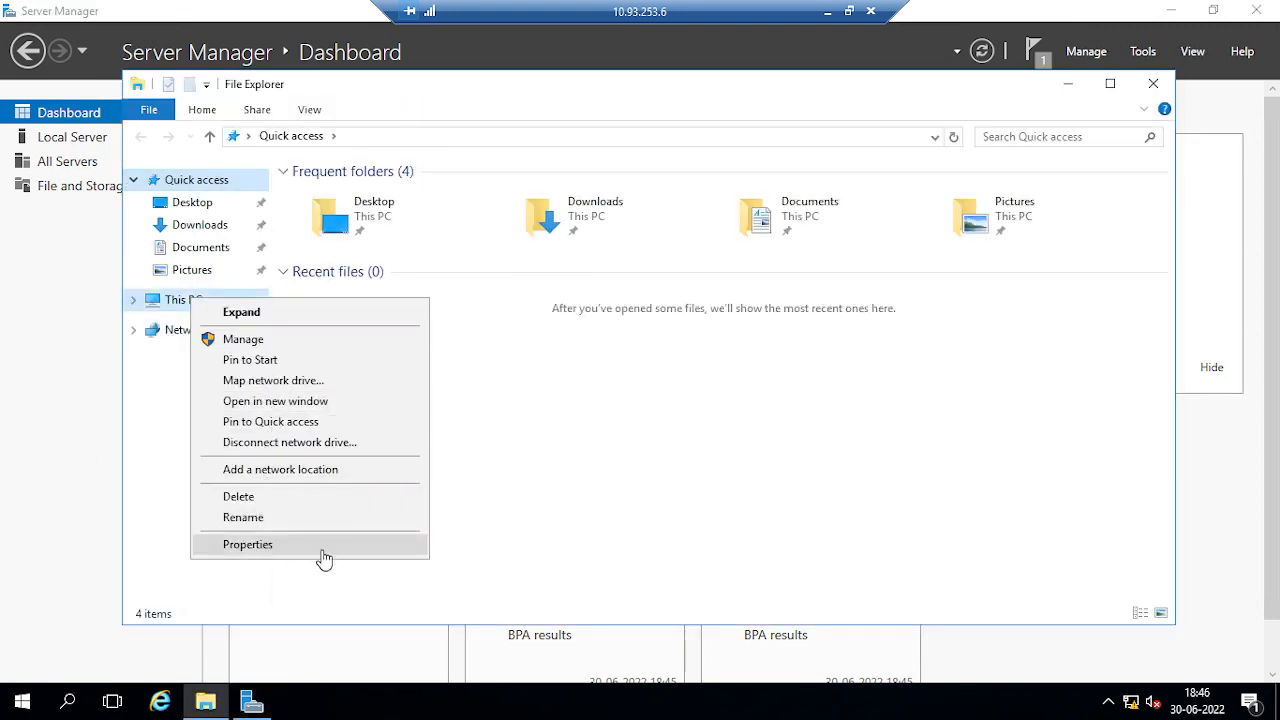
click(595, 427)
right_click(15, 701)
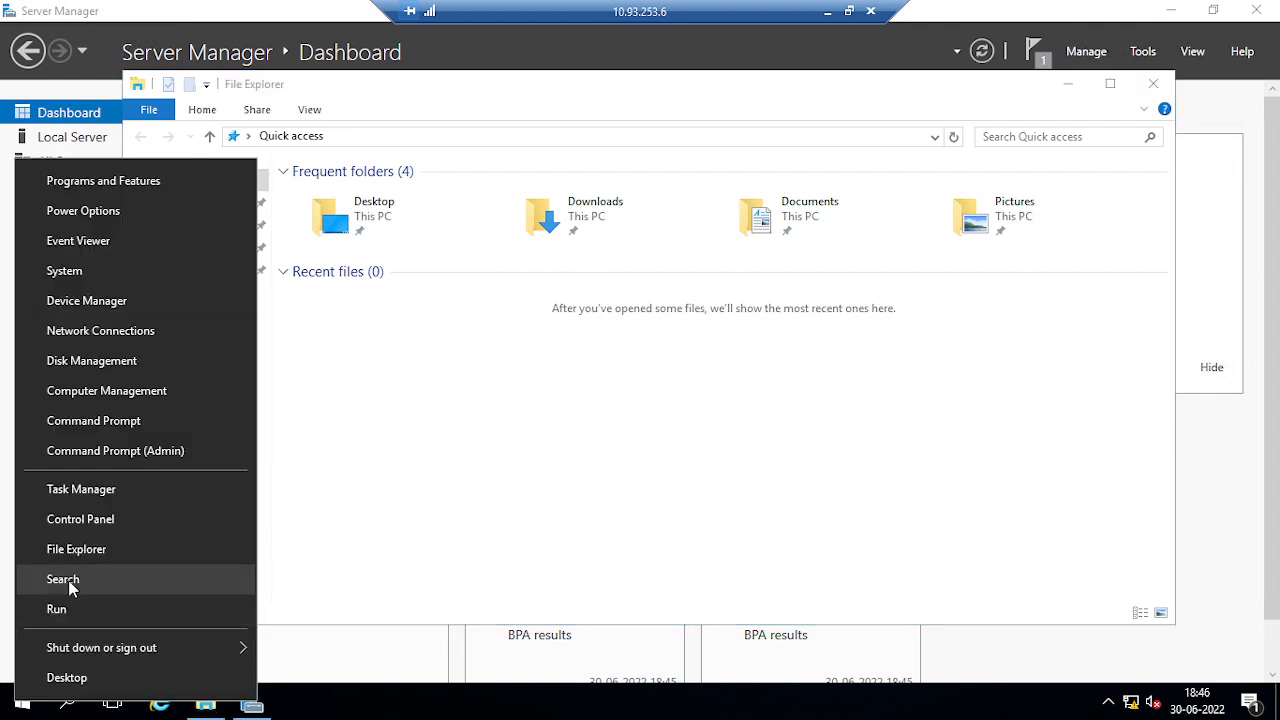
click(80, 362)
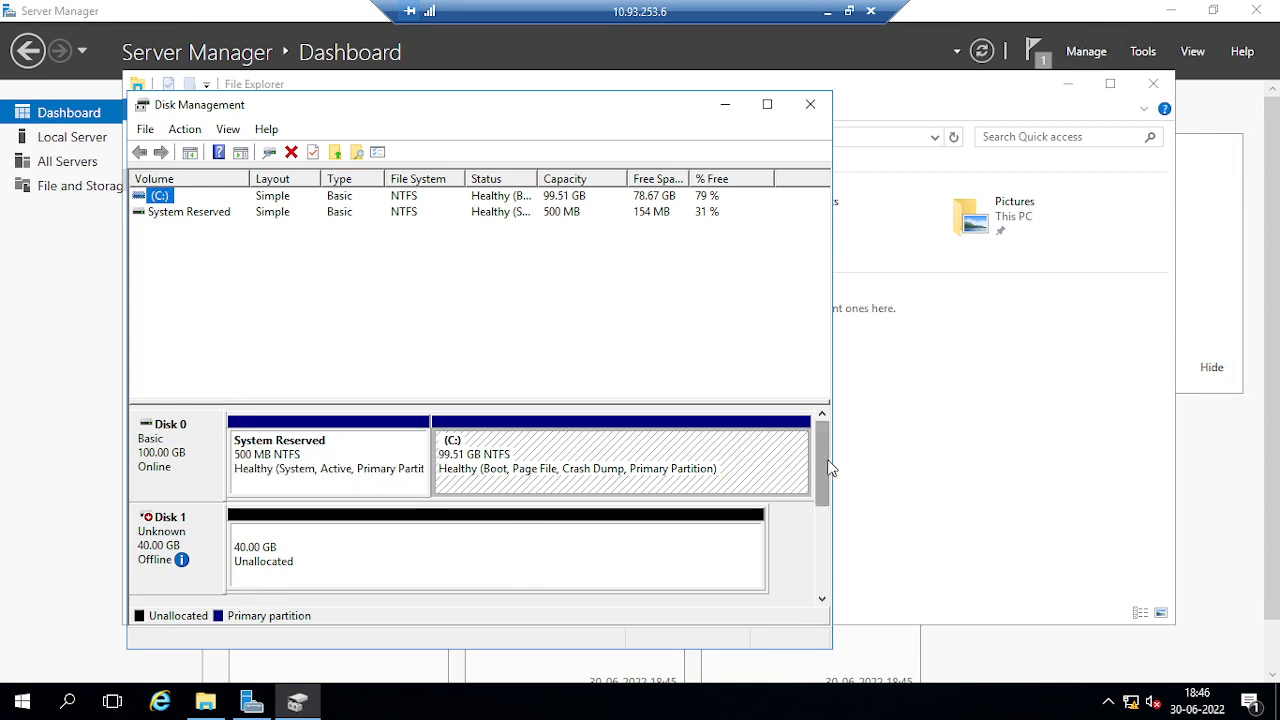
drag(826, 466, 826, 500)
Turn the taskbar Clock system icon off in Taskbar settings
click(553, 710)
right_click(553, 710)
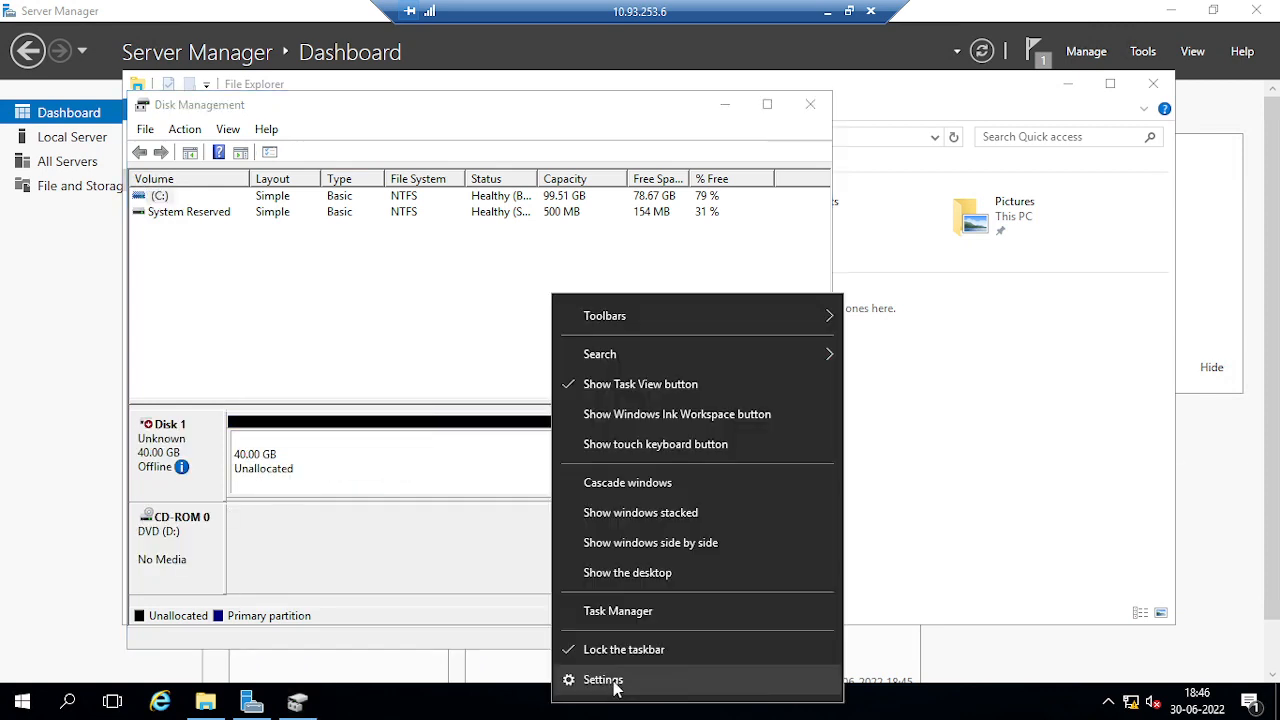
click(614, 681)
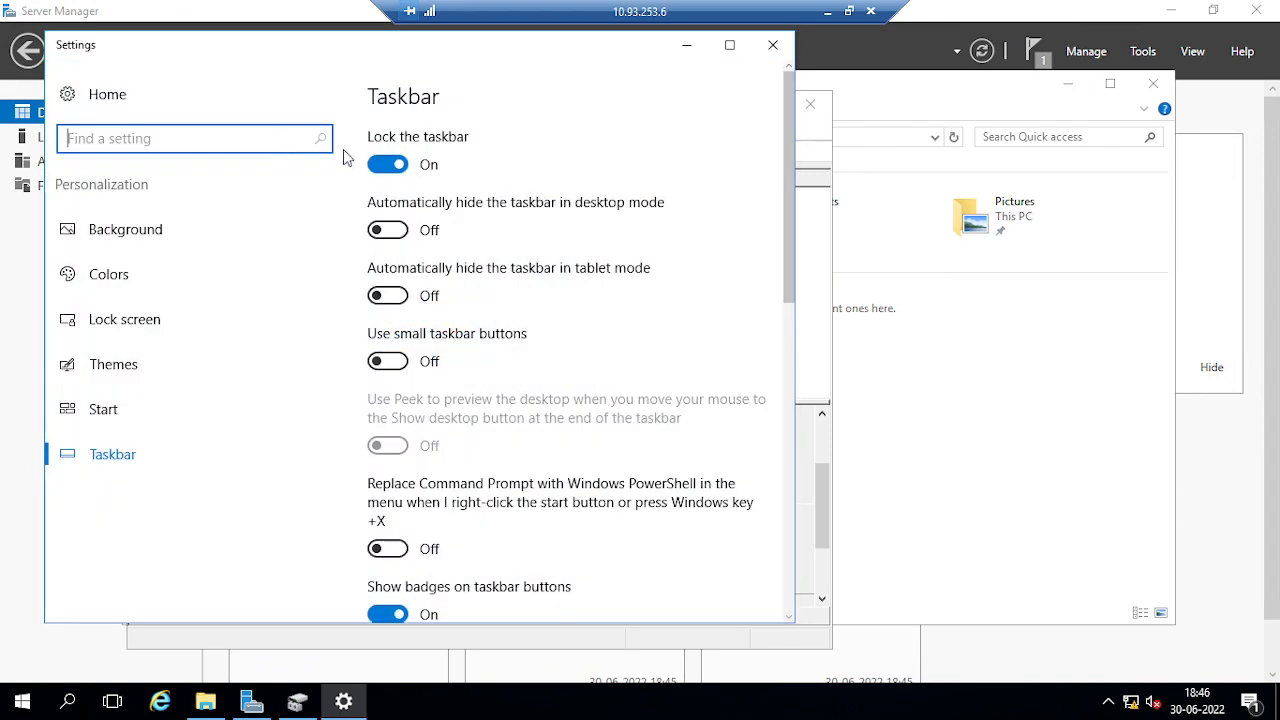
scroll(498, 545, down, 10)
click(466, 334)
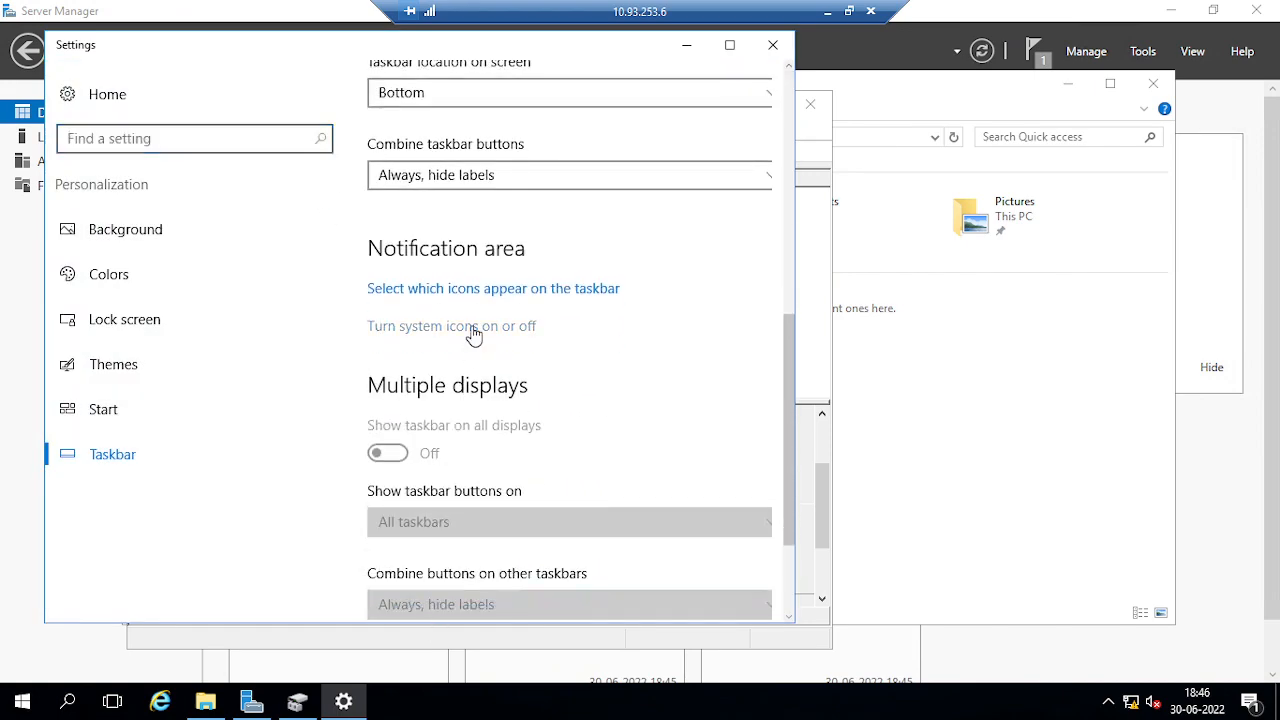
click(435, 158)
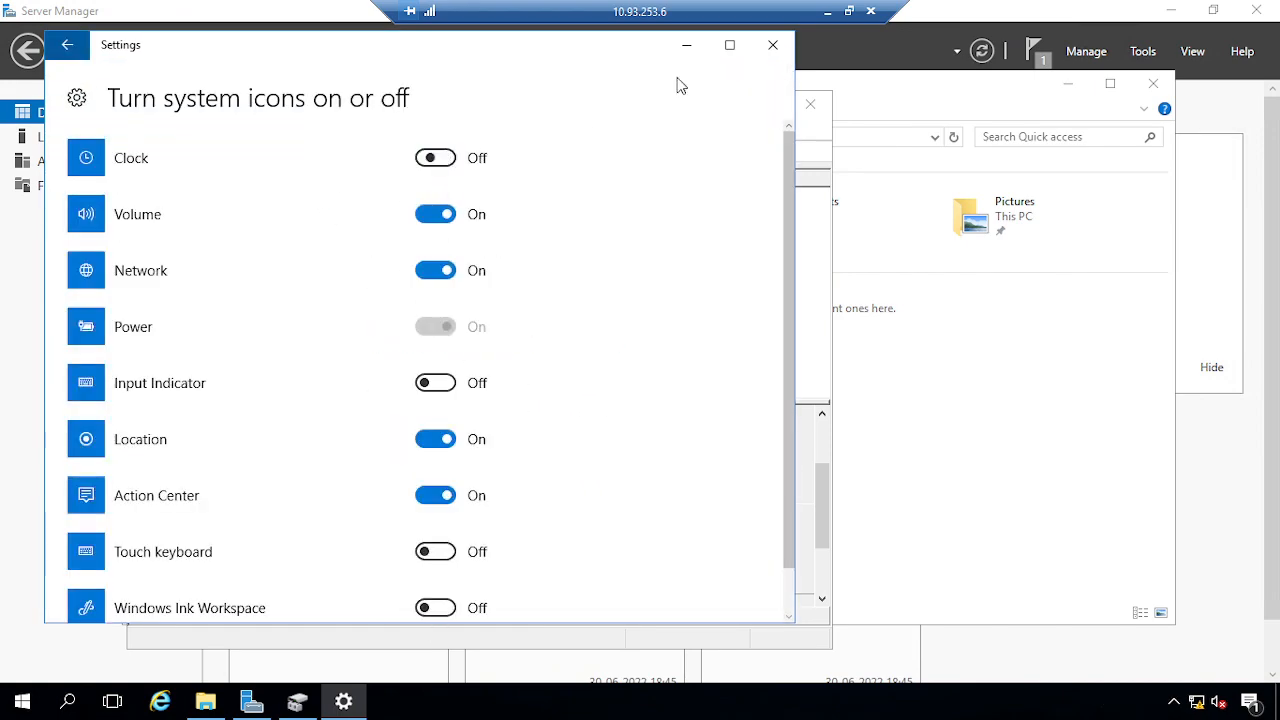
click(773, 47)
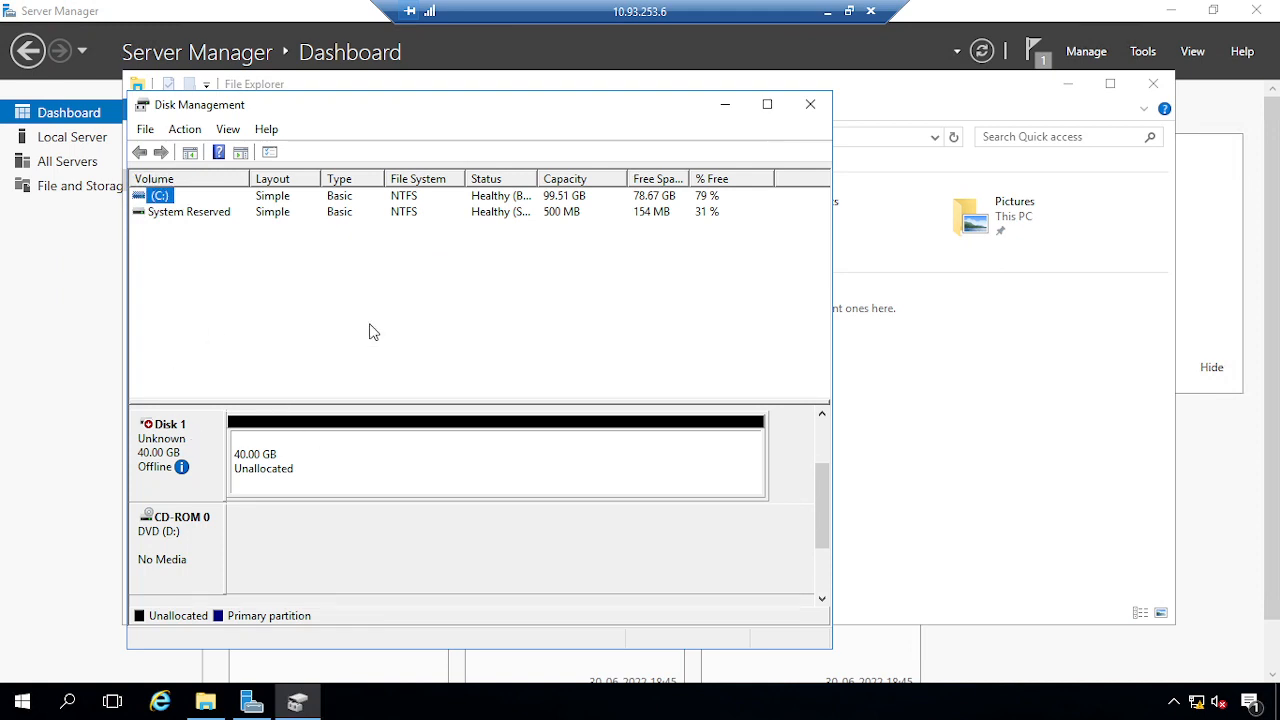
Bring Disk 1 online and initialize it as MBR
right_click(209, 441)
click(256, 453)
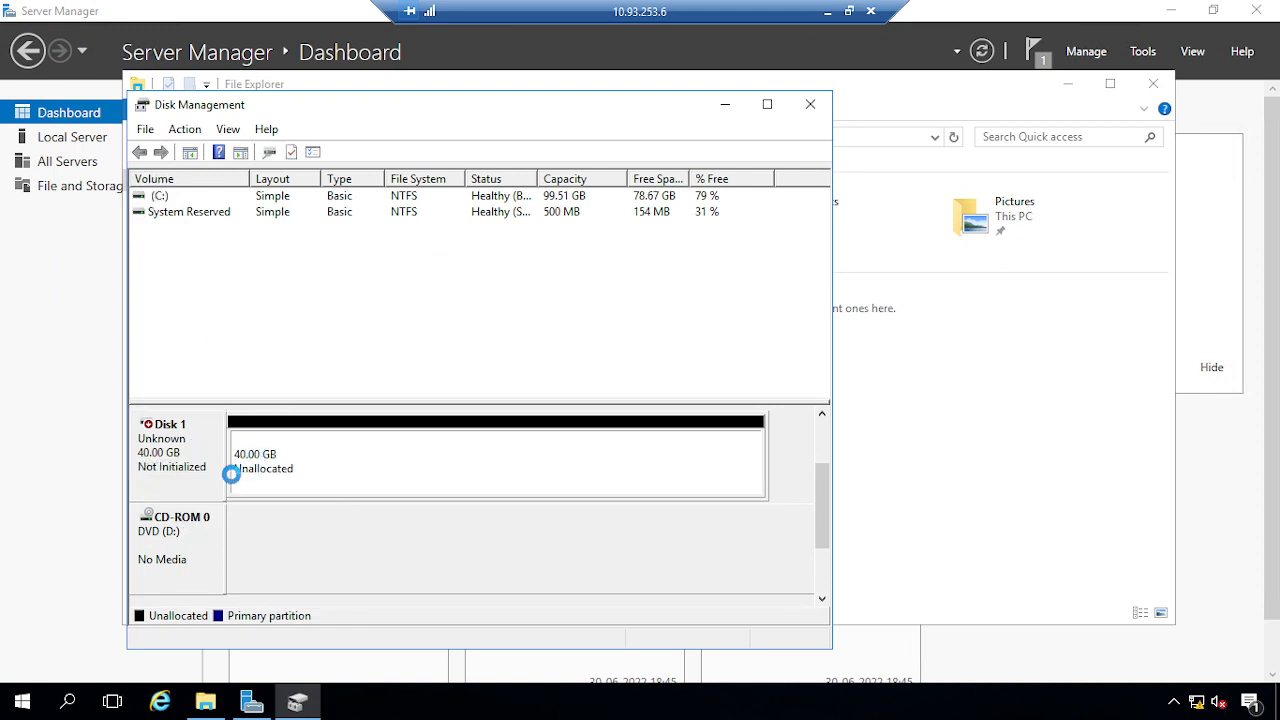
right_click(148, 455)
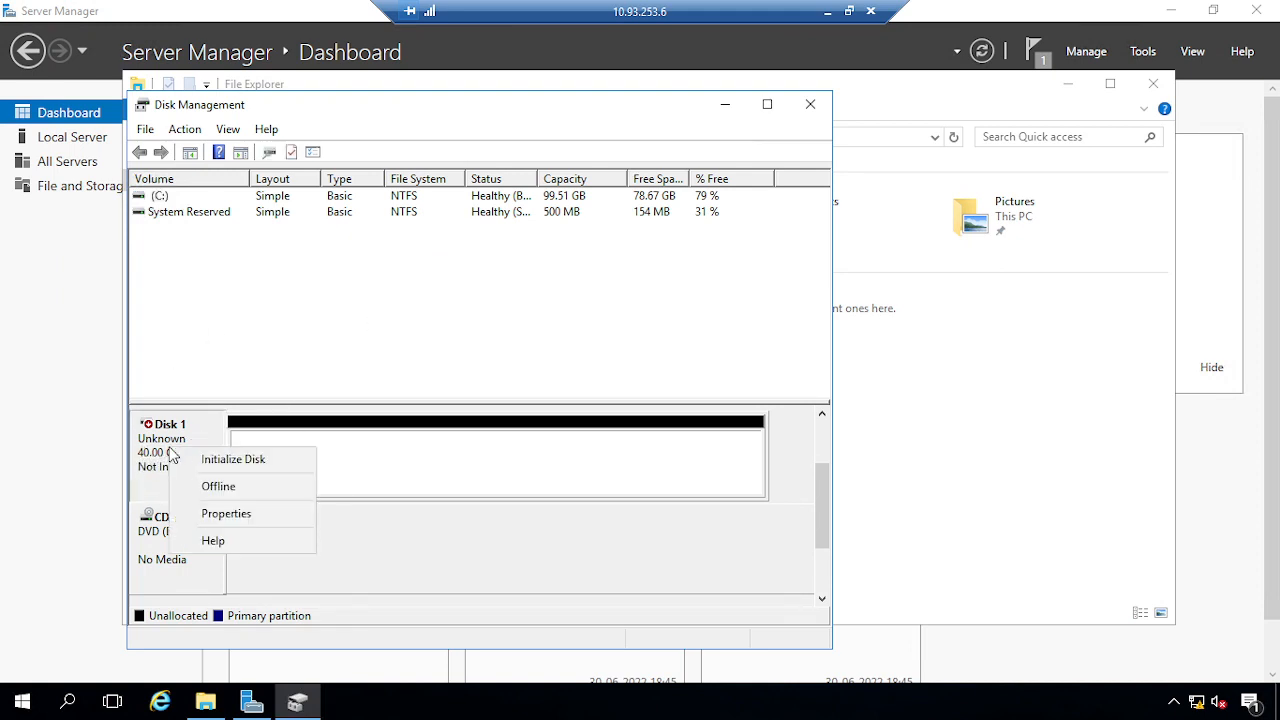
click(240, 457)
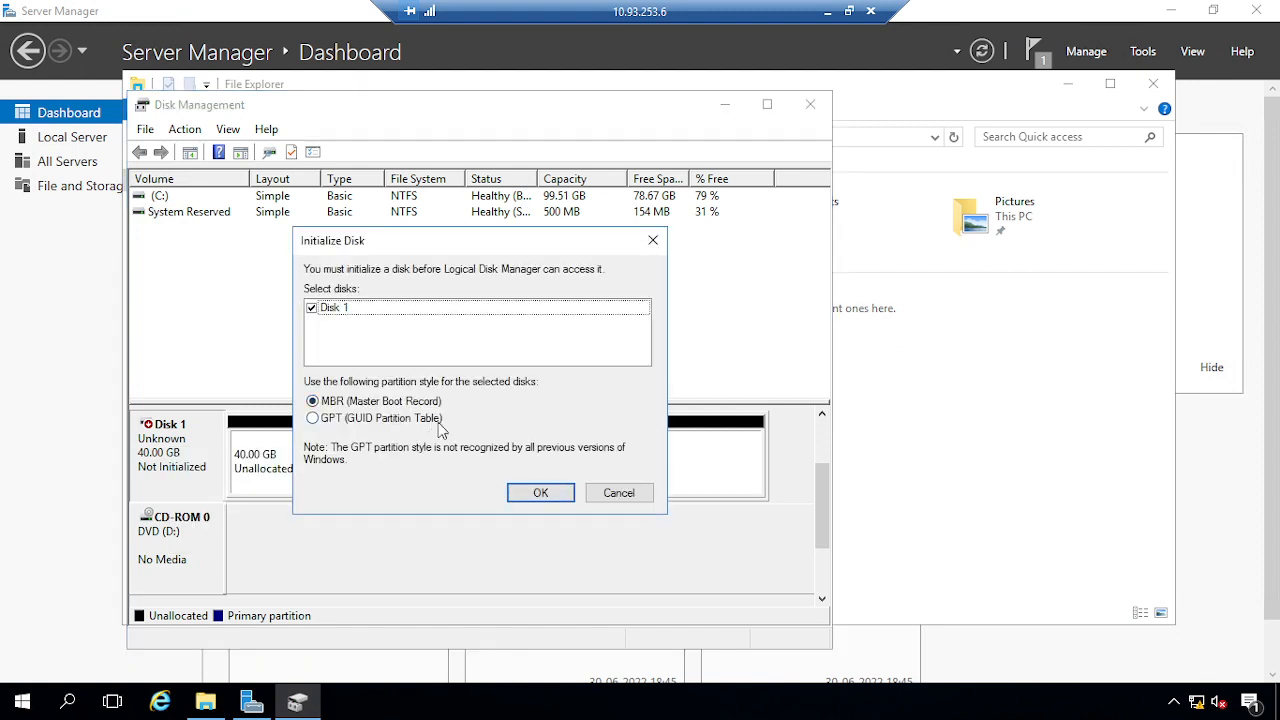
click(540, 492)
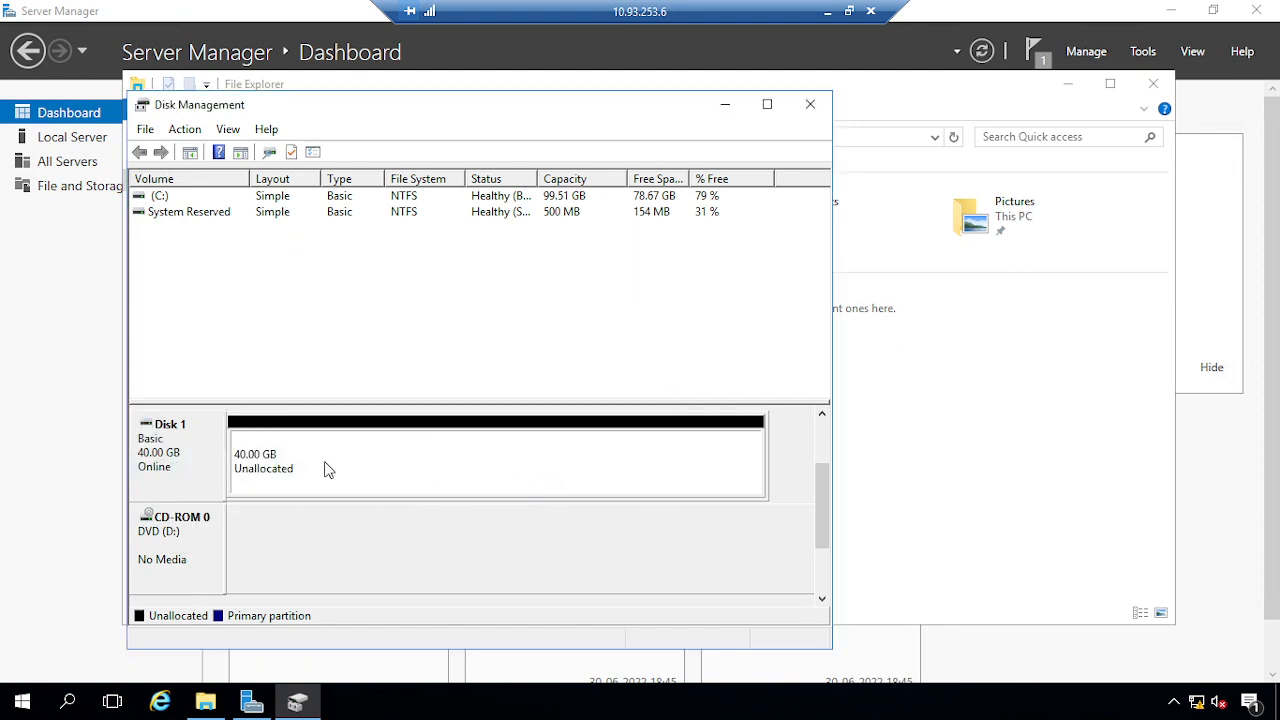
Open the Change Drive Letter and Paths settings for the DVD drive
right_click(328, 470)
click(200, 543)
right_click(198, 541)
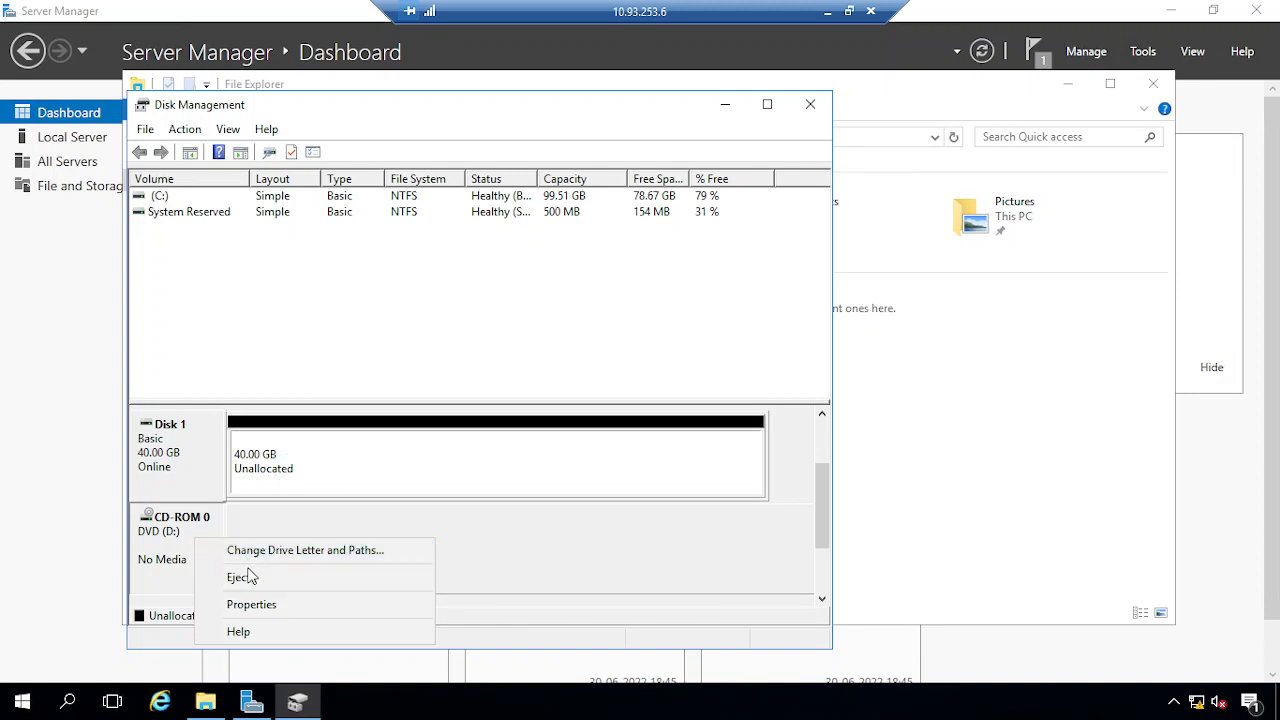
click(260, 550)
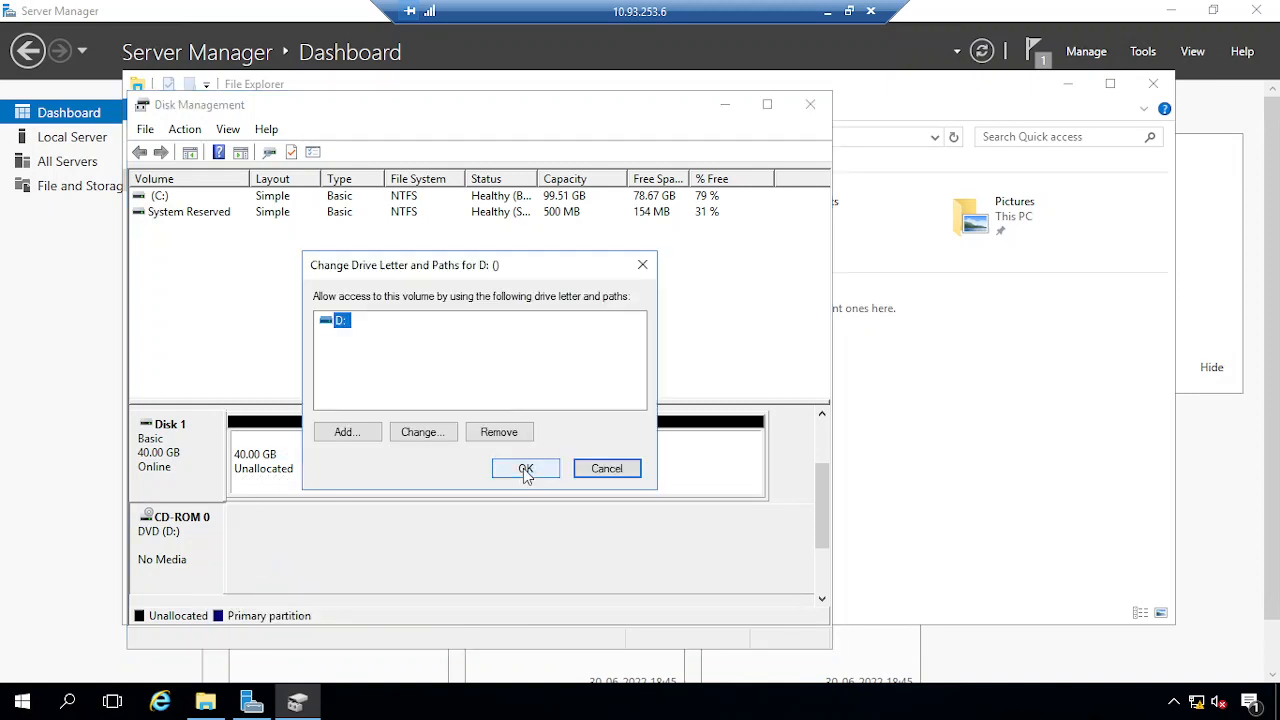
Change the DVD drive's letter to F:, accepting the warning
click(441, 447)
click(614, 352)
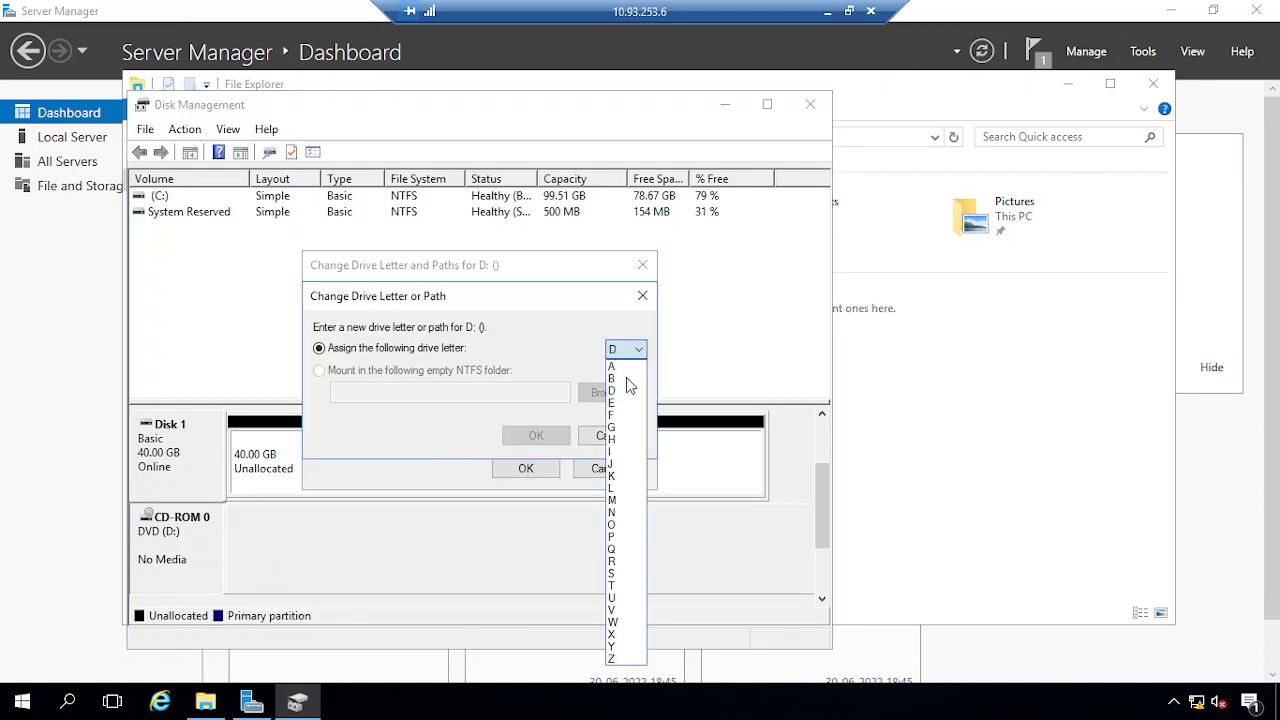
click(616, 406)
click(540, 438)
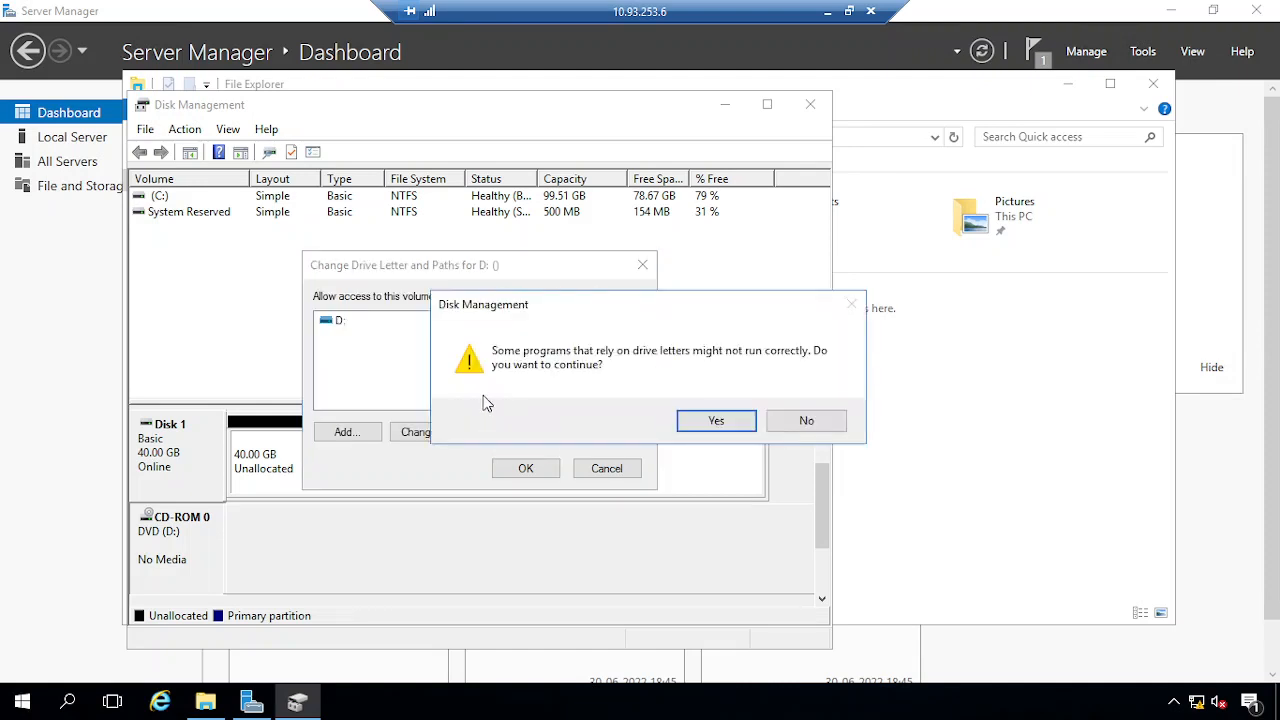
click(690, 428)
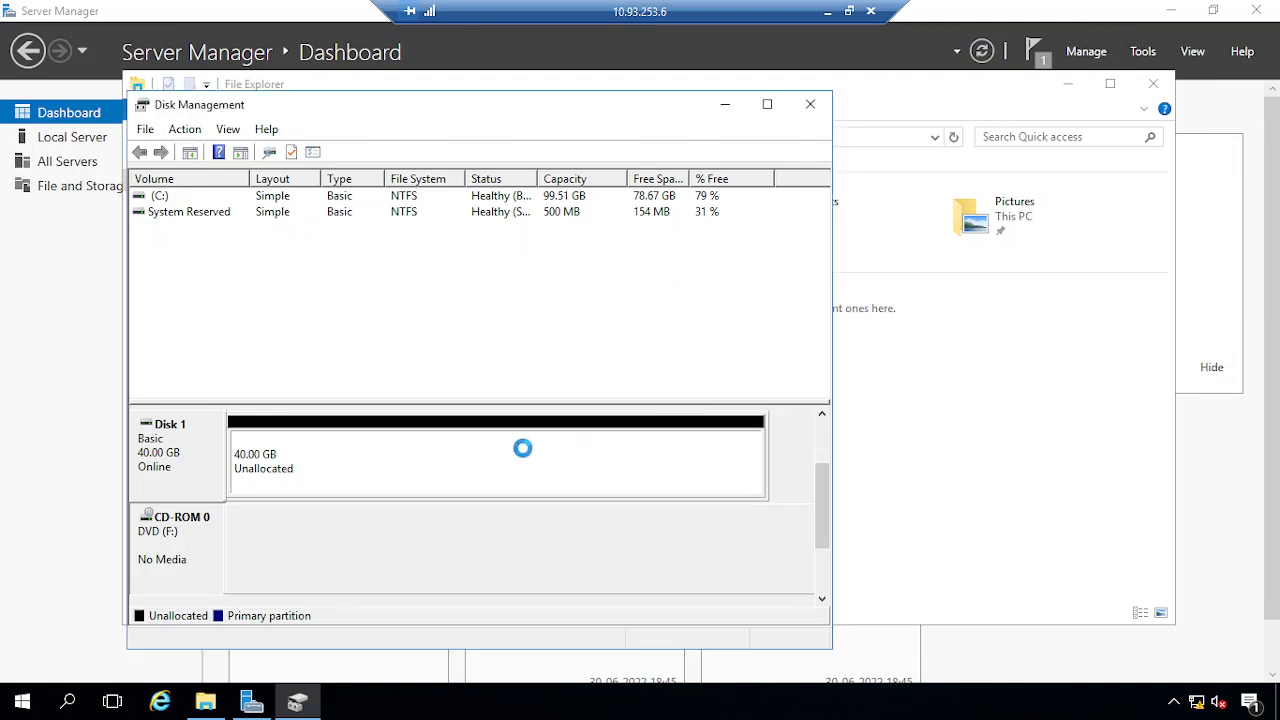
Create a 40 GB NTFS simple volume D: in Disk 1's unallocated space, then close Disk Management
right_click(226, 452)
right_click(505, 462)
click(563, 470)
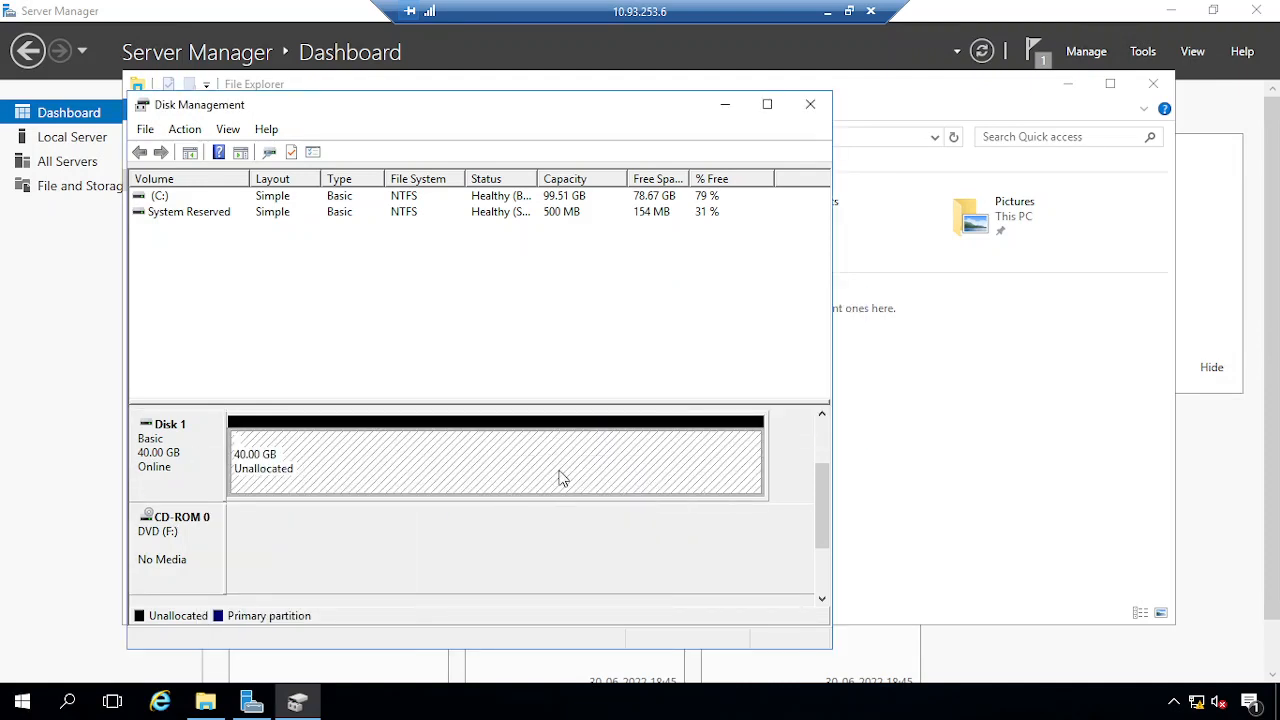
click(491, 531)
click(497, 534)
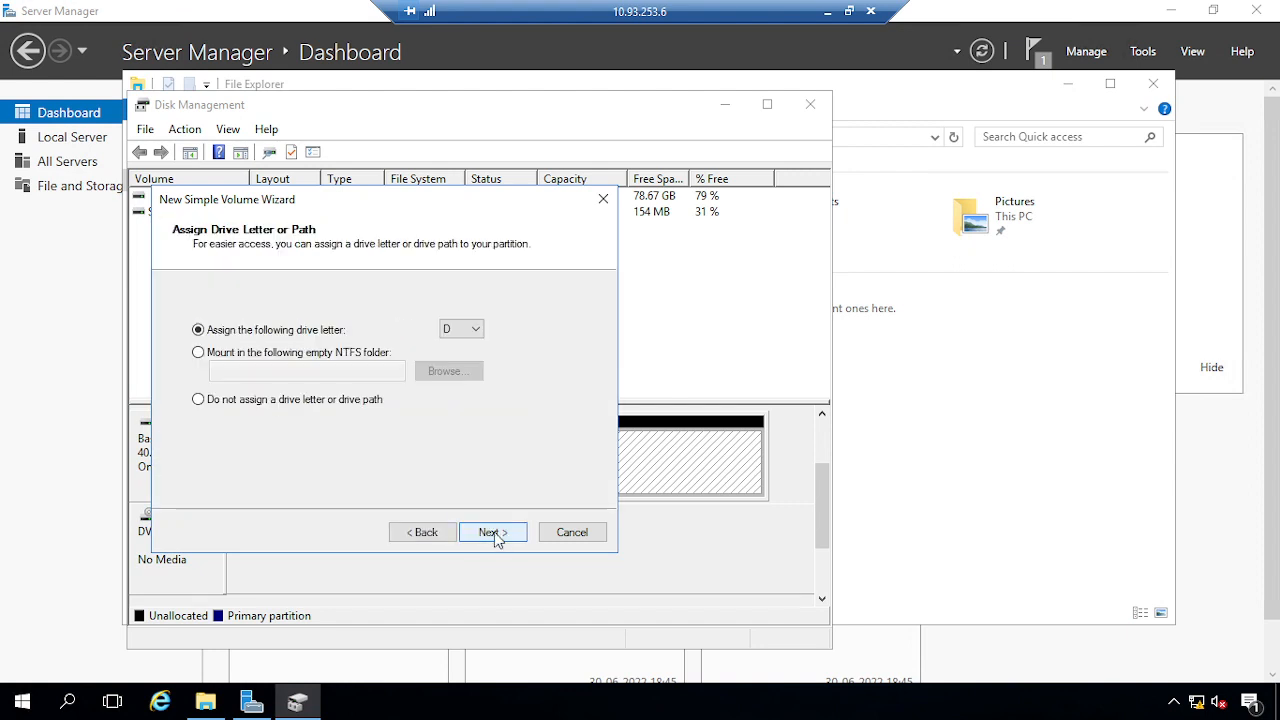
click(494, 532)
click(495, 532)
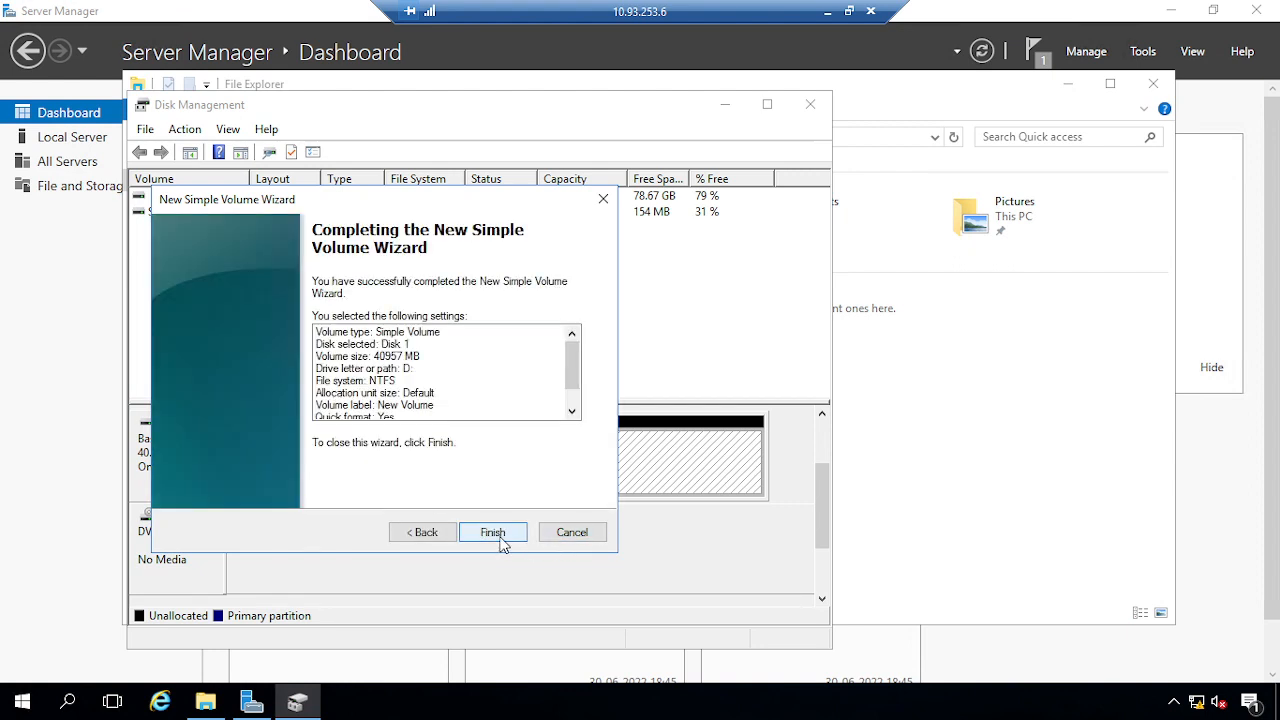
click(500, 538)
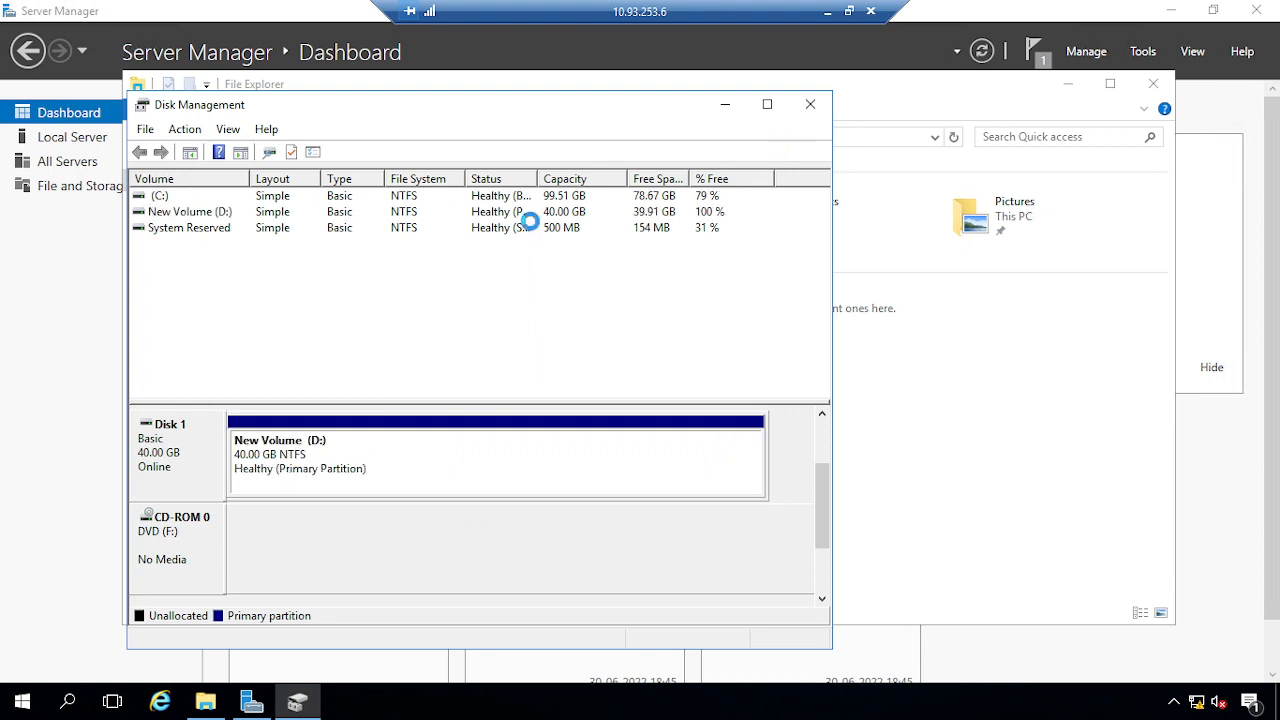
click(810, 104)
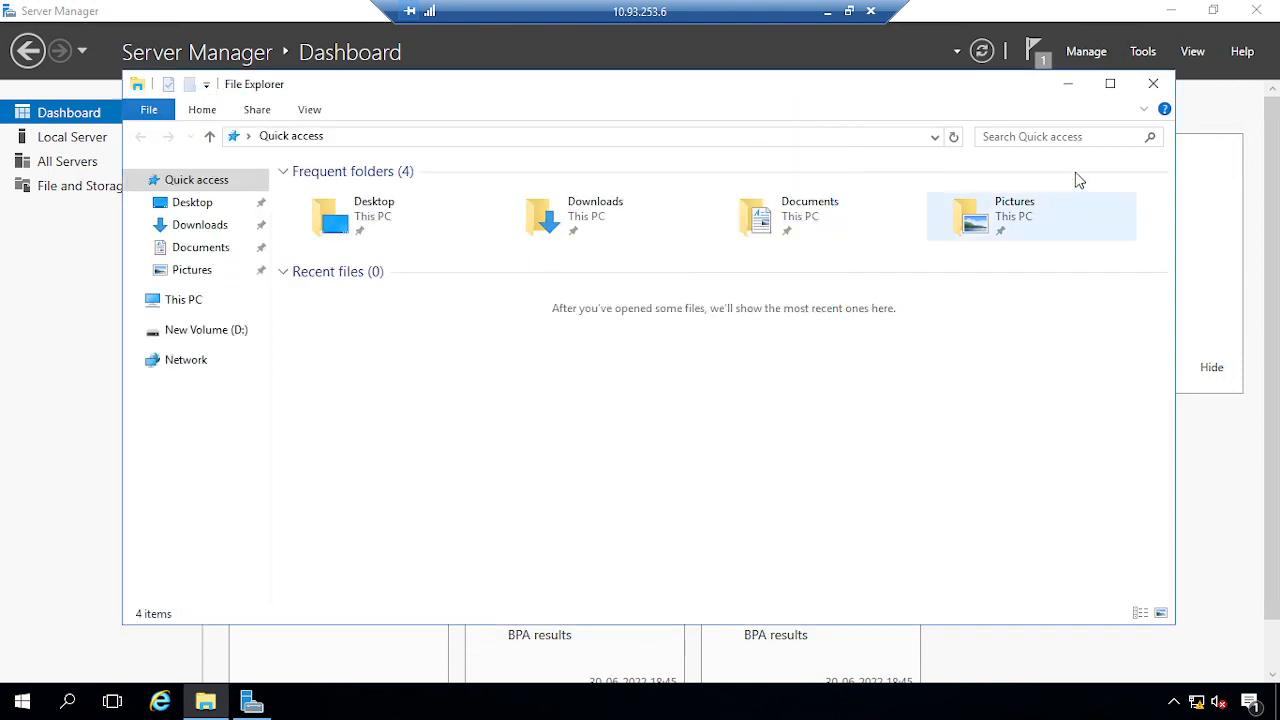
Switch to the 10.93.253.5 session, close its Disk Management and bring Failover Cluster Manager forward
click(828, 12)
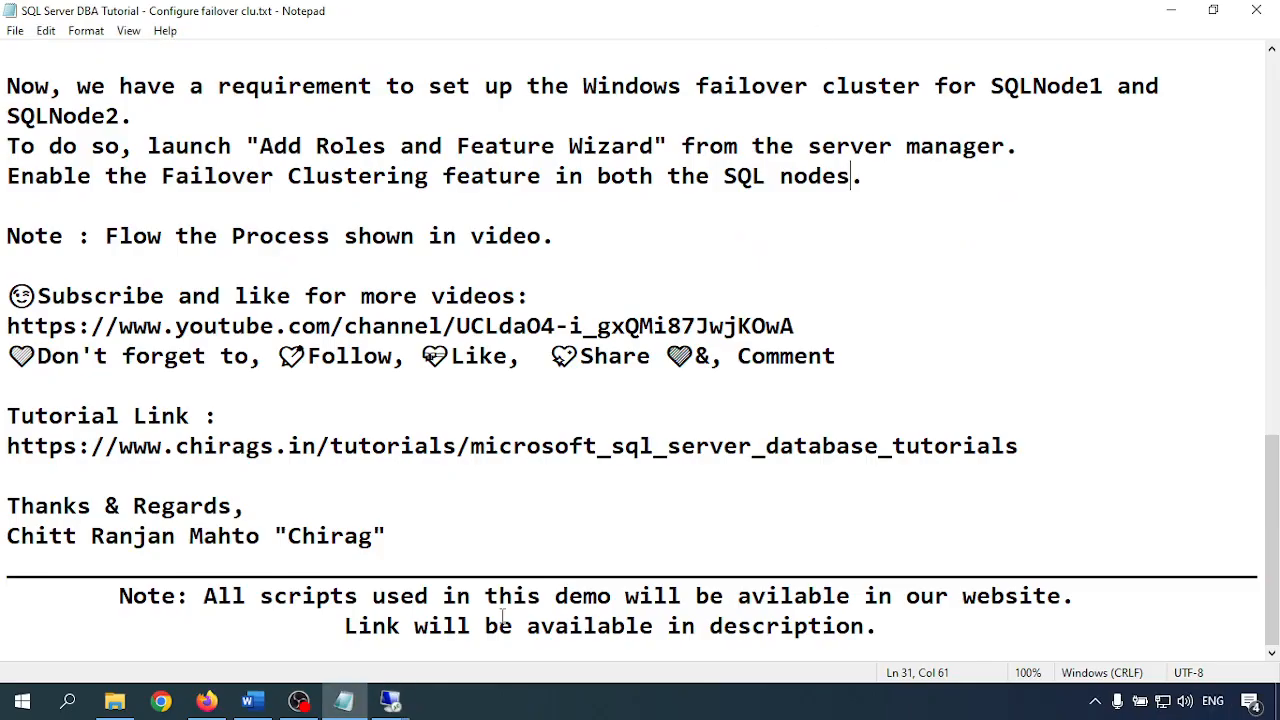
mouse_move(391, 700)
click(342, 640)
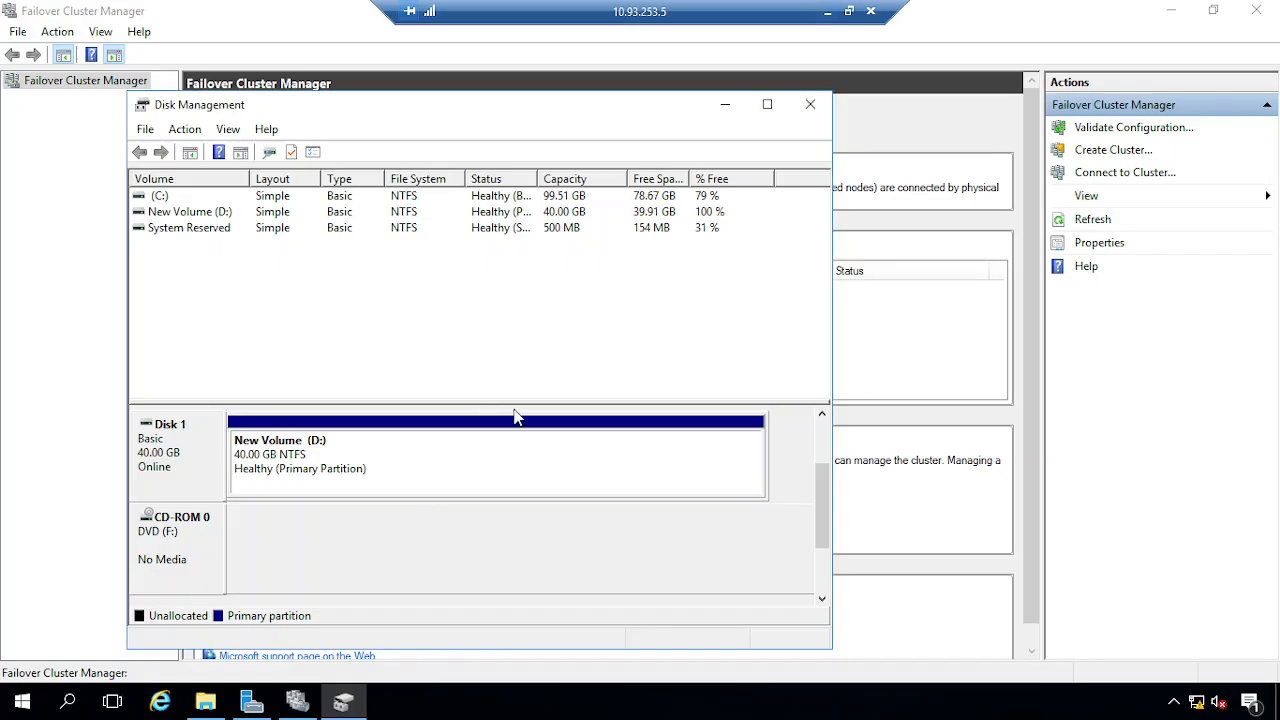
click(812, 105)
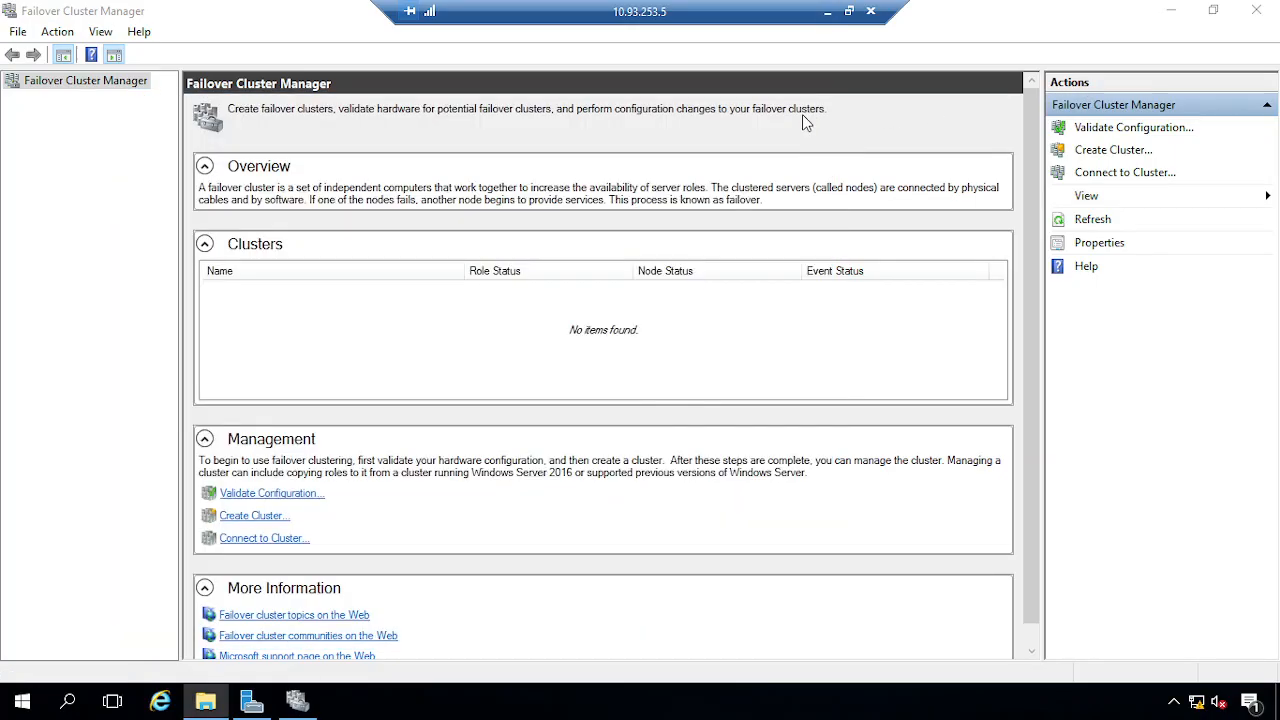
click(48, 19)
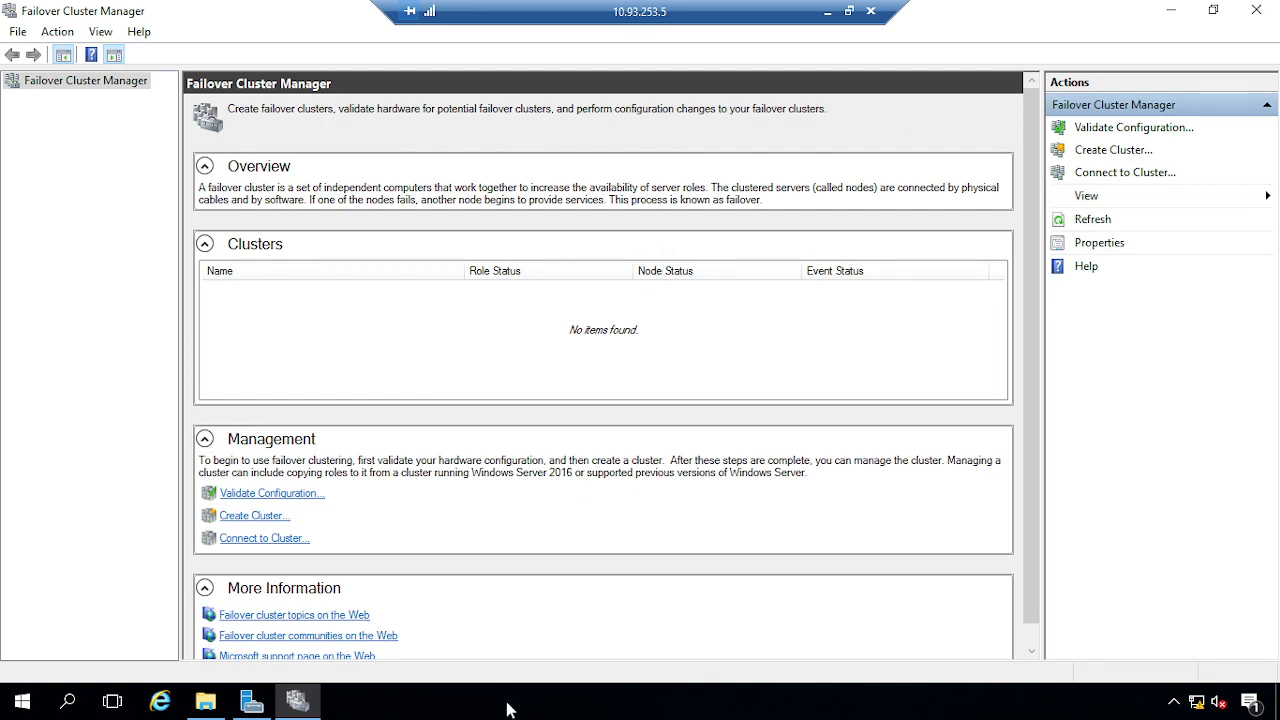
Run ping sqlnode2 in a Command Prompt, then stop it with Ctrl+C
key(super+r)
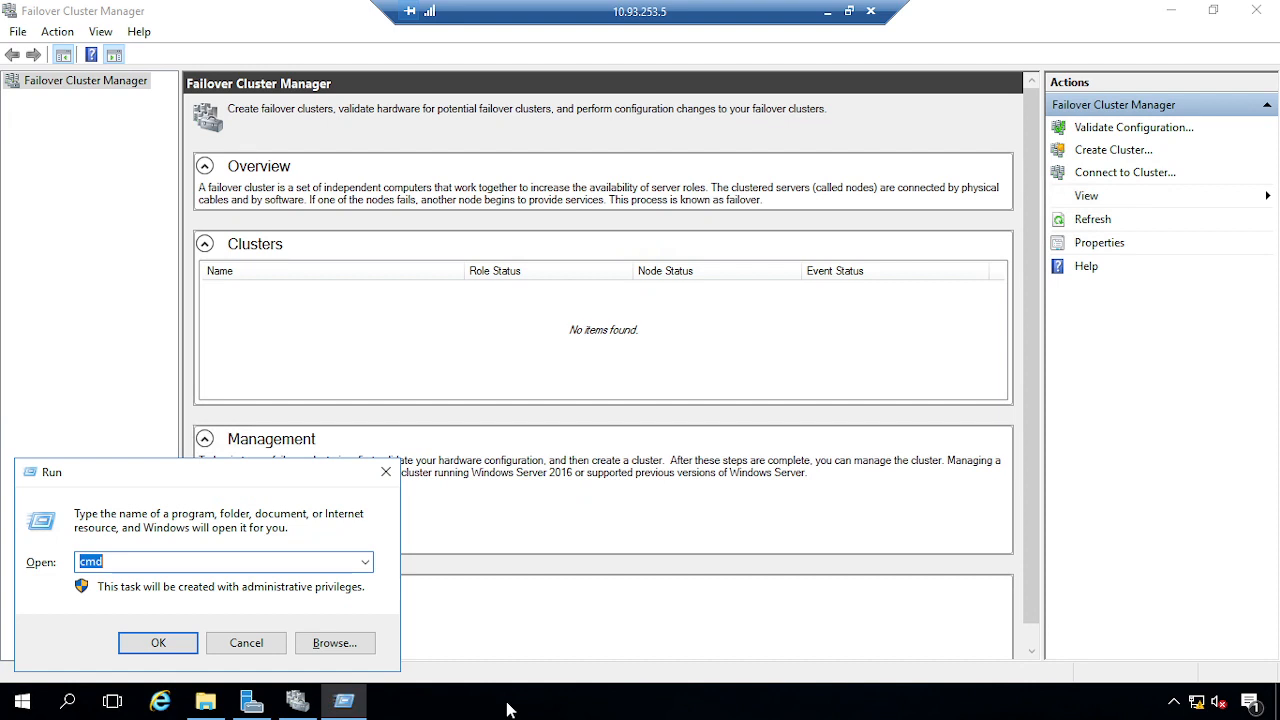
key(Return)
text(ping )
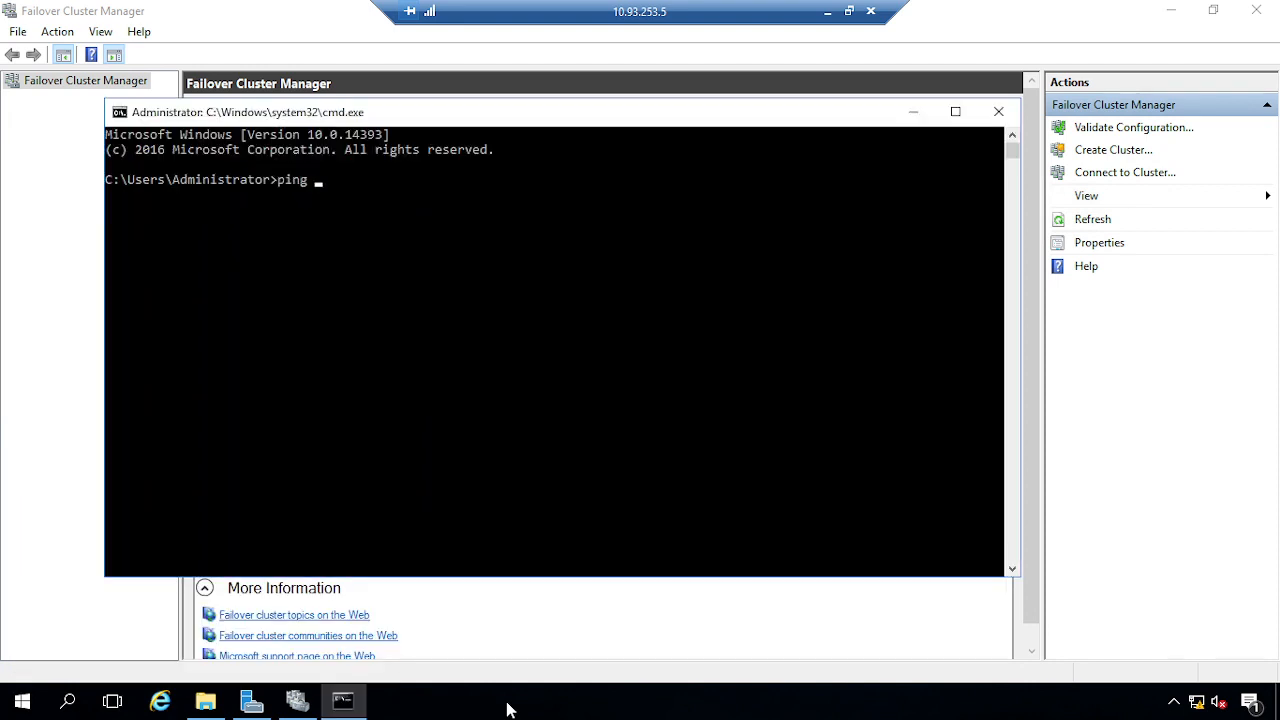
text(sqlnode2)
key(Return)
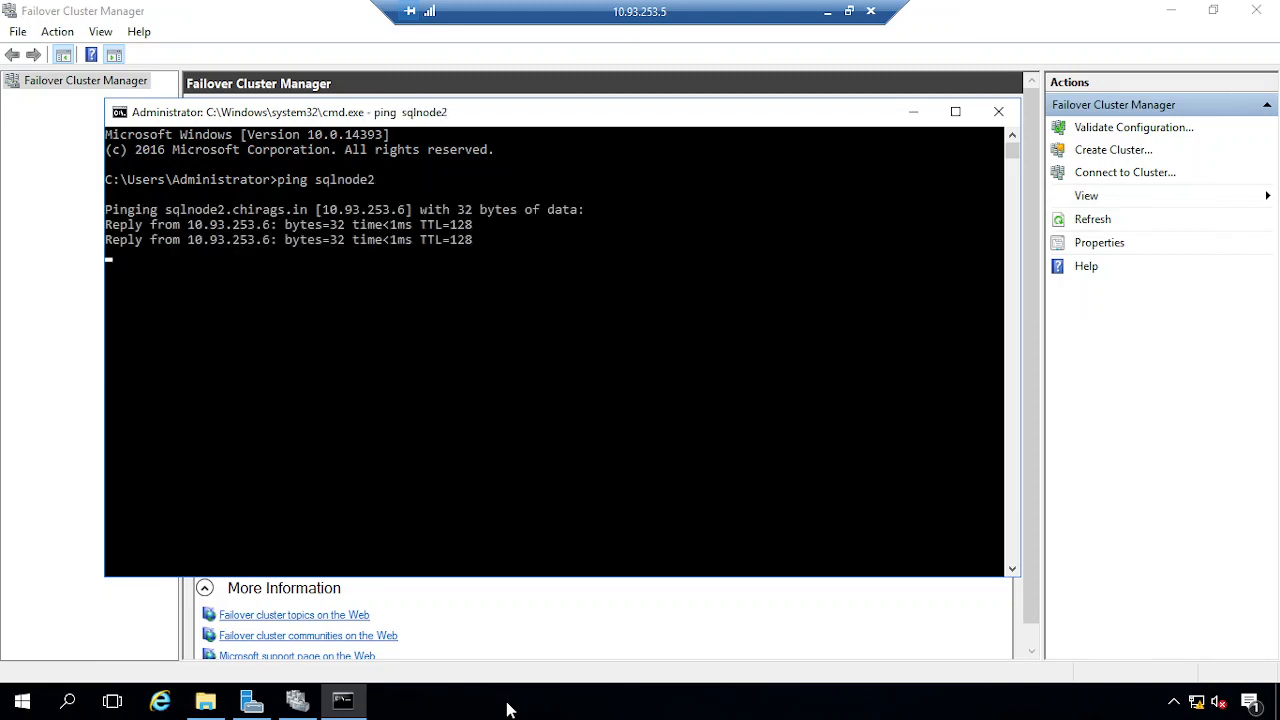
key(ctrl+c)
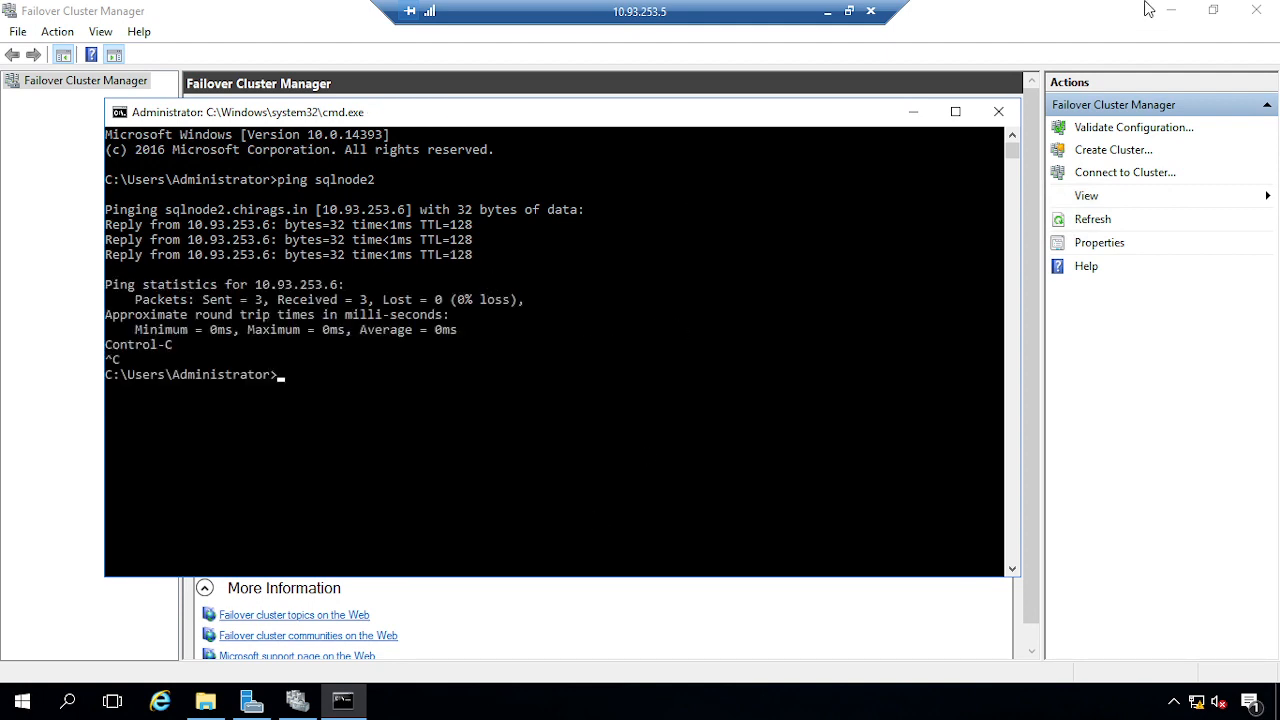
Switch to the 10.93.253.6 server session and close its File Explorer
click(827, 11)
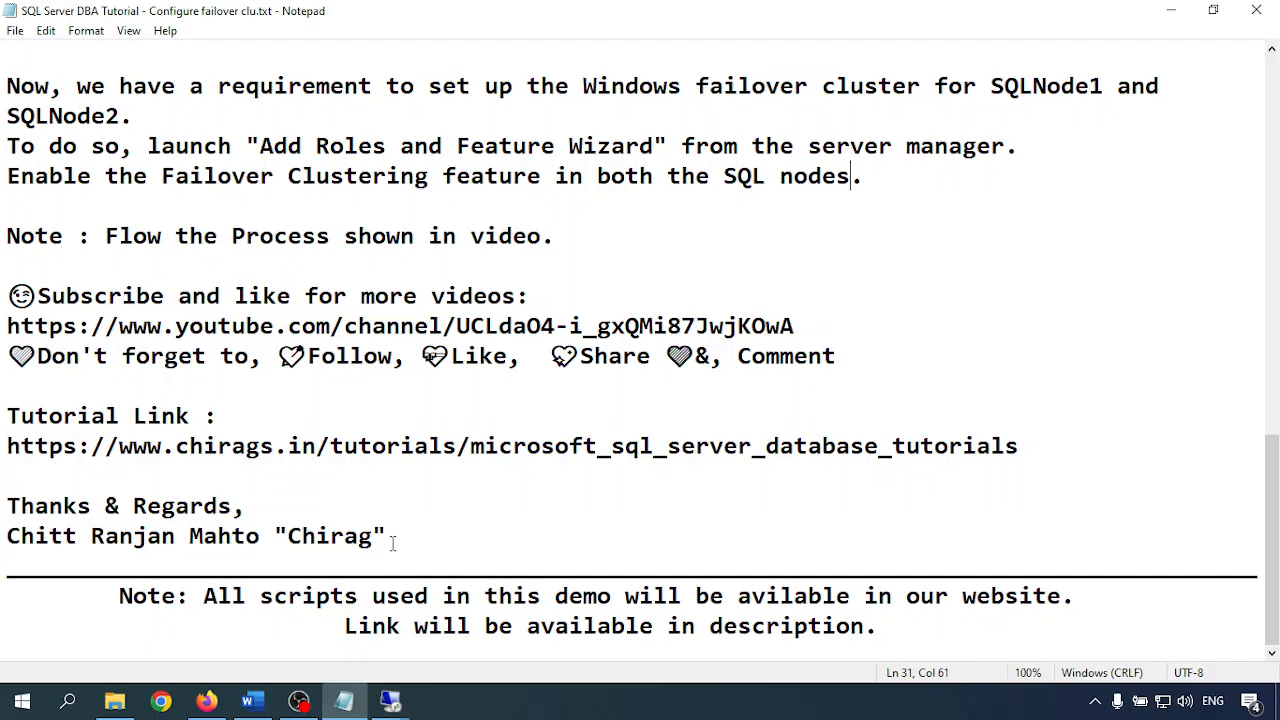
mouse_move(405, 708)
click(570, 625)
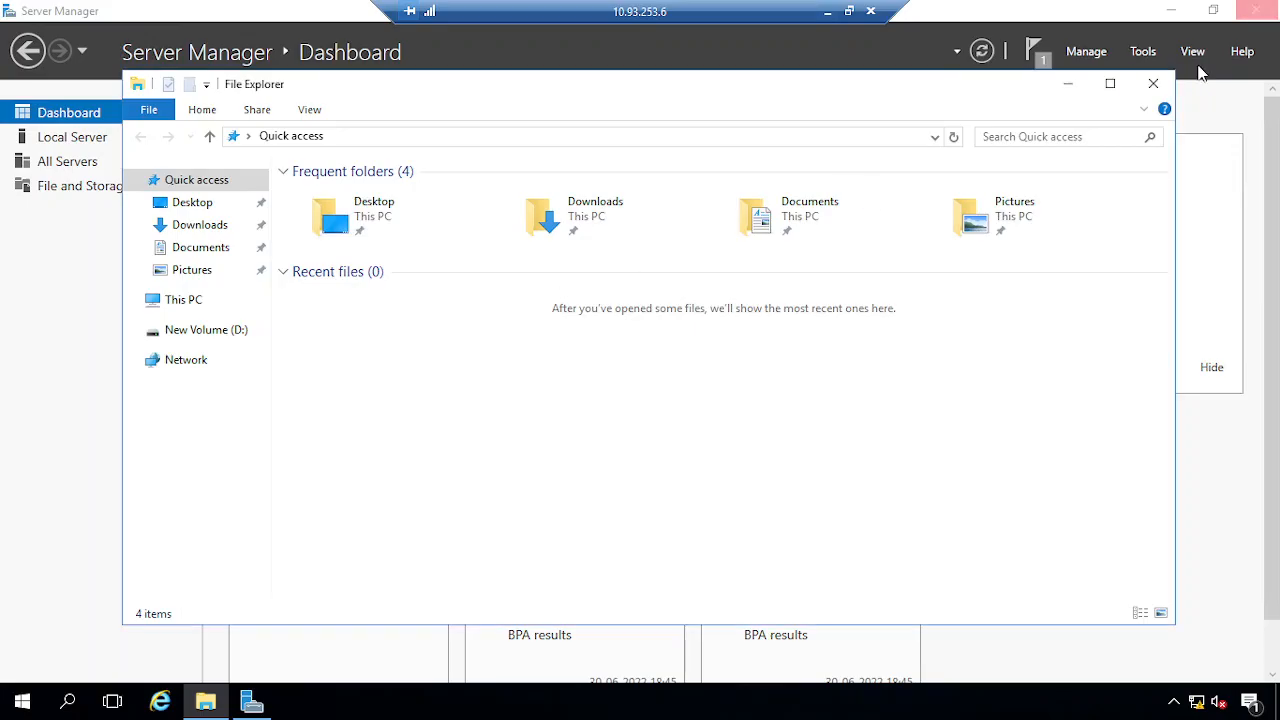
click(1153, 83)
Run ping sqlnode1 in a Command Prompt on this server, then close it and minimize the session
key(super+r)
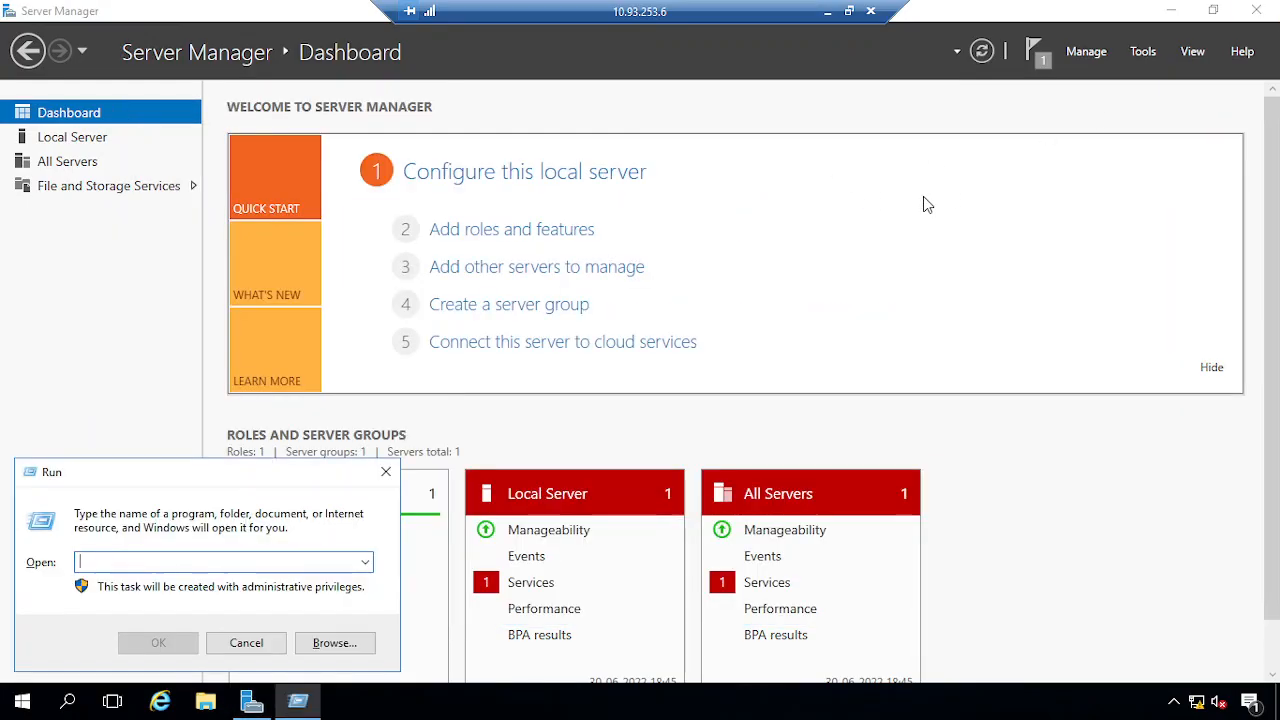
text(cmd)
key(BackSpace)
key(BackSpace)
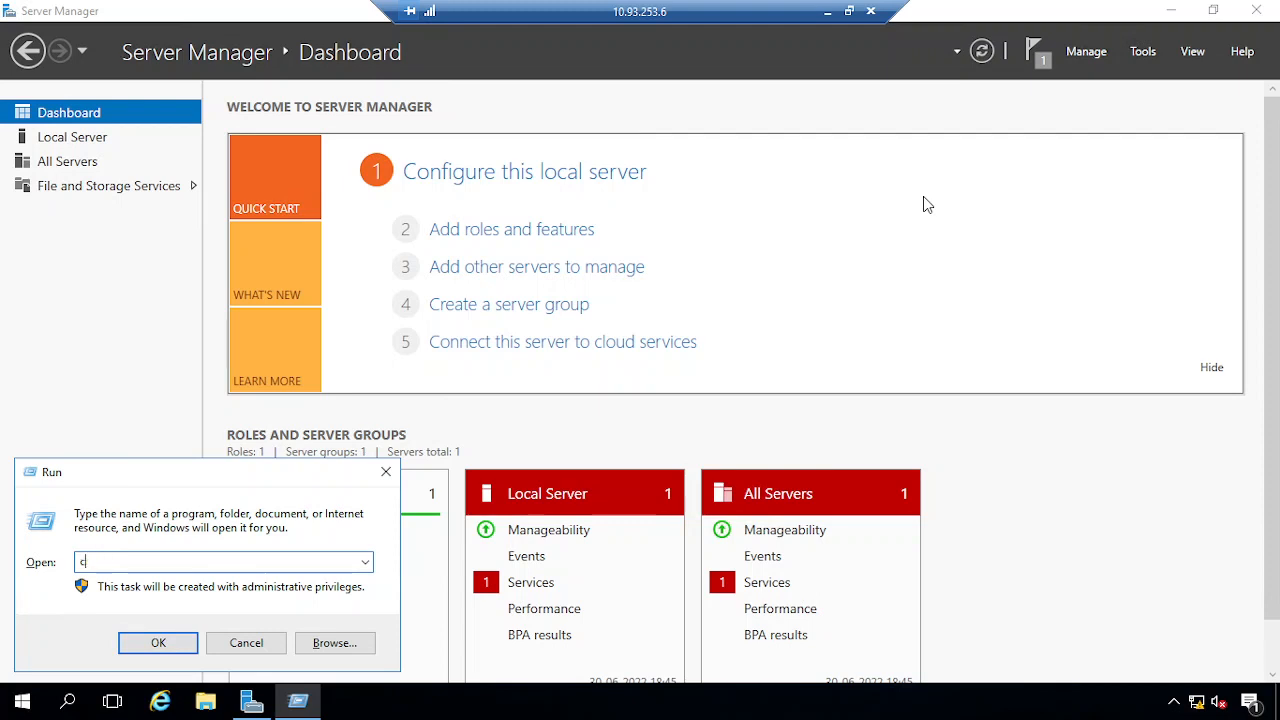
text(md)
key(Return)
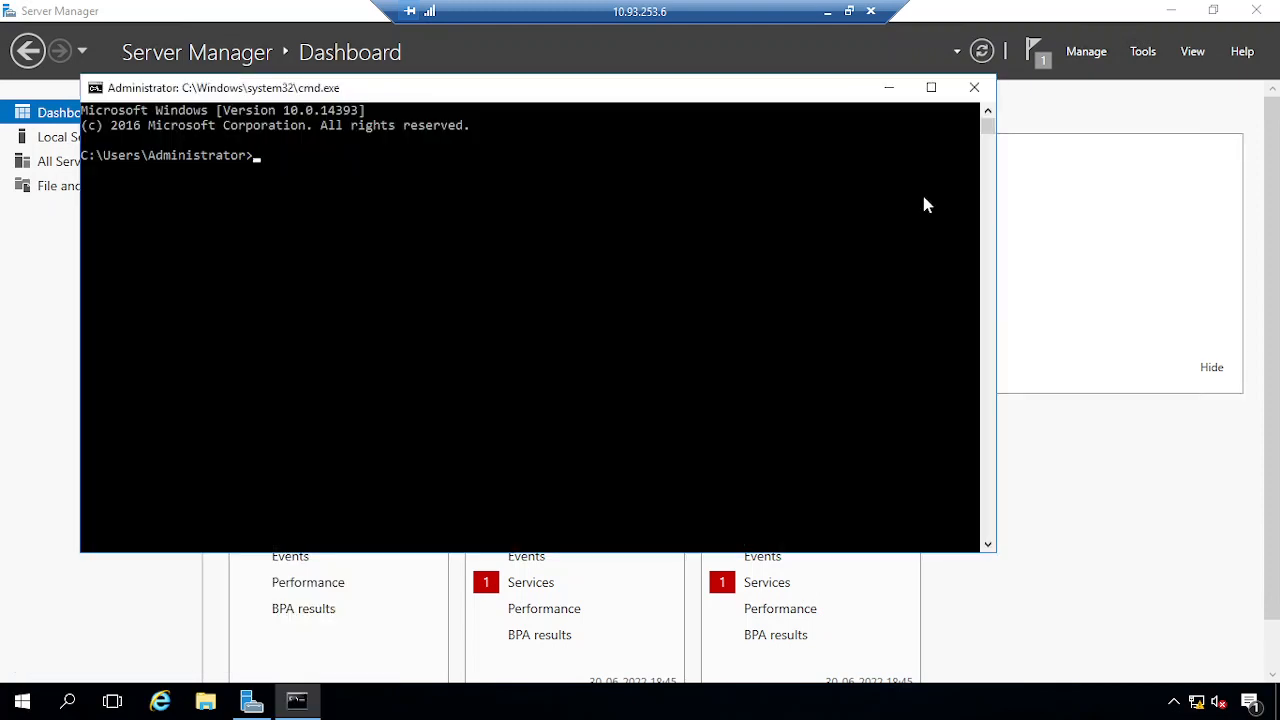
text(ping sqlnode1)
key(Return)
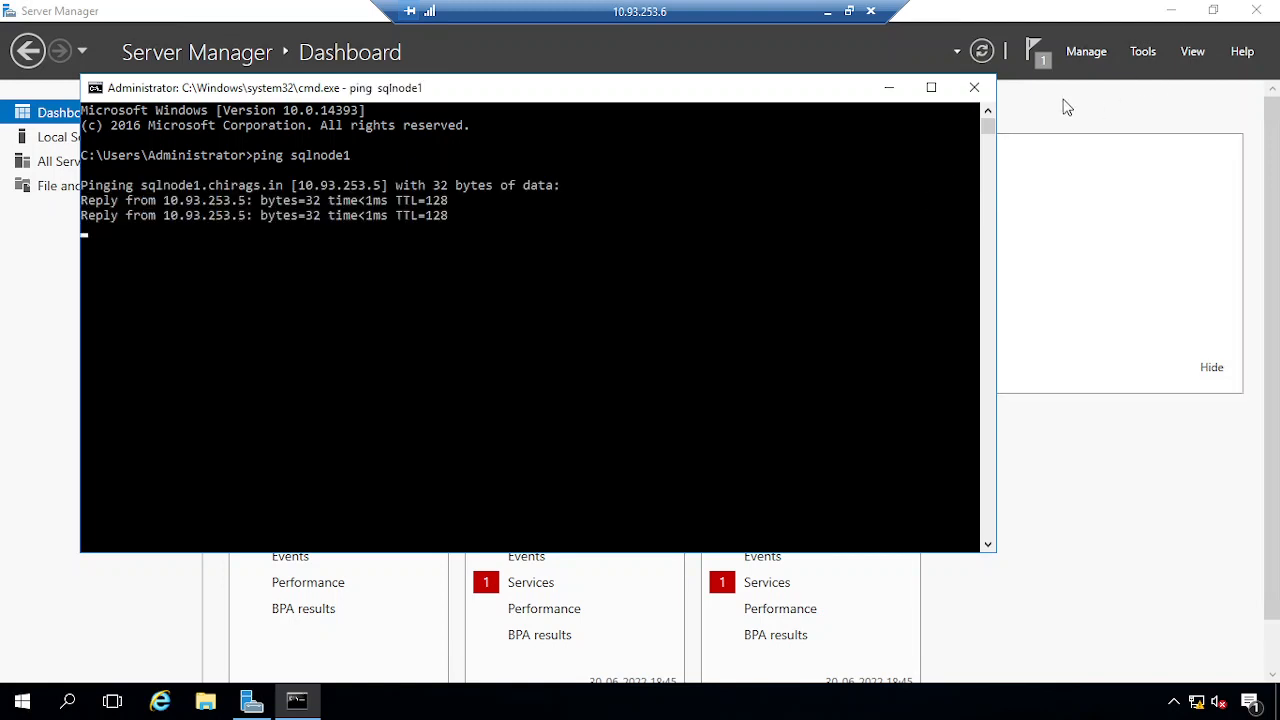
click(974, 87)
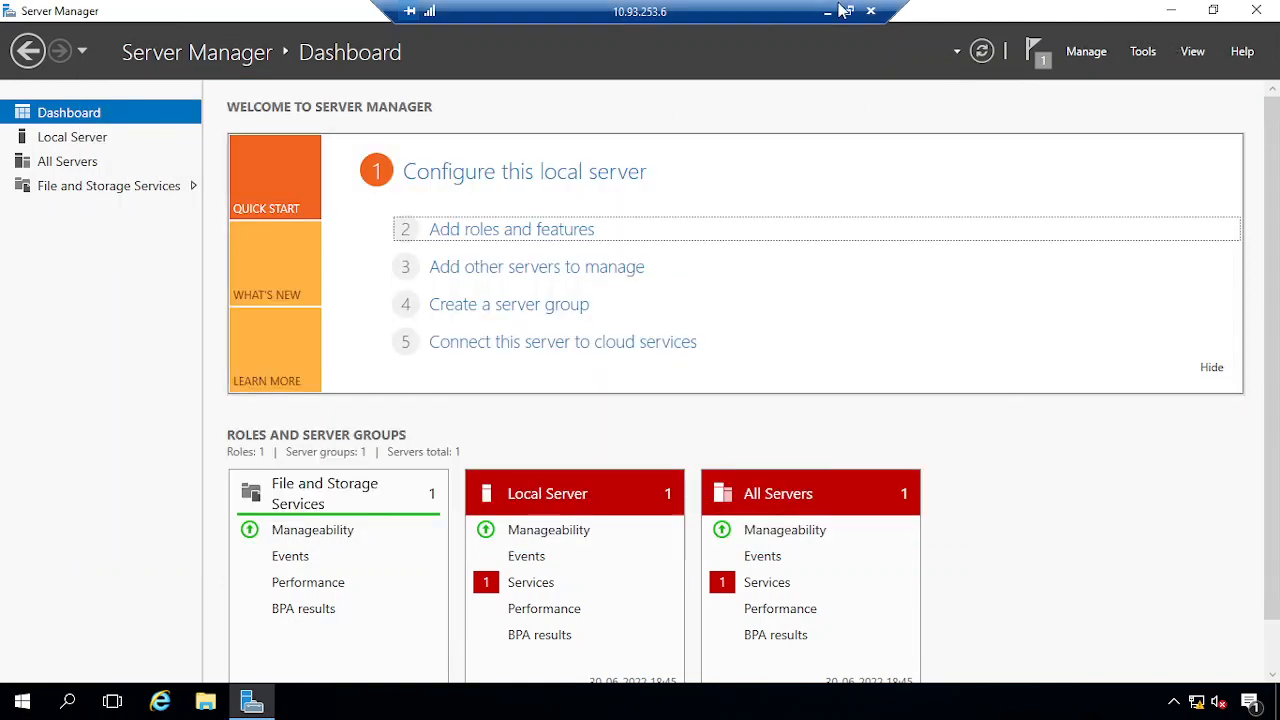
click(827, 11)
Restore the remote session and close its command prompt window
mouse_move(390, 700)
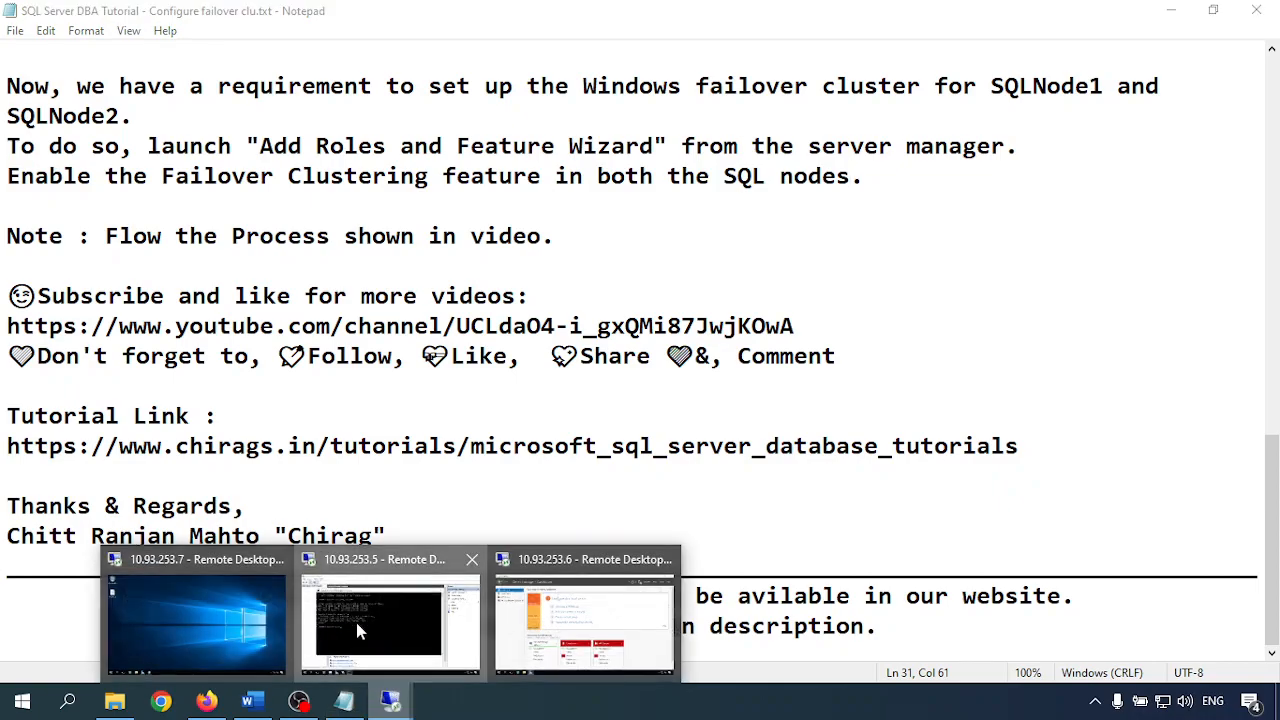
click(357, 625)
click(1003, 113)
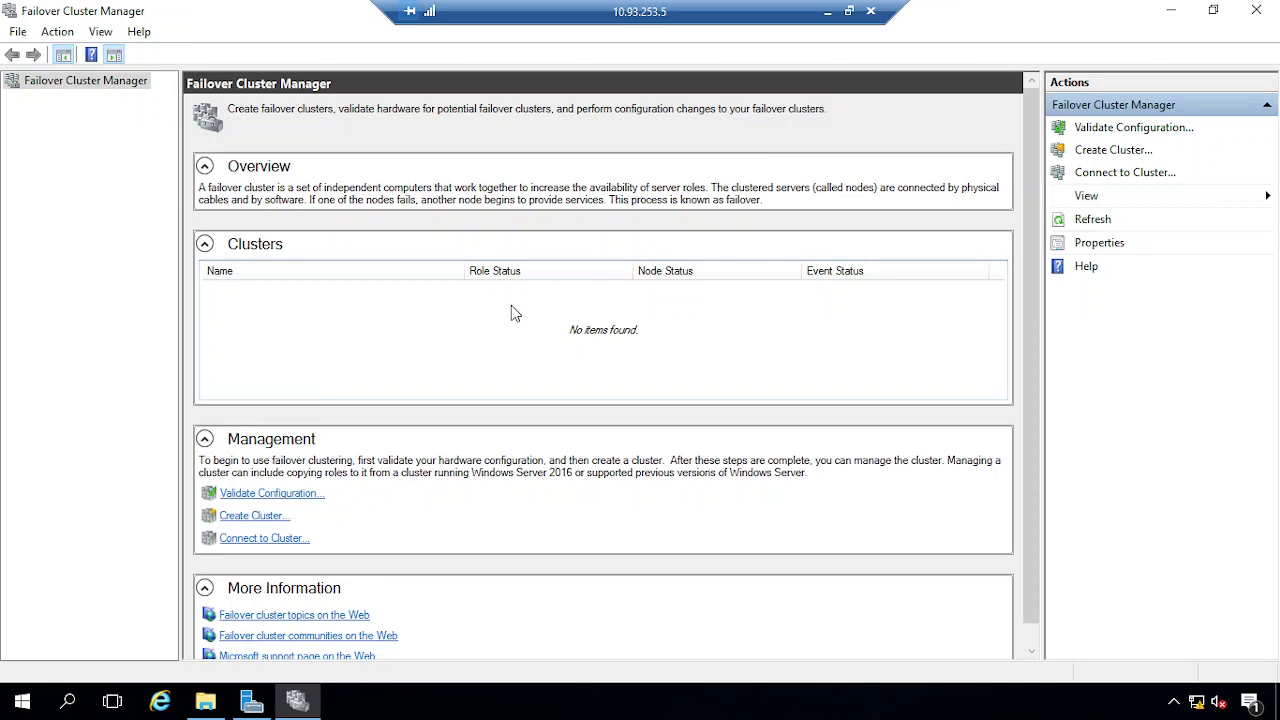
Check the Windows Firewall on/off settings for all network types, cancel unchanged, and close it
right_click(1196, 701)
click(1157, 690)
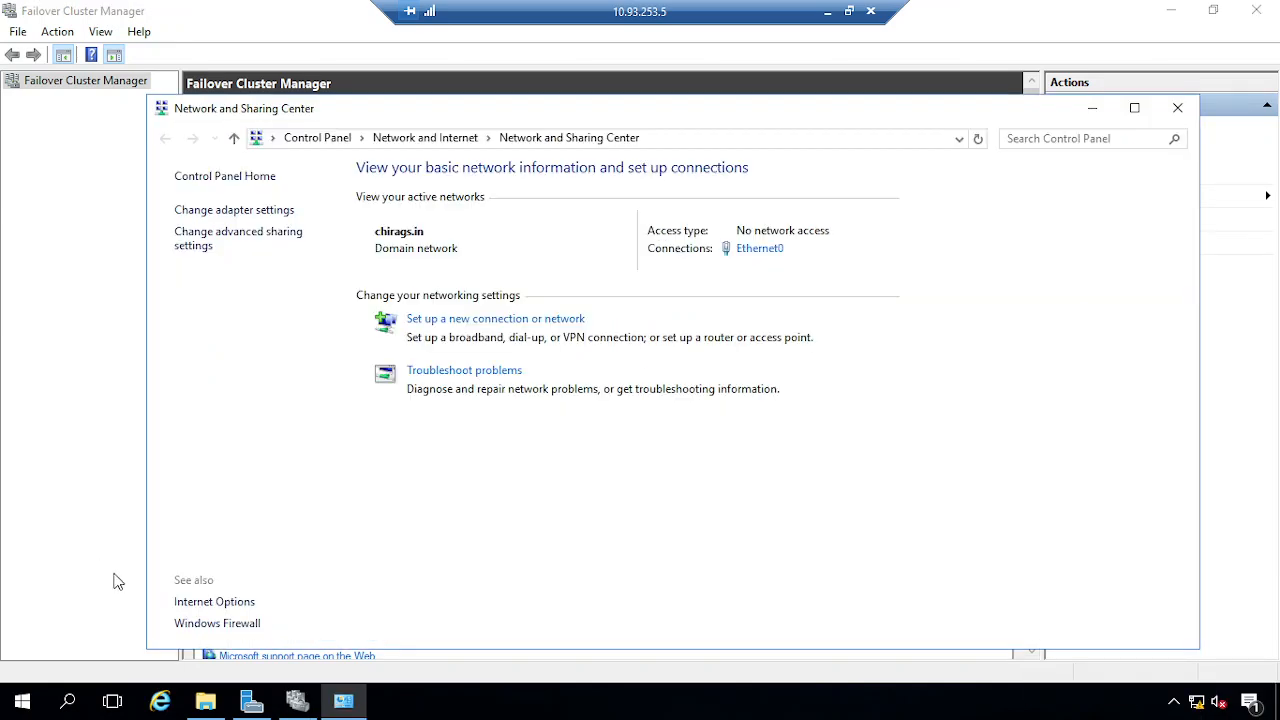
click(217, 624)
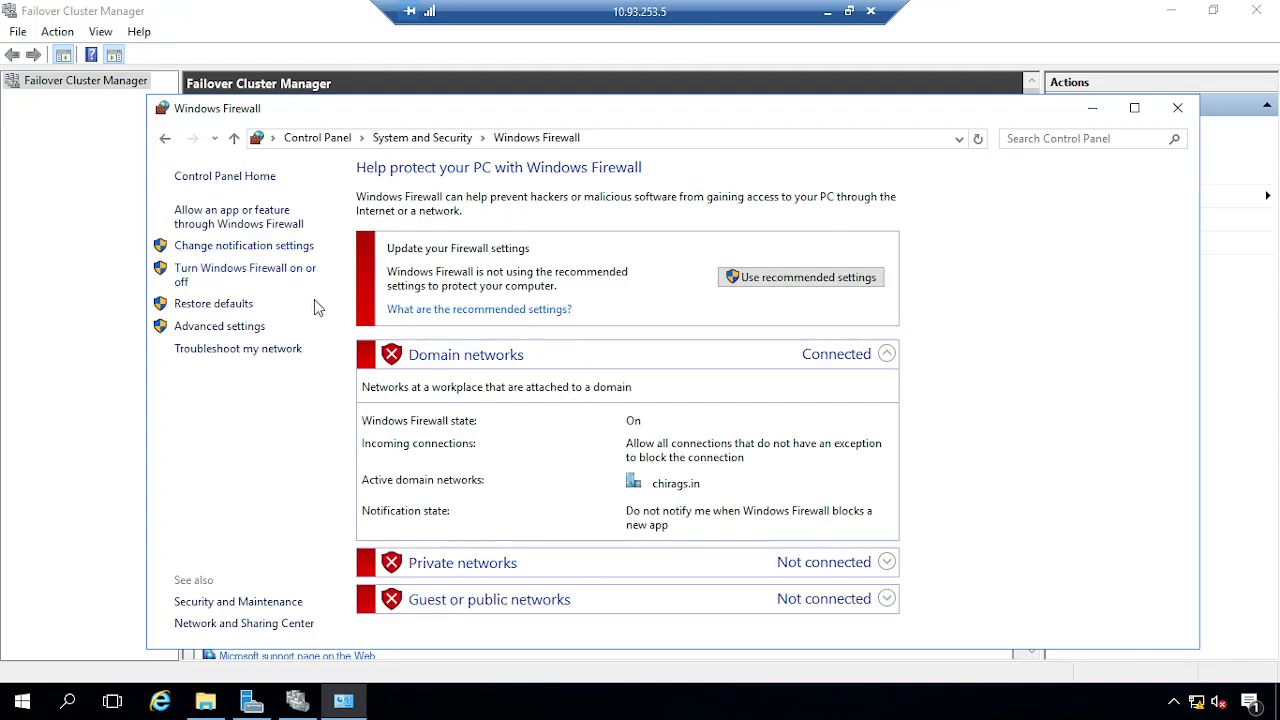
click(242, 280)
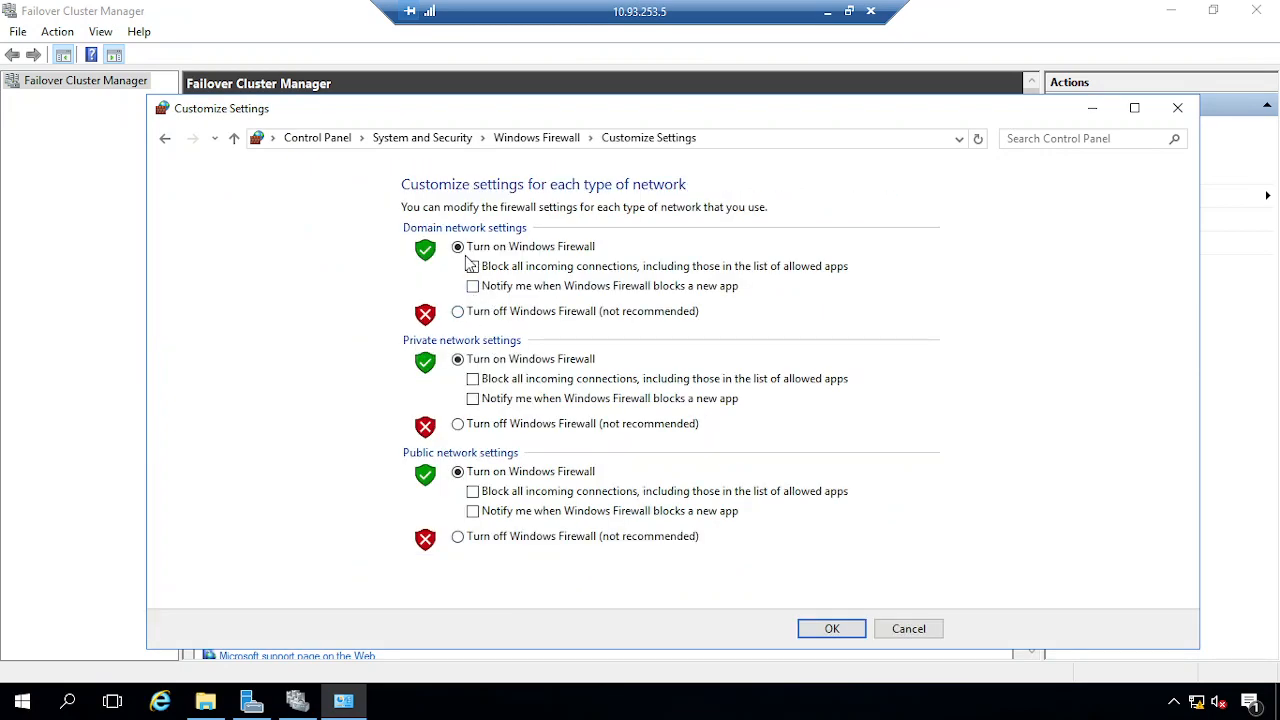
click(915, 630)
click(1178, 108)
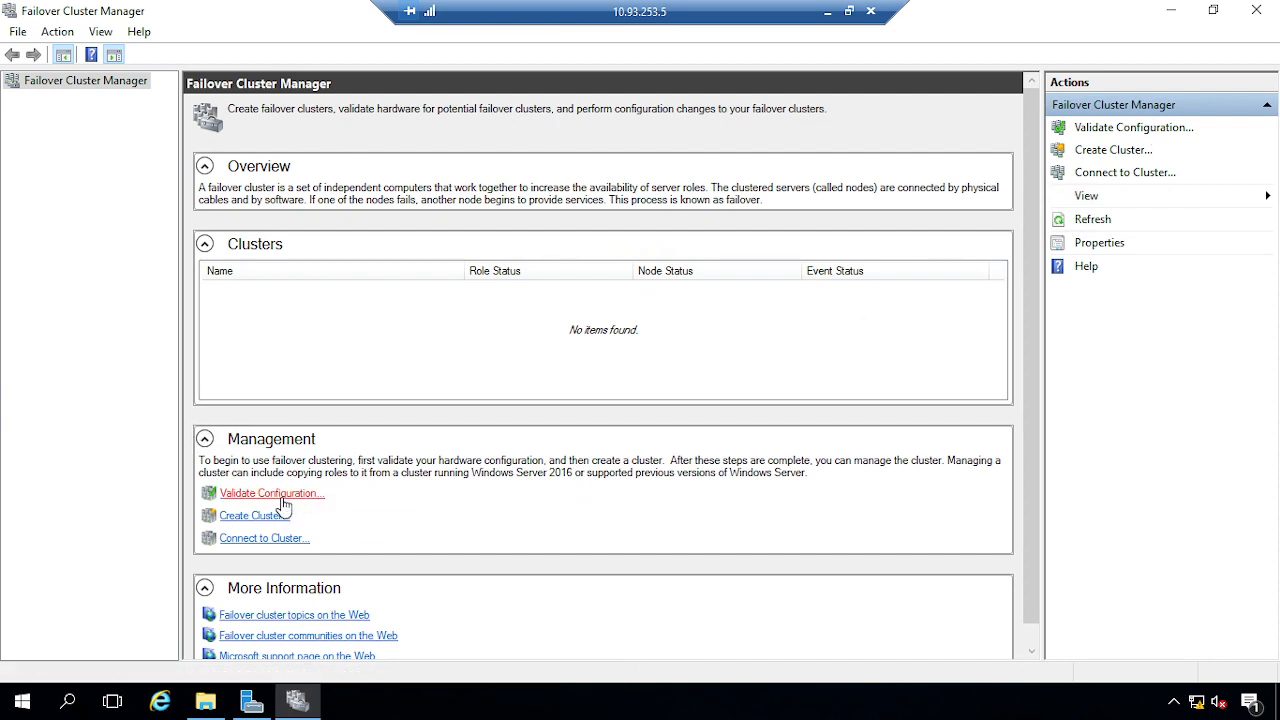
Start the Validate Configuration wizard and search the domain for computers using the admin credentials
click(282, 498)
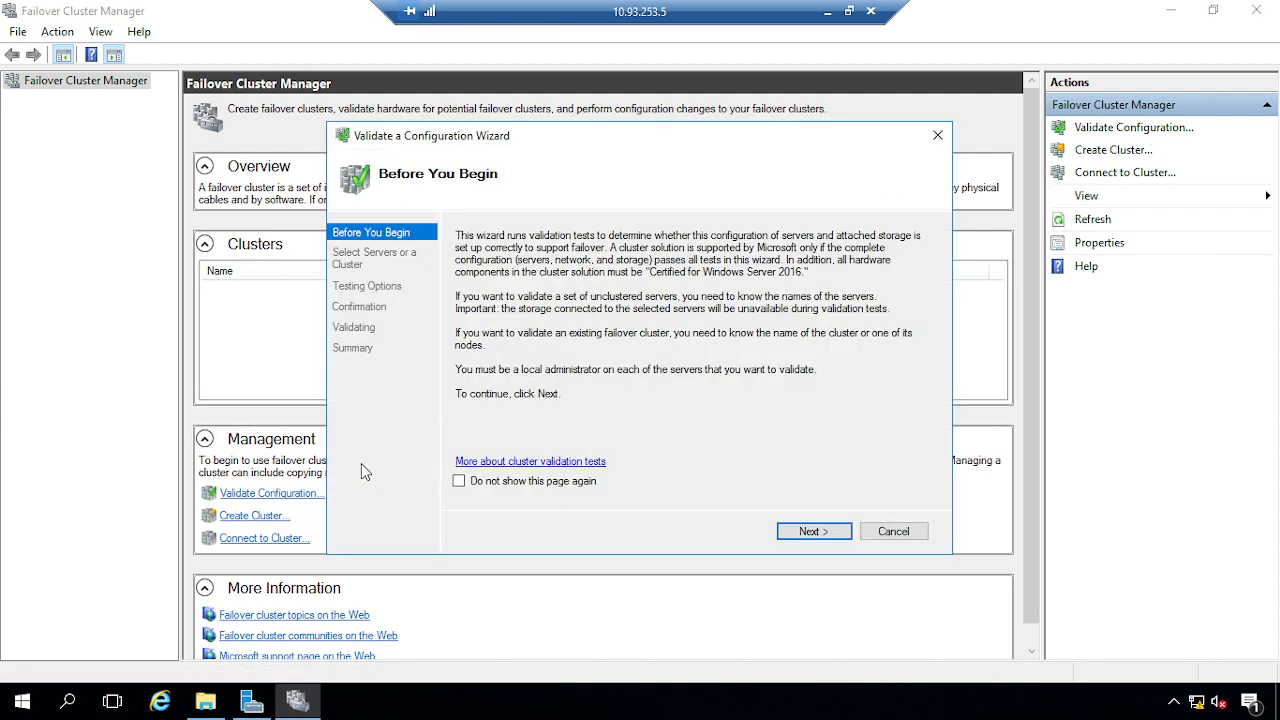
click(806, 531)
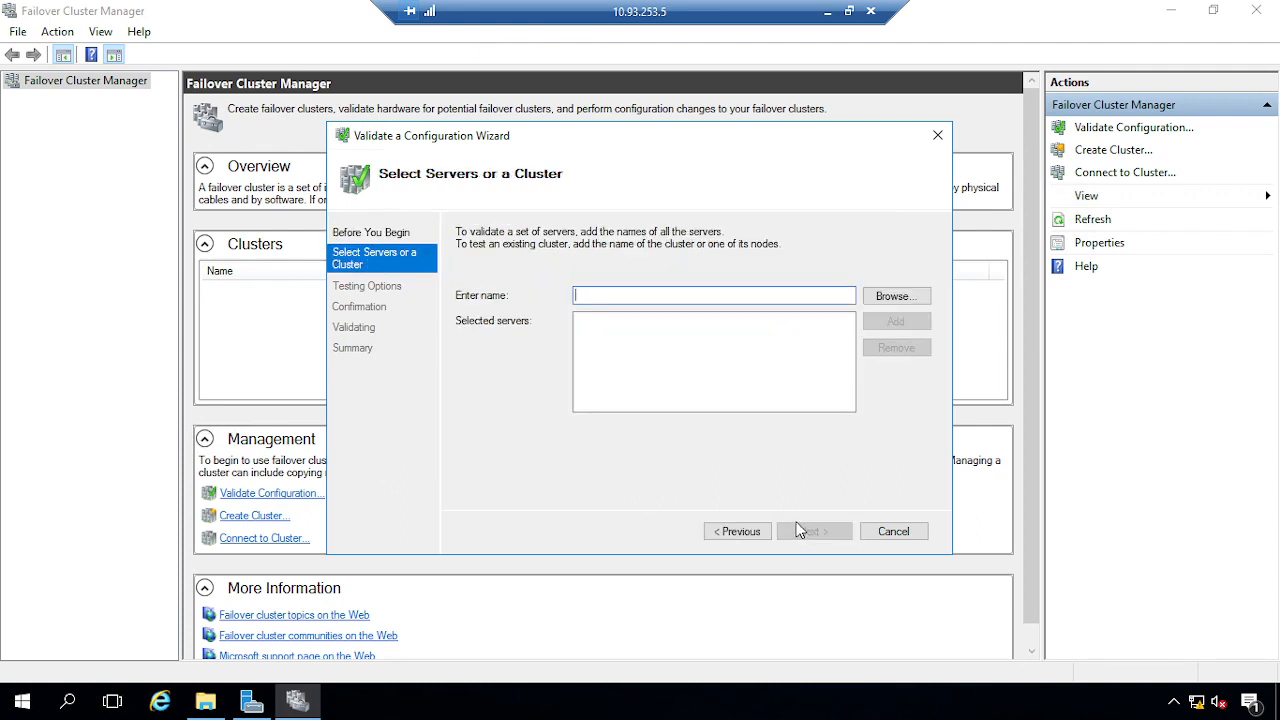
click(889, 300)
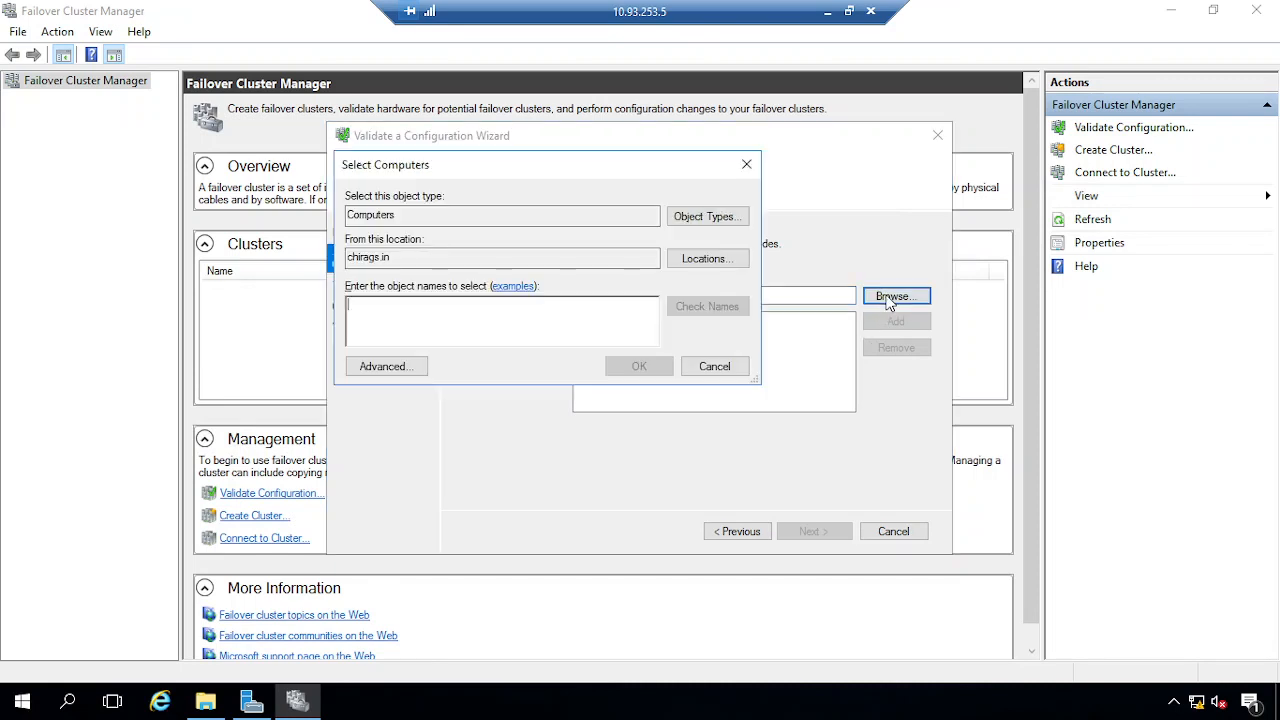
click(405, 368)
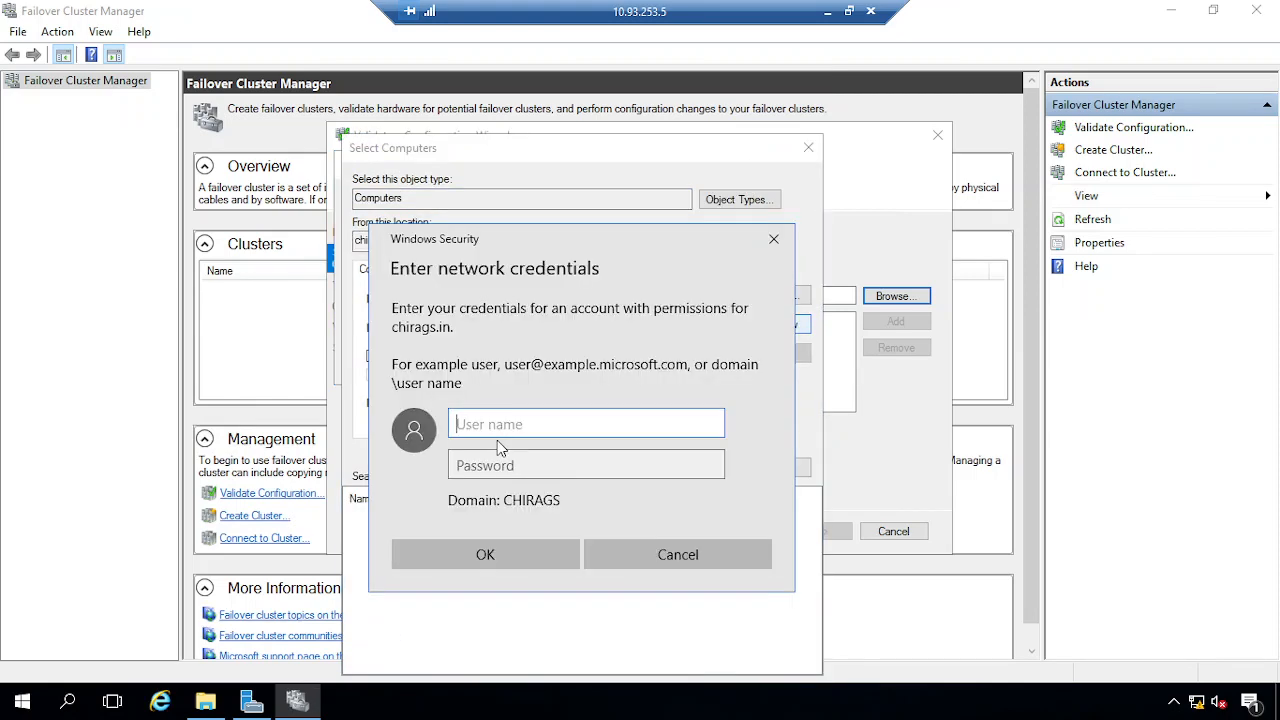
text(adadmin)
key(Tab)
text(●●●●●●●●●●●)
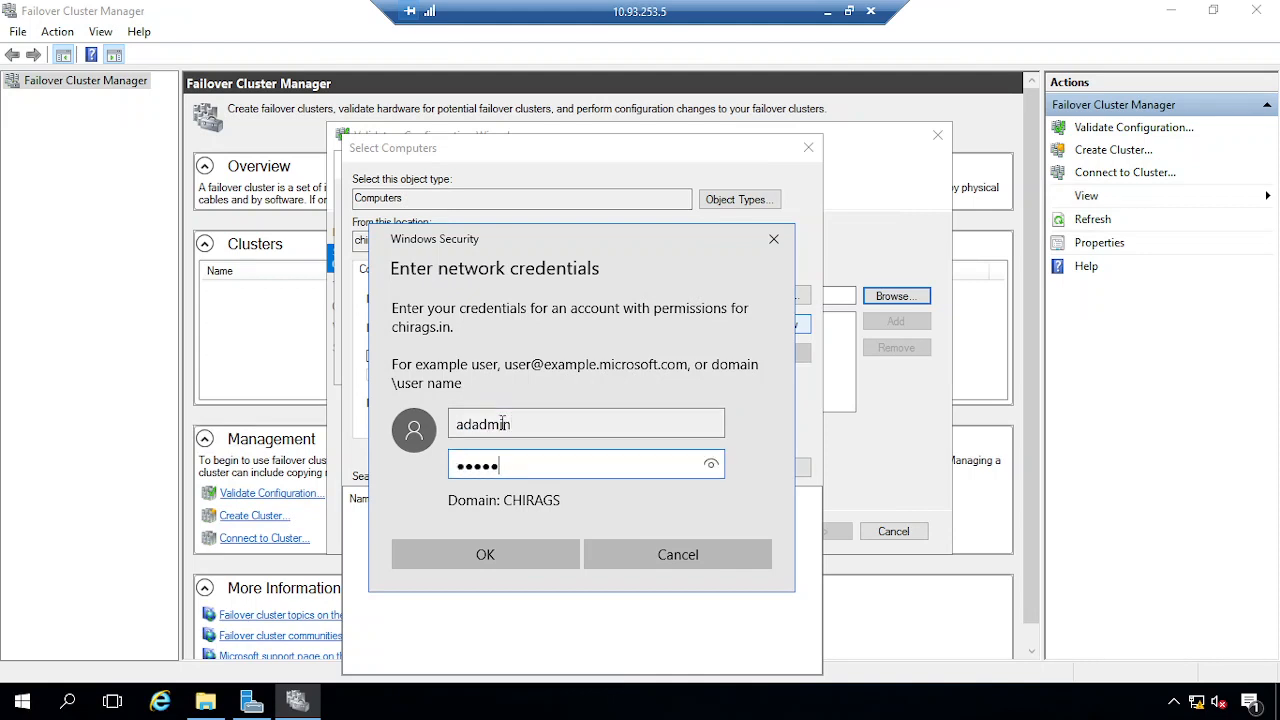
click(486, 554)
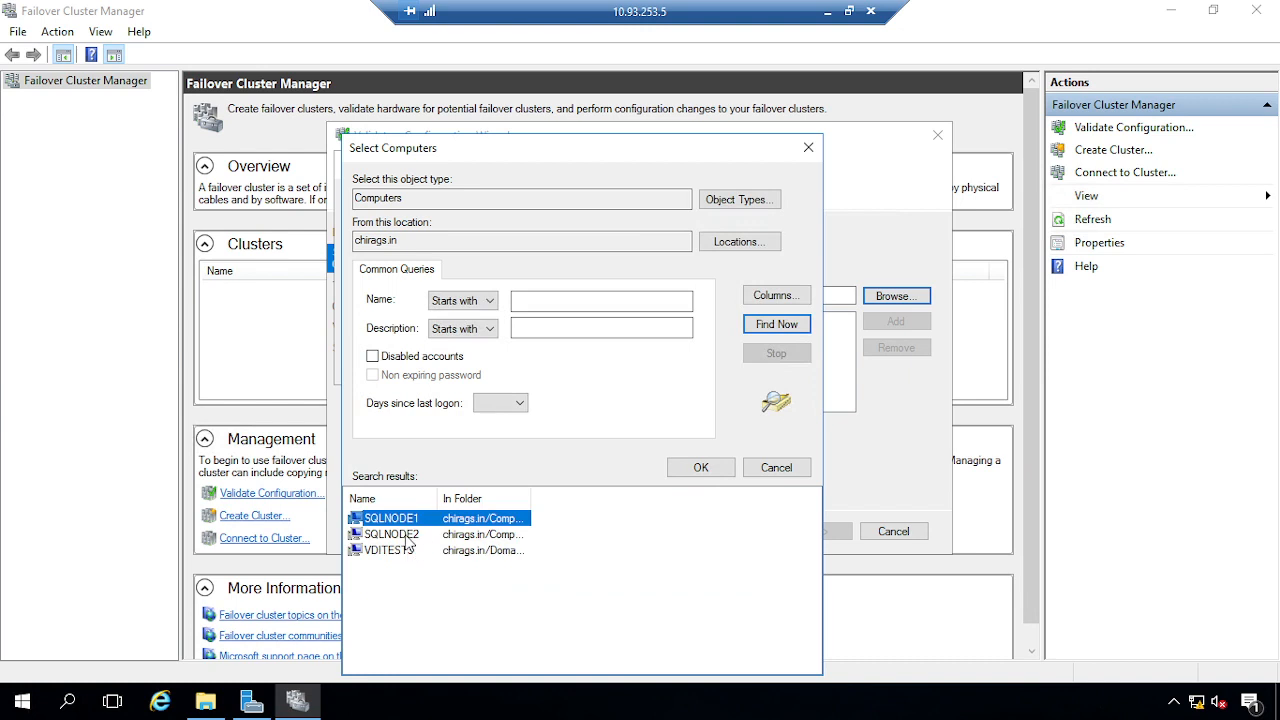
Select SQLNODE1 and SQLNODE2 as servers to validate and continue to Testing Options
ctrl+click(405, 537)
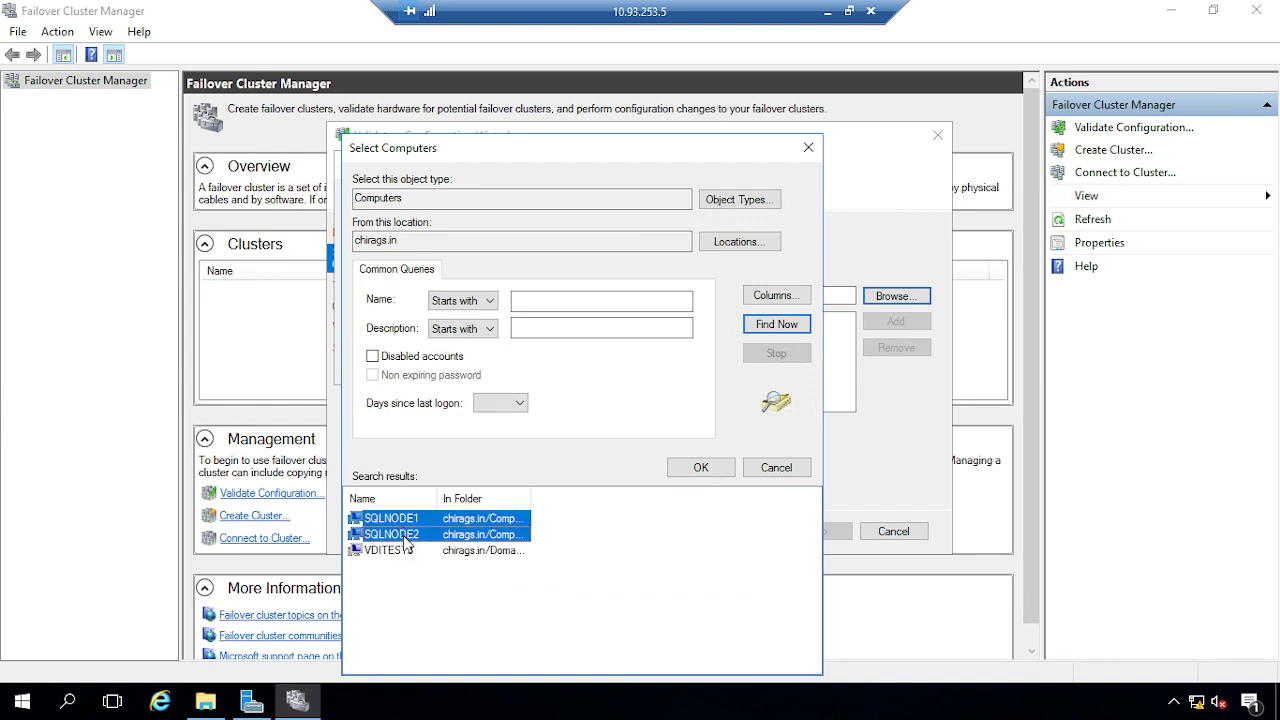
click(699, 468)
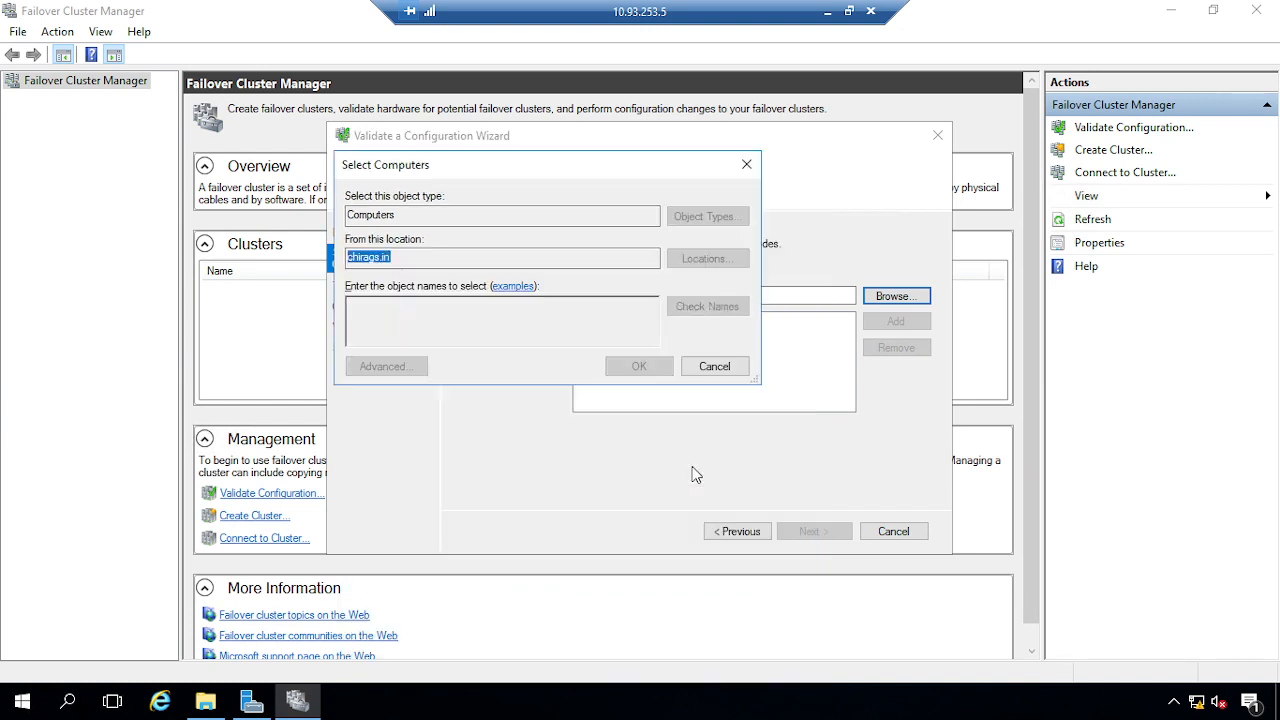
click(636, 368)
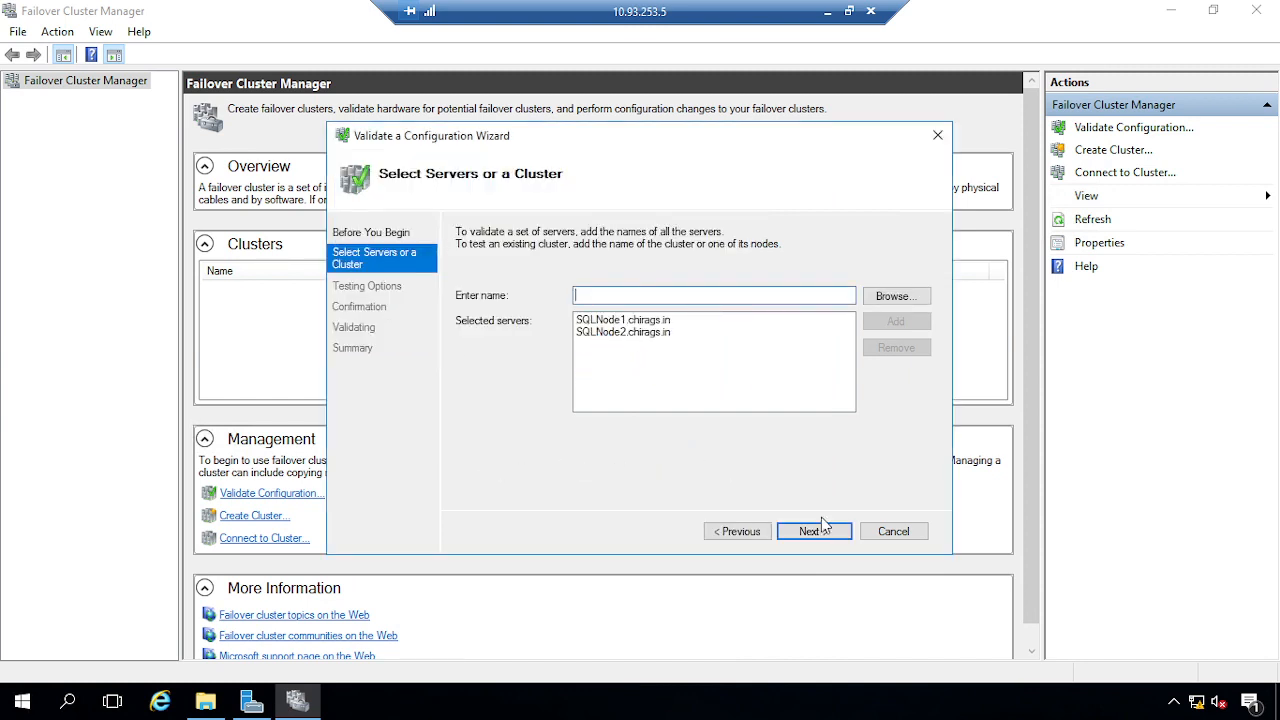
click(815, 531)
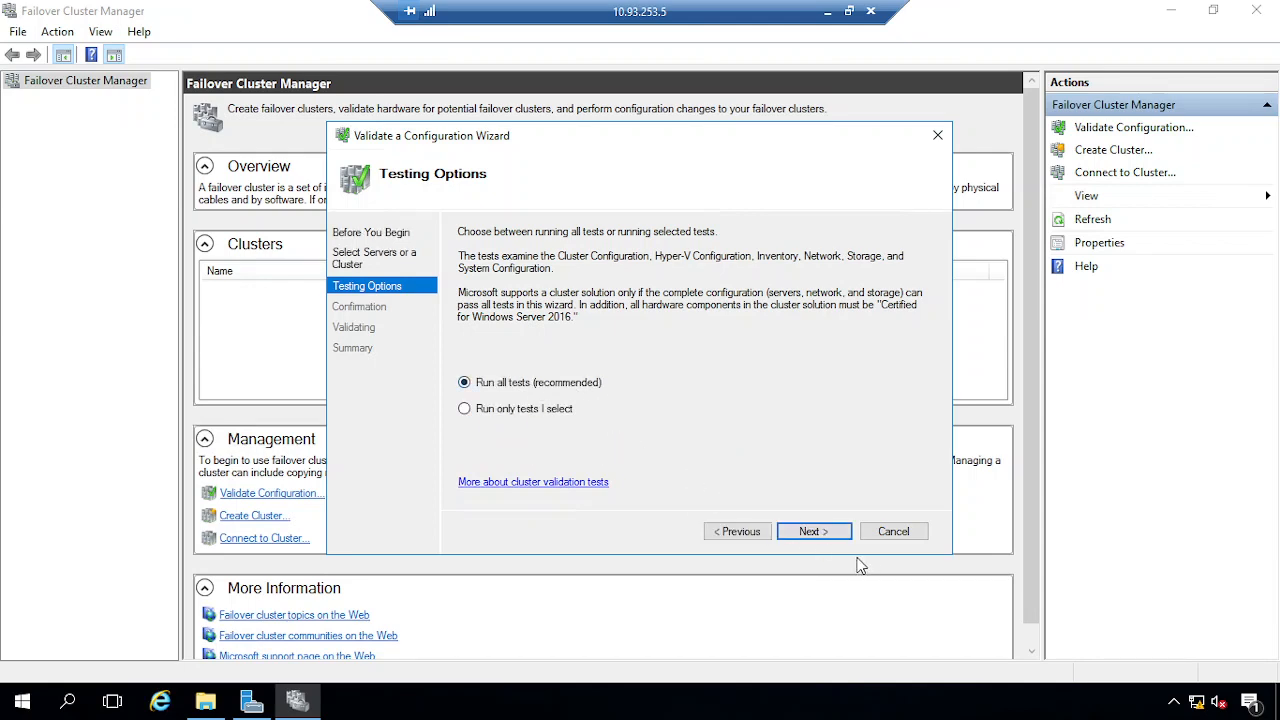
Keep Run all tests, review the confirmation, start validation, and minimize the remote session
click(814, 535)
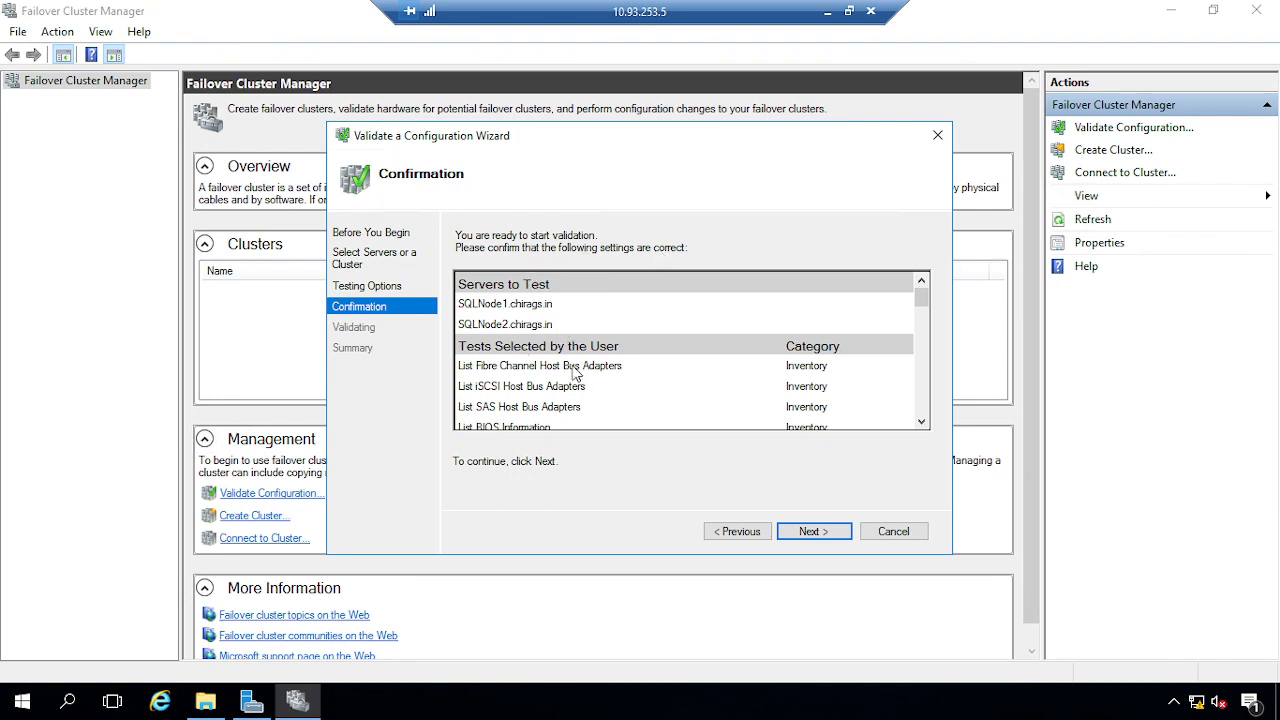
scroll(613, 362, down, 5)
scroll(613, 362, down, 5)
scroll(613, 362, up, 10)
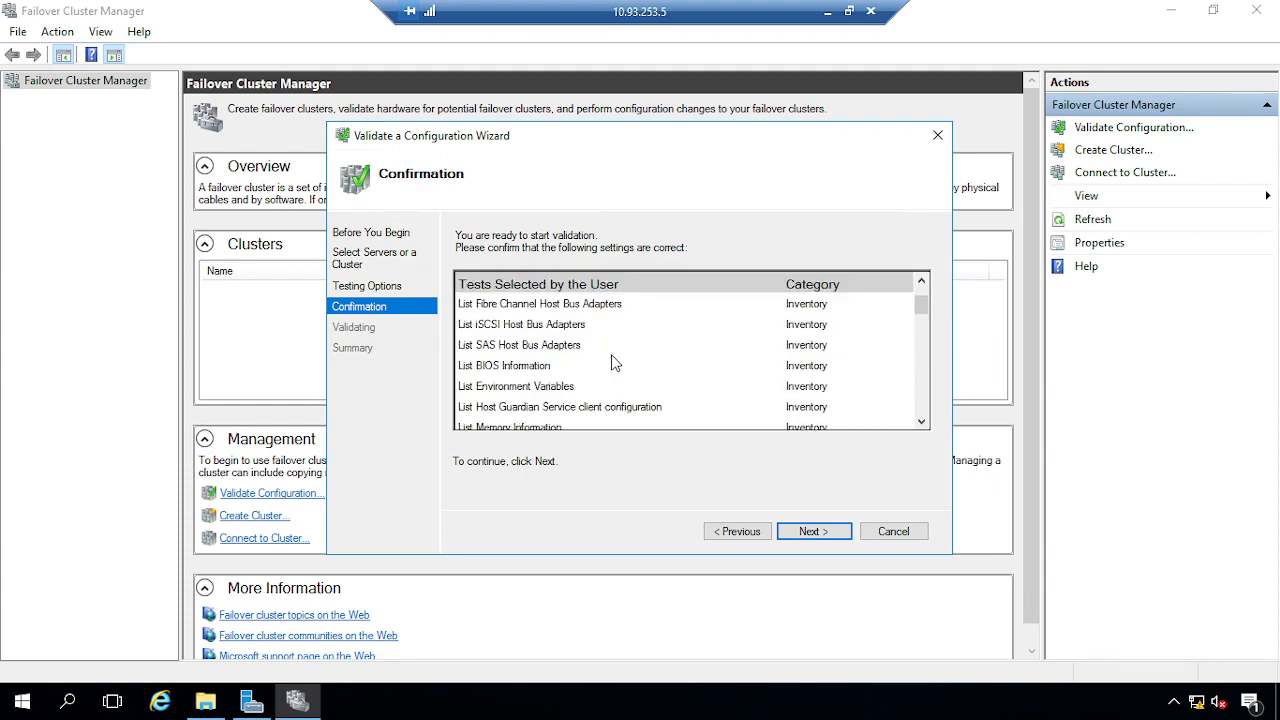
click(812, 531)
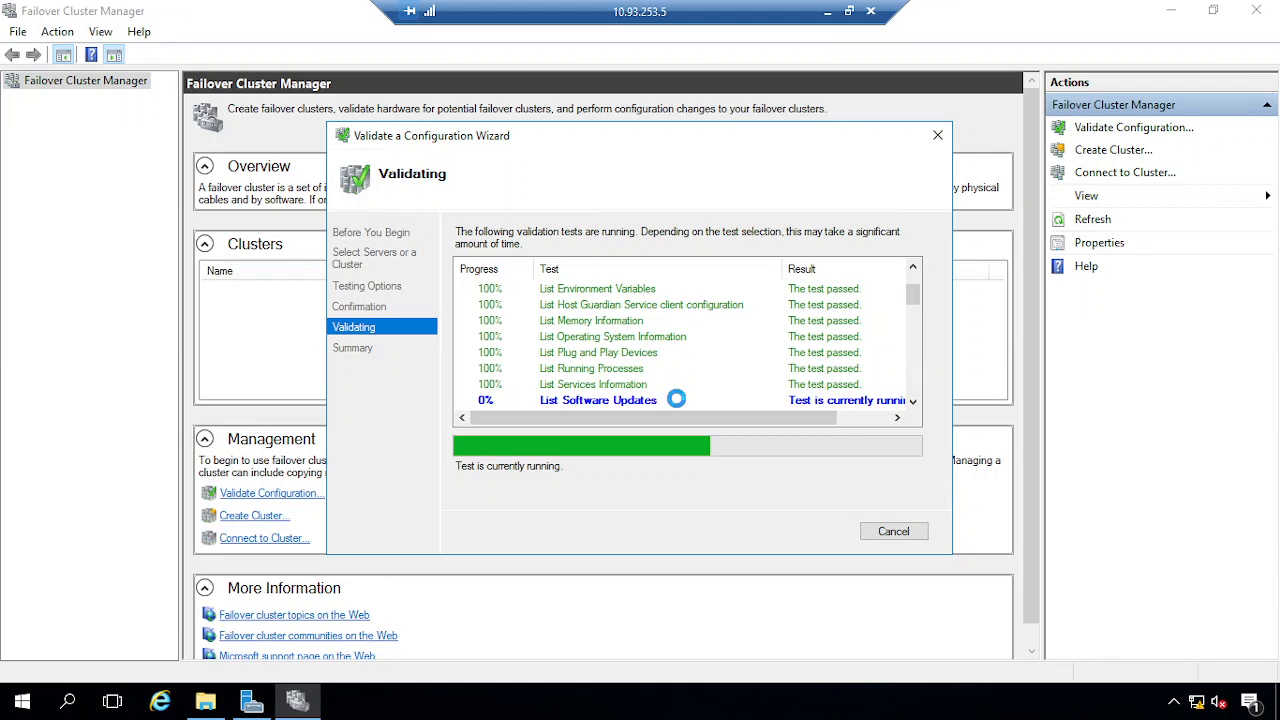
click(827, 12)
On the 10.93.253.6 session, launch Failover Cluster Manager from Server Manager Tools and start Validate Configuration
mouse_move(392, 700)
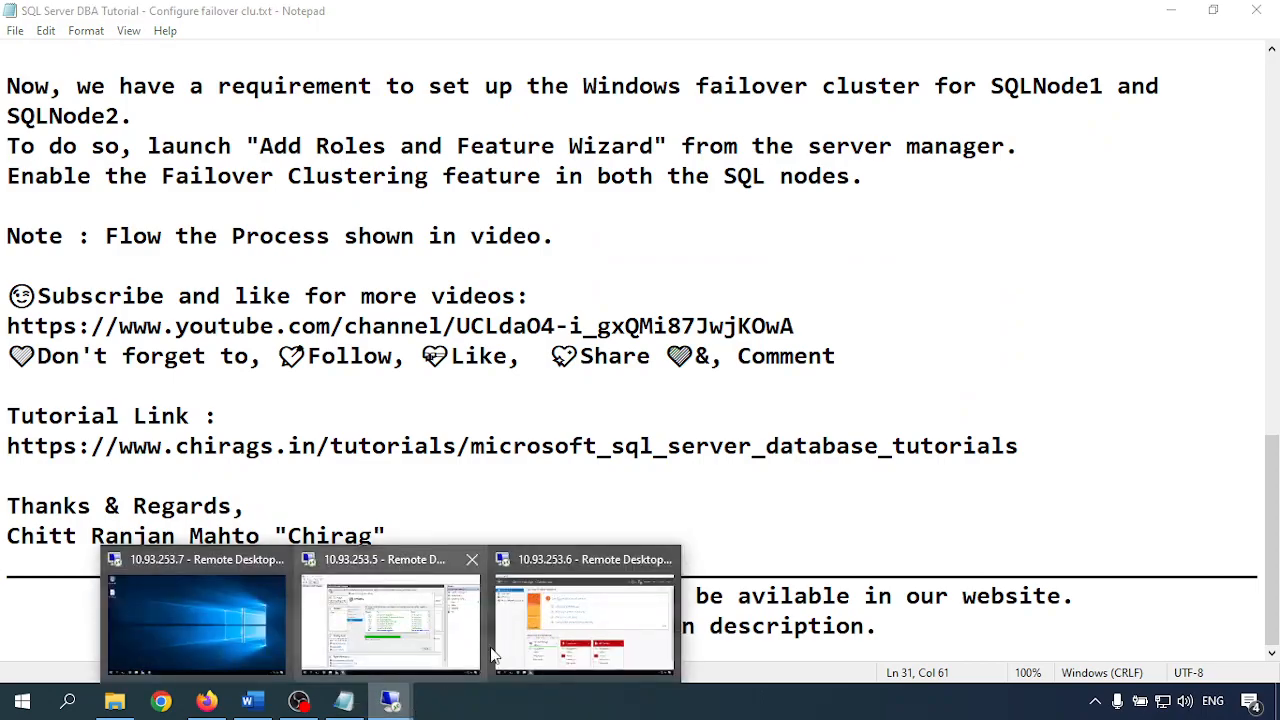
click(565, 625)
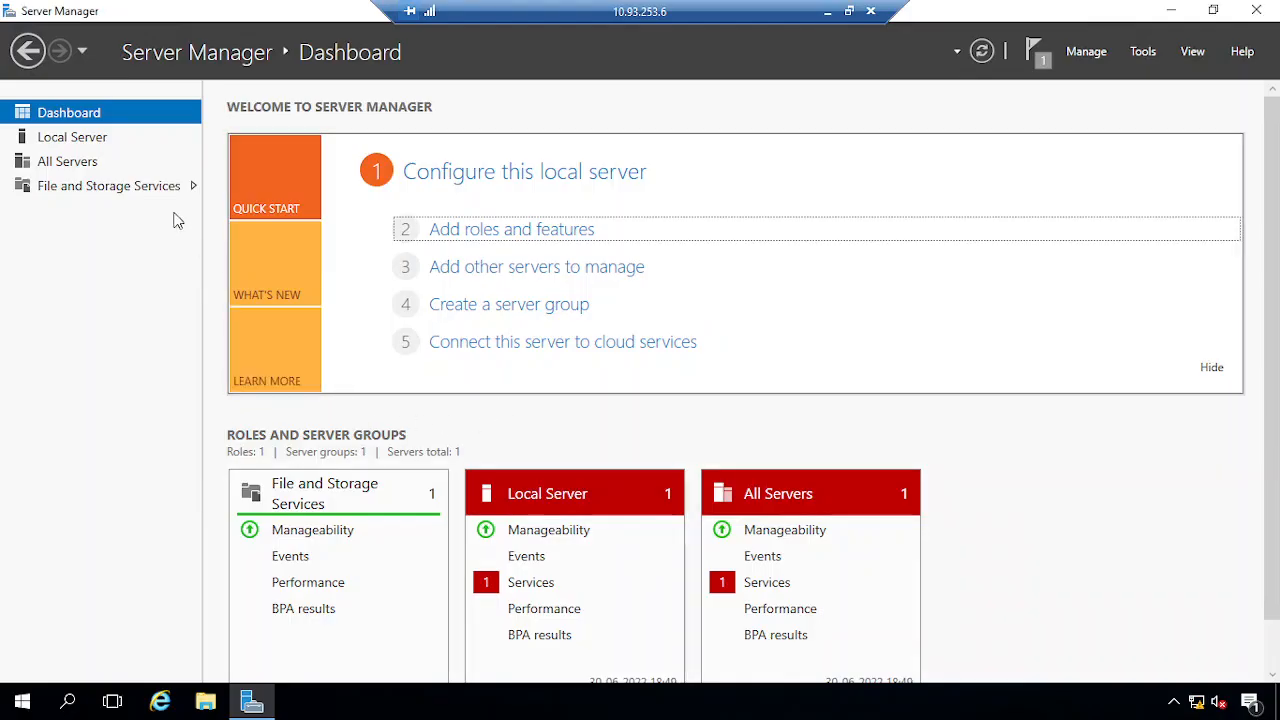
click(1148, 55)
click(1090, 202)
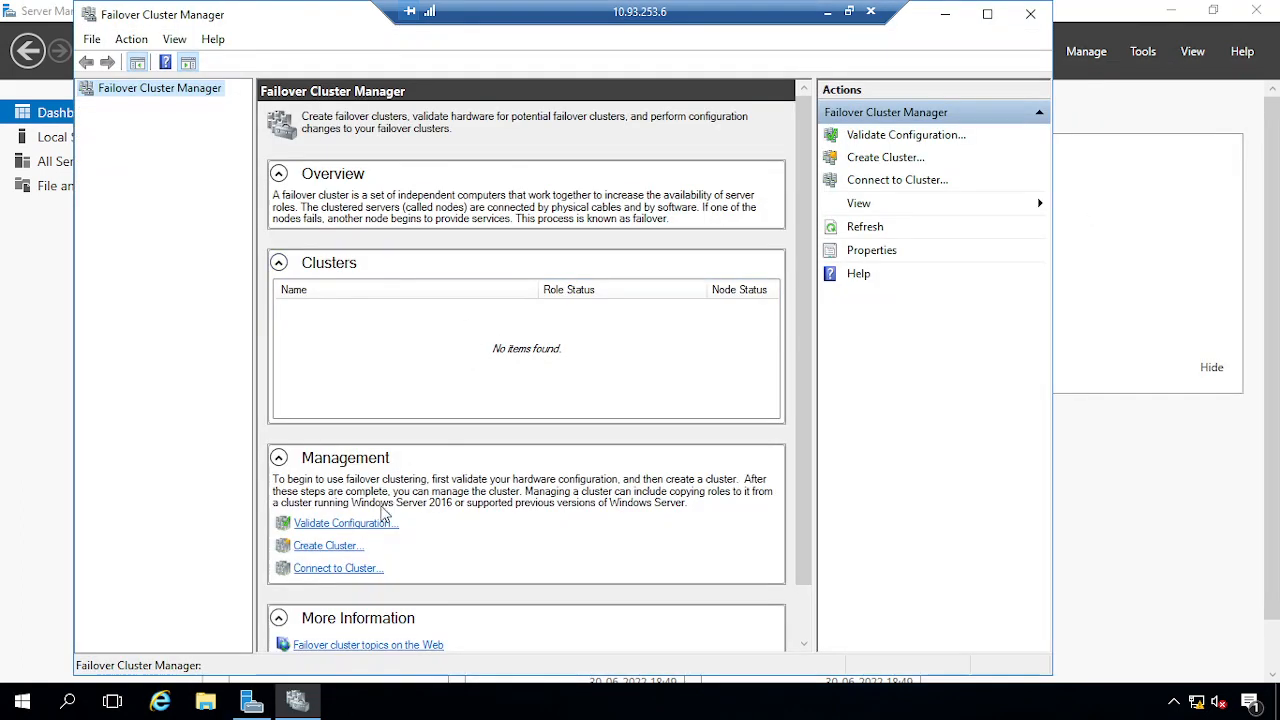
click(330, 524)
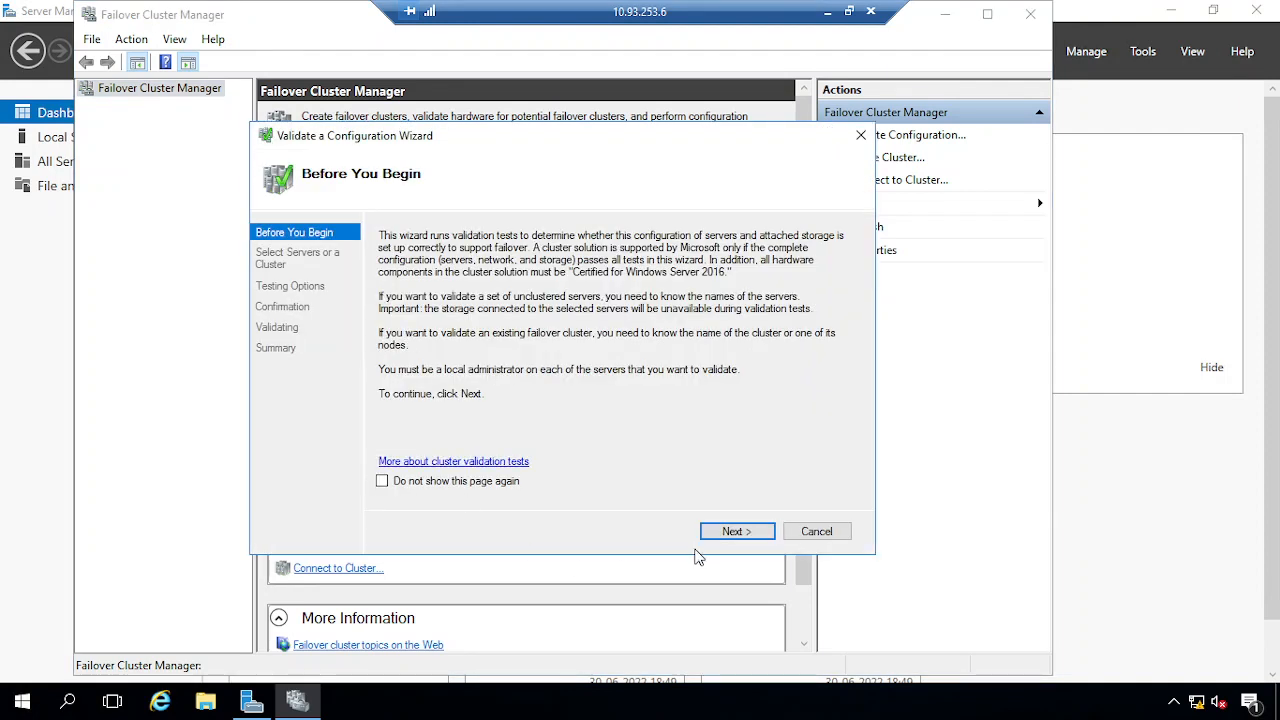
Search the domain for computers to validate, entering the domain admin credentials
click(731, 532)
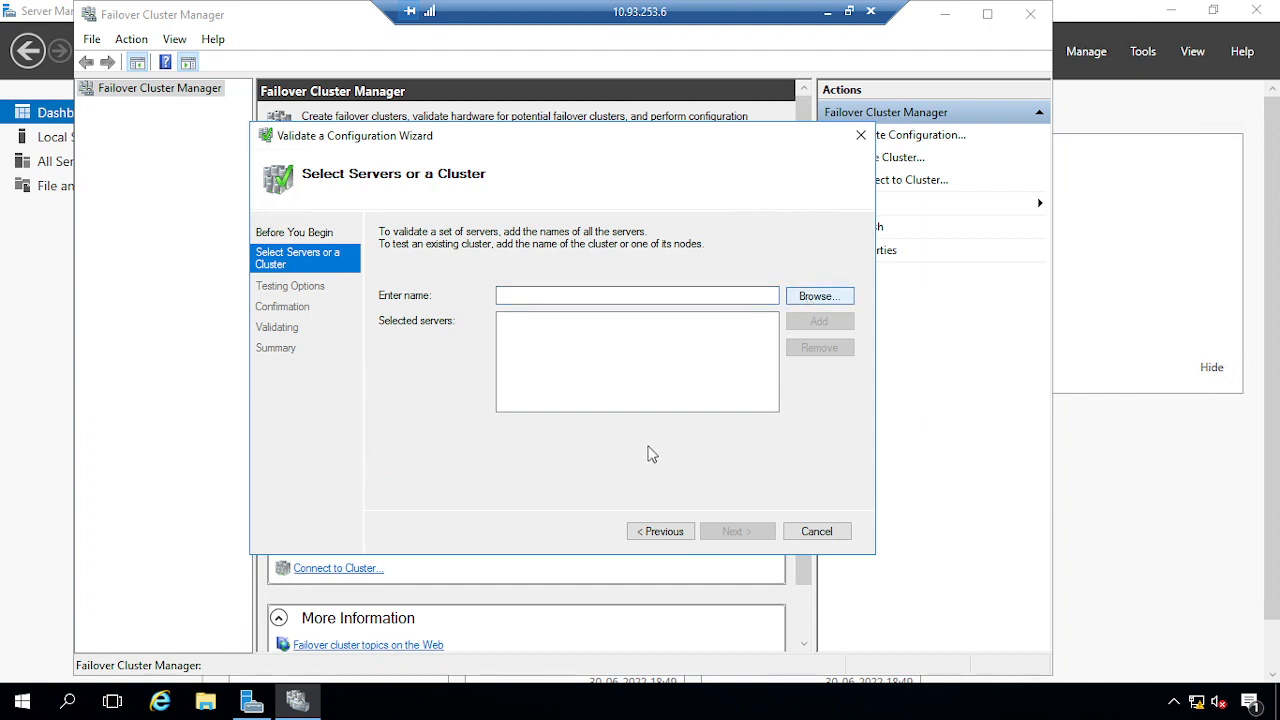
click(320, 371)
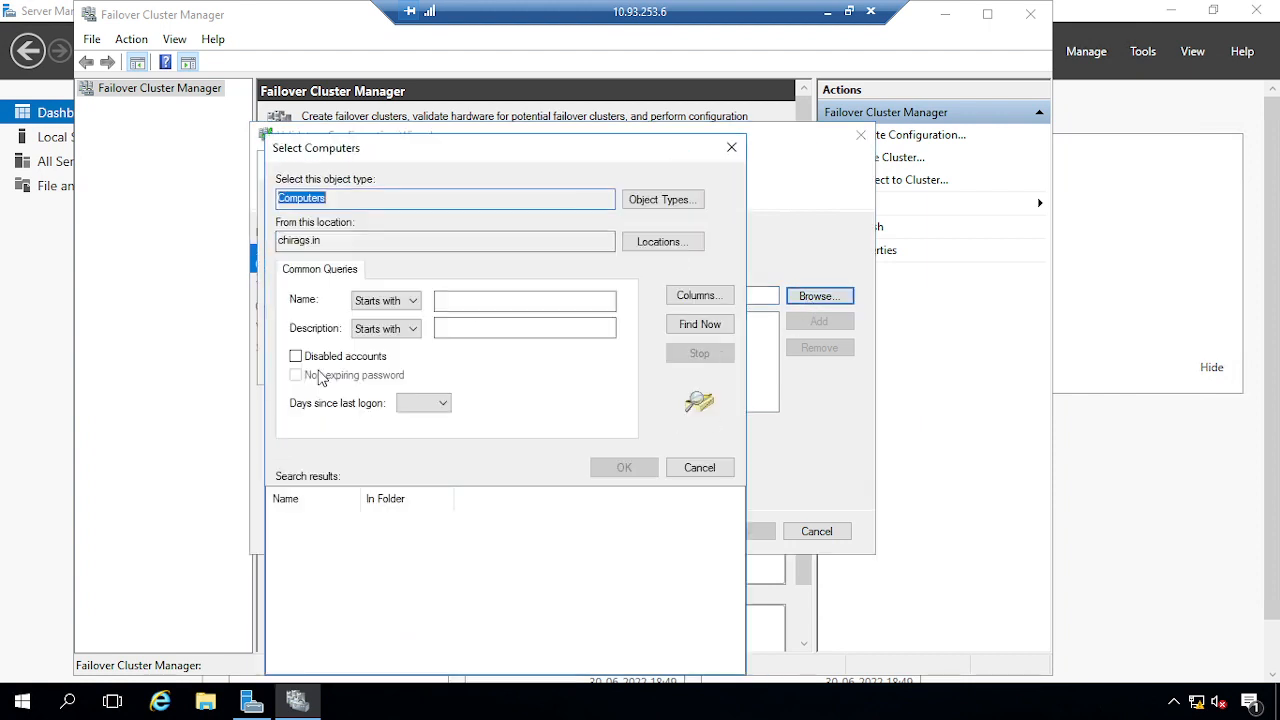
click(700, 324)
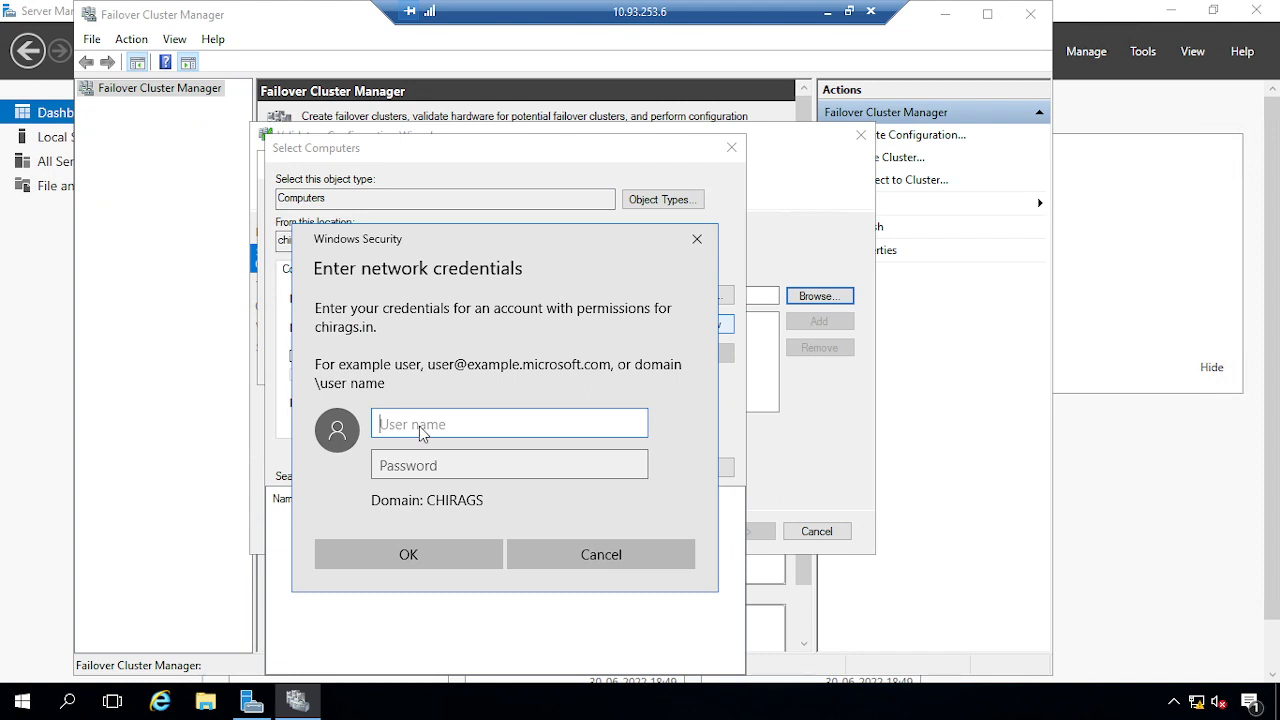
text(adadmin)
key(Tab)
text(Password@1)
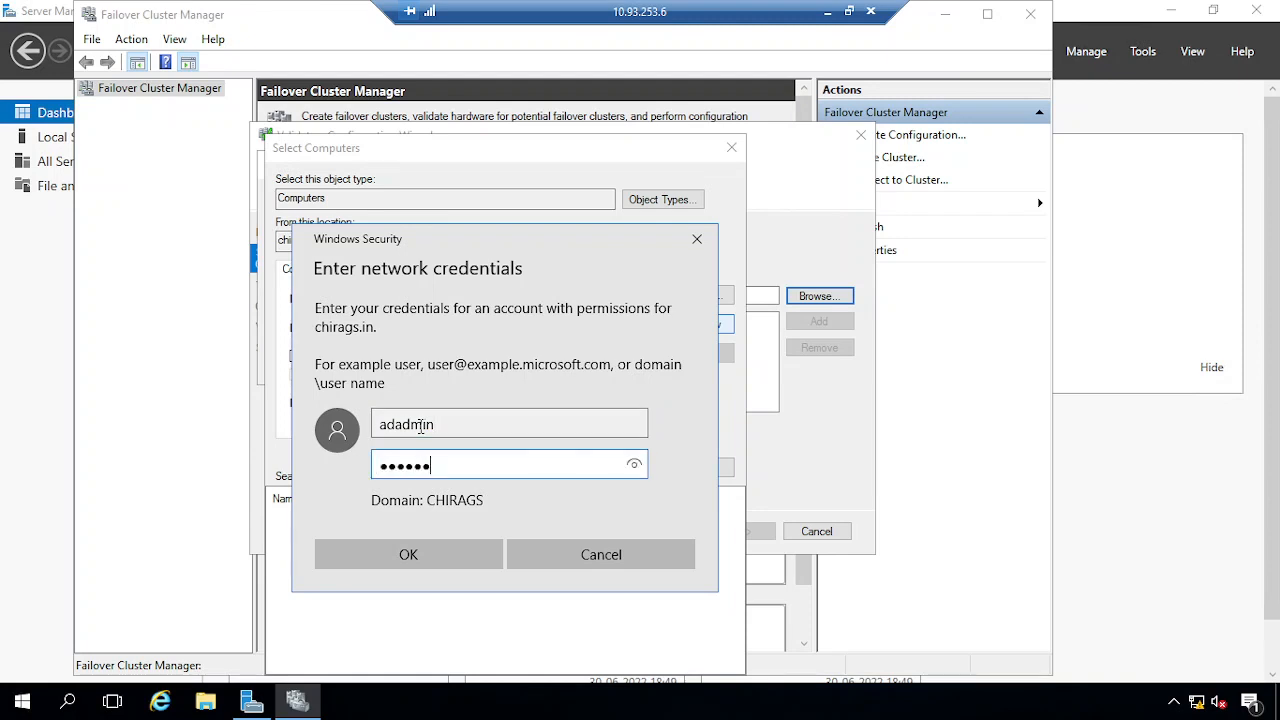
key(Return)
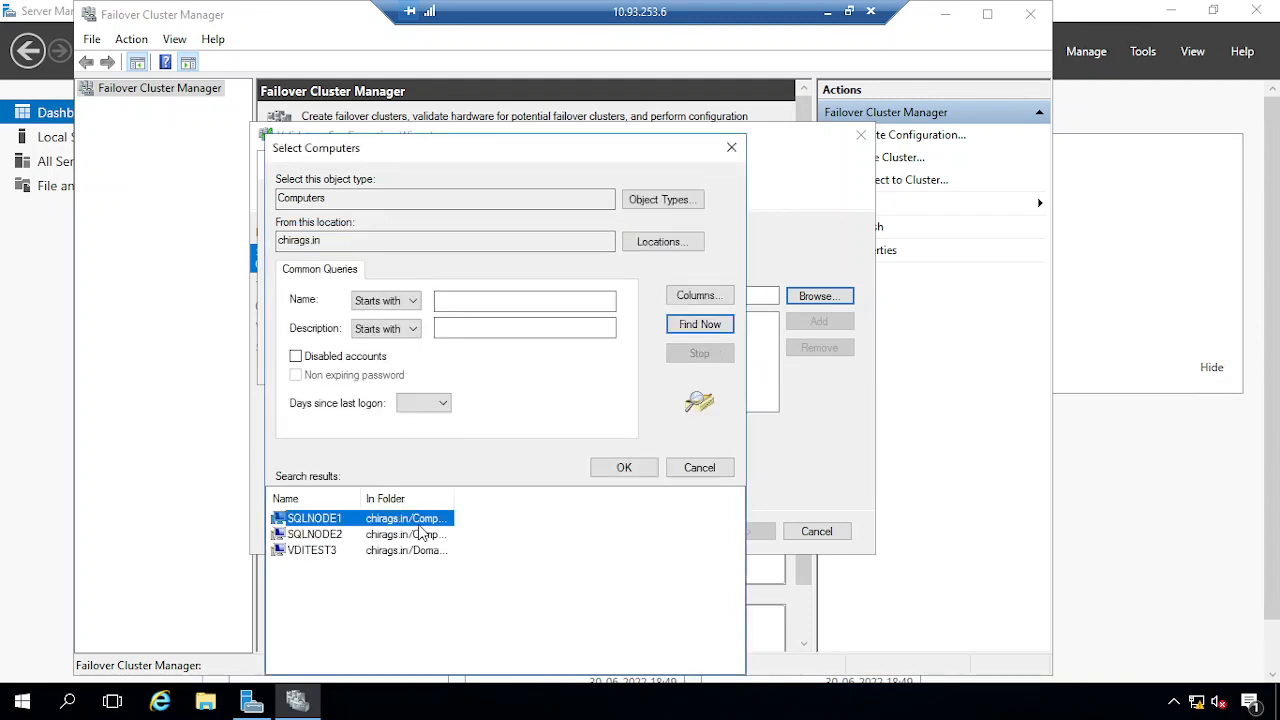
Add SQLNODE1 and SQLNODE2, keep Run all tests, start validation, and leave the session
shift+click(410, 534)
click(626, 468)
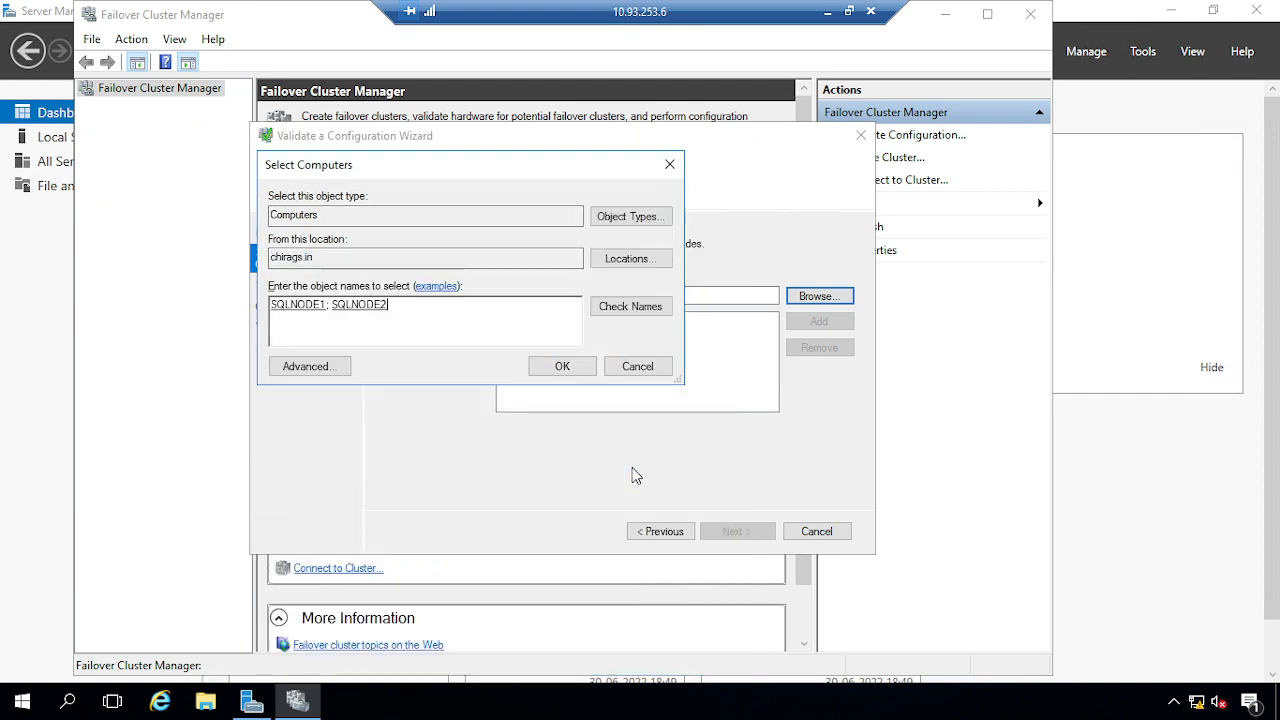
click(575, 366)
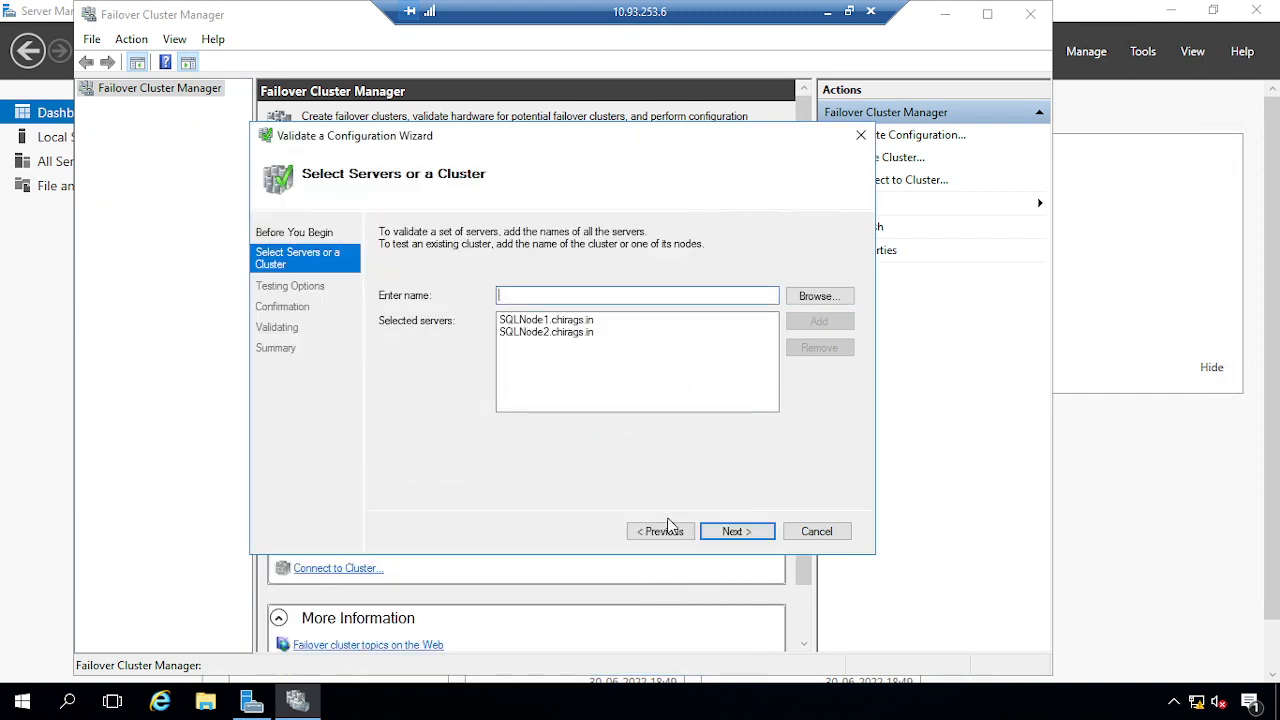
click(729, 530)
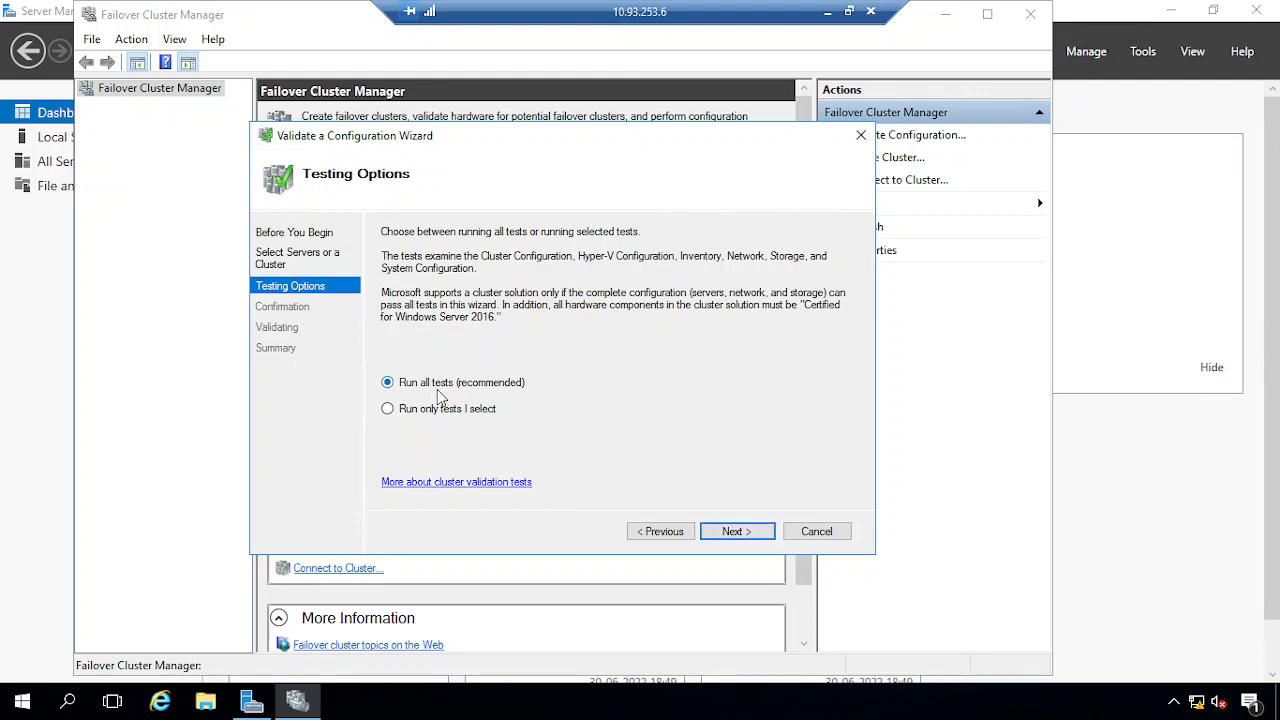
click(741, 534)
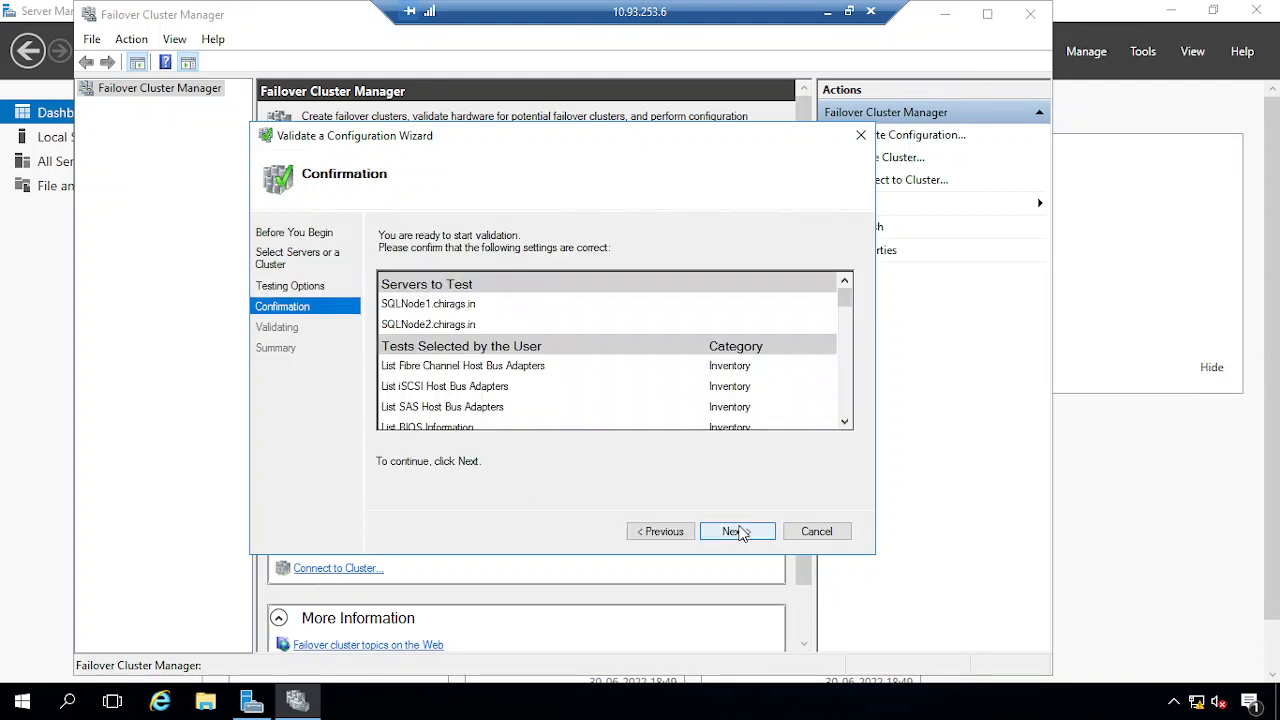
click(737, 532)
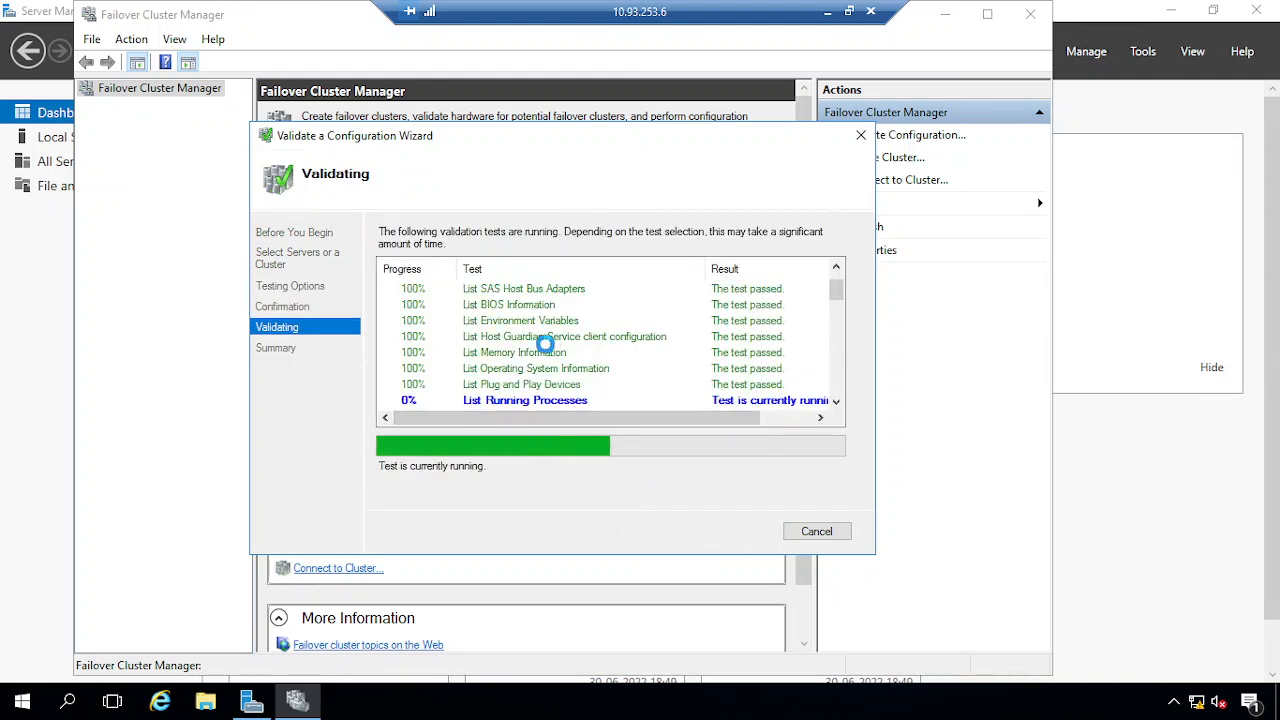
click(827, 14)
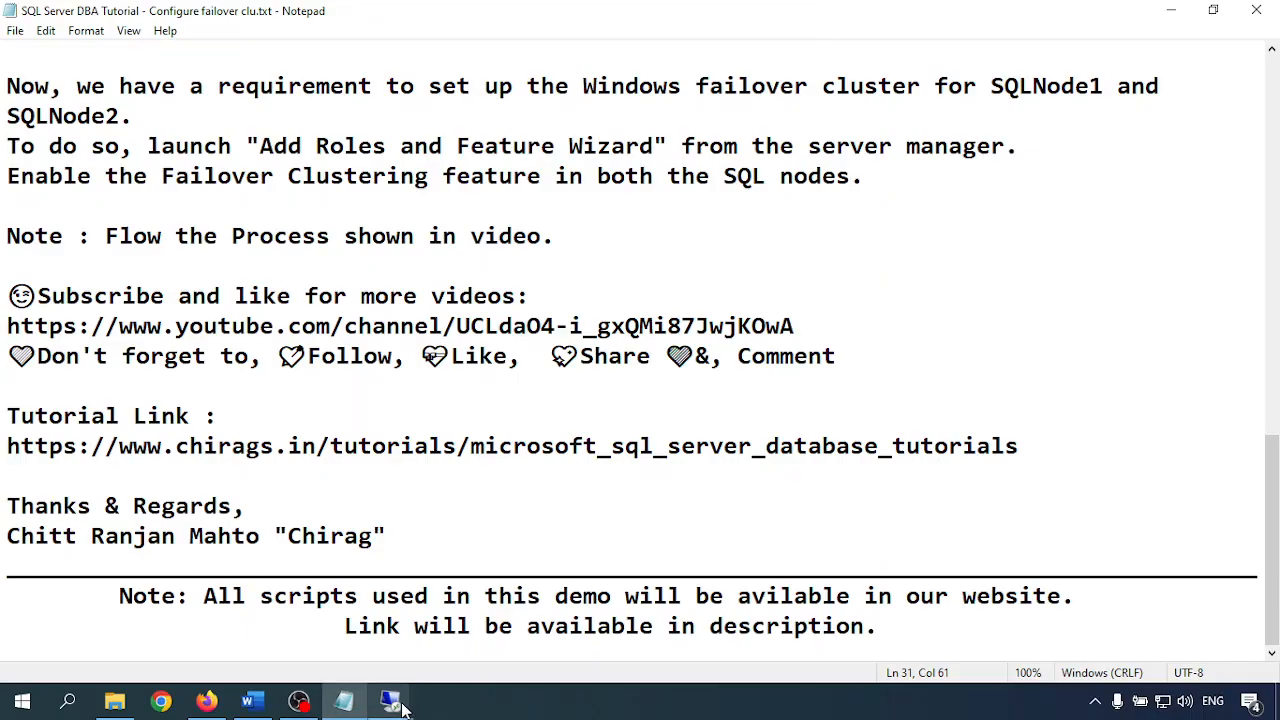
Return to the 10.93.253.5 session and wait for validation of both nodes to reach the Summary
mouse_move(390, 702)
click(388, 625)
click(388, 625)
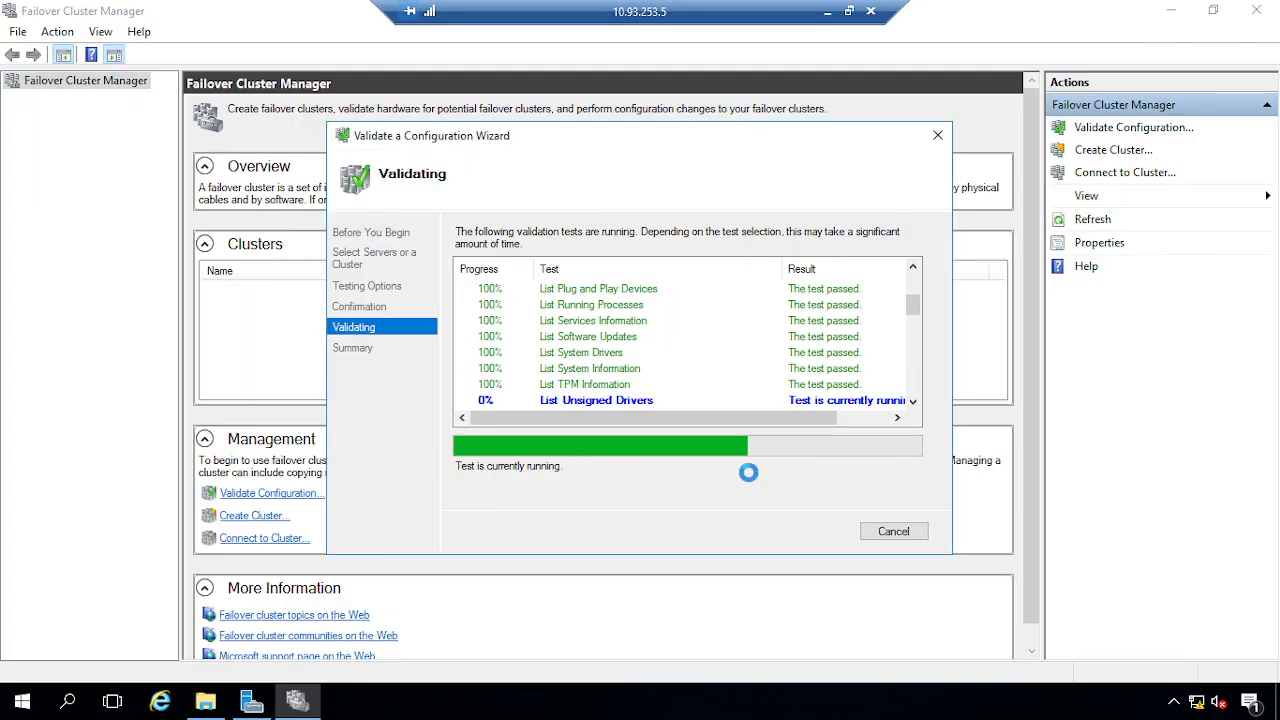
scroll(648, 361, down, 1)
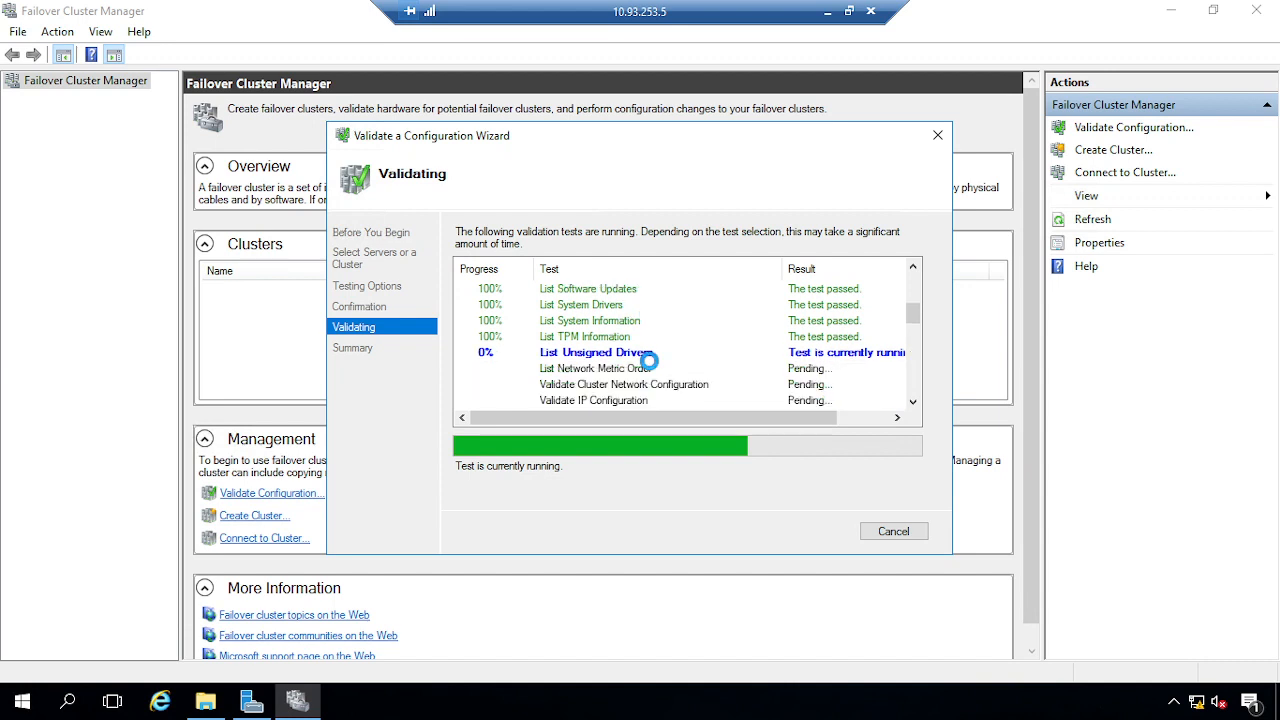
scroll(648, 374, up, 1)
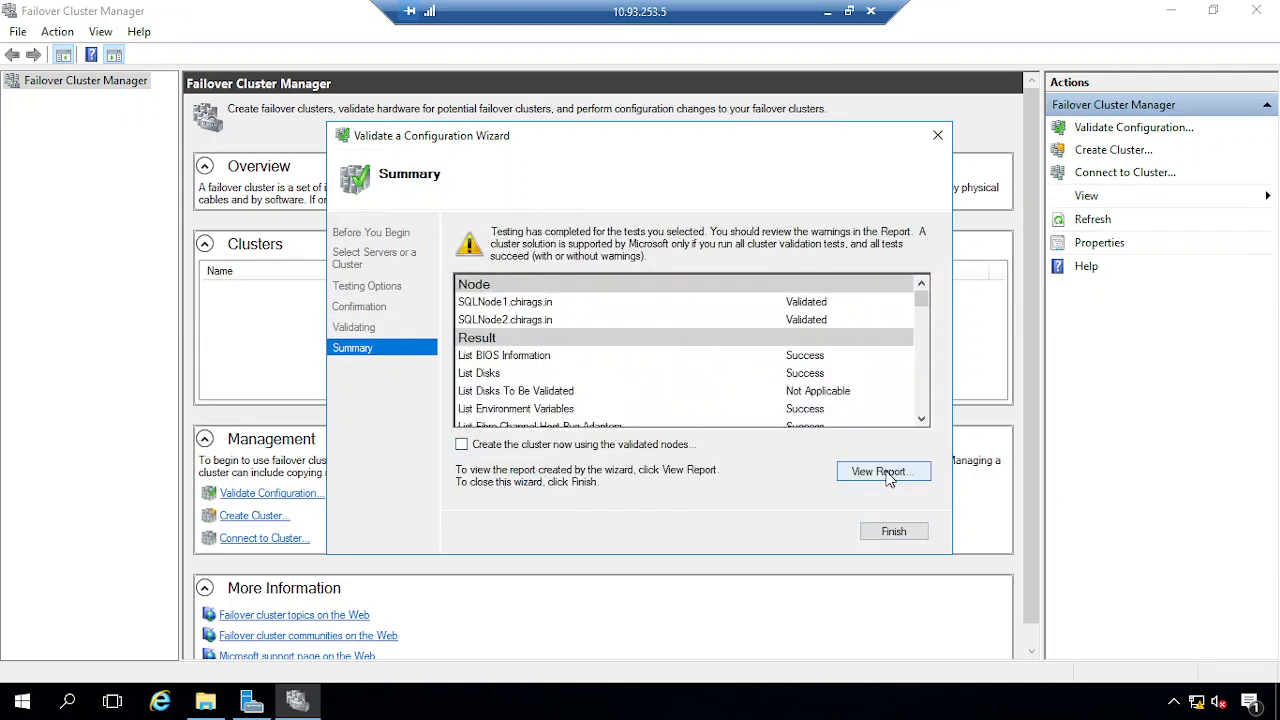
Open the validation report in Internet Explorer full screen, dismissing prompts and allowing blocked content
click(890, 476)
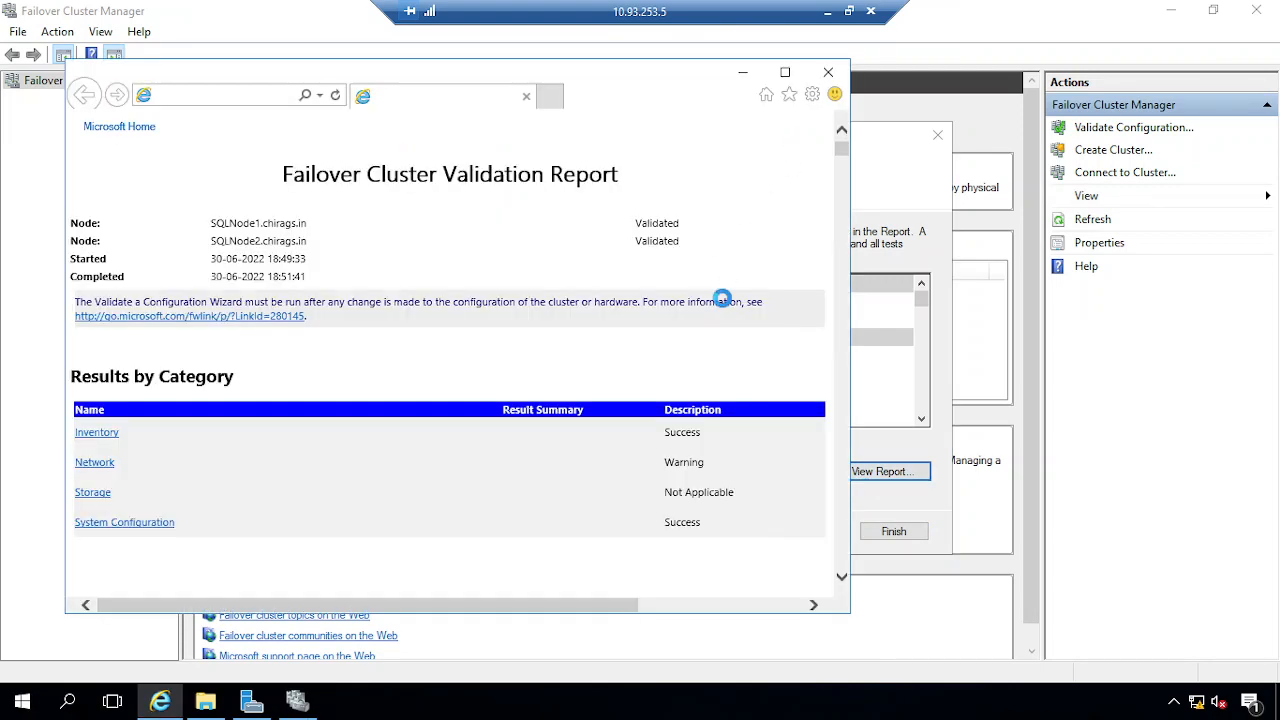
click(671, 491)
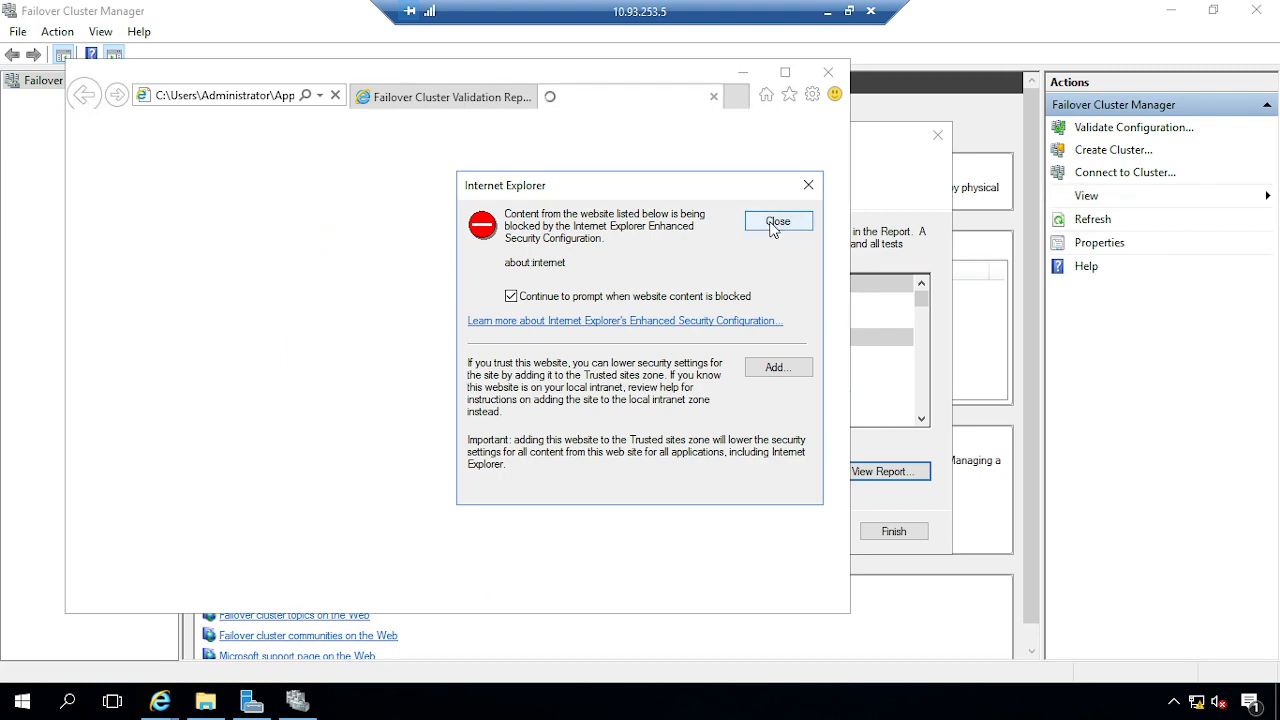
click(773, 228)
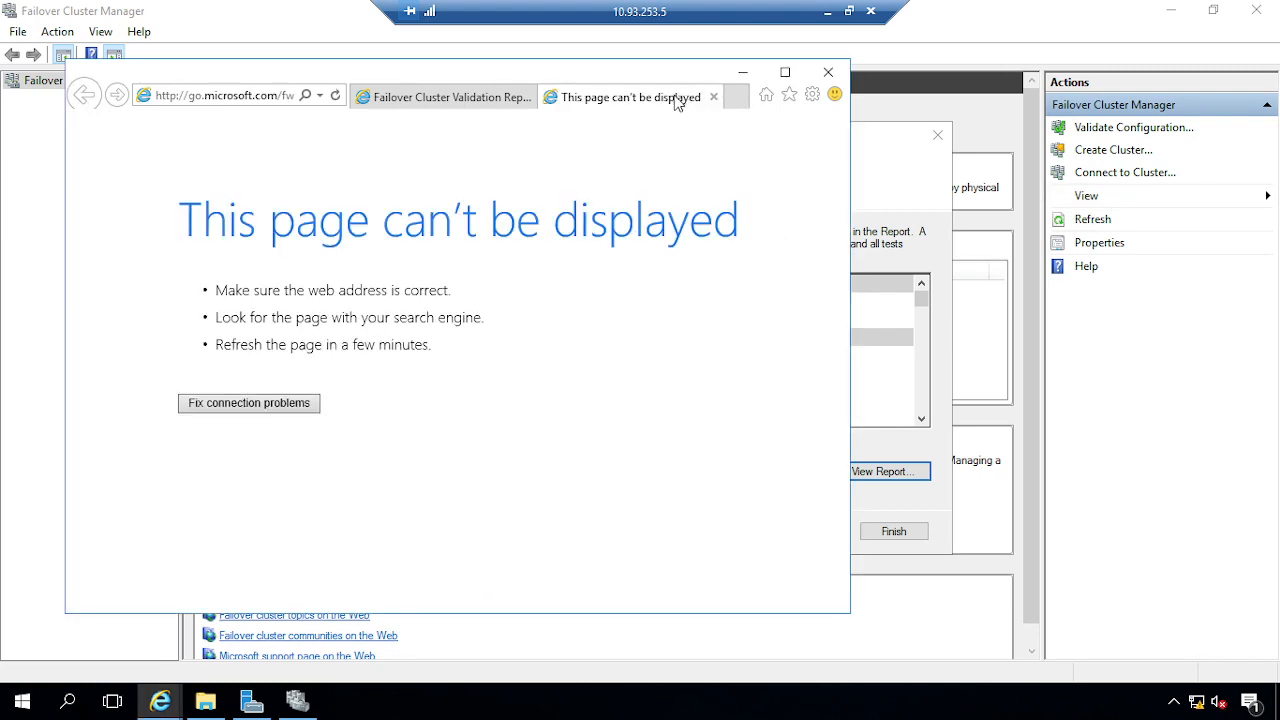
click(713, 97)
click(785, 72)
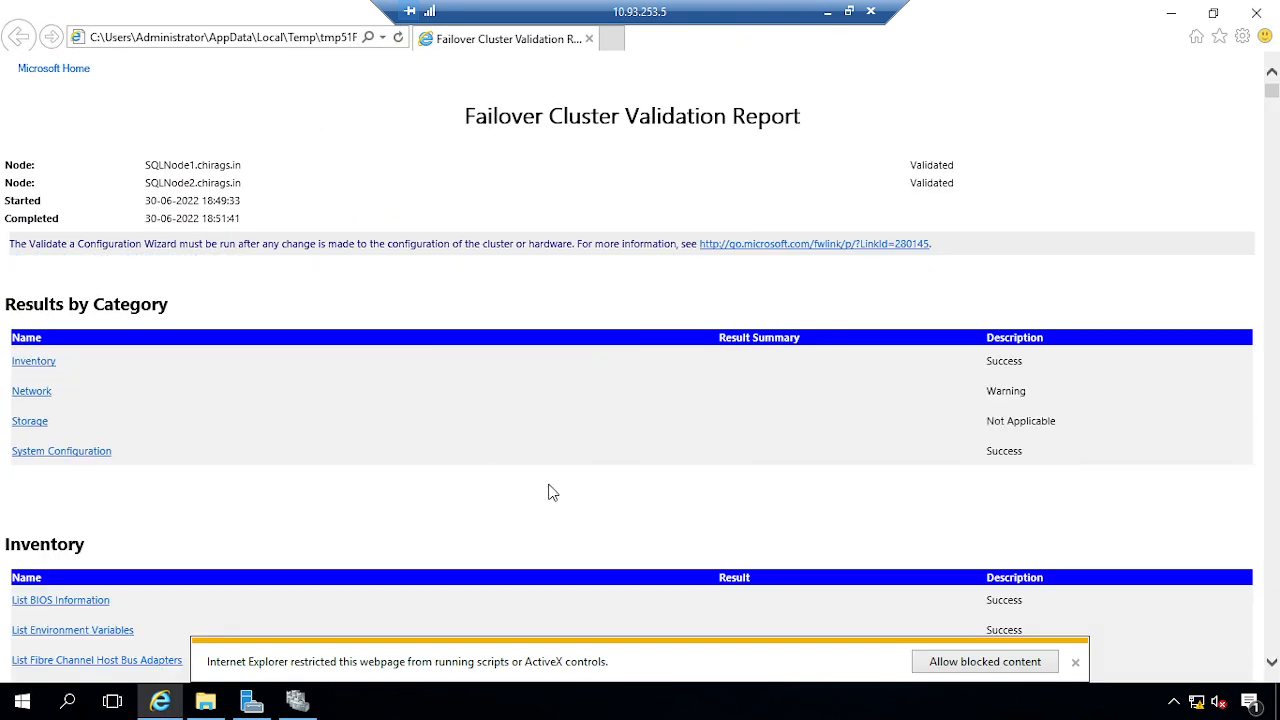
click(1003, 668)
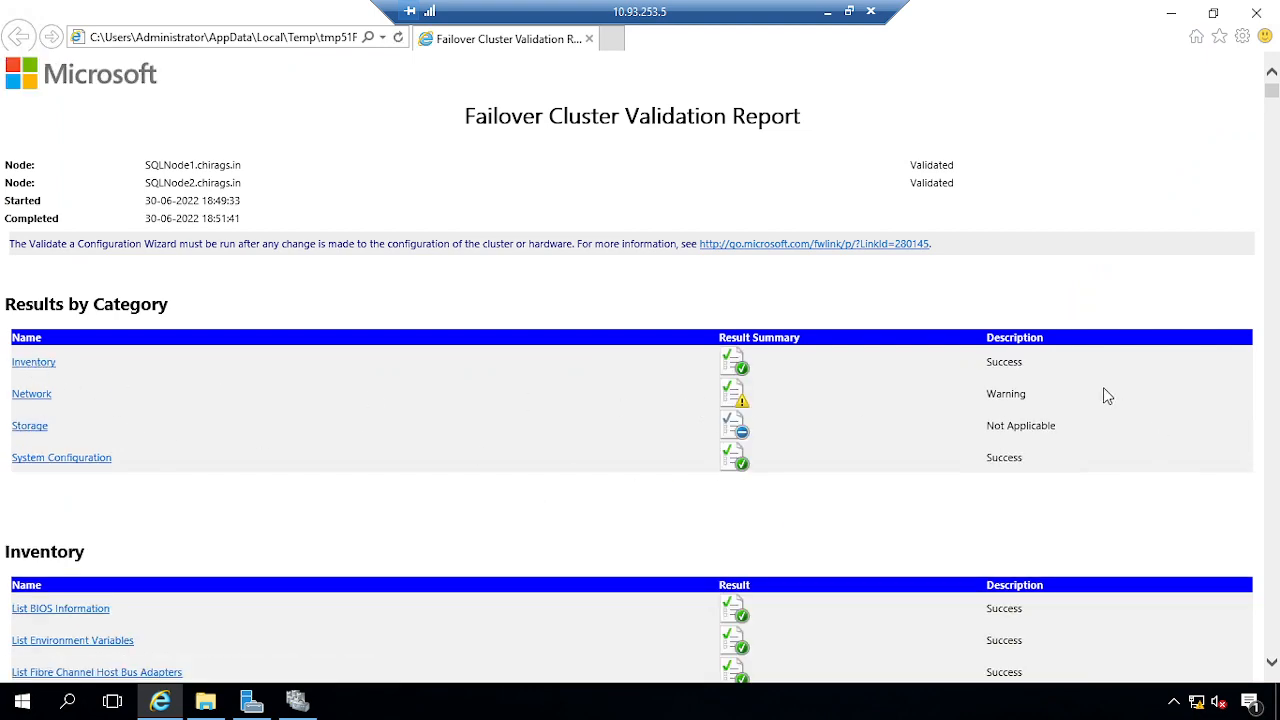
Scroll through the report's sections to review the results, including the Network warning
scroll(612, 440, down, 20)
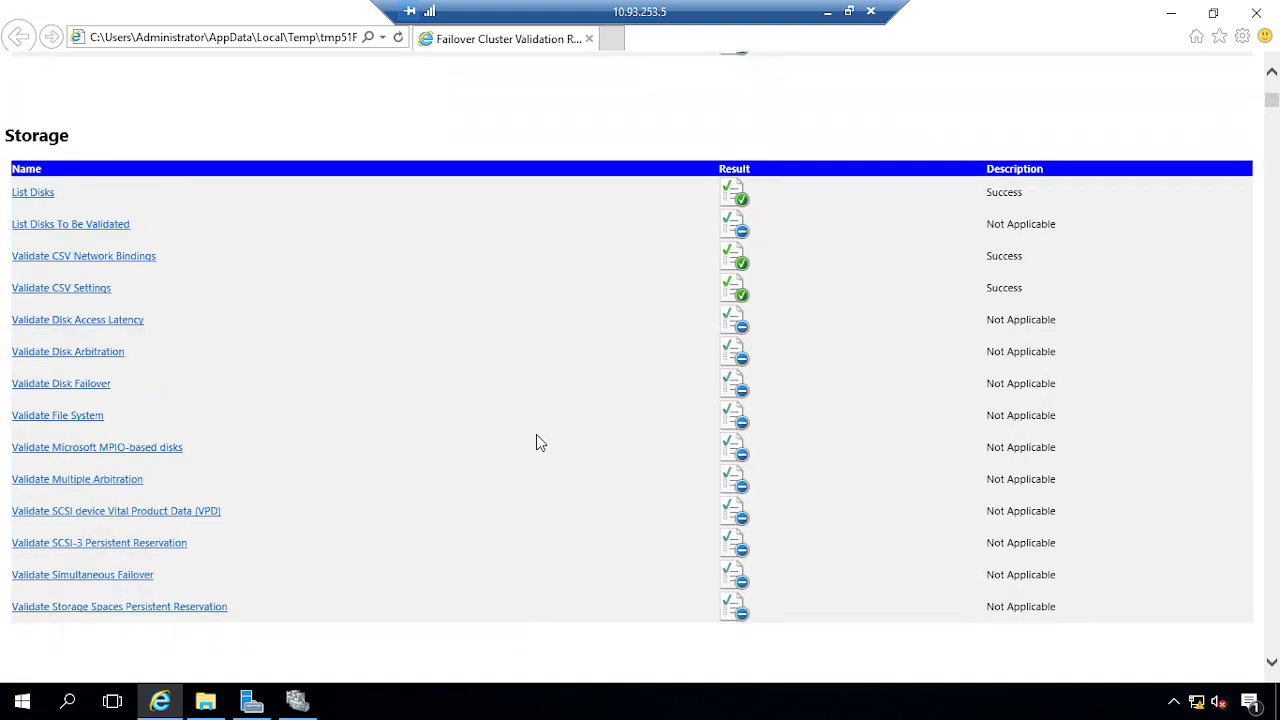
scroll(536, 443, up, 5)
scroll(536, 443, down, 7)
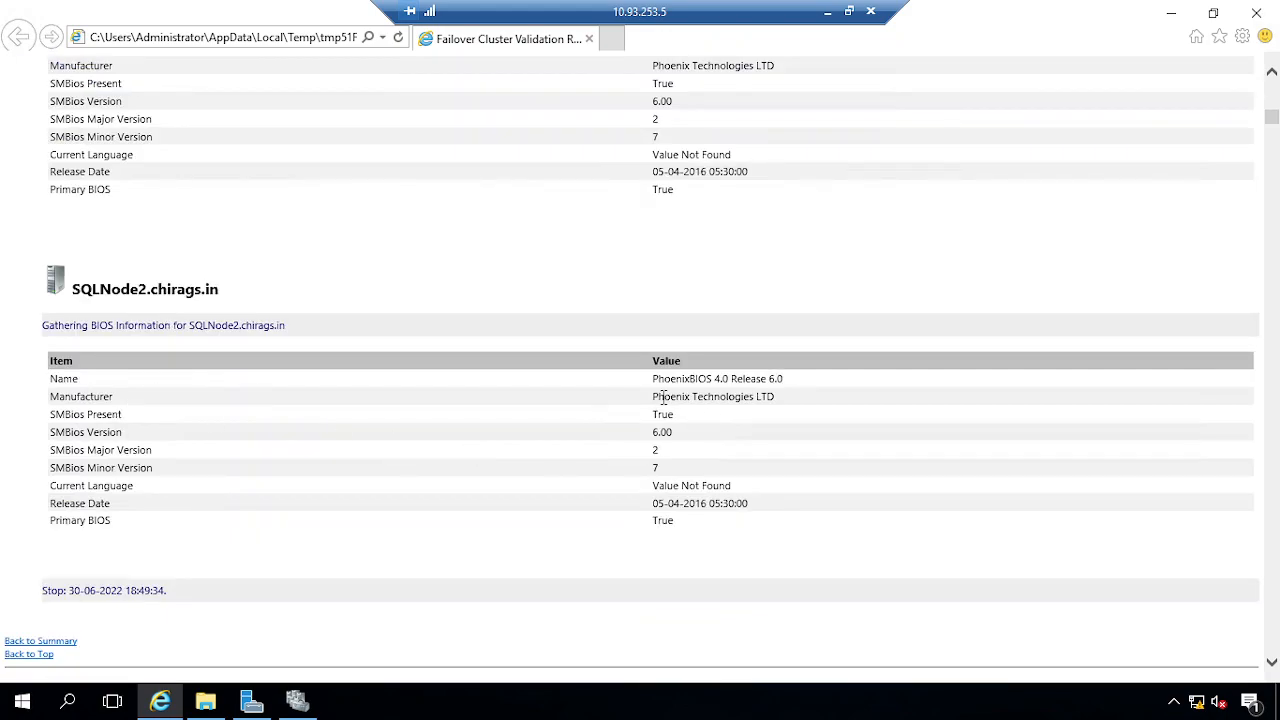
drag(662, 397, 743, 492)
scroll(715, 493, down, 4)
scroll(715, 493, down, 12)
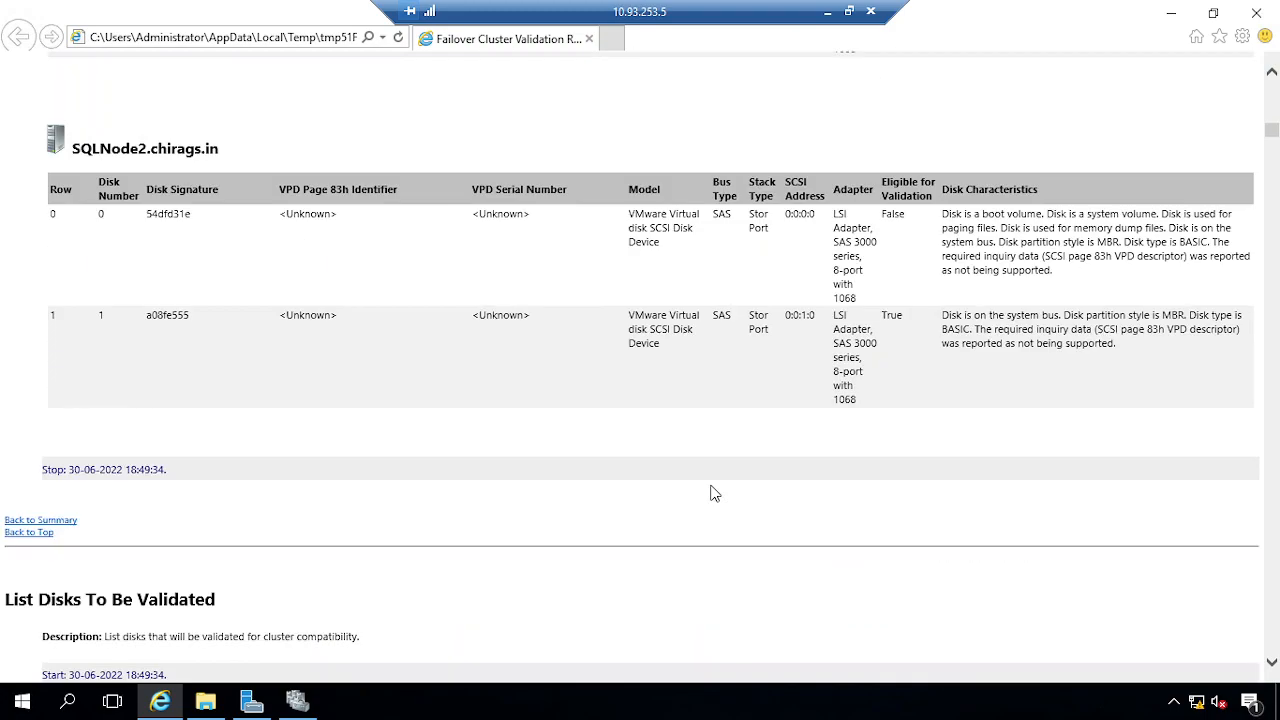
scroll(715, 493, up, 9)
scroll(715, 493, up, 20)
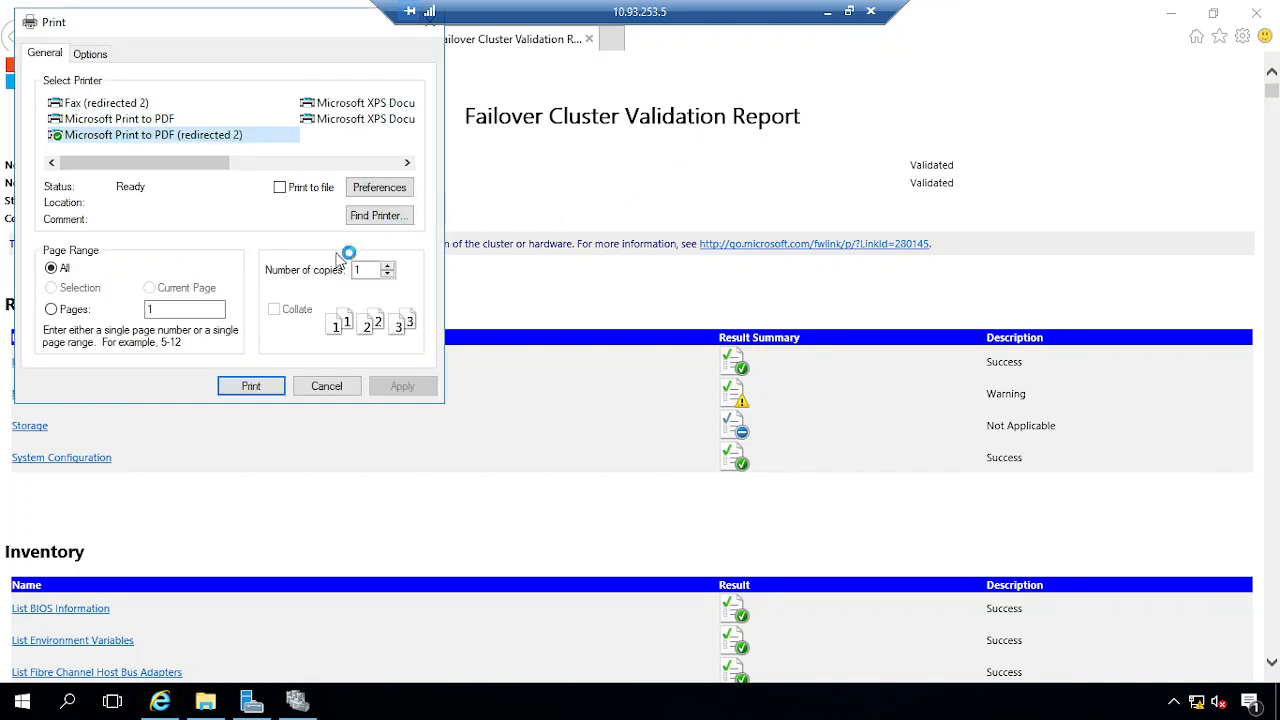
Print the report with Microsoft Print to PDF, saving it as 'validation report.pdf' in Documents
click(131, 119)
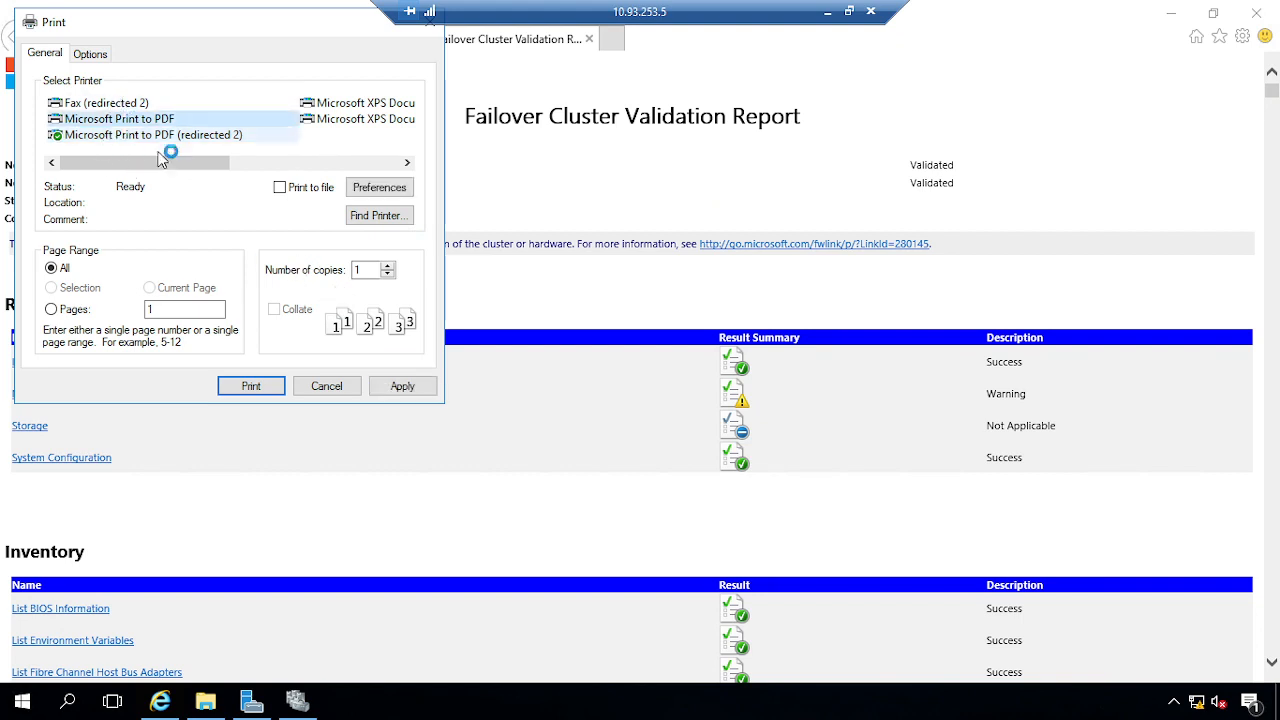
click(251, 390)
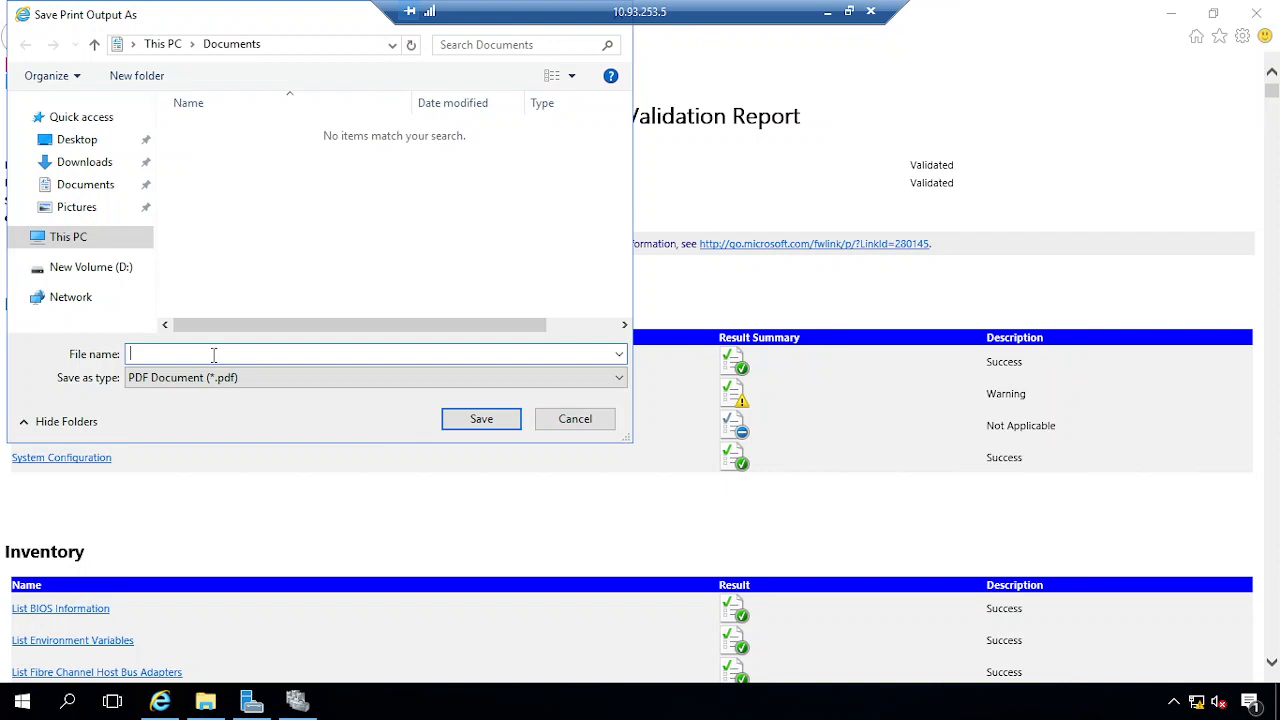
text(validation report.pdf)
key(Return)
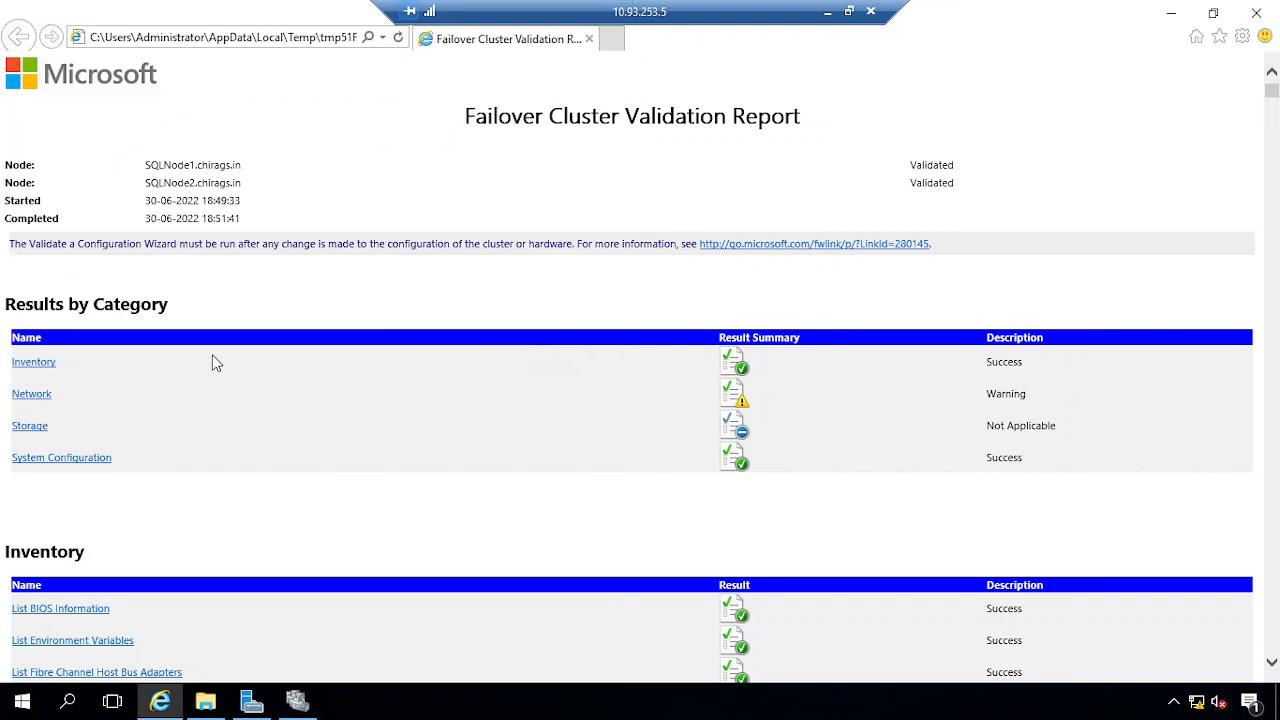
Close the report and start creating a cluster from the validated nodes
click(1256, 12)
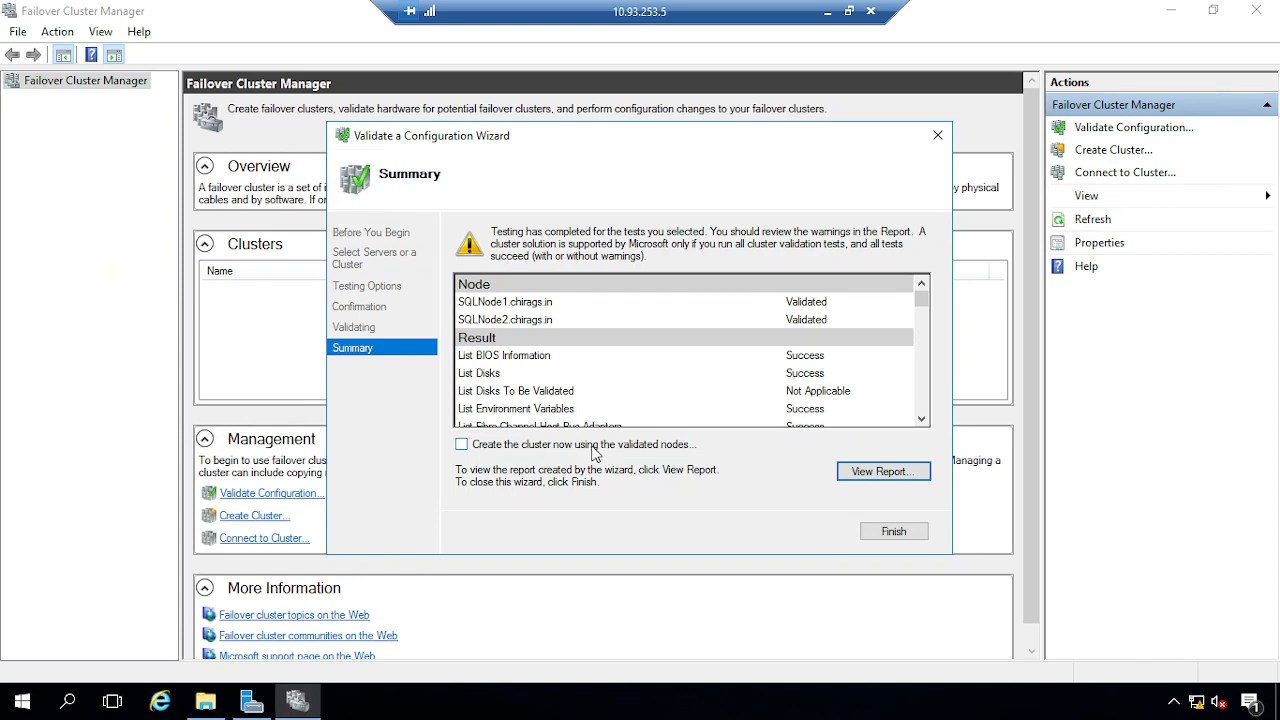
click(630, 446)
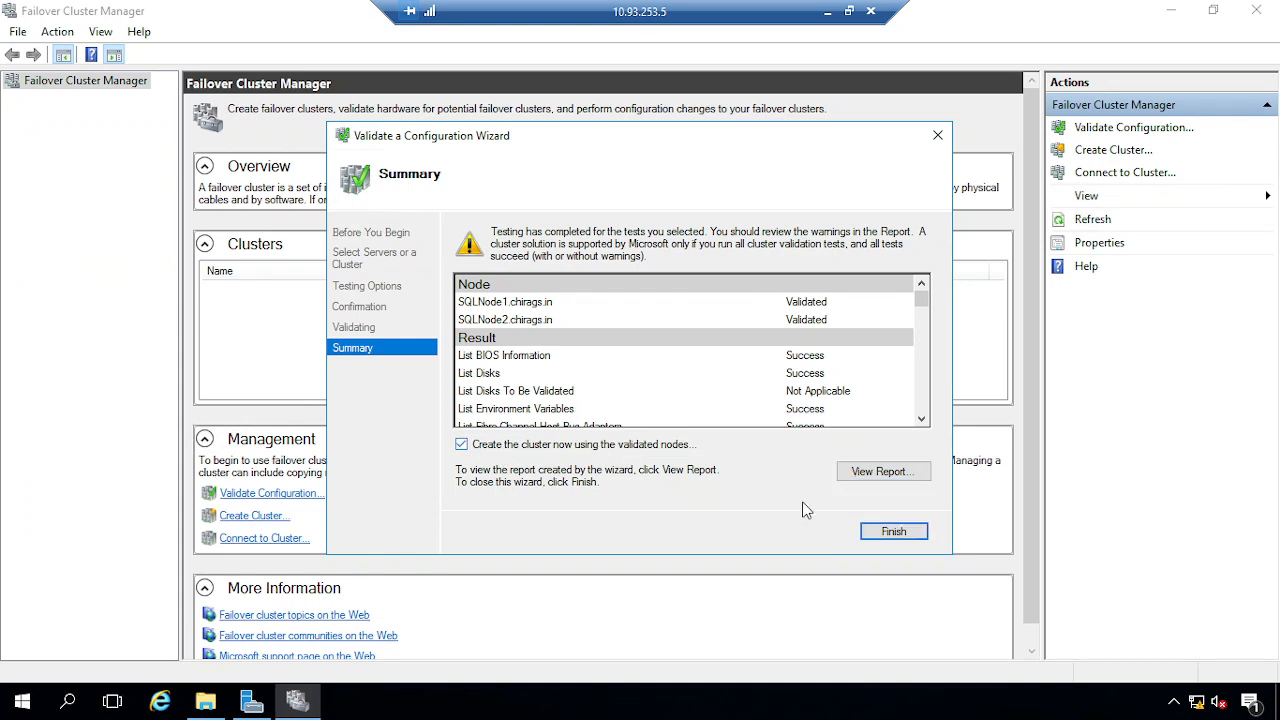
click(894, 531)
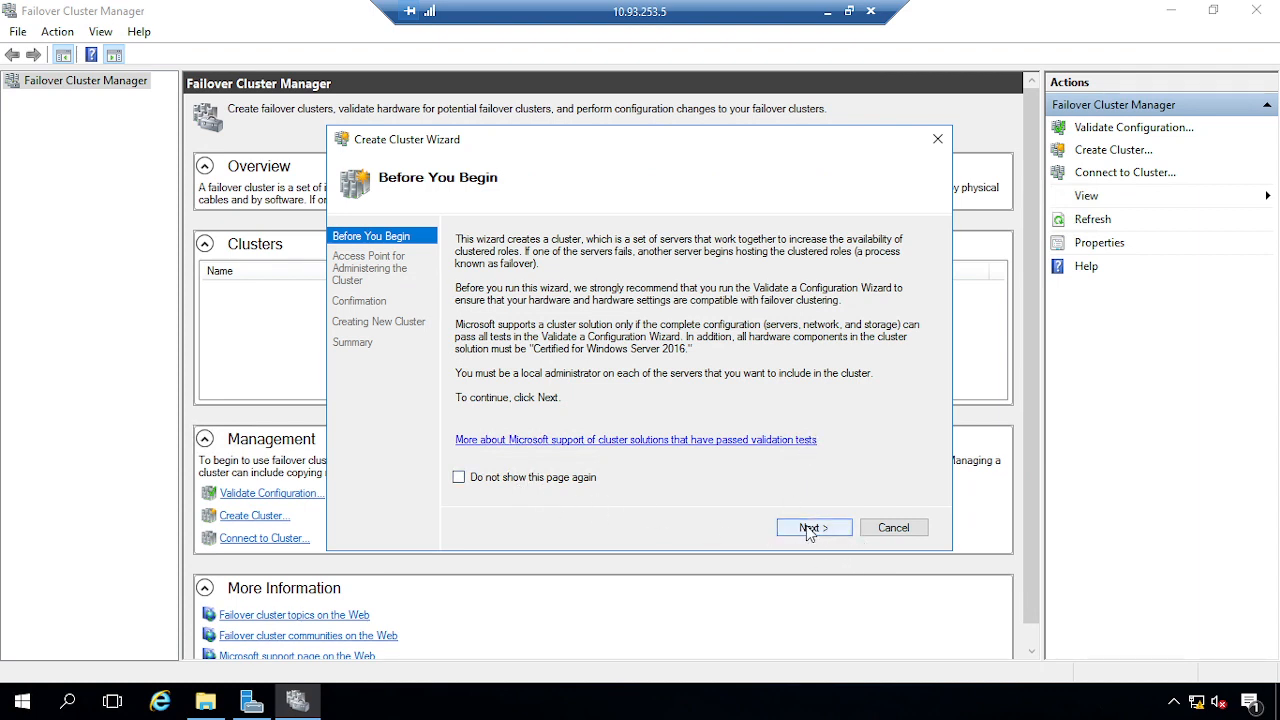
click(811, 529)
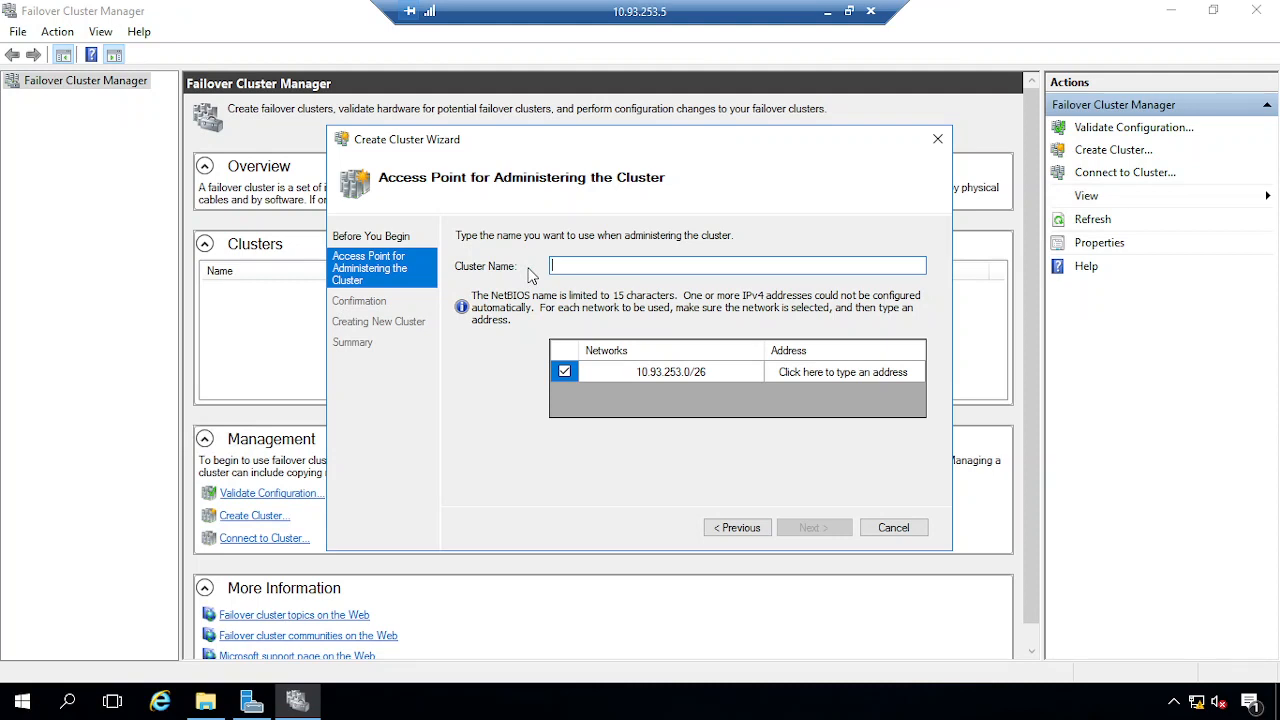
Name the cluster SQLAGCLU with IP address 10.93.253.8 and reach the confirmation page
text(SQLAGCLU)
click(812, 372)
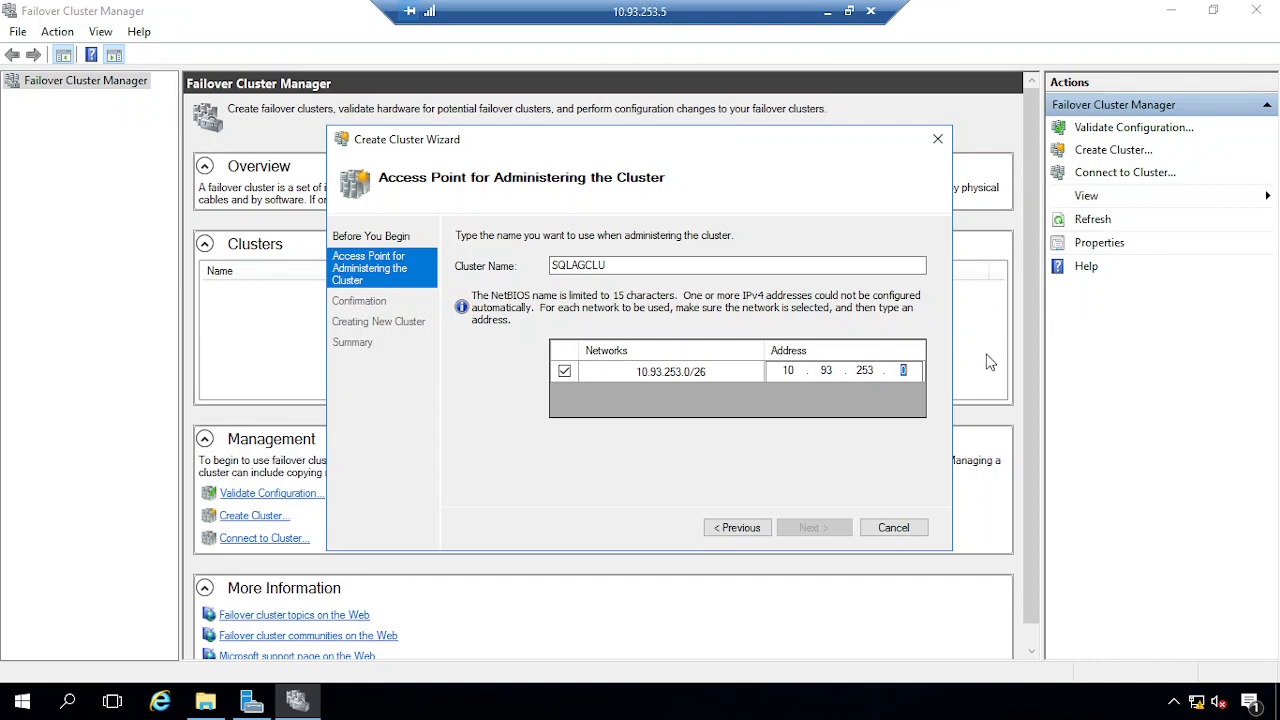
text(8)
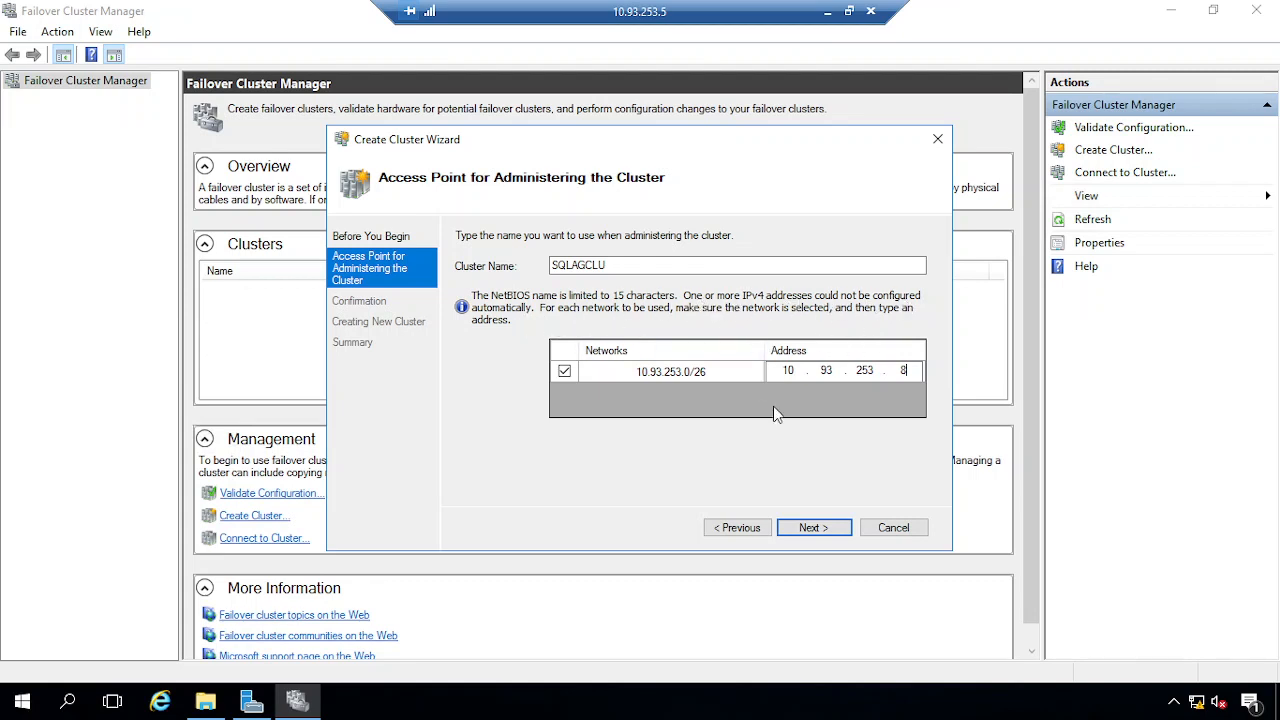
click(824, 530)
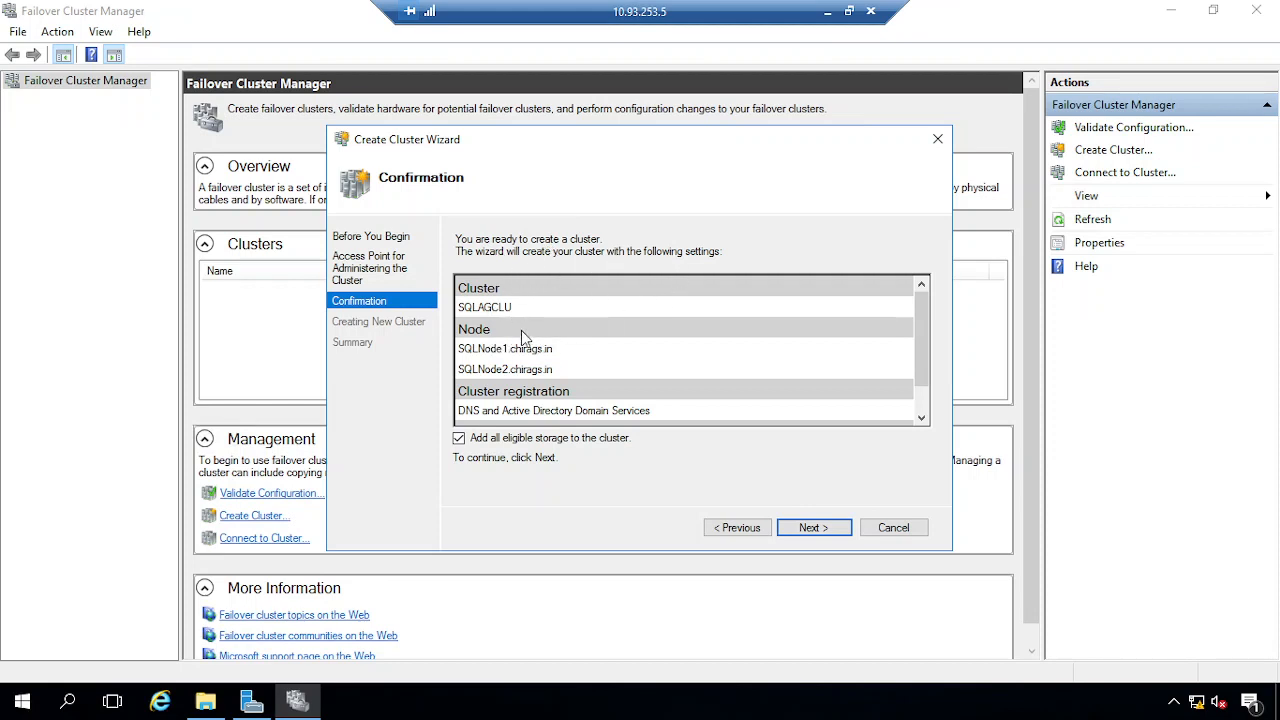
scroll(515, 322, down, 1)
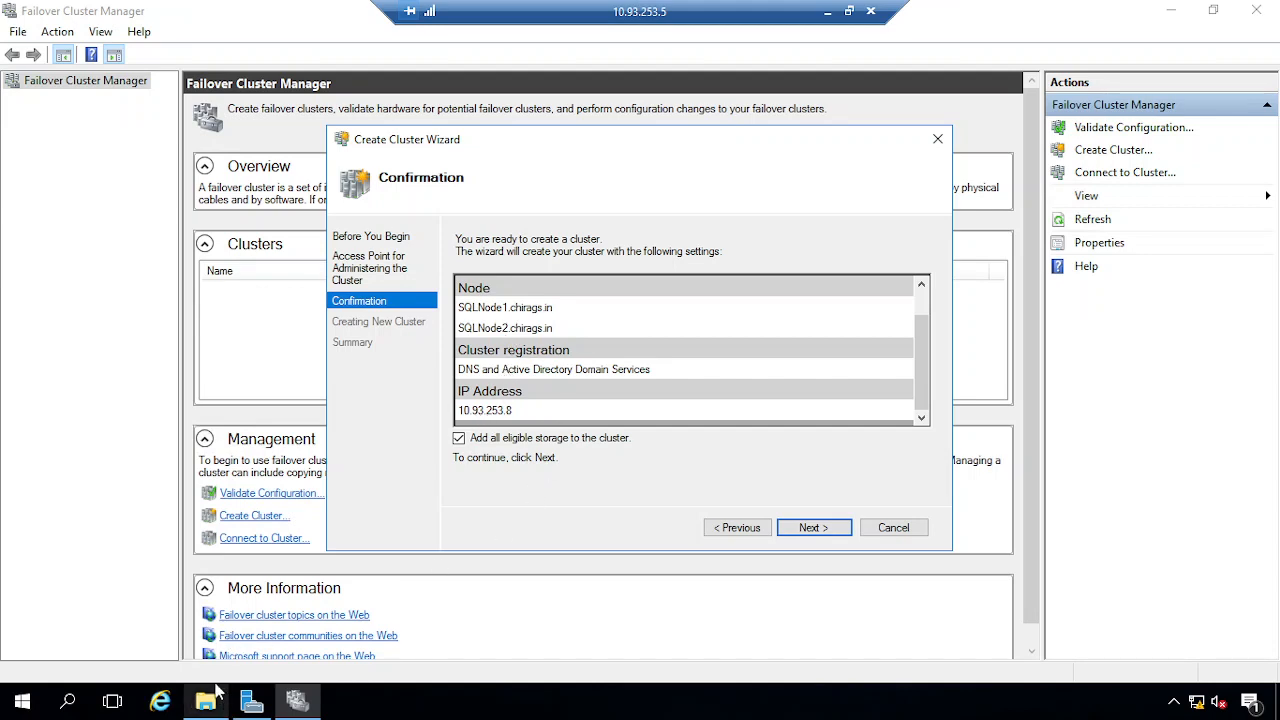
key(super+r)
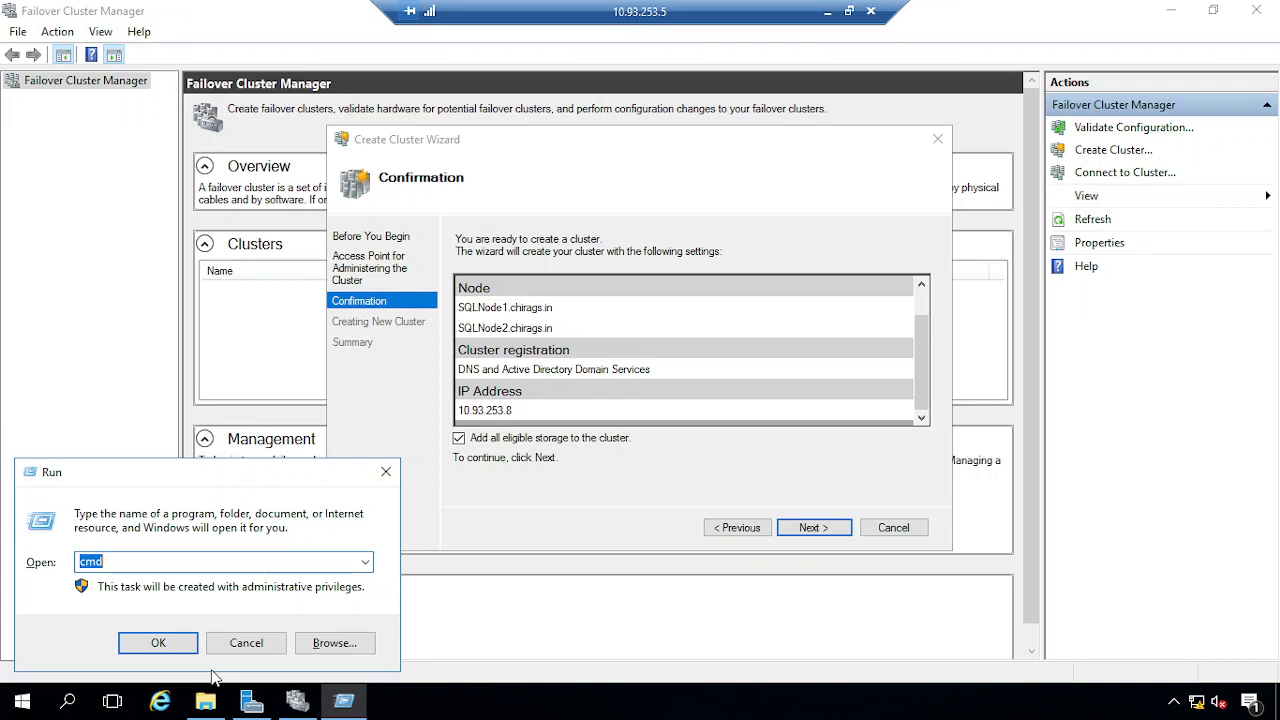
Launch Notepad and write 'SQLAGCLU IP Address 10.93.253.8'
text(notepad)
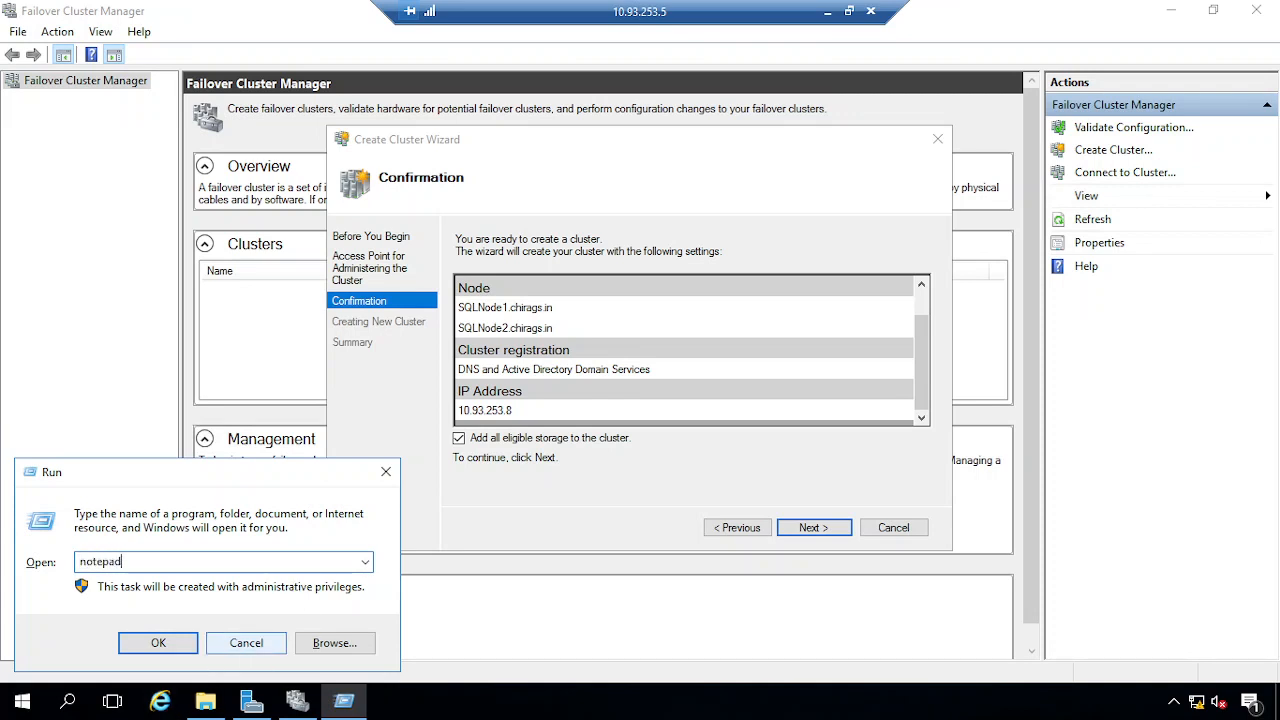
key(Return)
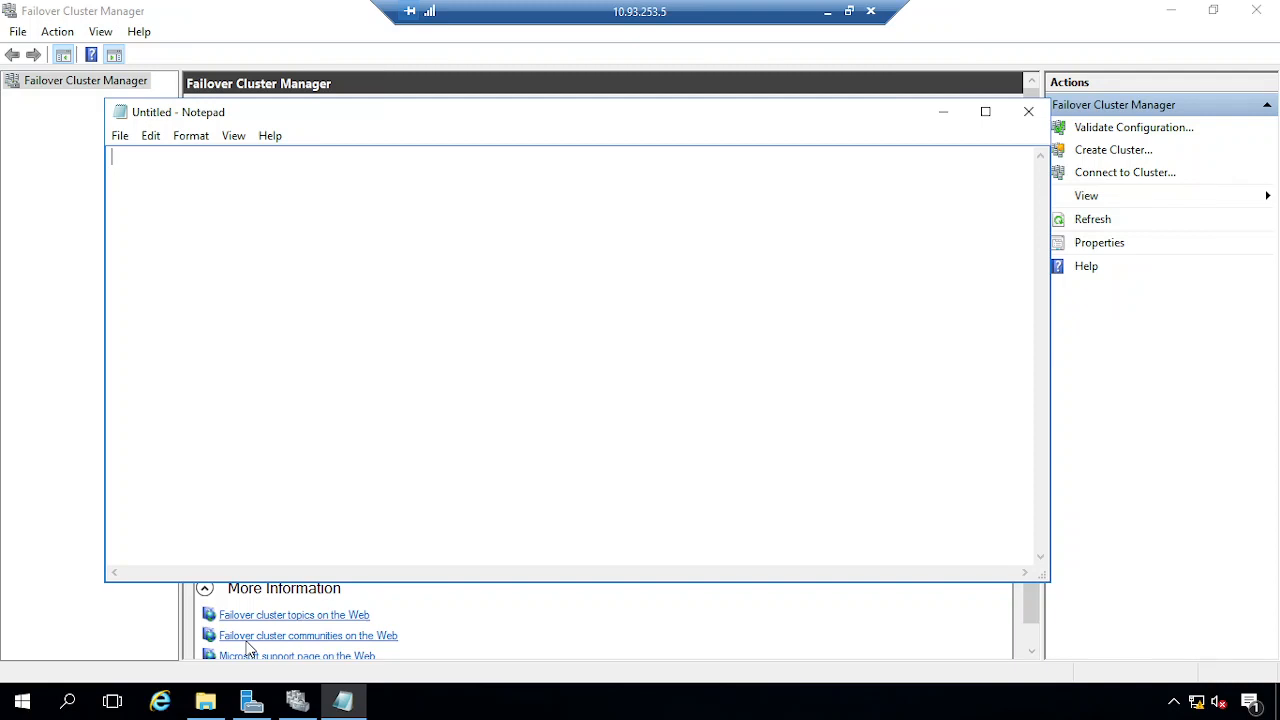
text(SQLAG)
key(BackSpace)
key(BackSpace)
text(P )
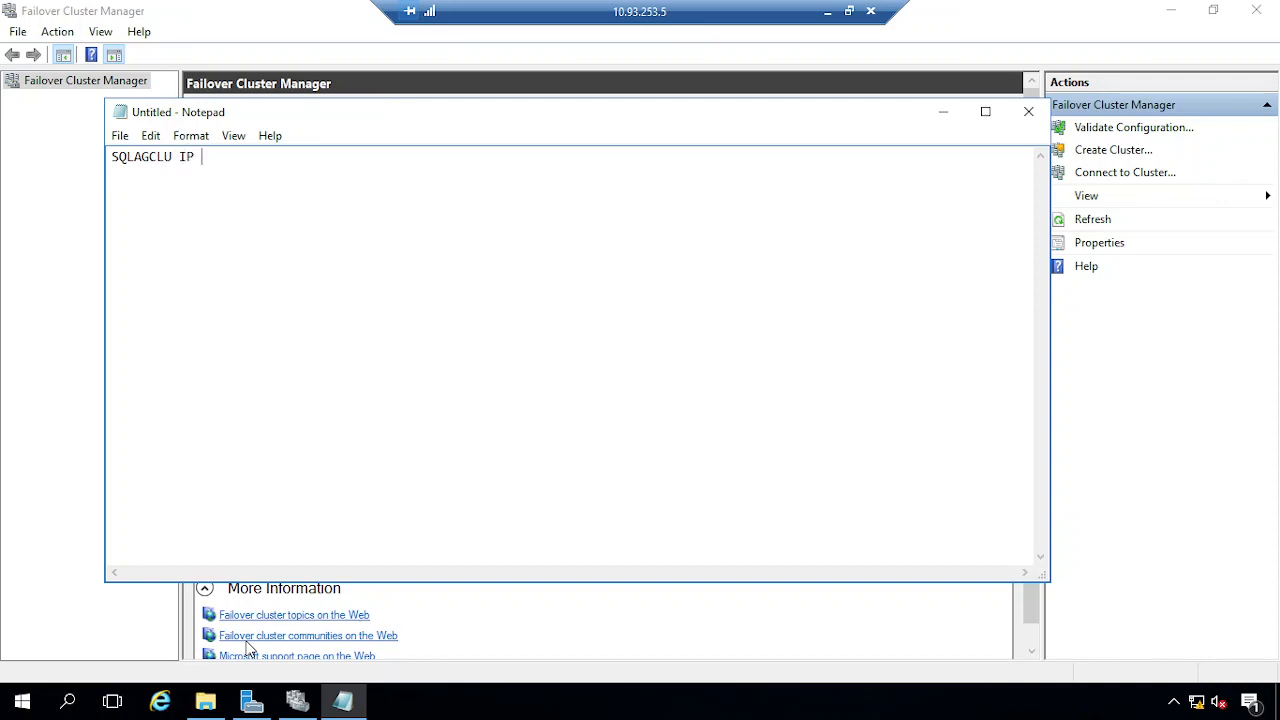
text(Address 10.253.)
key(BackSpace)
key(BackSpace)
key(BackSpace)
text(93.253.8)
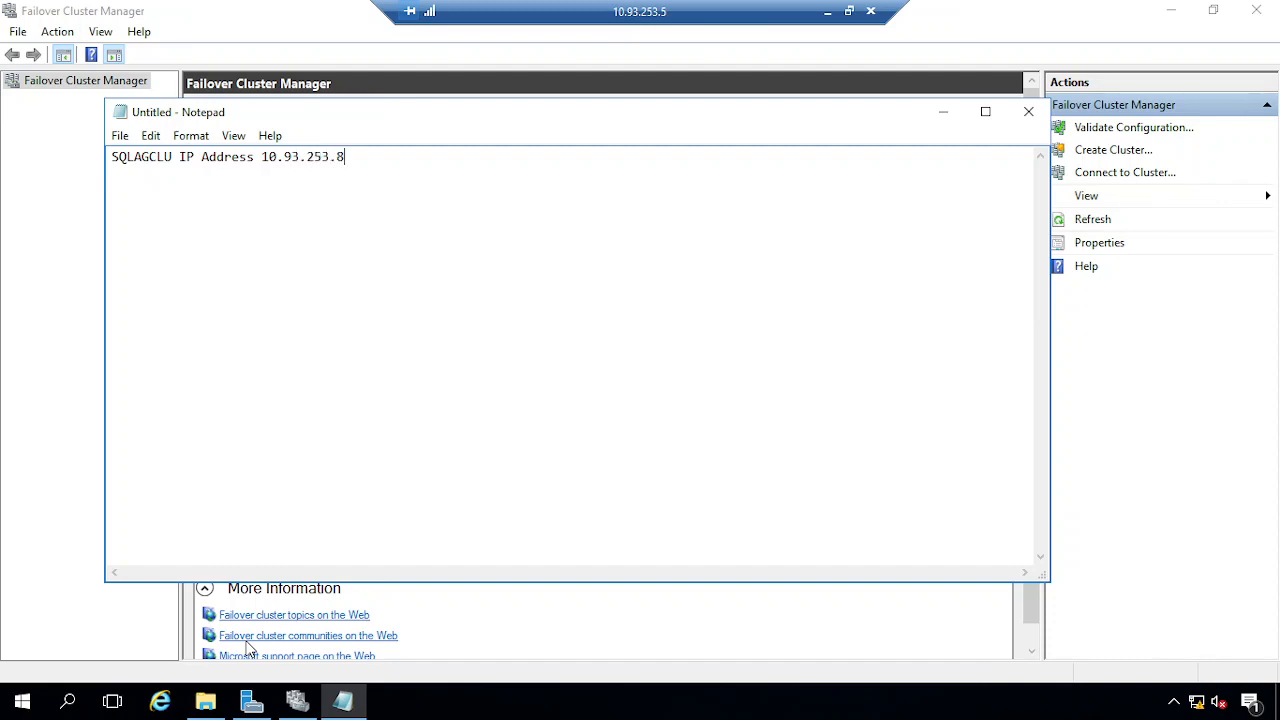
Save the note as 'ip address' and close Notepad
key(ctrl+s)
text(ip)
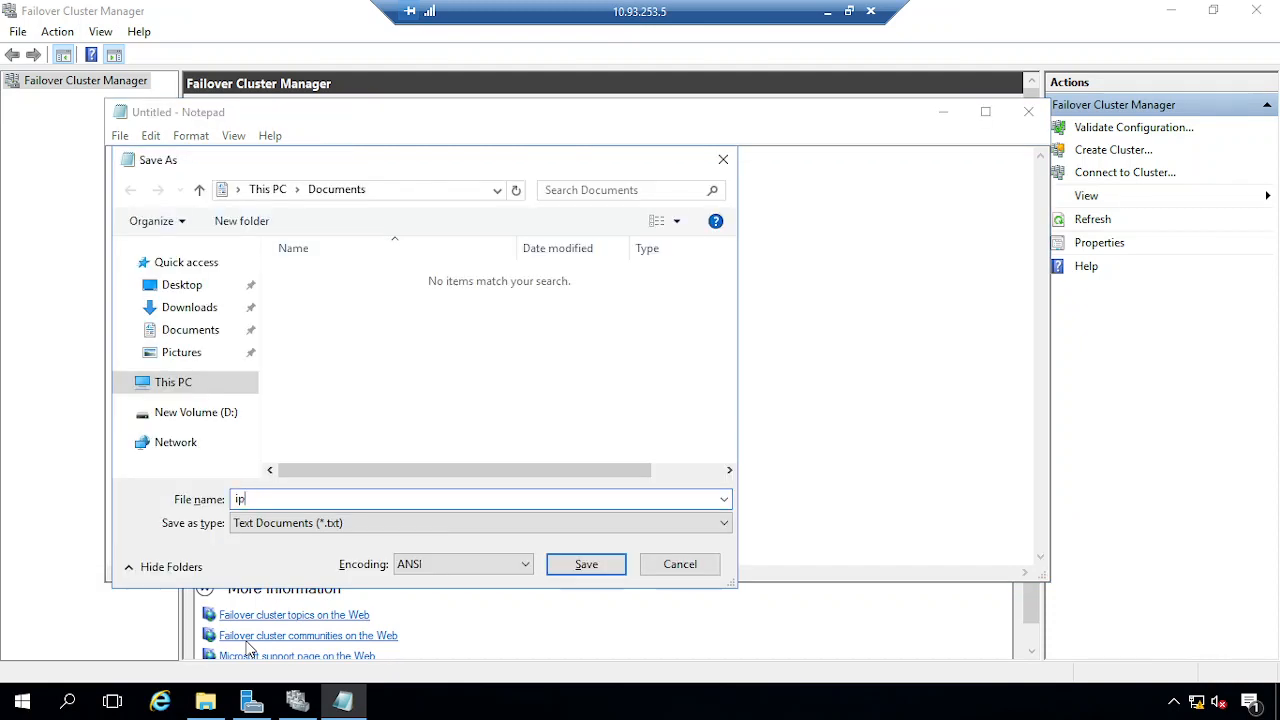
text( address)
key(Return)
click(1029, 112)
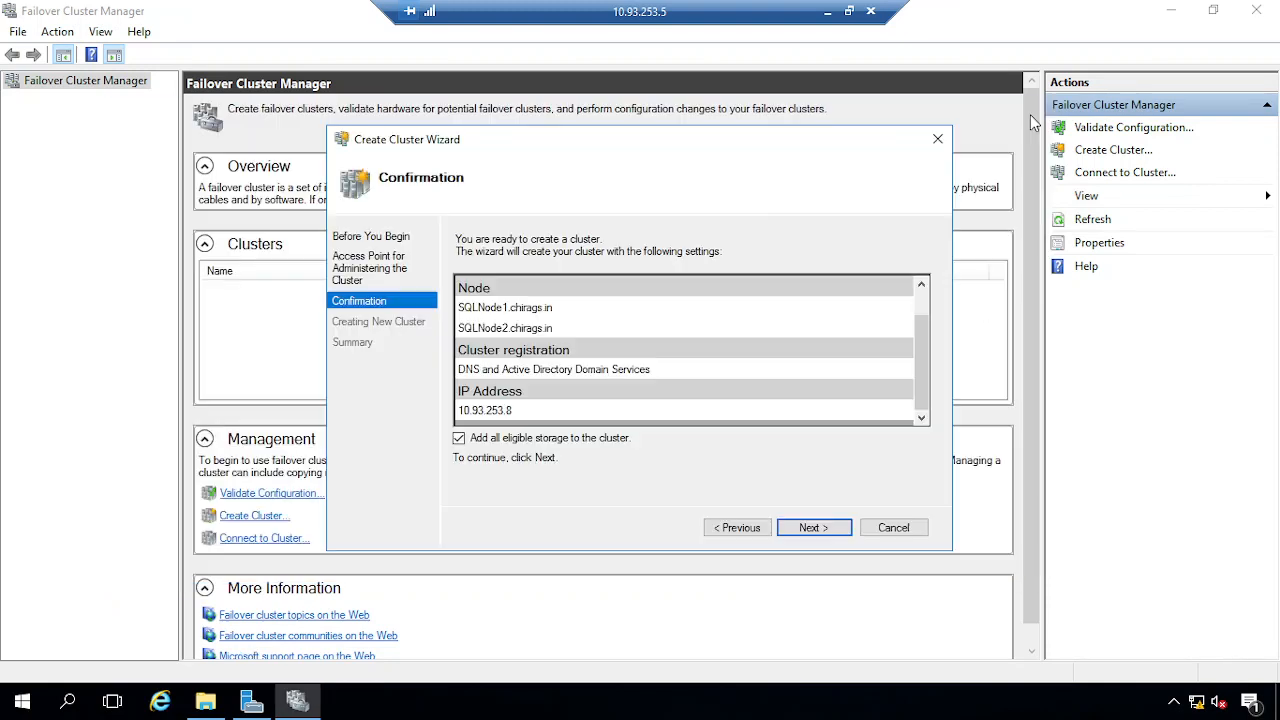
Confirm creation of cluster SQLAGCLU, then minimize the remote desktop session
click(816, 527)
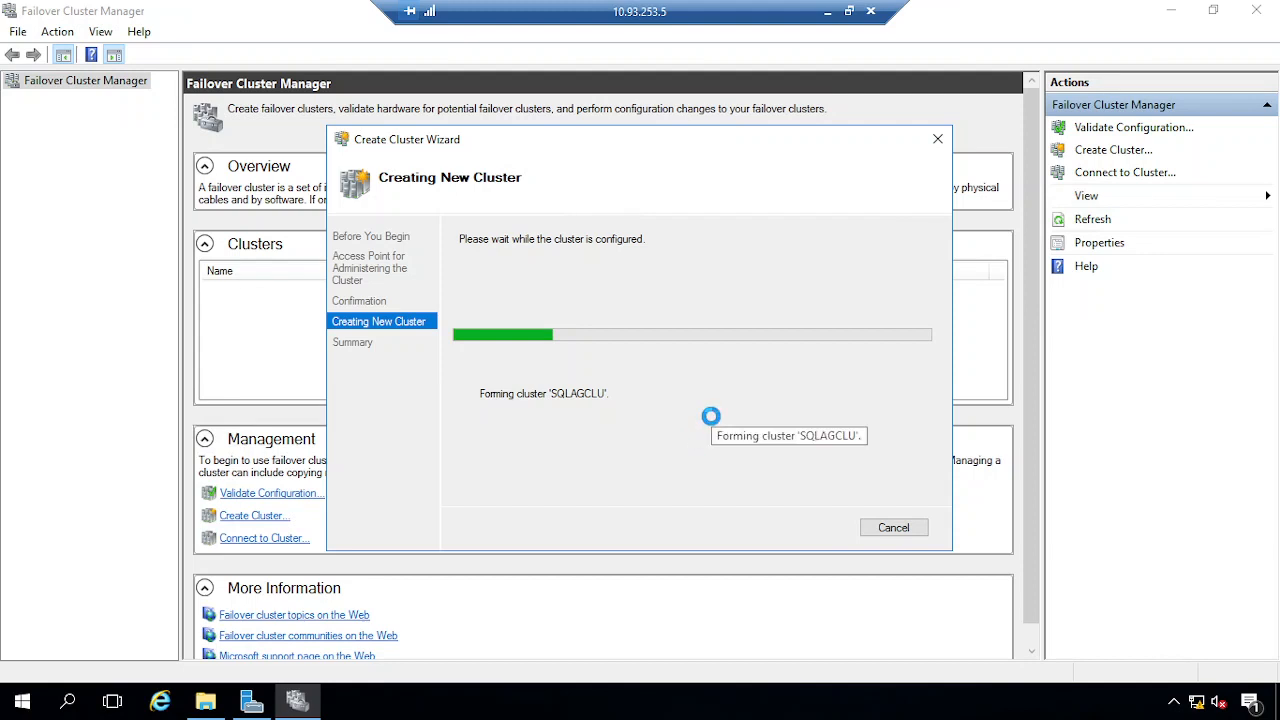
click(827, 11)
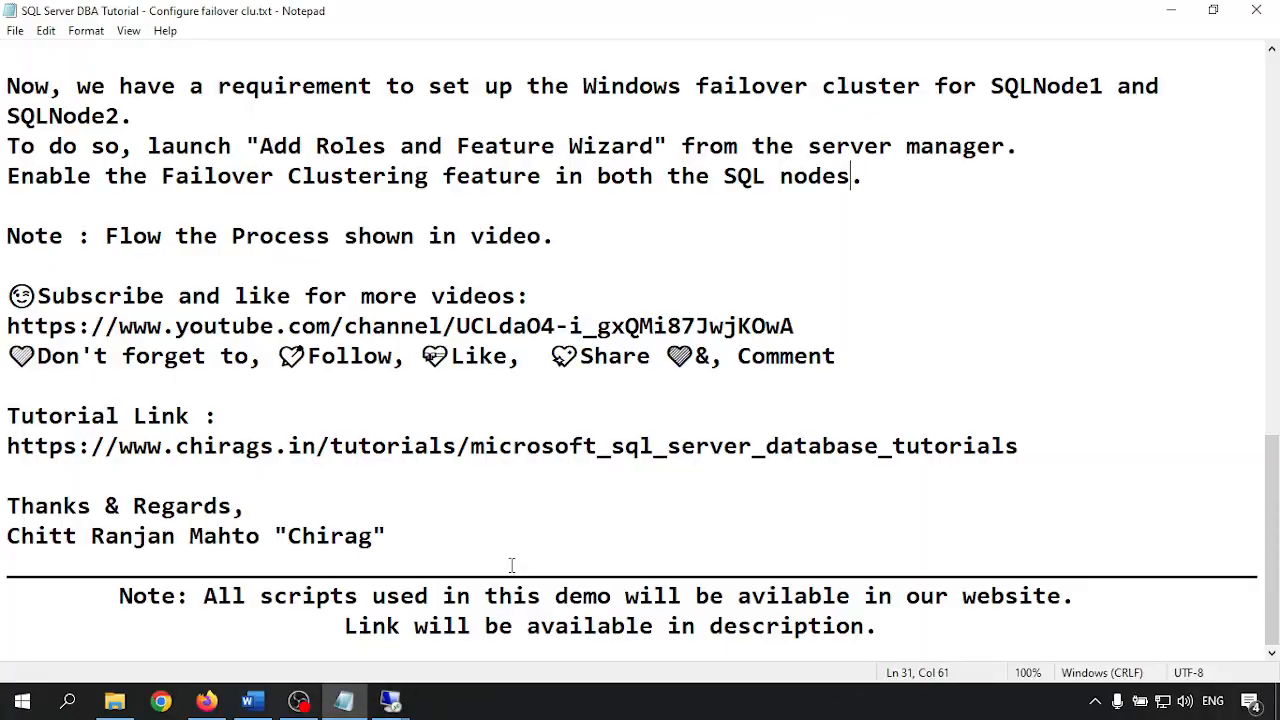
On the 10.93.253.6 session, close the failed validation summary and minimize the window
mouse_move(391, 705)
click(563, 614)
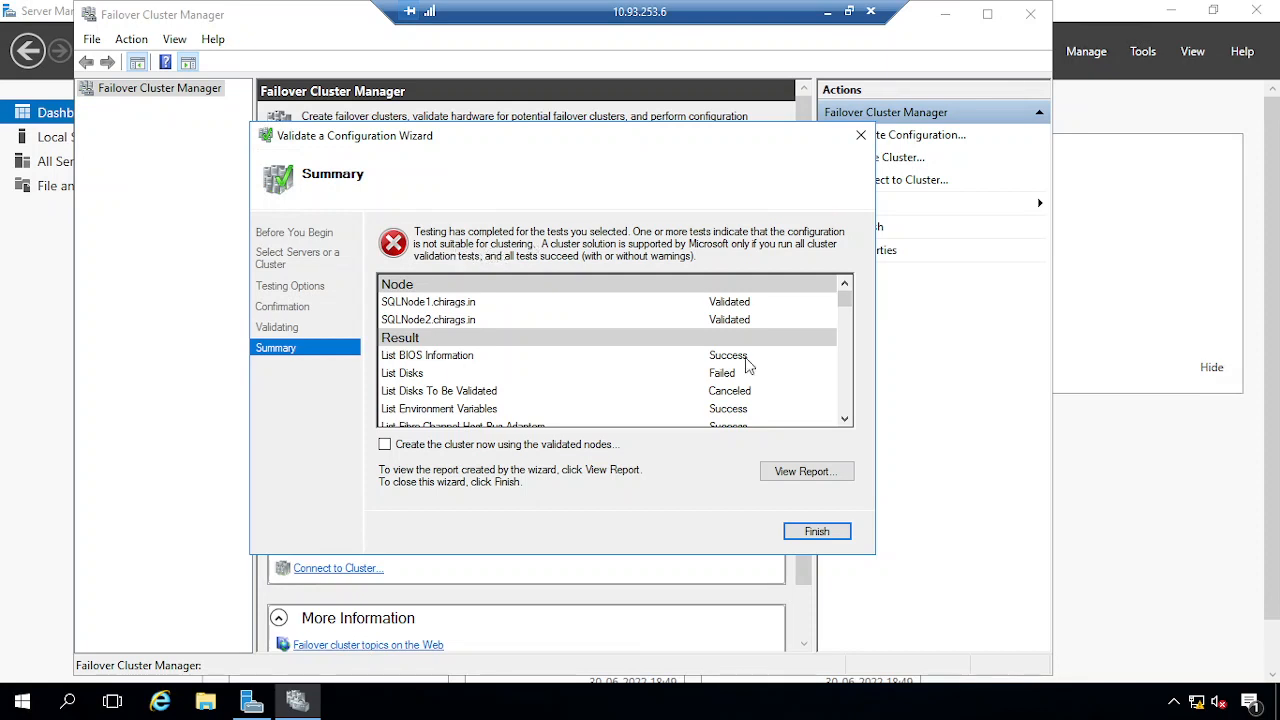
click(860, 135)
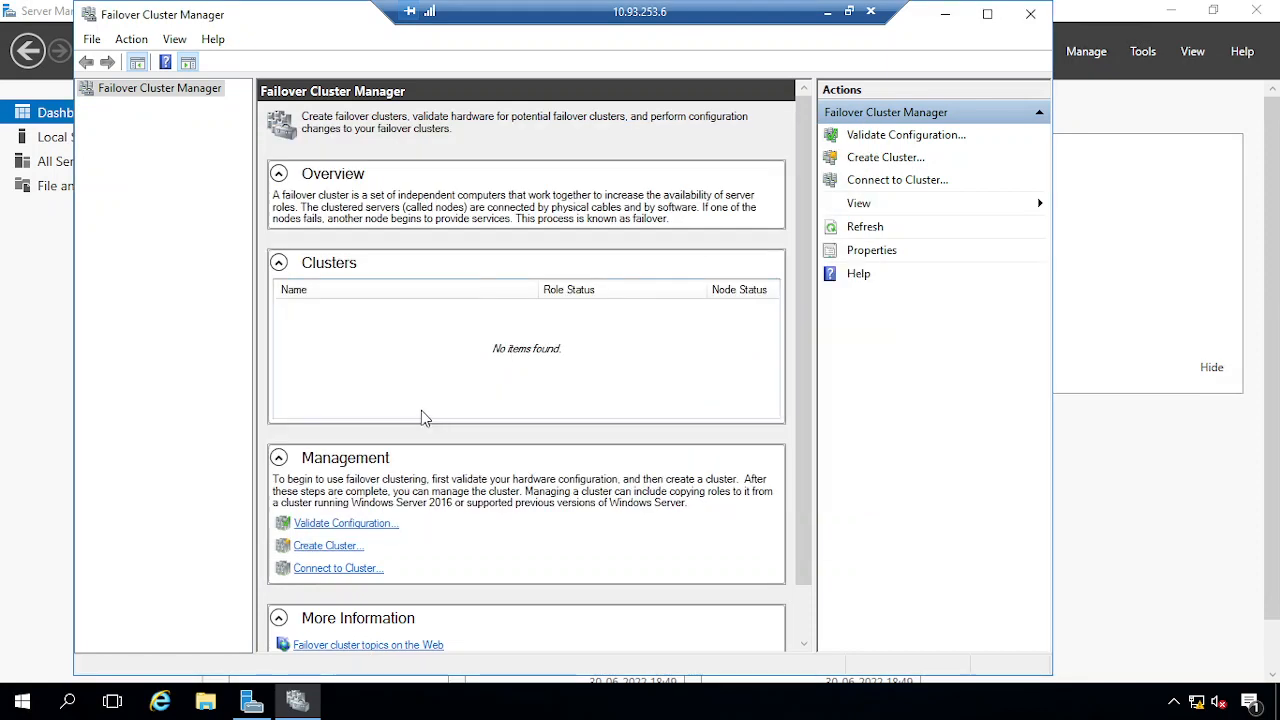
click(828, 12)
Return to the 10.93.253.5 session and close the successful SQLAGCLU creation summary
click(390, 701)
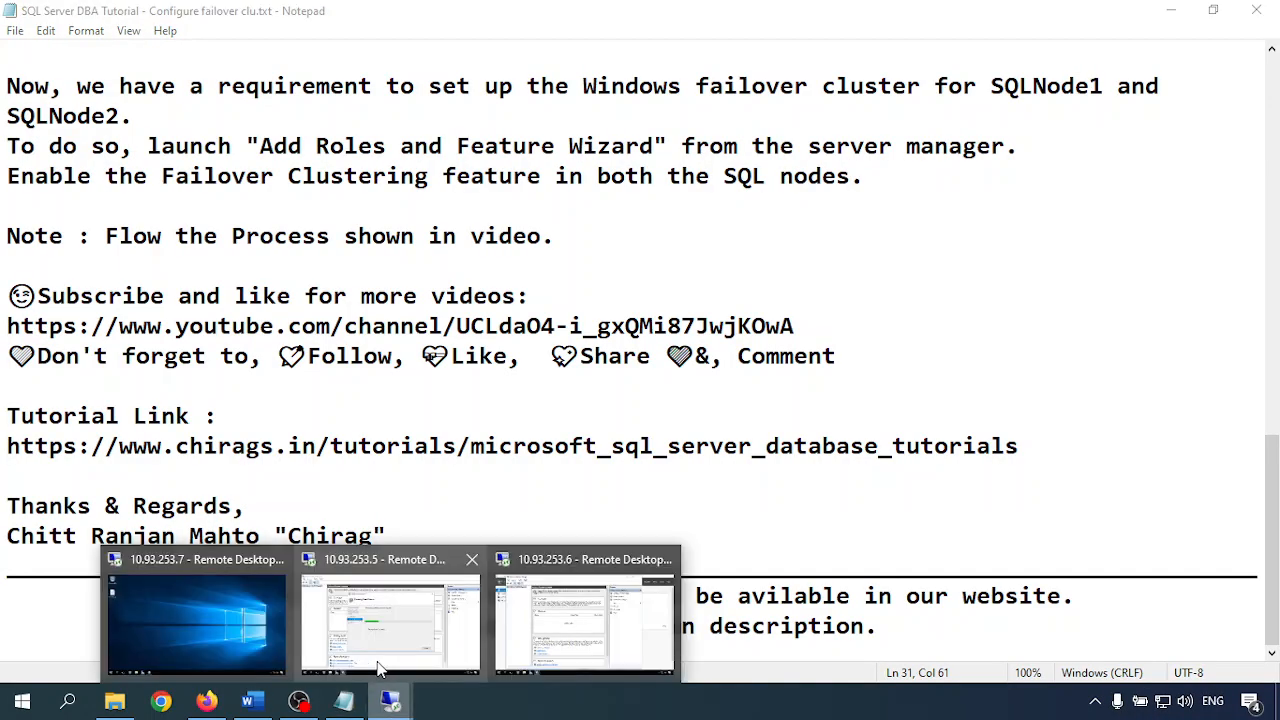
click(376, 628)
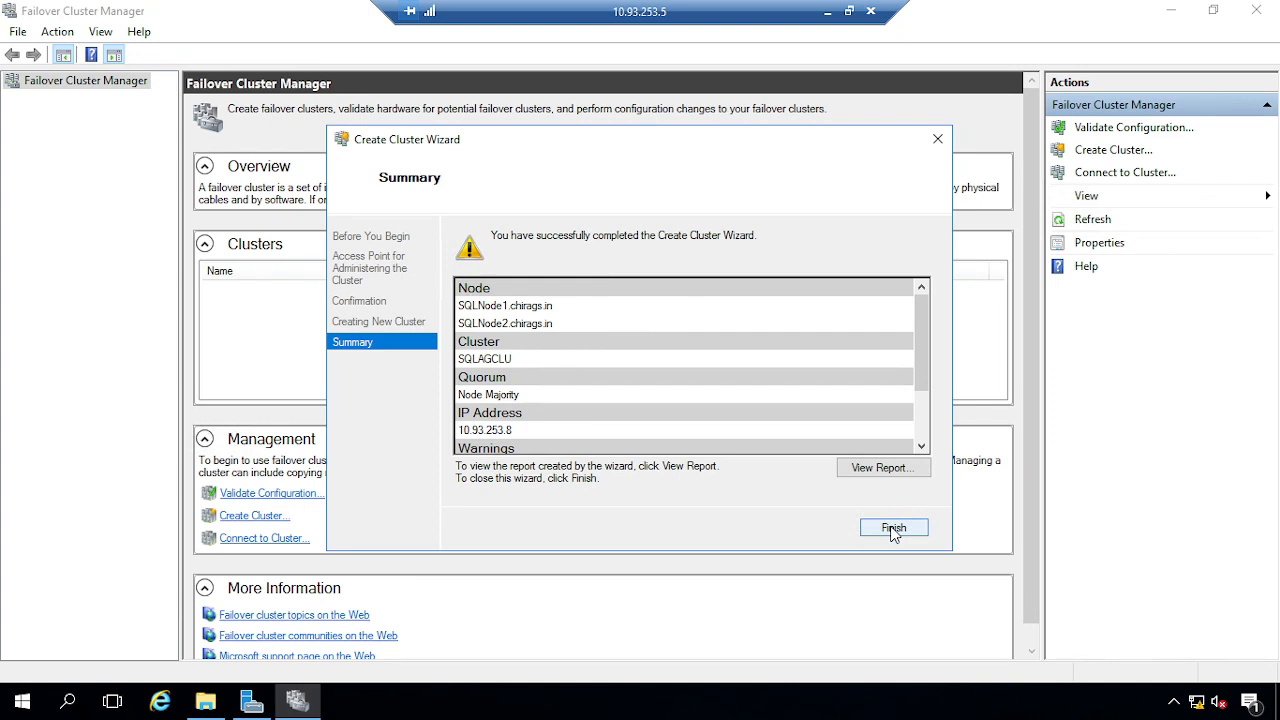
click(894, 529)
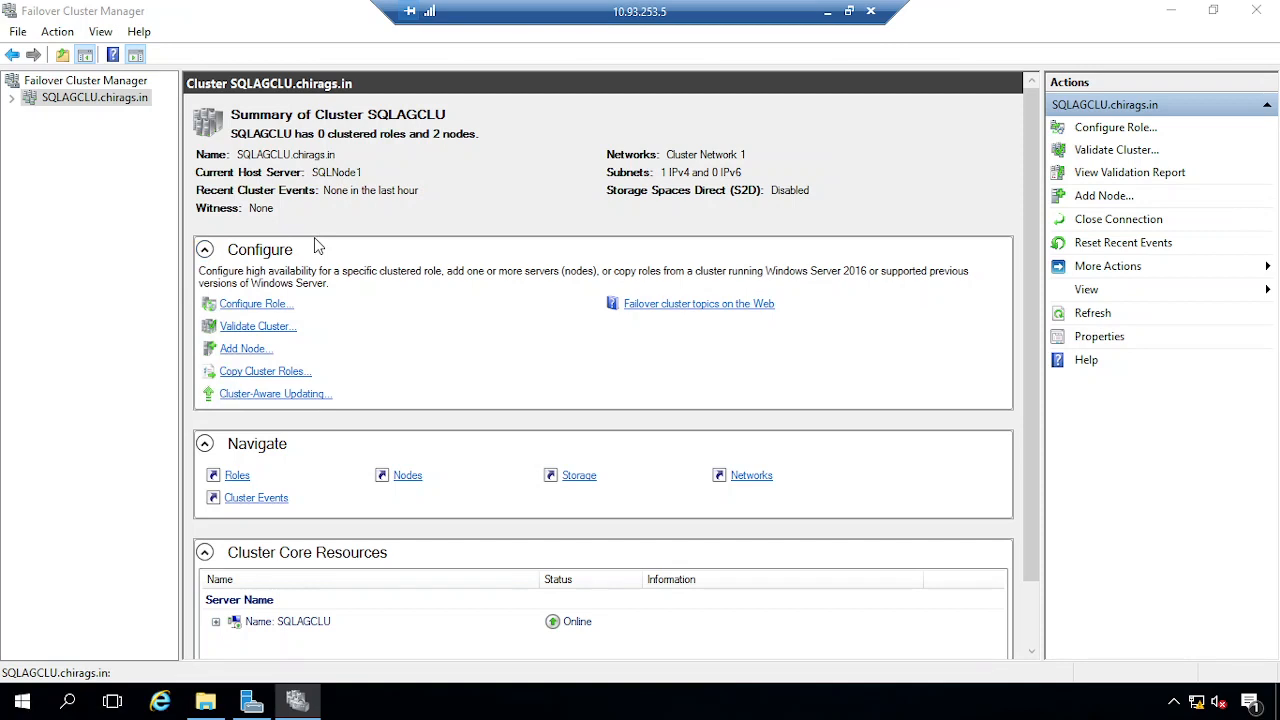
Expand SQLAGCLU, confirm SQLNode1 and SQLNode2 are Up, and launch Configure Role from Roles
click(12, 97)
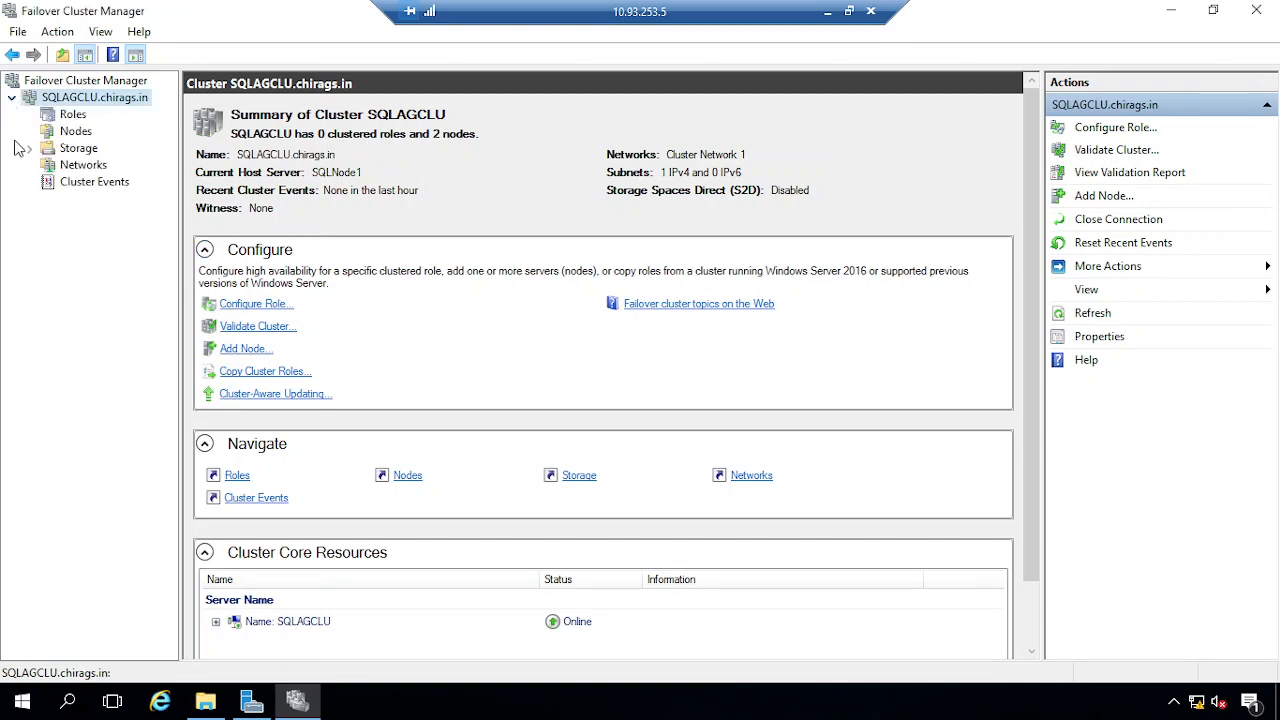
click(77, 134)
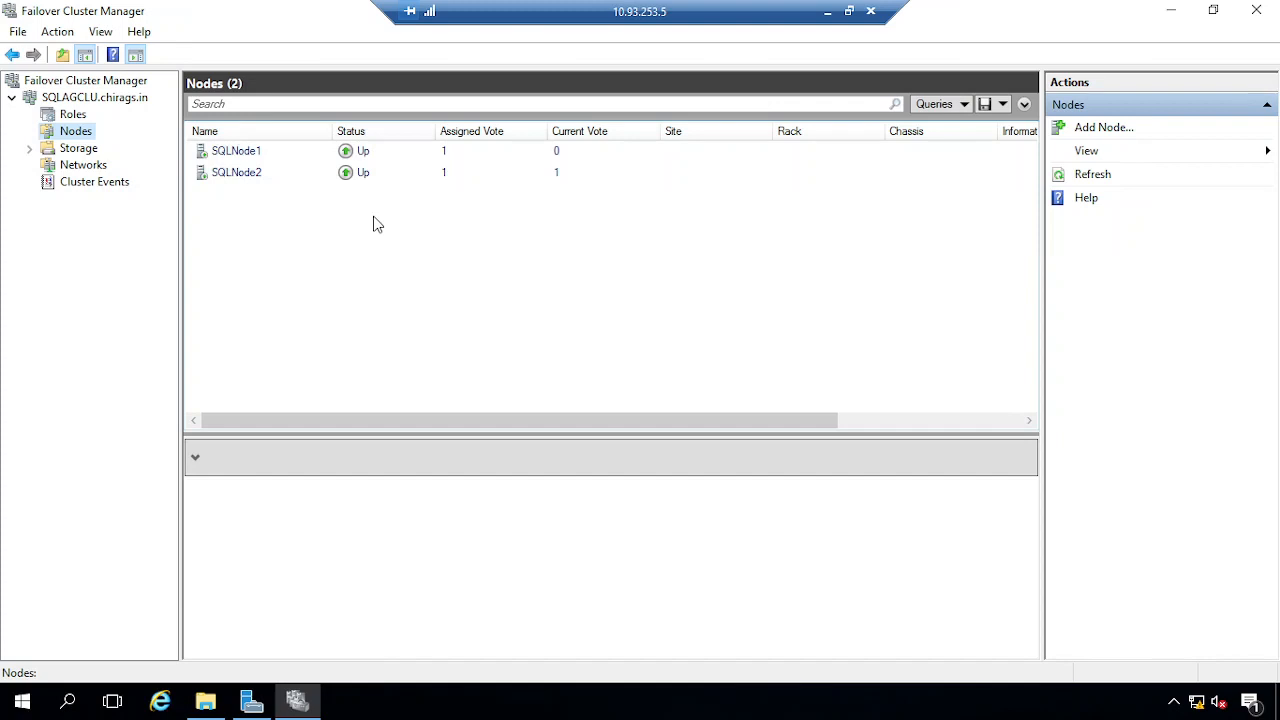
click(72, 116)
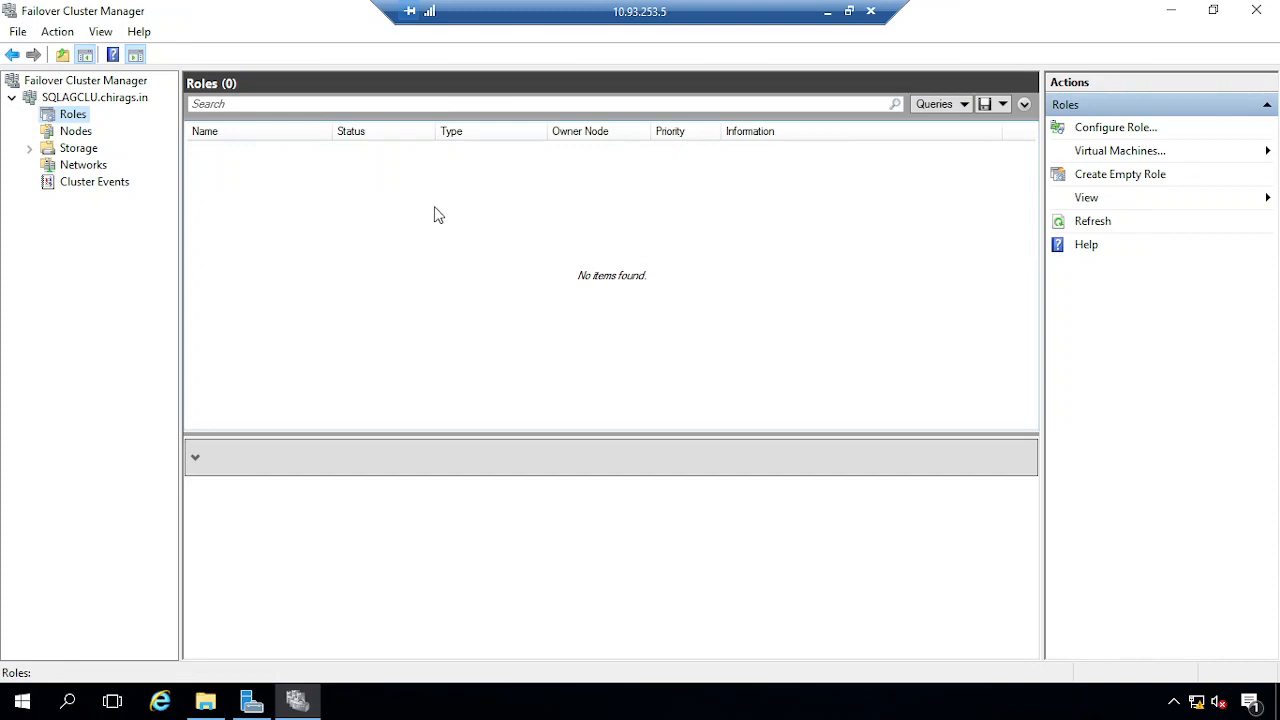
click(1110, 133)
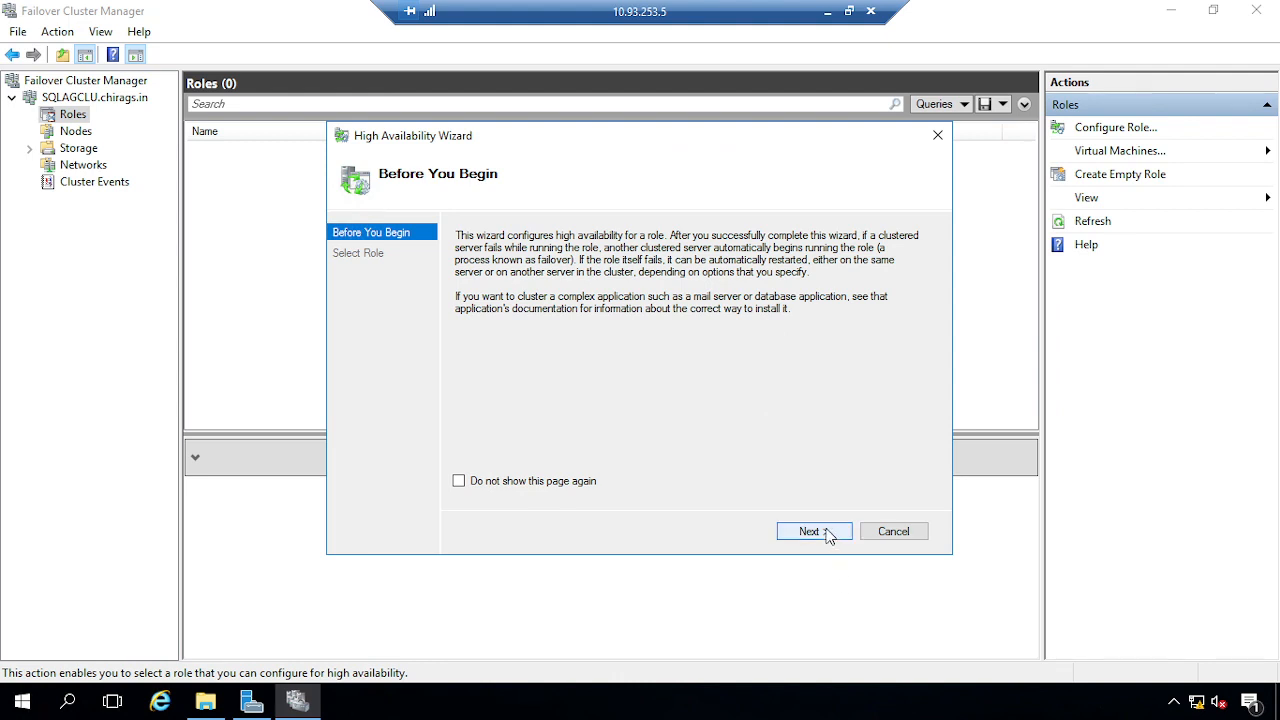
Cancel the High Availability Wizard and minimize Failover Cluster Manager
click(893, 531)
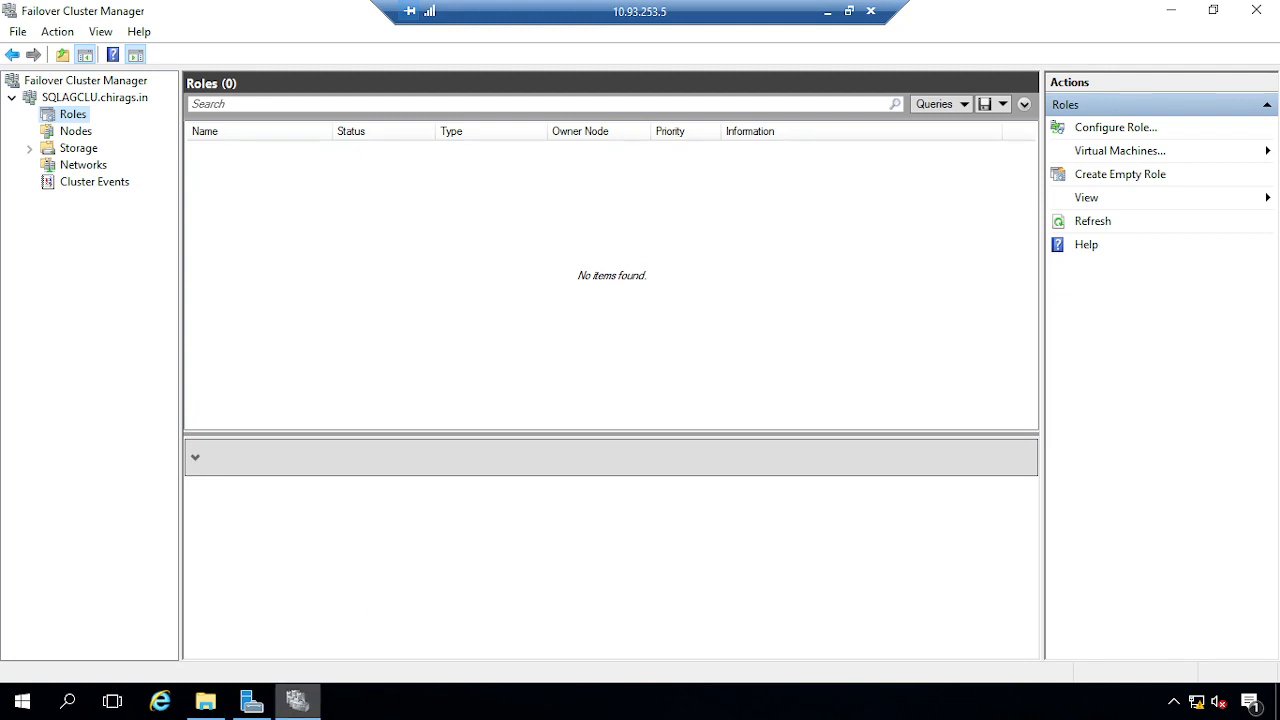
click(1171, 10)
Start Add Roles and Features as a role-based installation on SQLNode1, reaching the server roles list
click(500, 232)
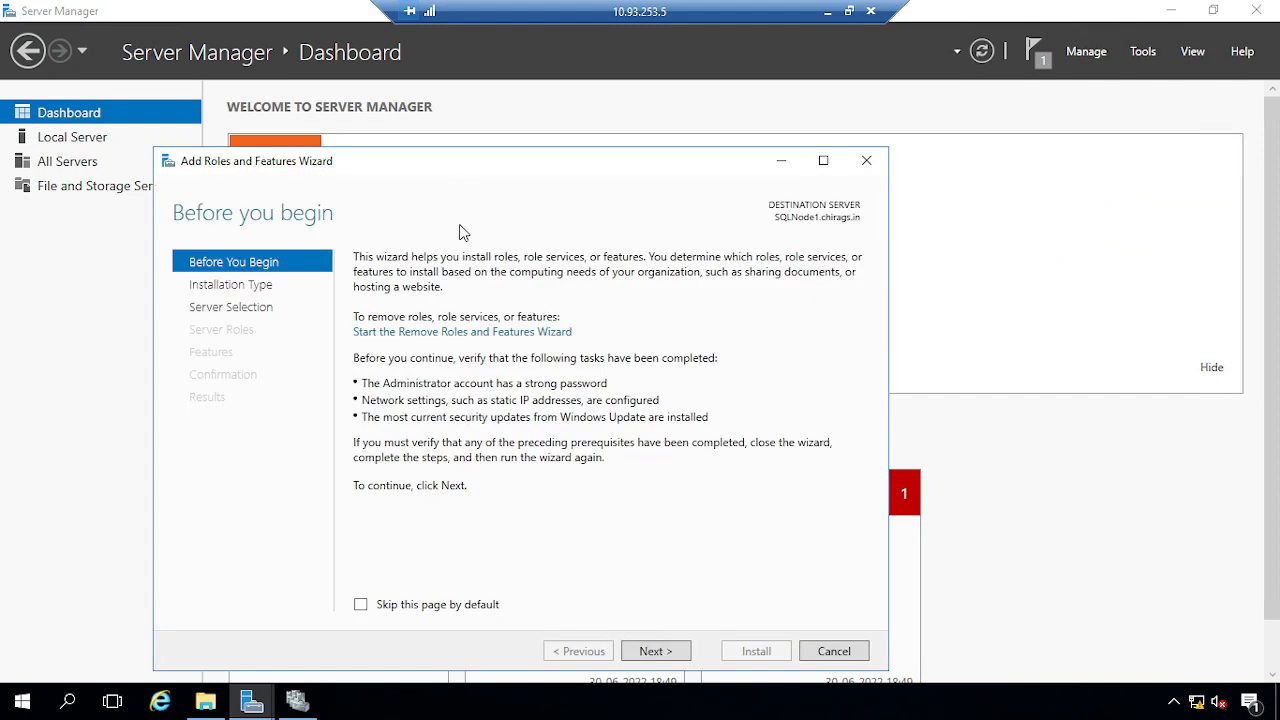
click(656, 655)
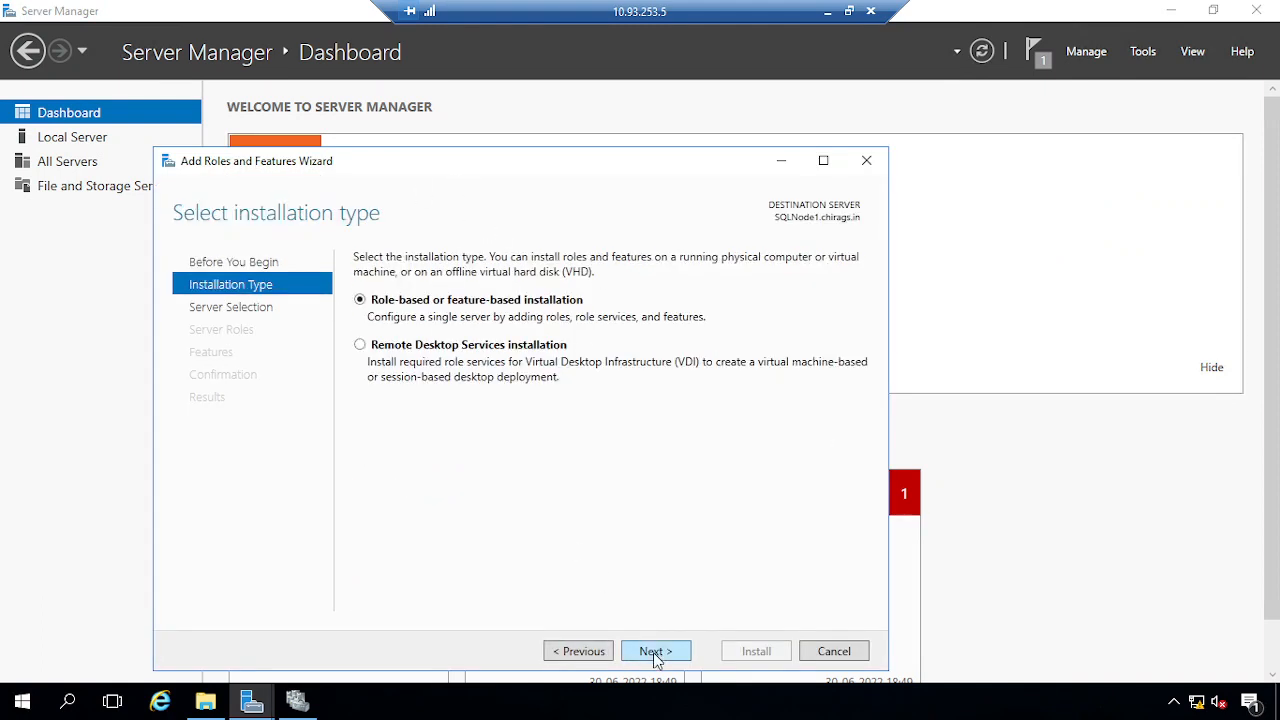
click(663, 658)
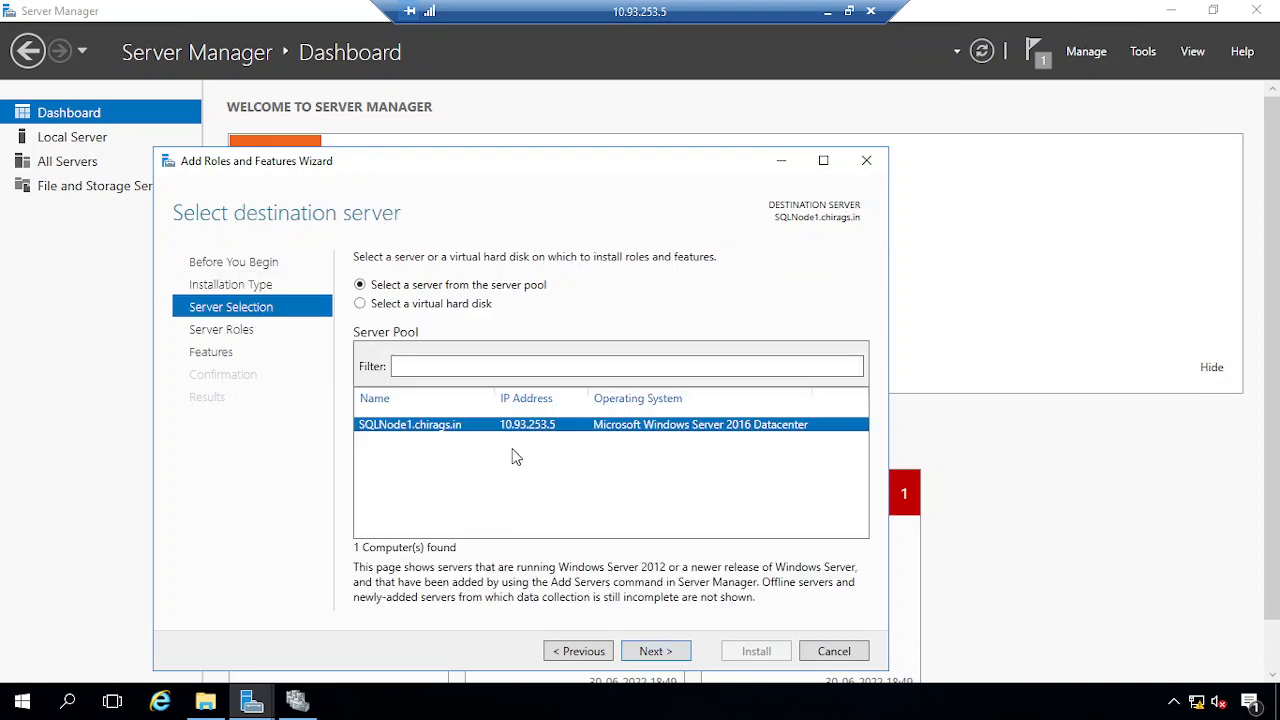
click(669, 660)
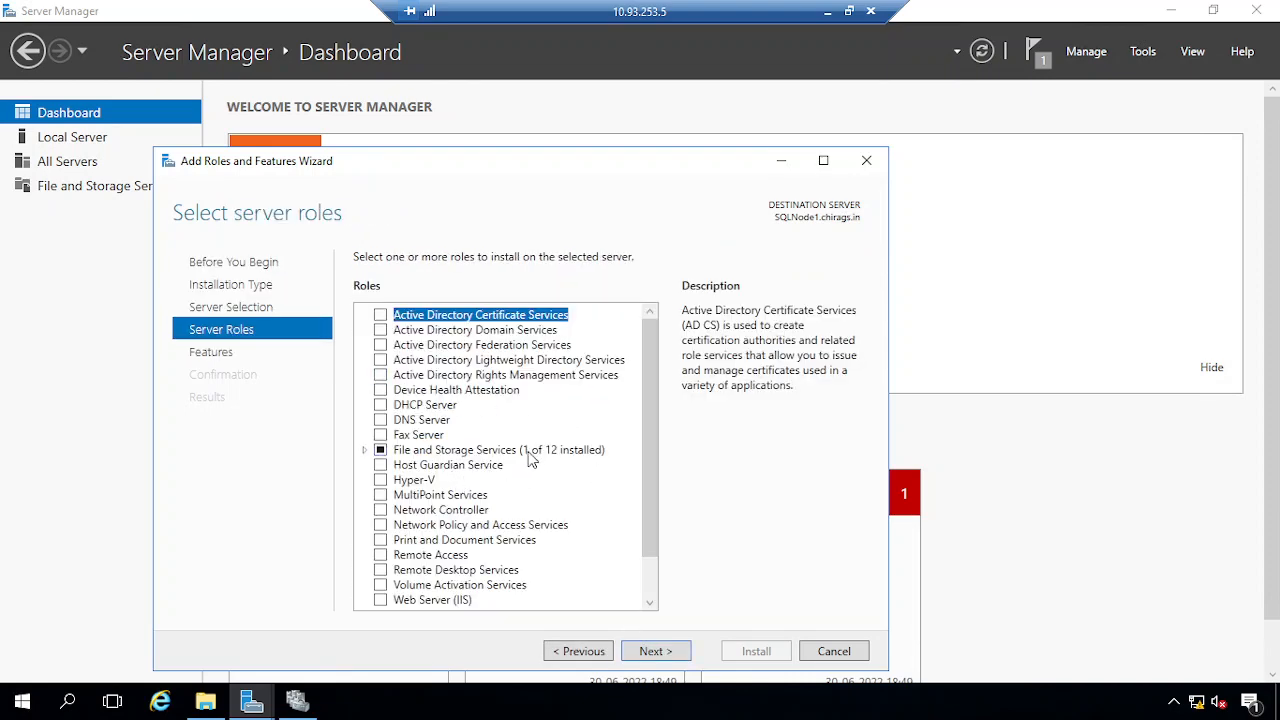
scroll(500, 523, down, 1)
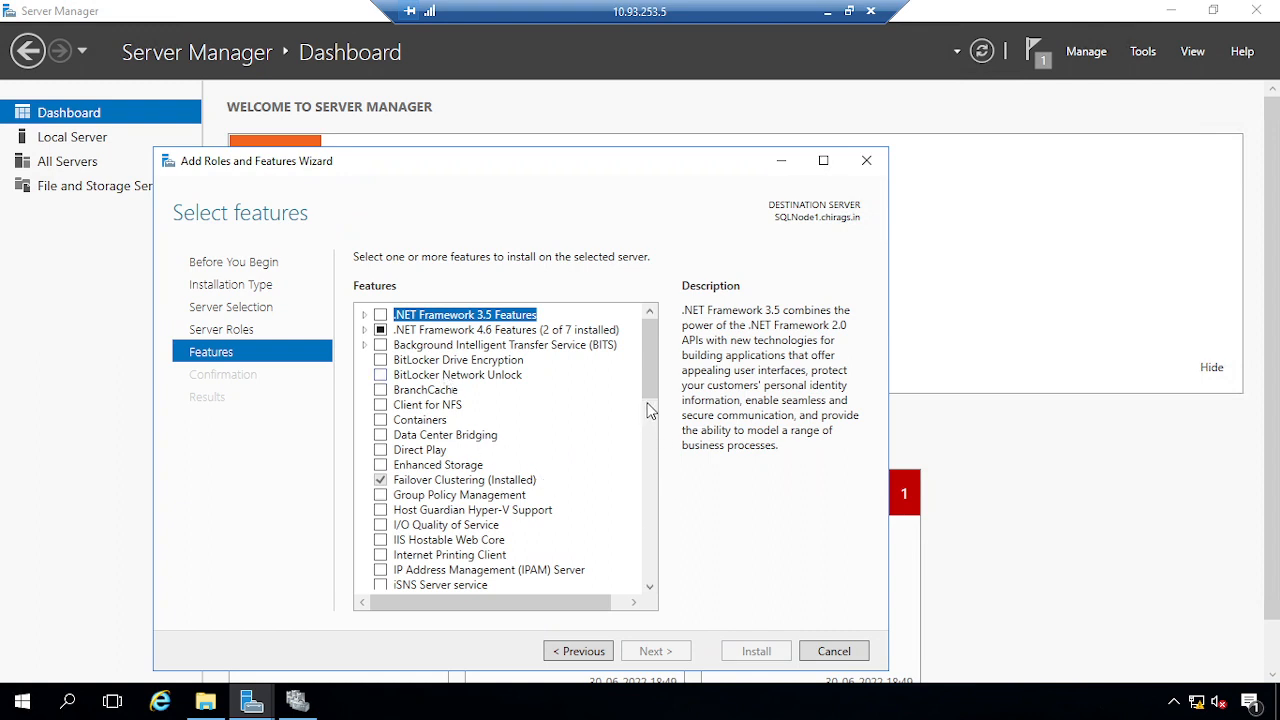
drag(650, 390, 663, 586)
click(585, 655)
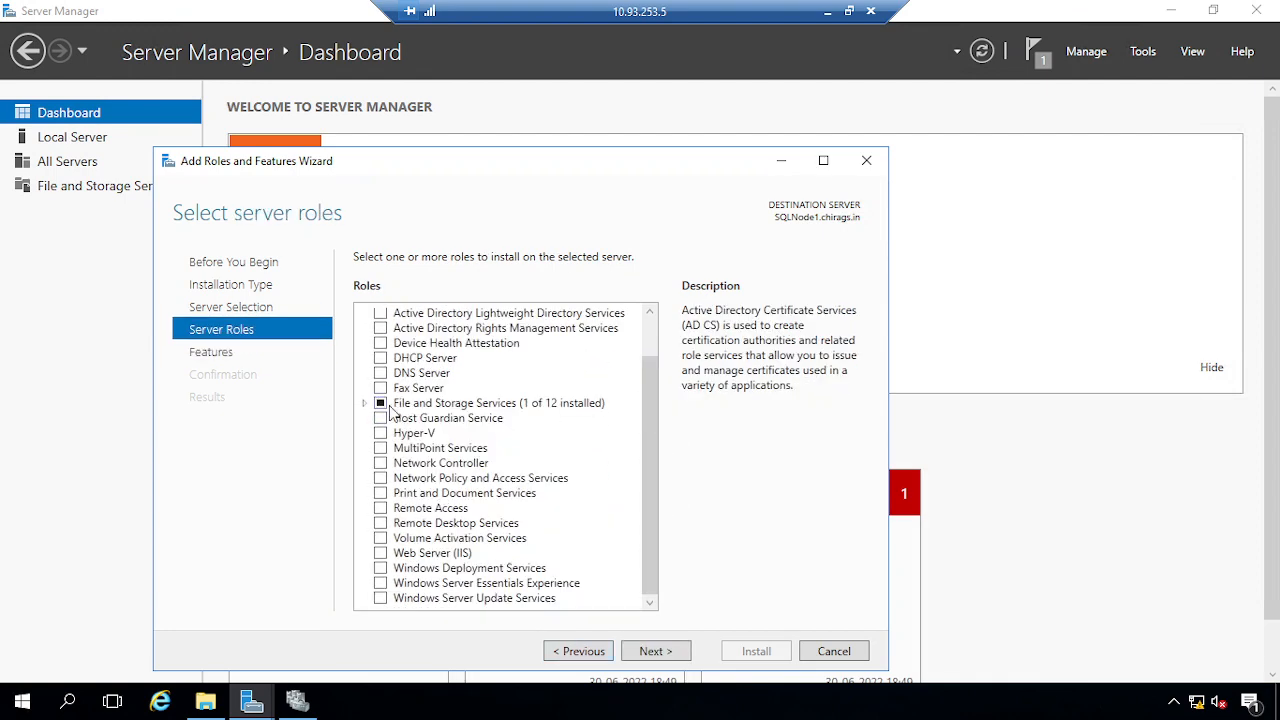
Select iSCSI Target Server with its required File Server and continue to confirmation with automatic restart
click(364, 403)
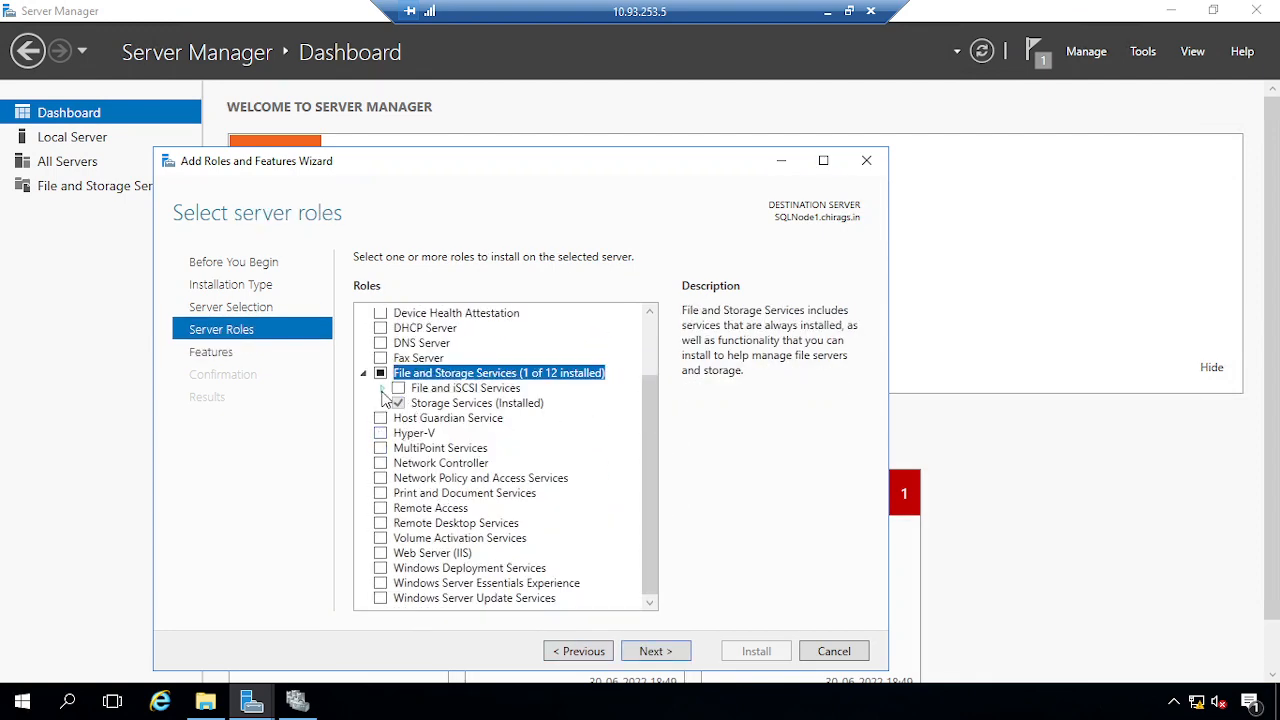
click(383, 390)
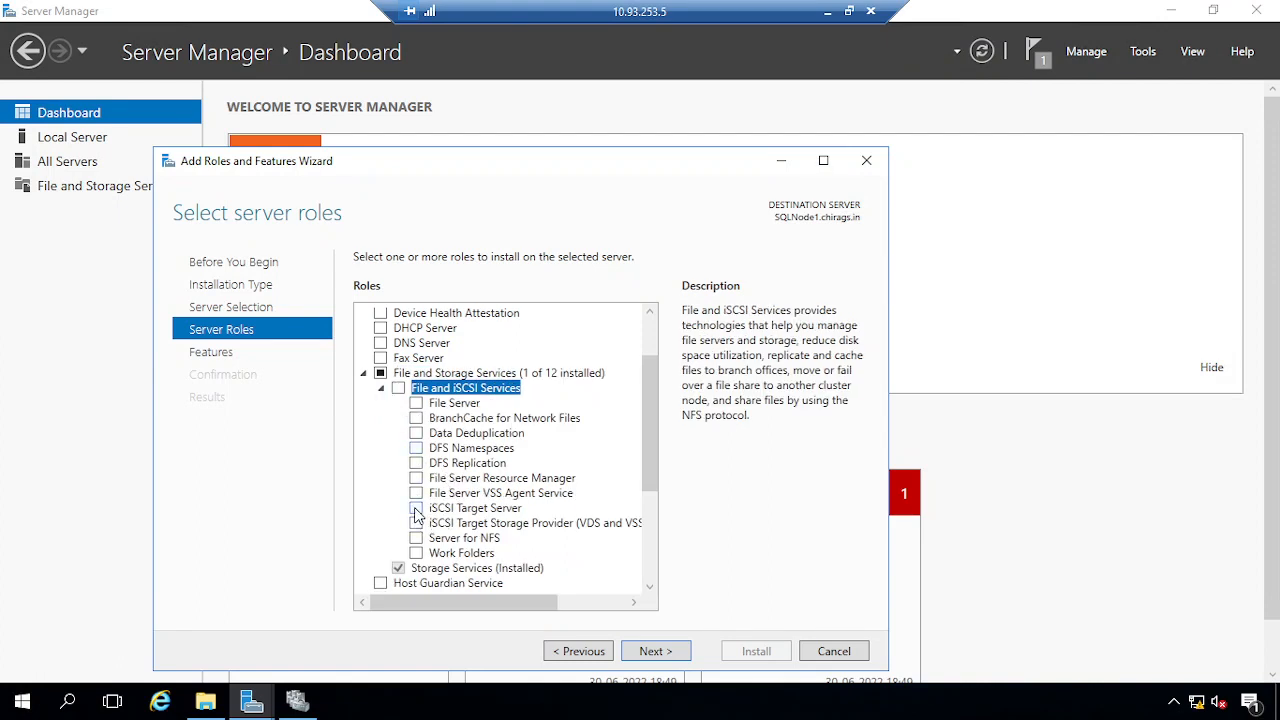
click(416, 511)
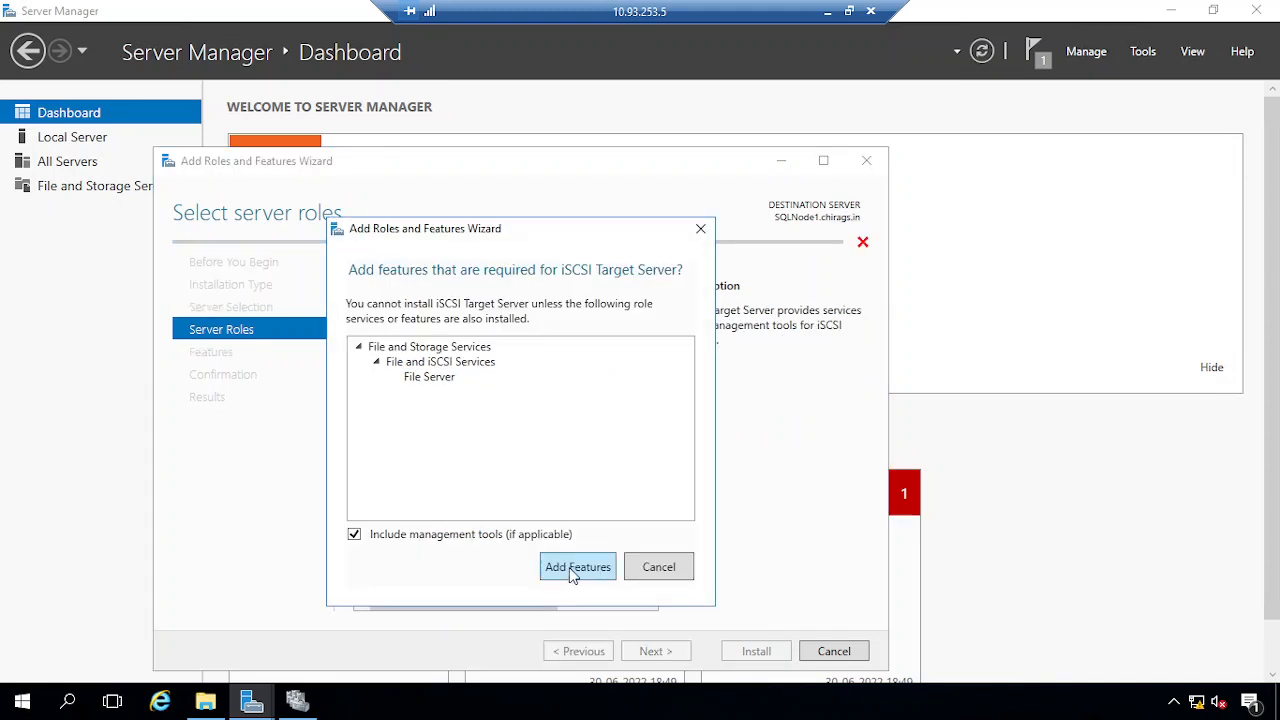
click(575, 567)
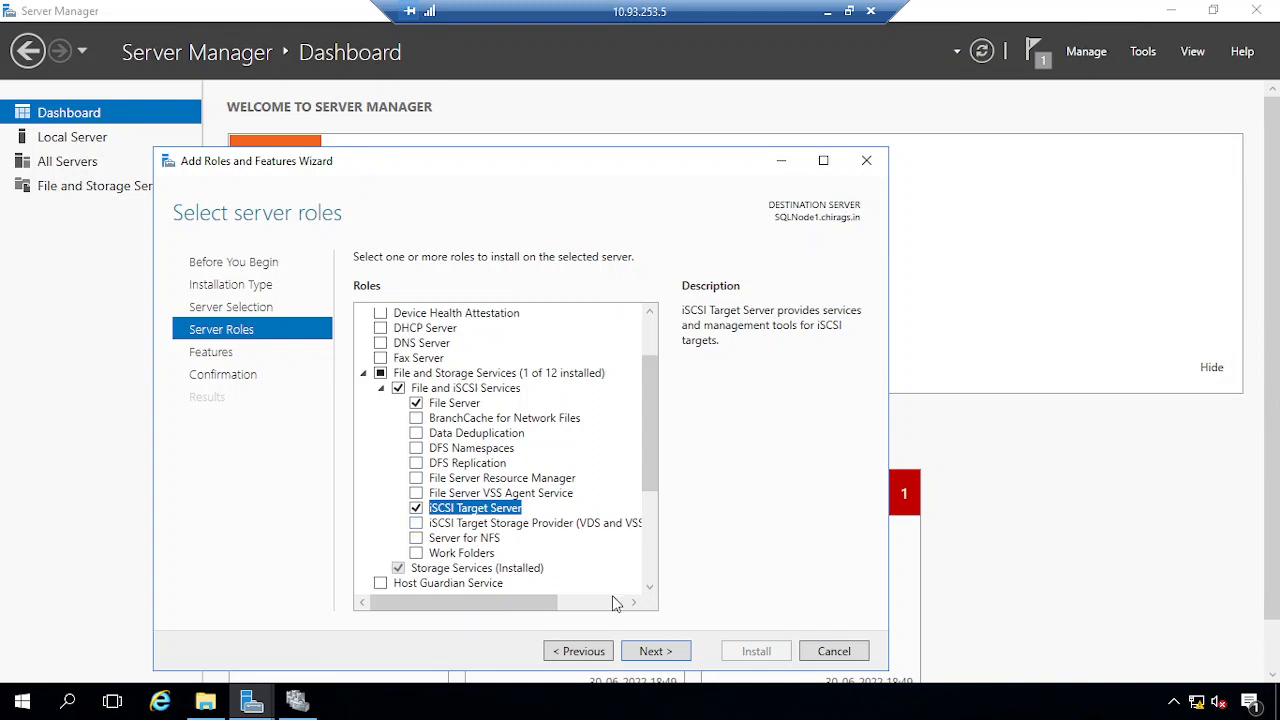
click(670, 655)
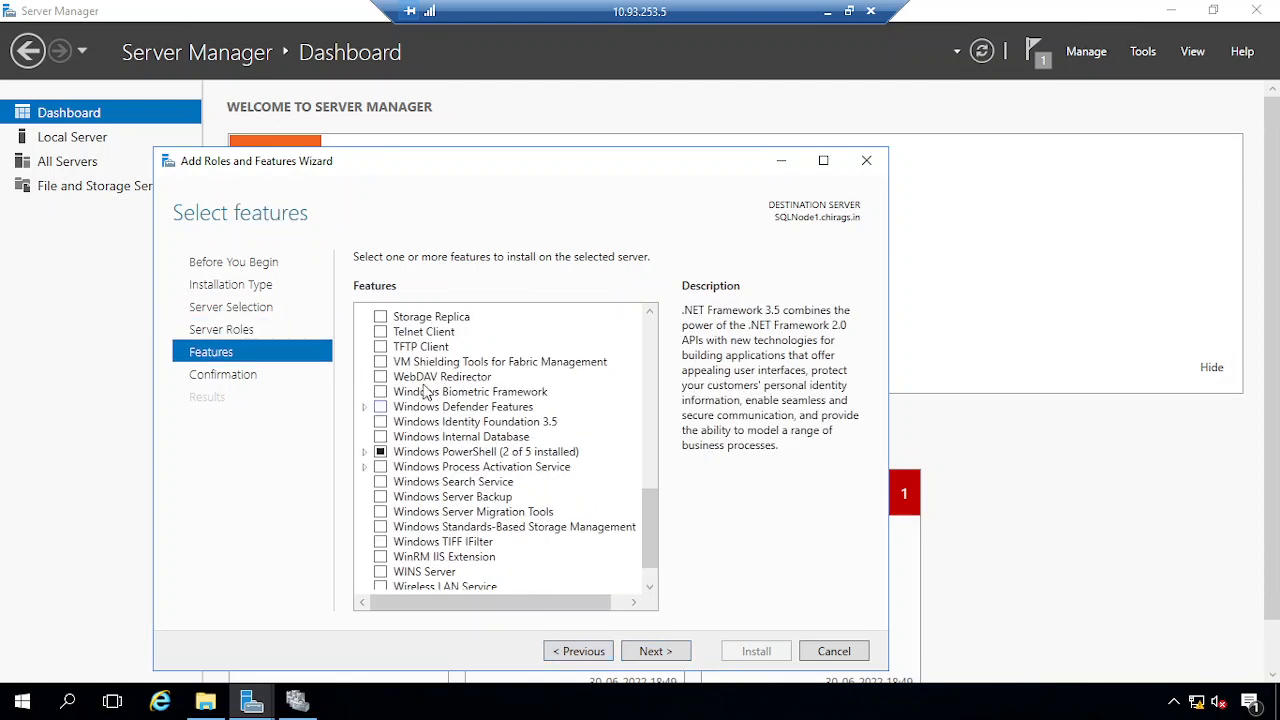
click(666, 655)
click(432, 287)
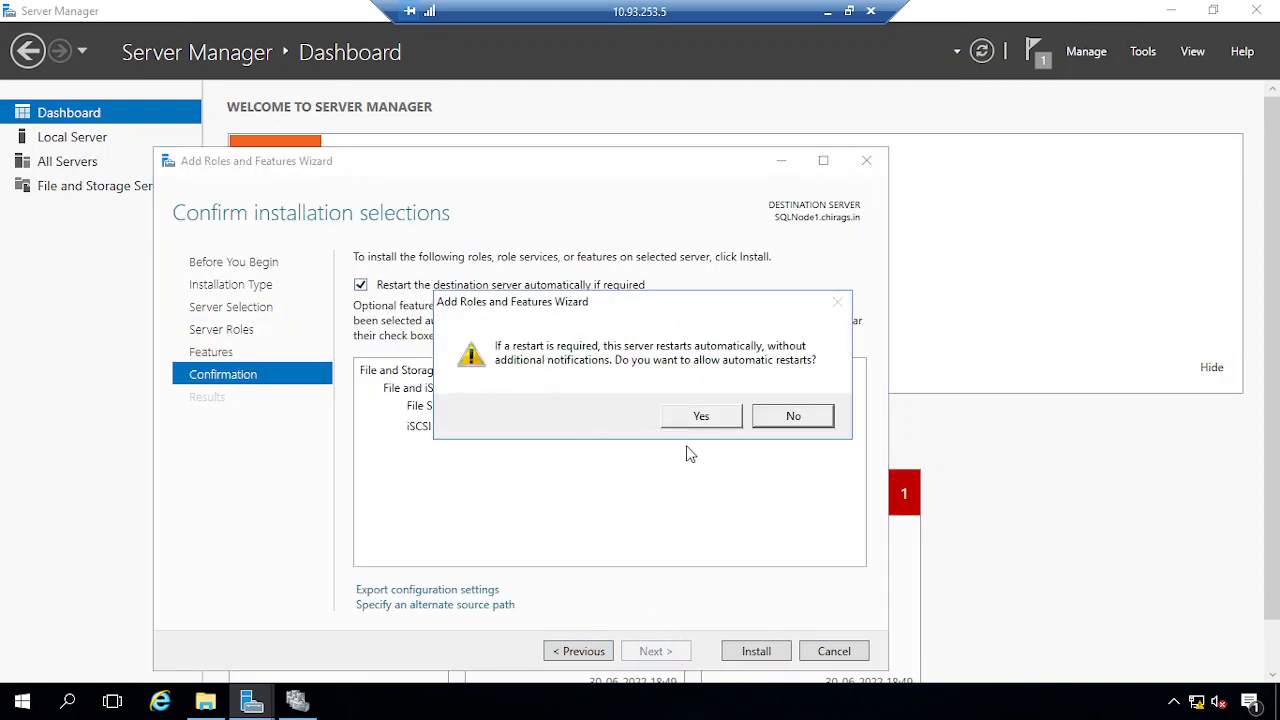
Accept automatic restarts, install File Server and iSCSI Target Server on SQLNode1, then close the wizard
click(694, 424)
click(758, 652)
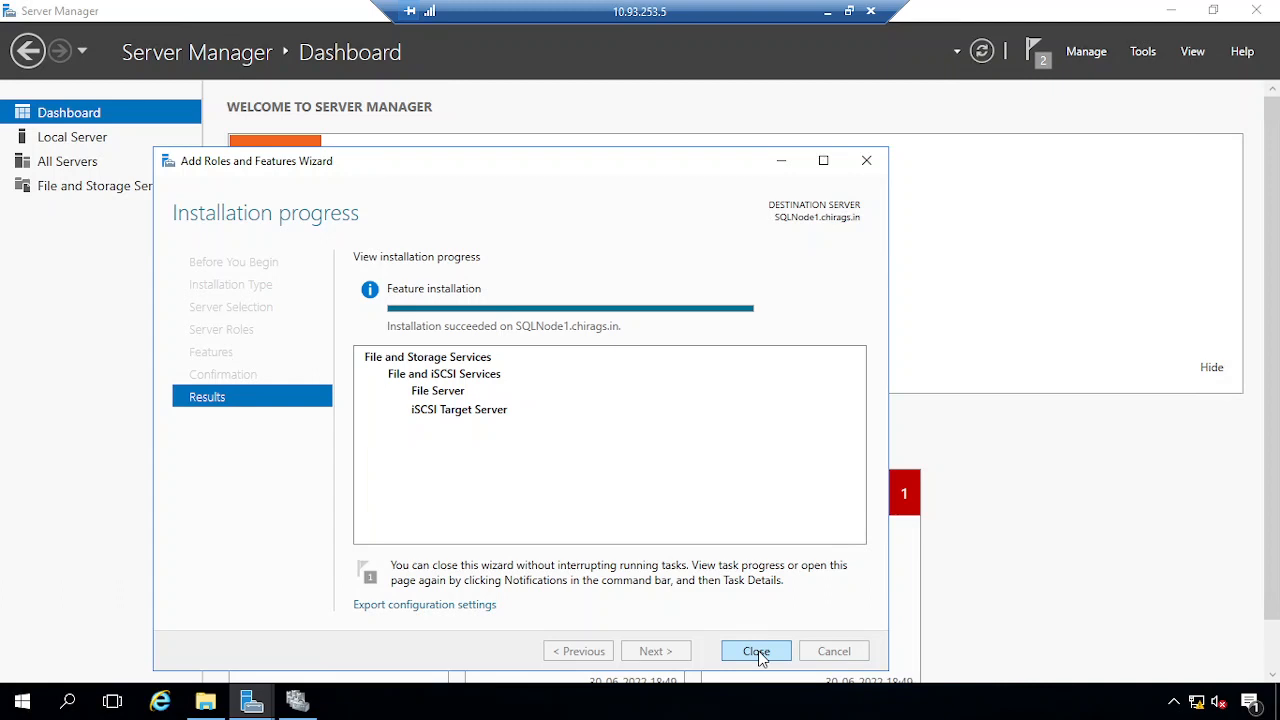
click(758, 653)
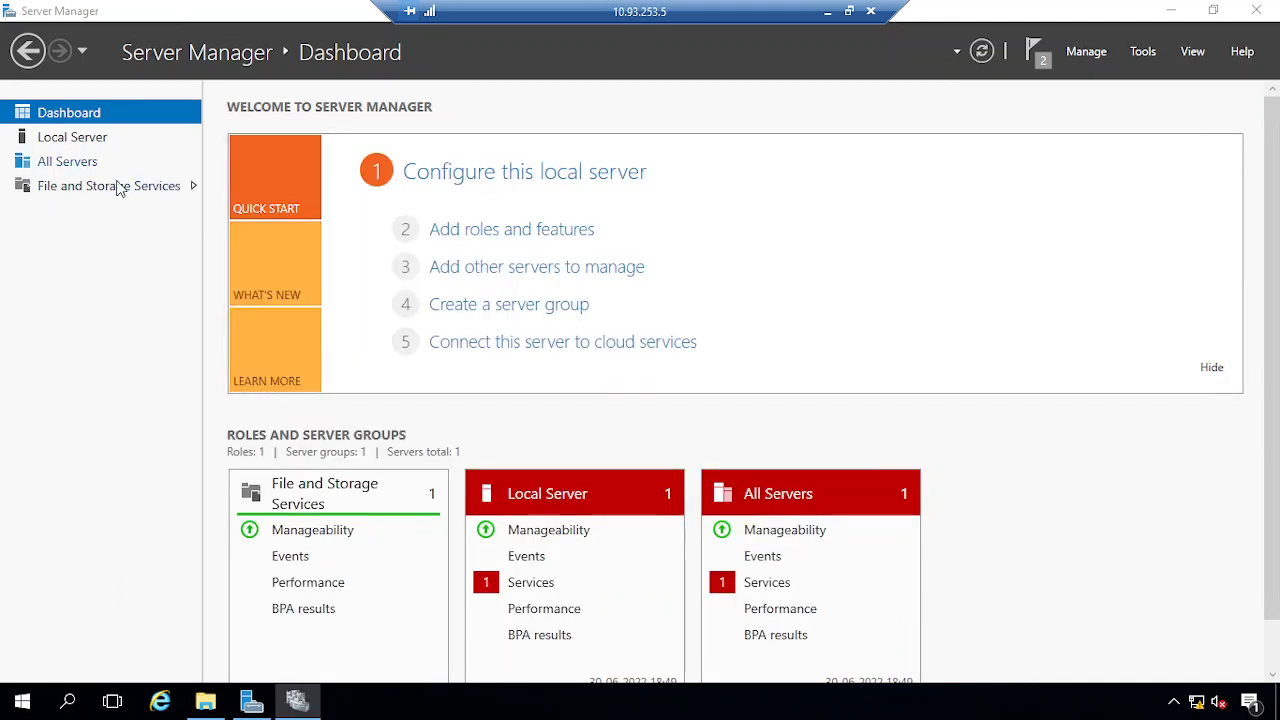
Browse the servers' disks and volumes under File and Storage Services
click(115, 189)
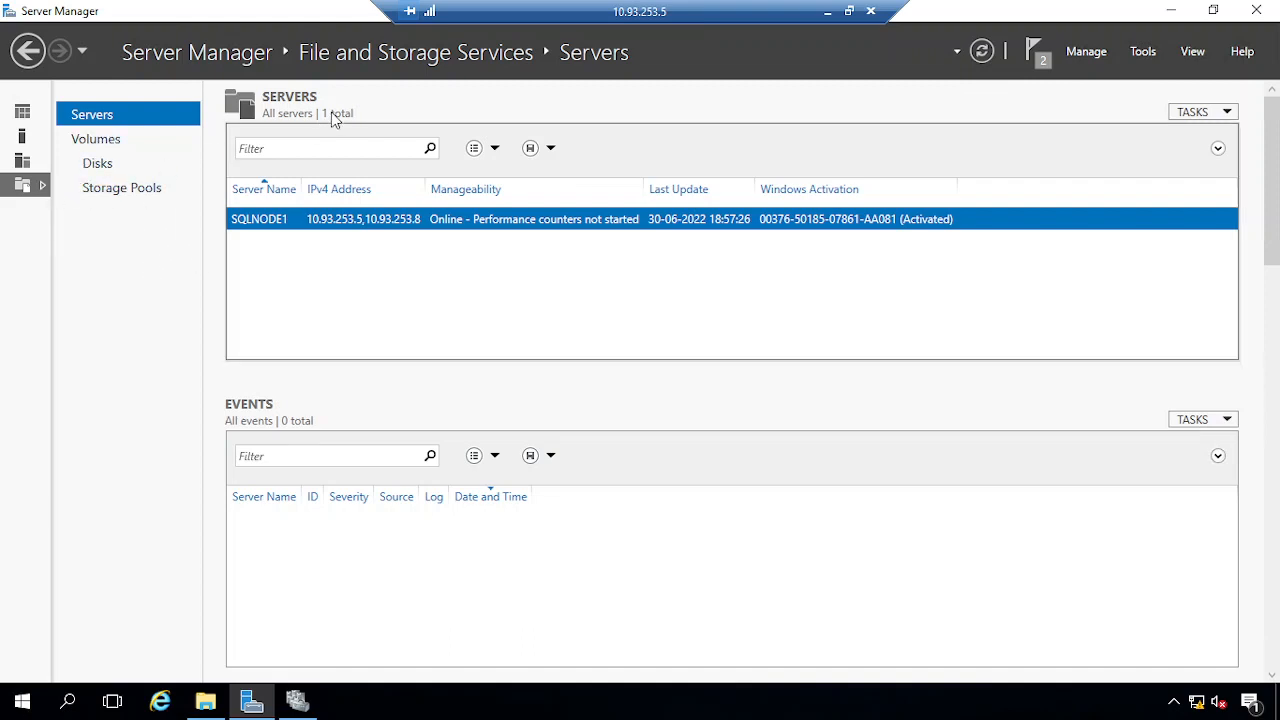
click(96, 163)
click(91, 118)
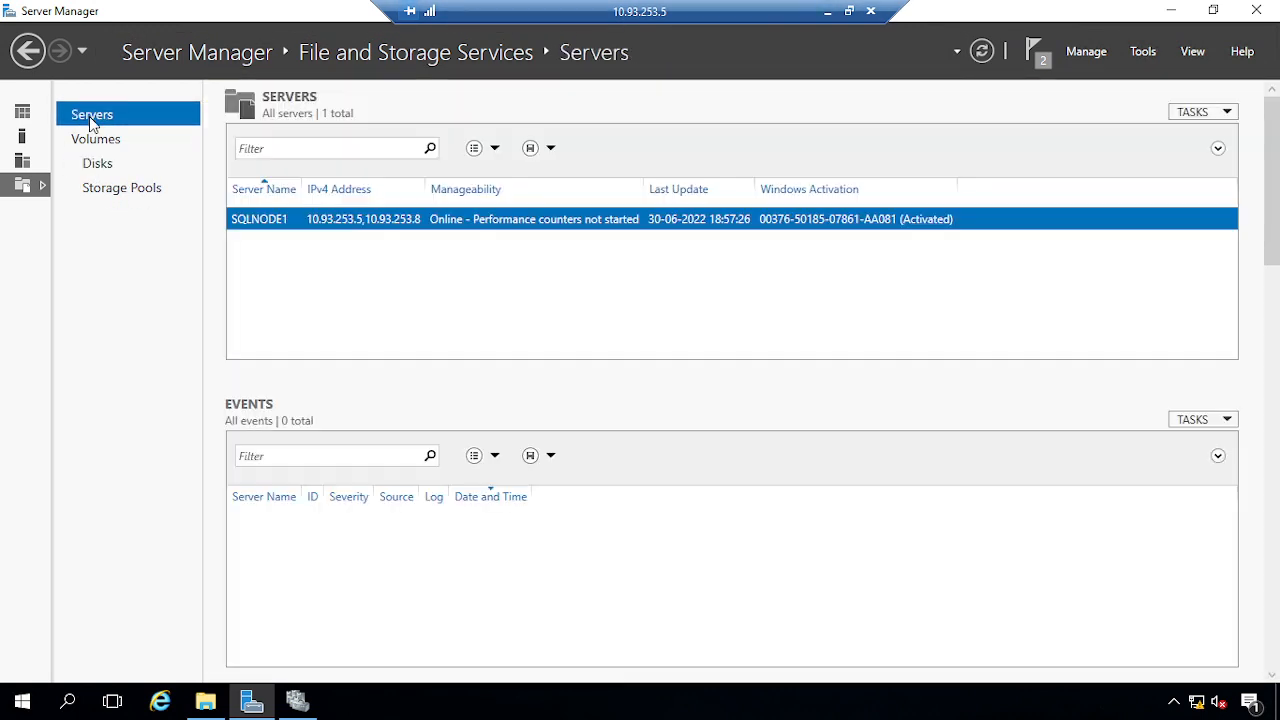
click(92, 145)
click(96, 172)
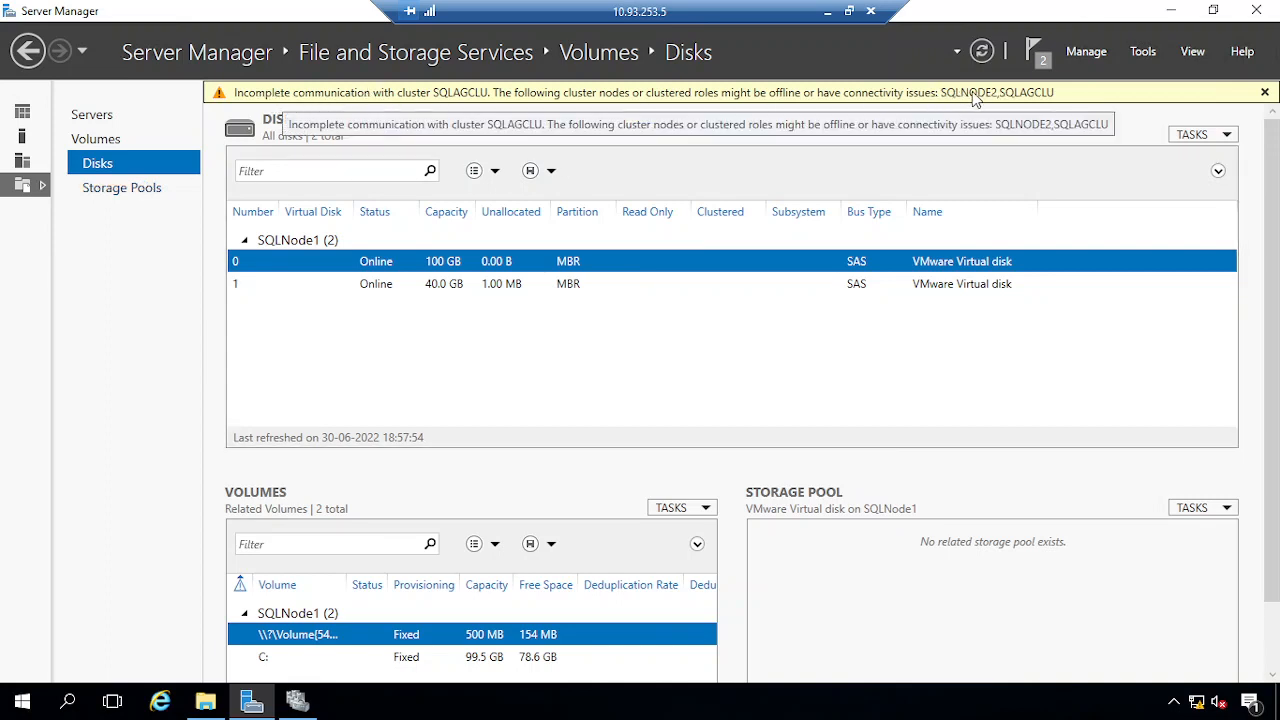
Check the cluster nodes and their status in Failover Cluster Manager
click(297, 700)
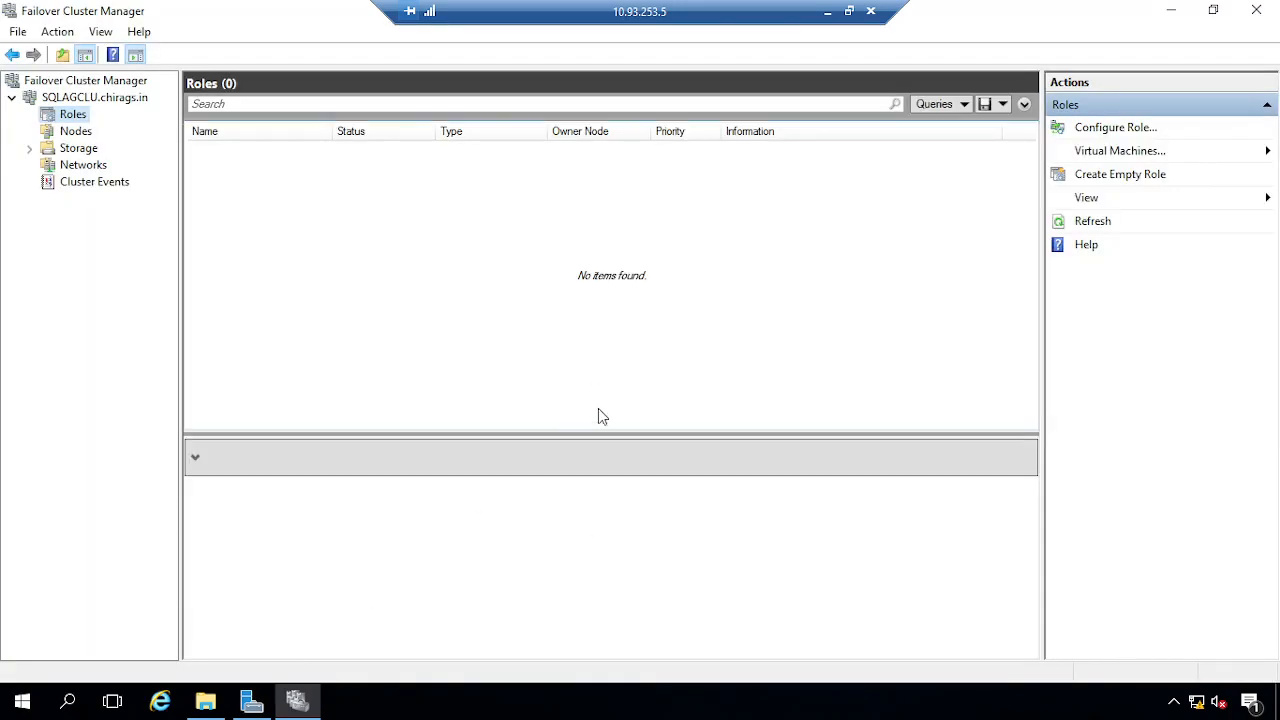
click(74, 131)
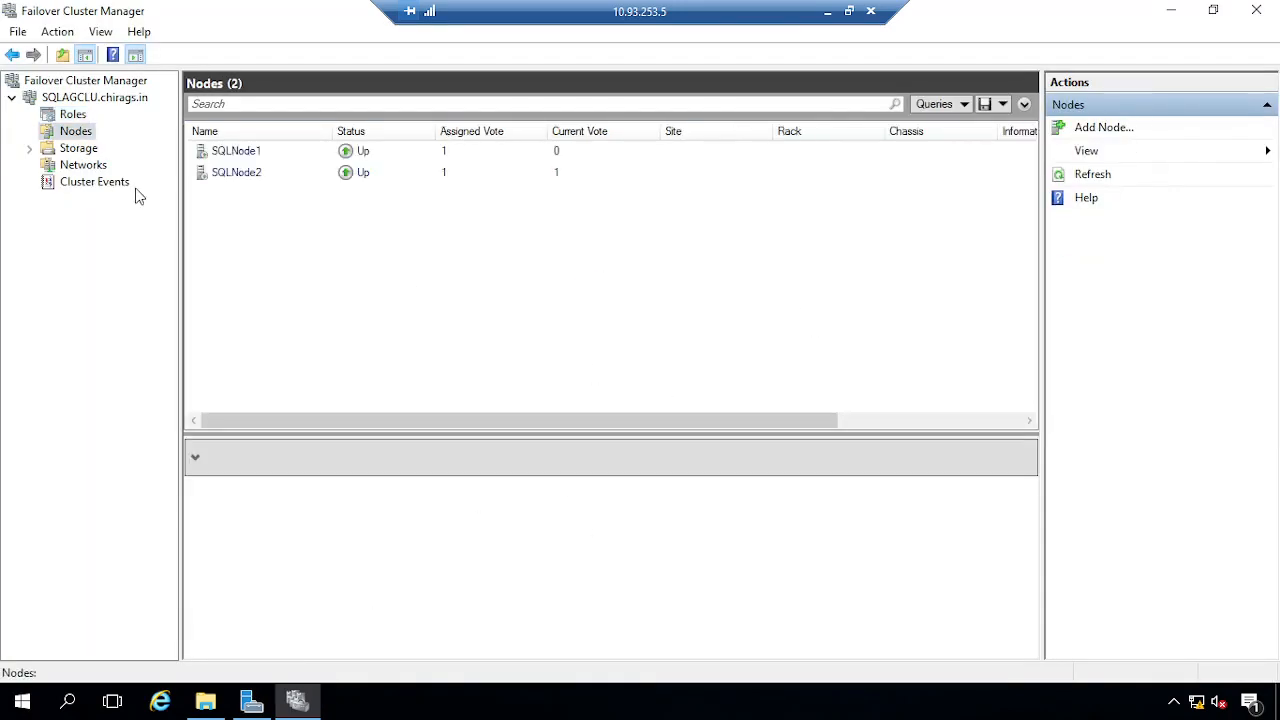
click(1171, 10)
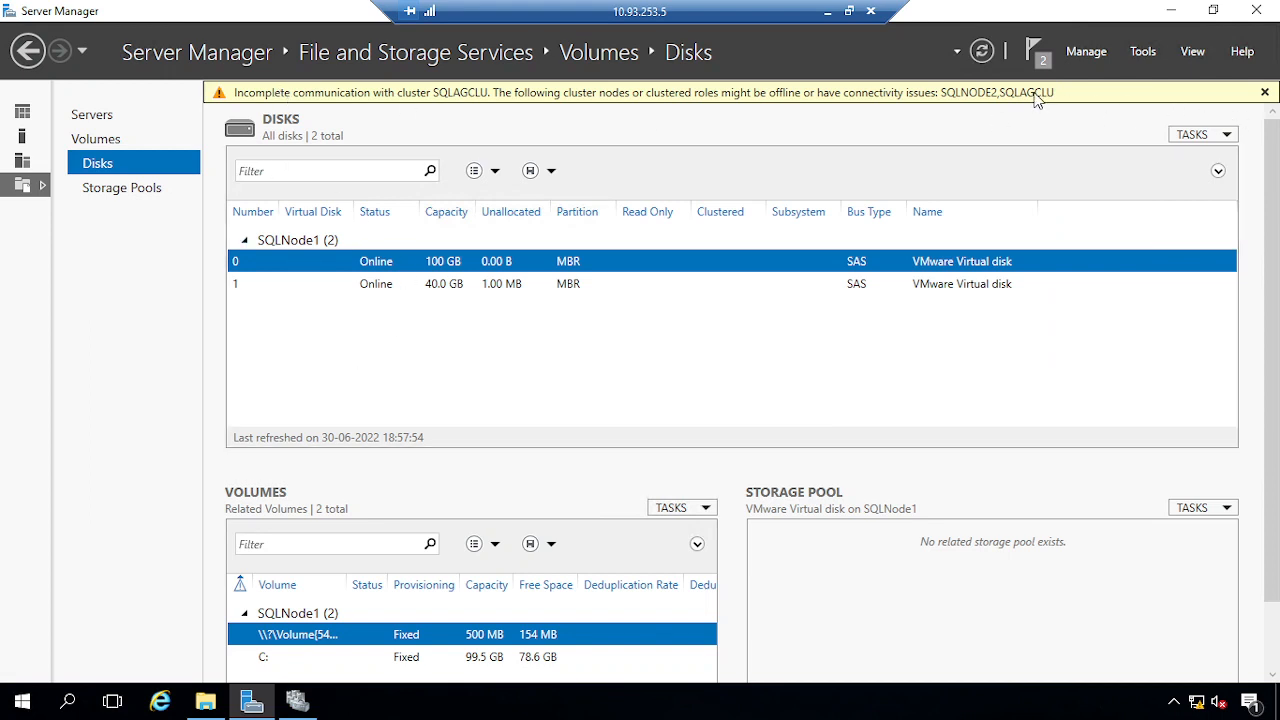
List the volumes on all servers from the dashboard, then minimize the remote session
click(22, 111)
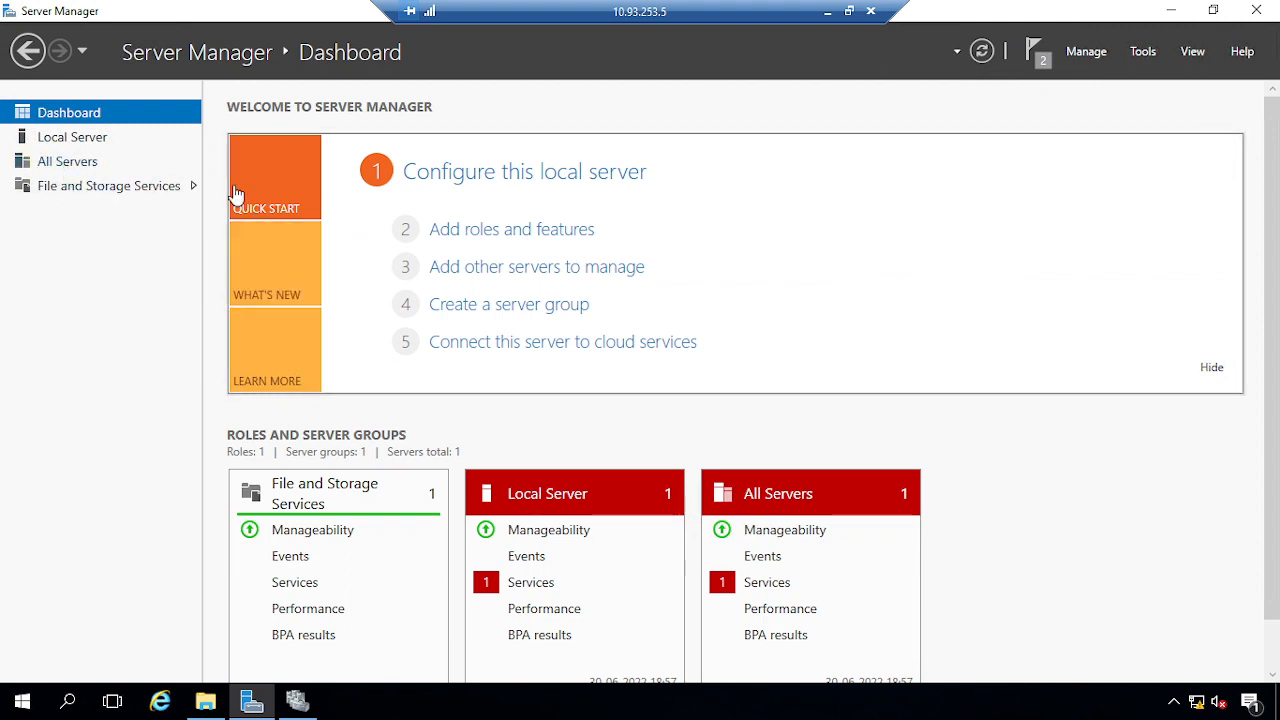
click(118, 192)
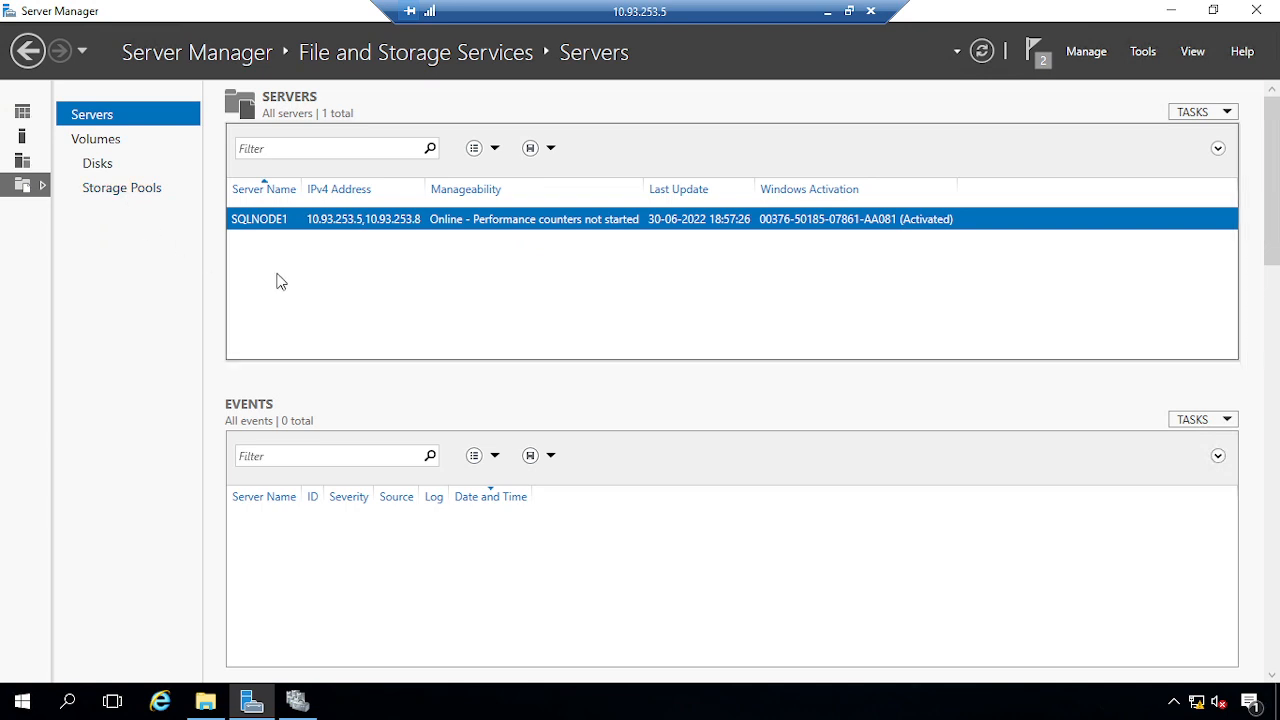
click(97, 143)
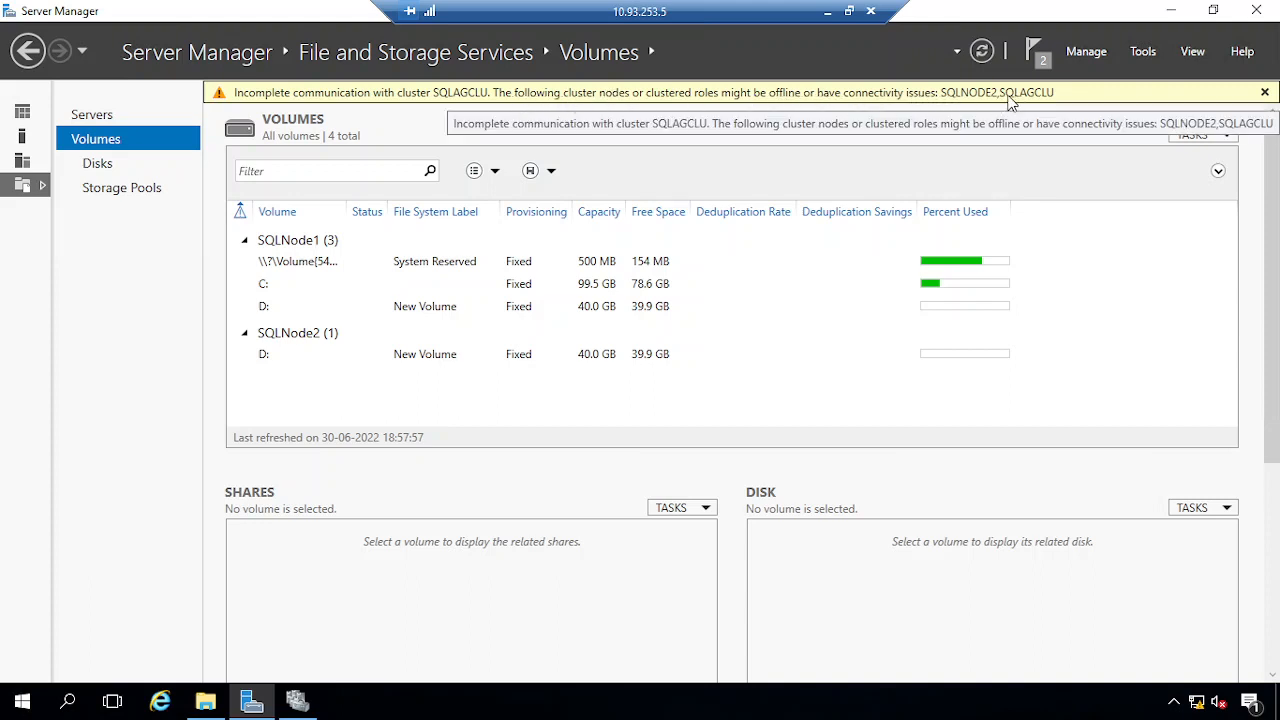
click(828, 12)
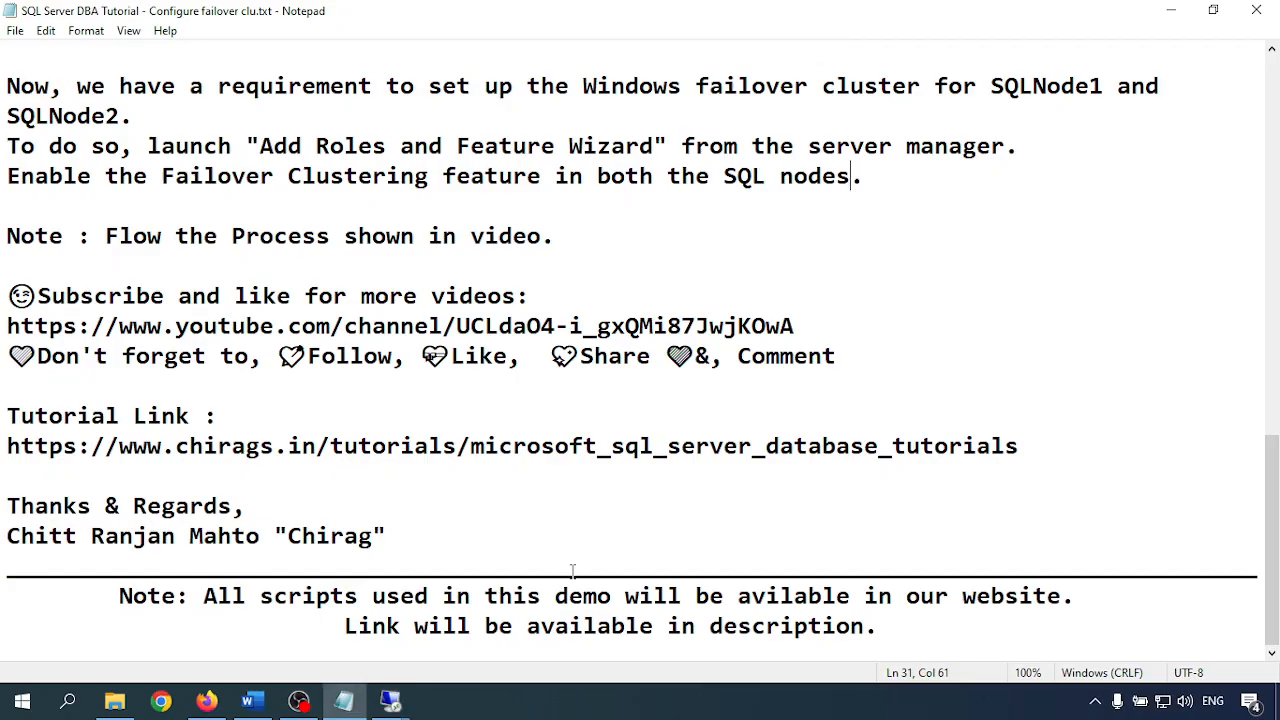
On the 10.93.253.6 session, start Validate Configuration and run an advanced domain computer search
mouse_move(392, 702)
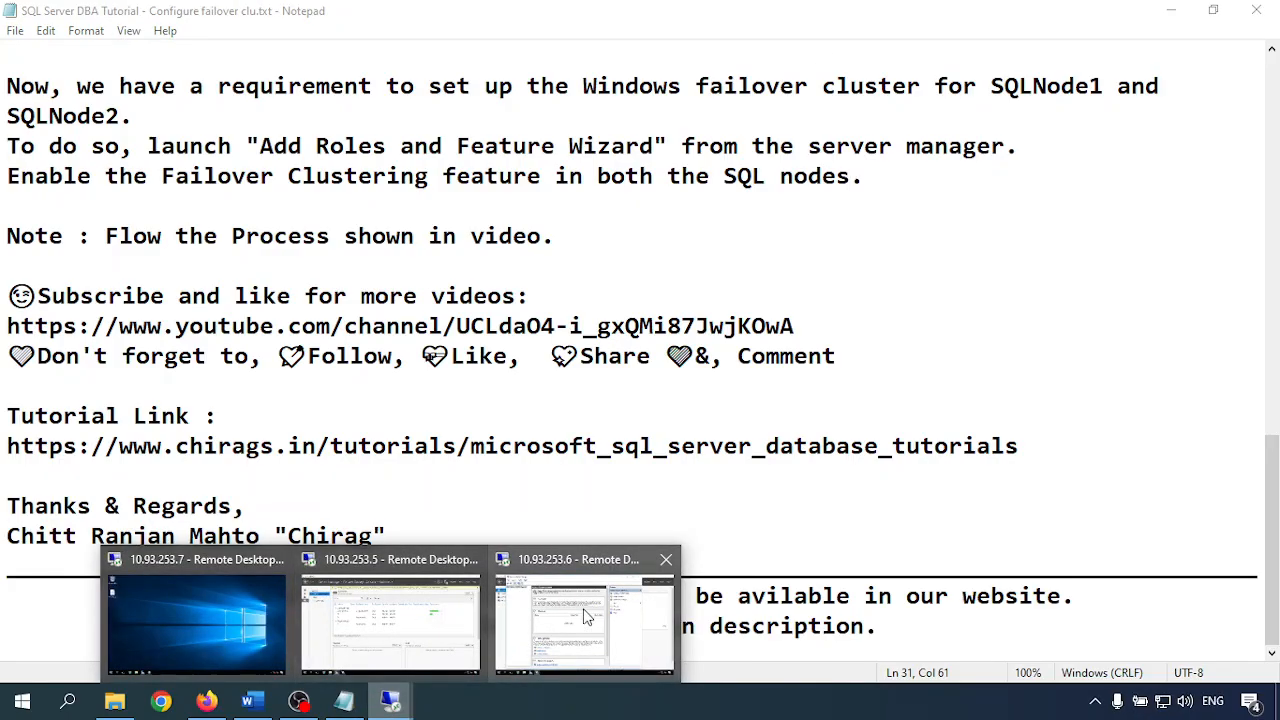
click(586, 616)
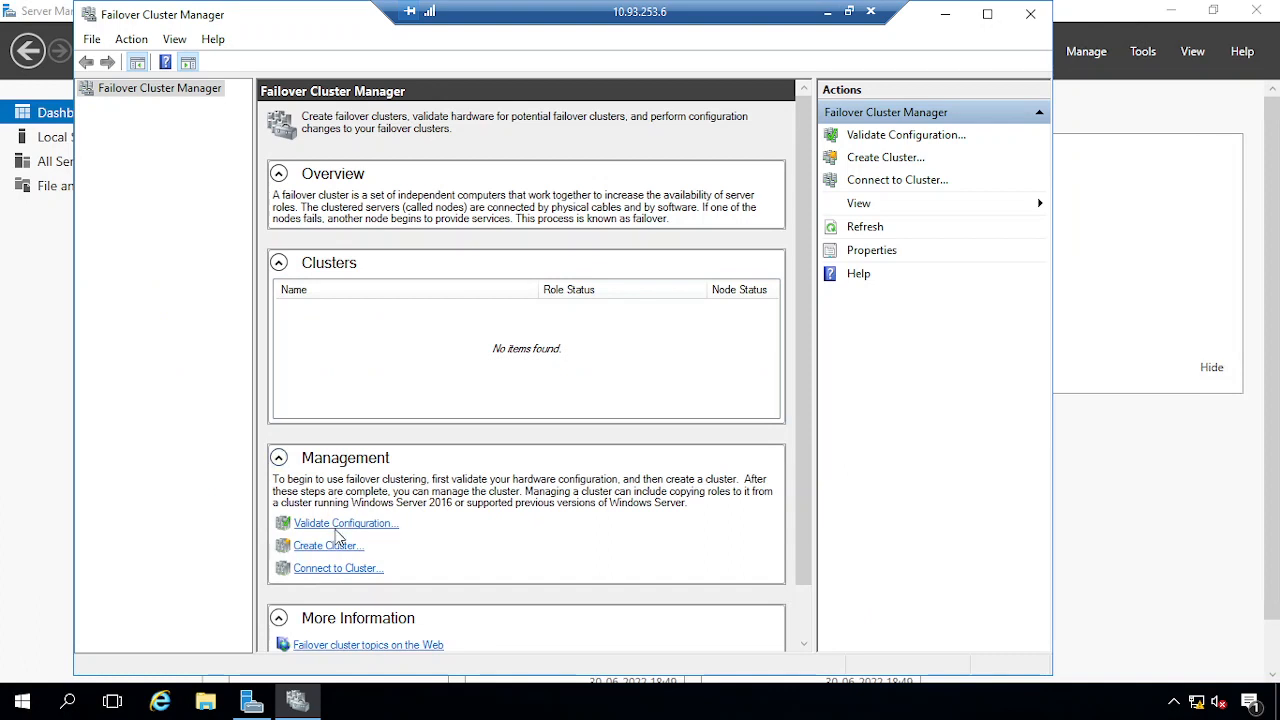
click(343, 523)
click(727, 532)
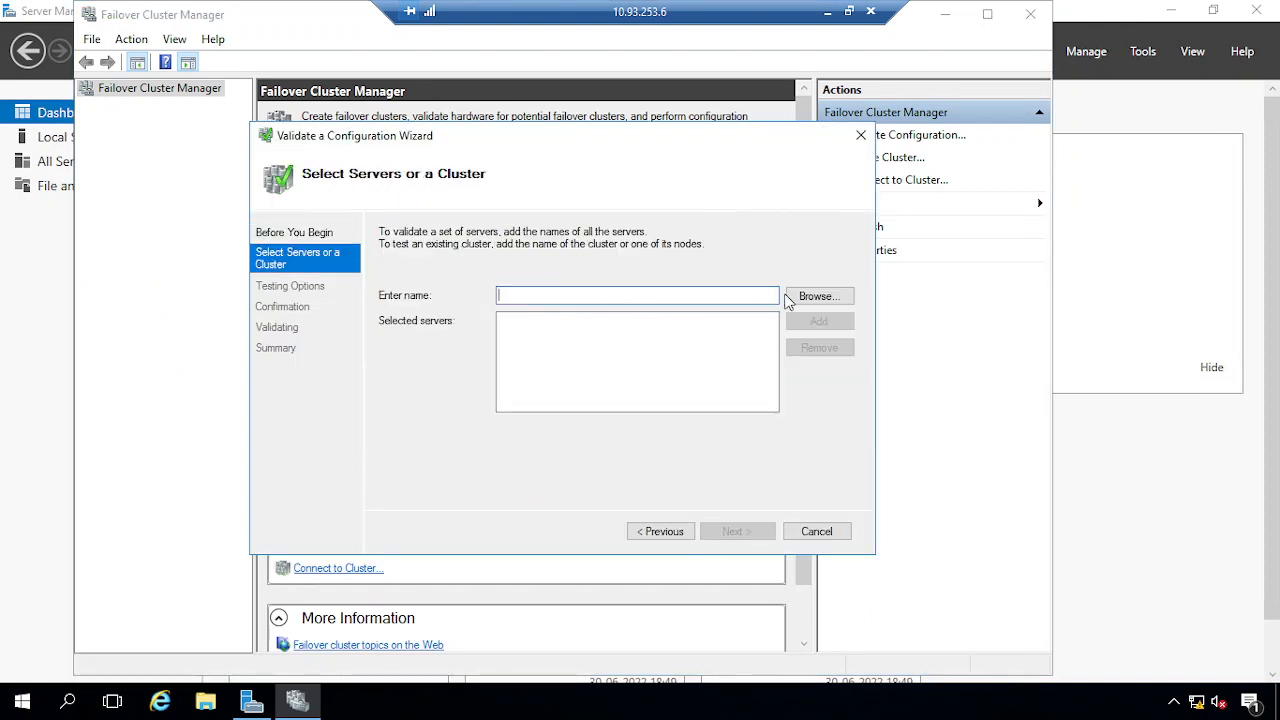
click(817, 296)
click(308, 366)
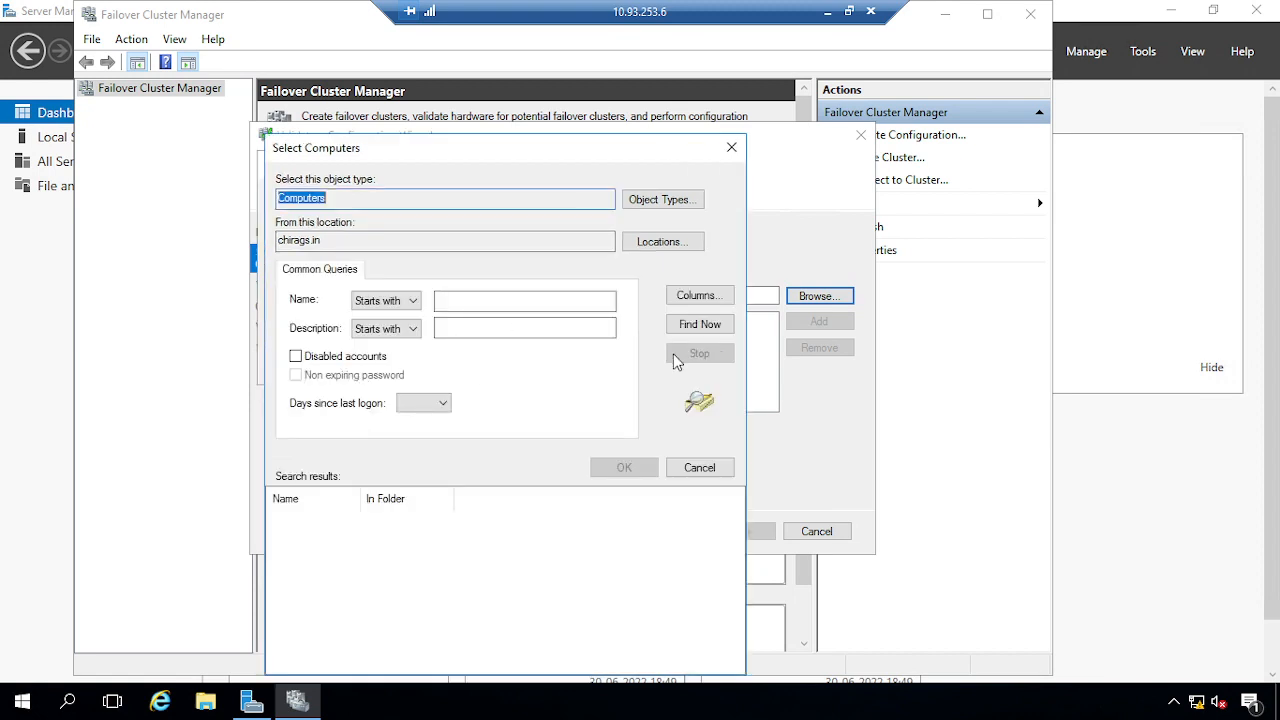
click(685, 328)
Enter the domain administrator user name and password to run the search
text(q)
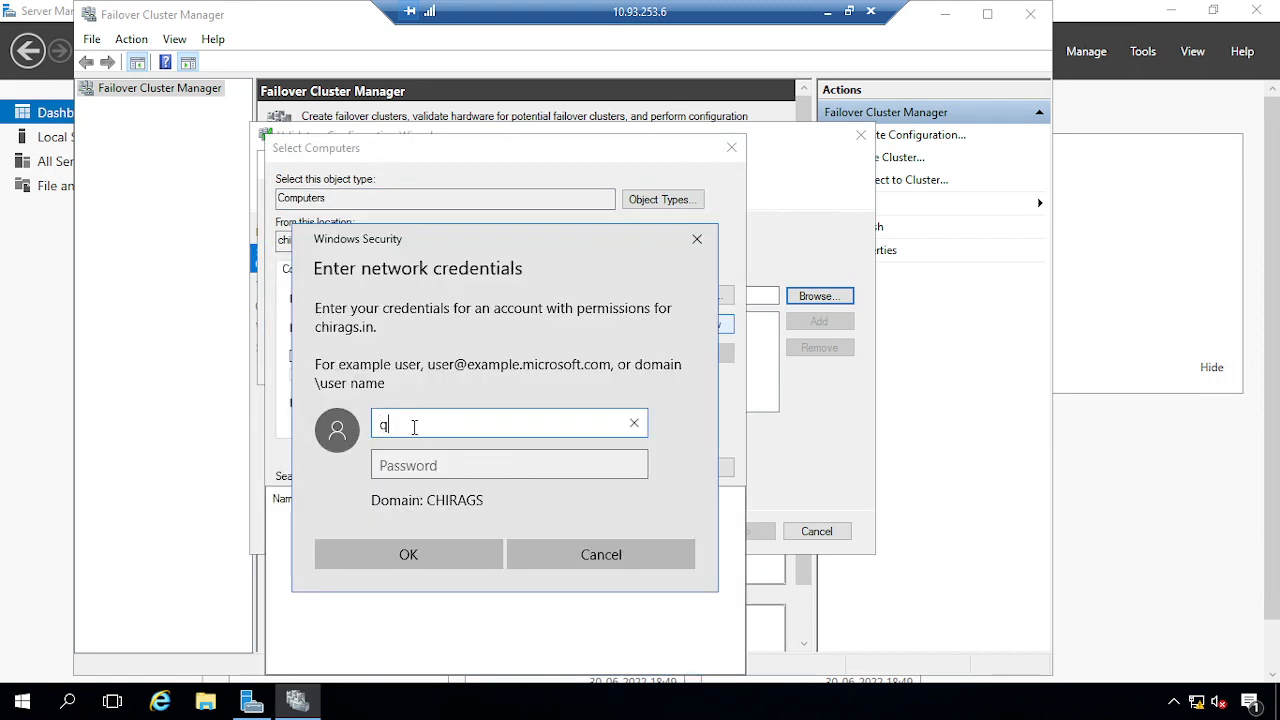
key(BackSpace)
text(adadmin)
key(Tab)
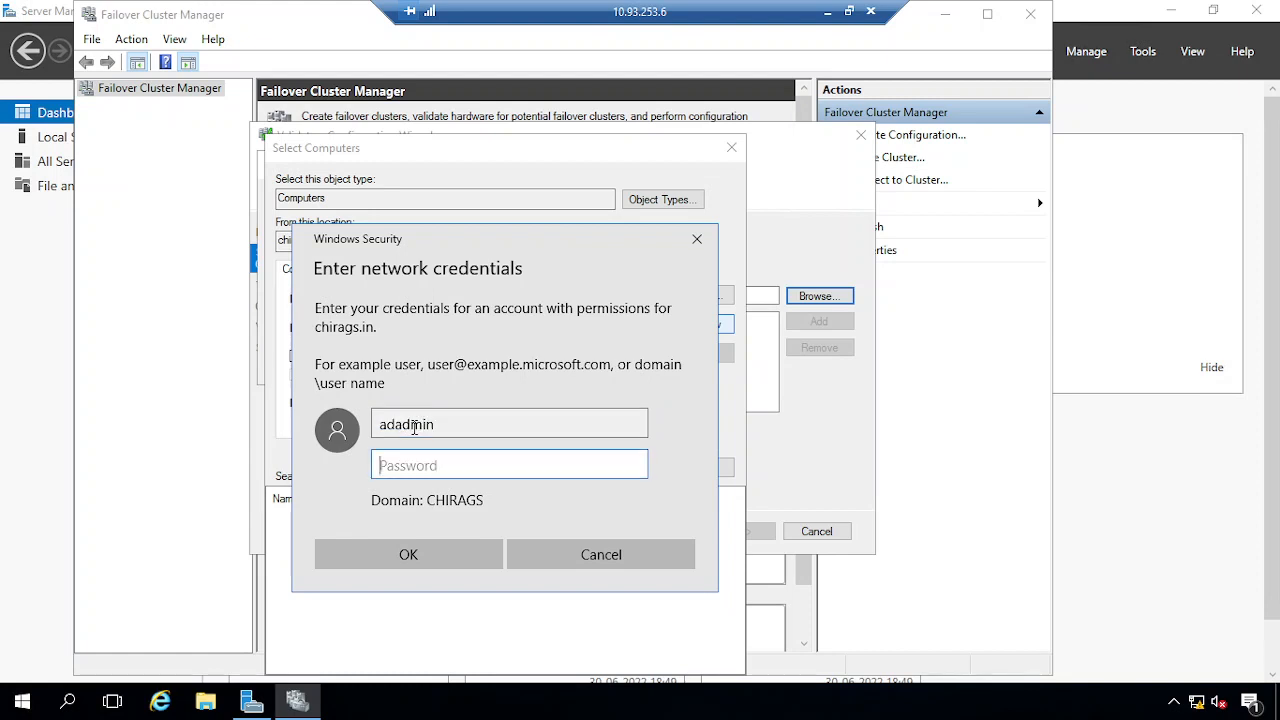
text(•••••••••••)
click(437, 555)
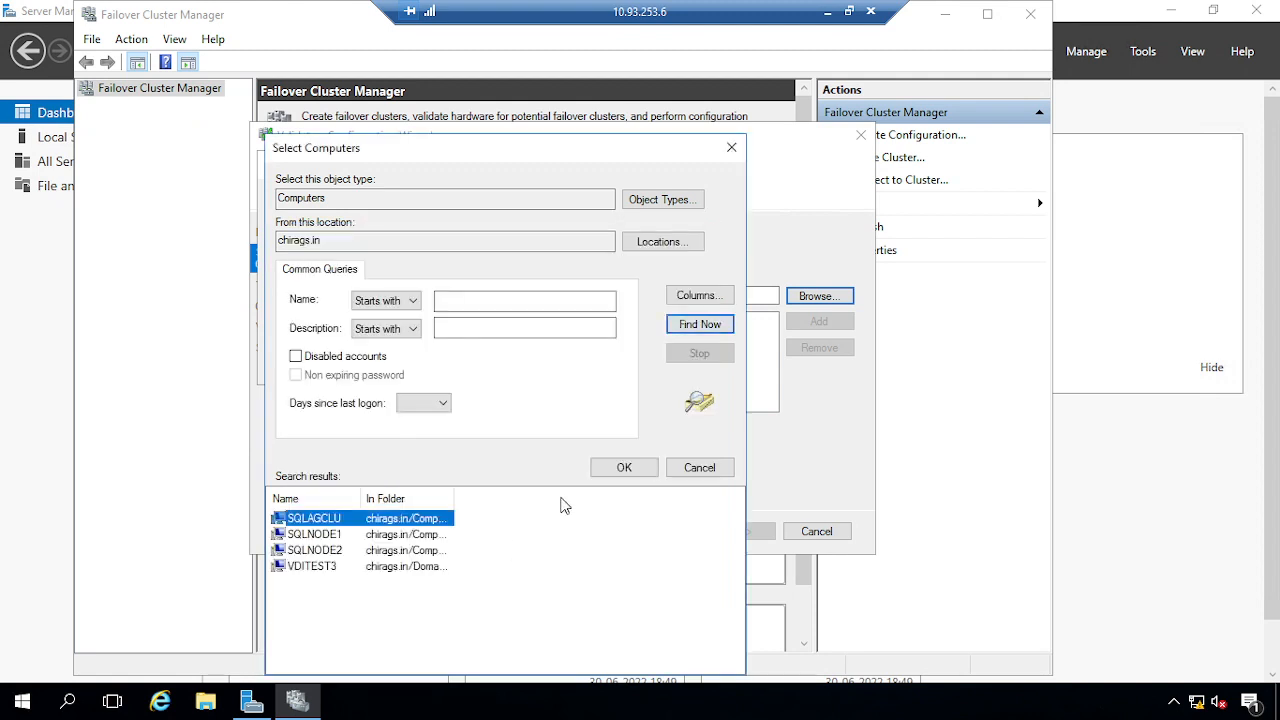
Add SQLNODE1 and SQLNODE2 as servers and start validation with all tests
click(339, 536)
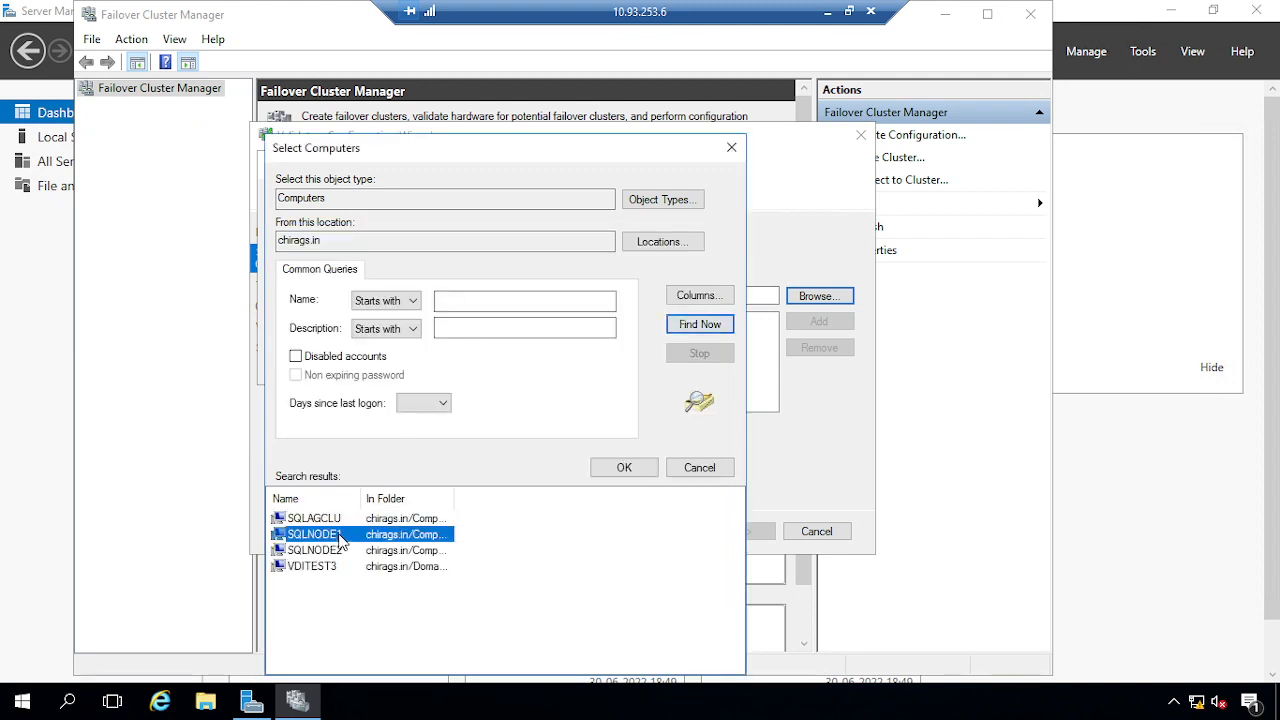
ctrl+click(336, 551)
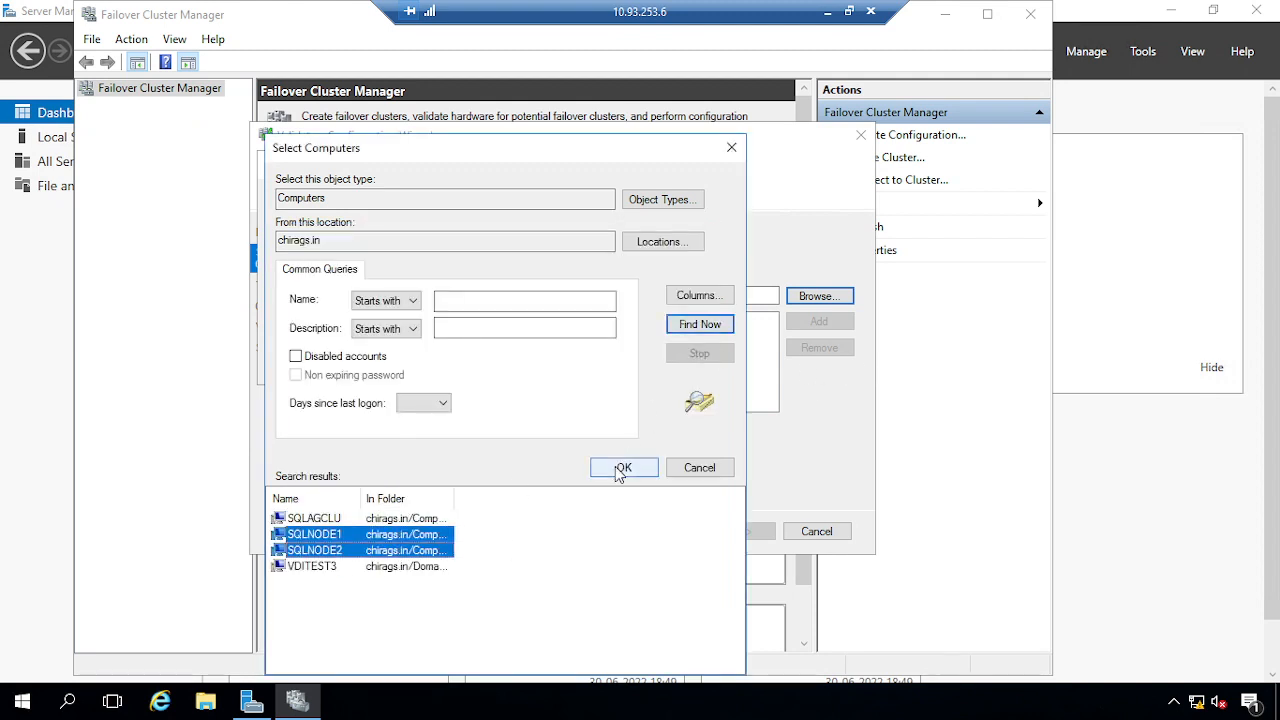
click(620, 469)
click(561, 363)
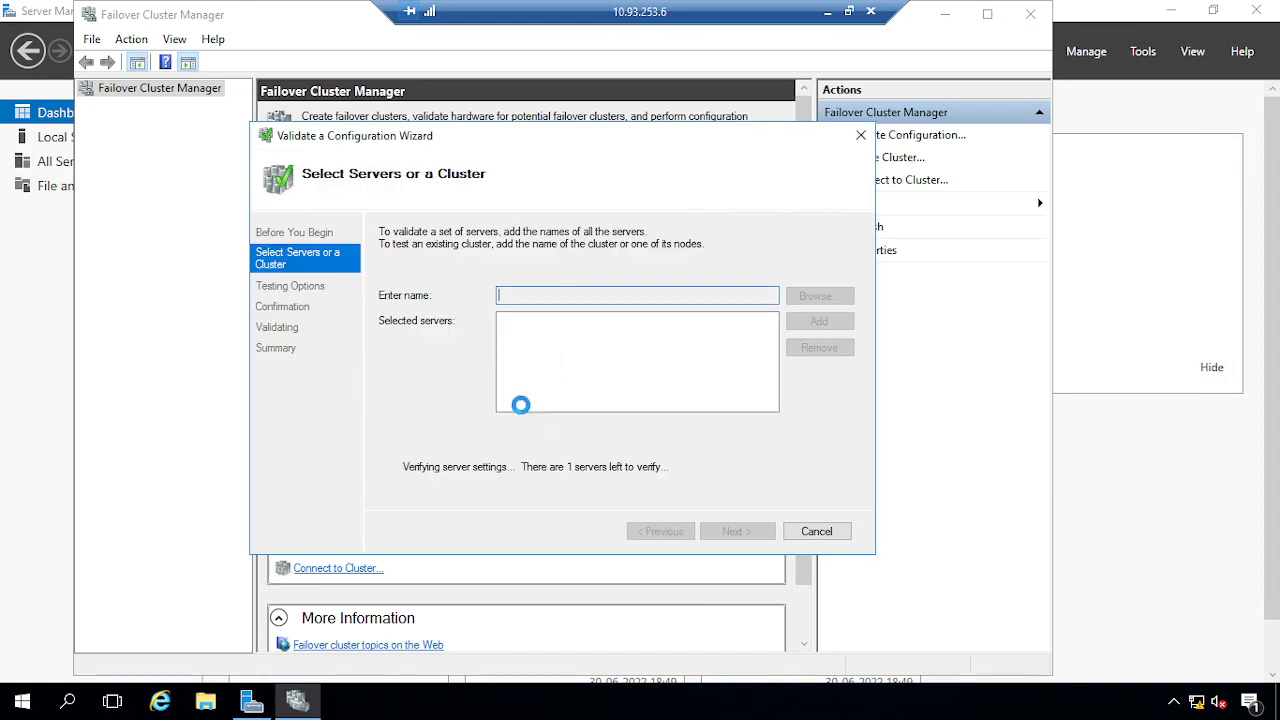
click(733, 531)
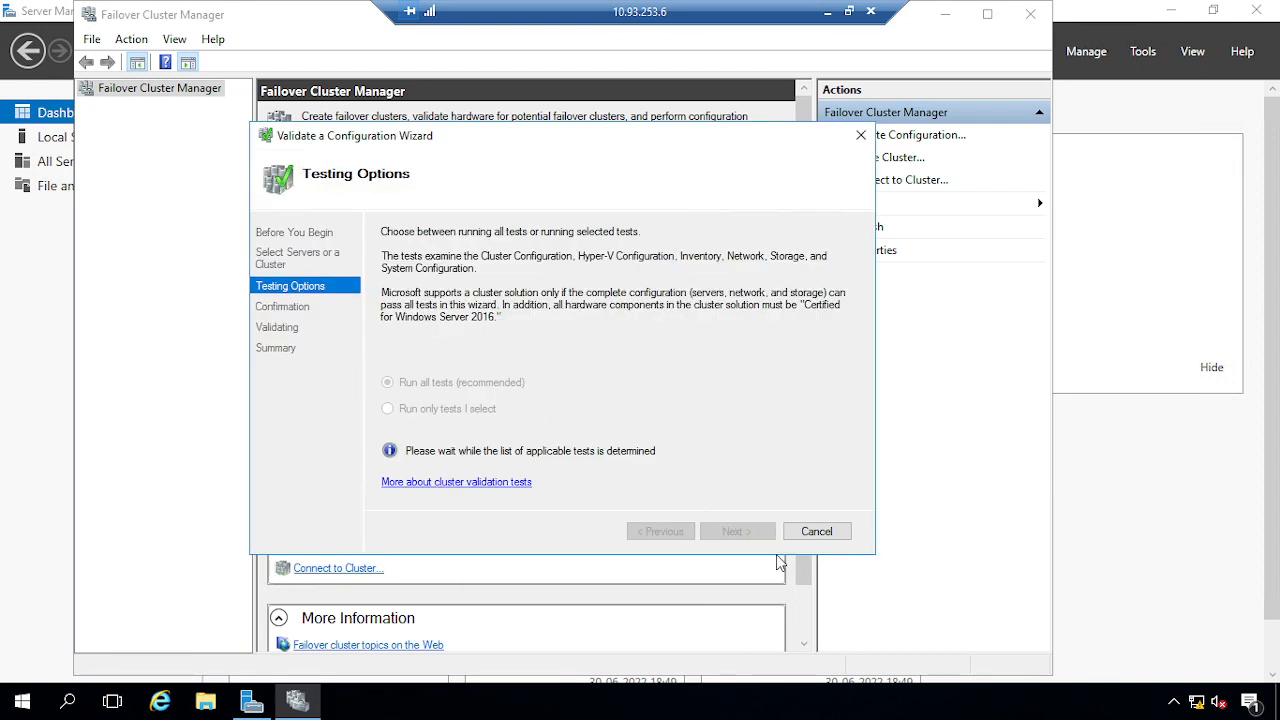
click(733, 535)
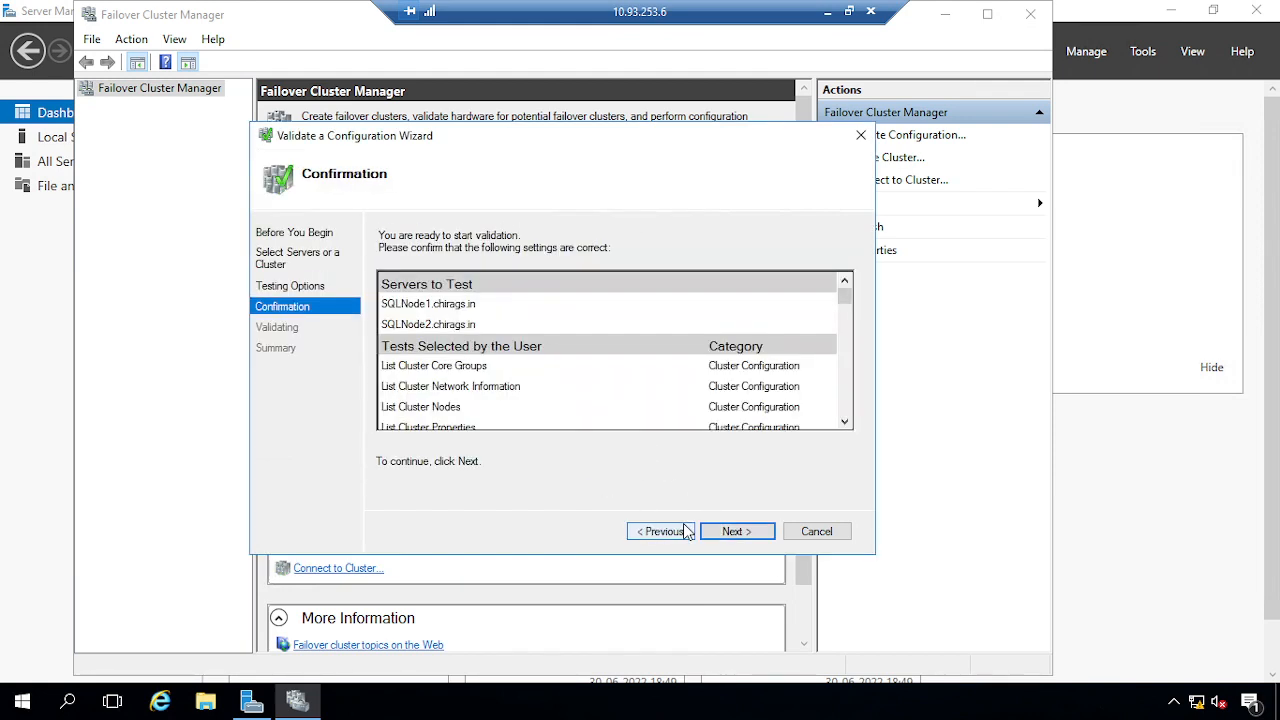
click(748, 533)
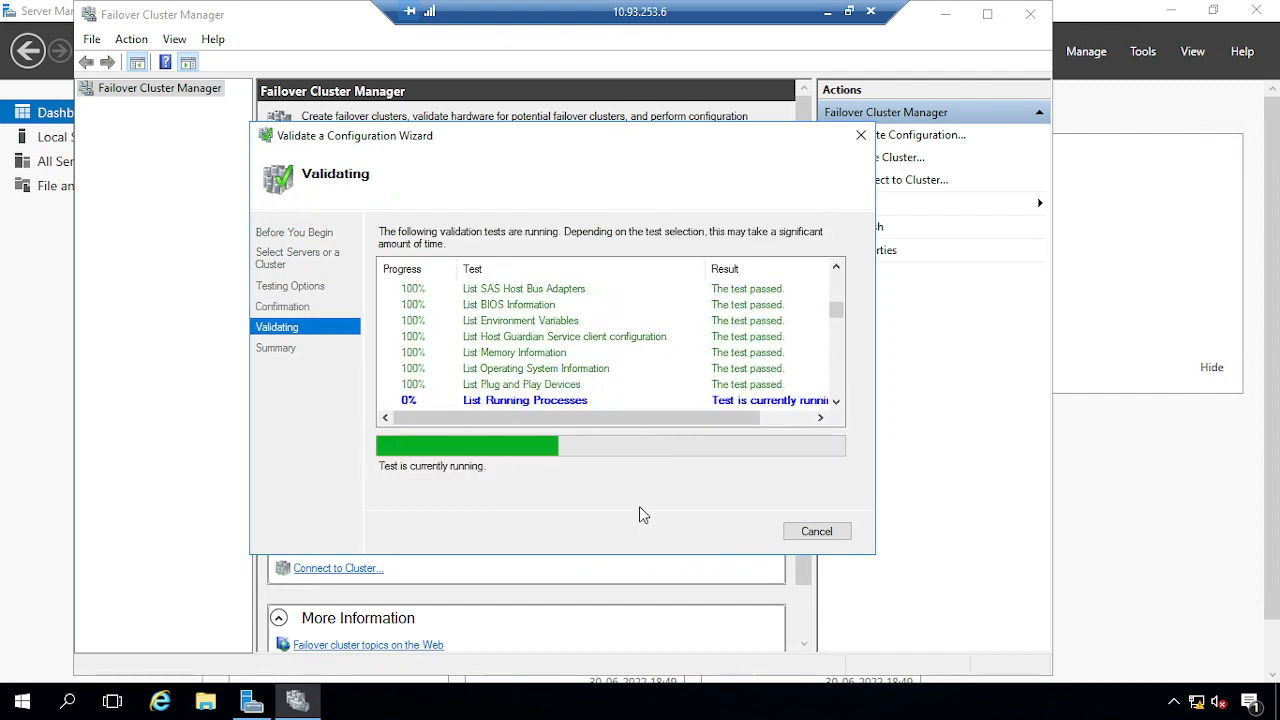
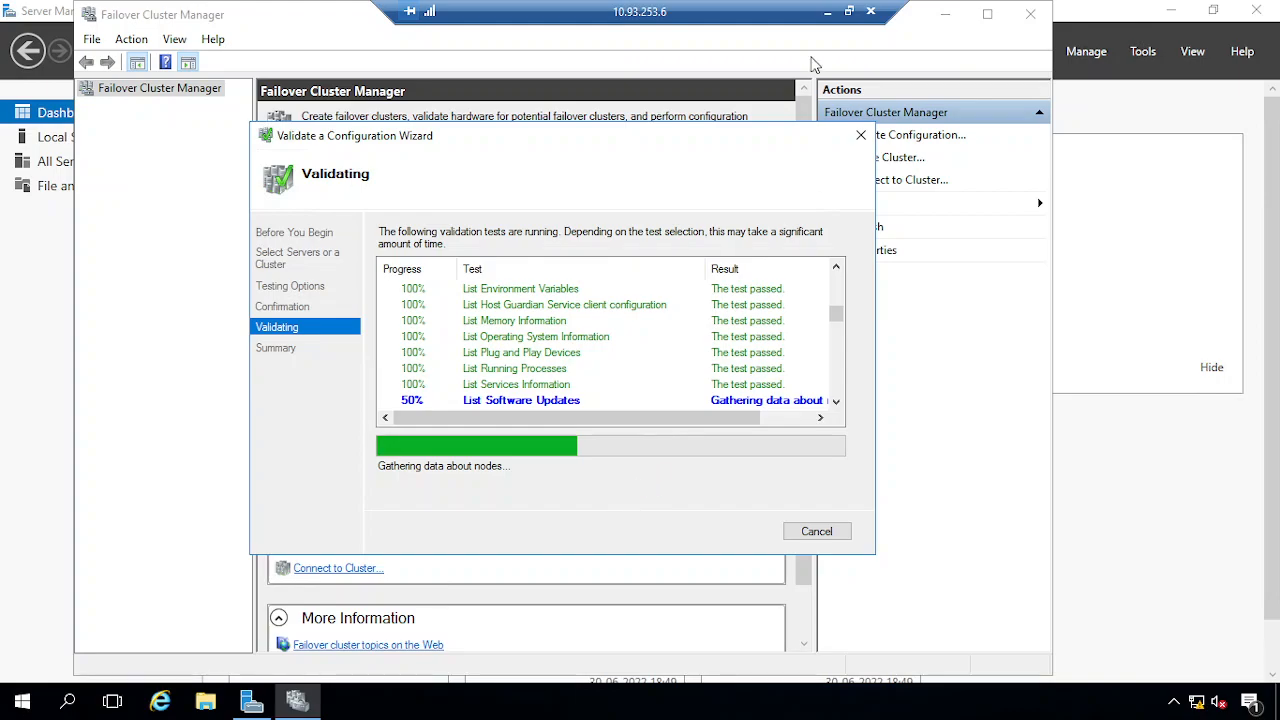
Minimise the 10.93.253.6 session and bring up the 10.93.253.7 remote desktop
click(827, 11)
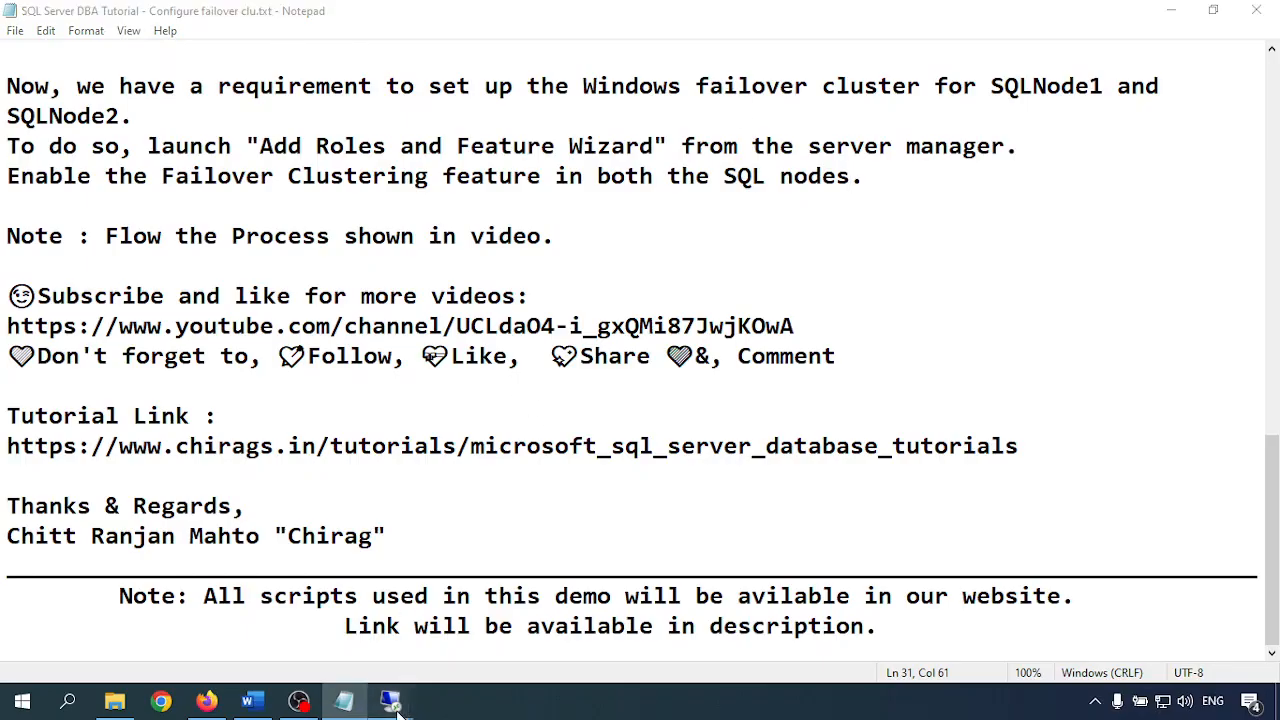
mouse_move(397, 712)
click(216, 616)
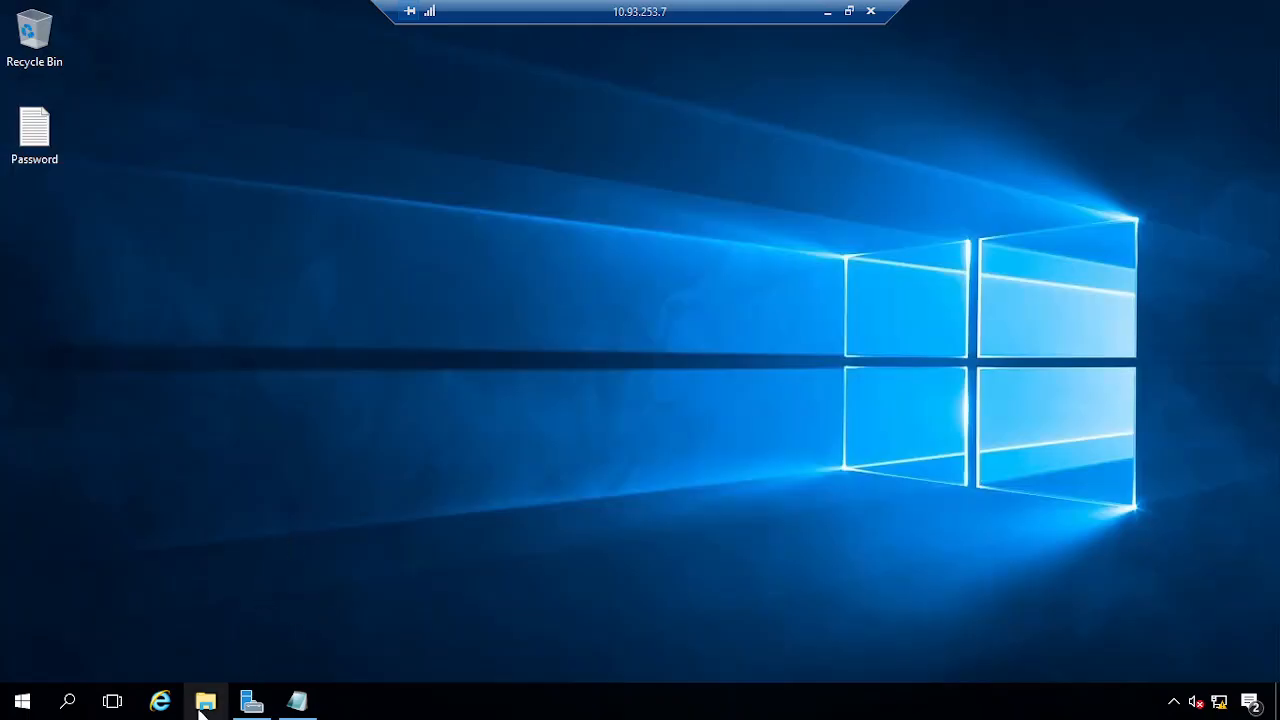
Start a role-based Add Roles and Features wizard in Server Manager targeting VDITest3
click(251, 702)
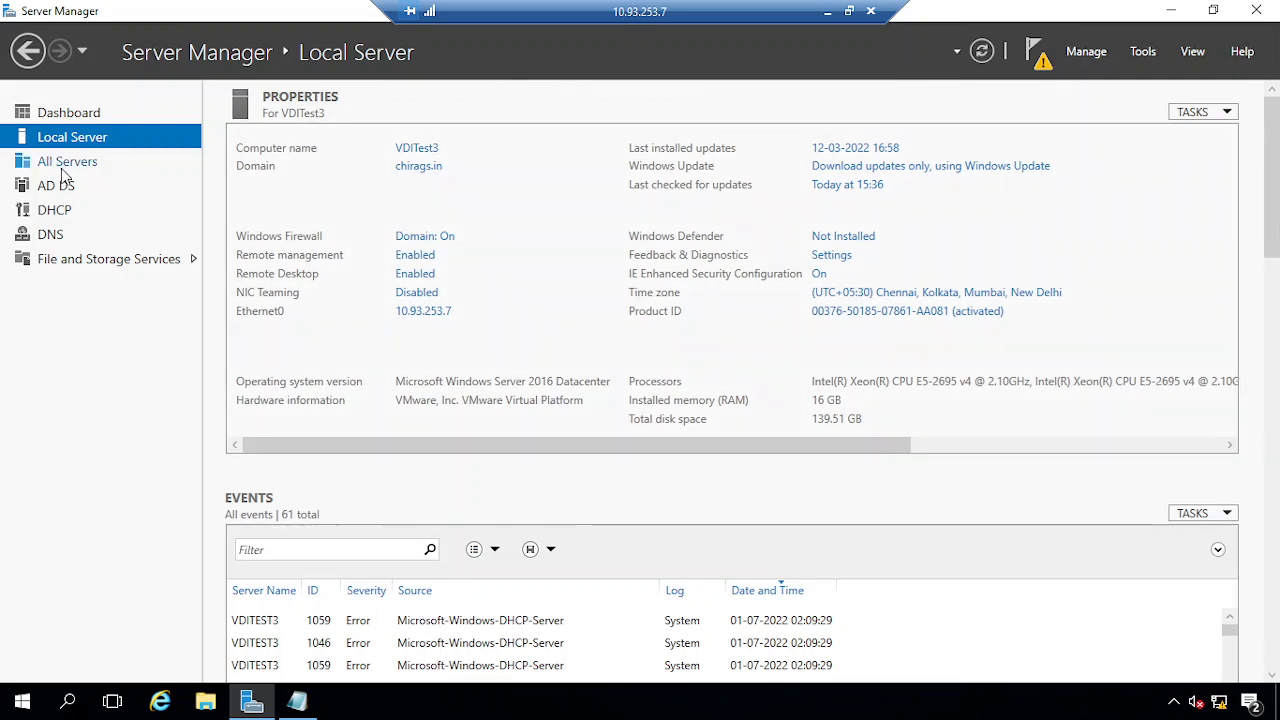
click(64, 116)
click(455, 229)
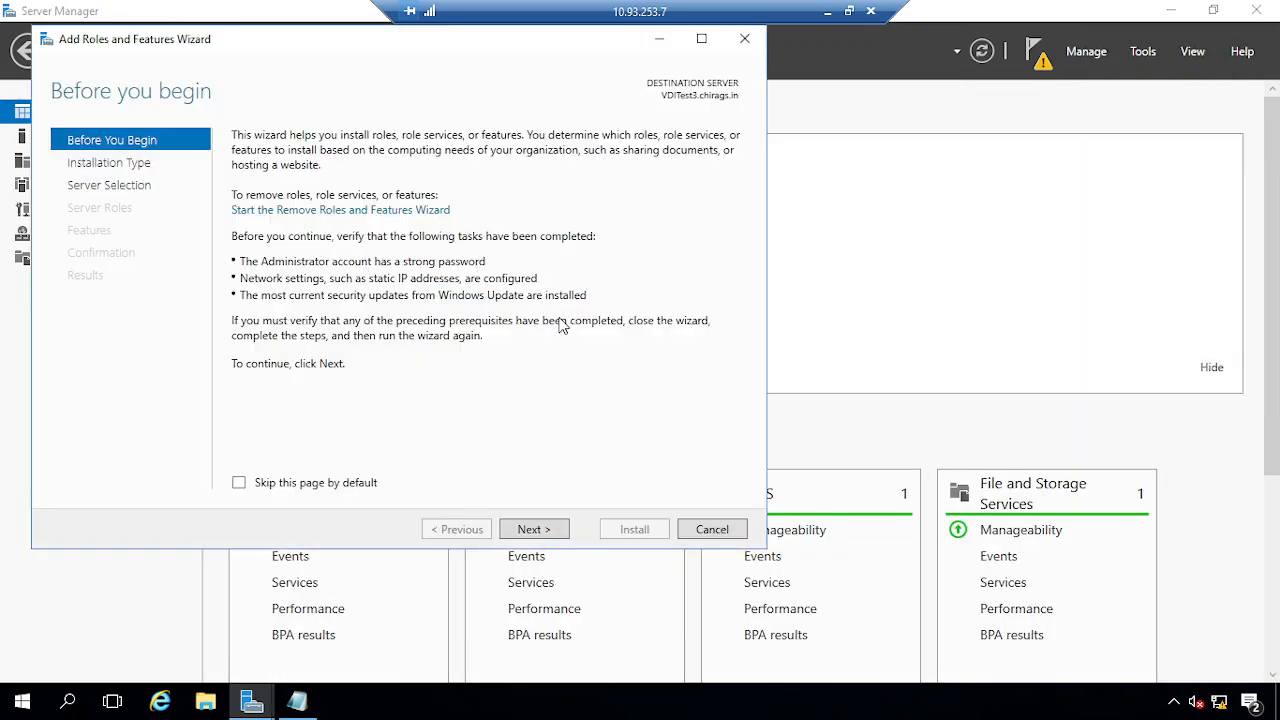
click(541, 529)
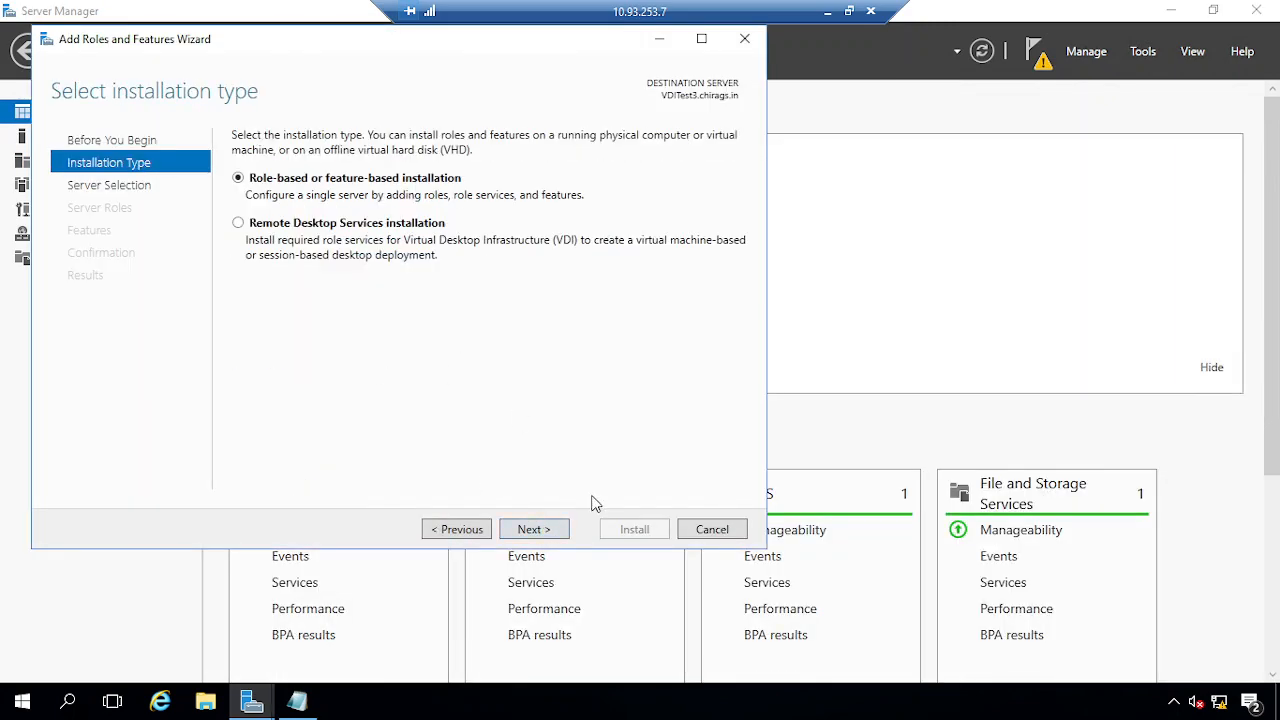
click(545, 531)
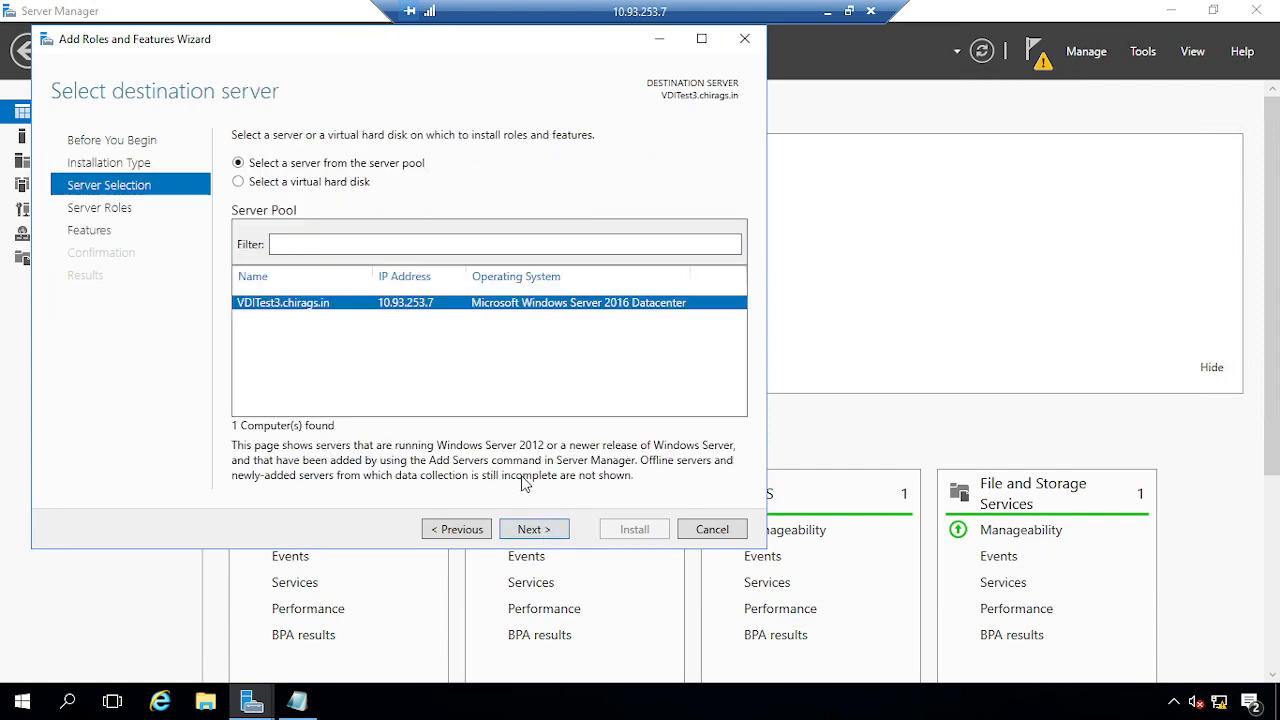
click(557, 531)
Select the iSCSI Target Server role, allow automatic restart, and begin installation
click(242, 328)
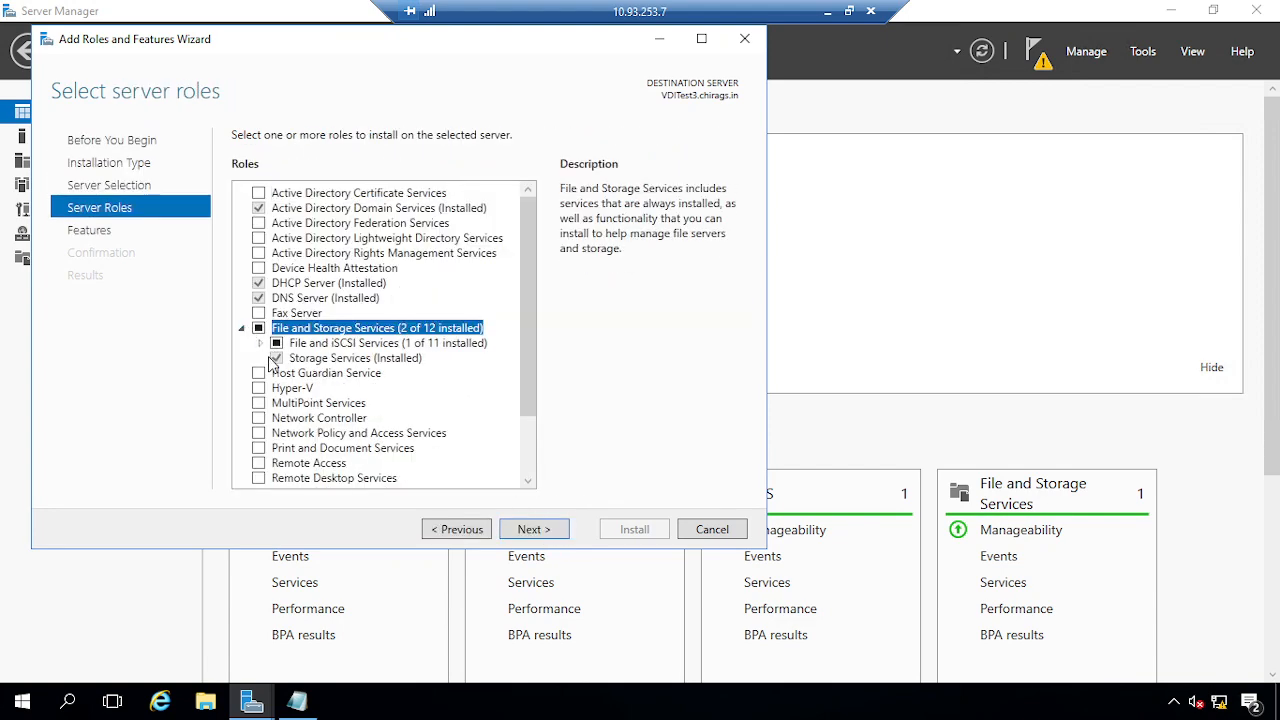
click(260, 343)
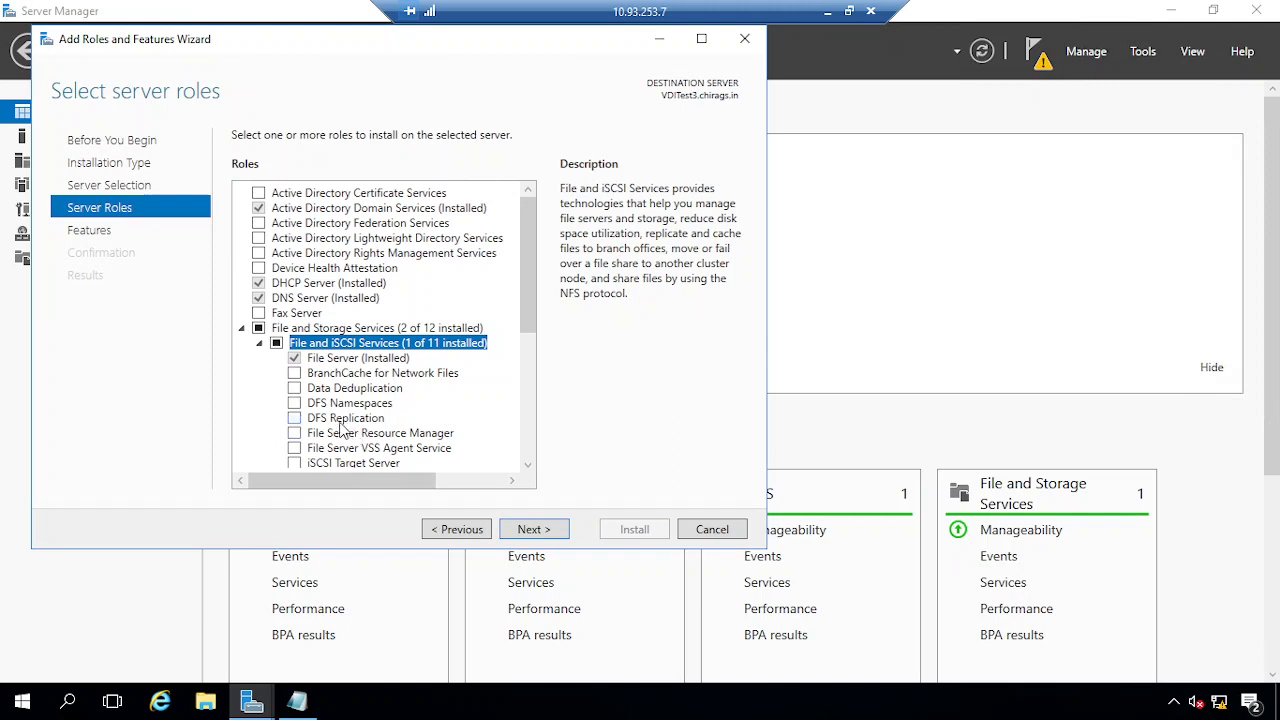
scroll(340, 428, down, 1)
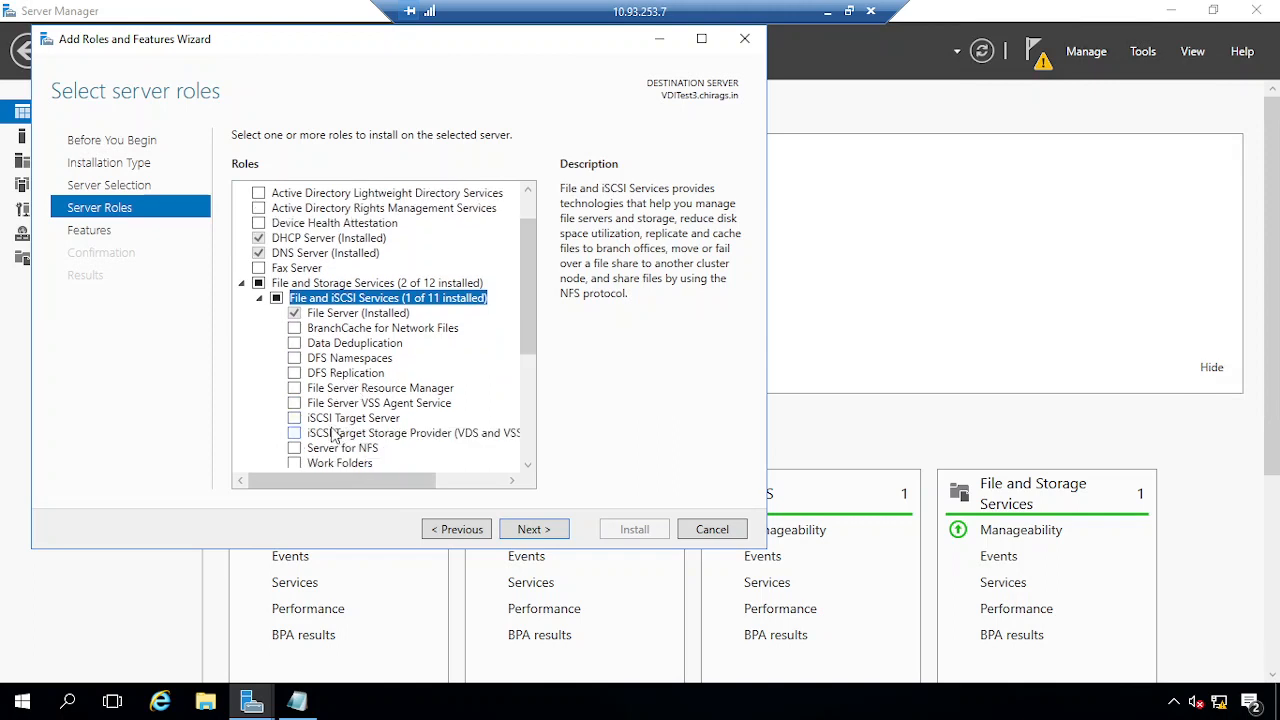
click(300, 419)
click(527, 531)
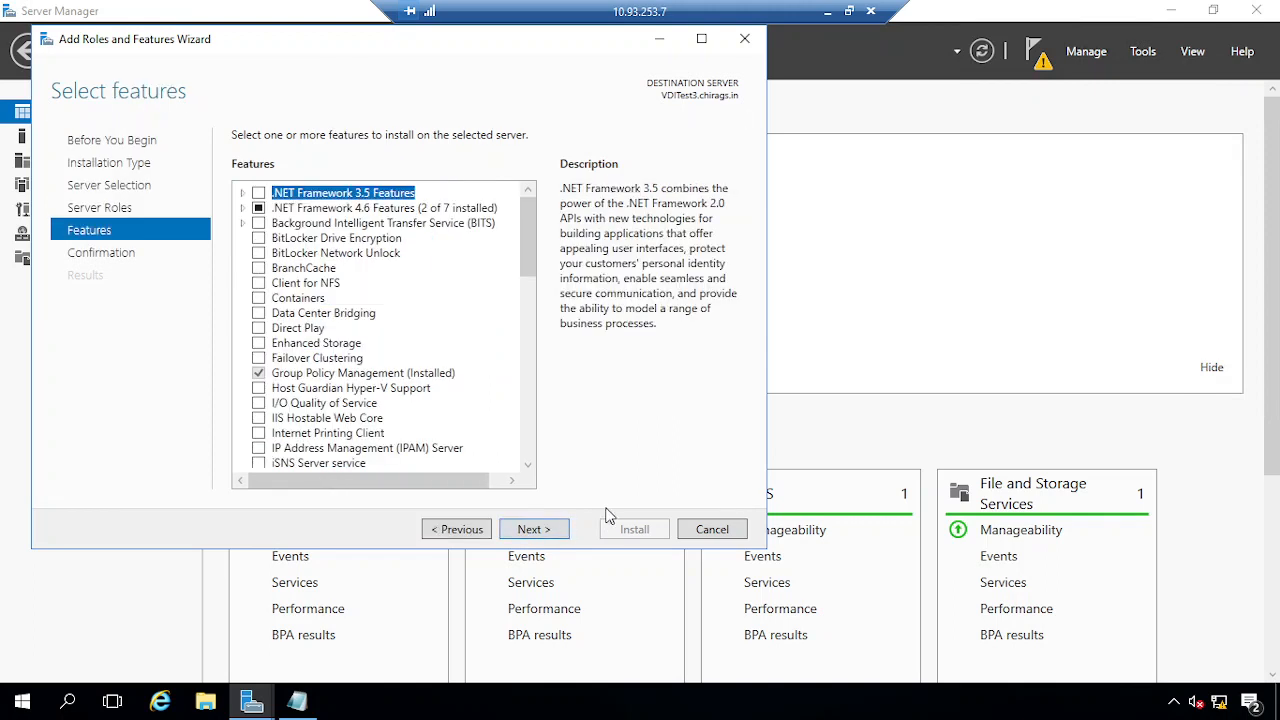
click(527, 532)
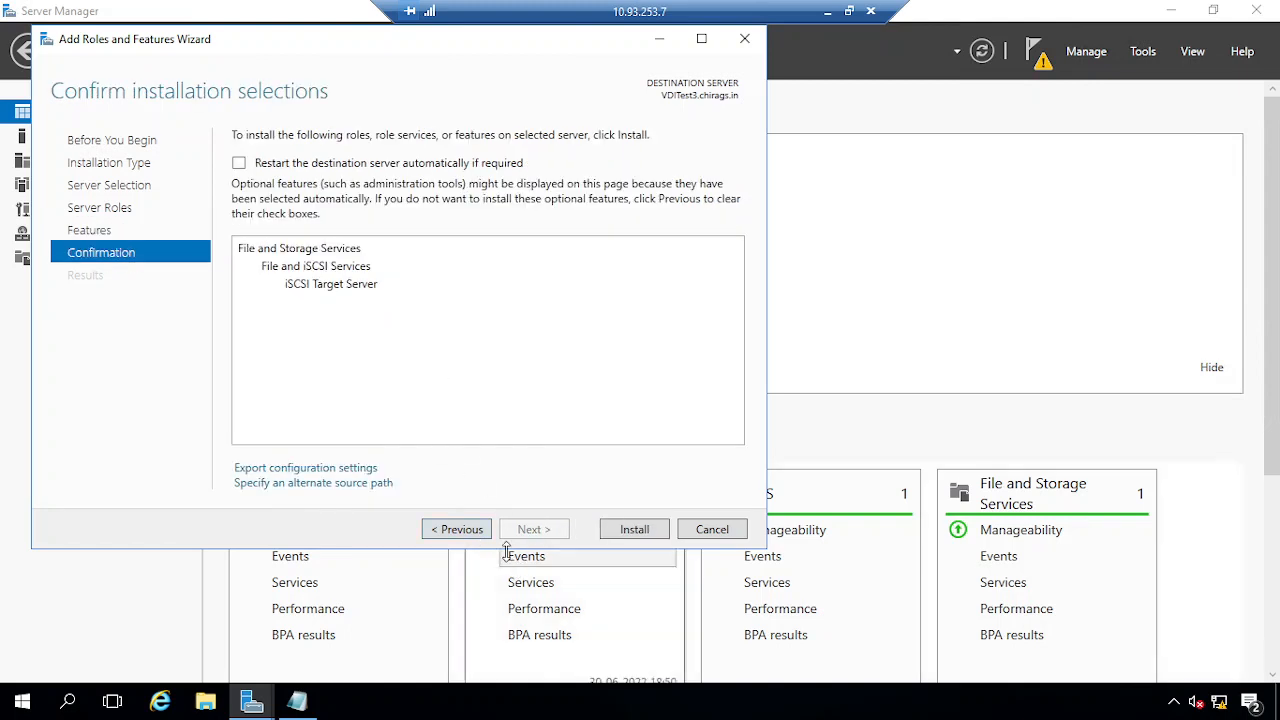
click(314, 160)
click(698, 424)
click(635, 530)
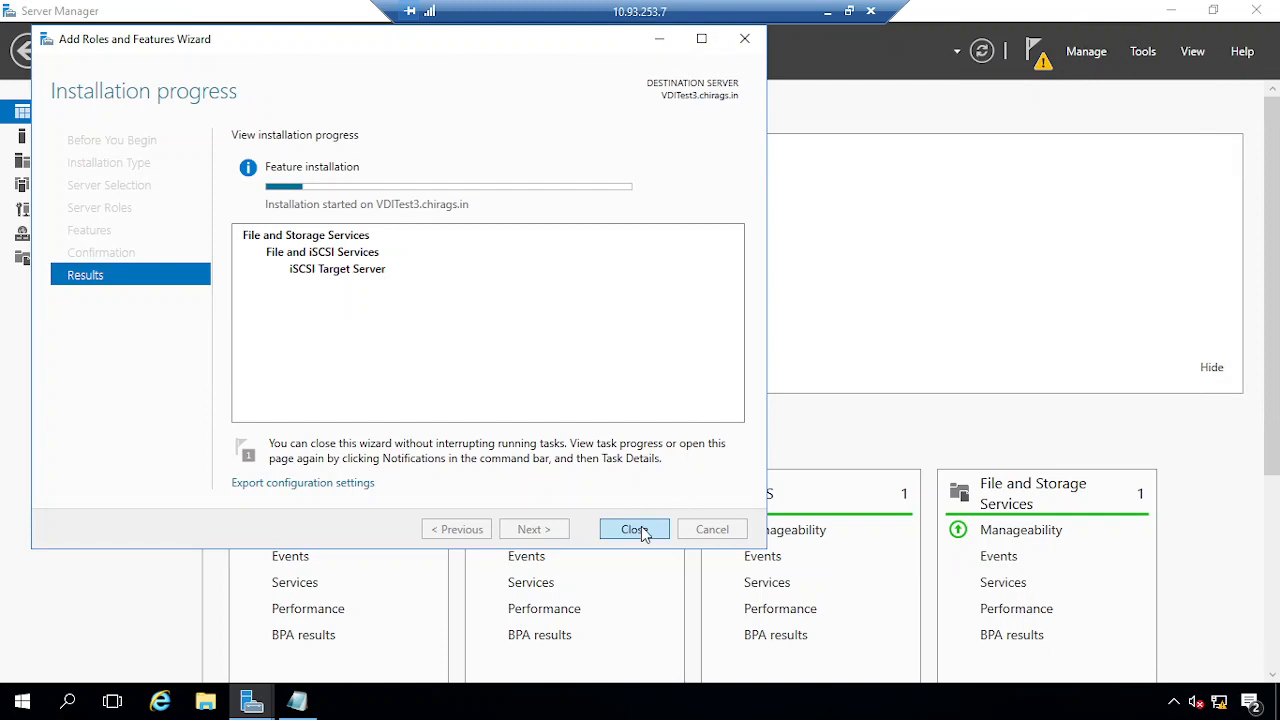
On the SQLNode1 session, open the Add Roles and Features wizard to its Server Roles page
click(827, 11)
mouse_move(388, 704)
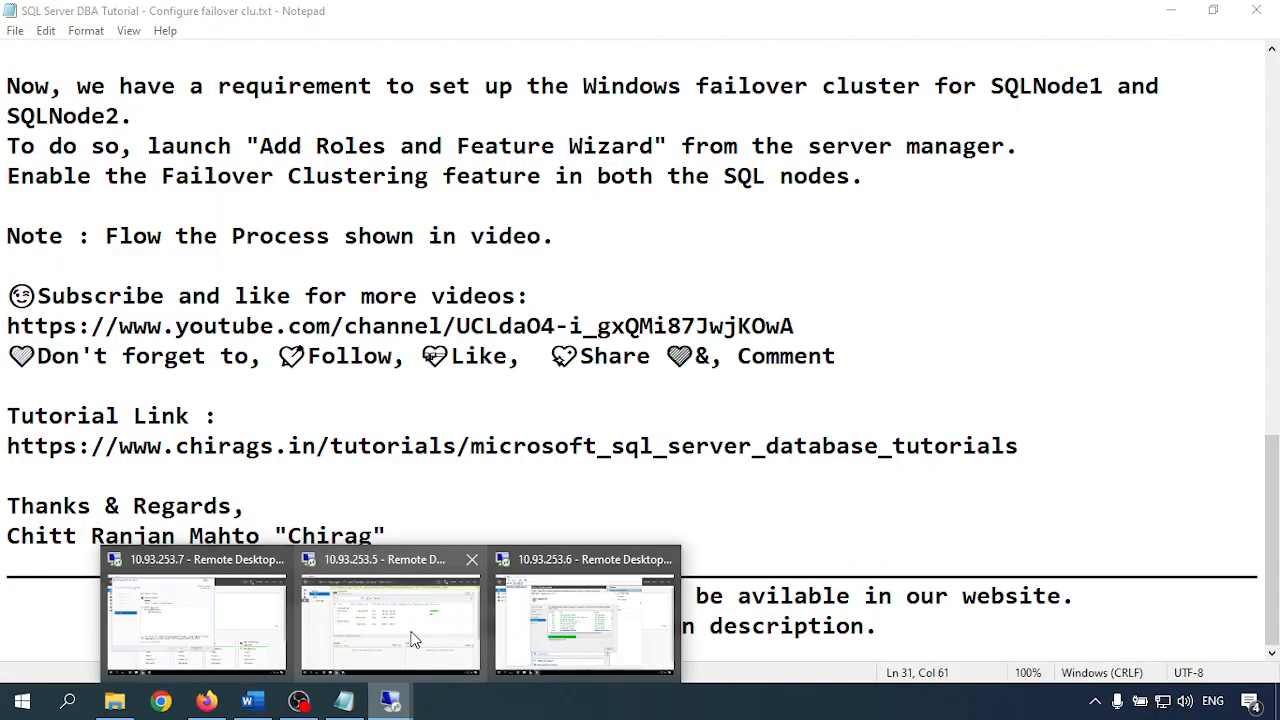
click(412, 641)
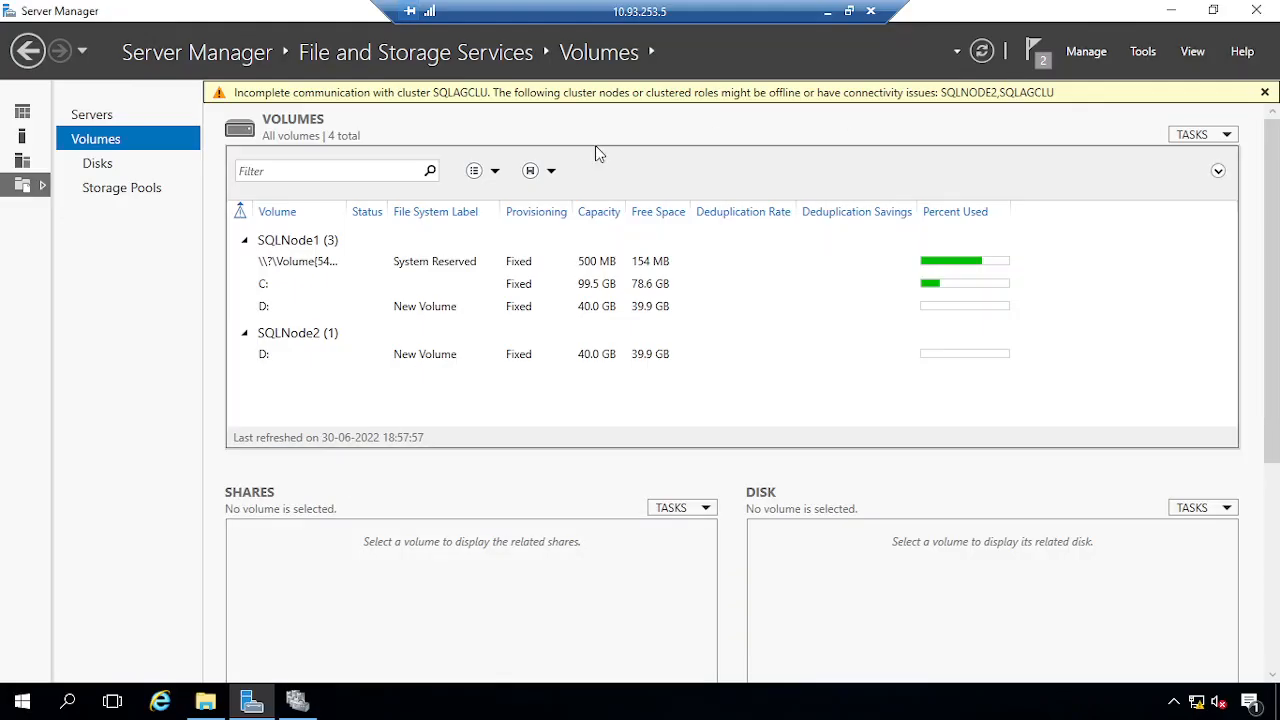
click(22, 112)
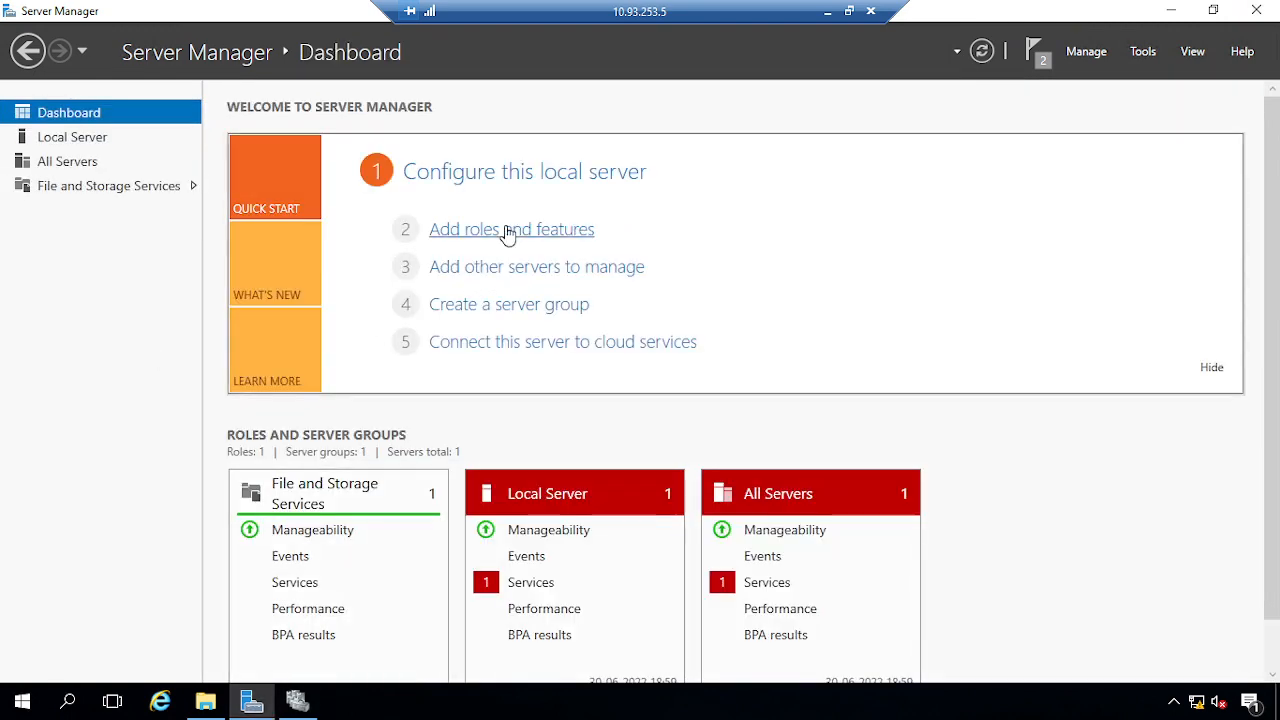
click(506, 229)
click(523, 535)
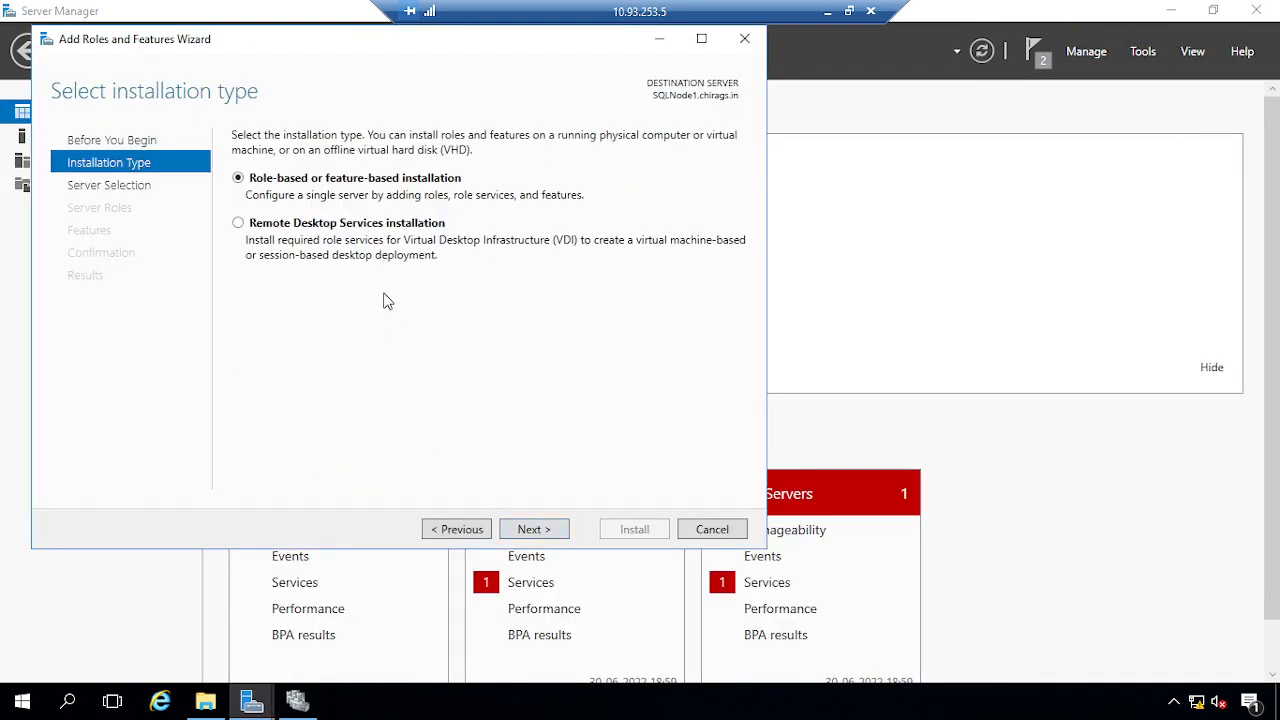
click(531, 530)
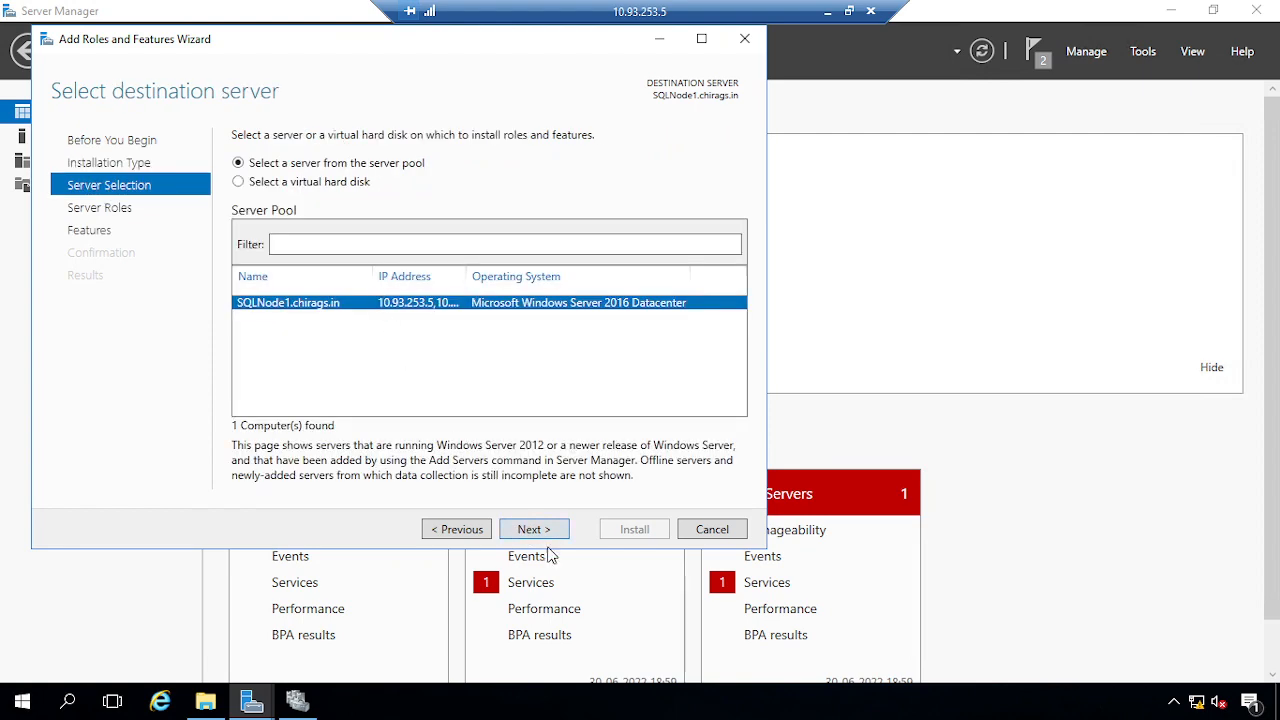
click(534, 529)
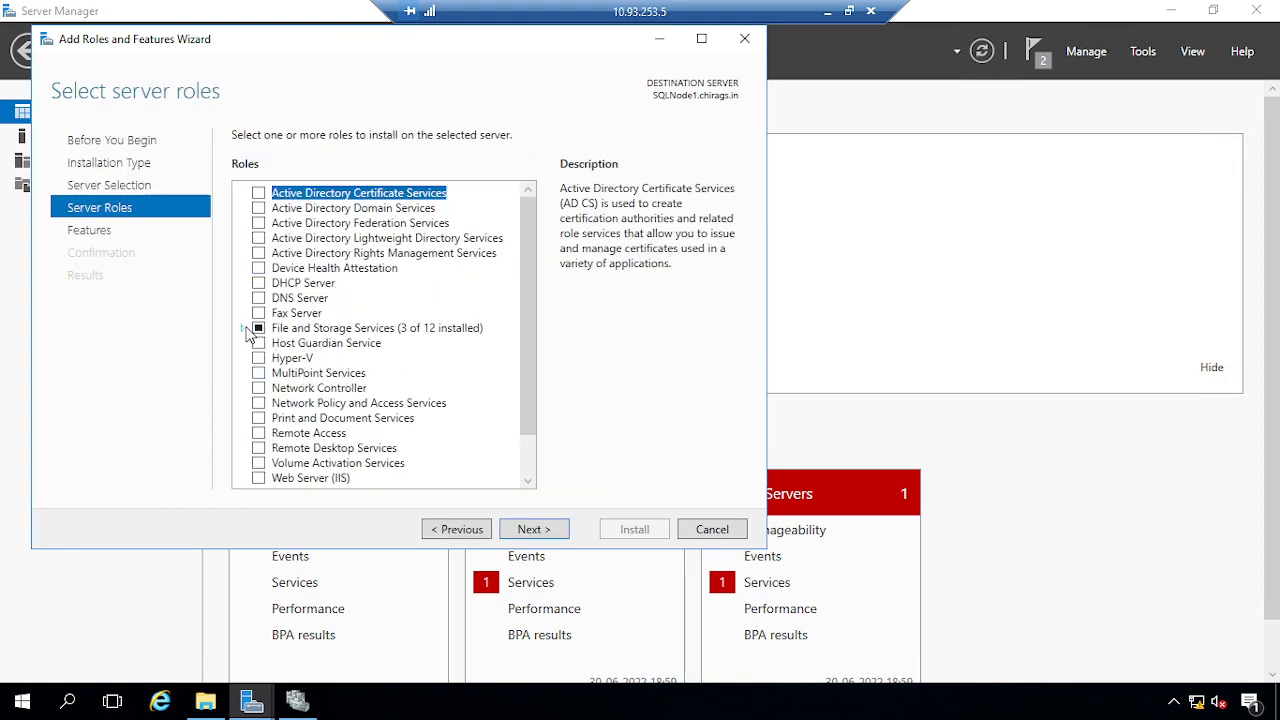
Confirm iSCSI Target Server is already installed, cancel the wizard, and minimise the session
click(242, 328)
click(260, 343)
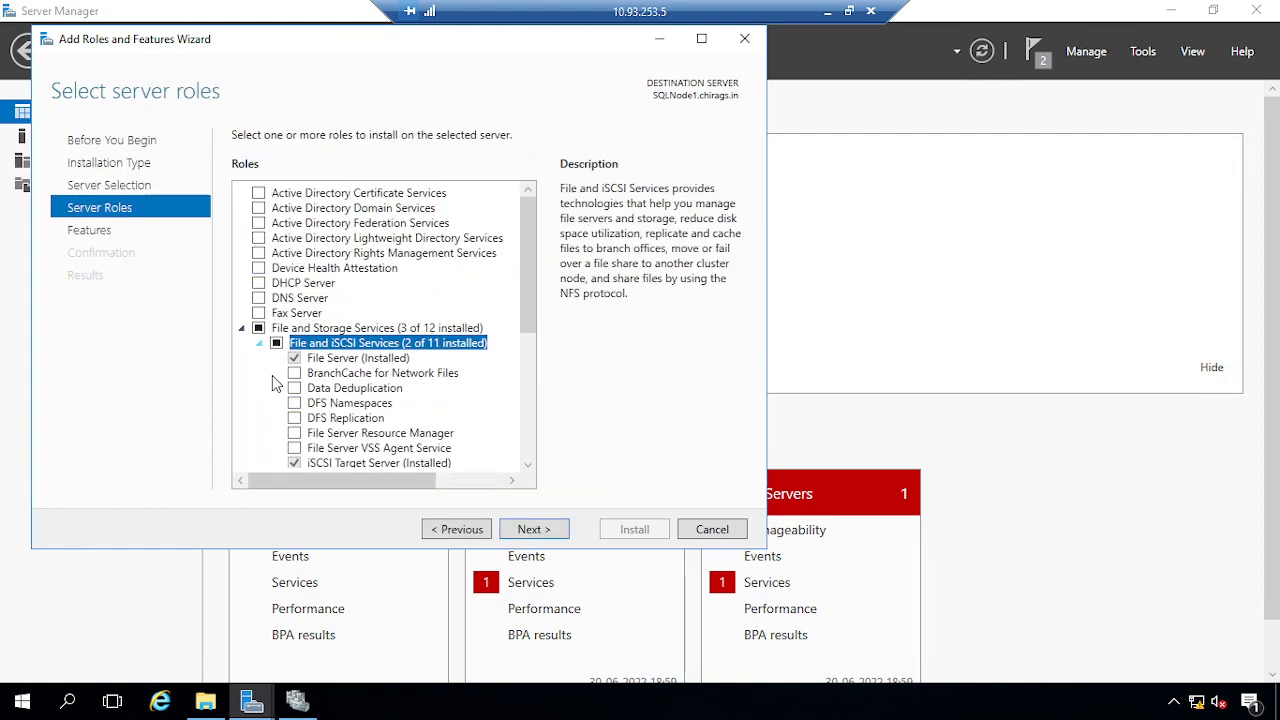
click(297, 464)
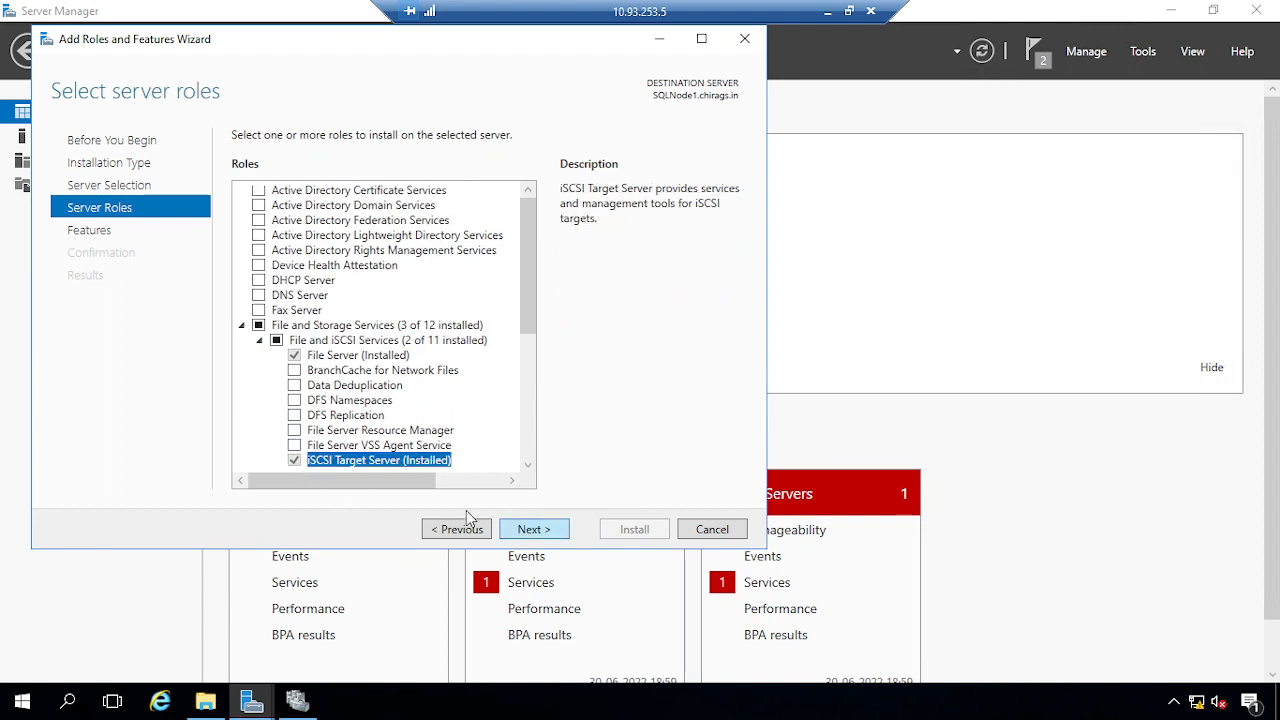
scroll(385, 388, down, 2)
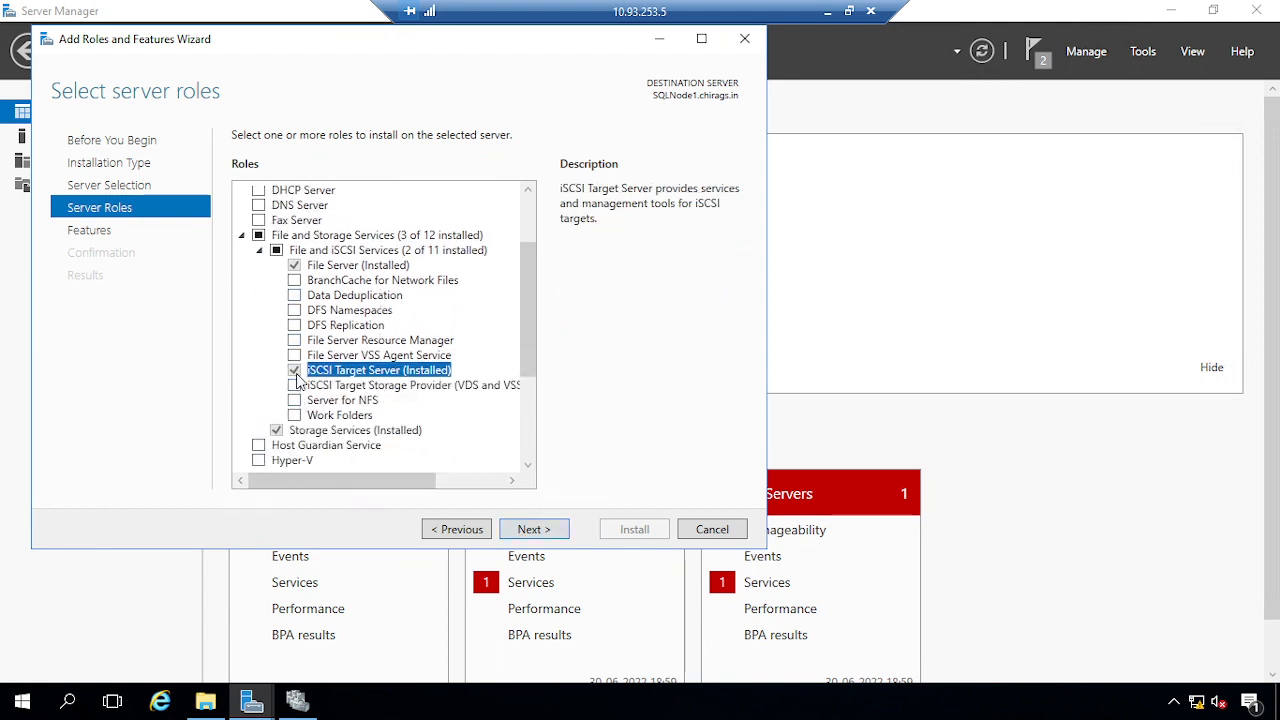
click(277, 252)
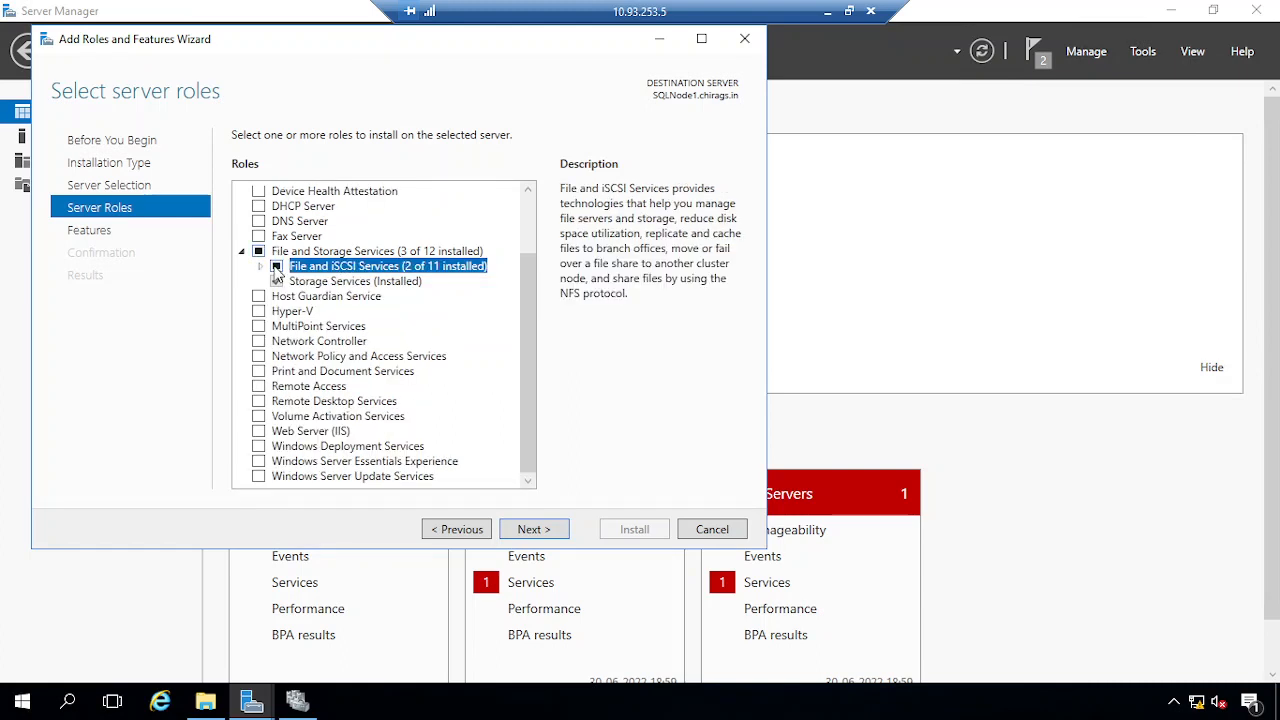
click(275, 268)
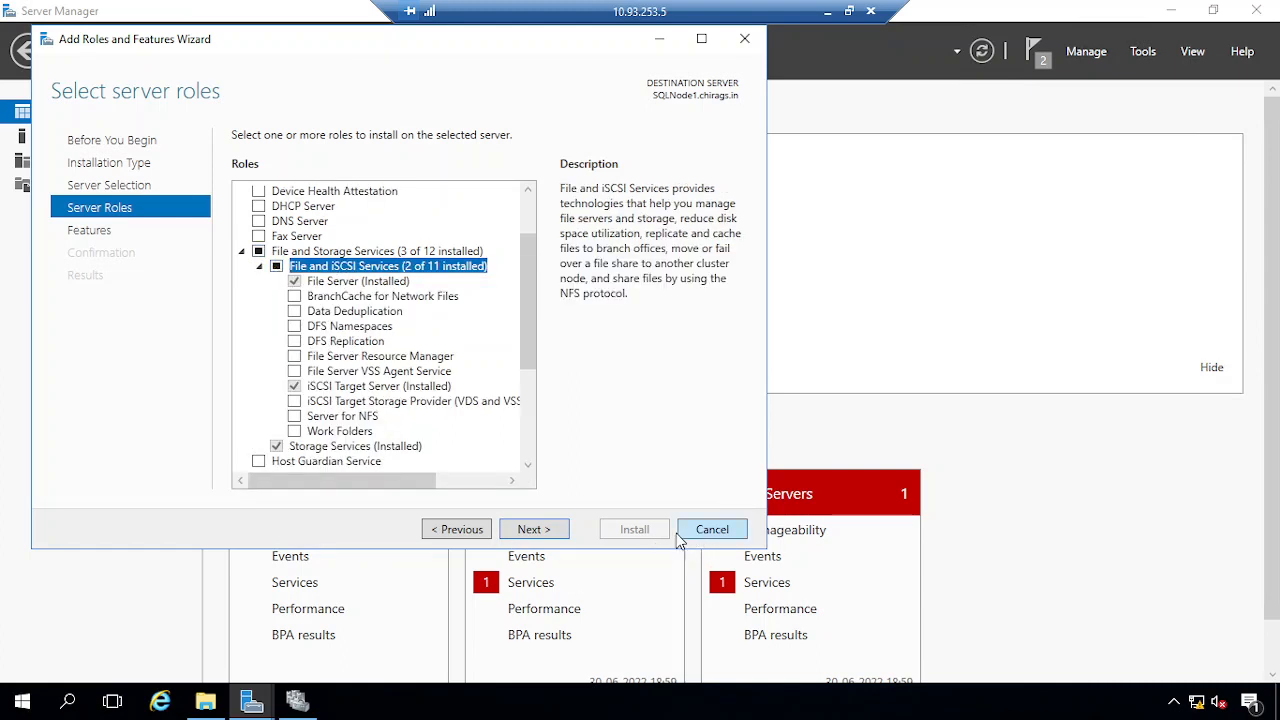
click(326, 388)
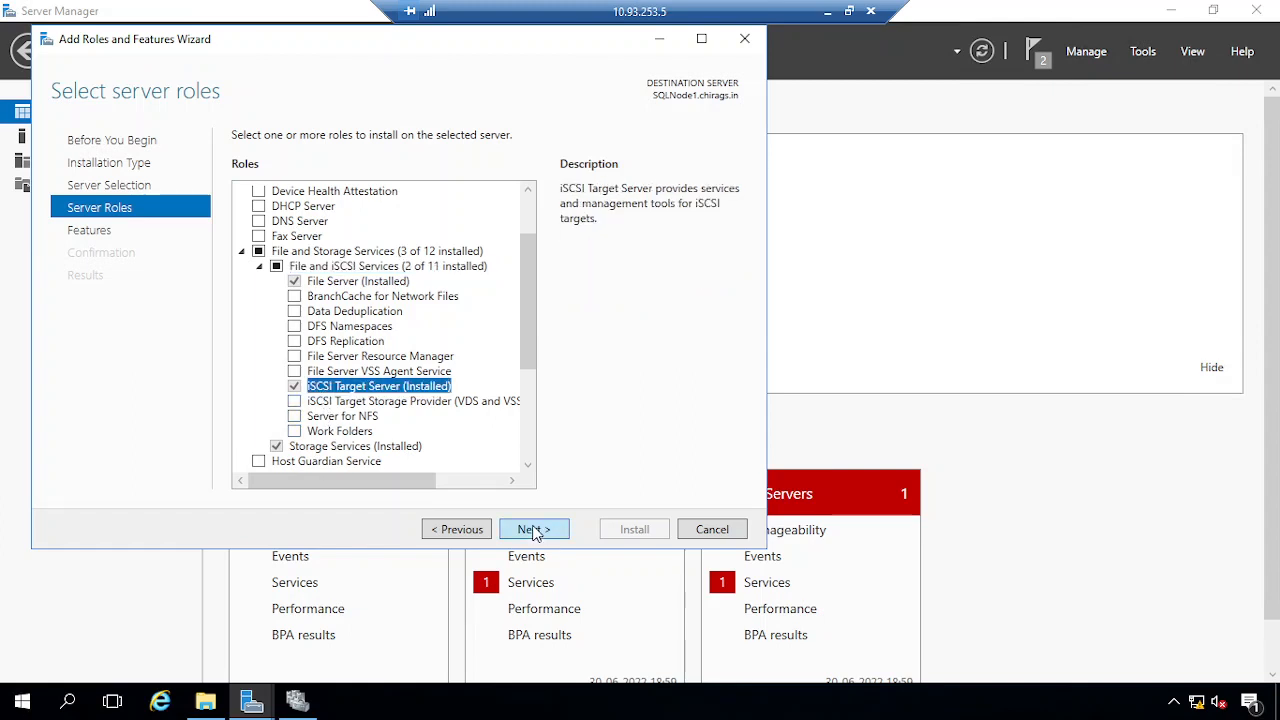
click(533, 530)
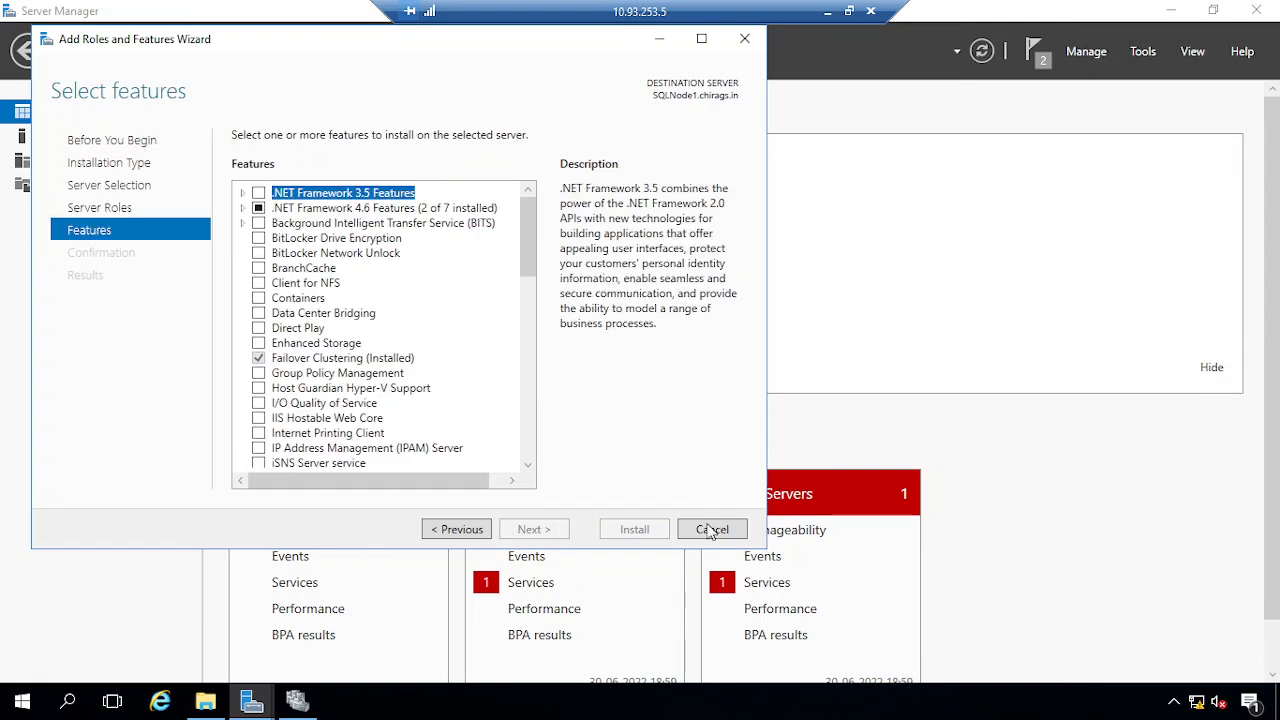
click(713, 530)
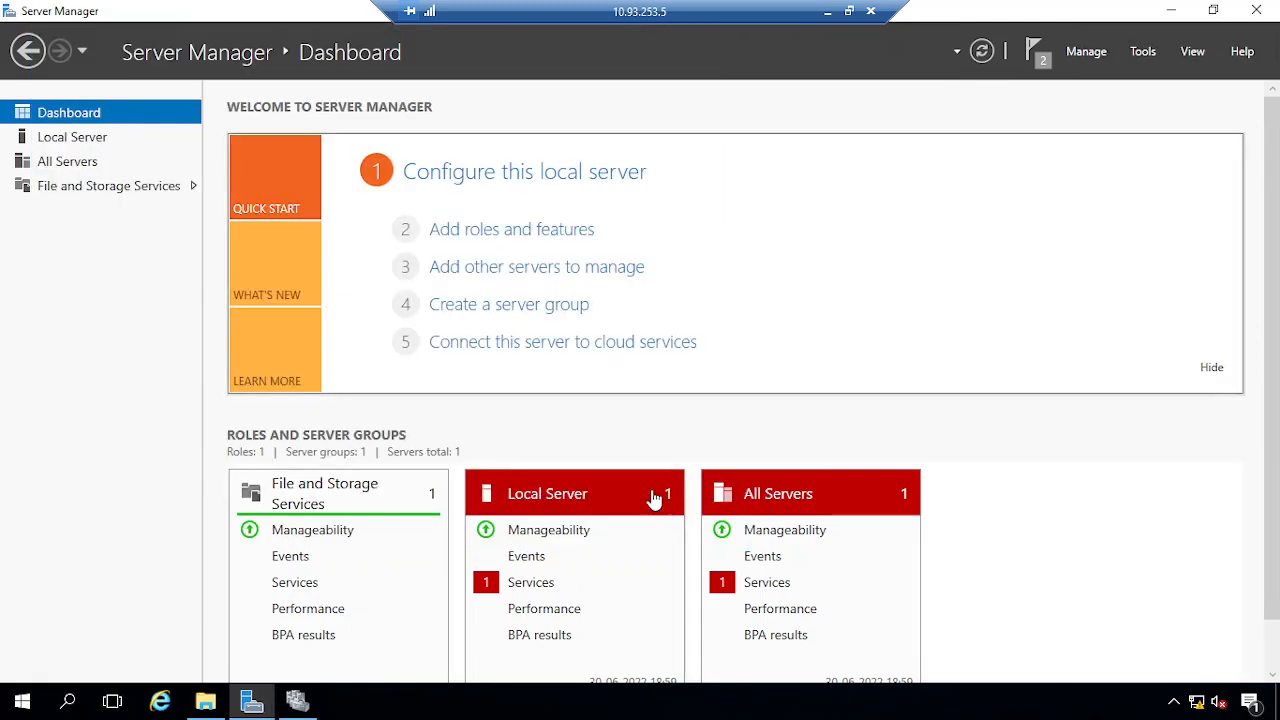
click(828, 12)
Back on VDITest3, close the finished installation wizard and open the File and Storage Services iSCSI page
mouse_move(398, 700)
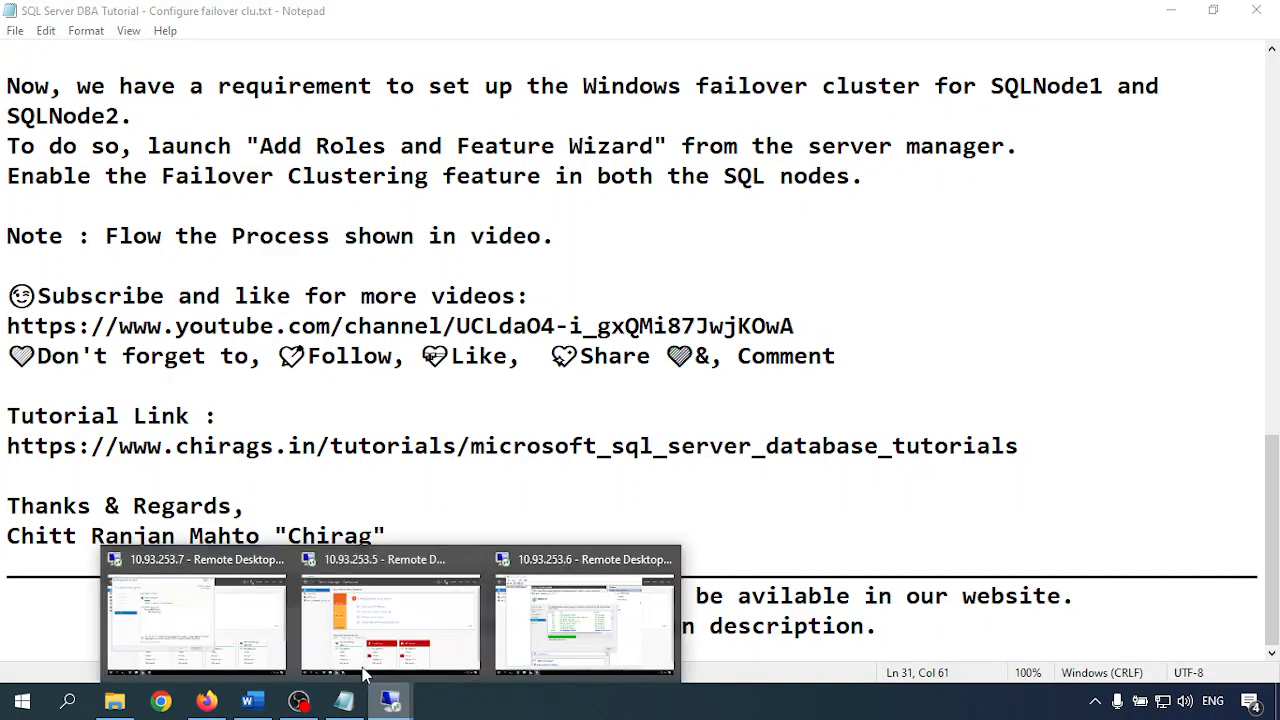
click(197, 620)
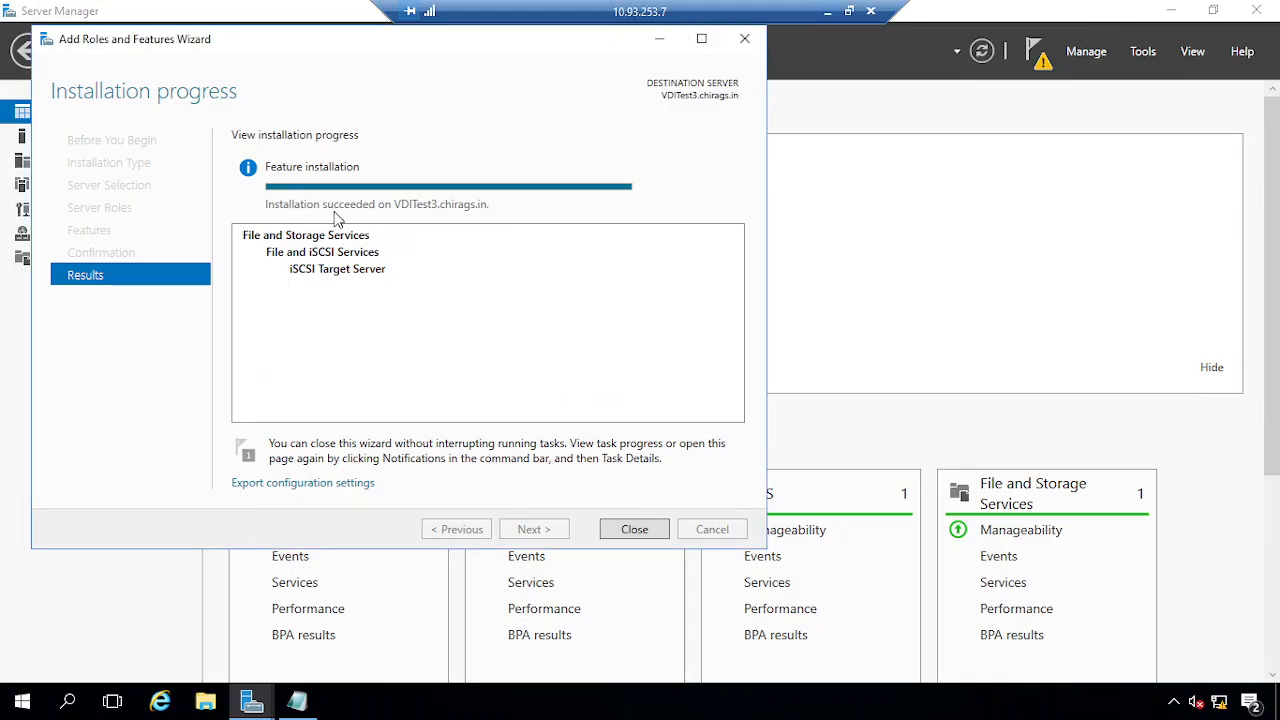
click(634, 529)
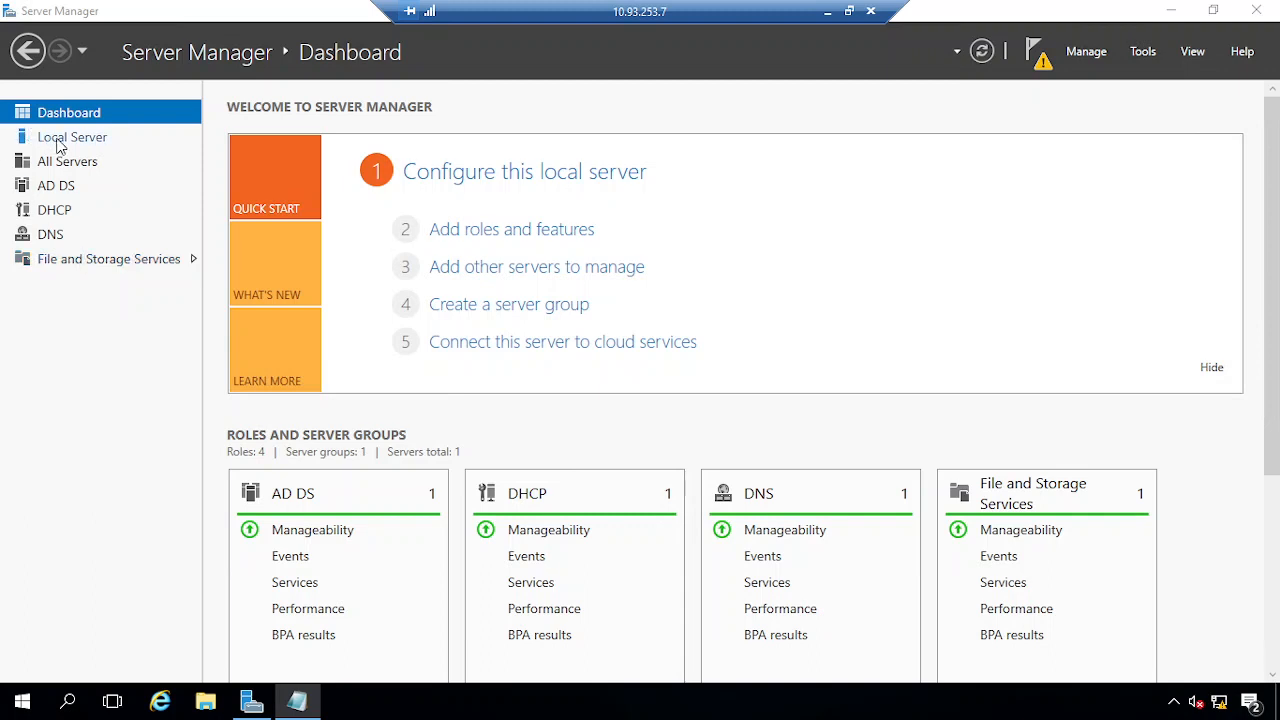
click(106, 264)
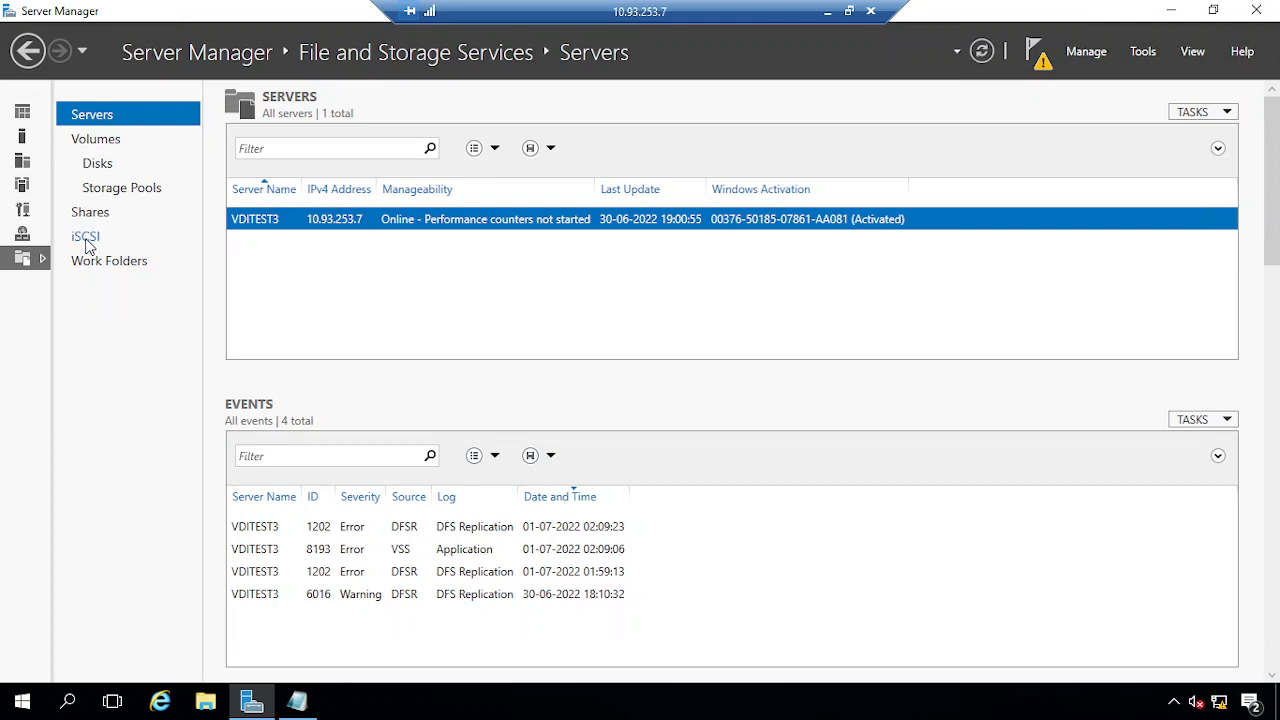
click(86, 238)
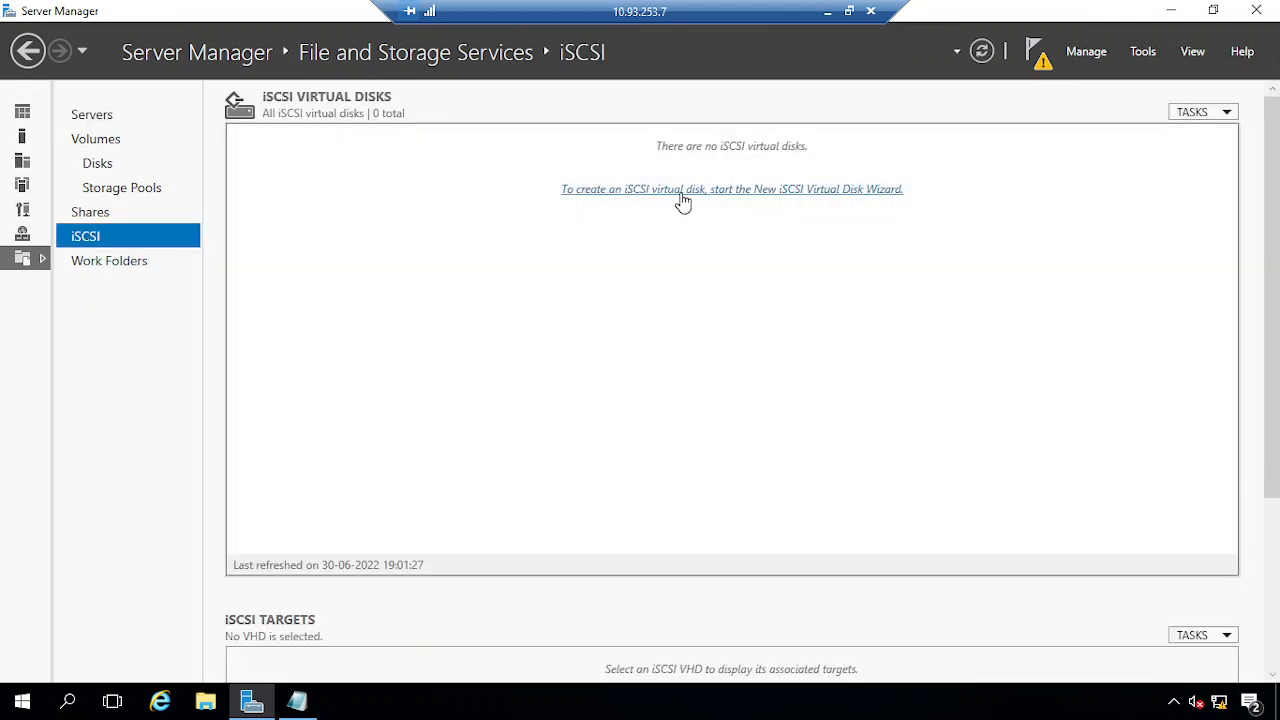
Define a new iSCSI virtual disk named Data on volume D:, 20 GB fixed size
click(785, 190)
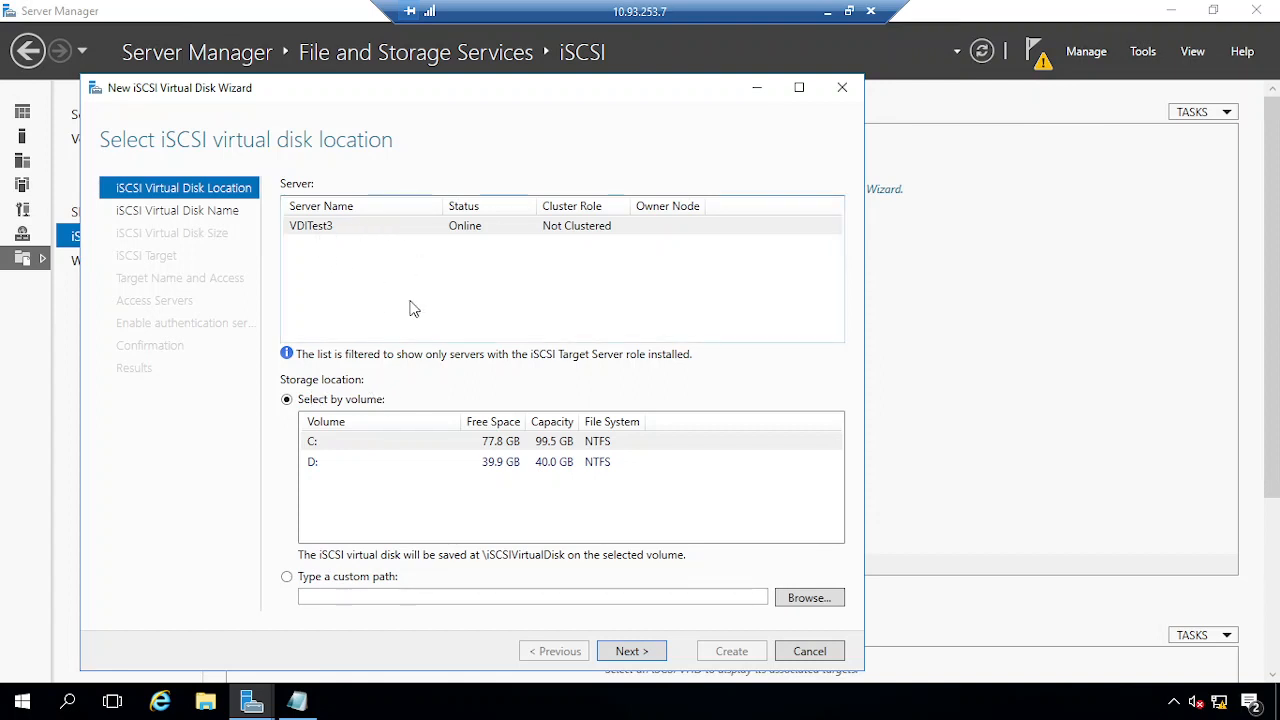
click(489, 466)
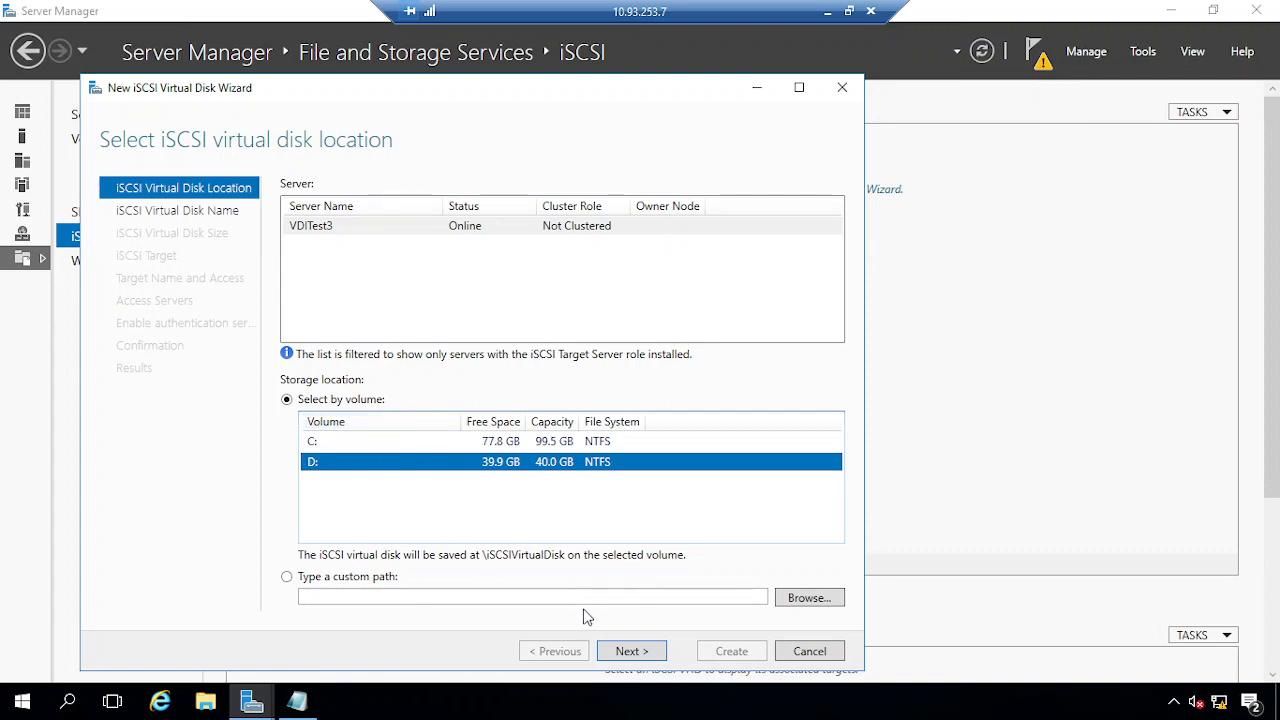
click(630, 651)
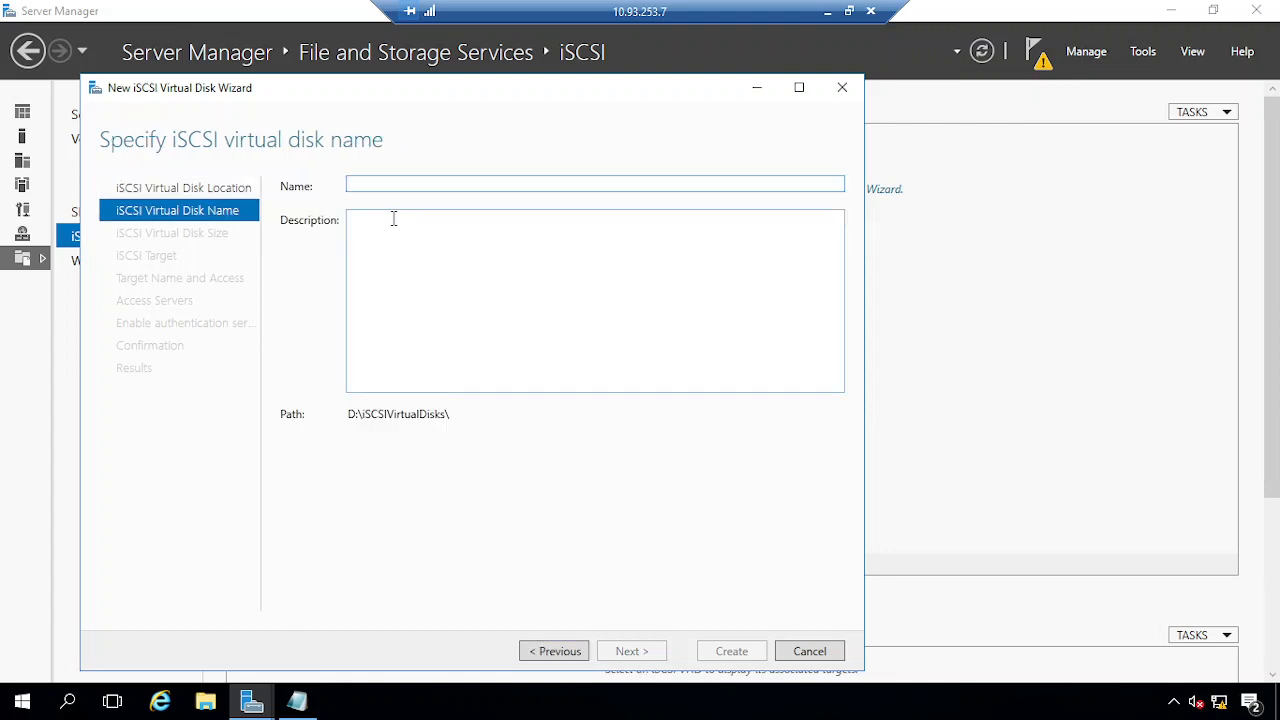
text(Data)
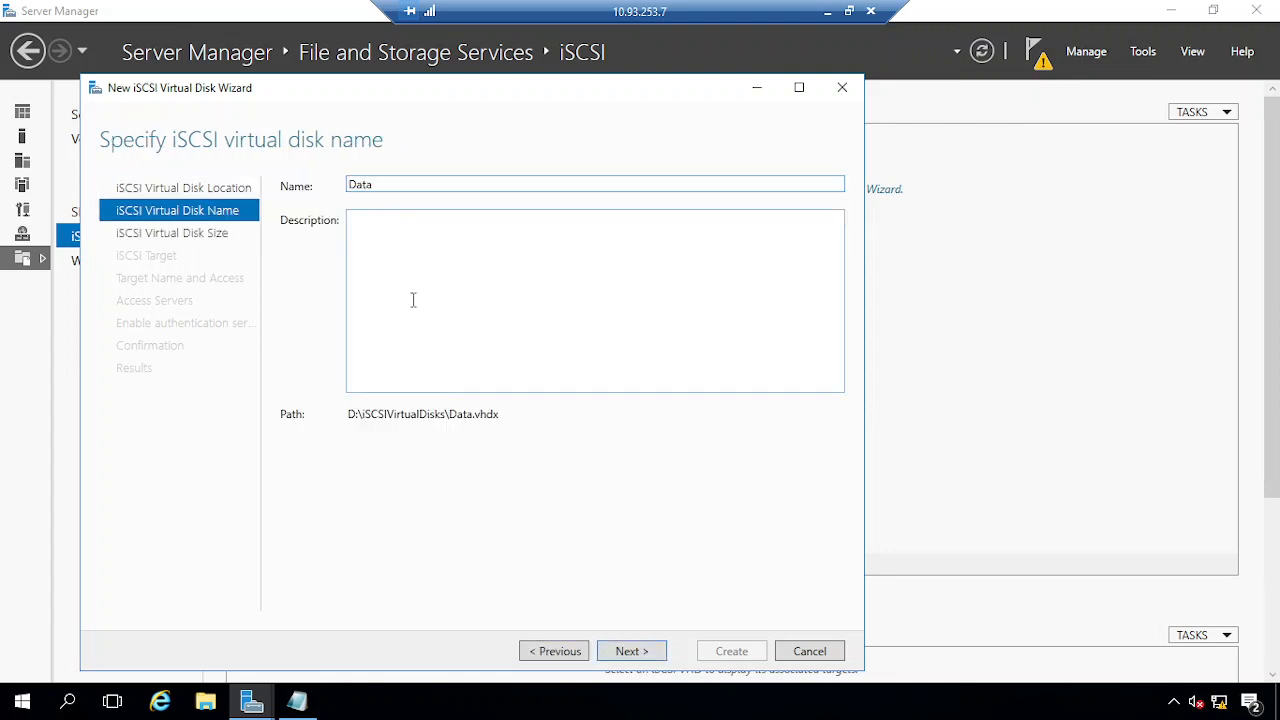
triple_click(350, 414)
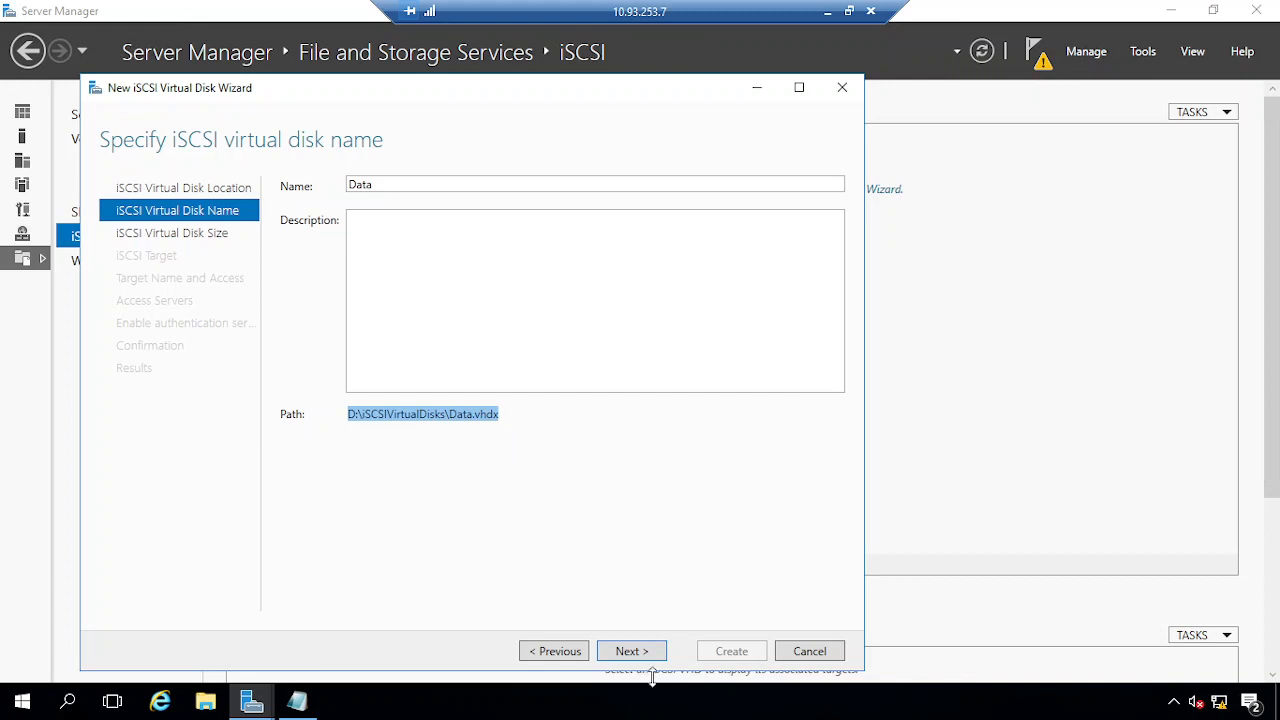
click(631, 649)
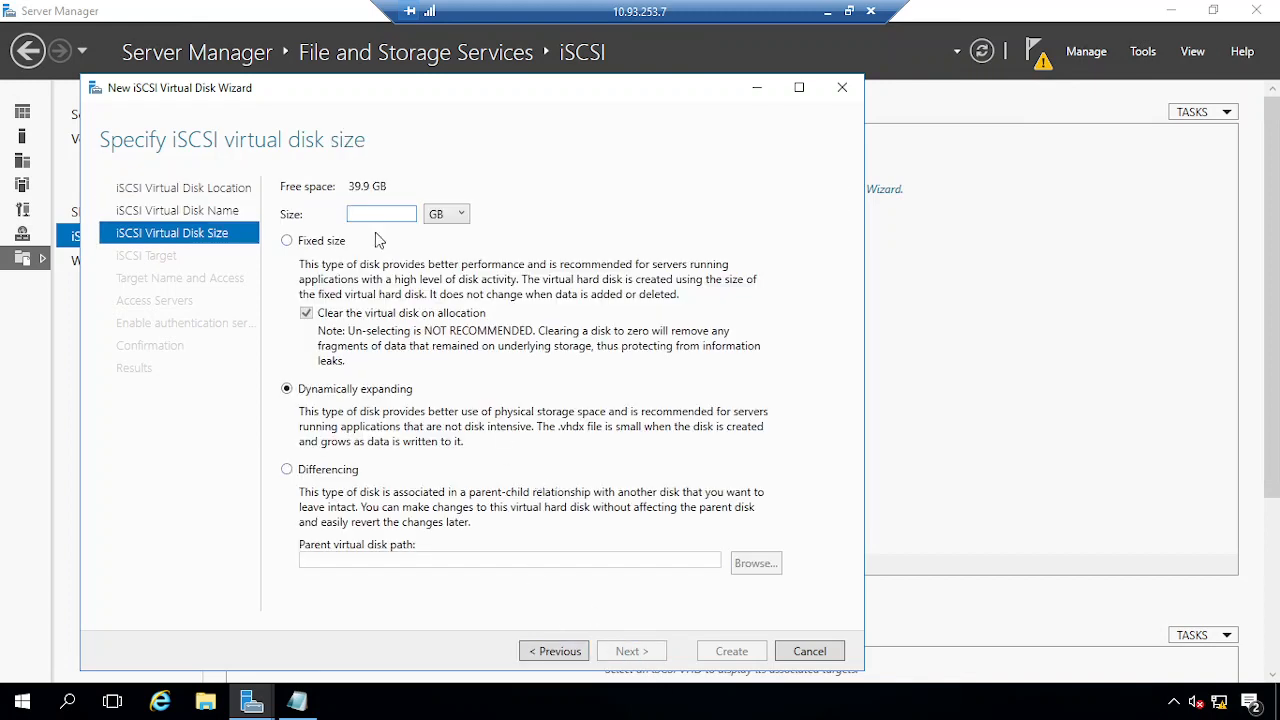
text(20)
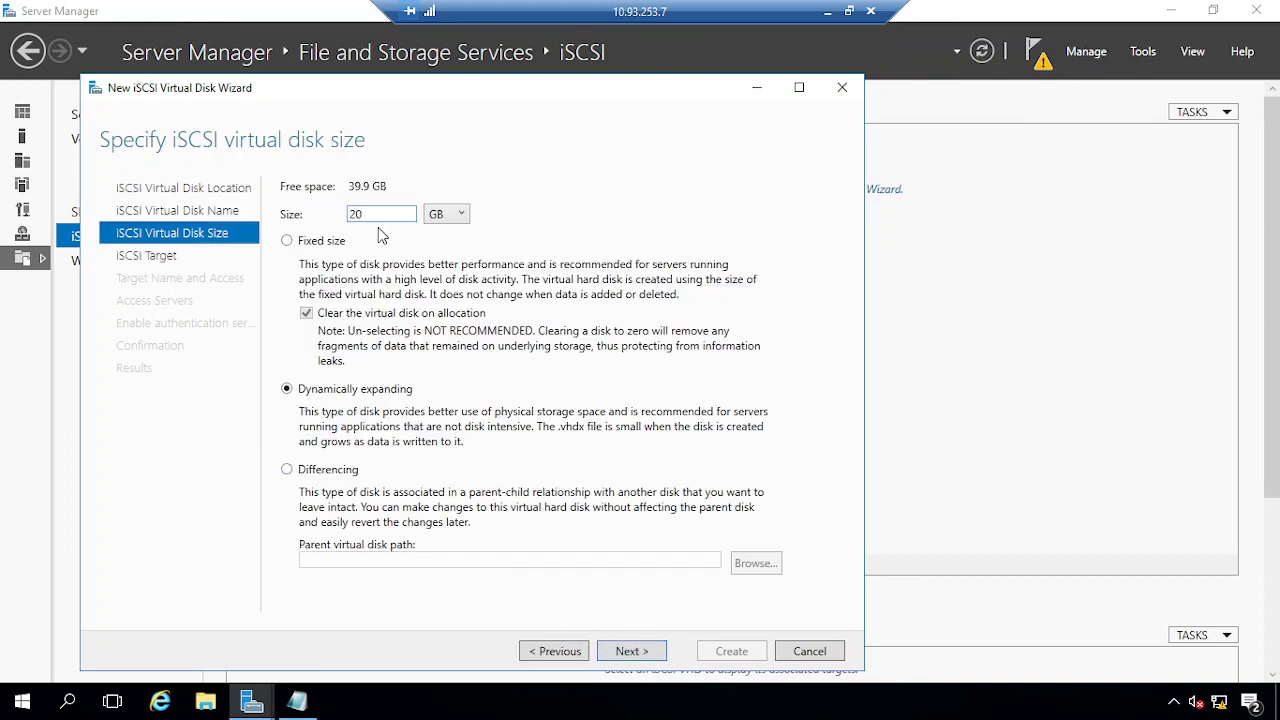
click(309, 244)
click(635, 653)
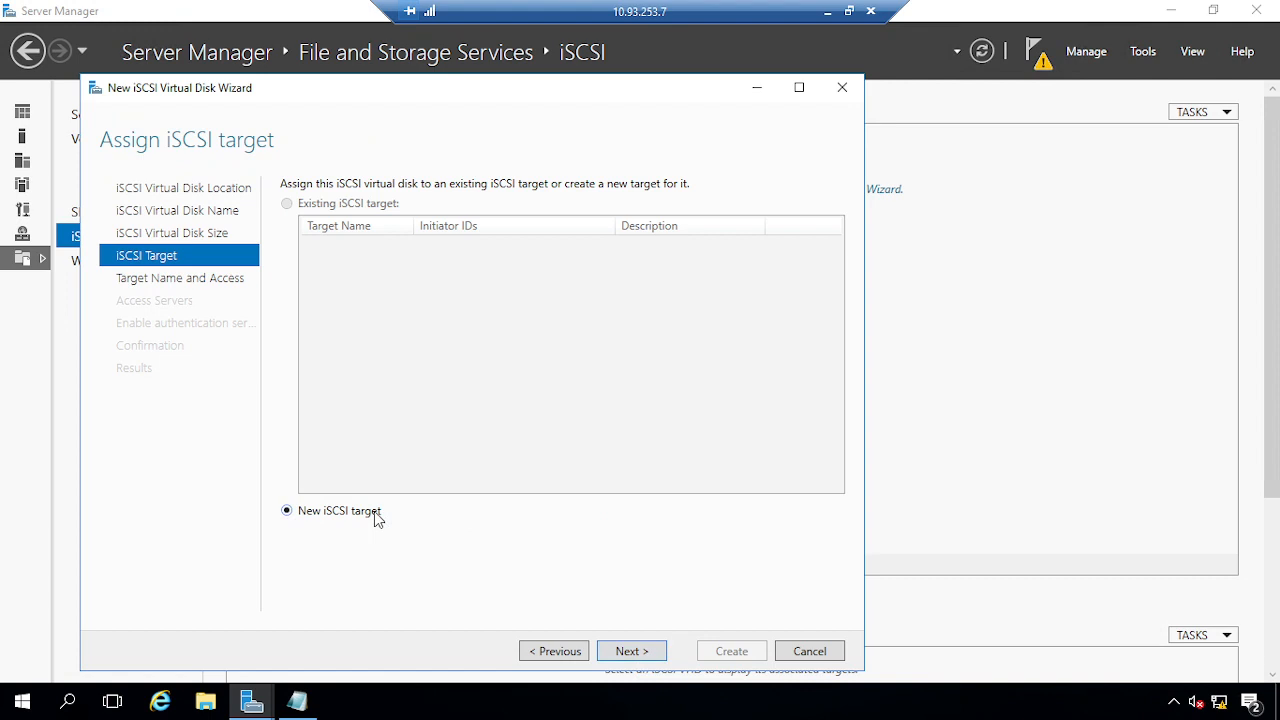
Name the new iSCSI target SQL and grant access to initiator IP 10.93.253.5
click(617, 652)
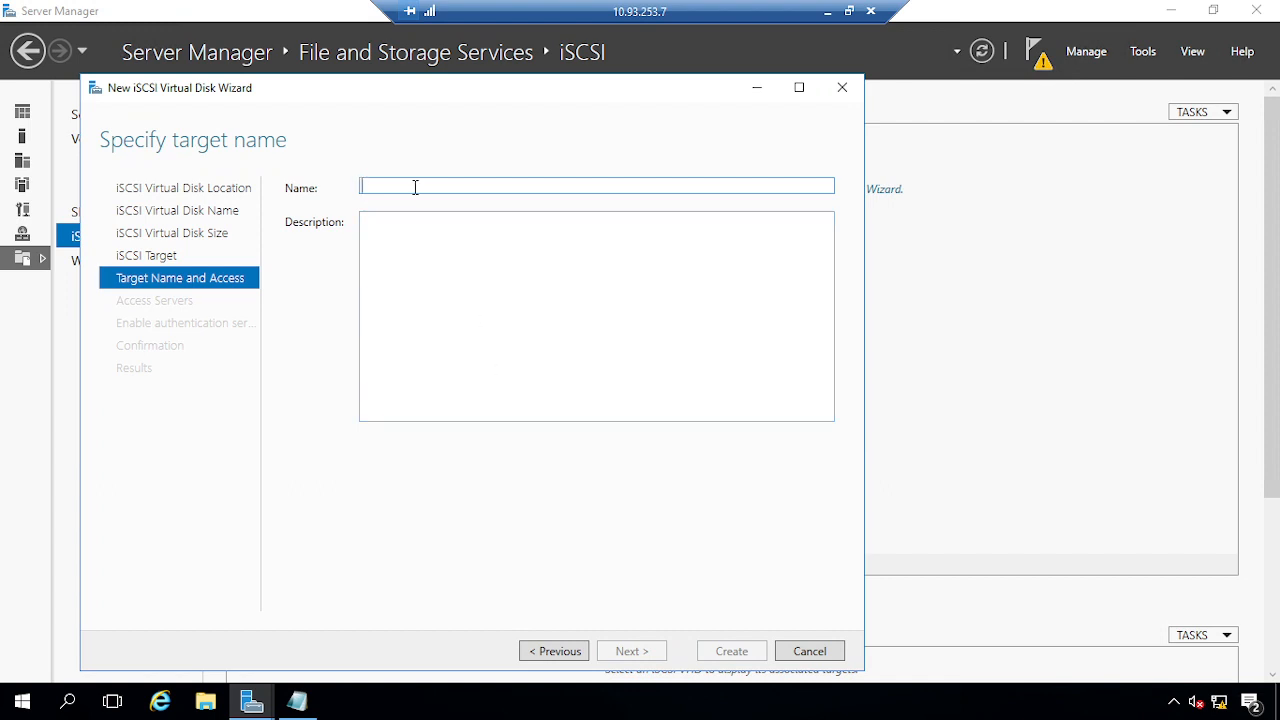
text(SQL)
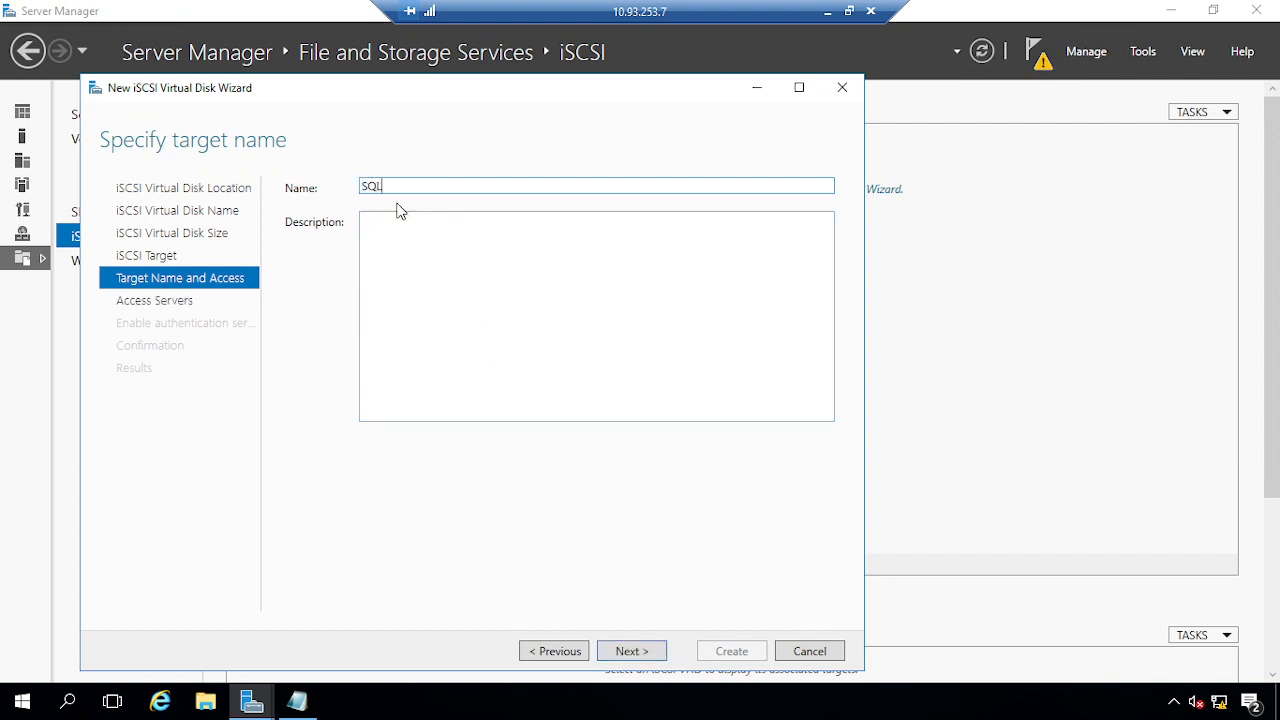
click(622, 652)
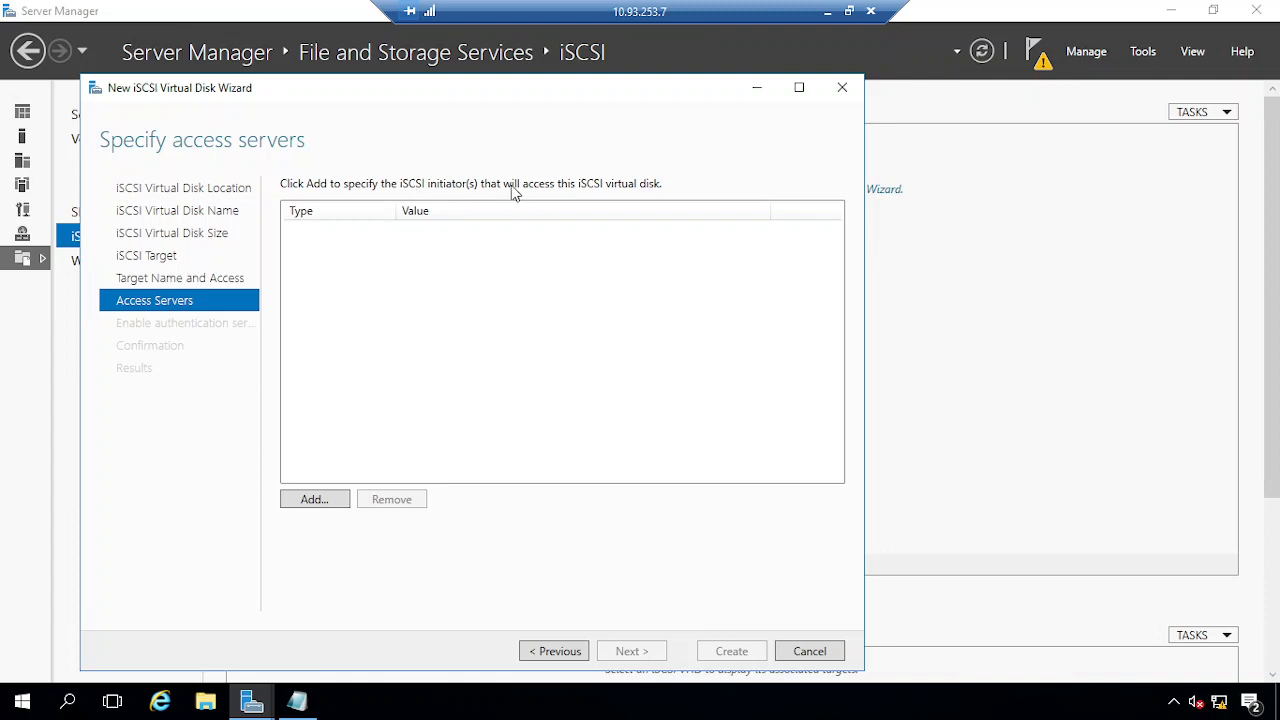
click(312, 500)
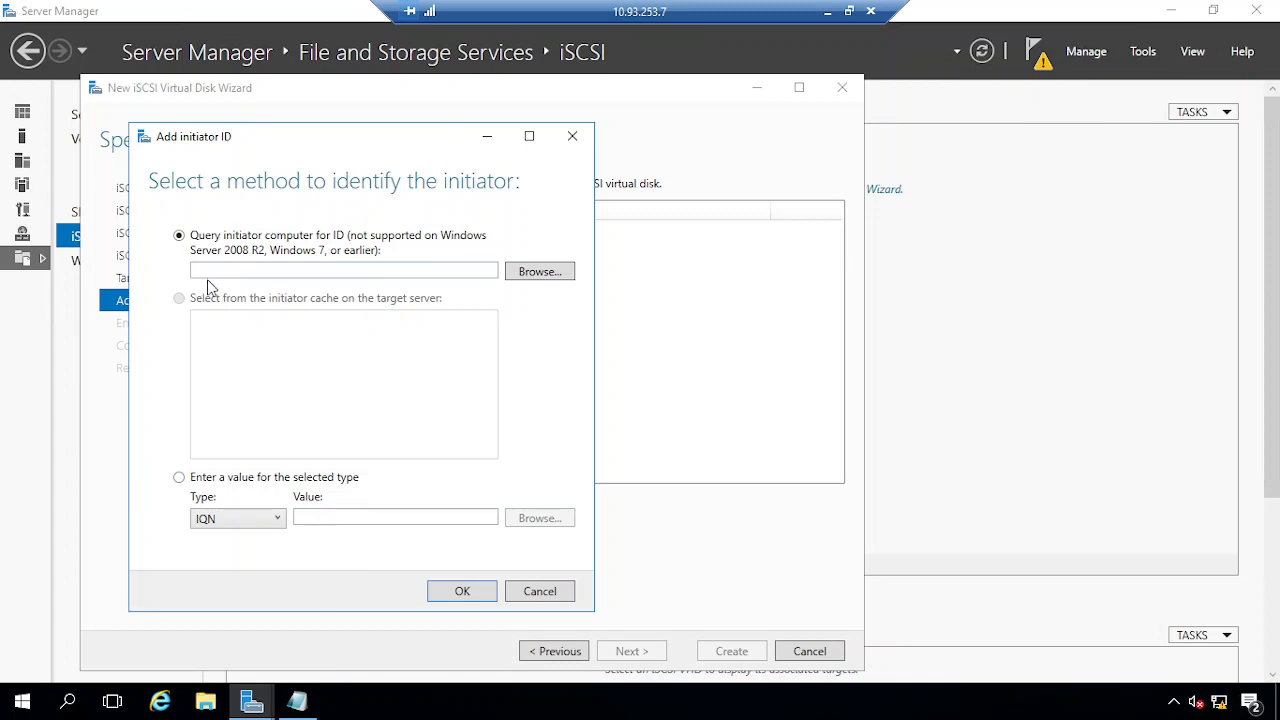
click(205, 480)
click(232, 520)
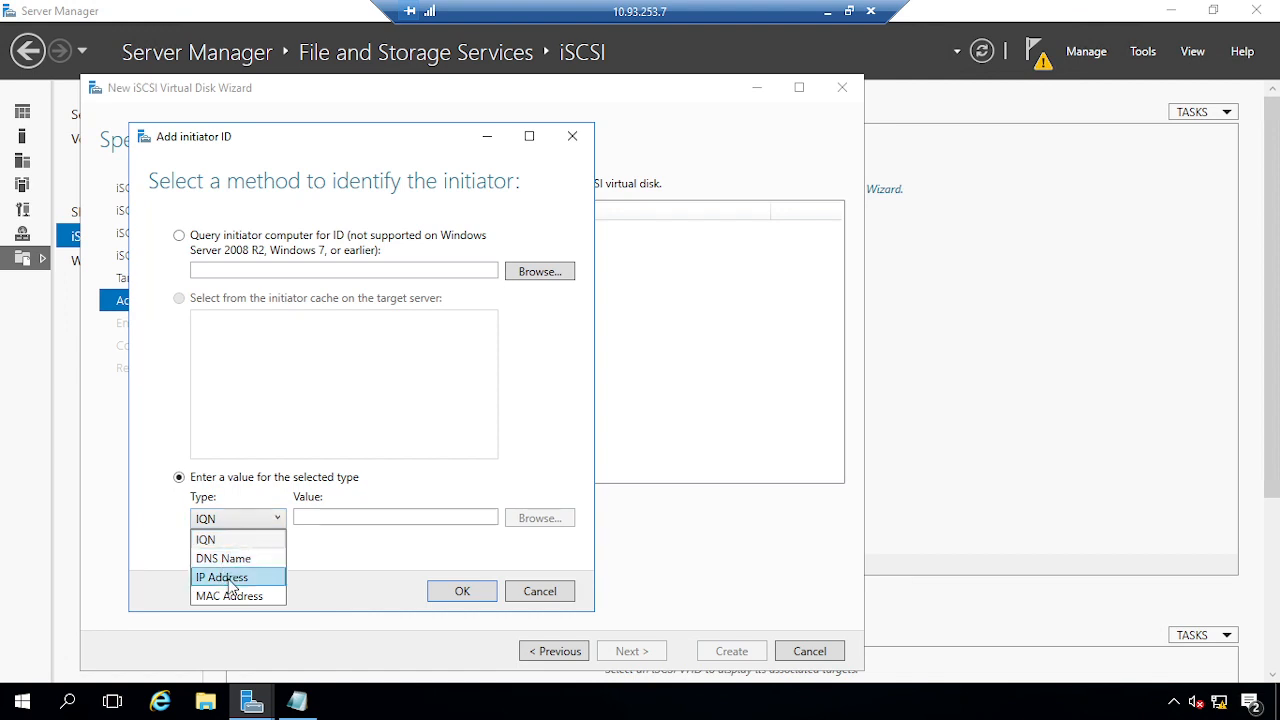
click(215, 574)
click(389, 517)
text(10.)
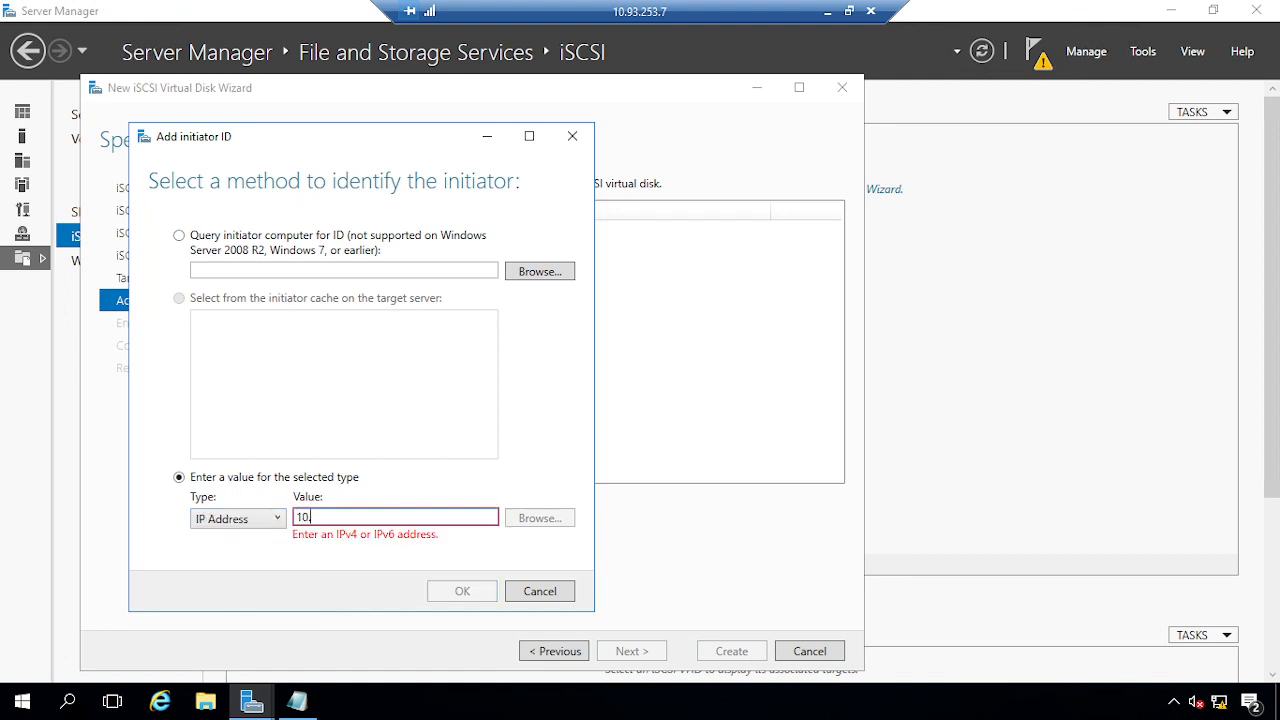
text(93.253.5)
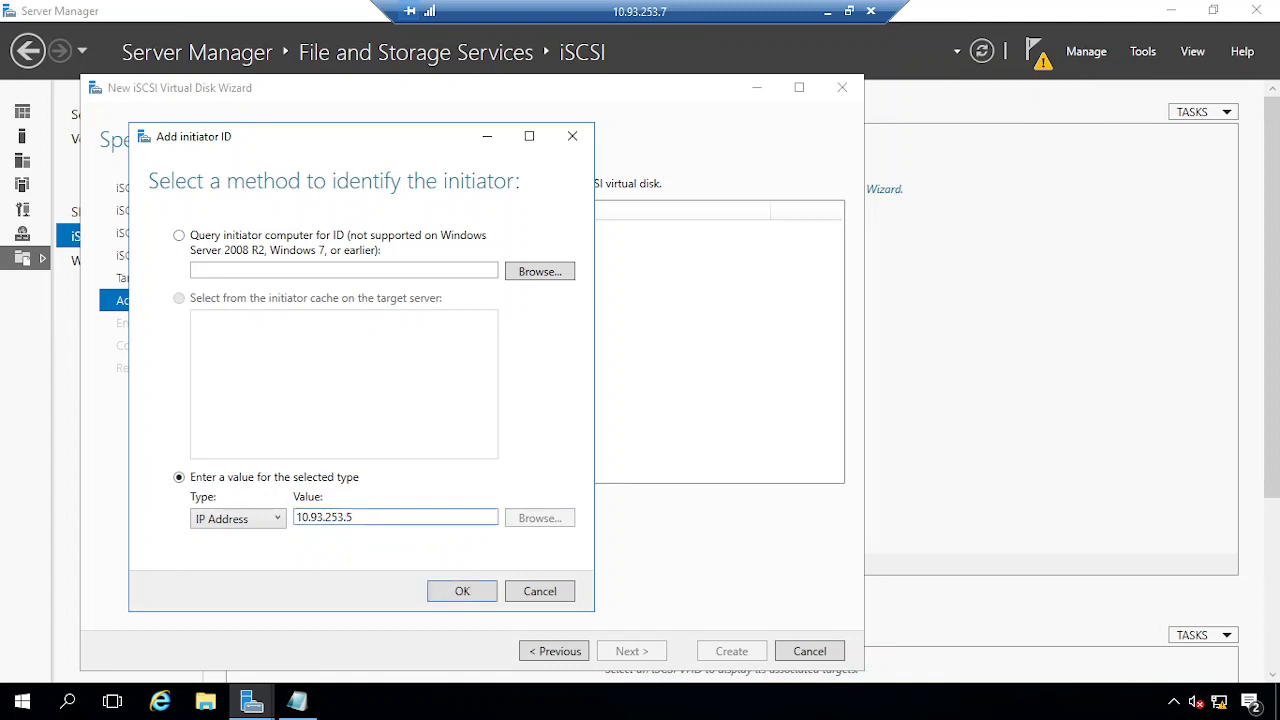
click(462, 591)
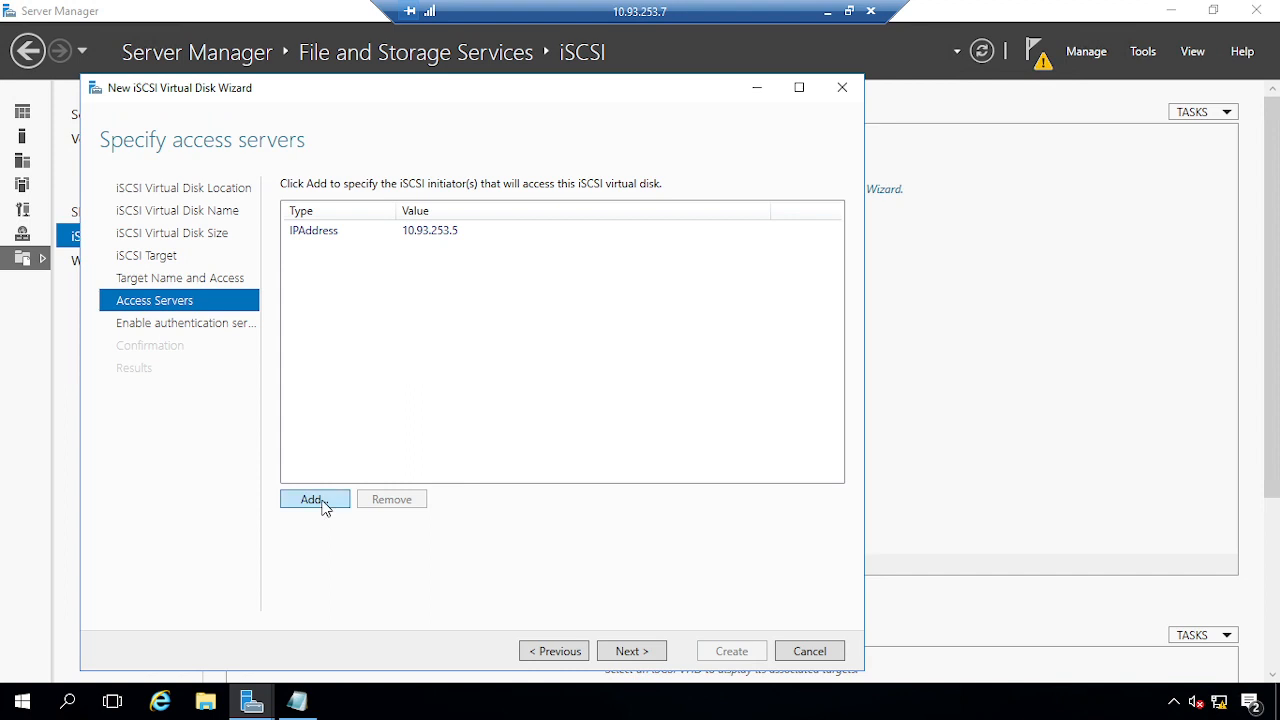
Add a second access initiator by IP address, 10.93.253.6
click(324, 501)
click(104, 382)
click(116, 426)
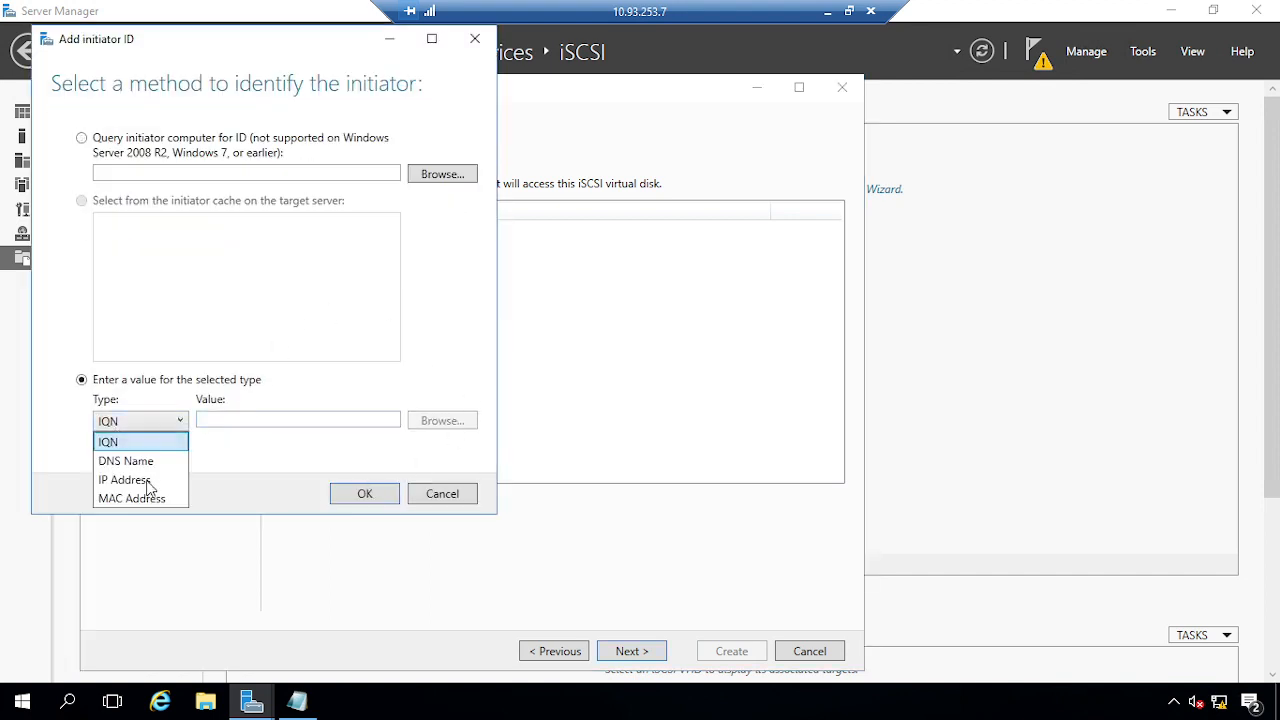
click(135, 481)
click(290, 418)
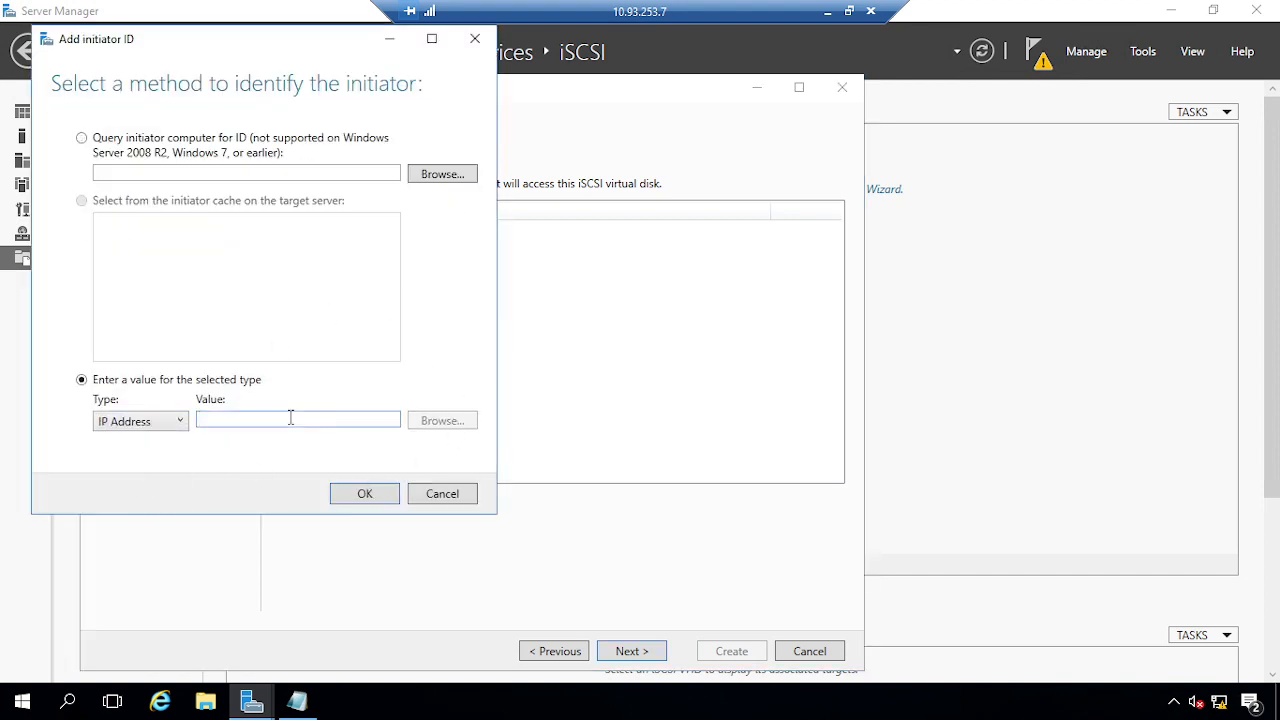
text(10.93.)
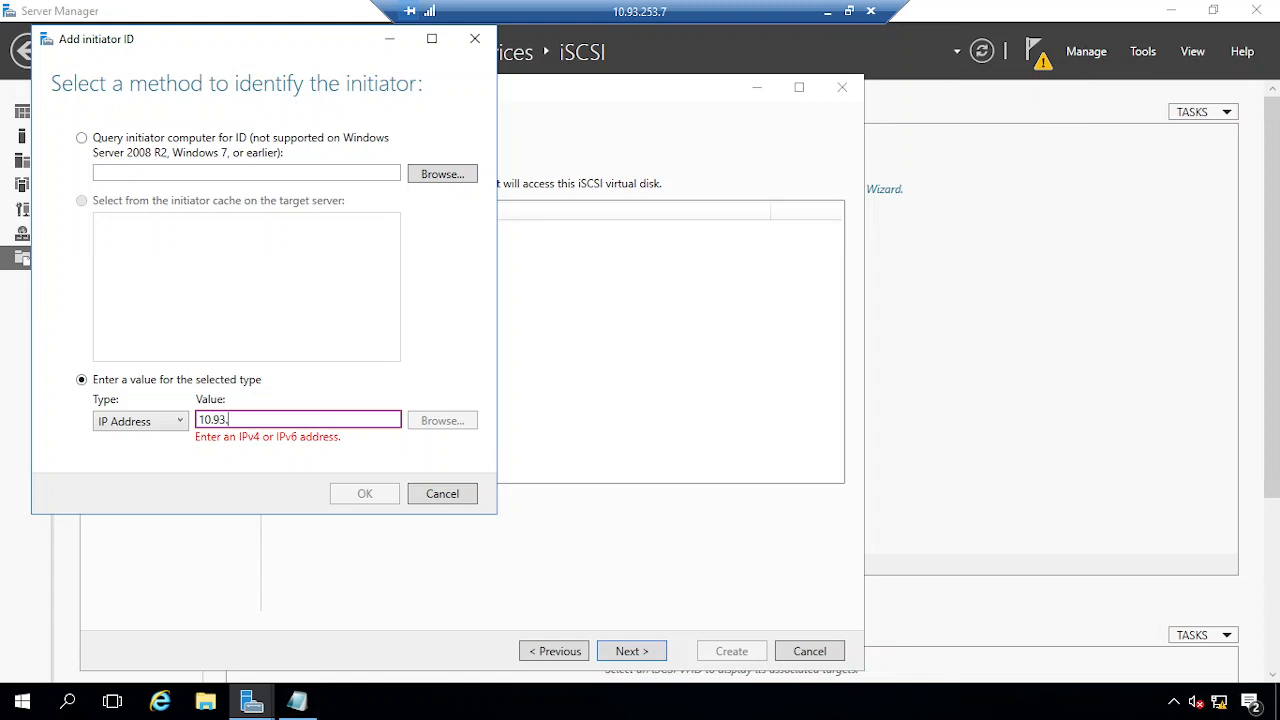
text(253.6)
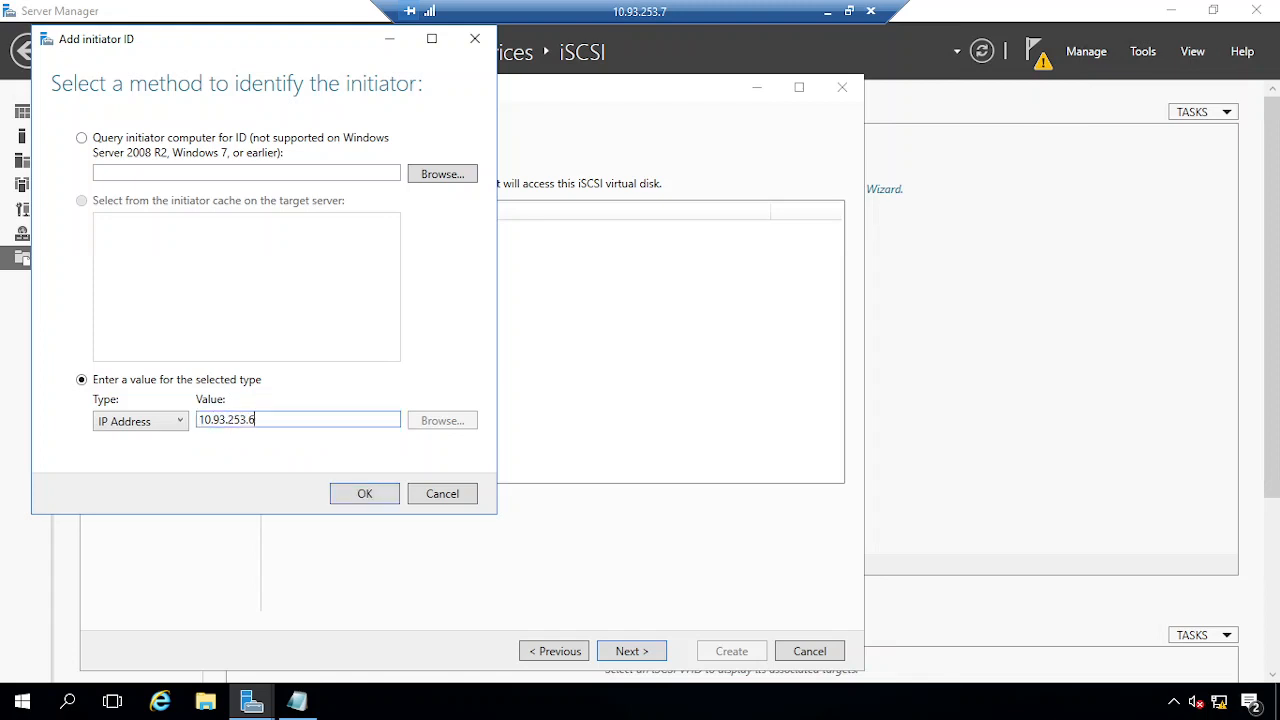
click(366, 493)
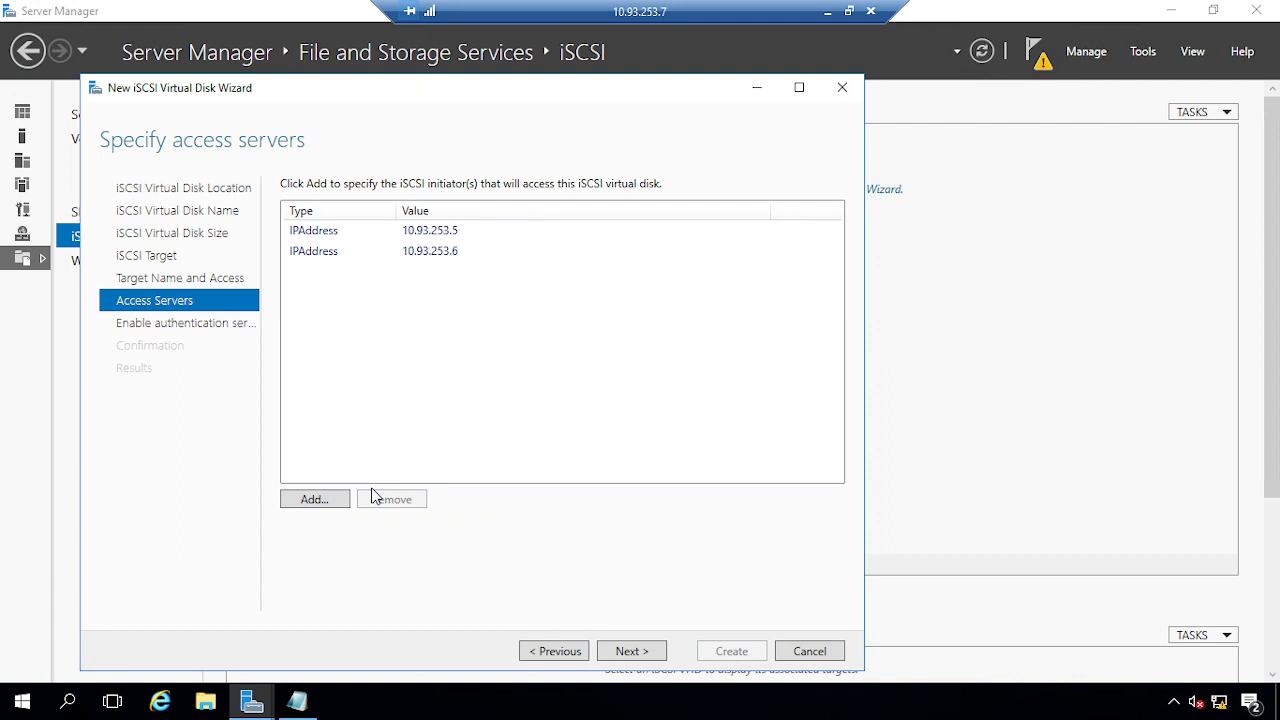
Leave CHAP authentication disabled and continue to the Confirm selections summary
click(630, 655)
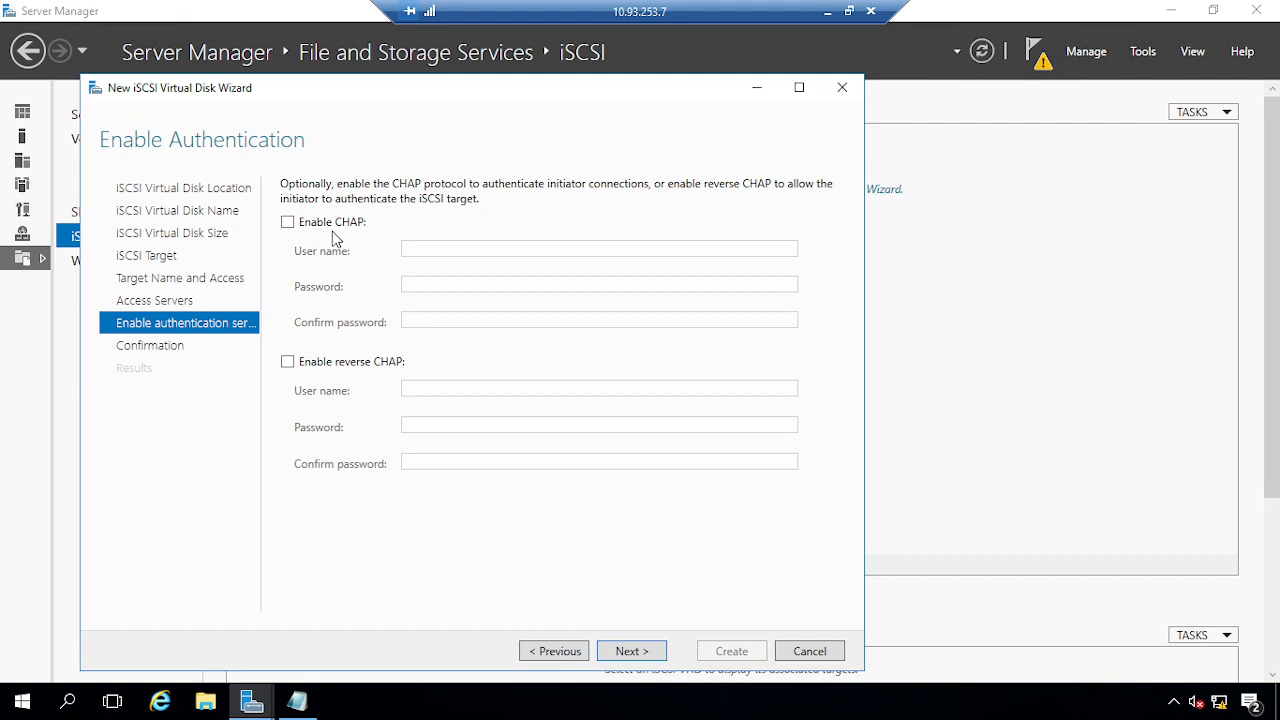
click(632, 651)
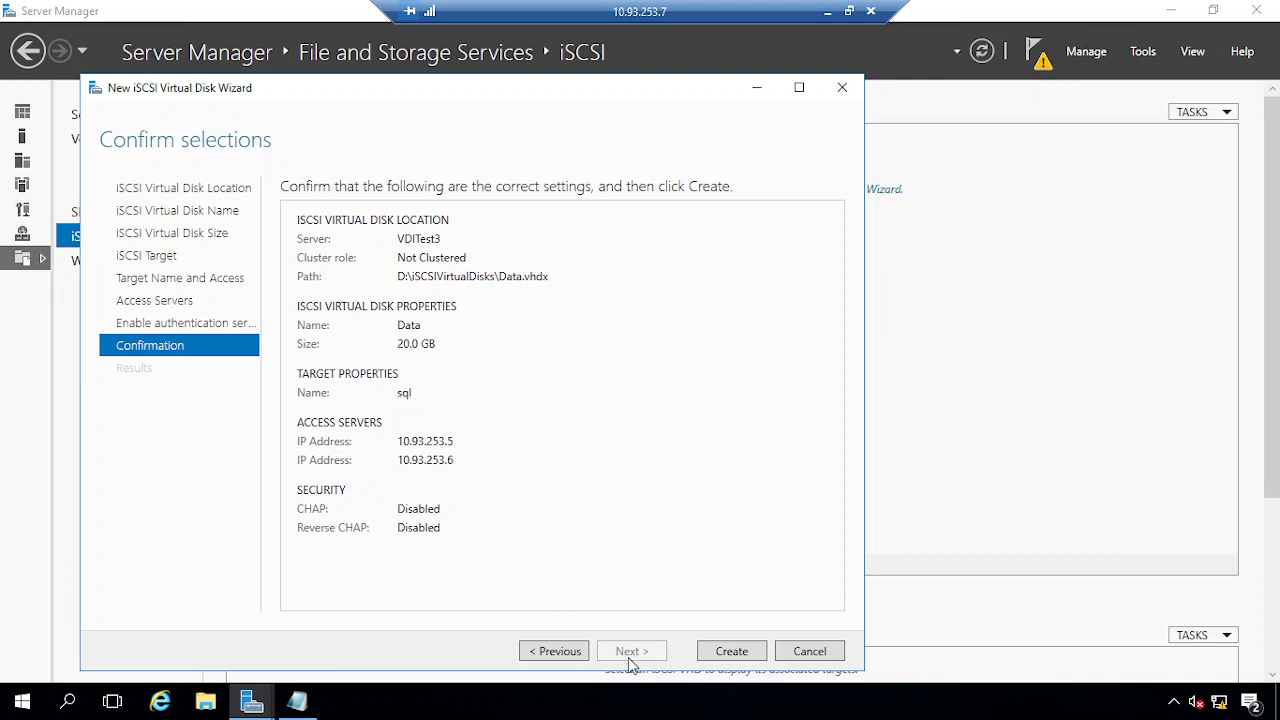
Create the 20 GB Data.vhdx disk on target sql and close the wizard once complete
click(731, 652)
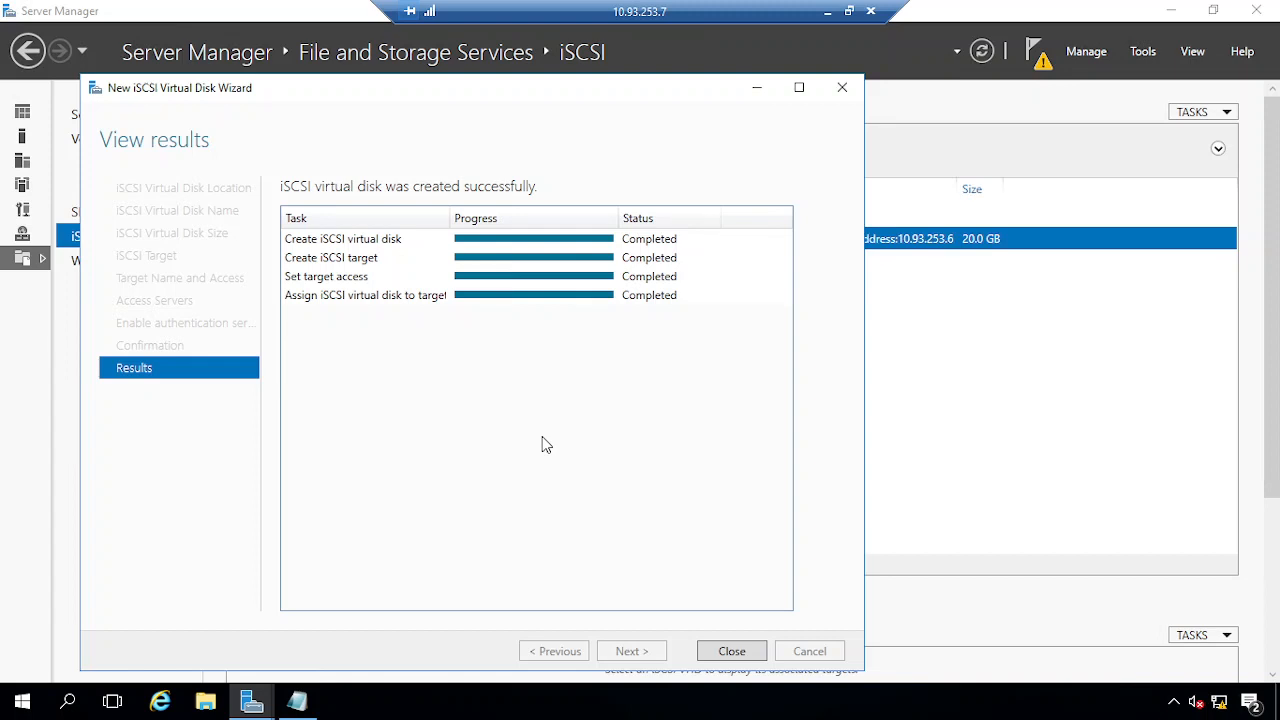
click(731, 651)
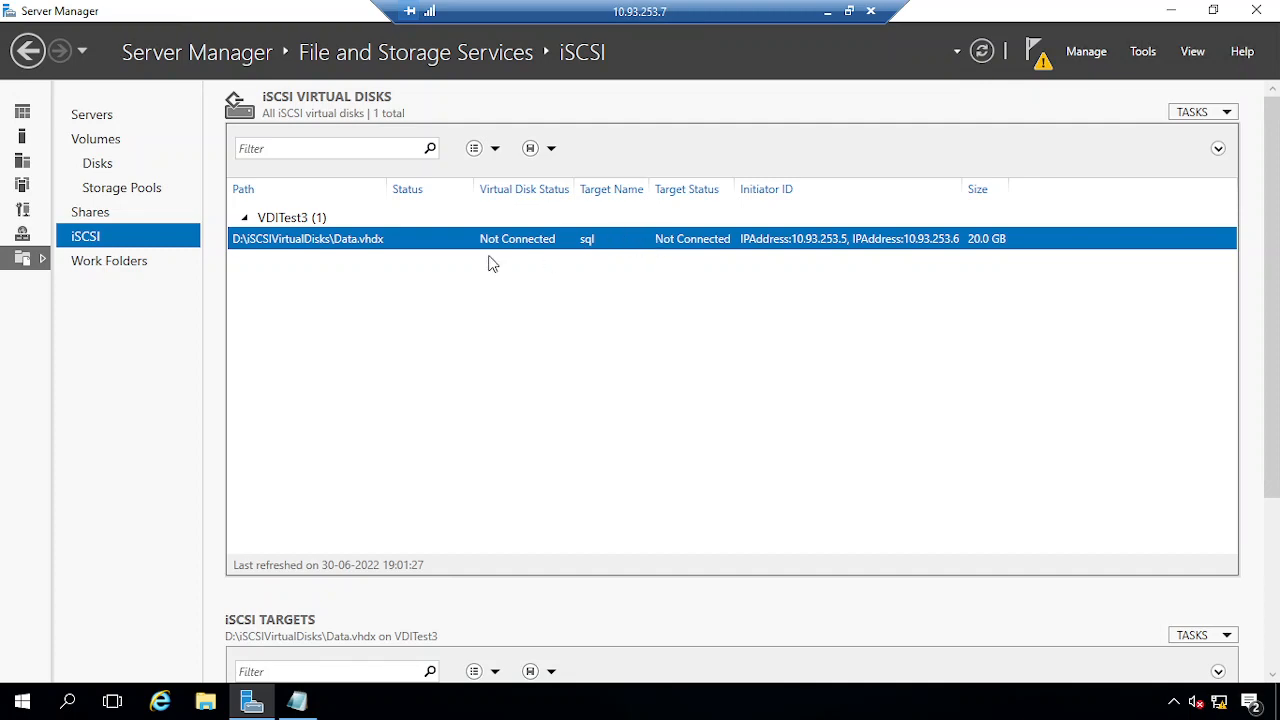
Close the finished validation summary on 10.93.253.6, then switch to the 10.93.253.5 session
click(828, 12)
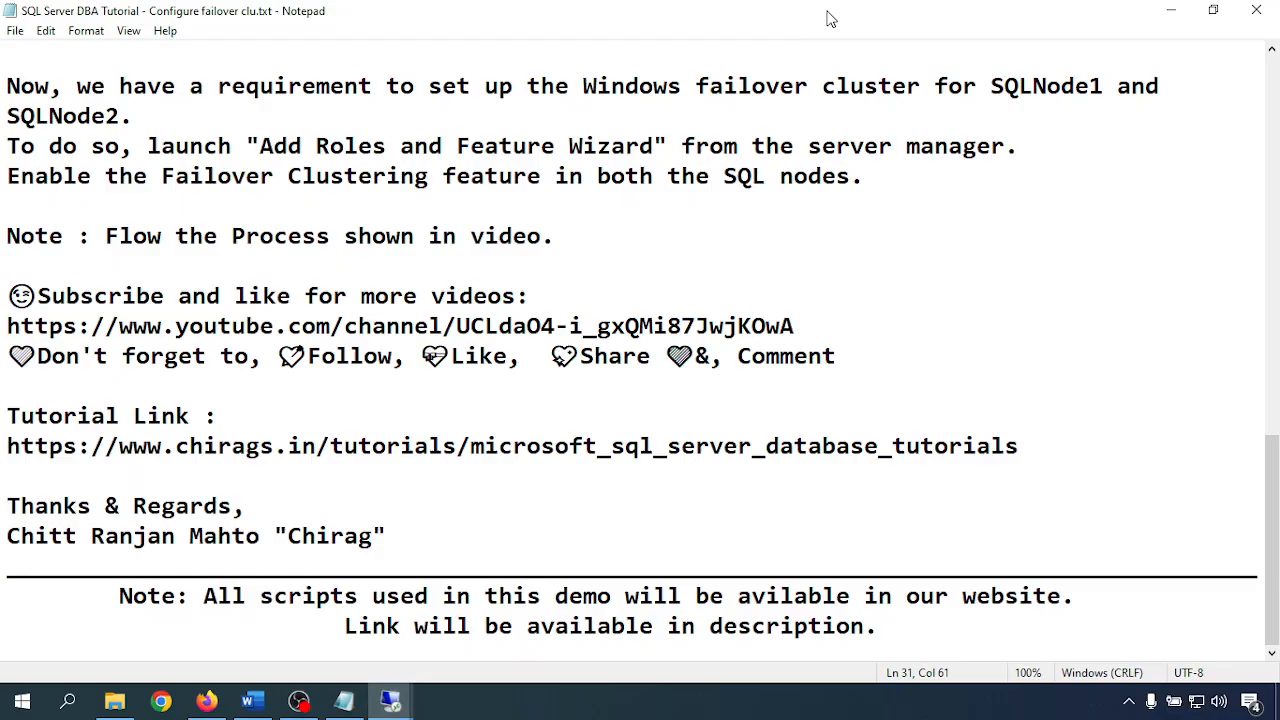
mouse_move(390, 700)
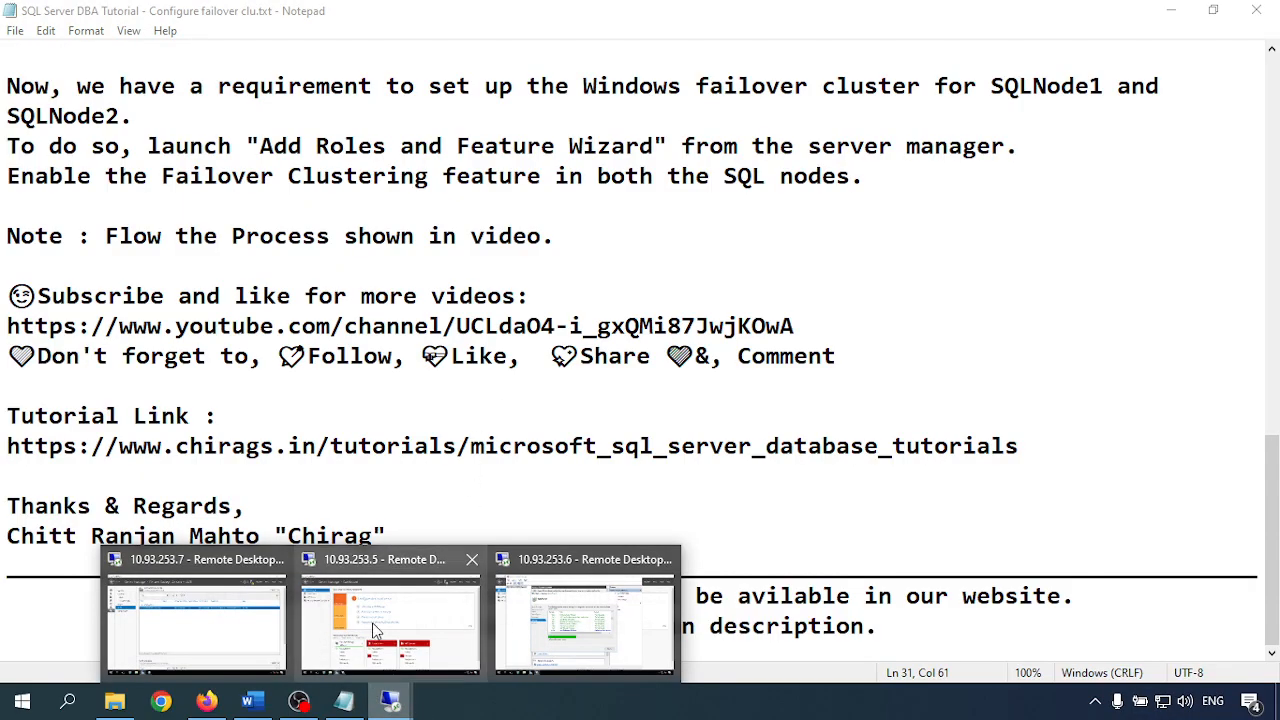
mouse_move(376, 630)
click(585, 620)
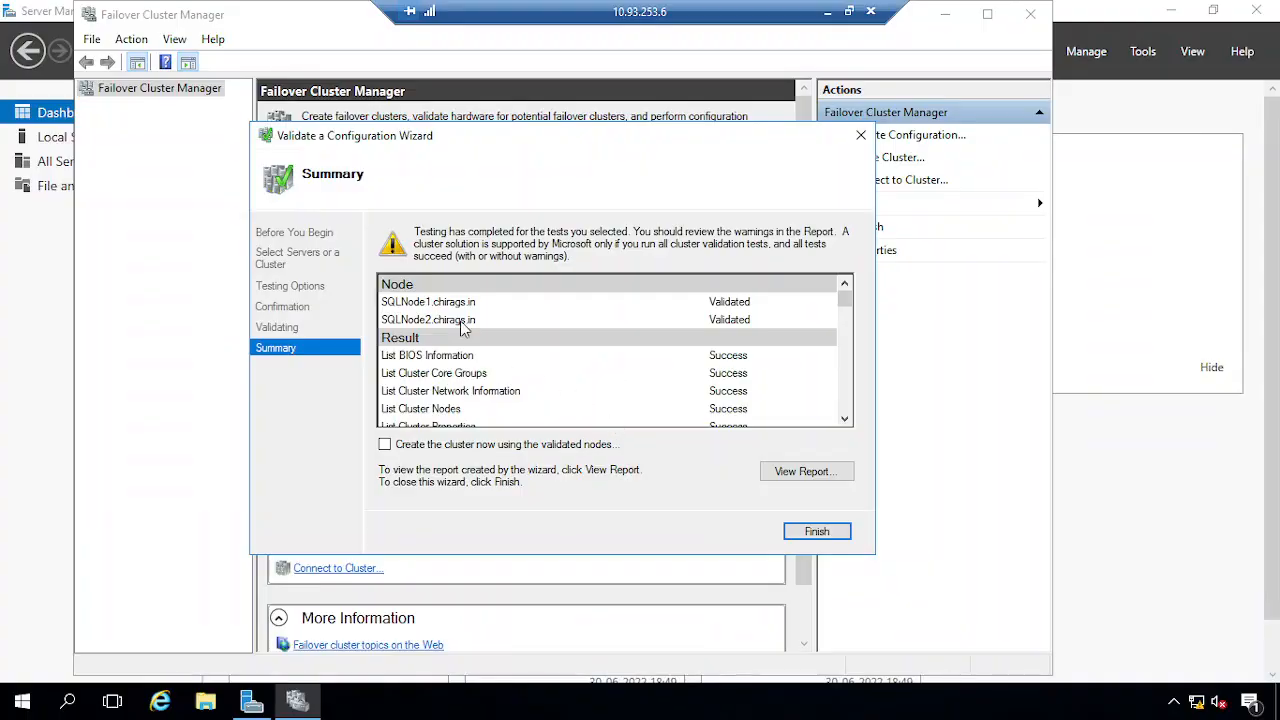
click(828, 535)
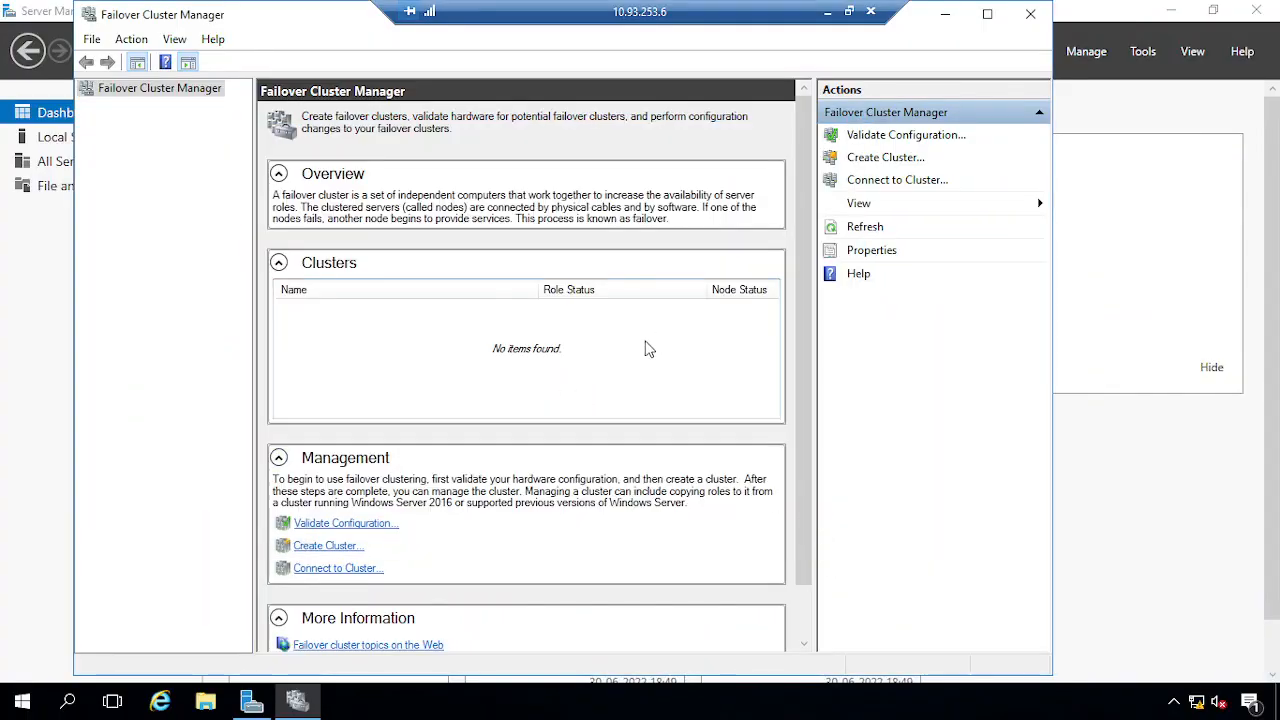
click(827, 12)
mouse_move(390, 700)
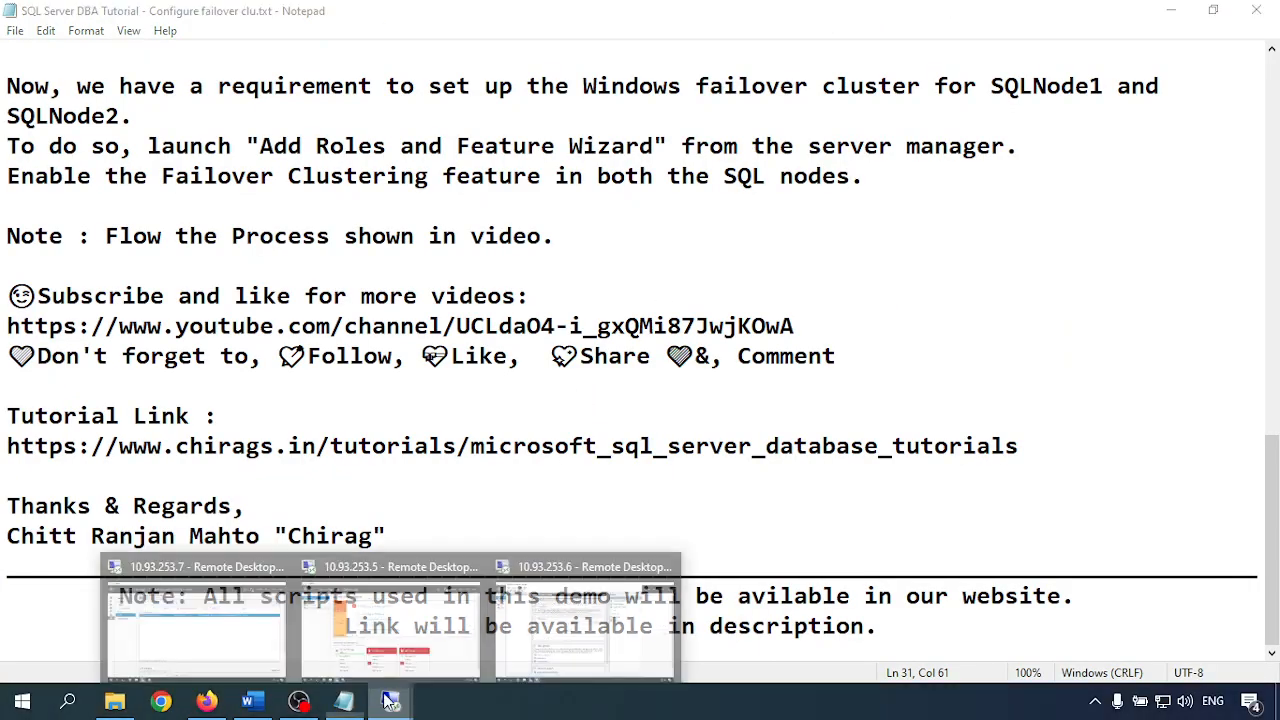
click(407, 625)
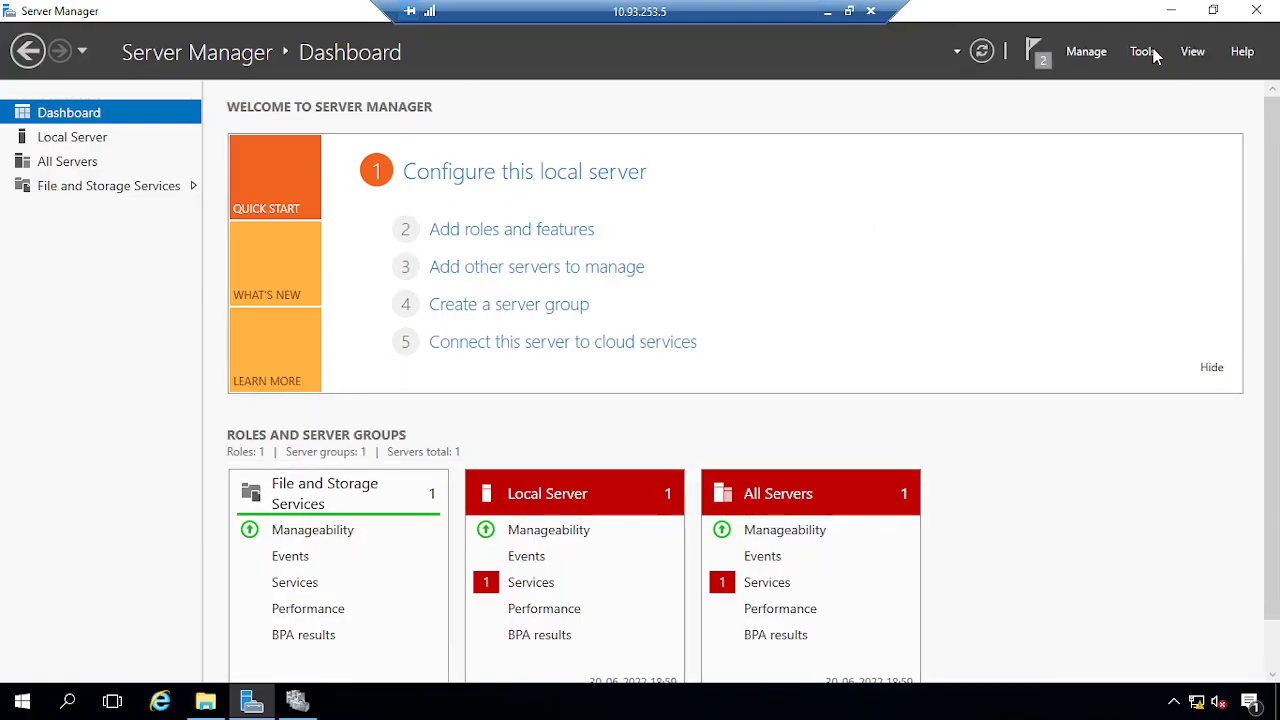
Launch iSCSI Initiator, start its service, and quick connect to target 10.93.253.7
click(1148, 51)
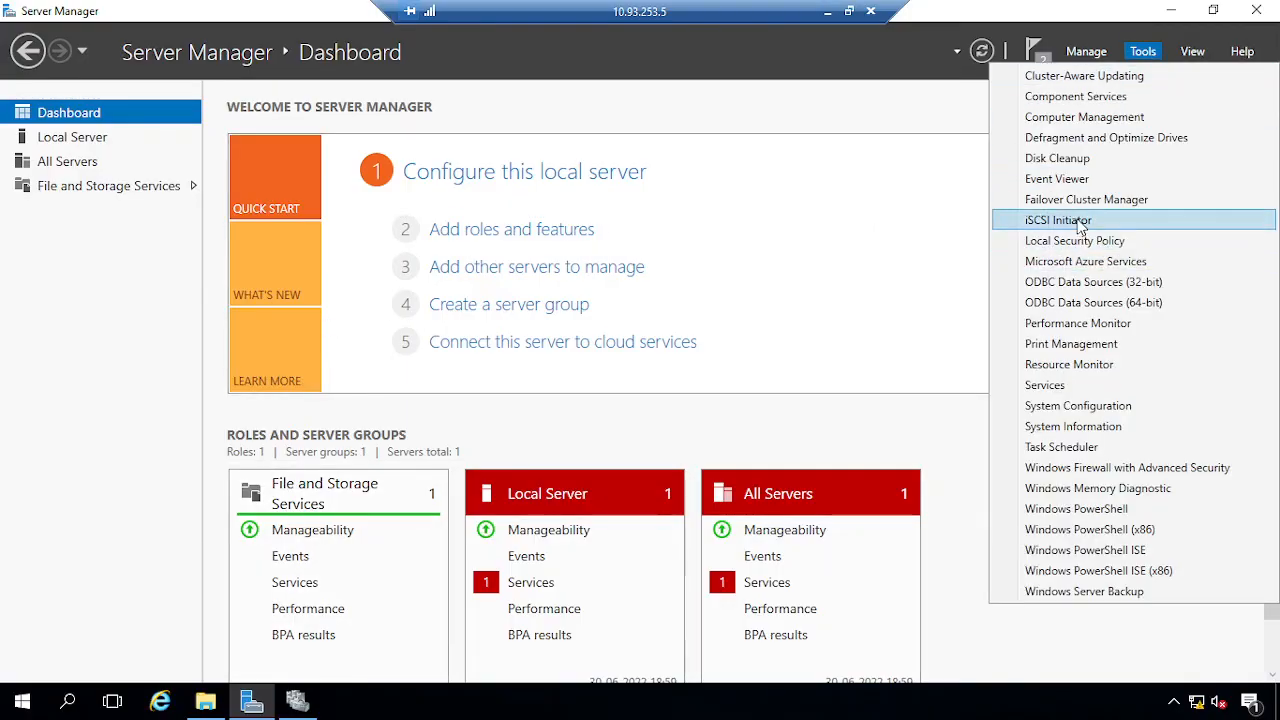
click(1058, 220)
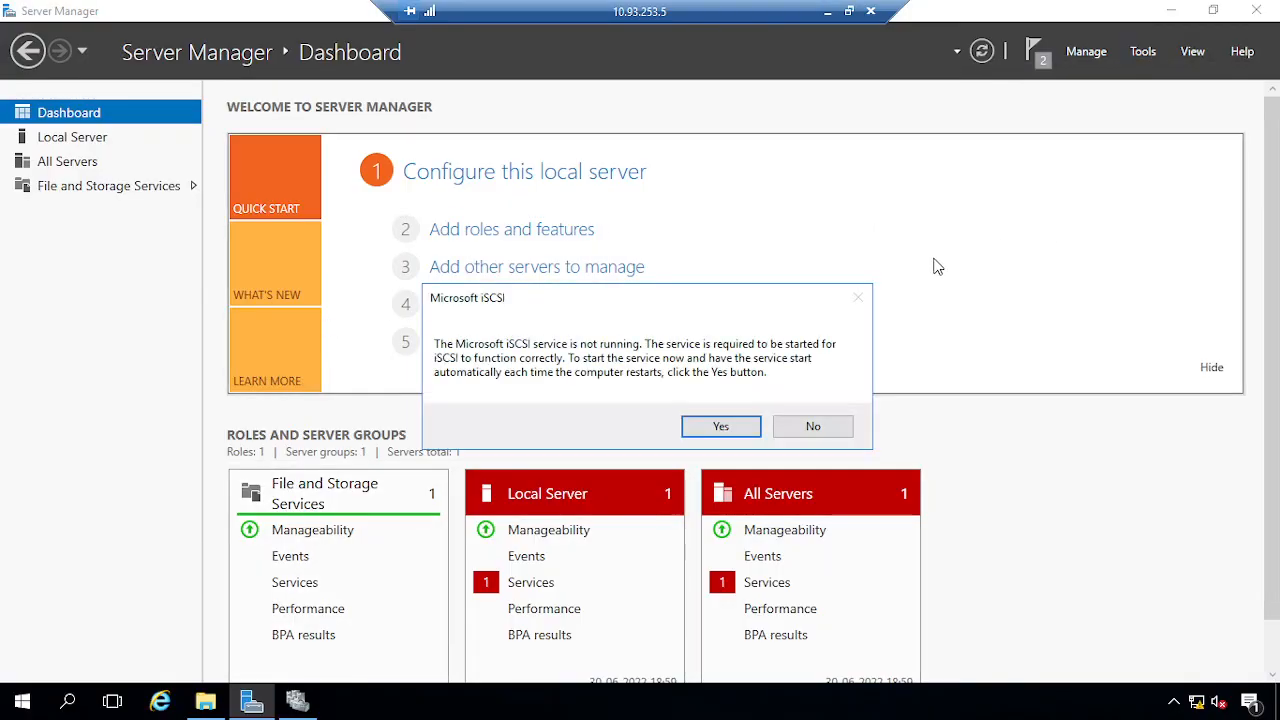
click(720, 427)
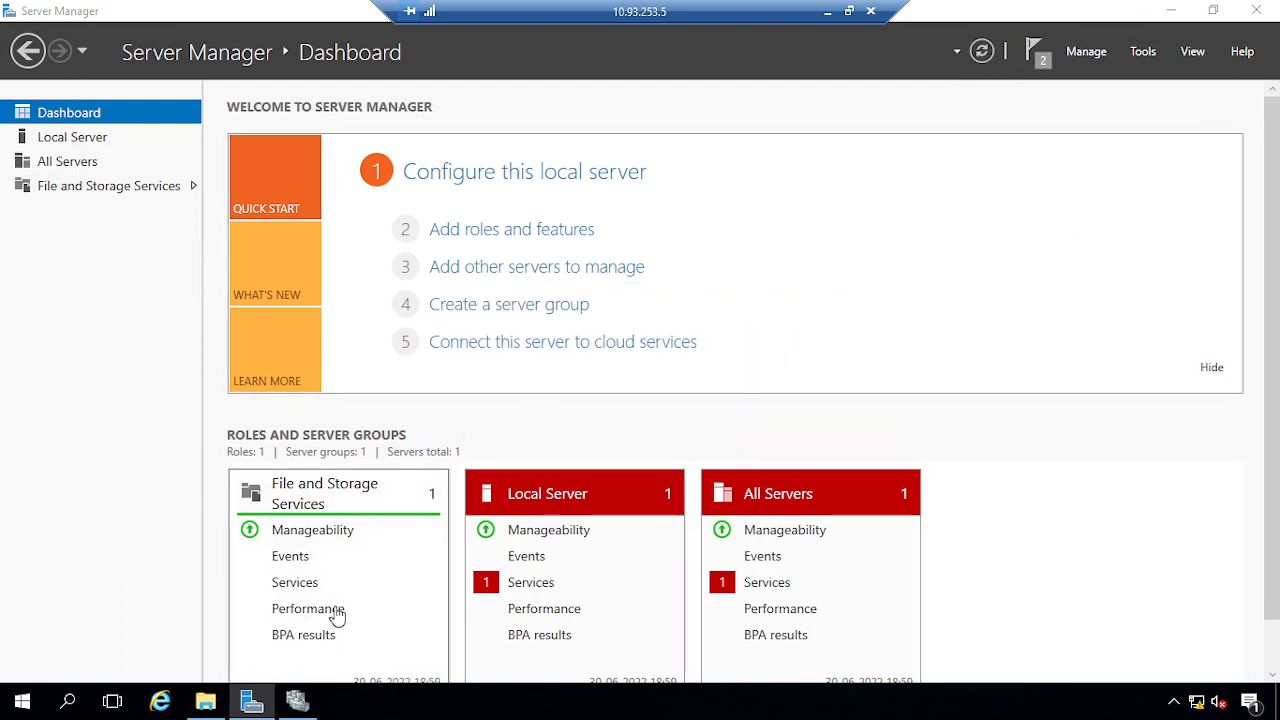
click(306, 707)
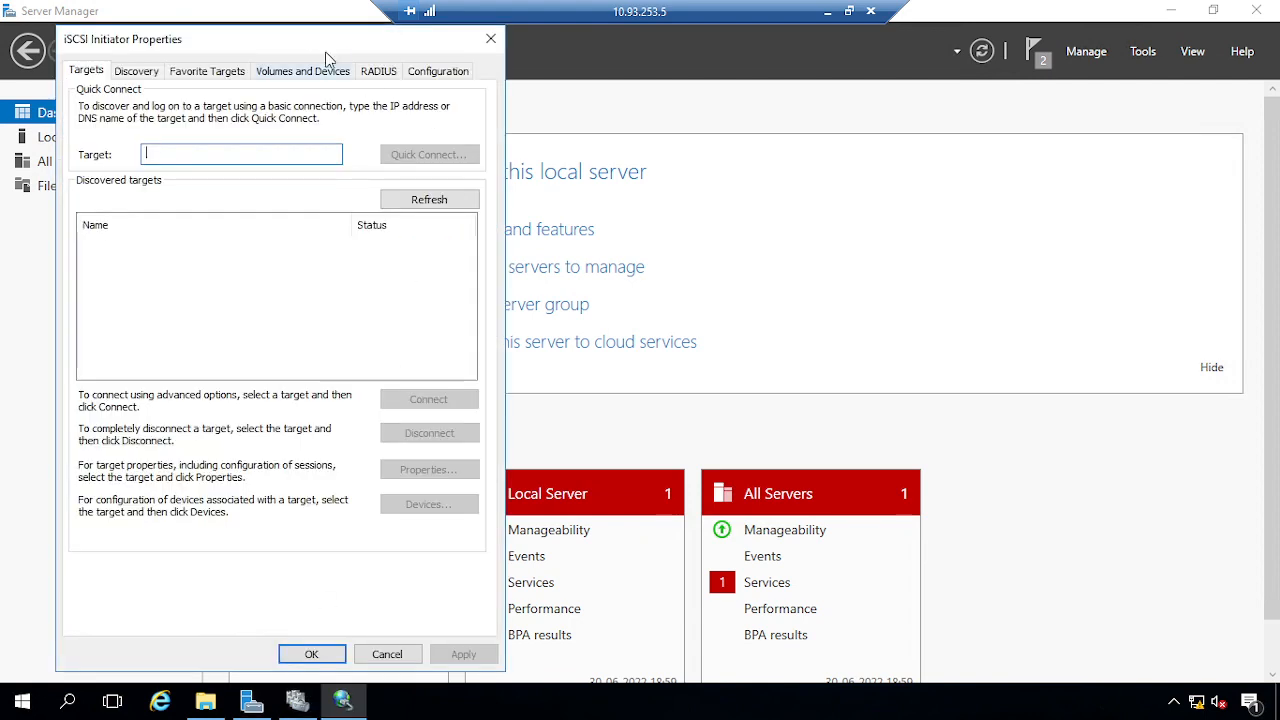
drag(309, 44, 652, 52)
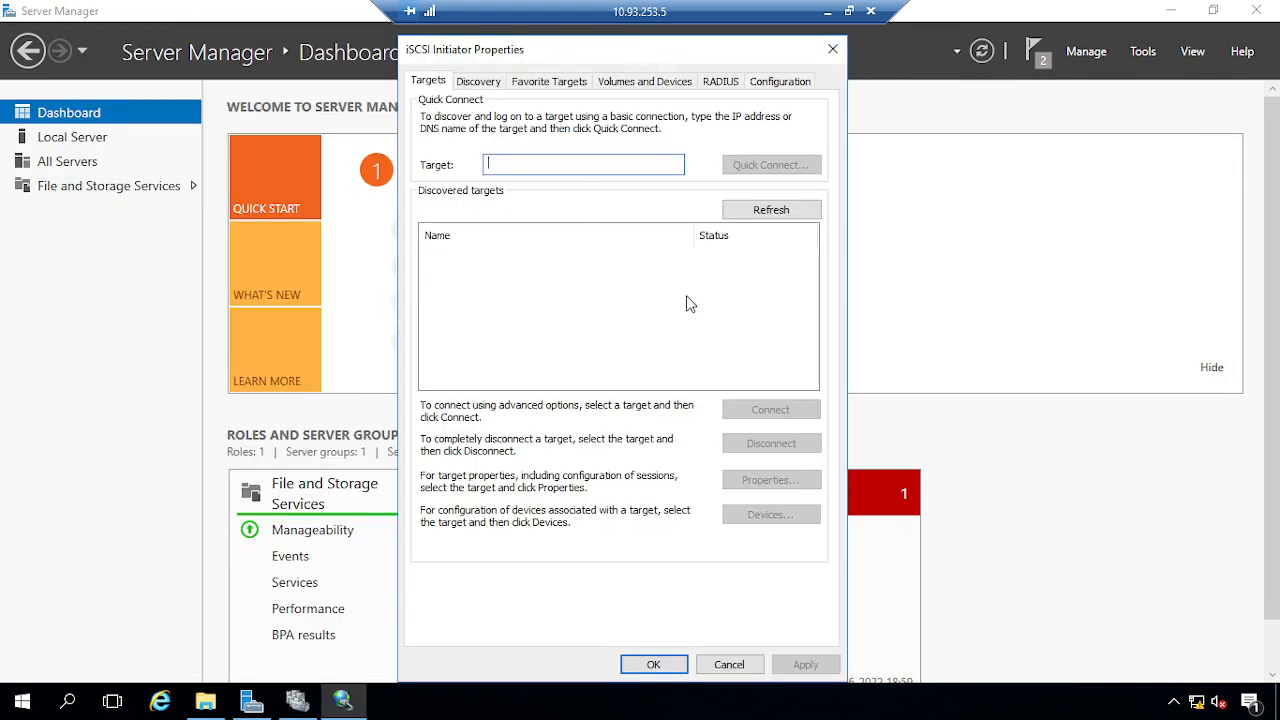
click(776, 208)
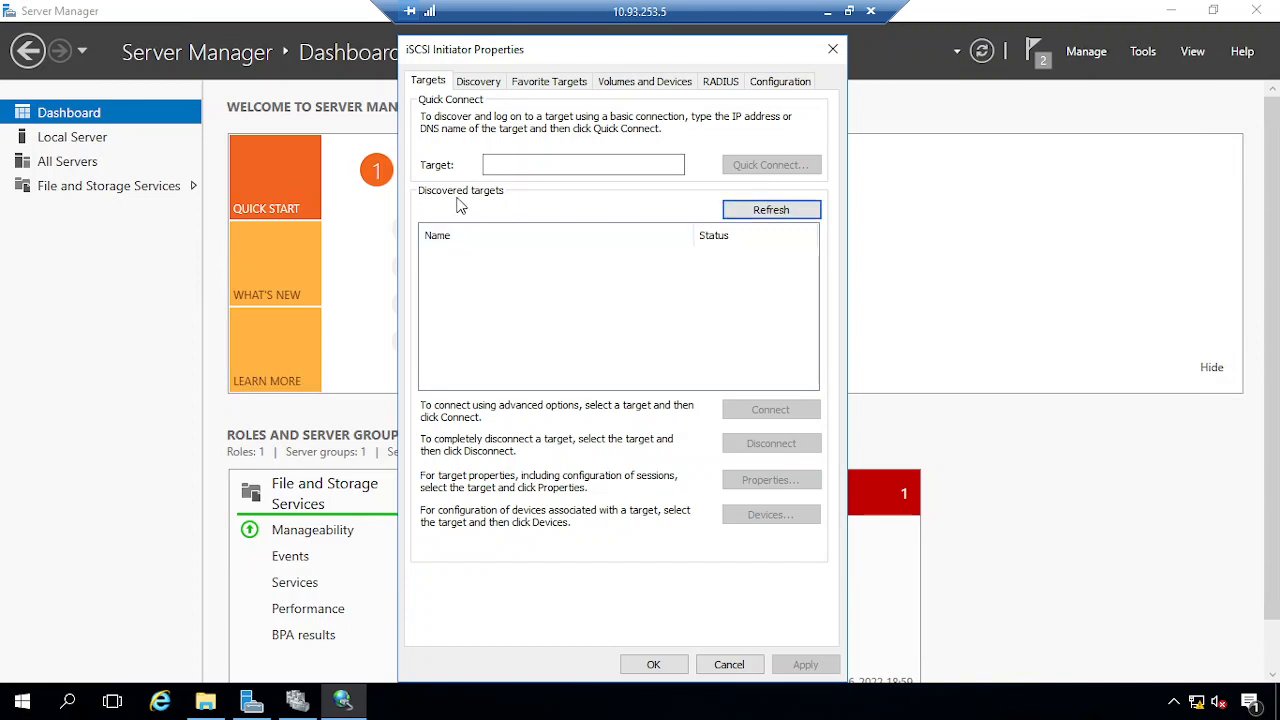
click(558, 167)
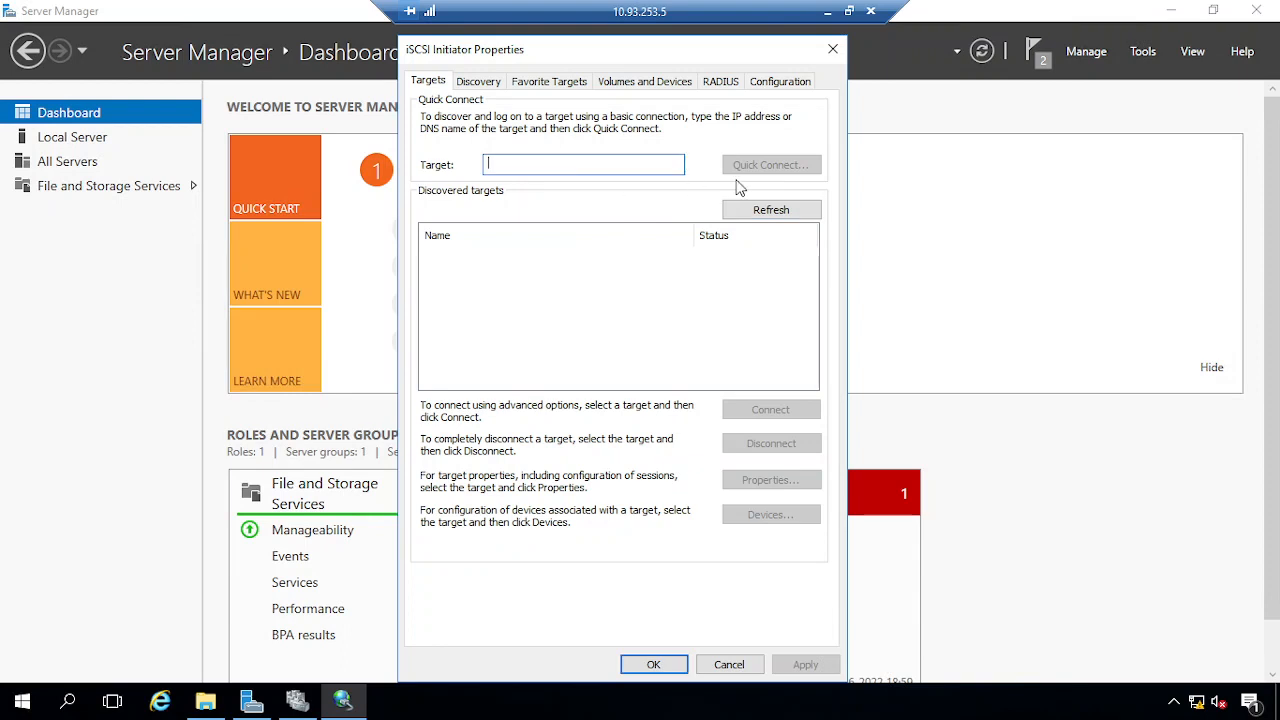
text(10.93.253.)
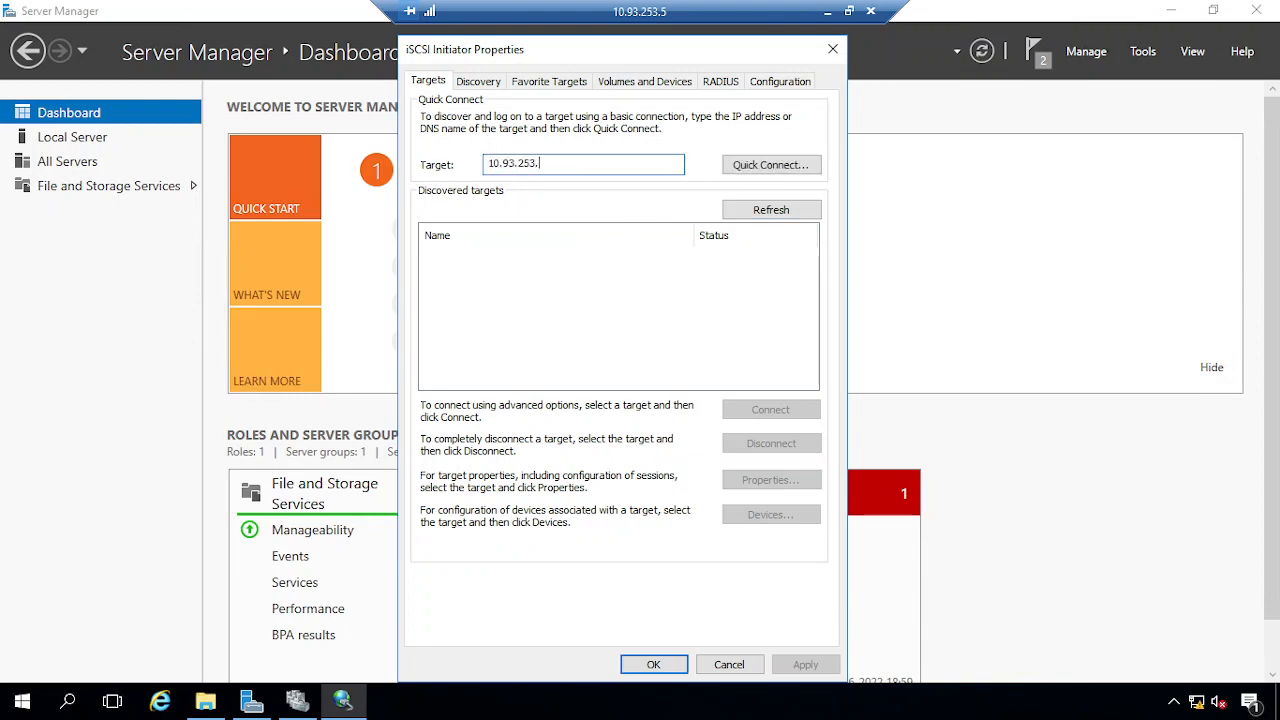
text(7)
click(770, 165)
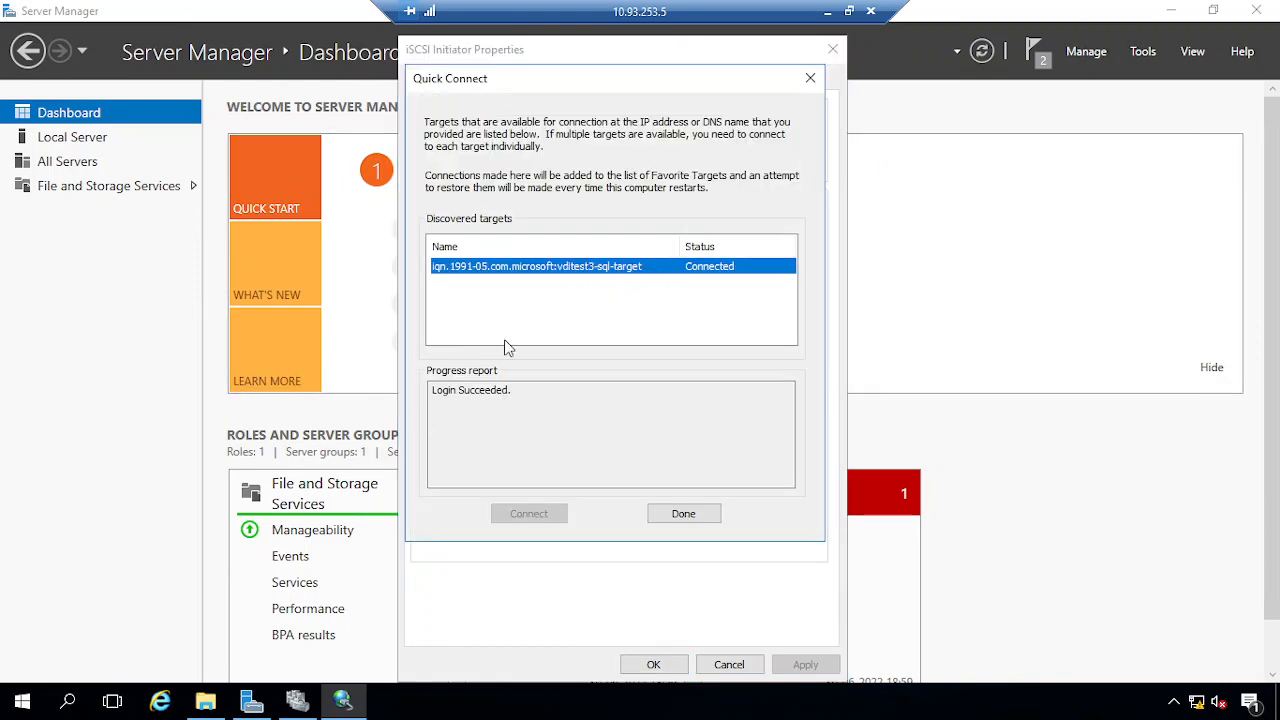
click(684, 513)
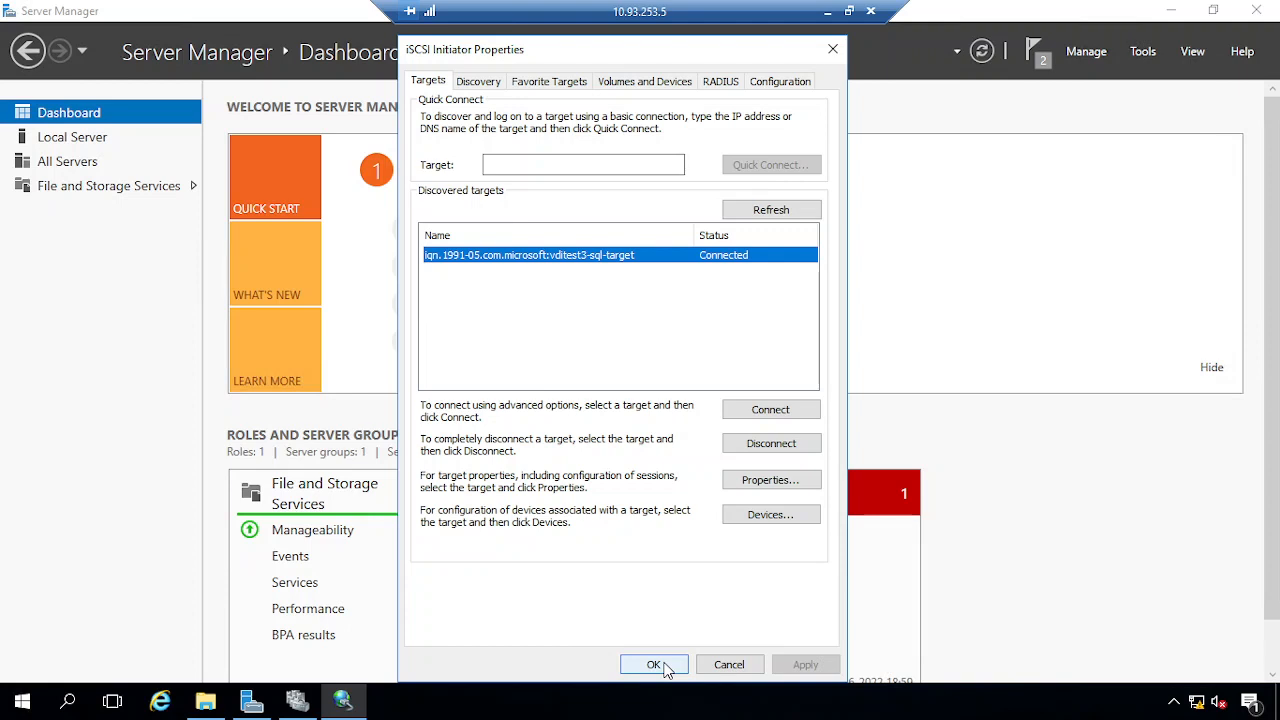
click(655, 665)
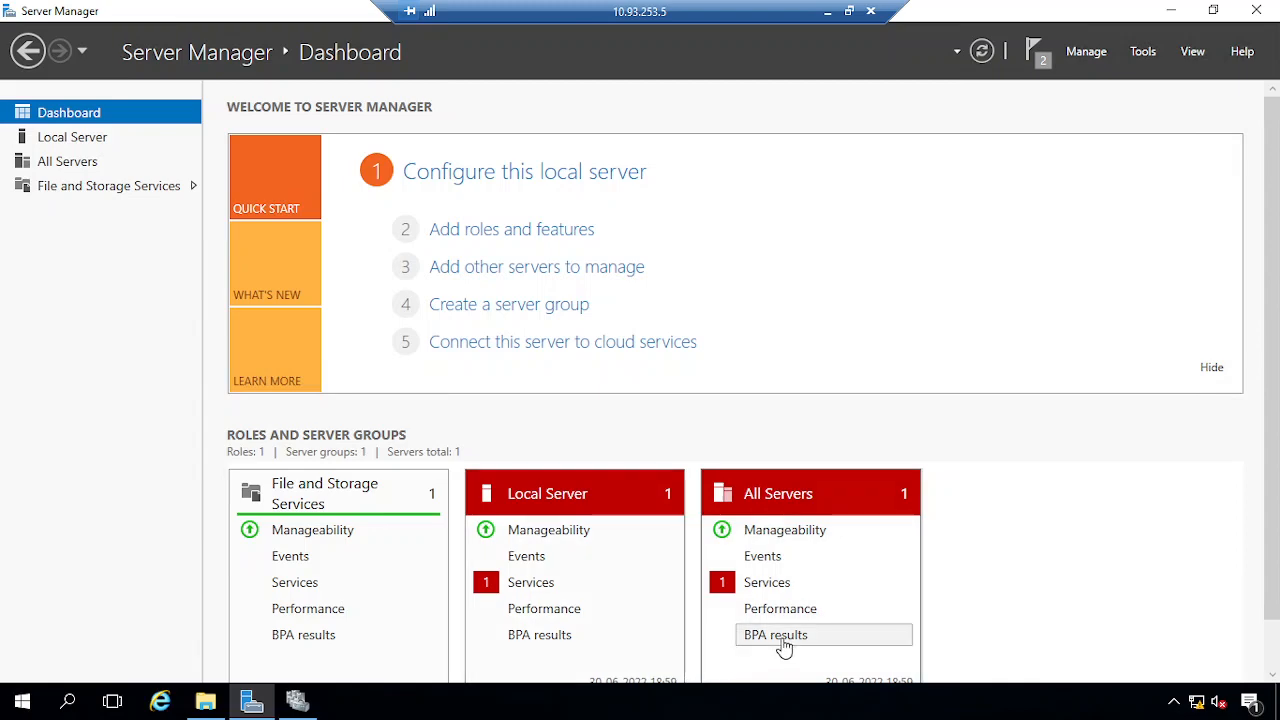
View SQLNode1's 100 GB and 40 GB disks, dismiss the cluster warning, and minimise the session
click(90, 145)
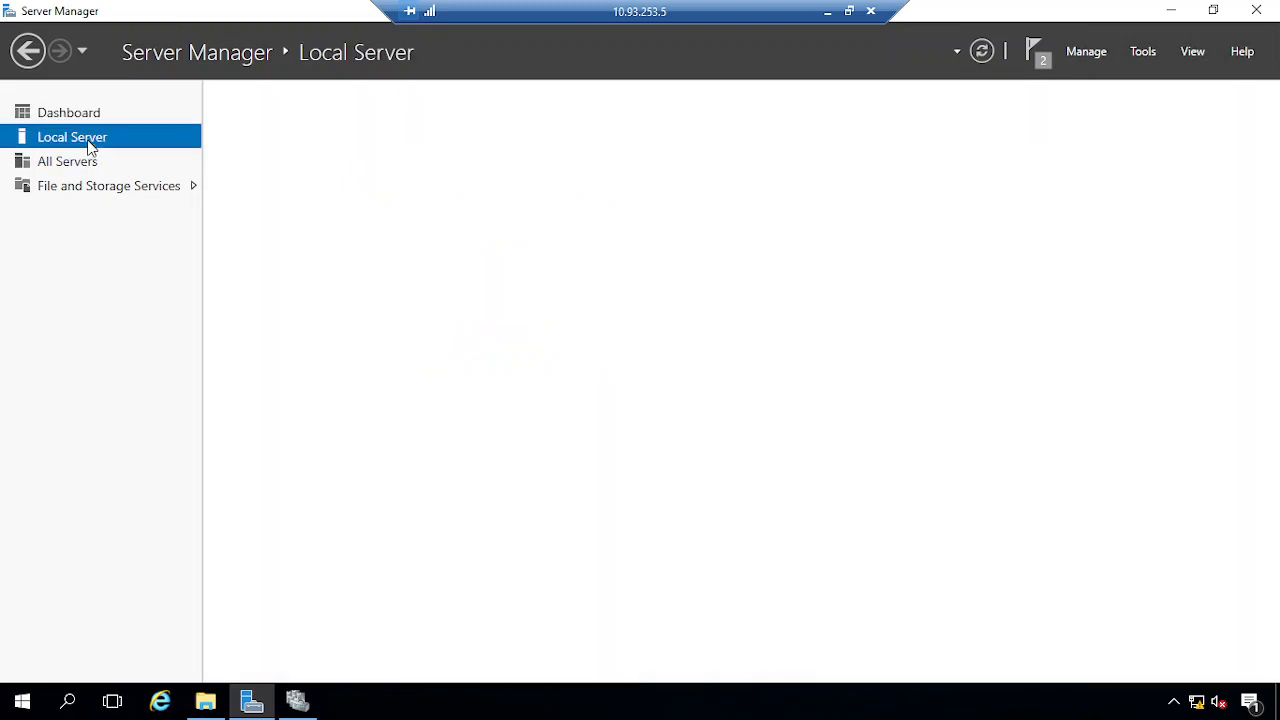
scroll(570, 571, down, 3)
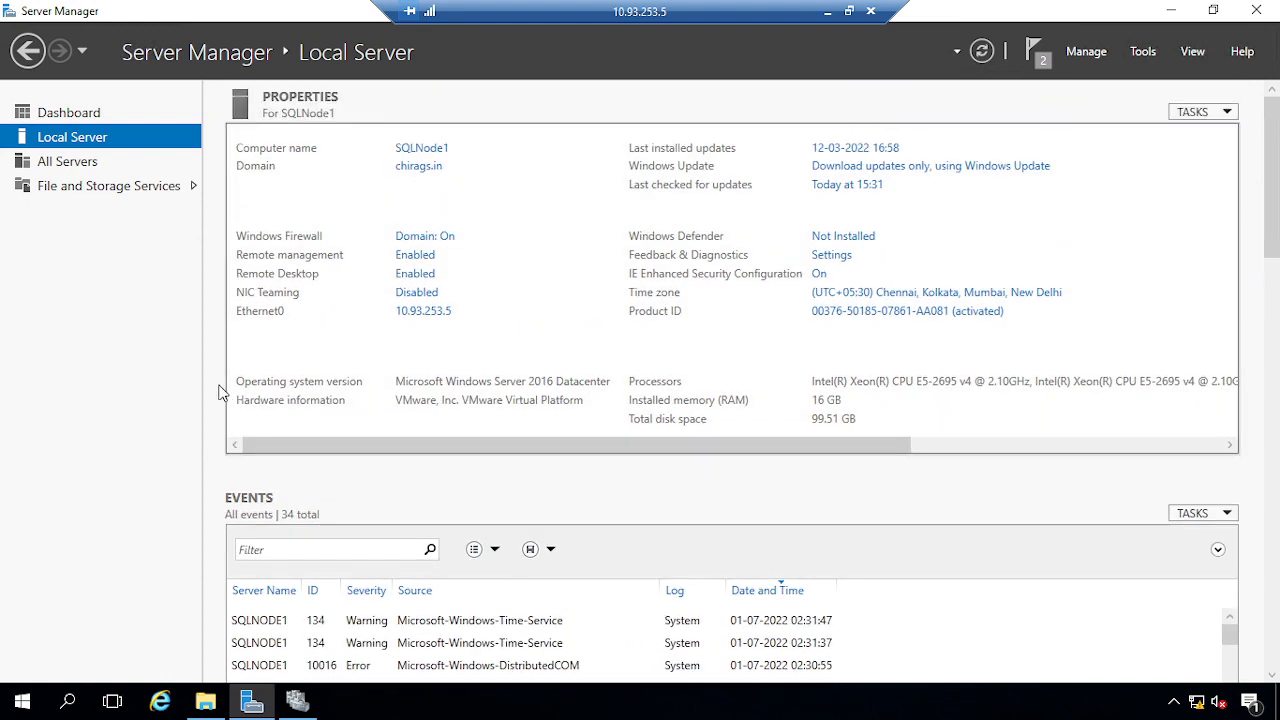
click(105, 187)
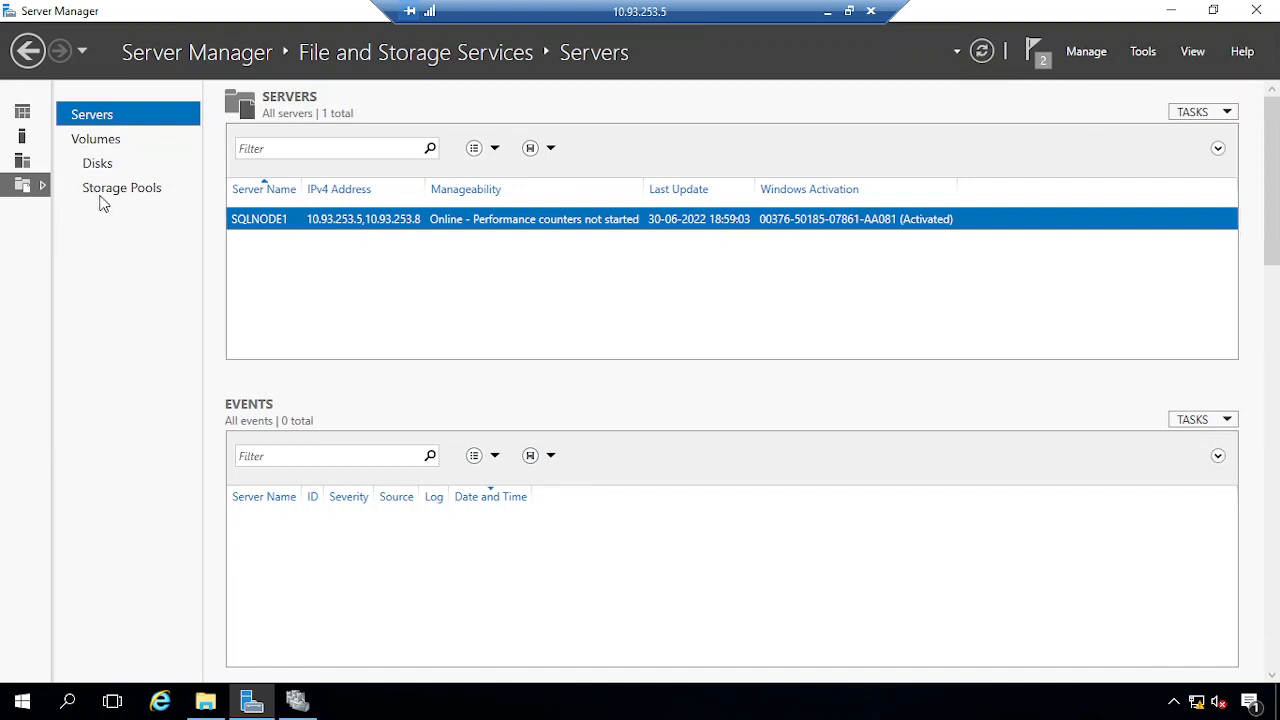
click(98, 165)
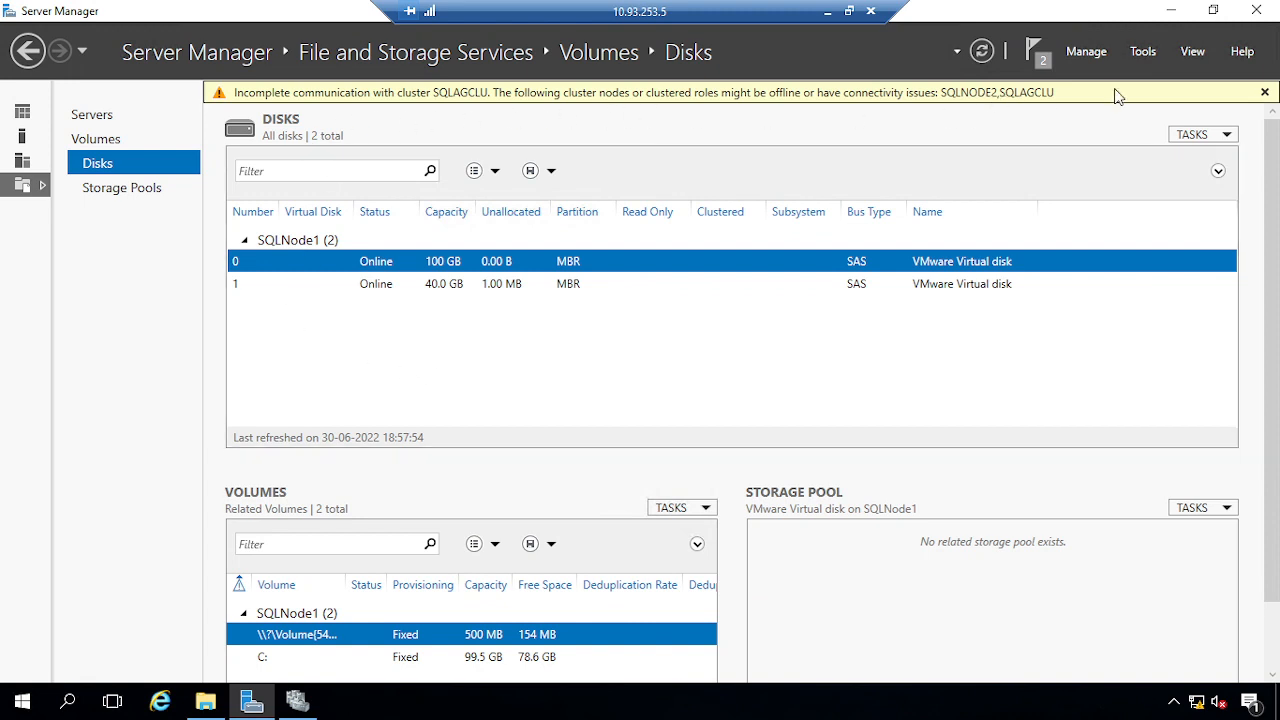
click(1265, 93)
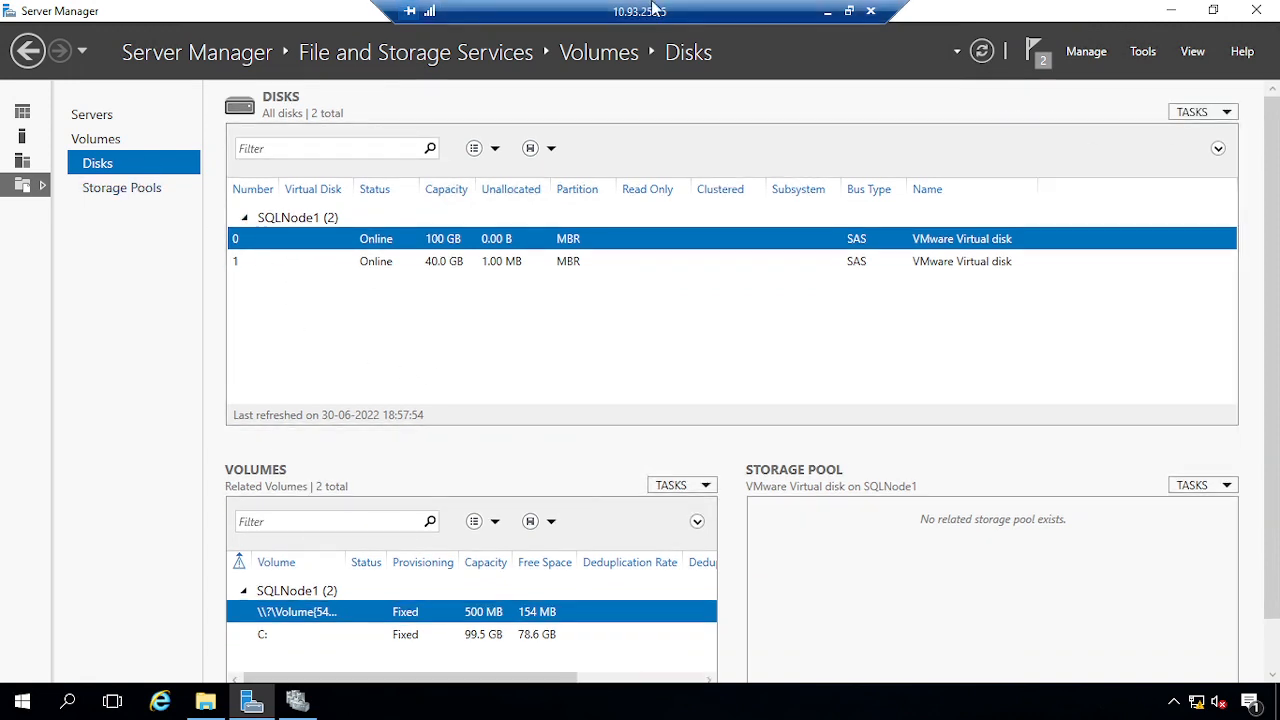
click(827, 11)
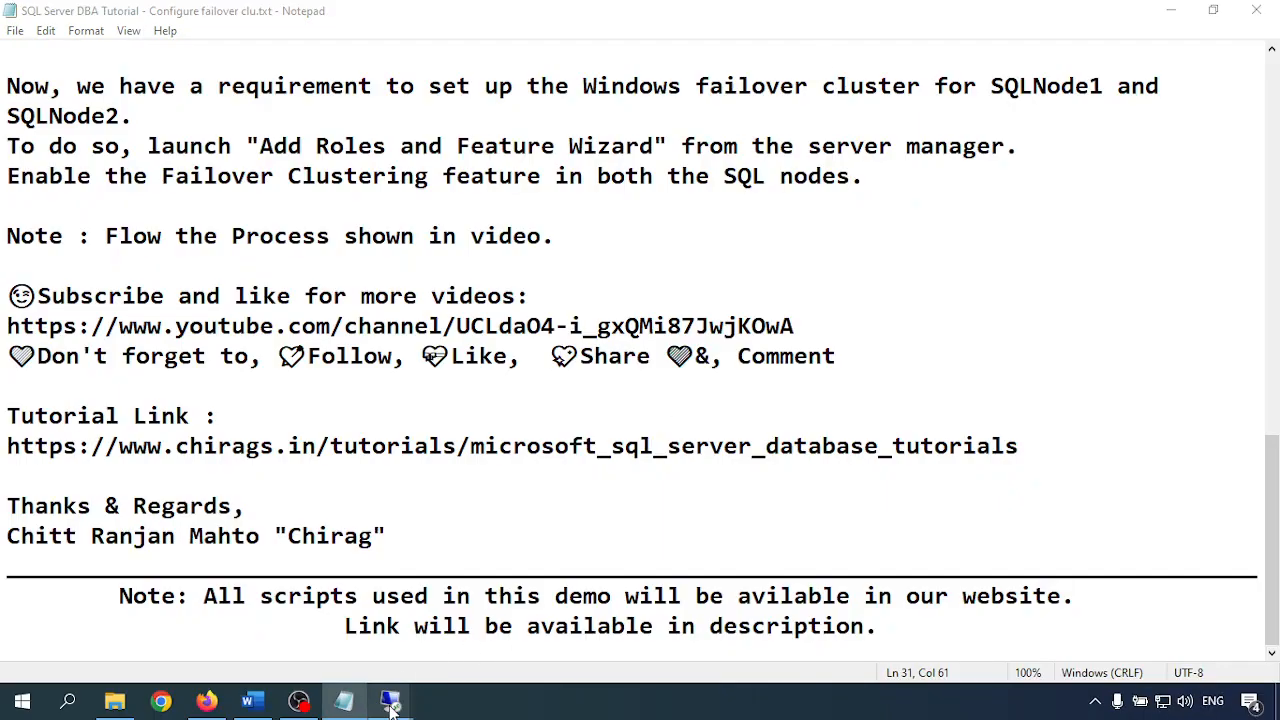
Bring up the 10.93.253.6 node's remote session with its Server Manager showing
mouse_move(390, 700)
click(405, 647)
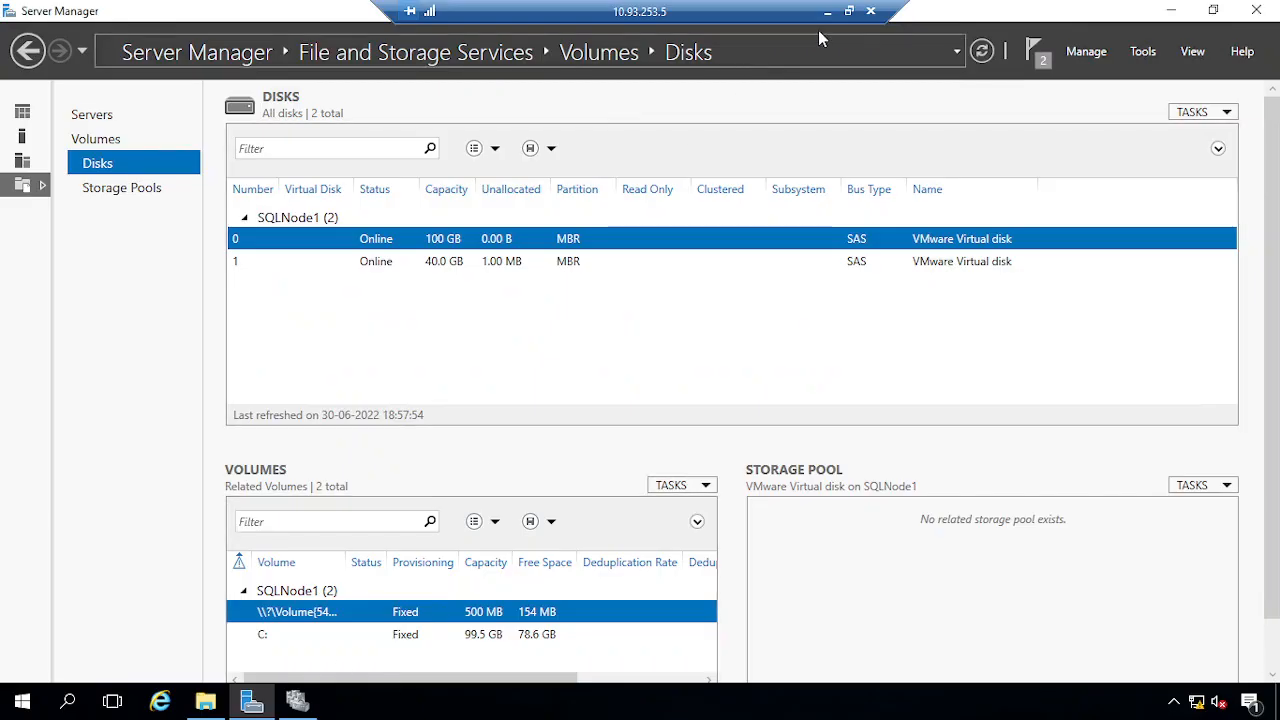
click(827, 11)
mouse_move(390, 700)
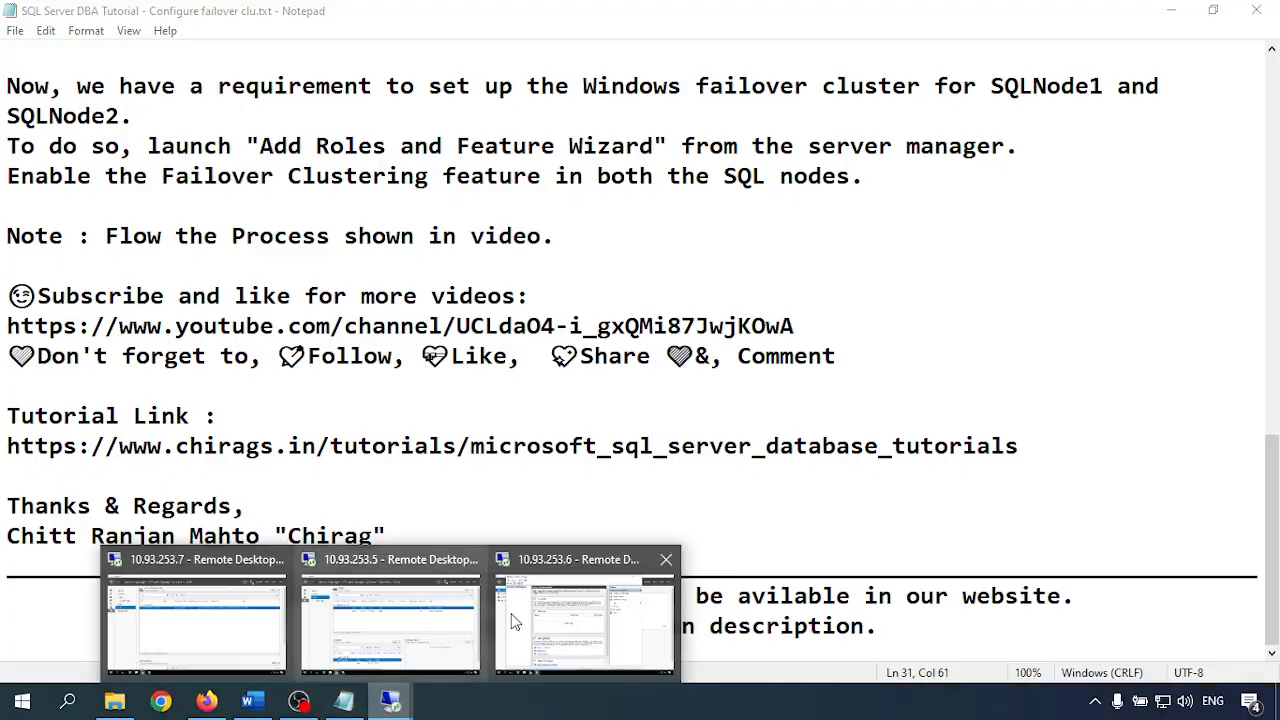
click(516, 622)
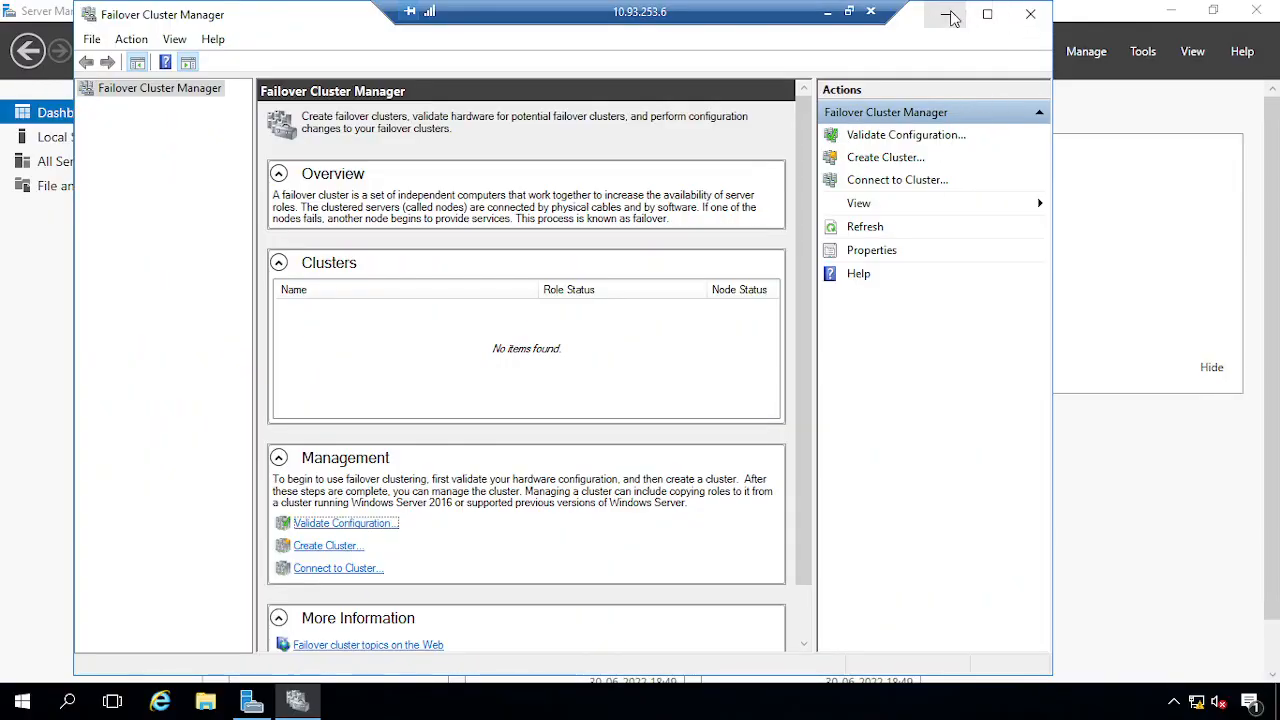
click(945, 14)
Quick-connect the second node's iSCSI Initiator to the target at 10.93.253.7
click(1143, 51)
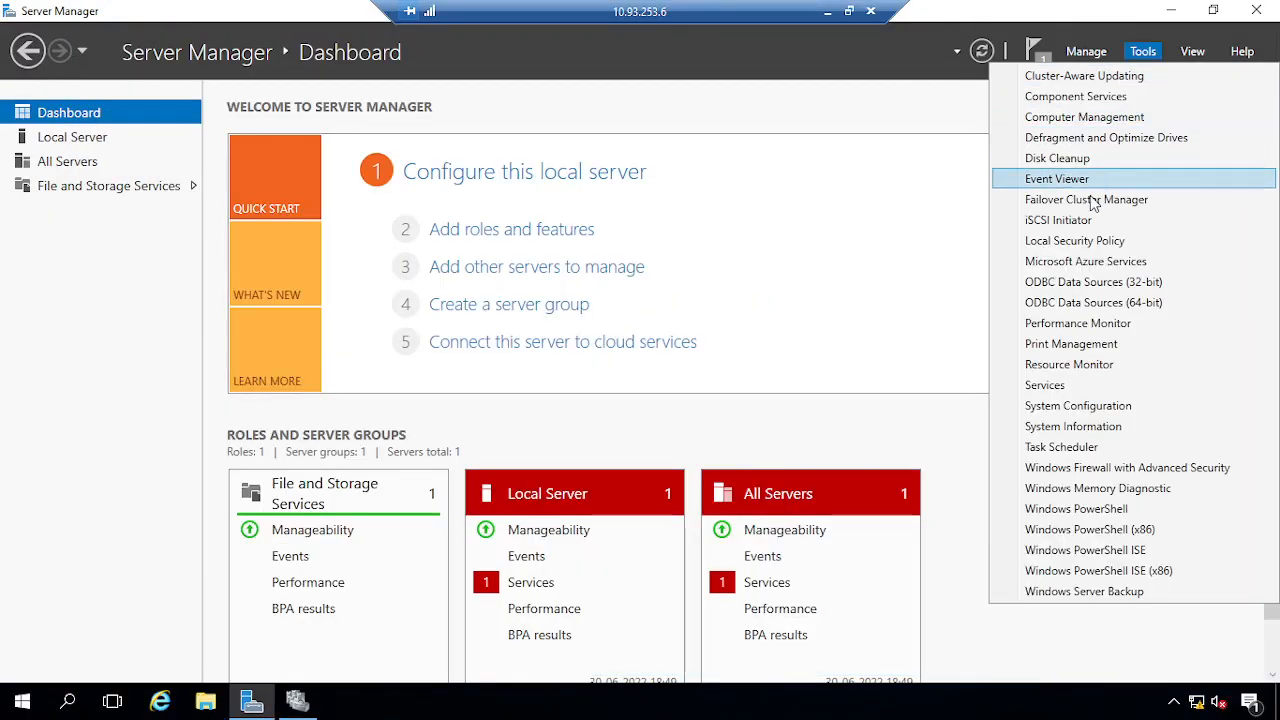
click(1082, 222)
click(723, 423)
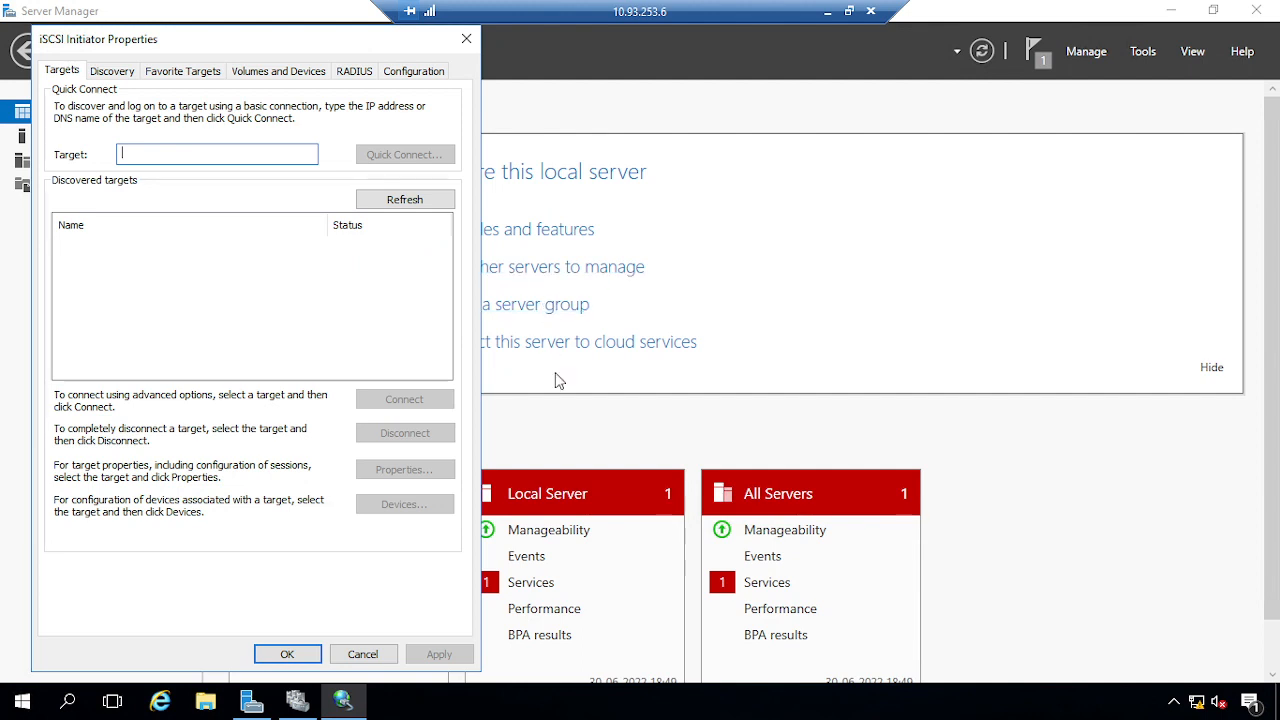
text(10)
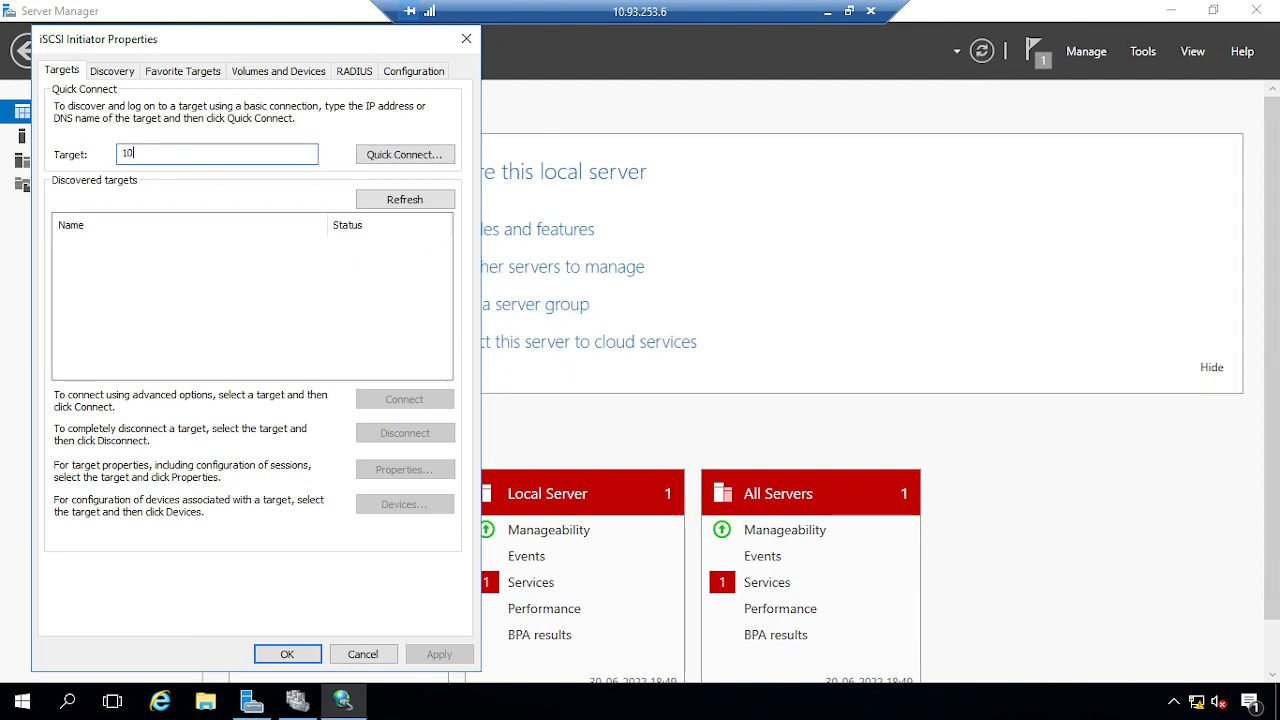
text(.93.253.)
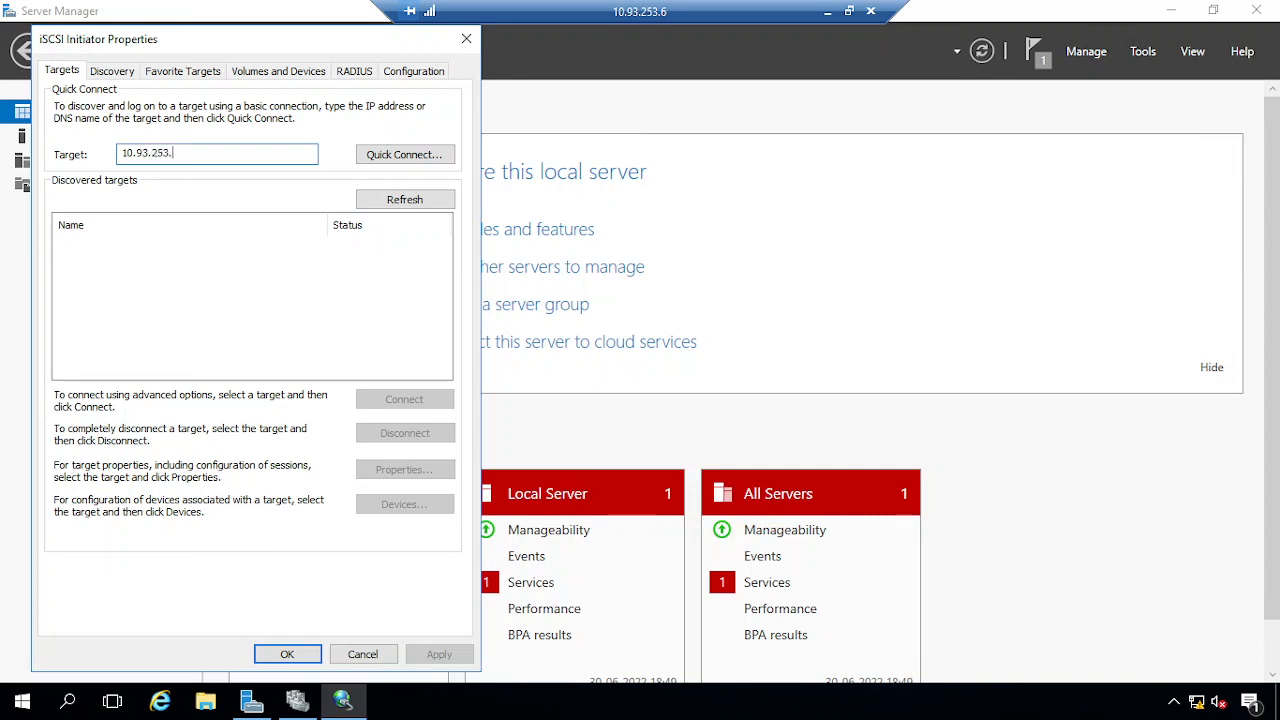
text(7)
click(386, 160)
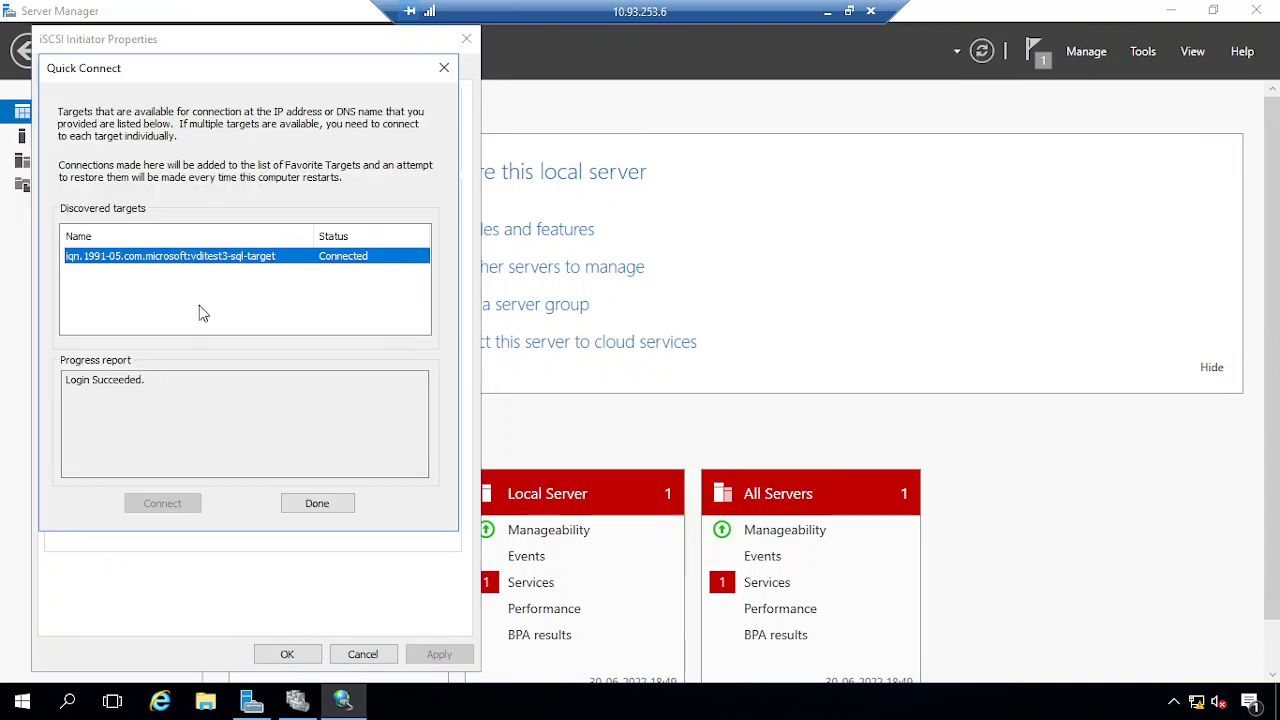
click(330, 506)
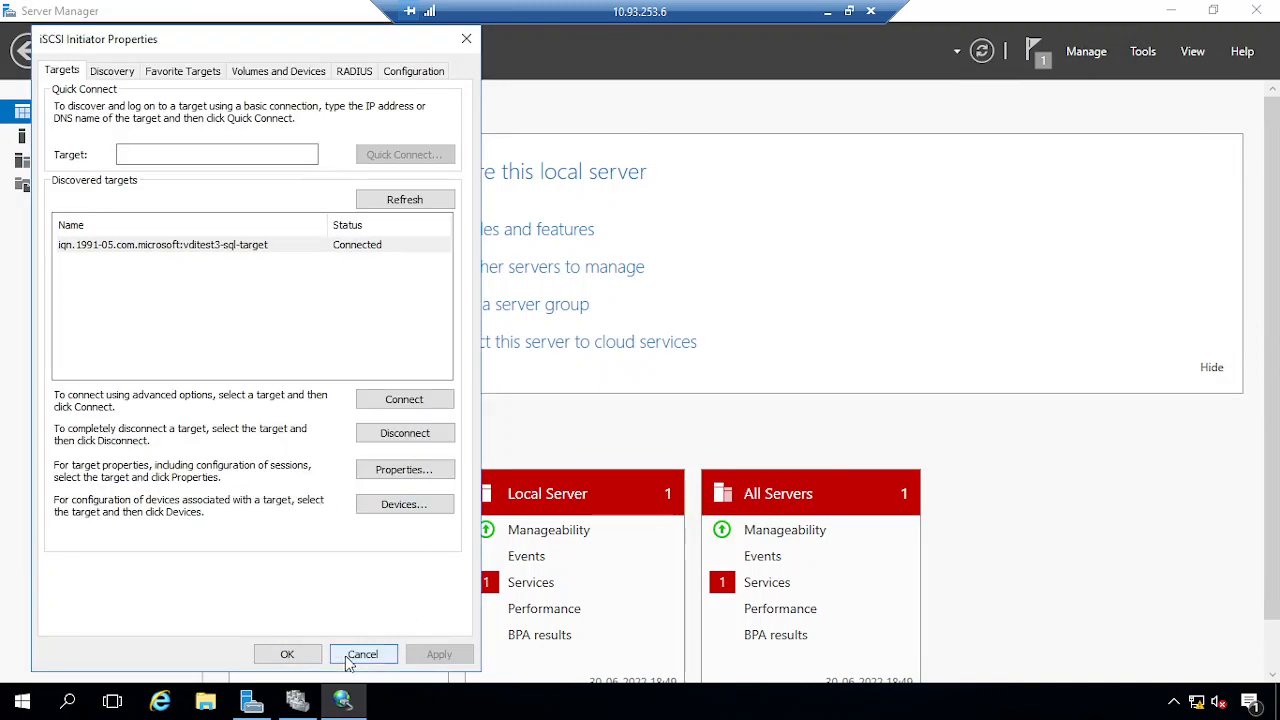
click(362, 654)
Return to the first node's 10.93.253.5 session and its disk list
click(827, 11)
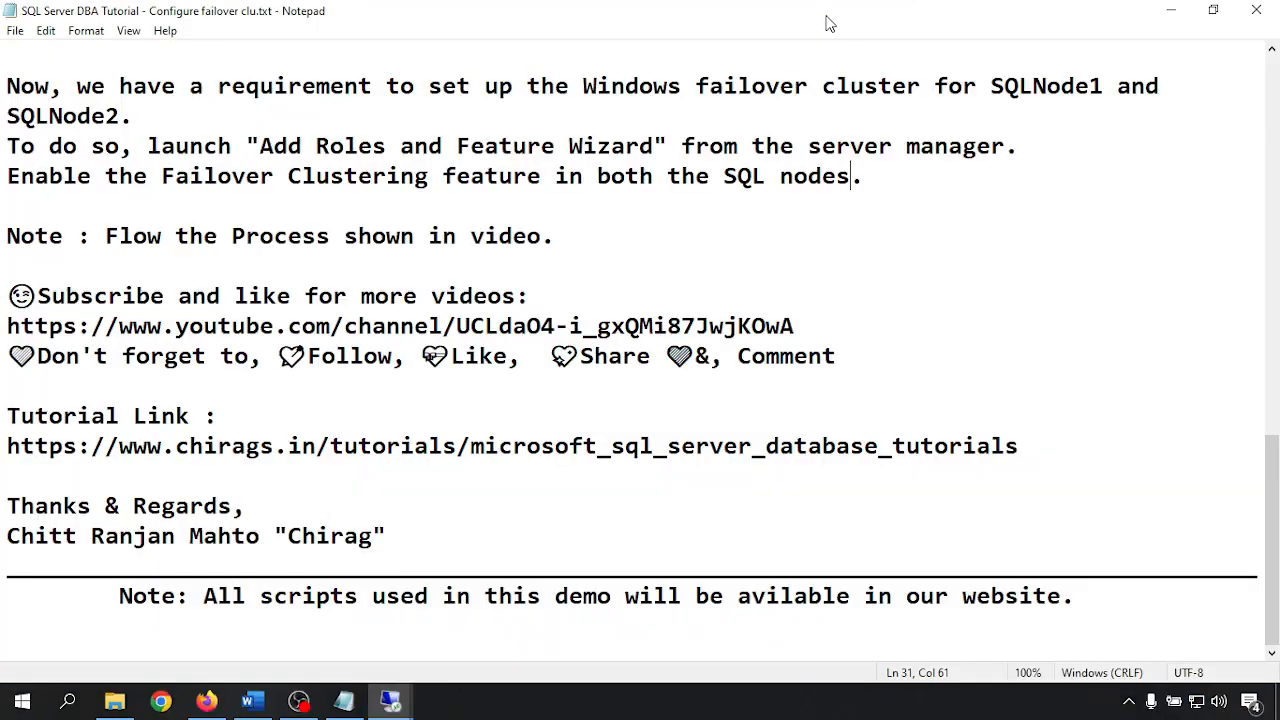
mouse_move(363, 694)
click(363, 632)
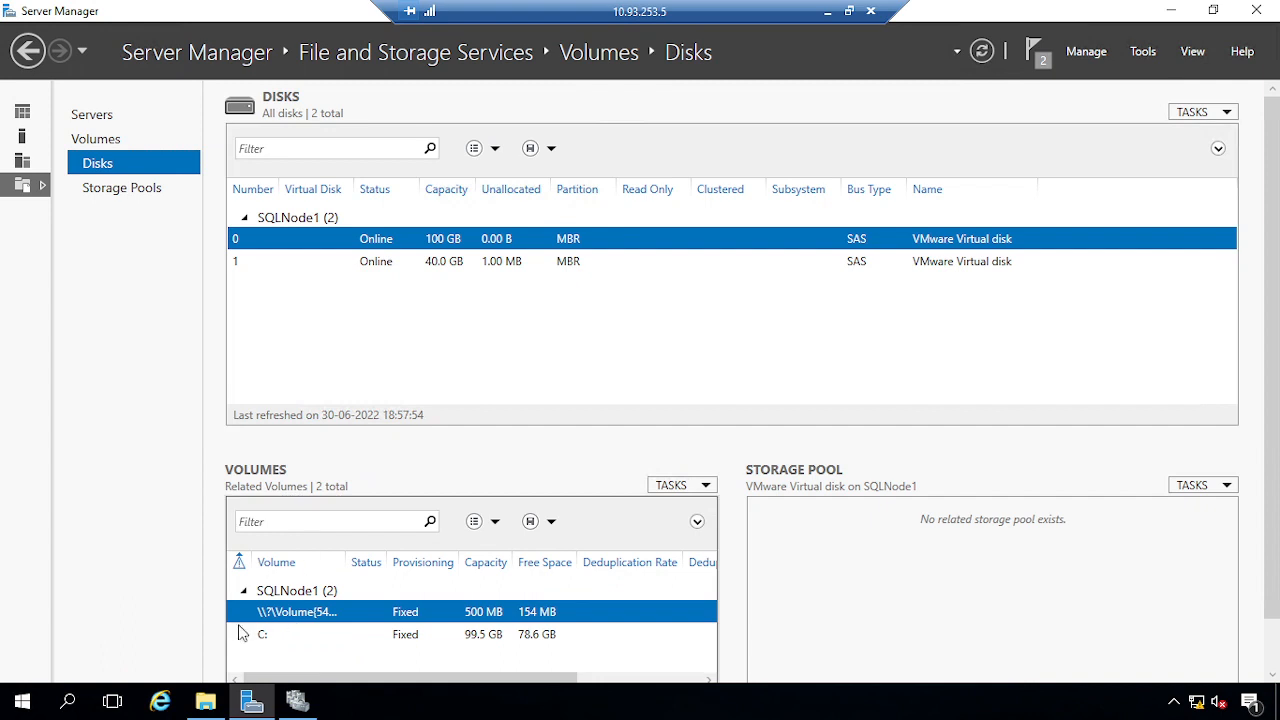
In Disk Management, bring Disk 2 online and initialize it
right_click(35, 707)
click(110, 362)
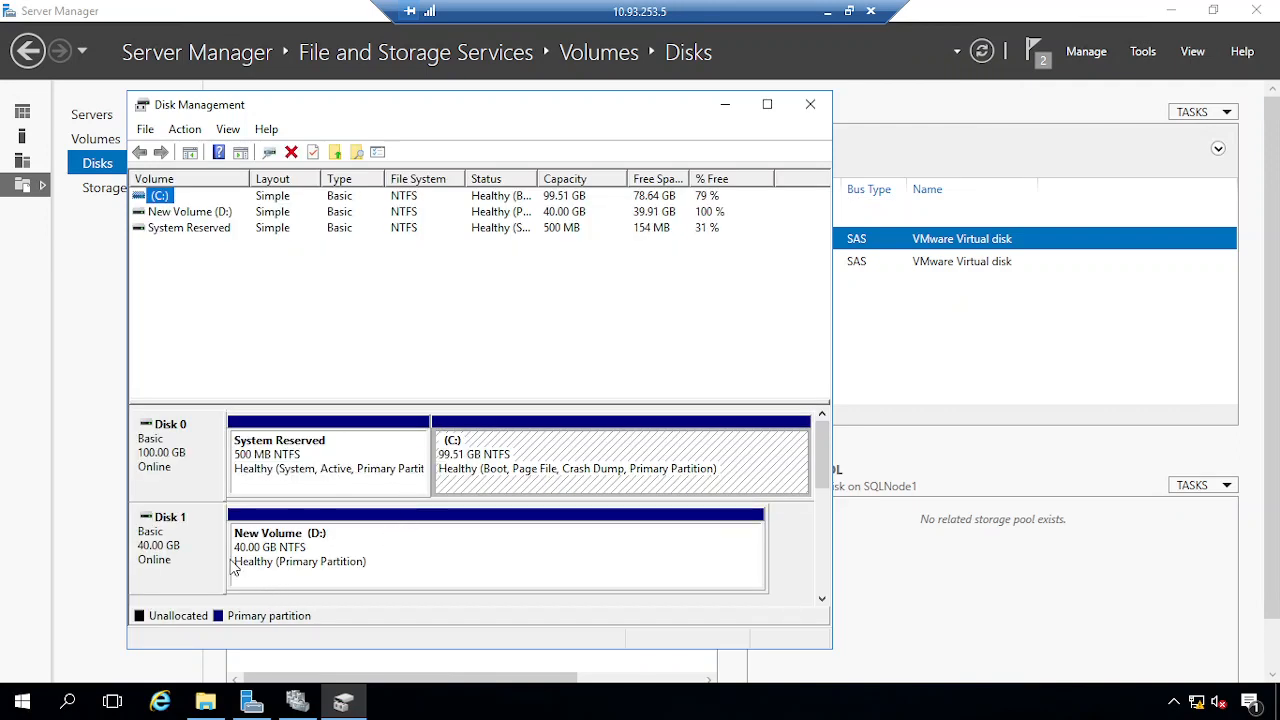
scroll(826, 468, down, 2)
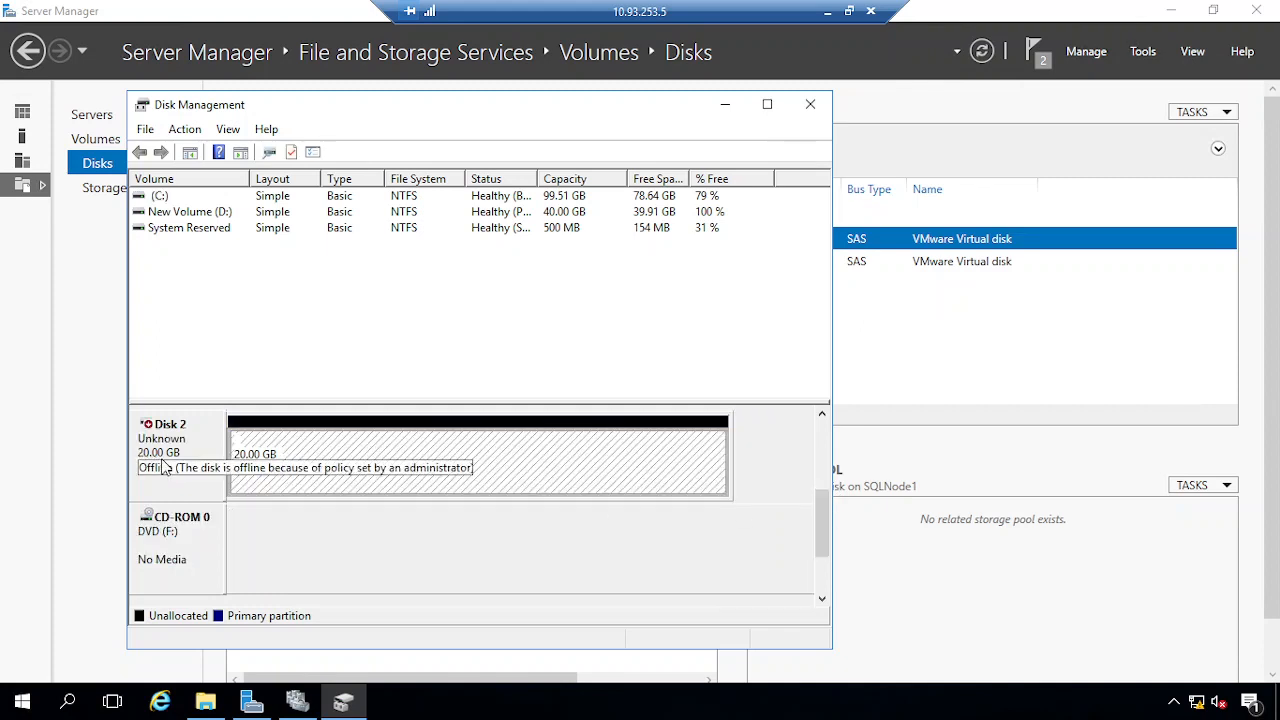
right_click(198, 445)
click(262, 457)
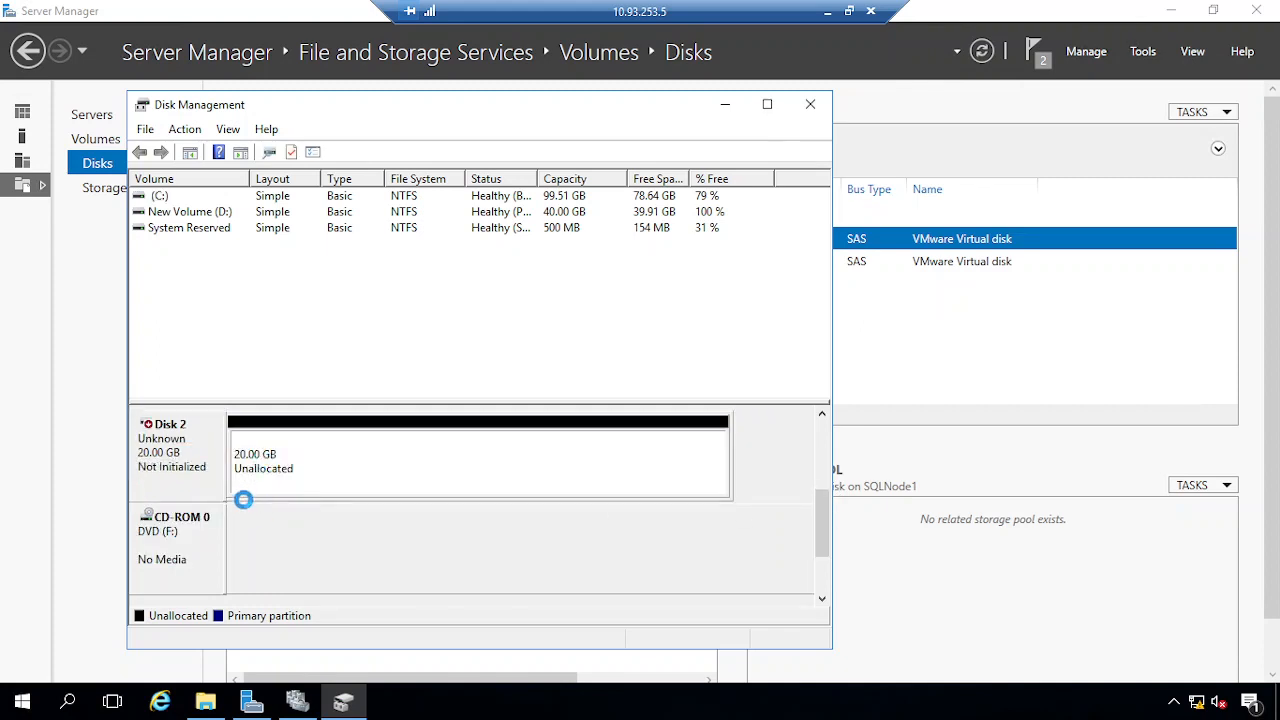
right_click(190, 458)
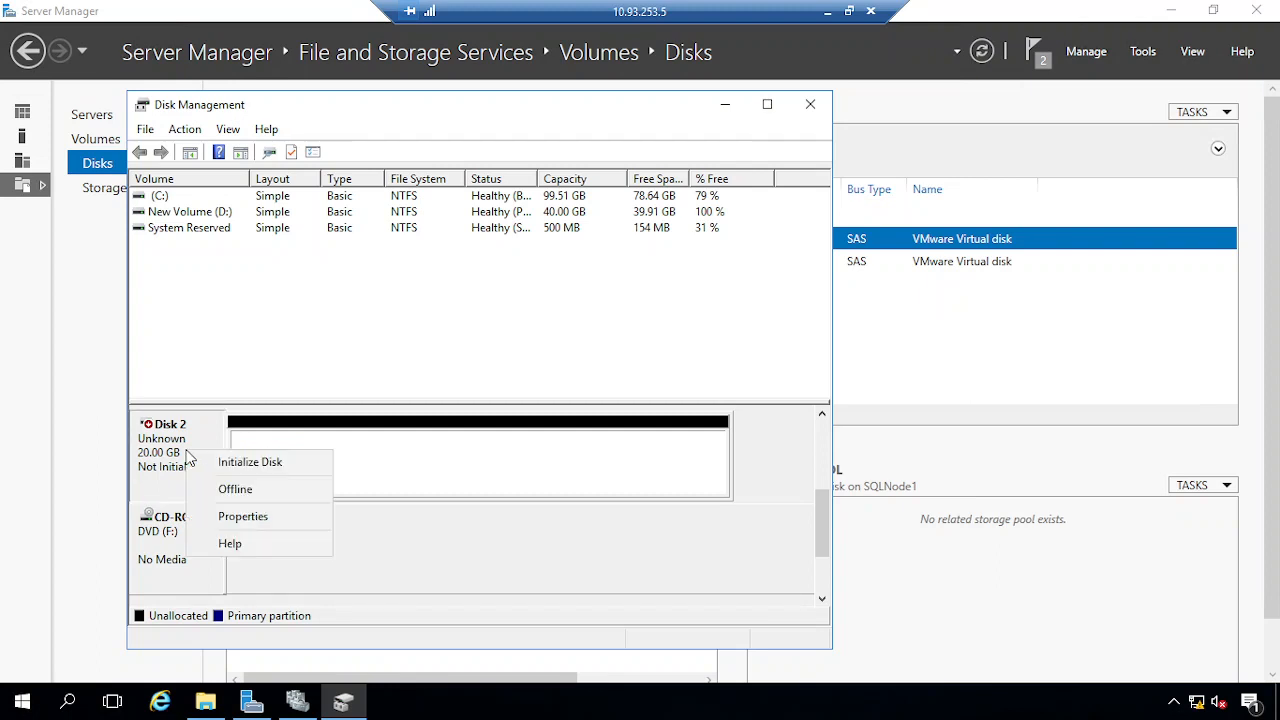
click(233, 462)
click(522, 494)
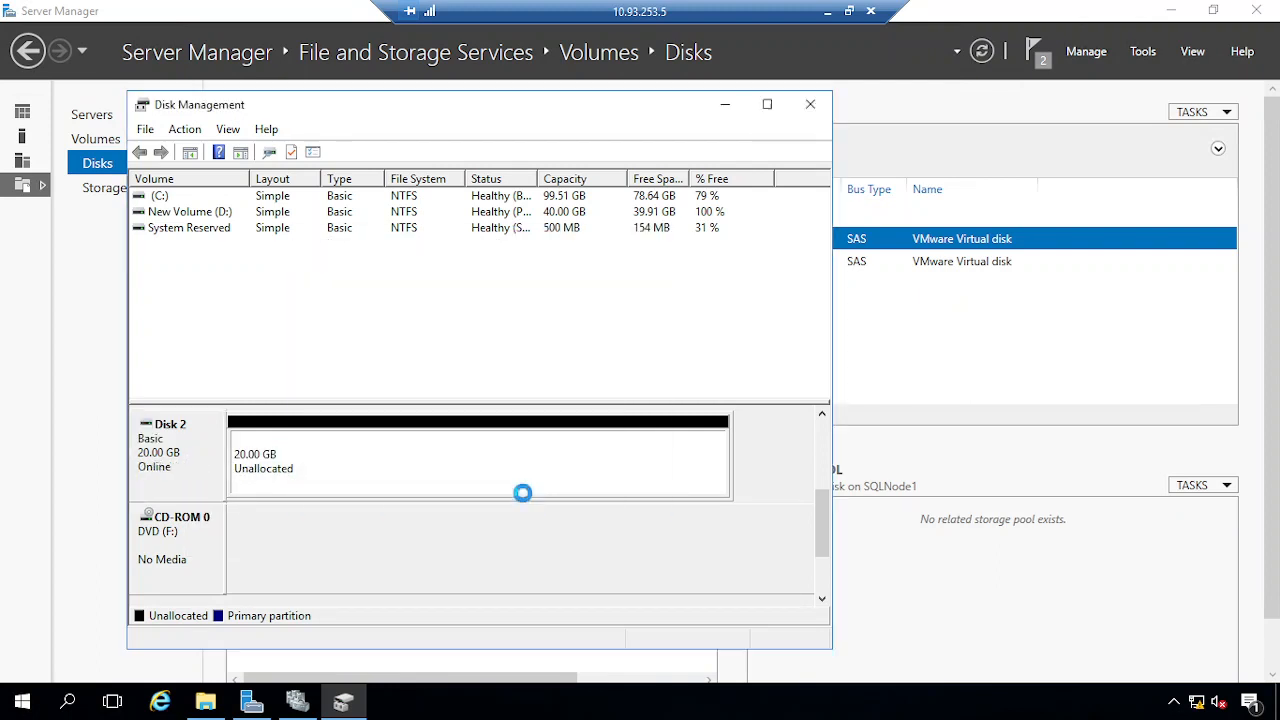
Create a 20477 MB NTFS simple volume on drive E labelled Log, then close Disk Management
right_click(300, 462)
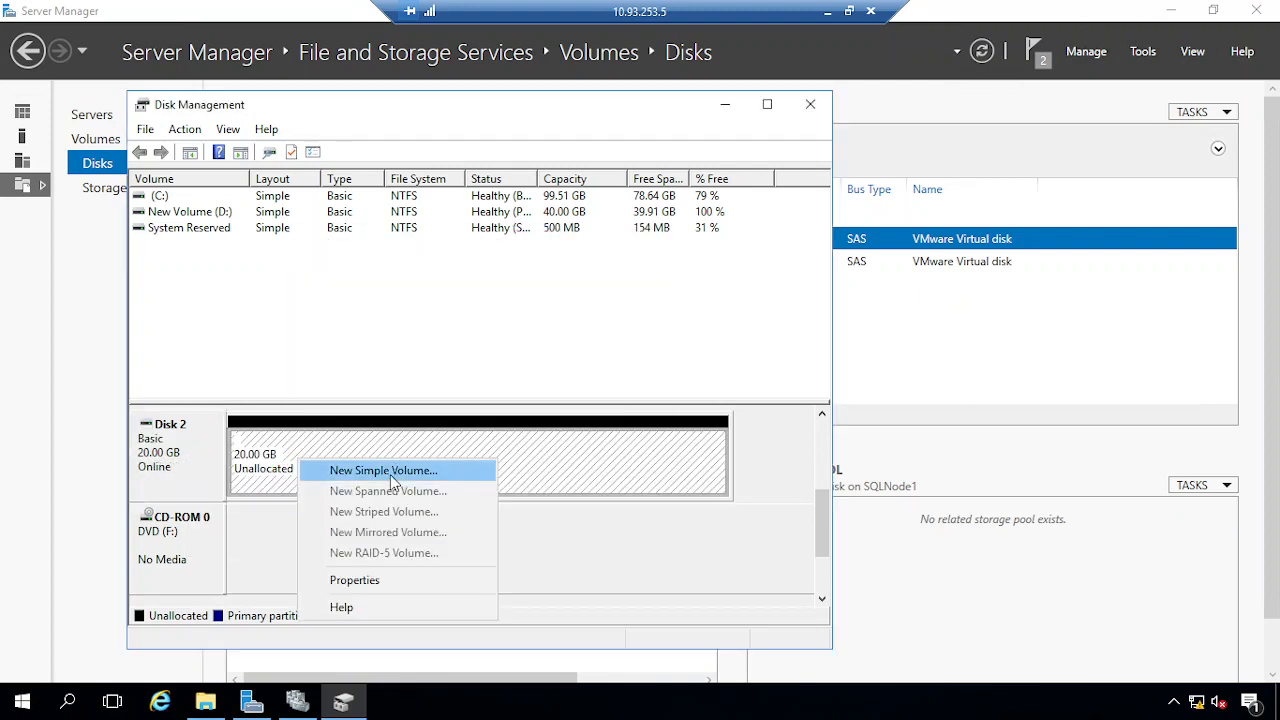
click(390, 472)
click(500, 535)
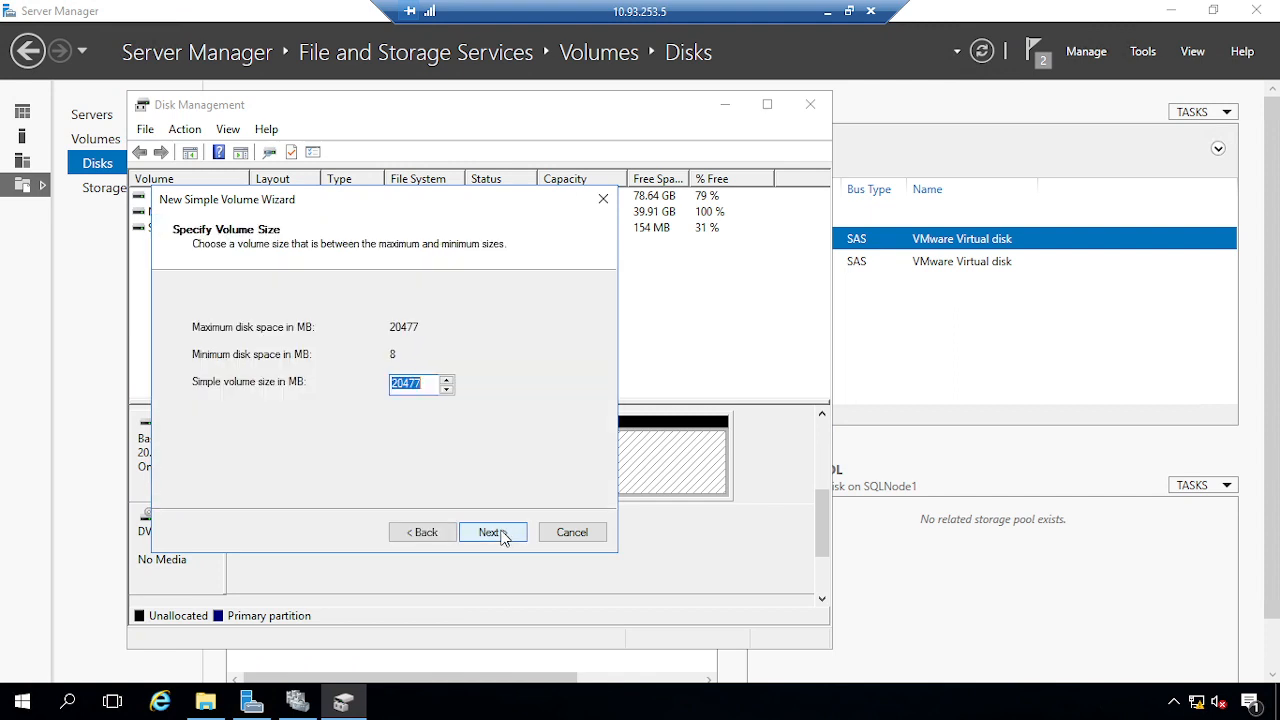
click(491, 535)
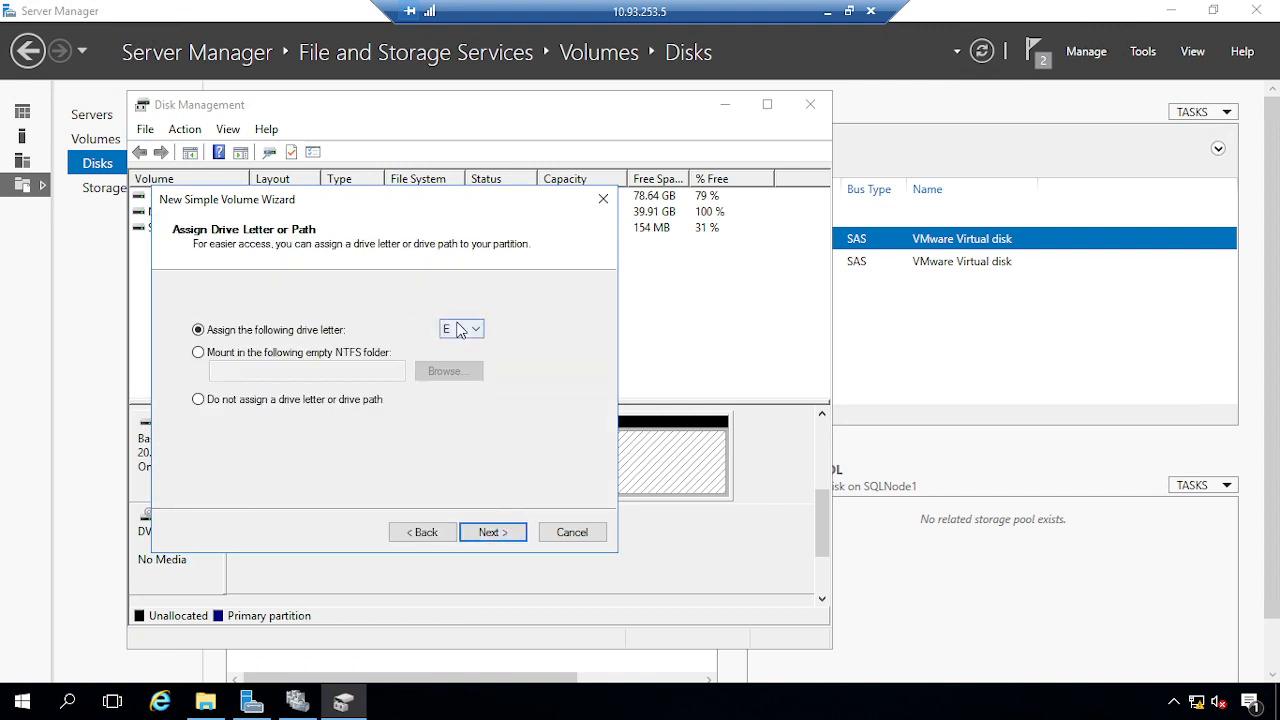
click(459, 337)
click(363, 357)
click(491, 532)
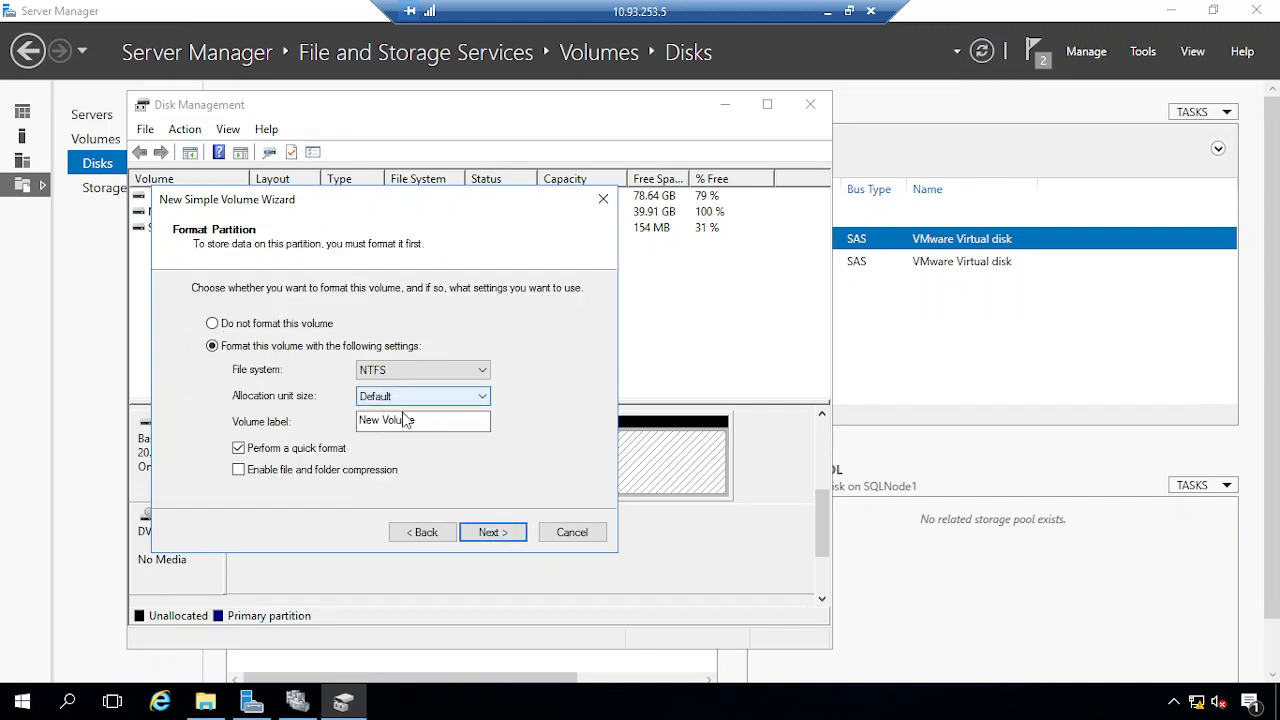
drag(405, 420, 240, 420)
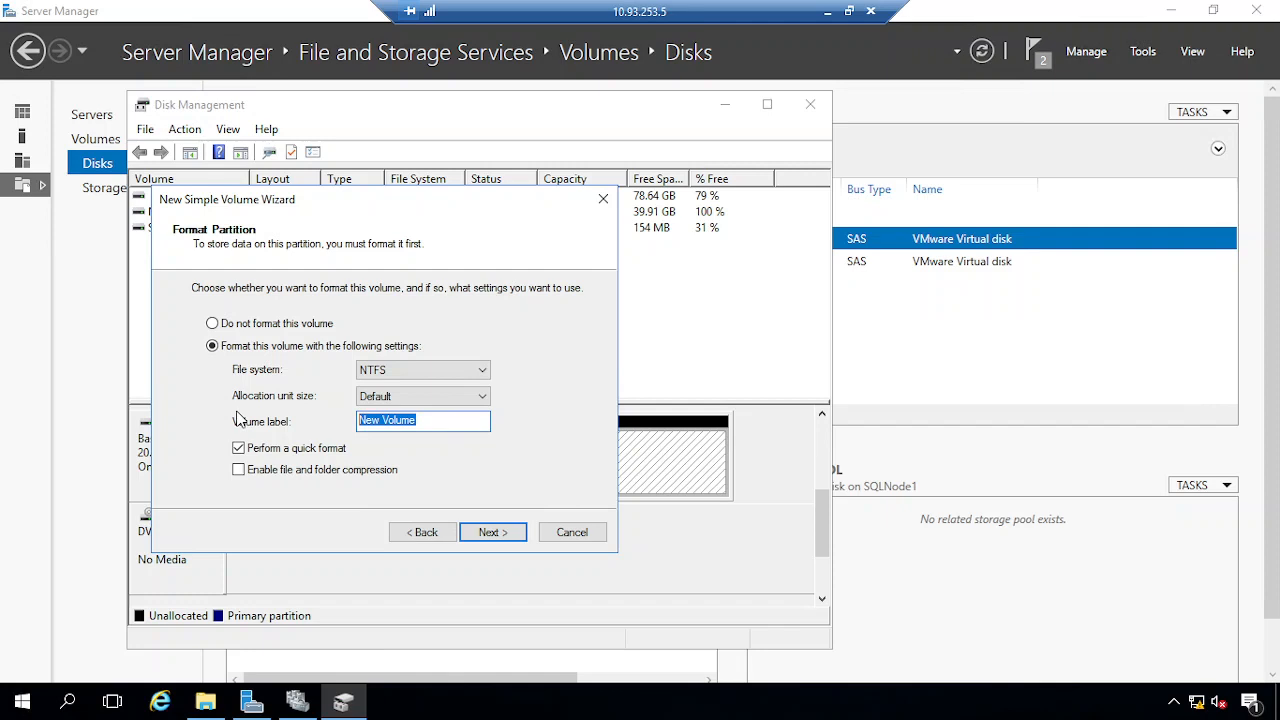
key(BackSpace)
click(493, 533)
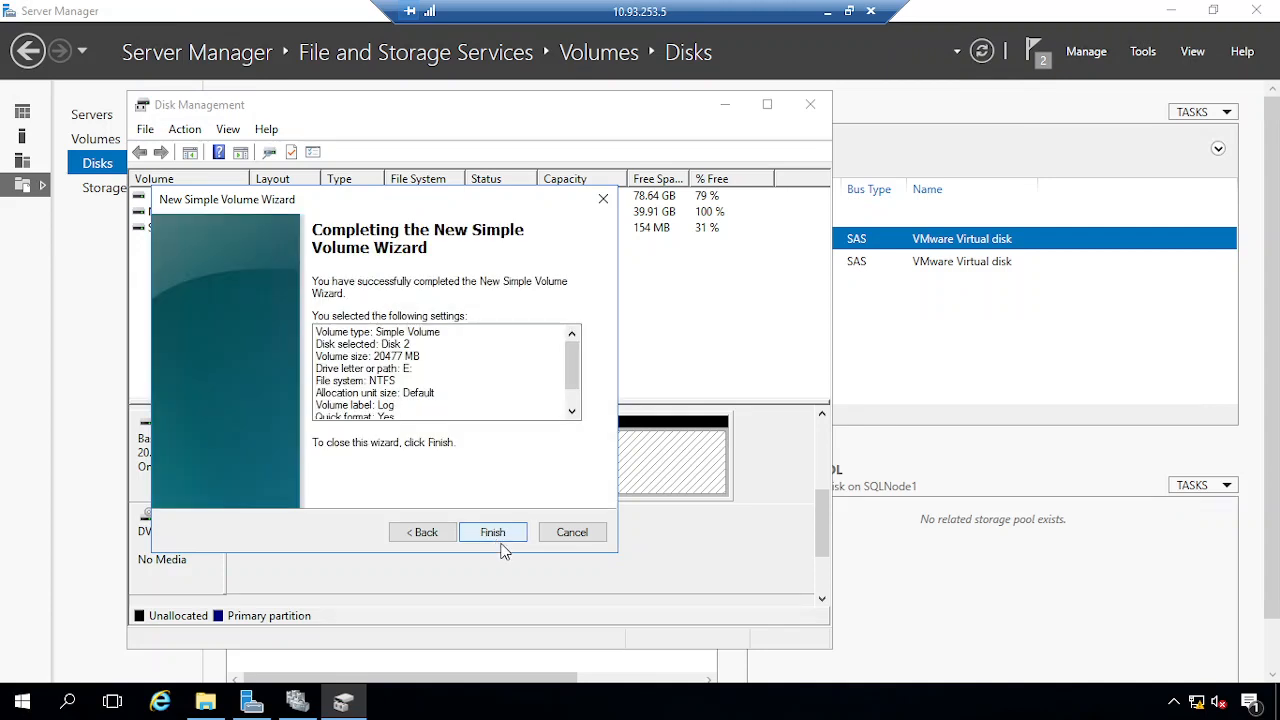
click(493, 533)
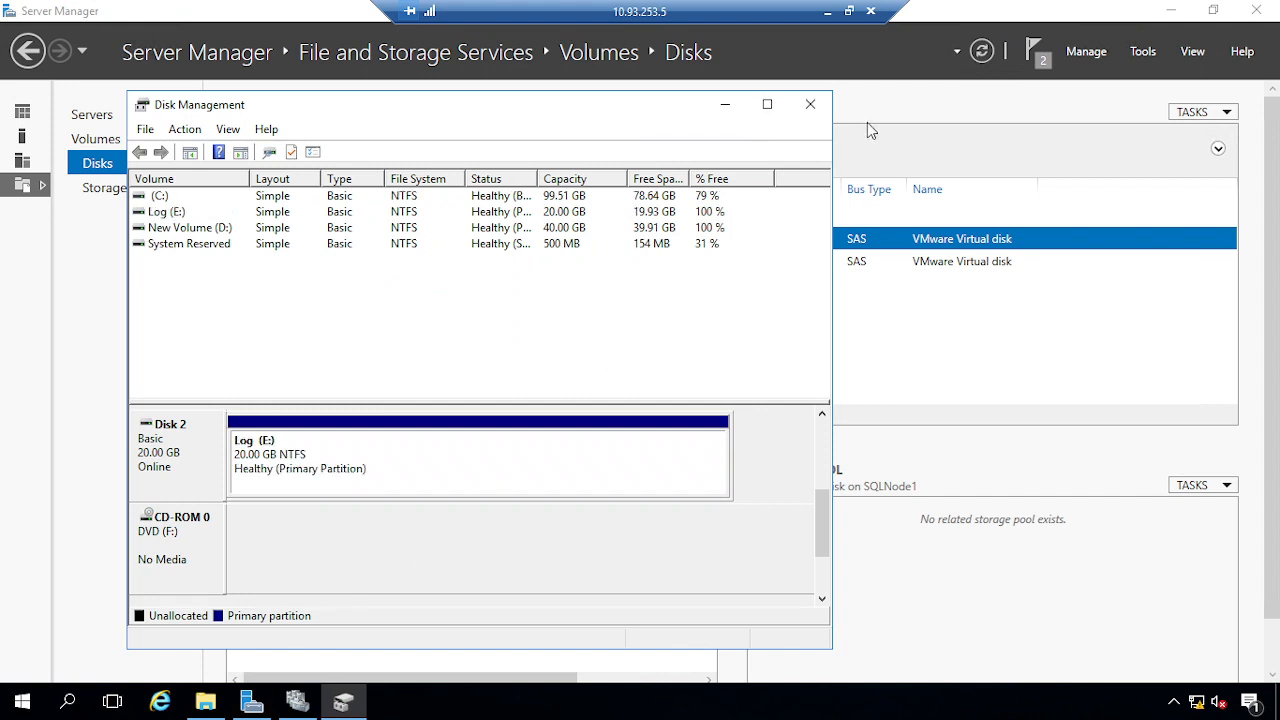
click(810, 104)
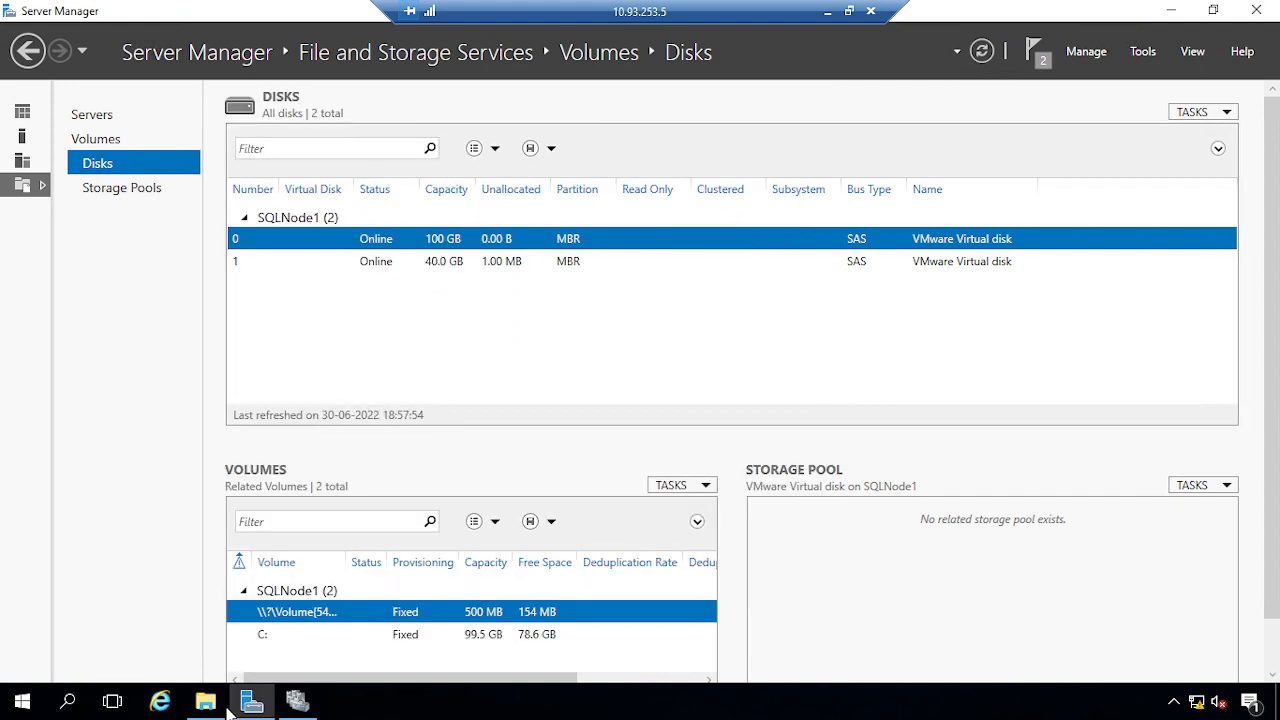
Open the Log (E:) drive in File Explorer to confirm it is empty
click(205, 702)
double_click(850, 355)
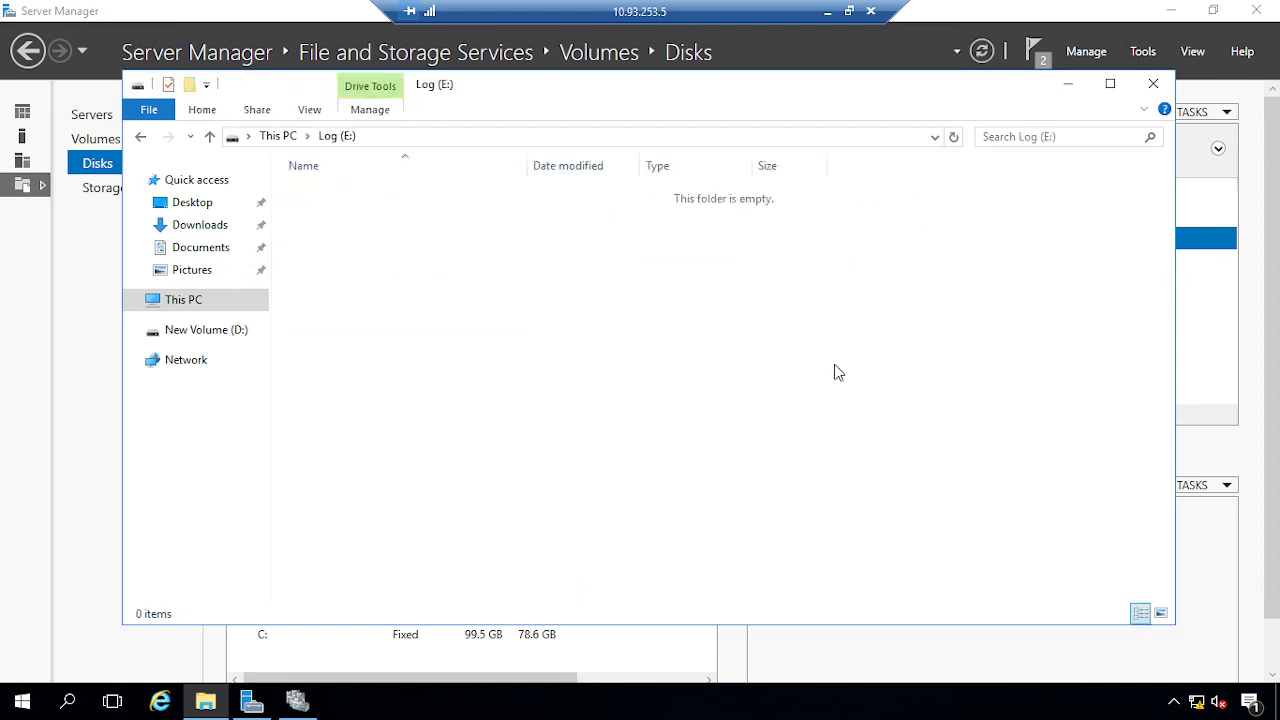
click(278, 137)
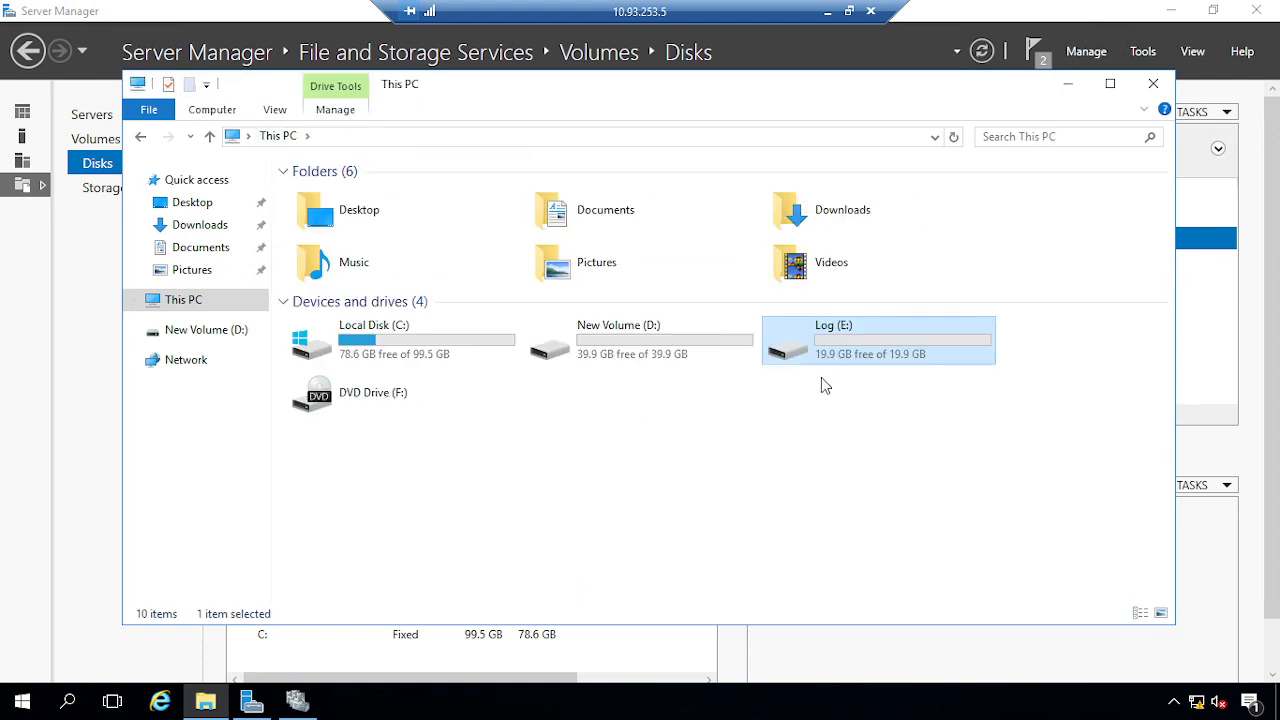
Switch to the 10.93.253.6 session and minimize Server Manager to show the desktop
click(828, 12)
click(392, 700)
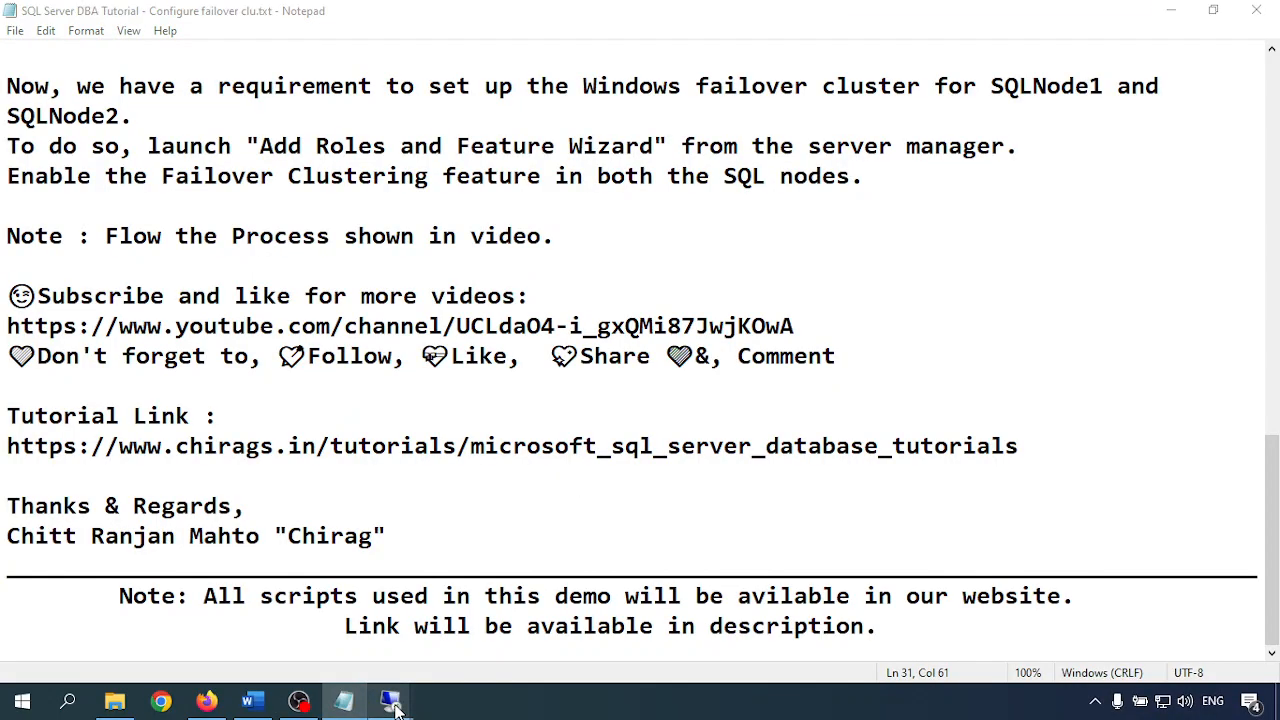
click(562, 638)
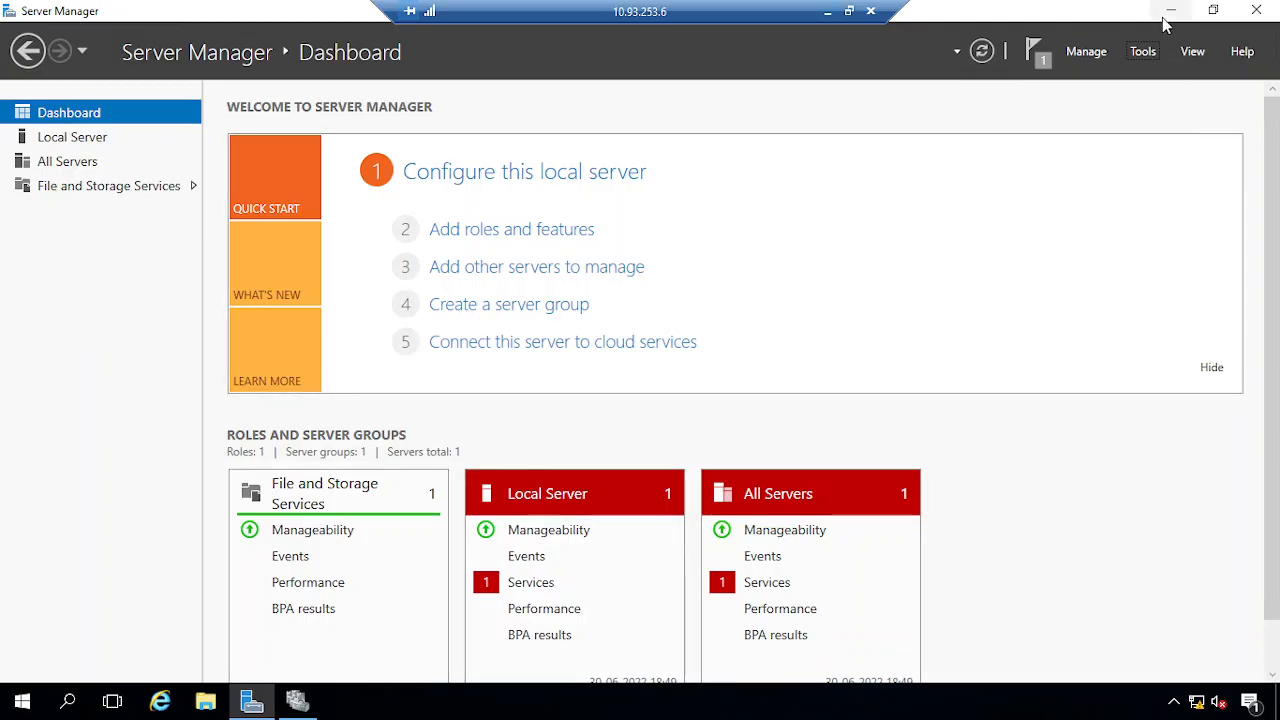
click(1171, 10)
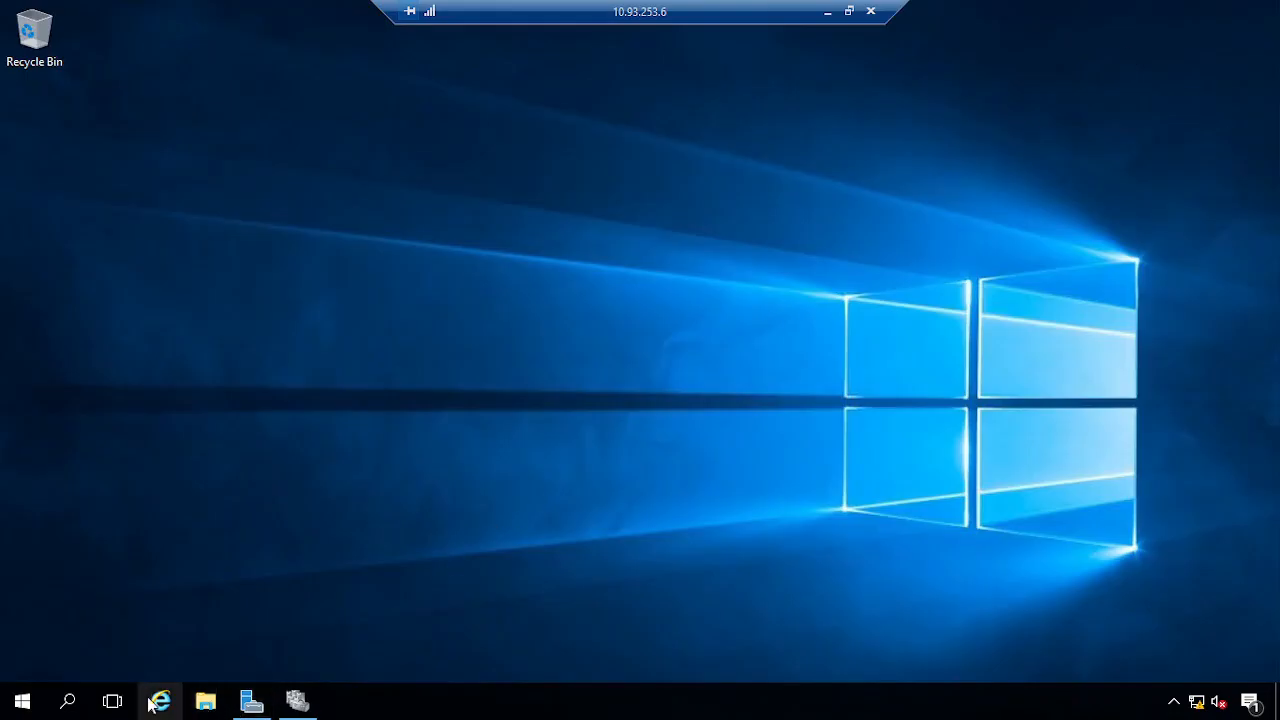
Open Disk Management maximized and try bringing Disk 2 online, dismissing the out-of-date error
right_click(22, 701)
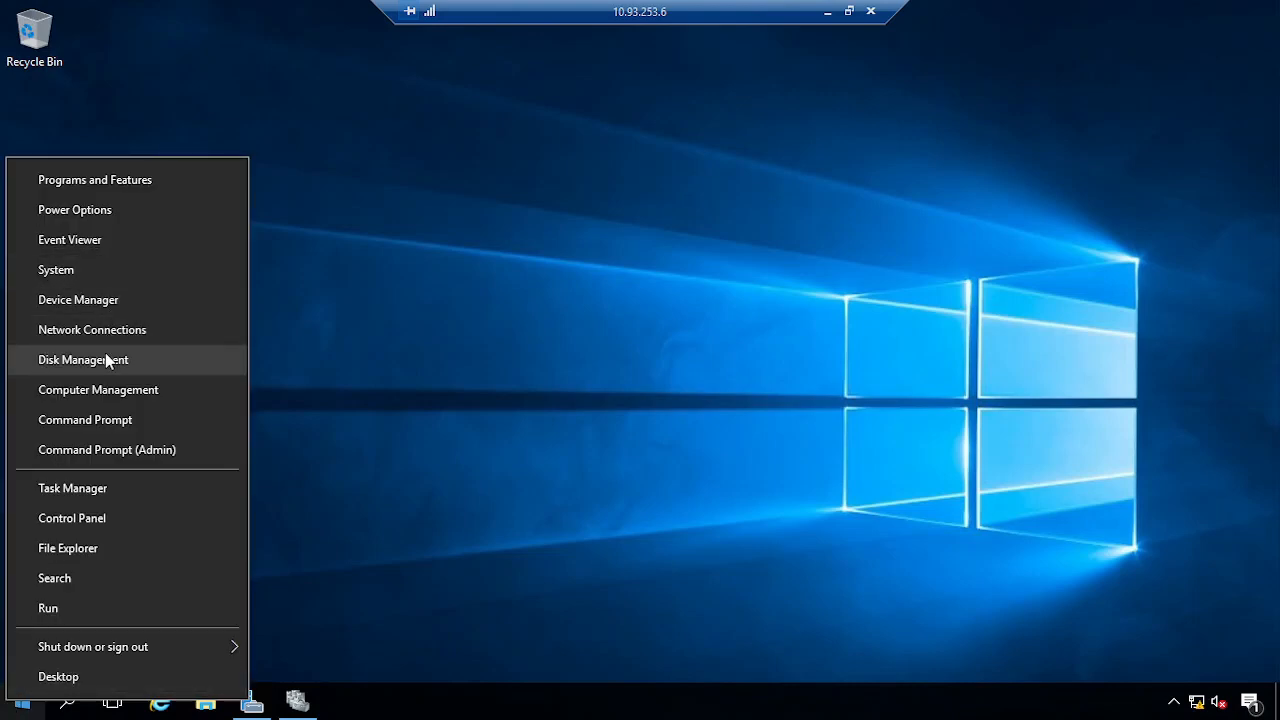
click(111, 360)
click(770, 105)
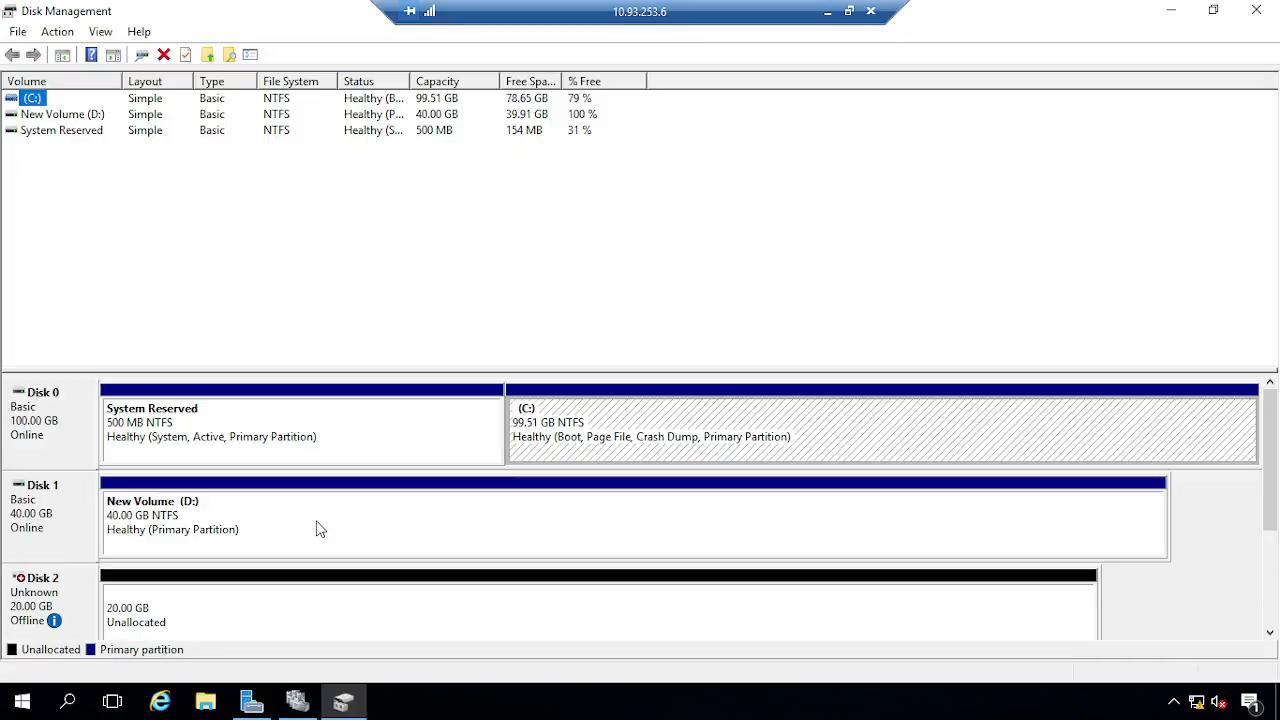
right_click(72, 607)
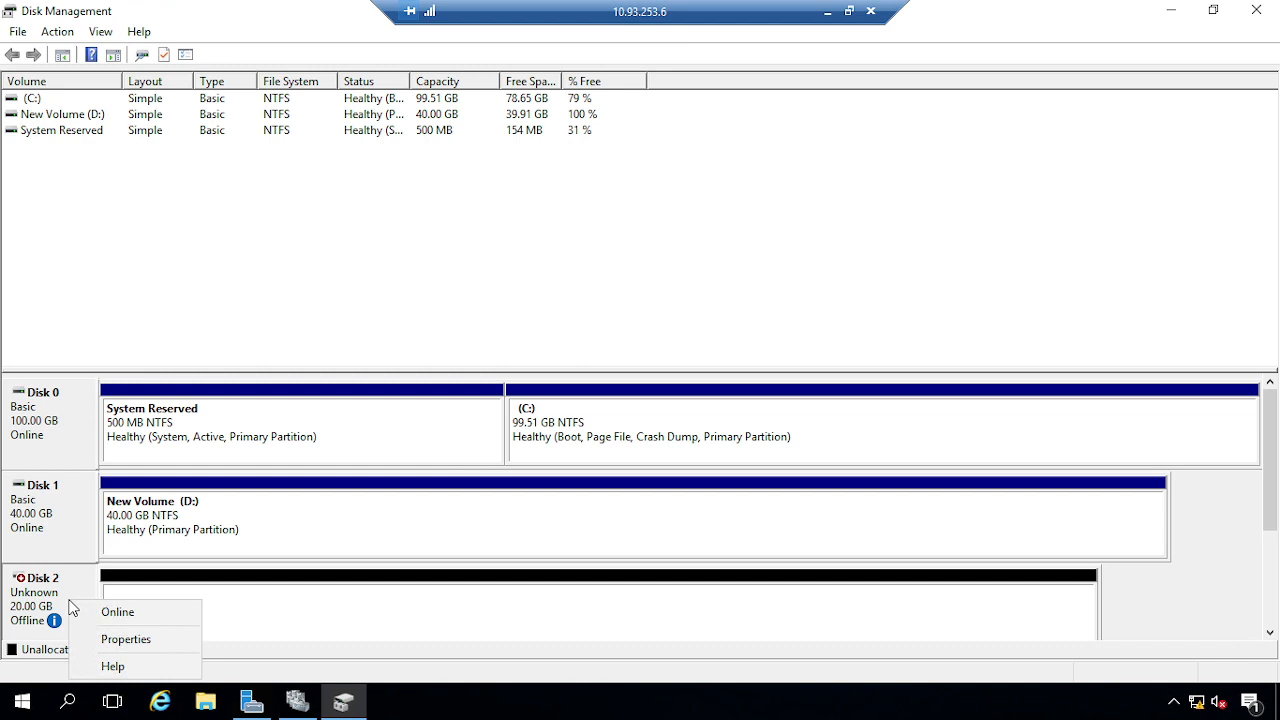
click(122, 612)
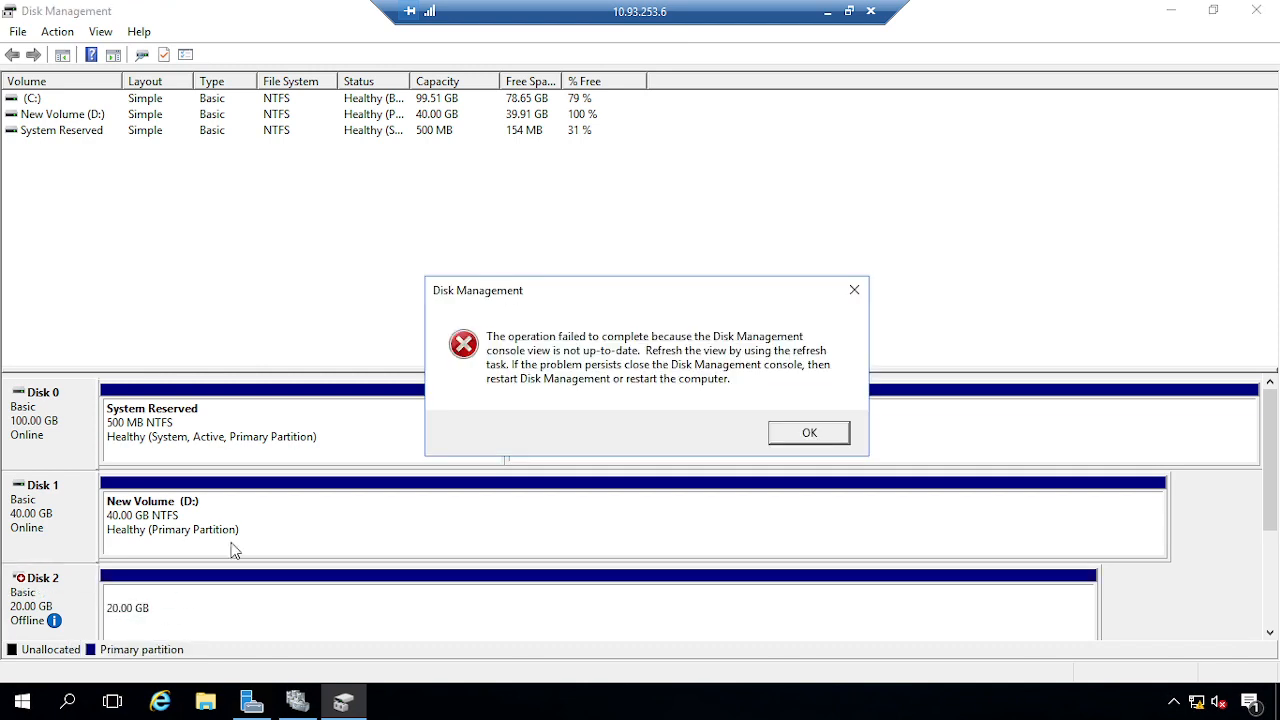
click(810, 433)
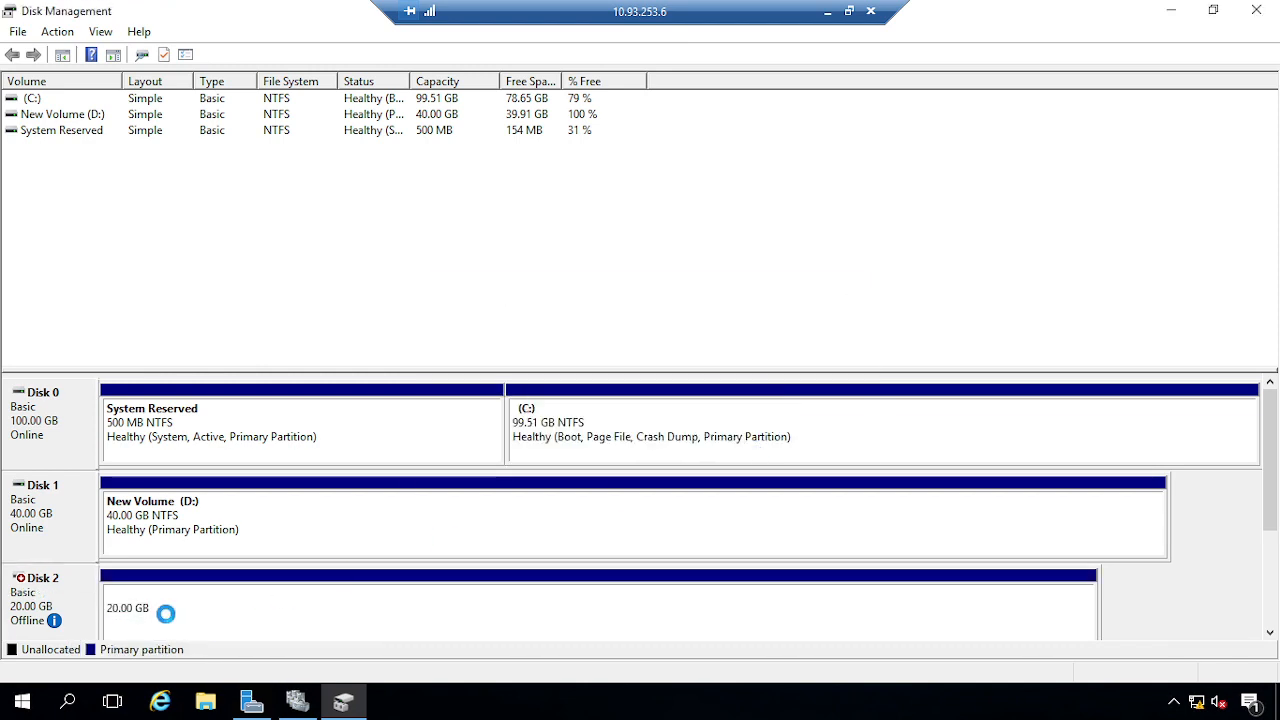
Retry bringing Disk 2 online so its 20 GB Log (E:) volume appears
right_click(68, 593)
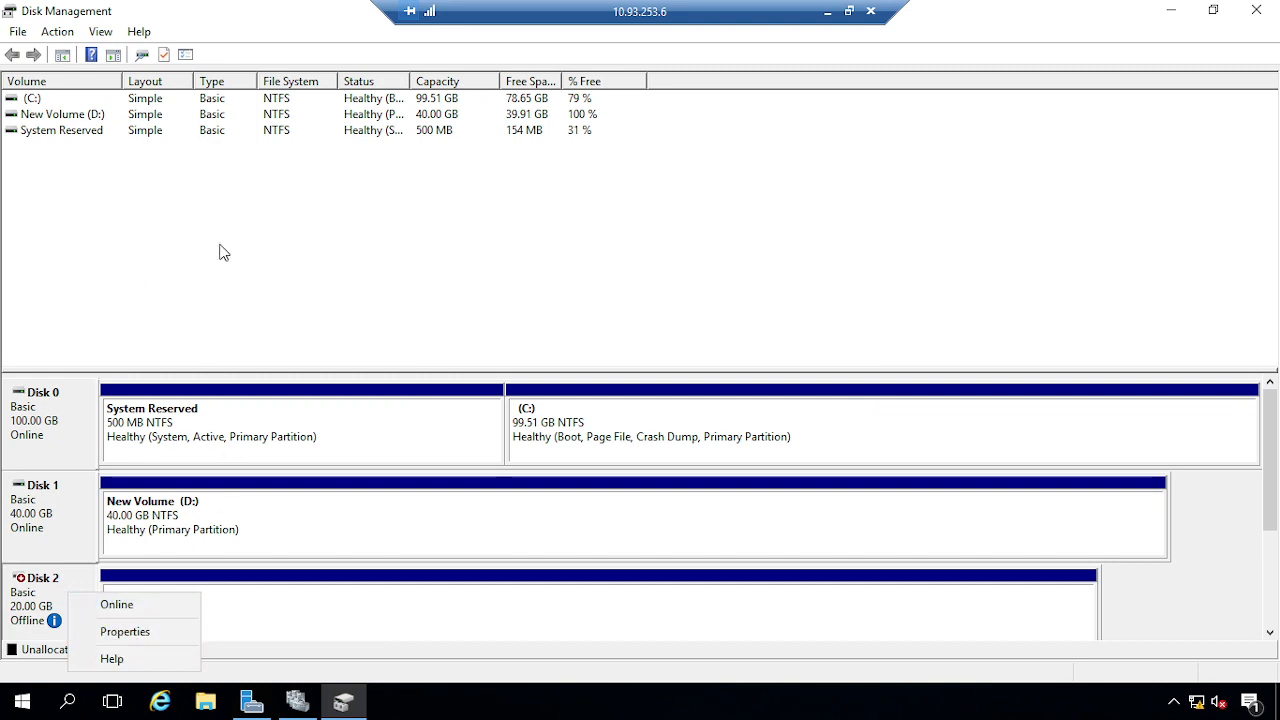
click(286, 236)
right_click(209, 628)
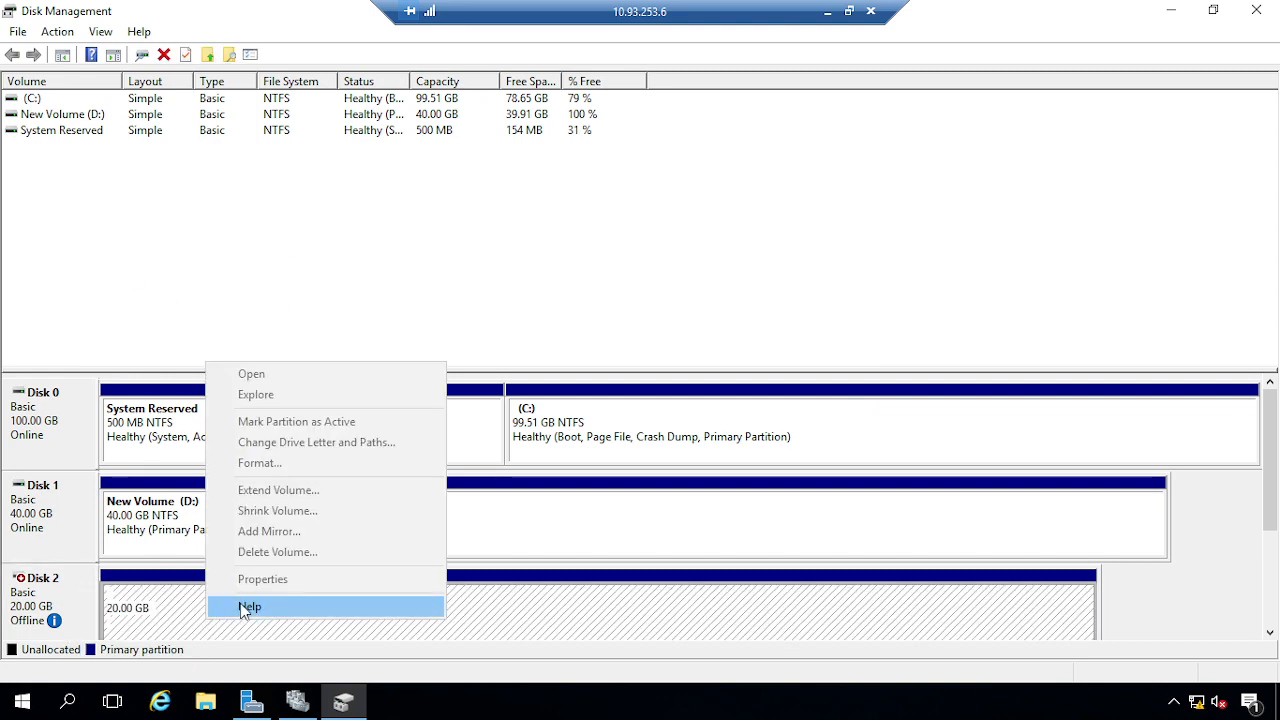
click(634, 280)
right_click(57, 604)
click(97, 609)
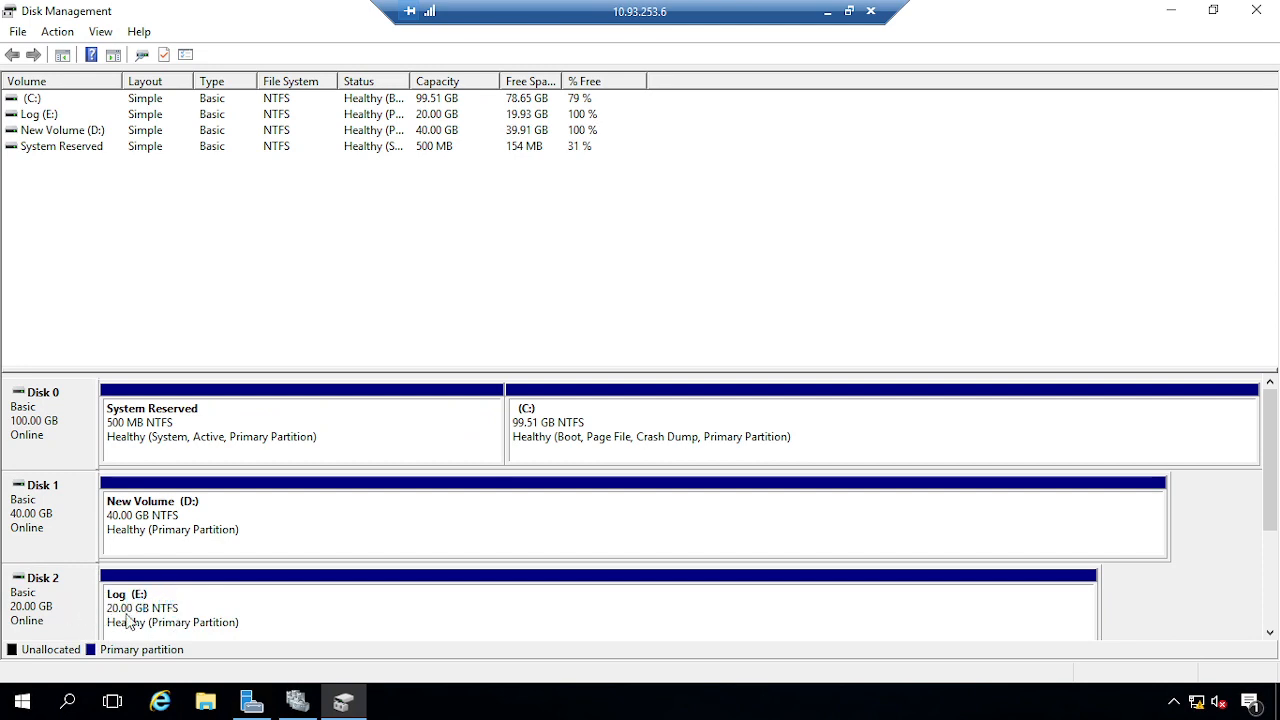
right_click(53, 595)
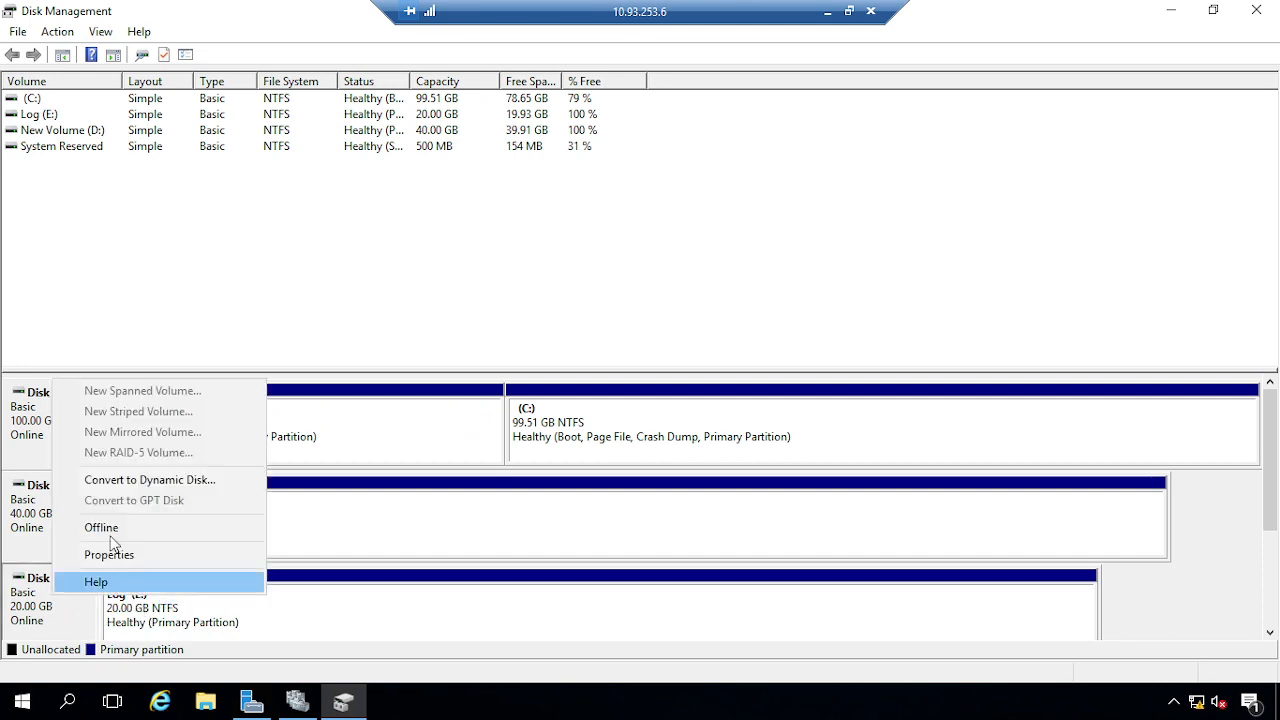
click(168, 609)
right_click(168, 607)
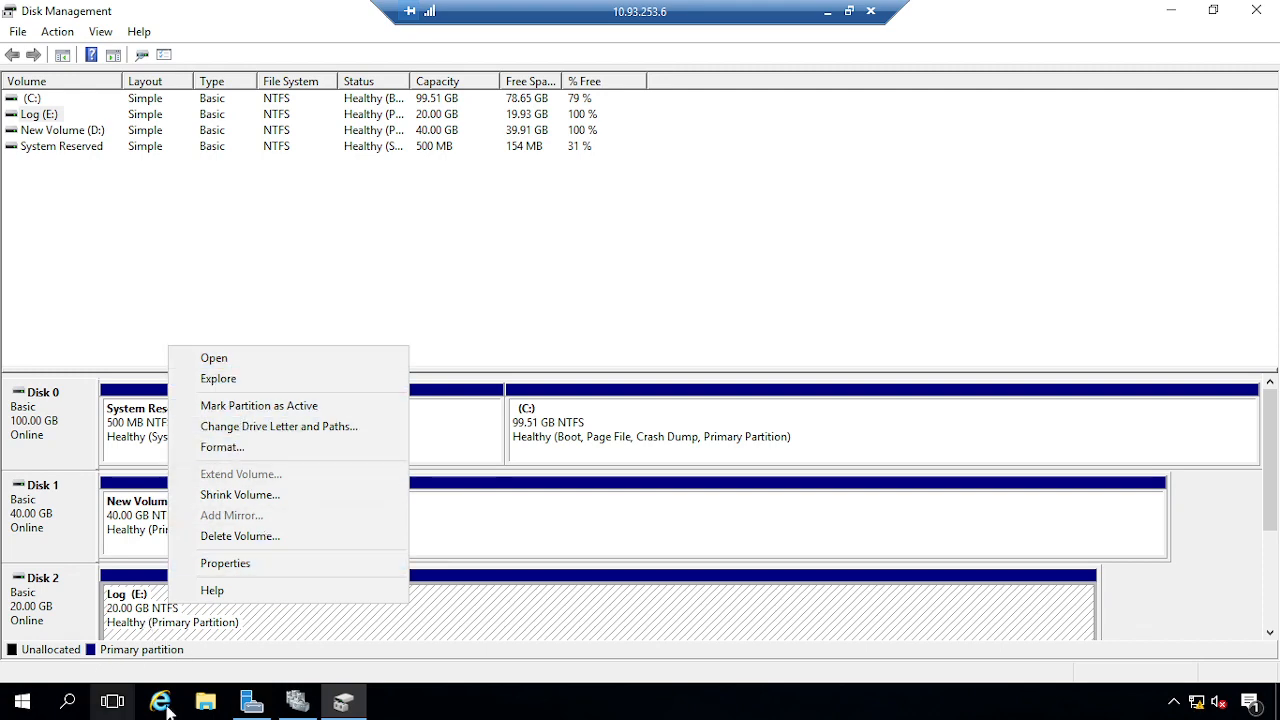
click(205, 702)
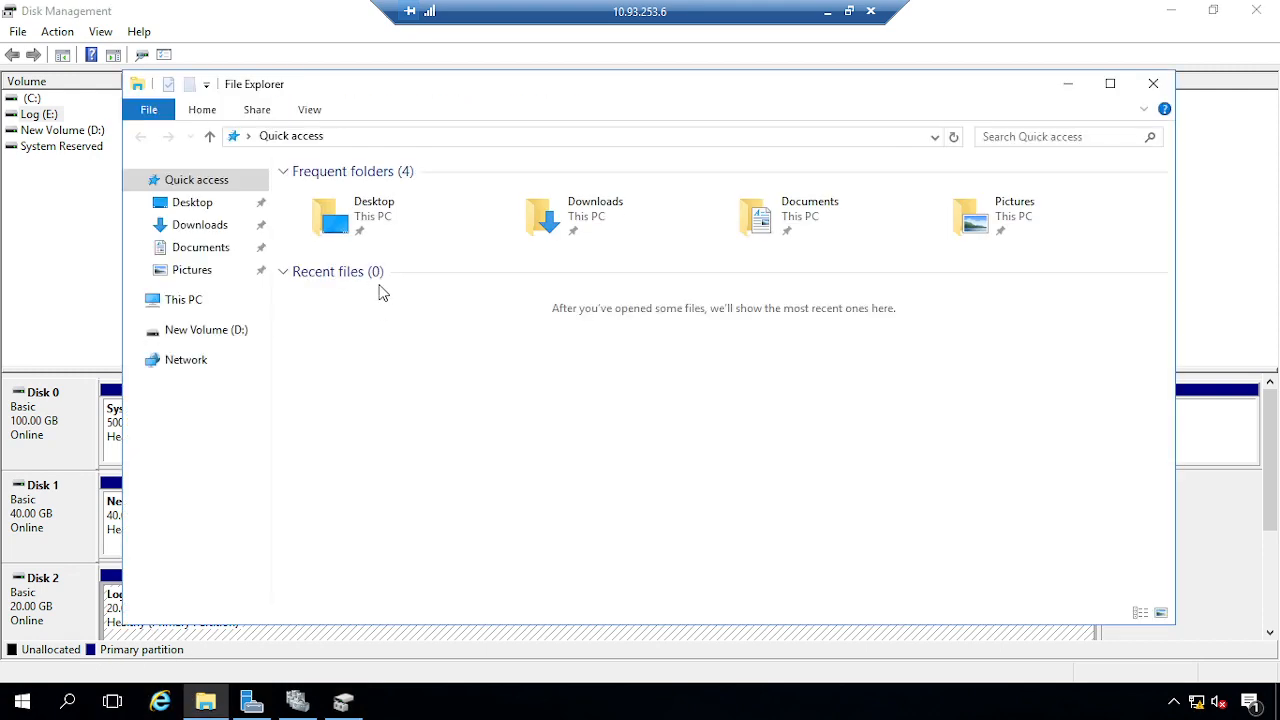
Open Log (E:) from This PC to confirm it is empty, then close the window
click(186, 303)
click(883, 348)
double_click(883, 348)
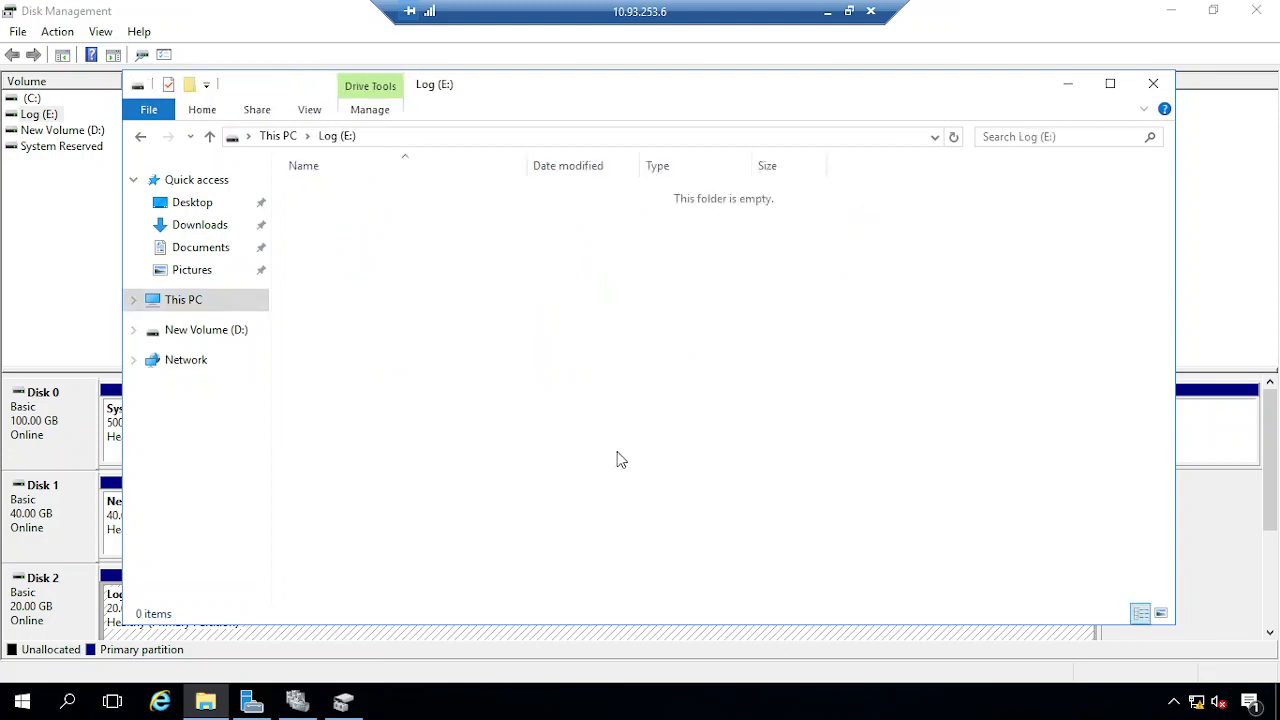
click(1153, 83)
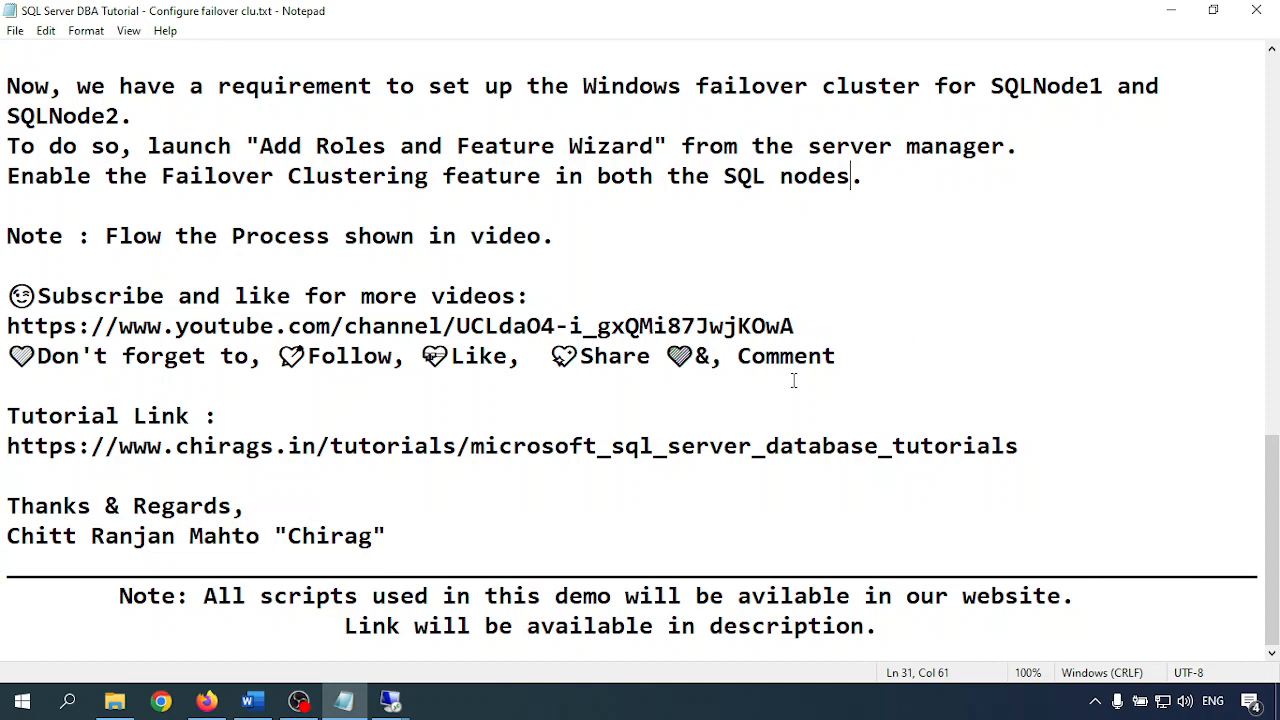
On SQLNode1, refresh Server Manager's disk list and open the File and Storage Services Servers page
mouse_move(390, 700)
click(376, 616)
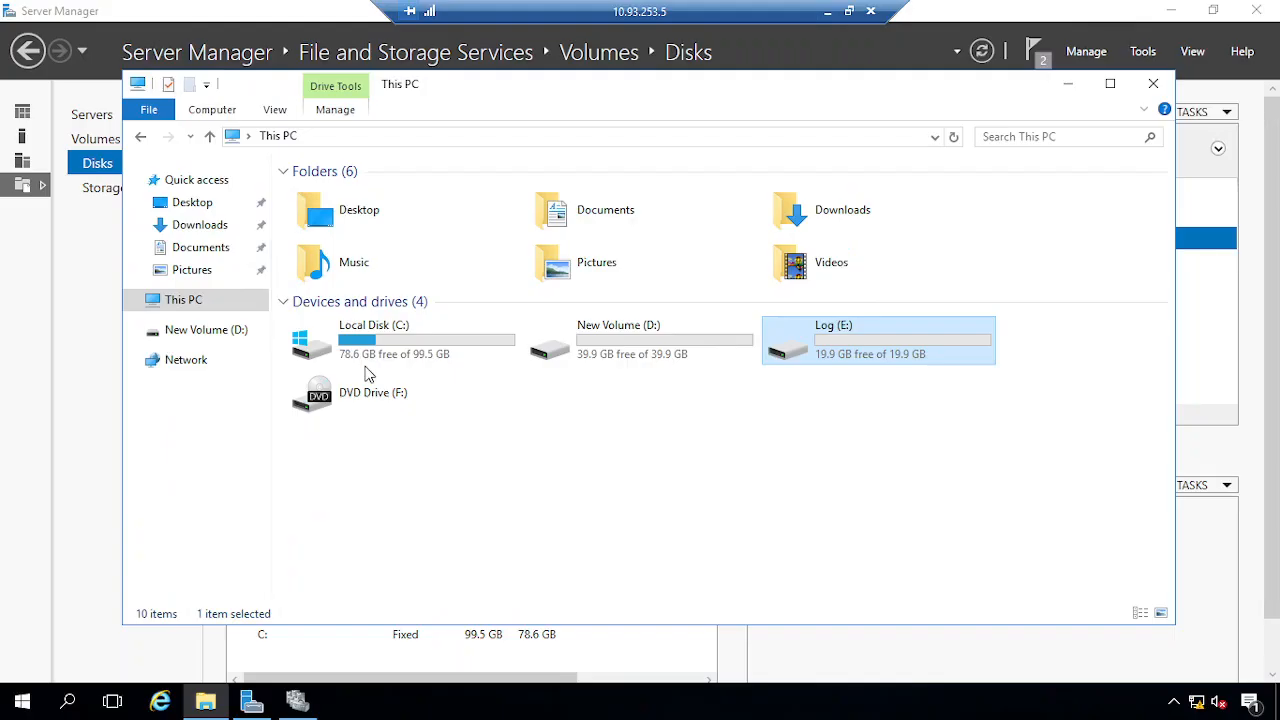
click(1068, 83)
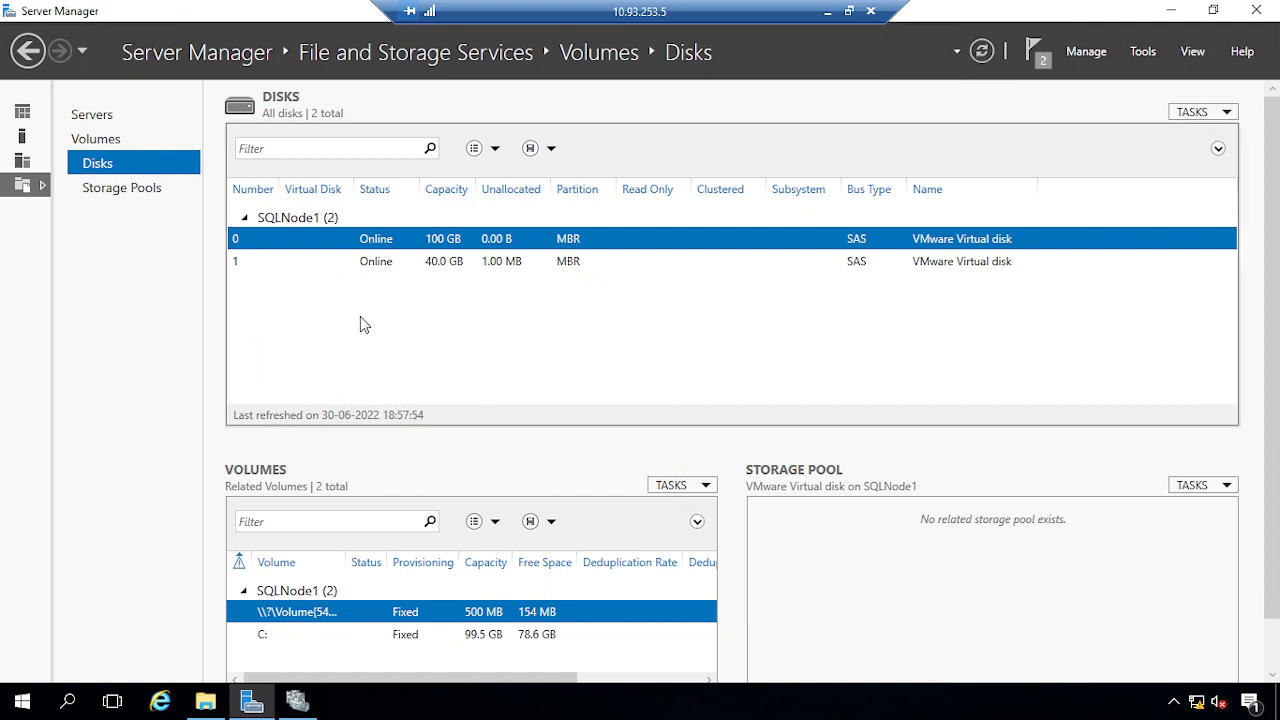
right_click(389, 313)
click(434, 361)
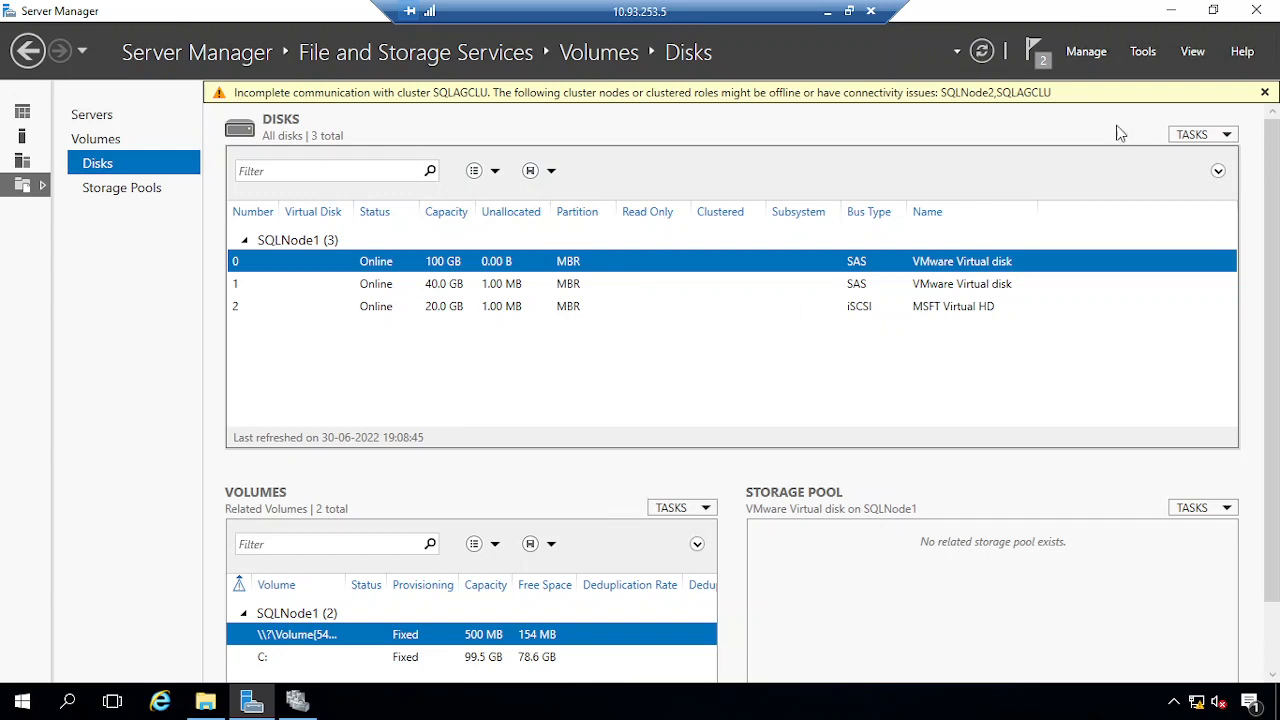
click(22, 111)
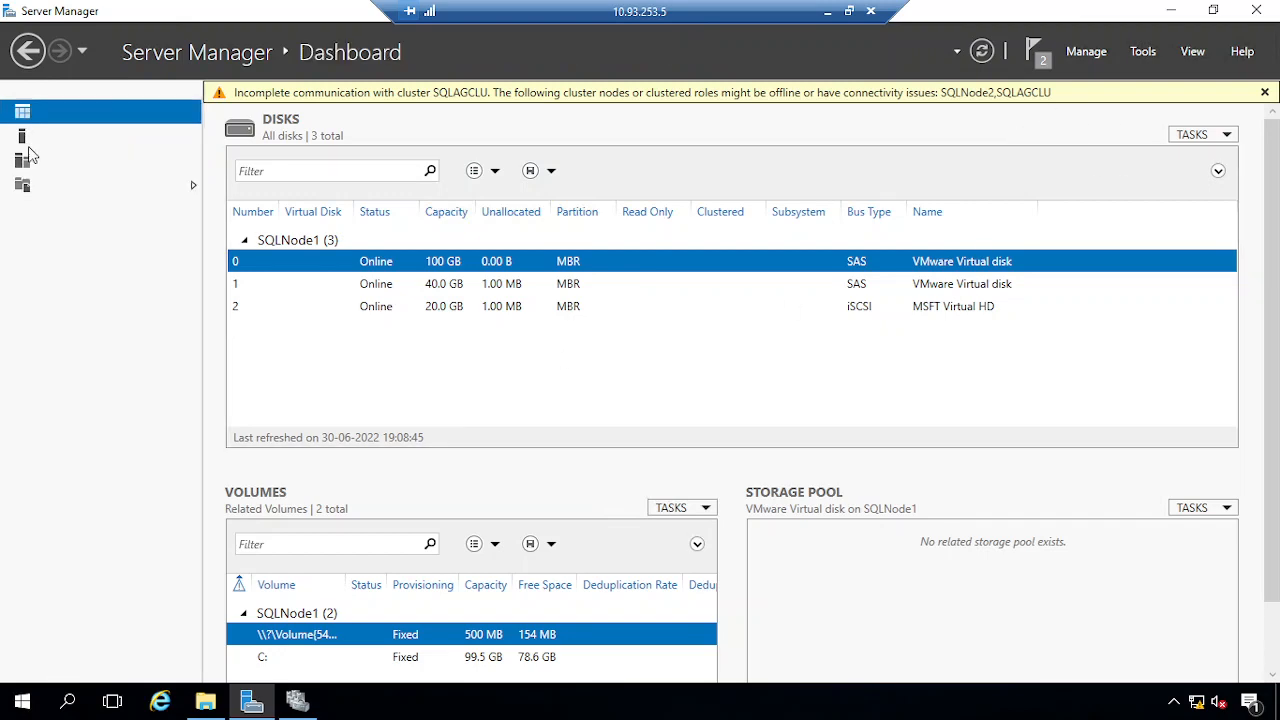
click(195, 187)
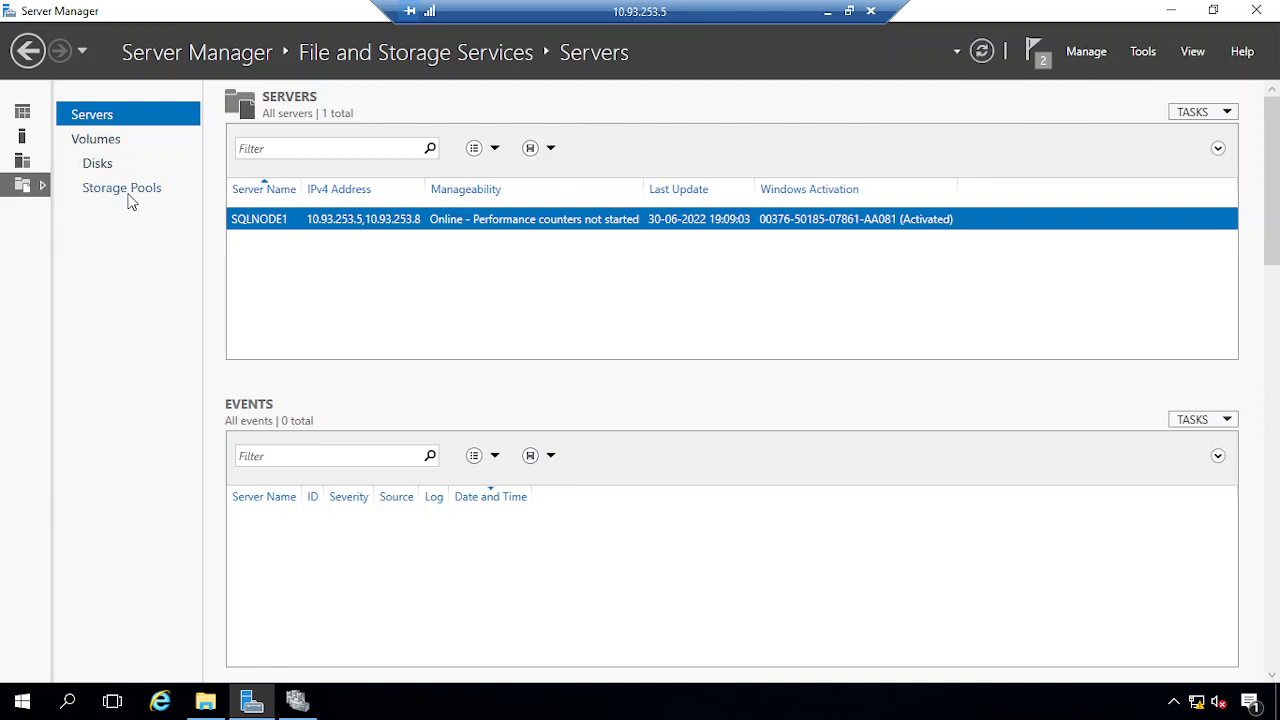
Add the 20 GB Cluster Disk 1 to SQLAGCLU's storage disks
click(297, 698)
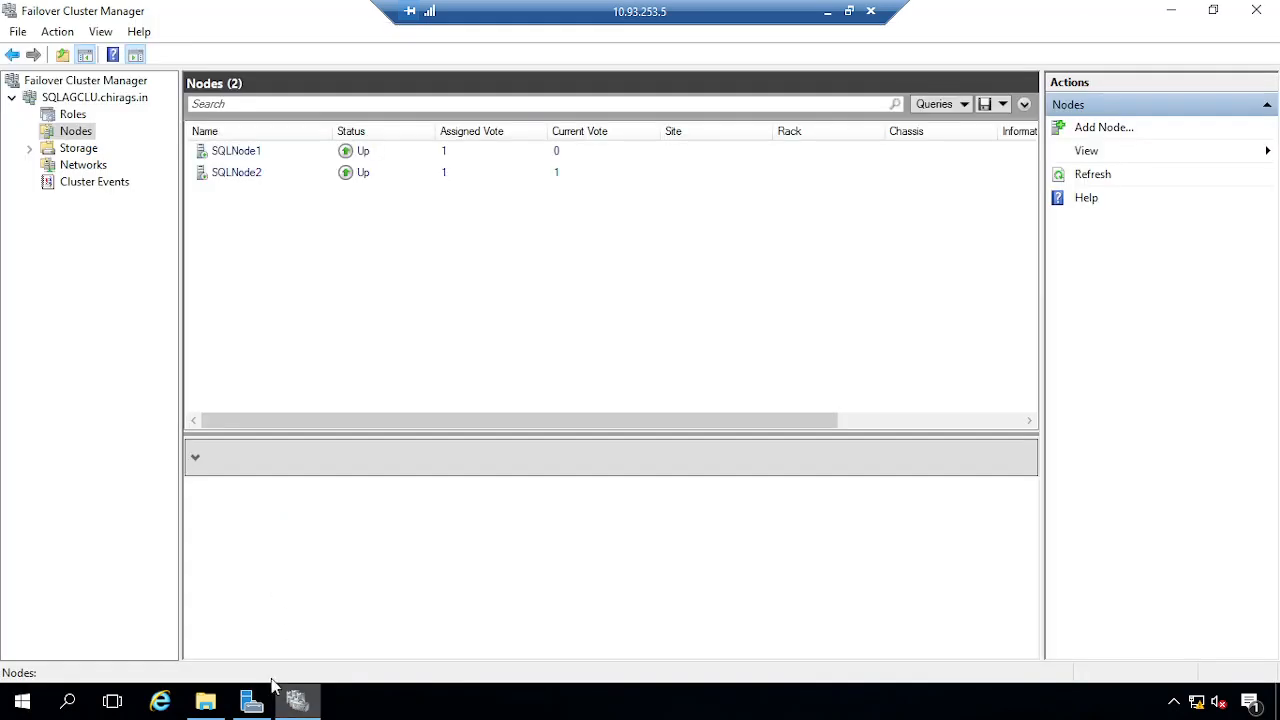
click(30, 149)
click(78, 148)
click(89, 165)
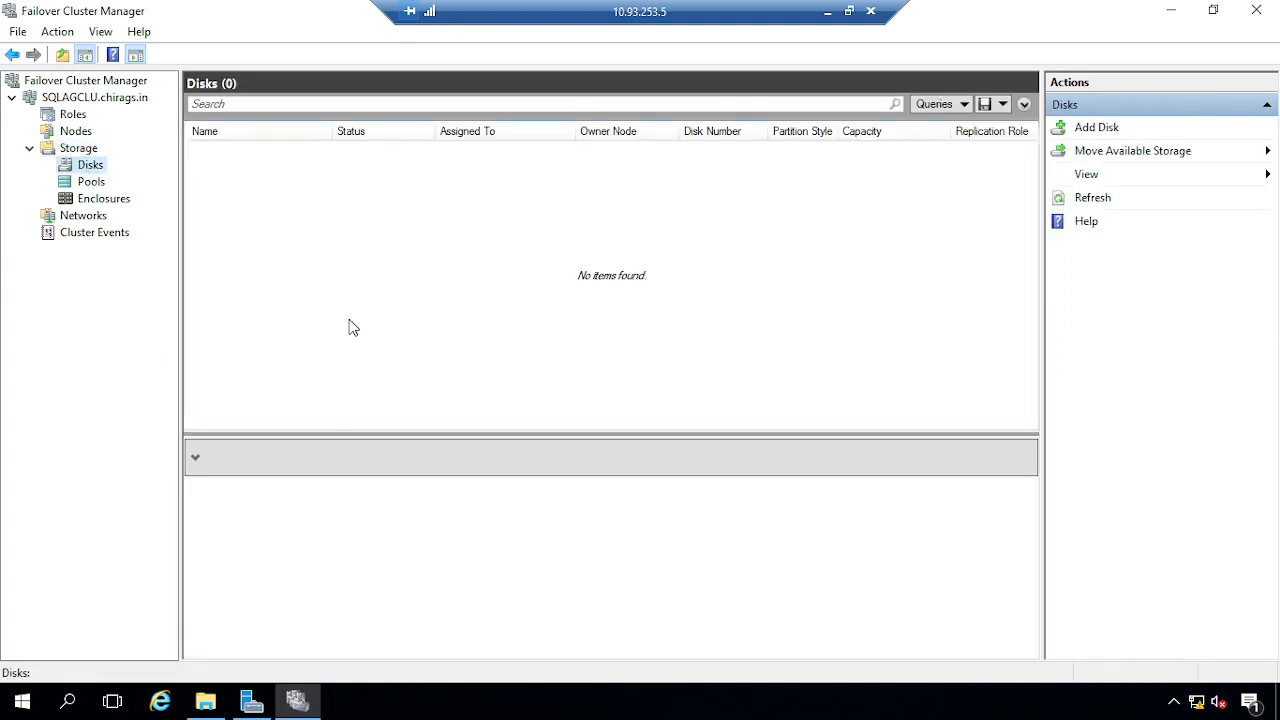
click(1096, 127)
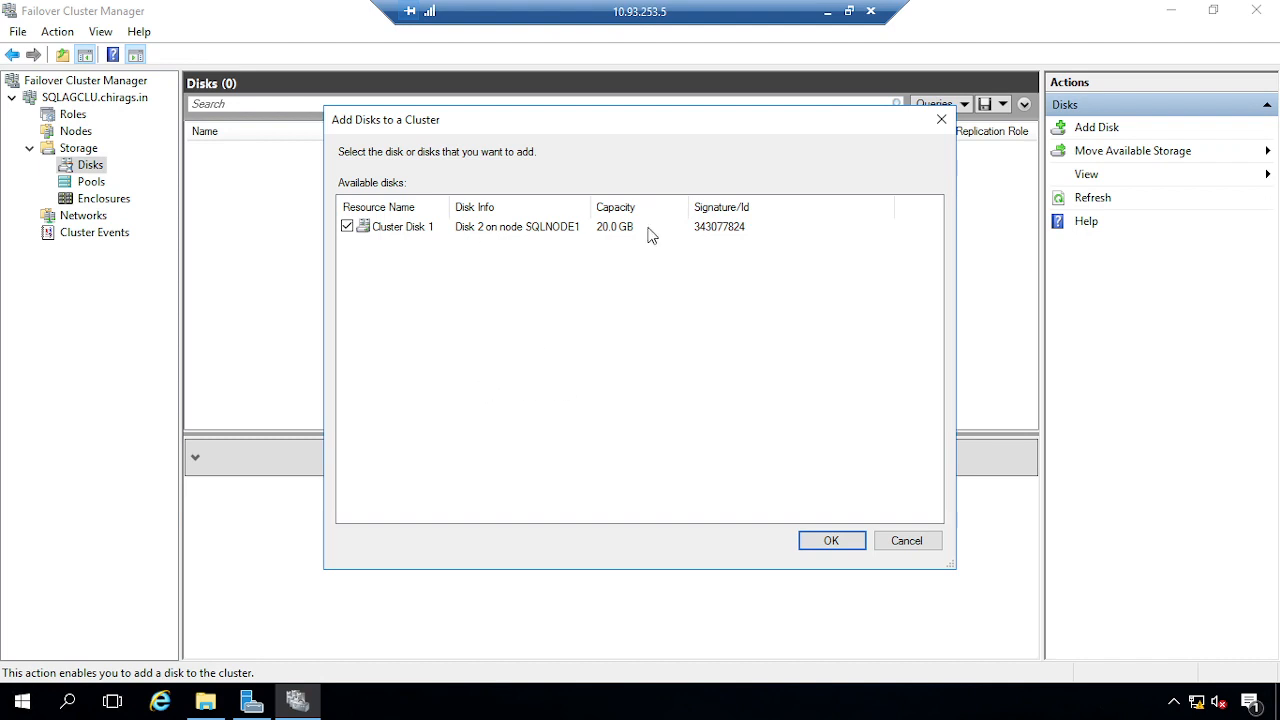
click(752, 229)
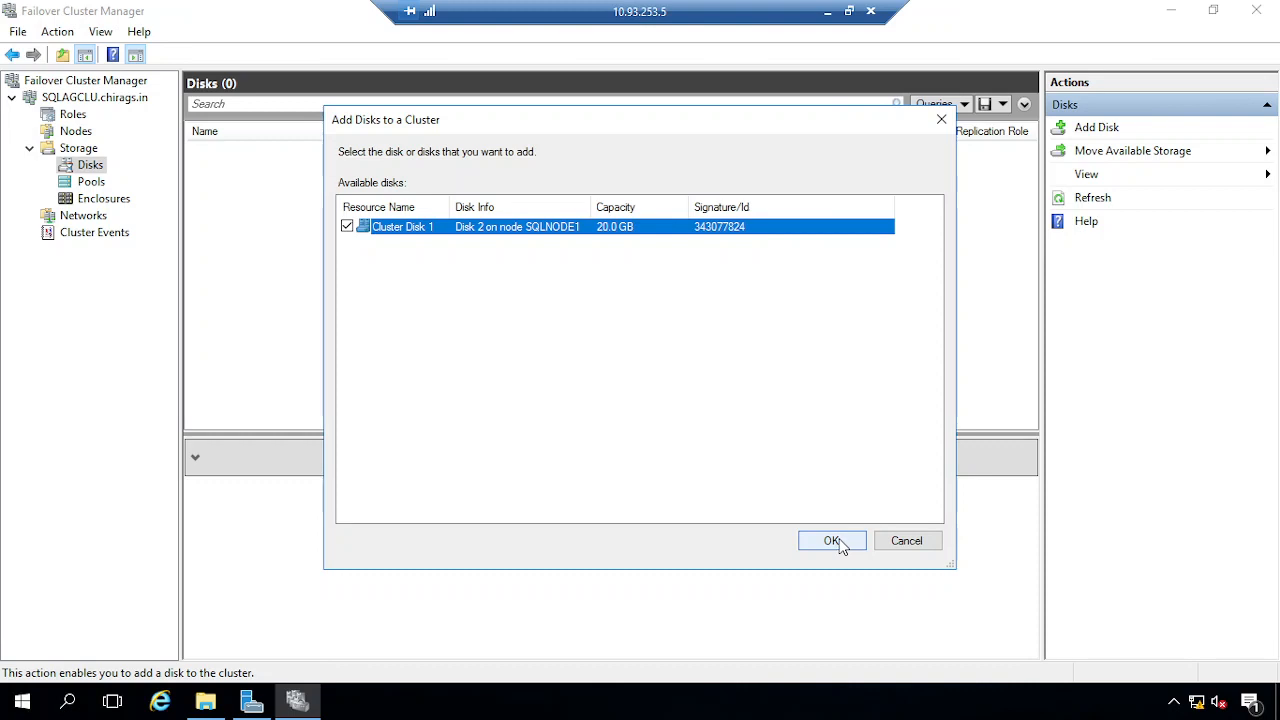
click(832, 541)
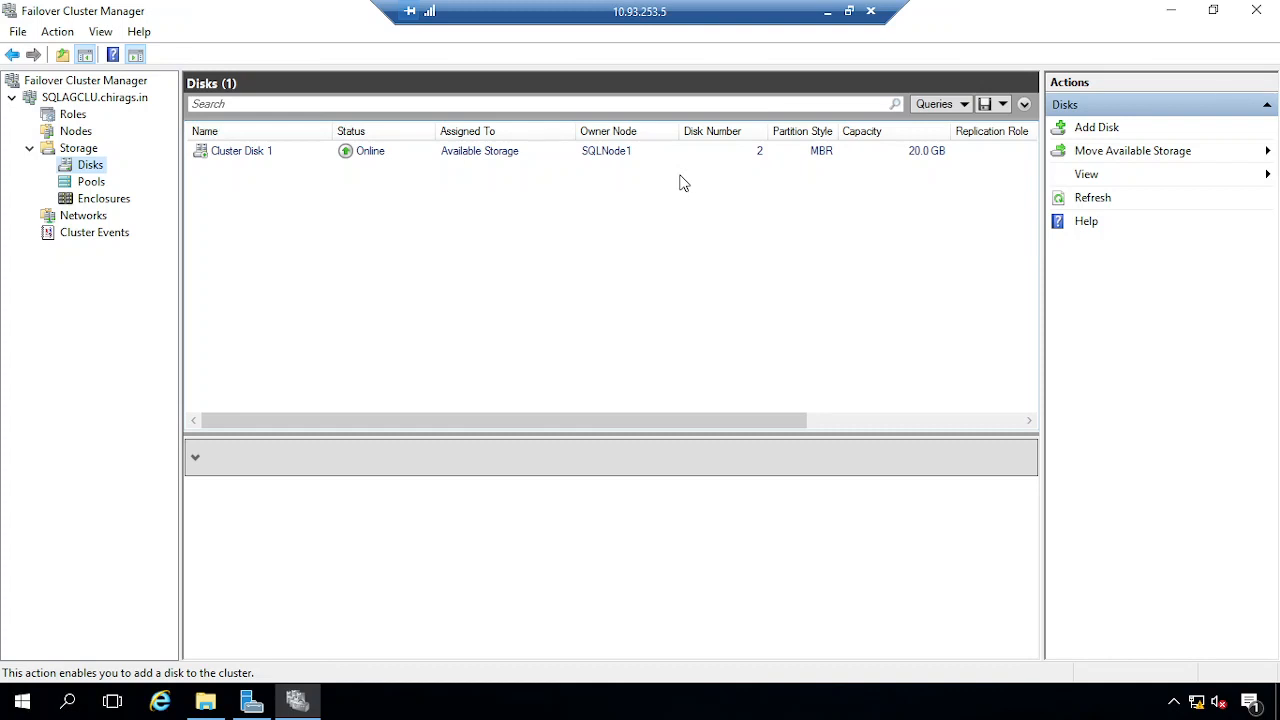
Switch to the second node's 10.93.253.6 remote session
click(827, 11)
mouse_move(418, 690)
click(475, 590)
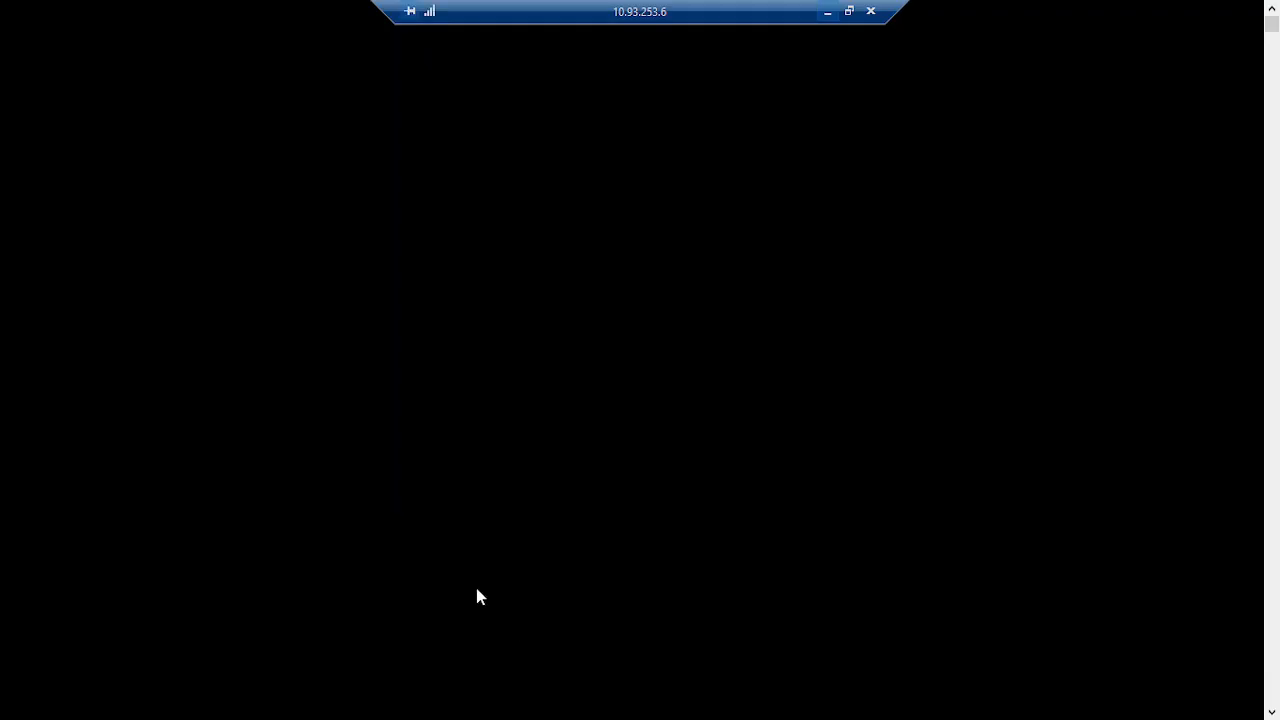
Close Disk Management and connect Failover Cluster Manager to the SQLAGCLU cluster
click(1245, 13)
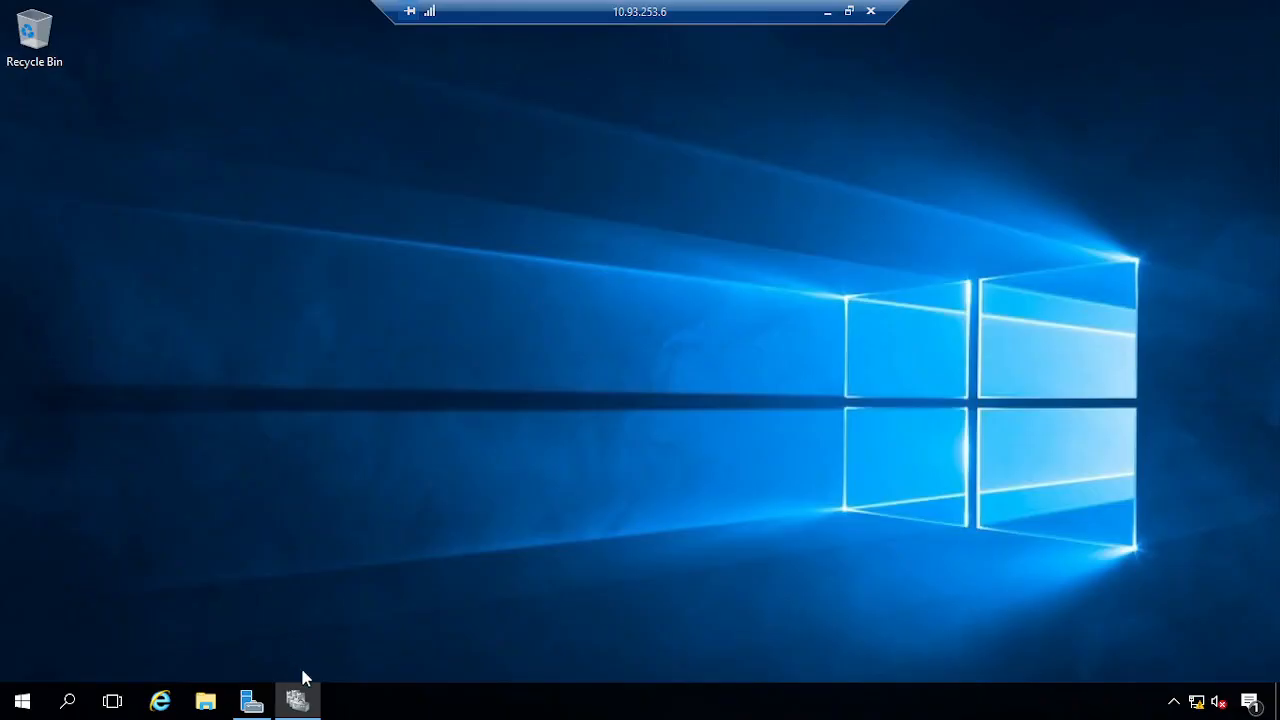
click(297, 700)
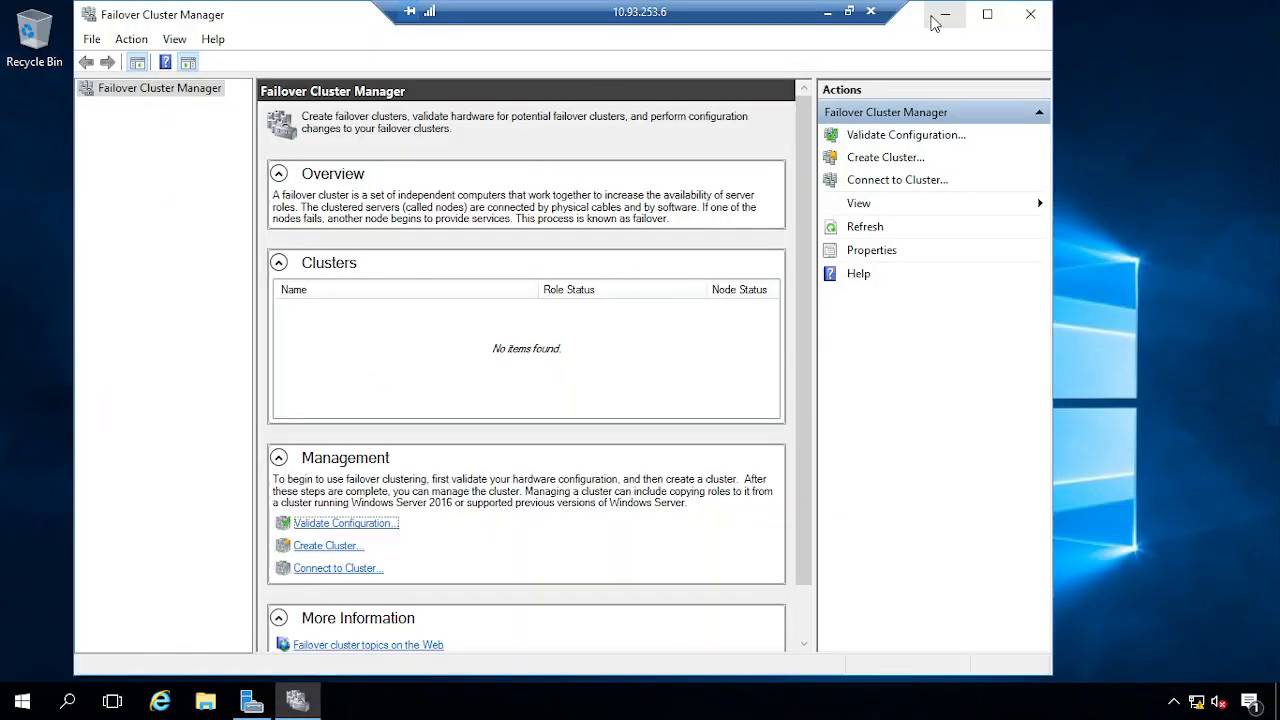
click(166, 171)
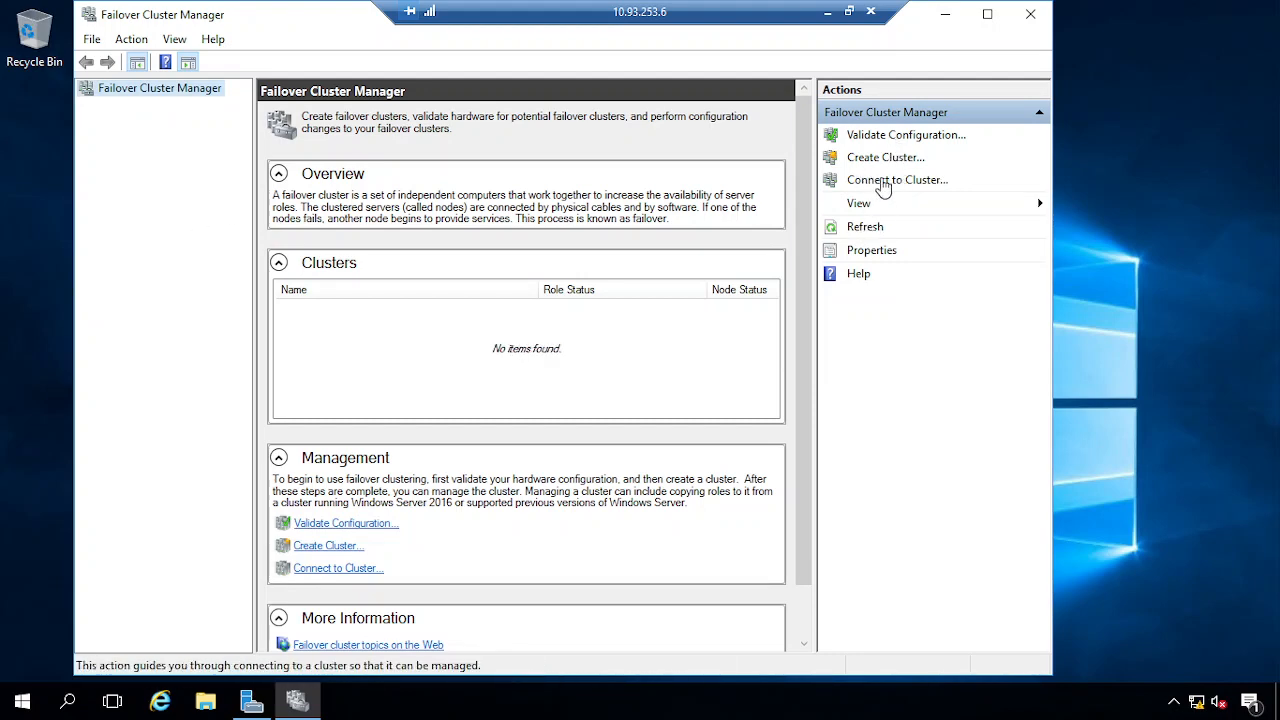
click(884, 182)
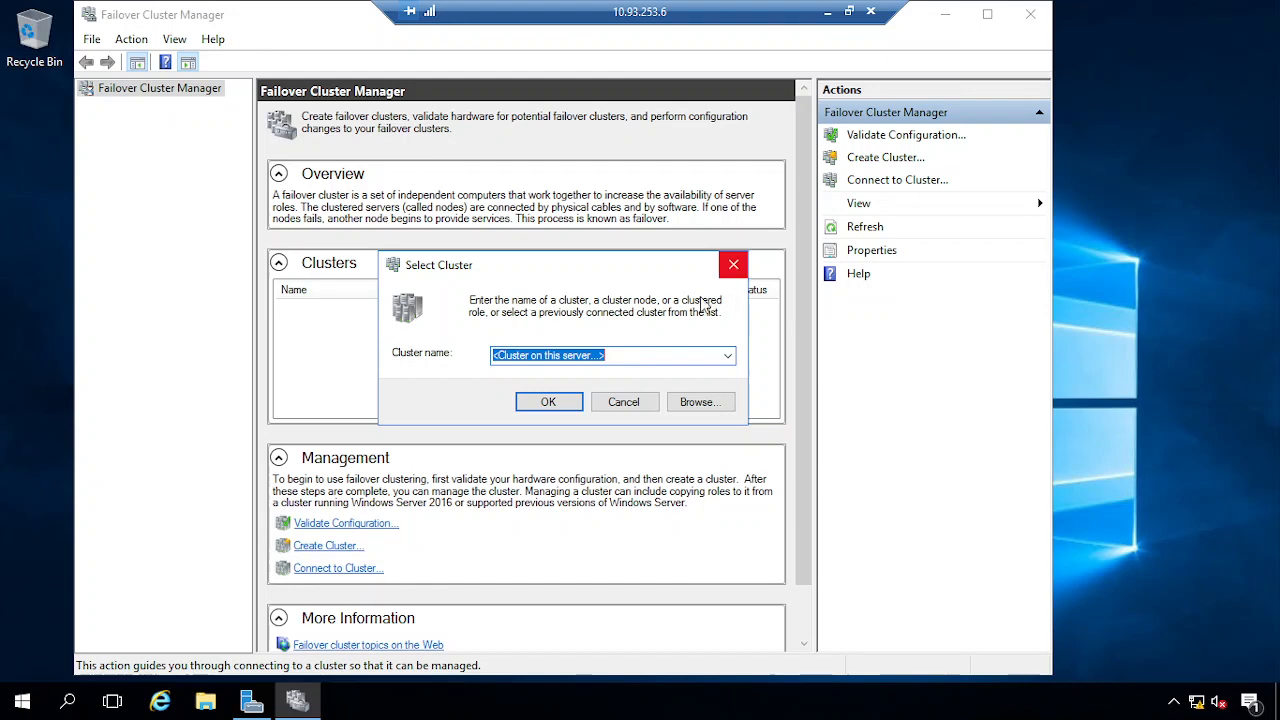
click(550, 404)
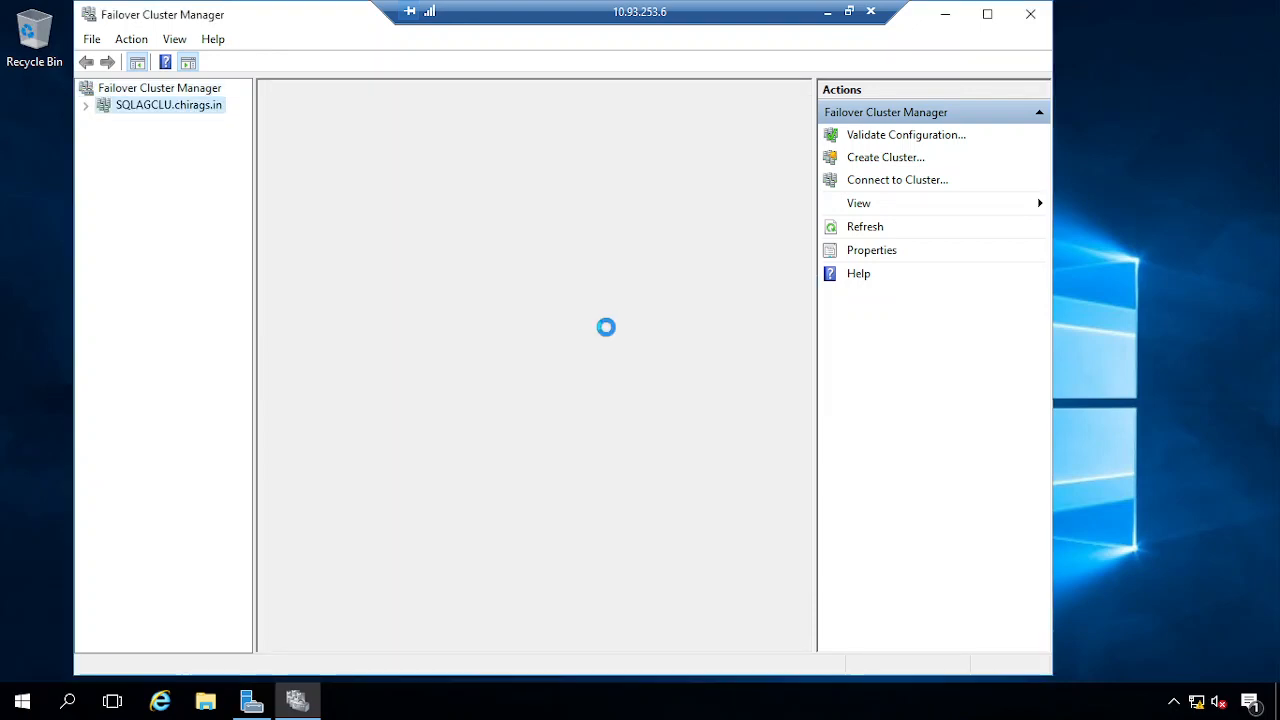
Confirm Cluster Disk 1 is online under SQLAGCLU's Storage Disks, then return to the first node
click(86, 106)
click(104, 157)
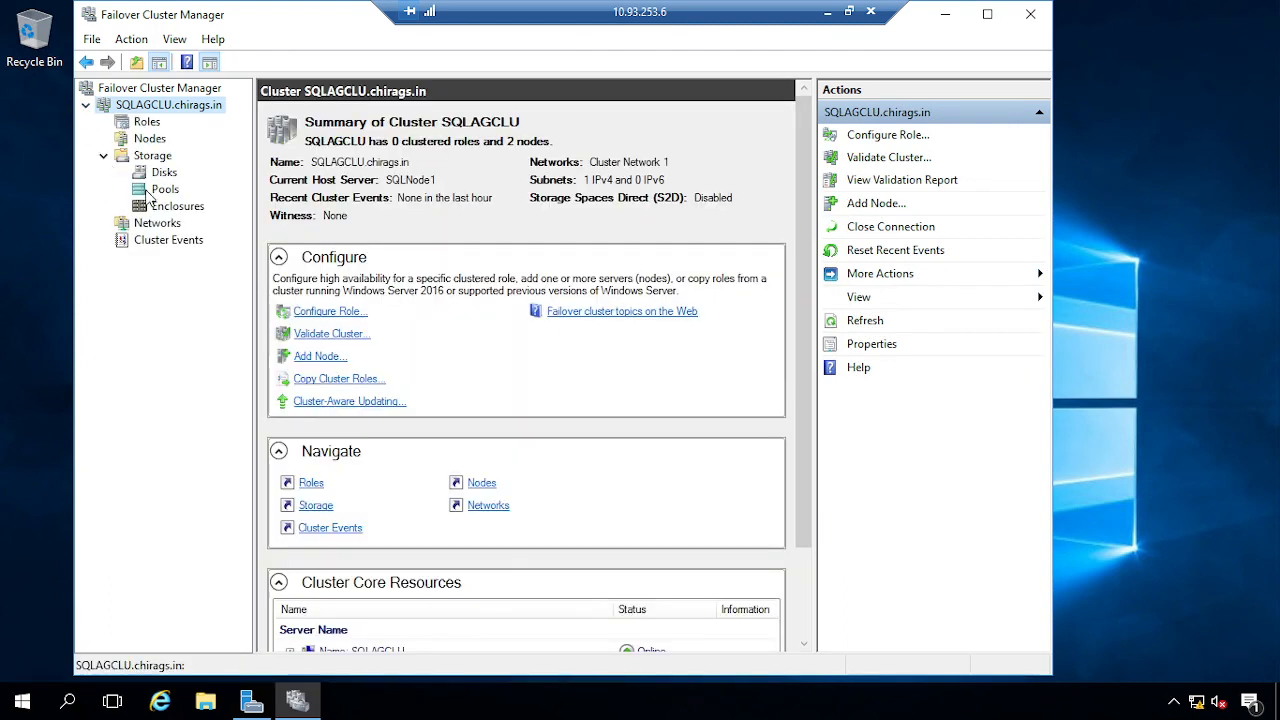
click(161, 174)
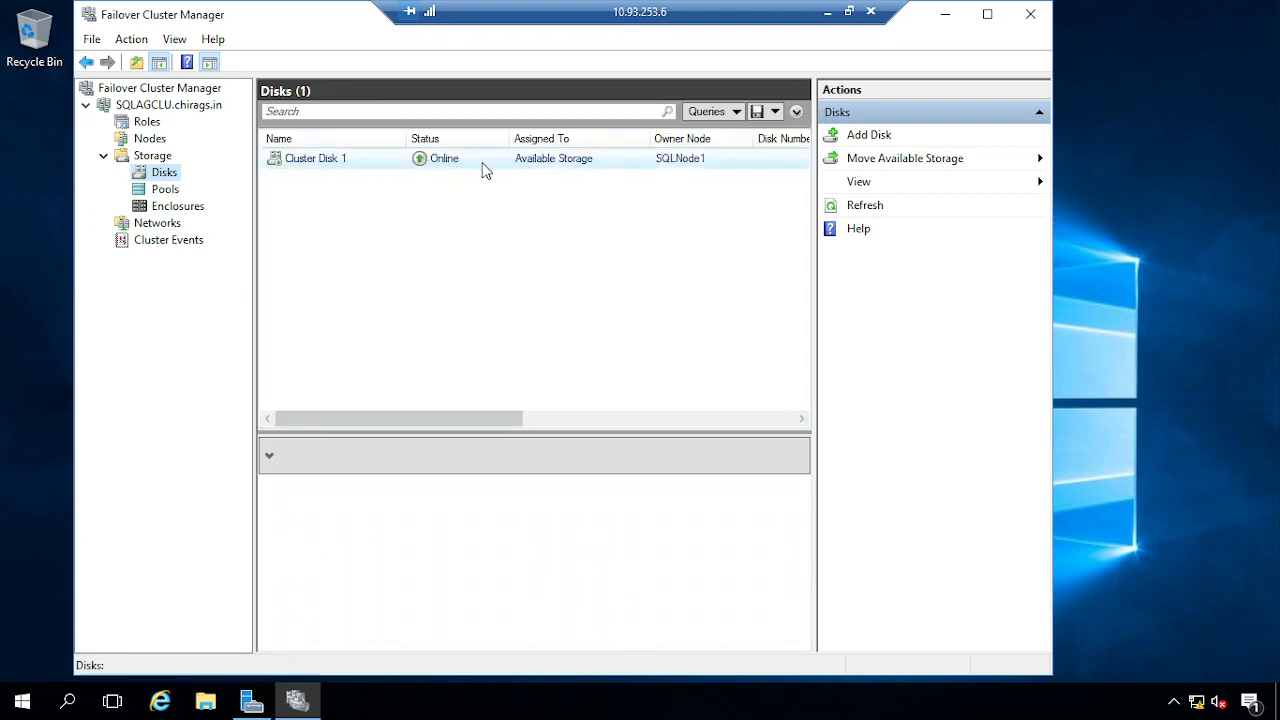
click(828, 13)
mouse_move(392, 702)
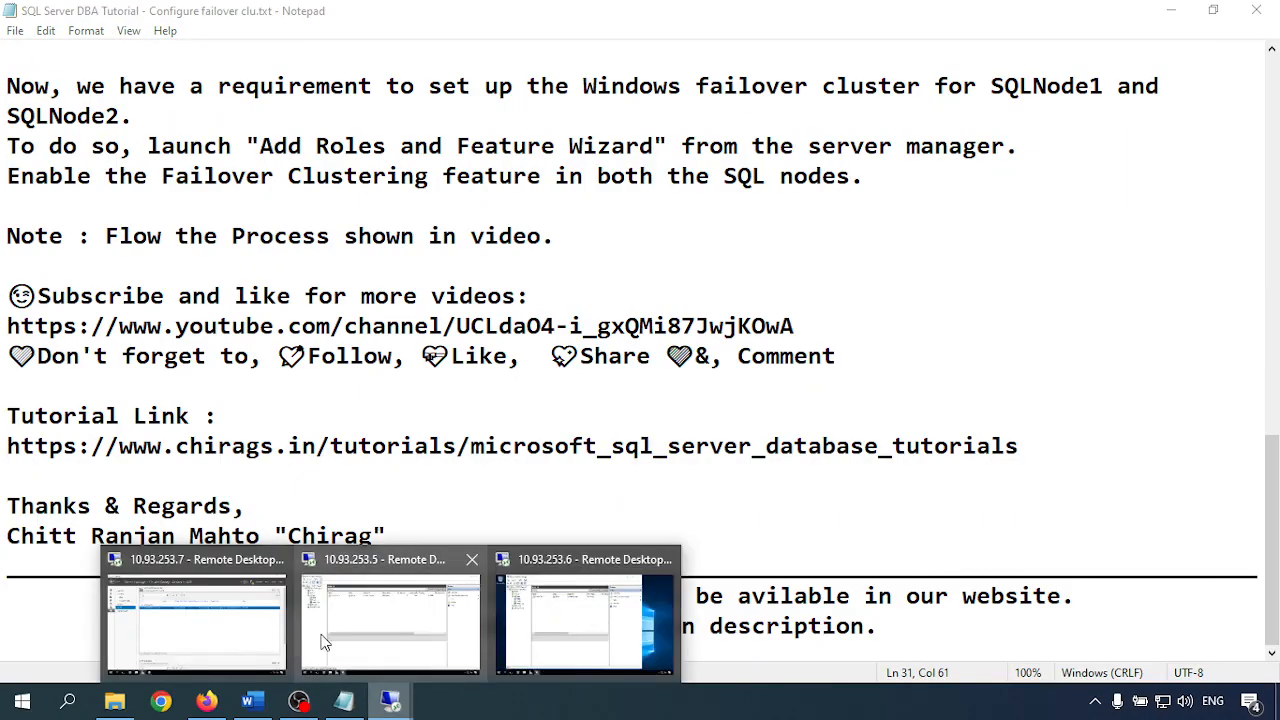
click(355, 622)
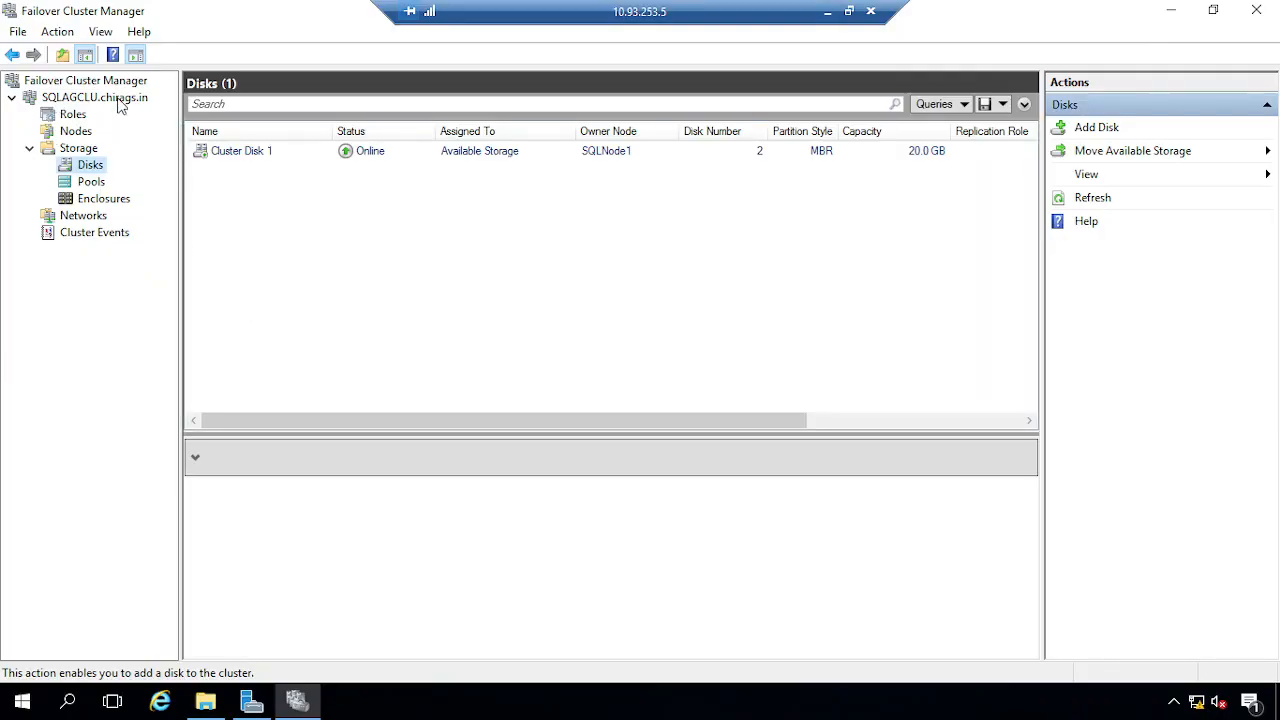
Show the SQLAGCLU Storage overview page and open the cluster's actions menu
click(29, 149)
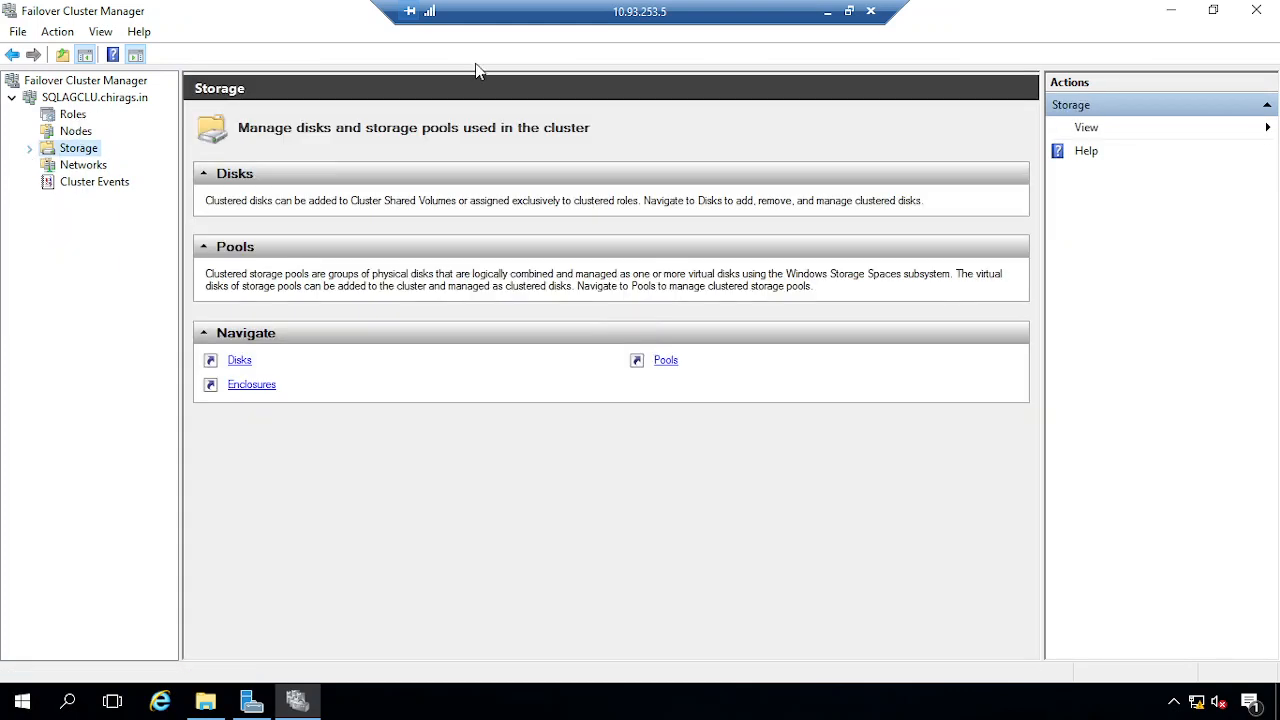
click(30, 149)
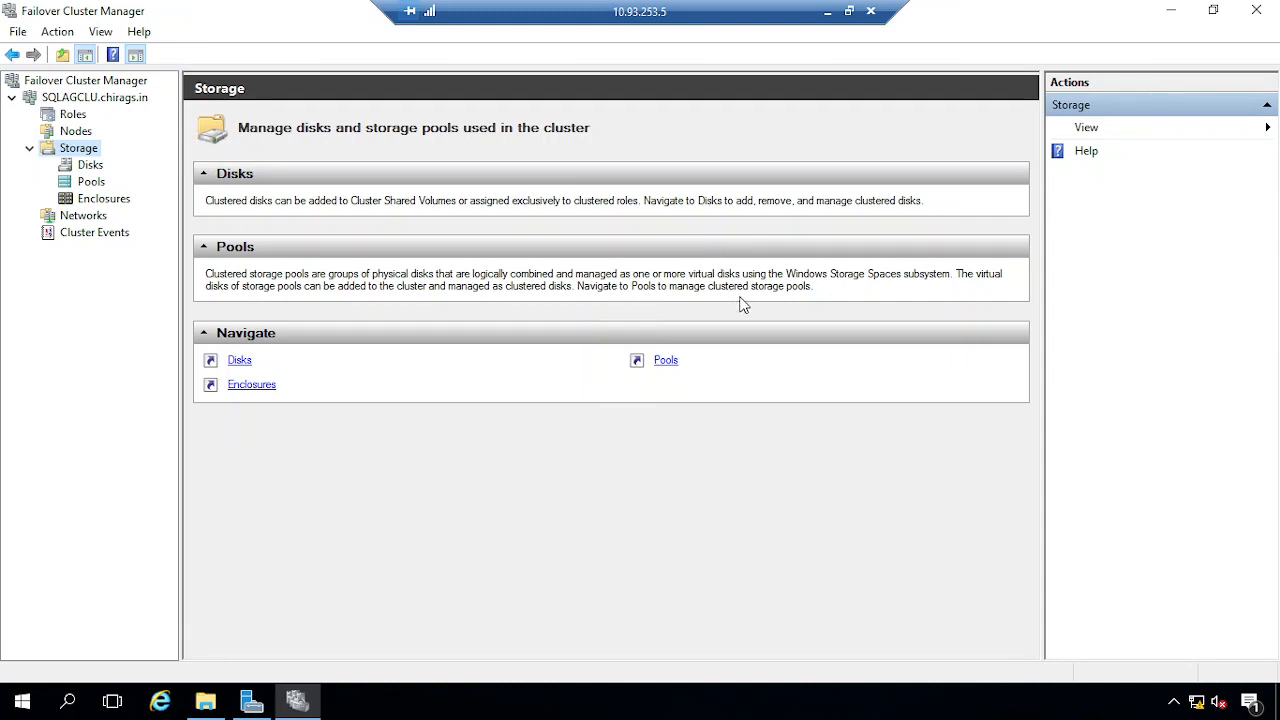
right_click(73, 104)
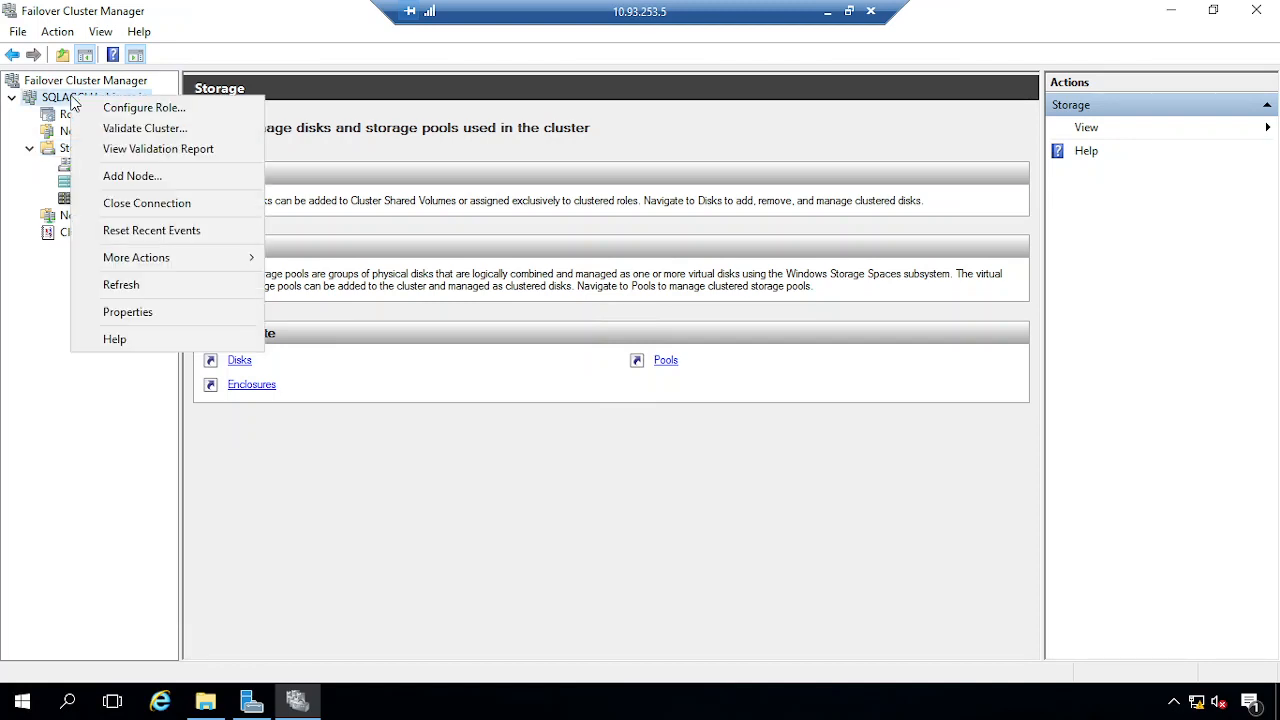
Configure the cluster quorum as advanced, with all nodes voting and a file share witness
mouse_move(145, 258)
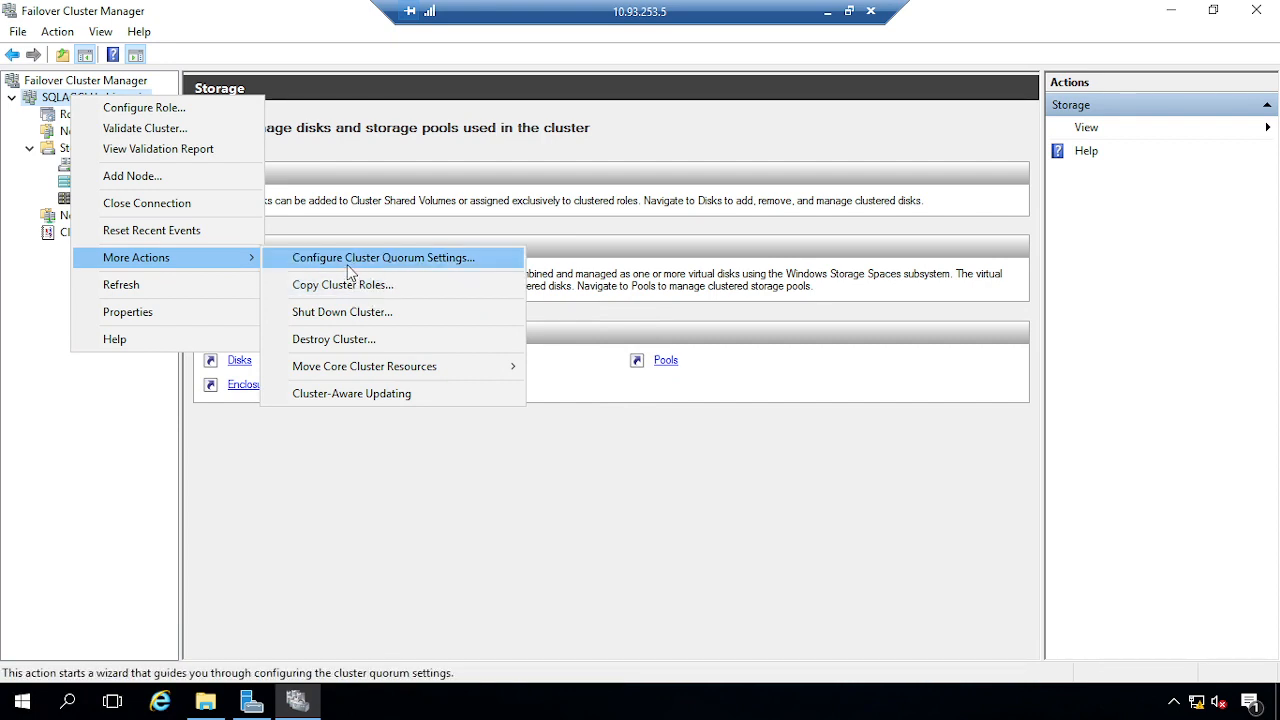
click(413, 265)
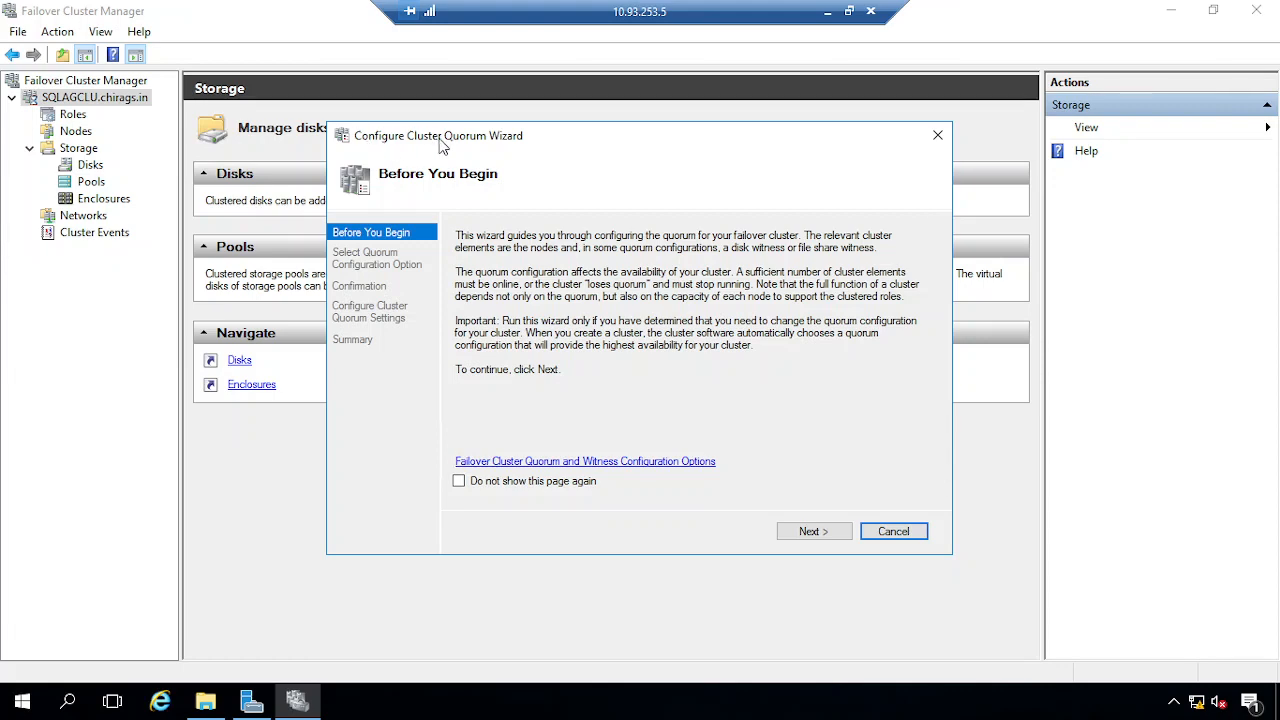
click(813, 532)
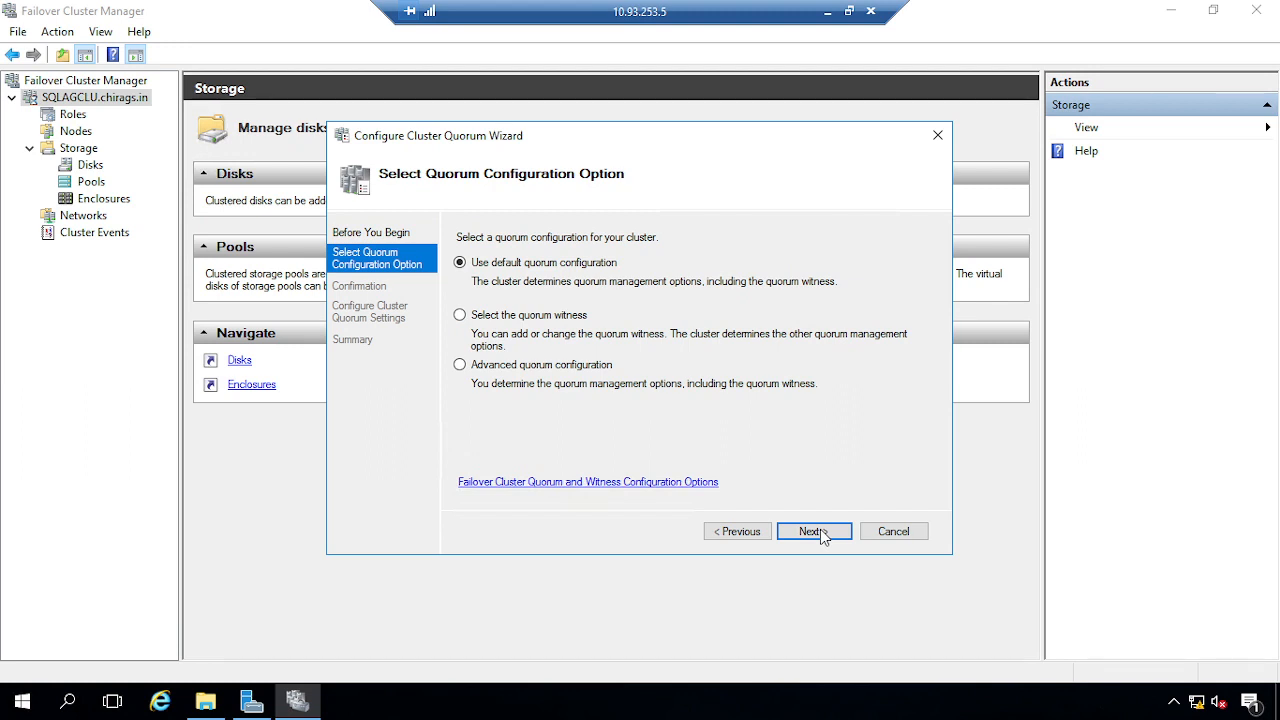
click(460, 365)
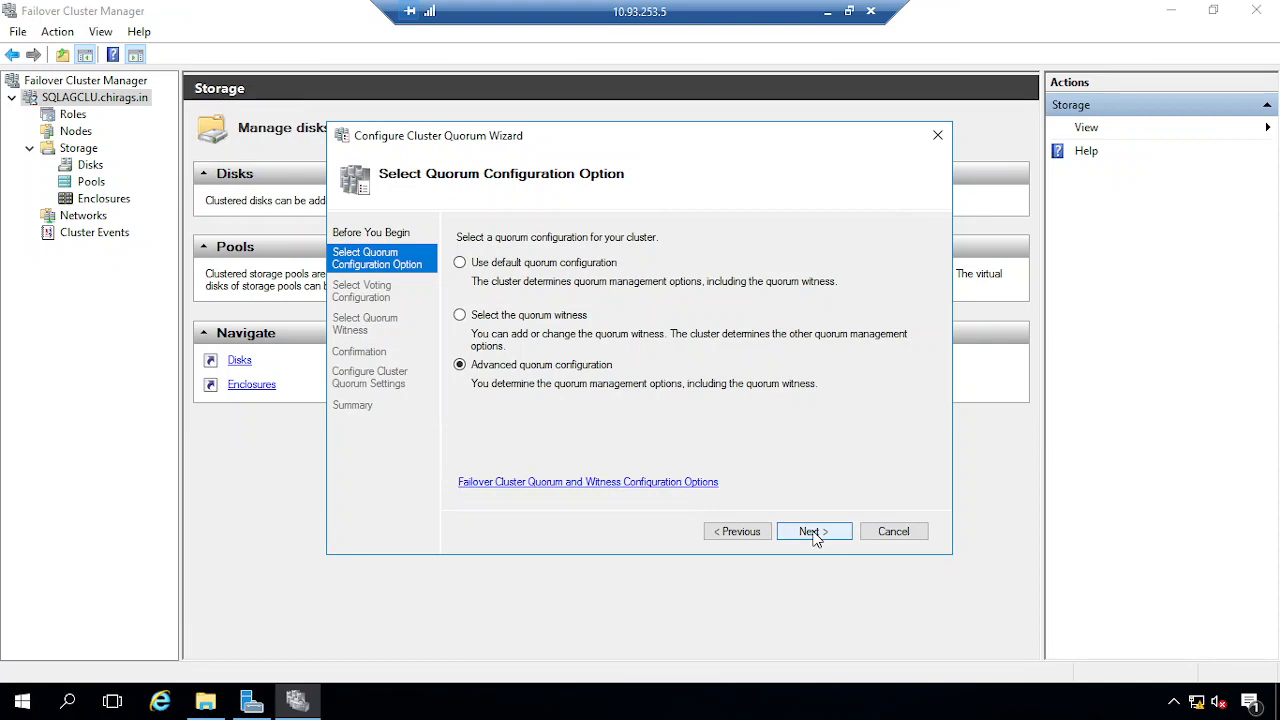
click(812, 533)
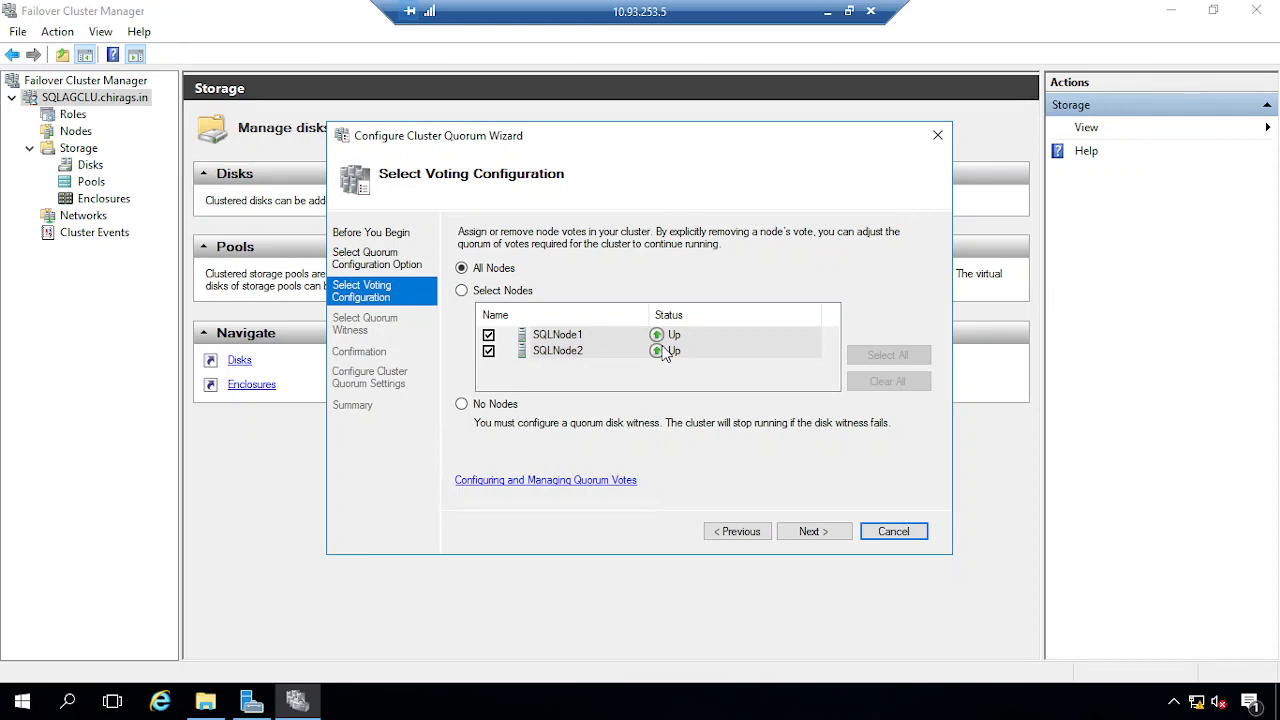
click(822, 533)
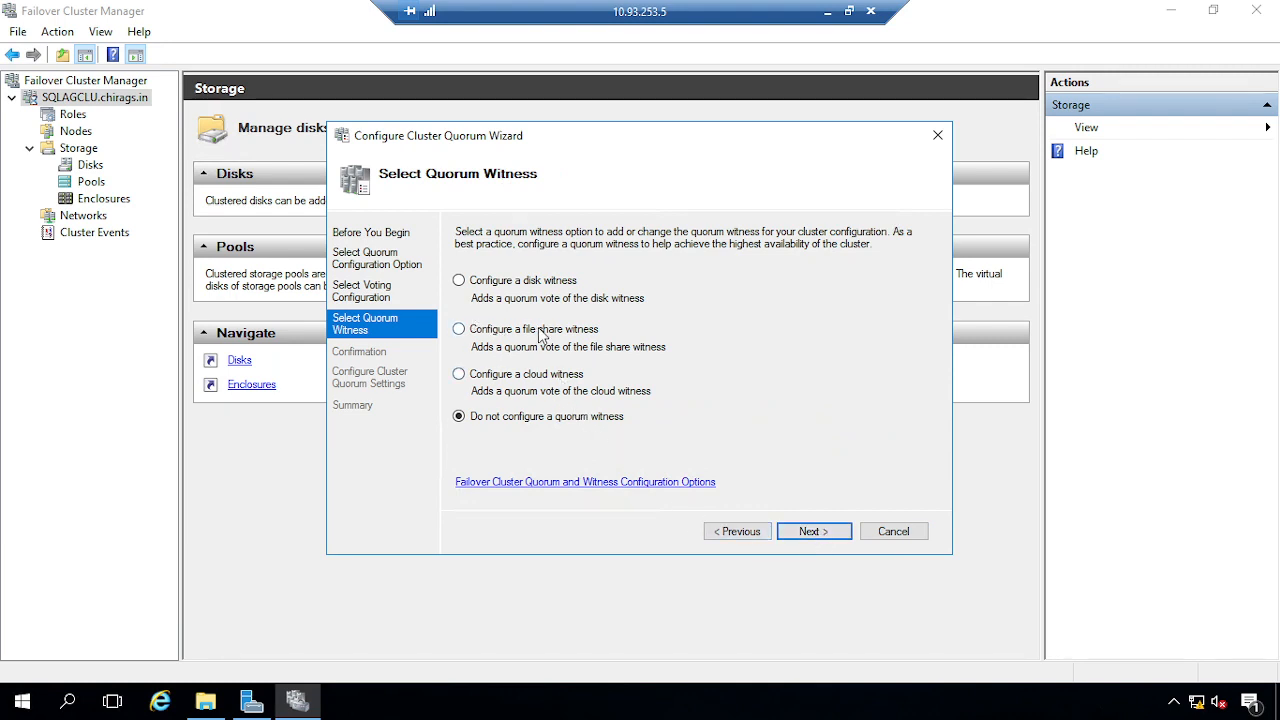
click(549, 336)
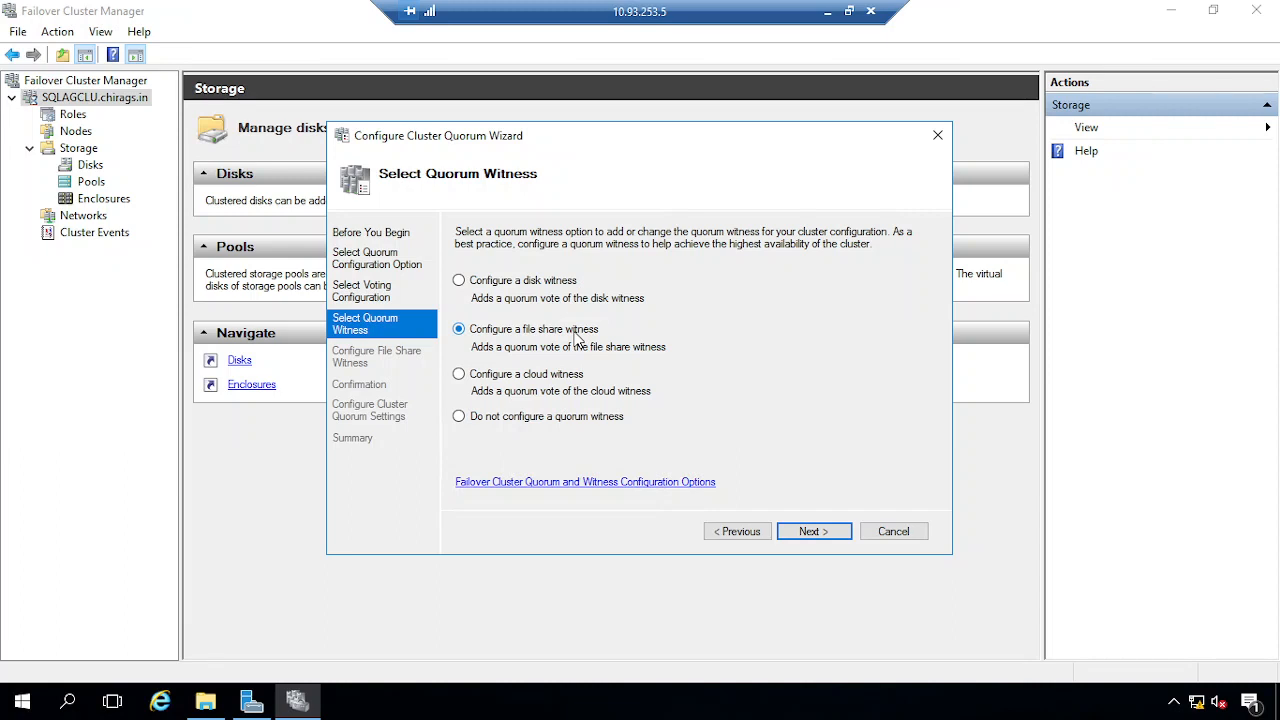
click(812, 532)
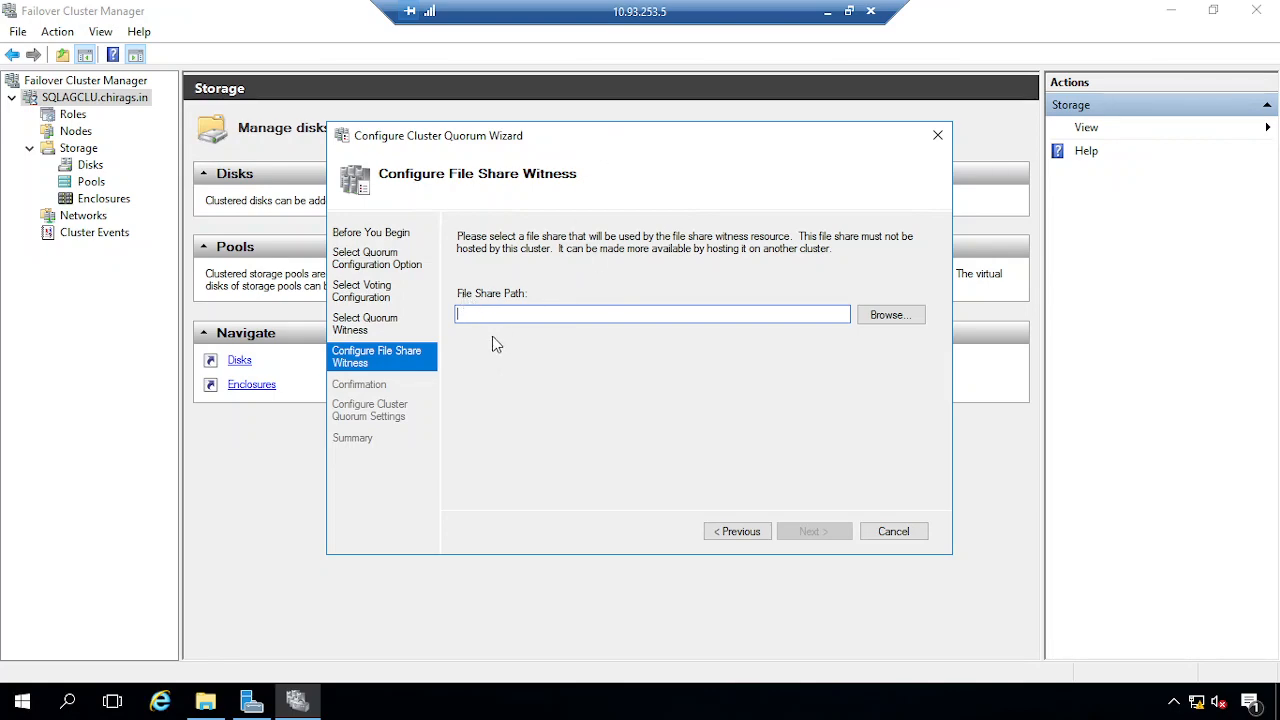
click(827, 12)
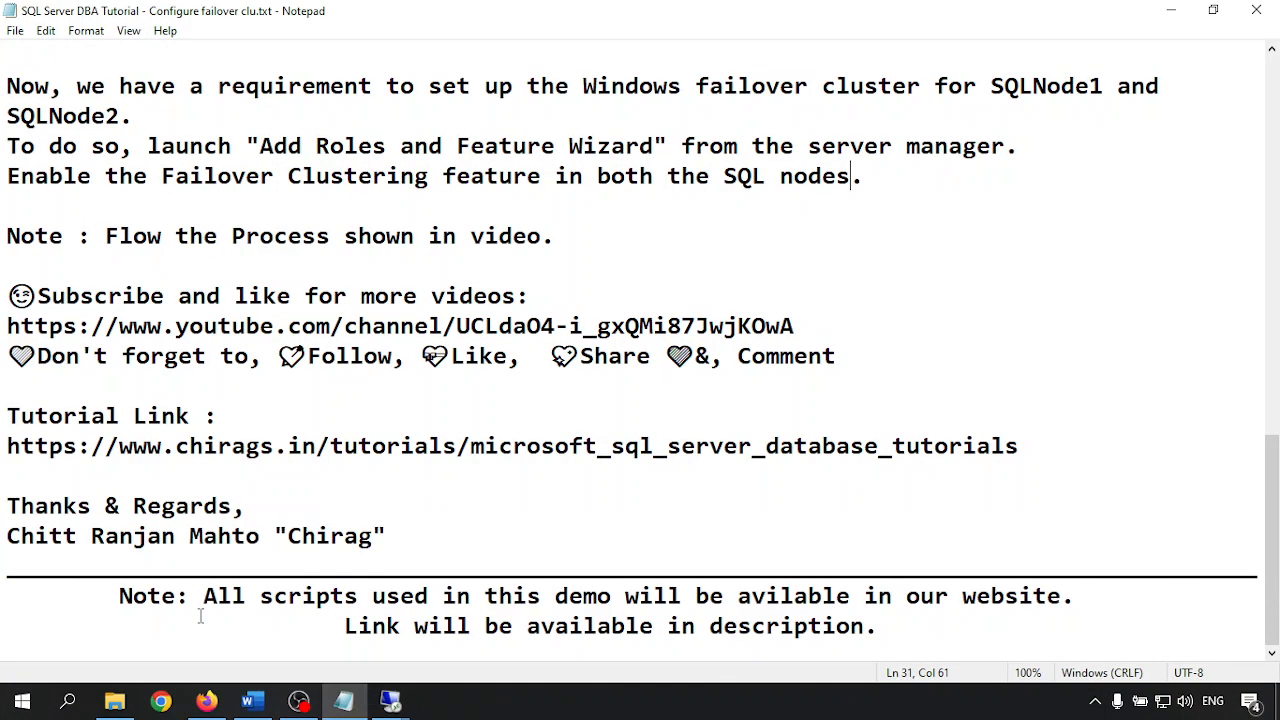
Open New Volume (D:) in File Explorer on the storage server's remote session
mouse_move(389, 700)
click(181, 614)
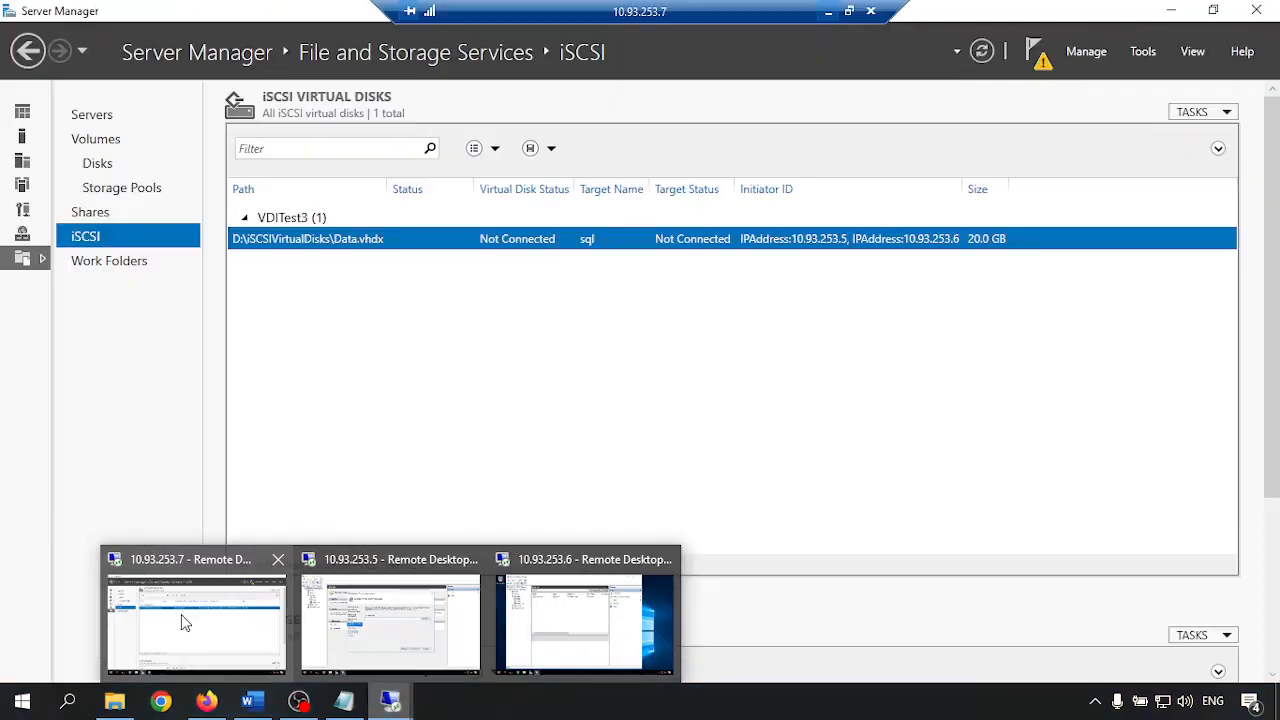
key(super+e)
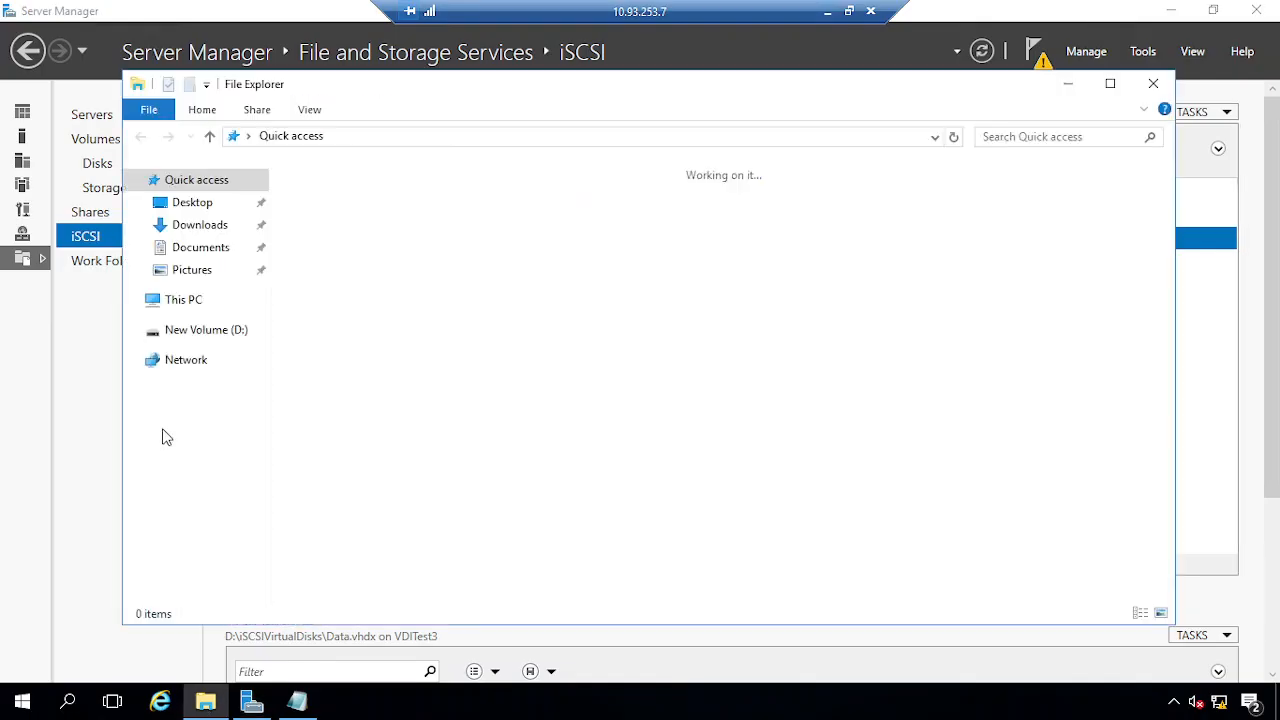
click(190, 330)
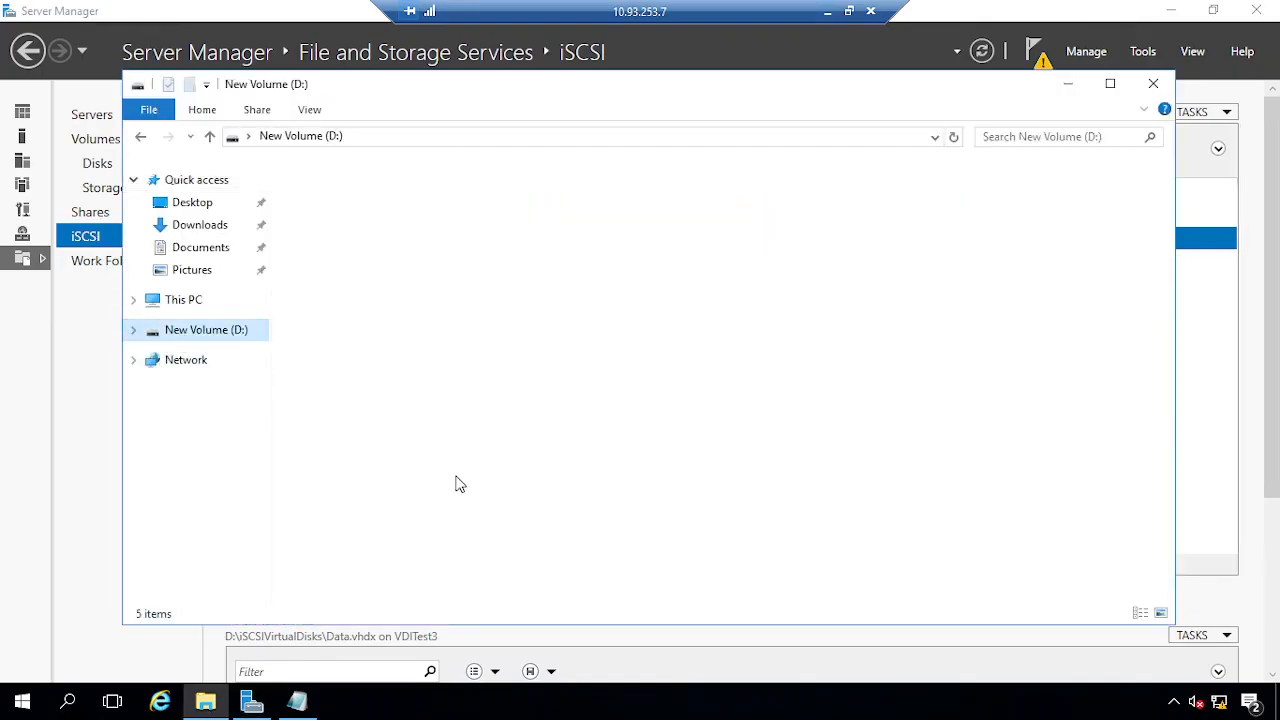
Create a new folder named FSshare on D: and open its properties
right_click(362, 377)
mouse_move(443, 582)
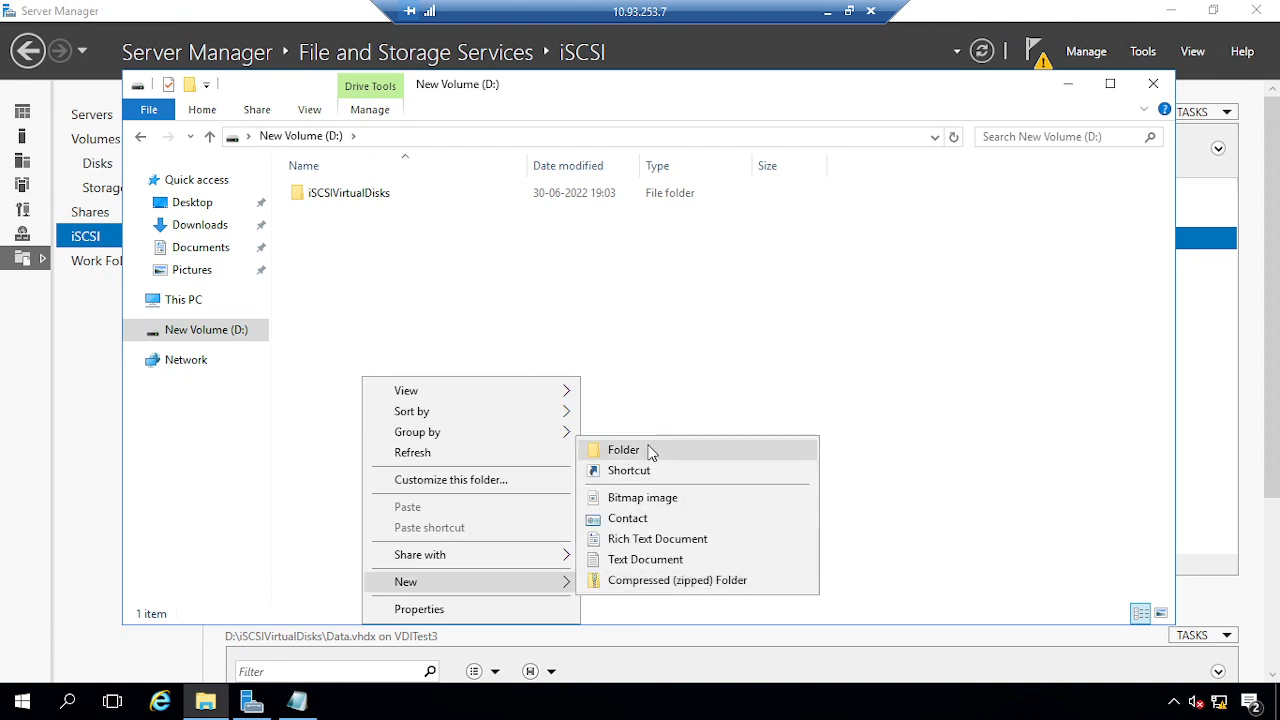
click(649, 451)
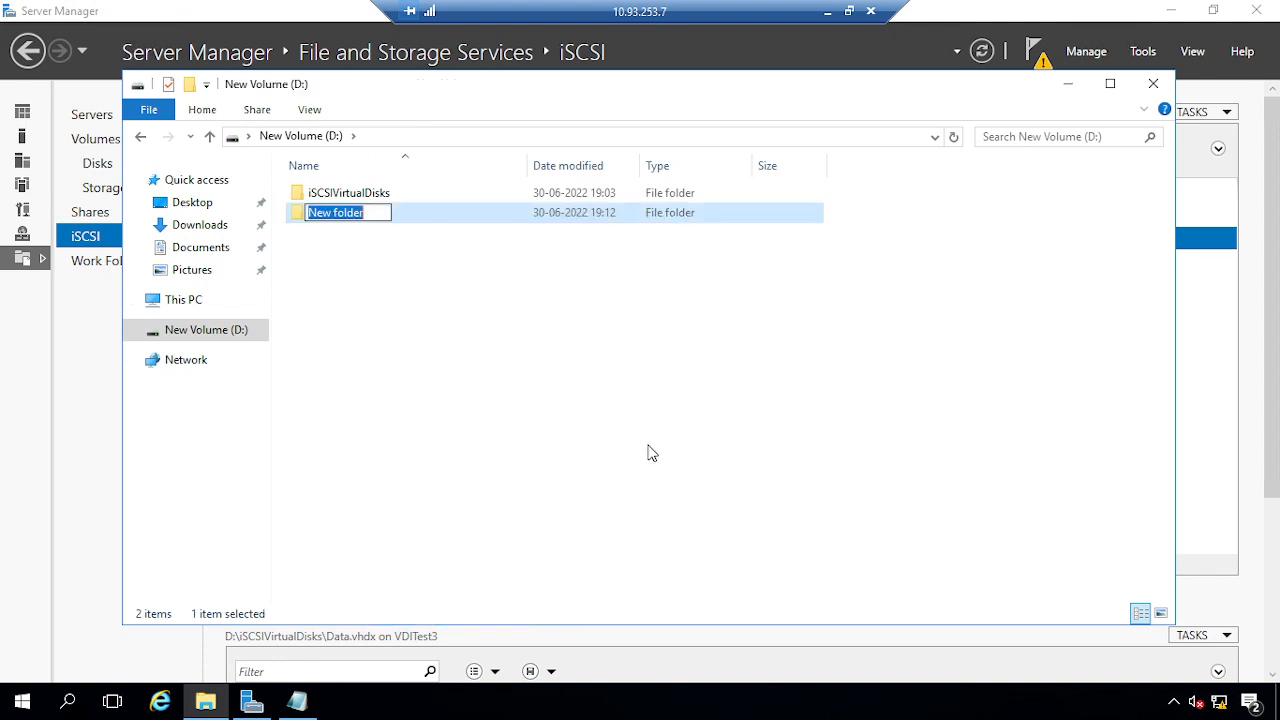
text(F)
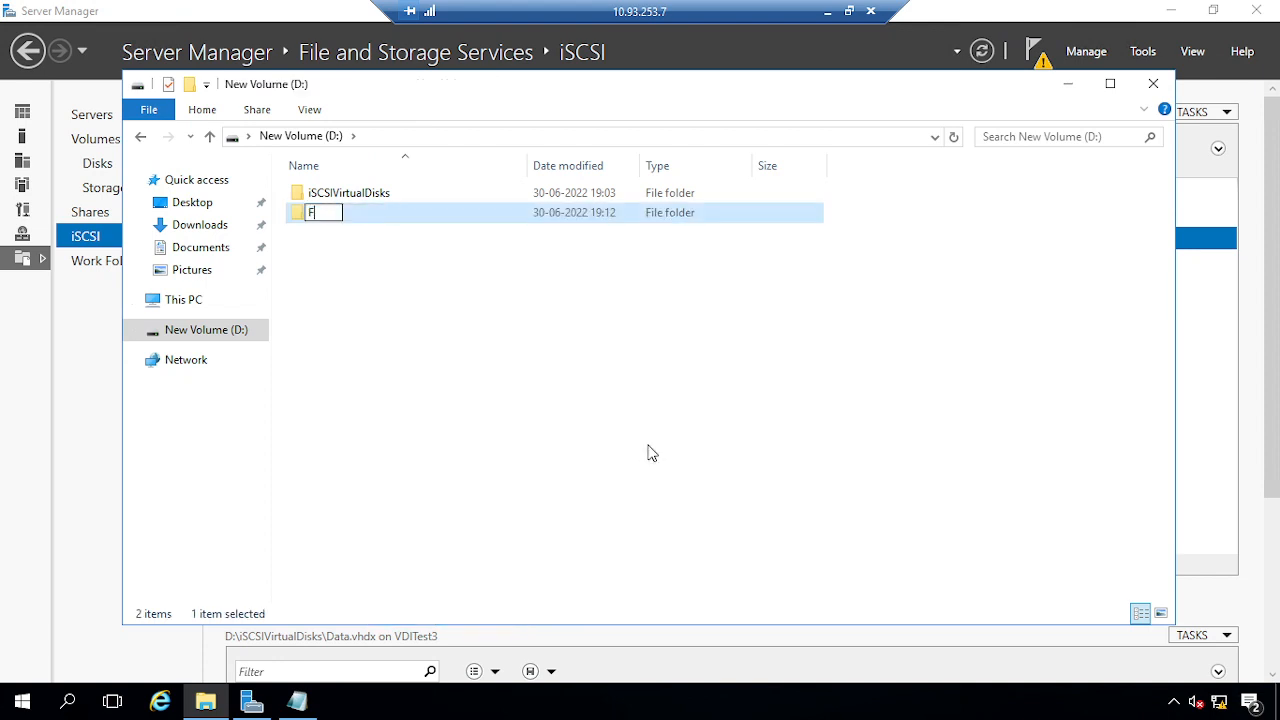
text(Sshare)
key(Return)
right_click(315, 212)
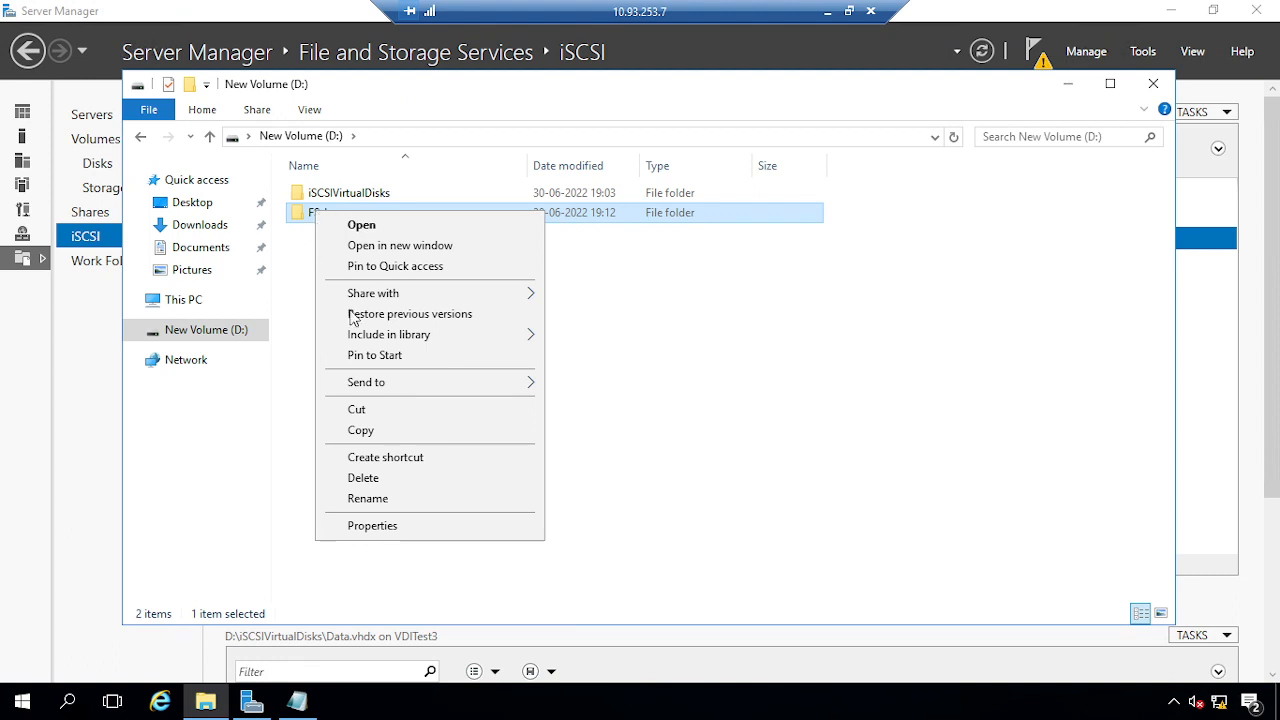
click(383, 524)
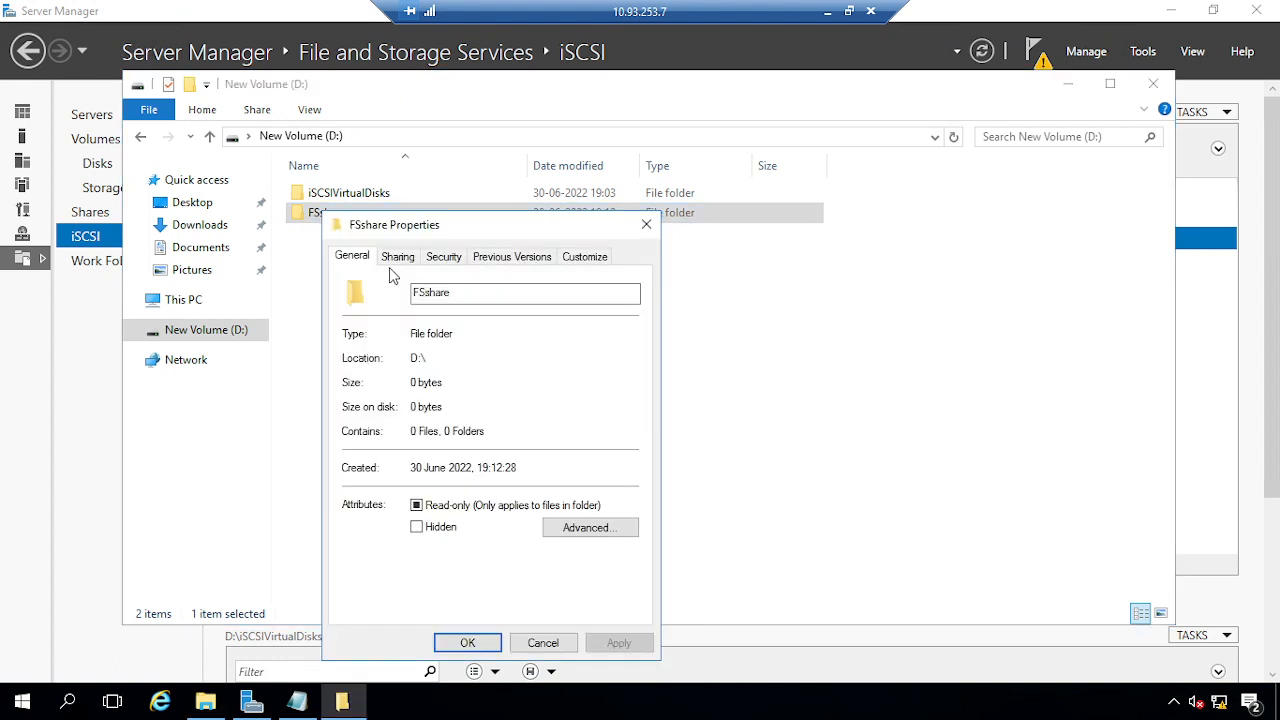
Turn on Share this folder for FSshare in Advanced Sharing and open its permissions
click(399, 258)
click(408, 481)
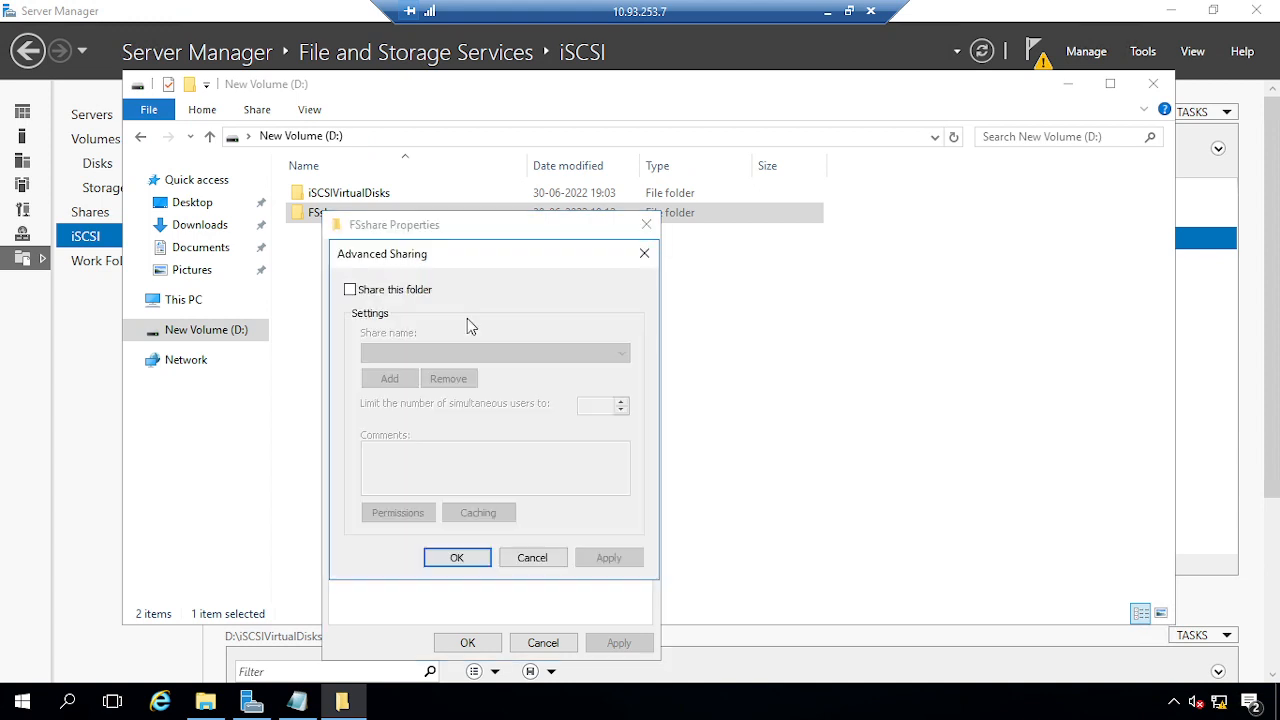
click(374, 291)
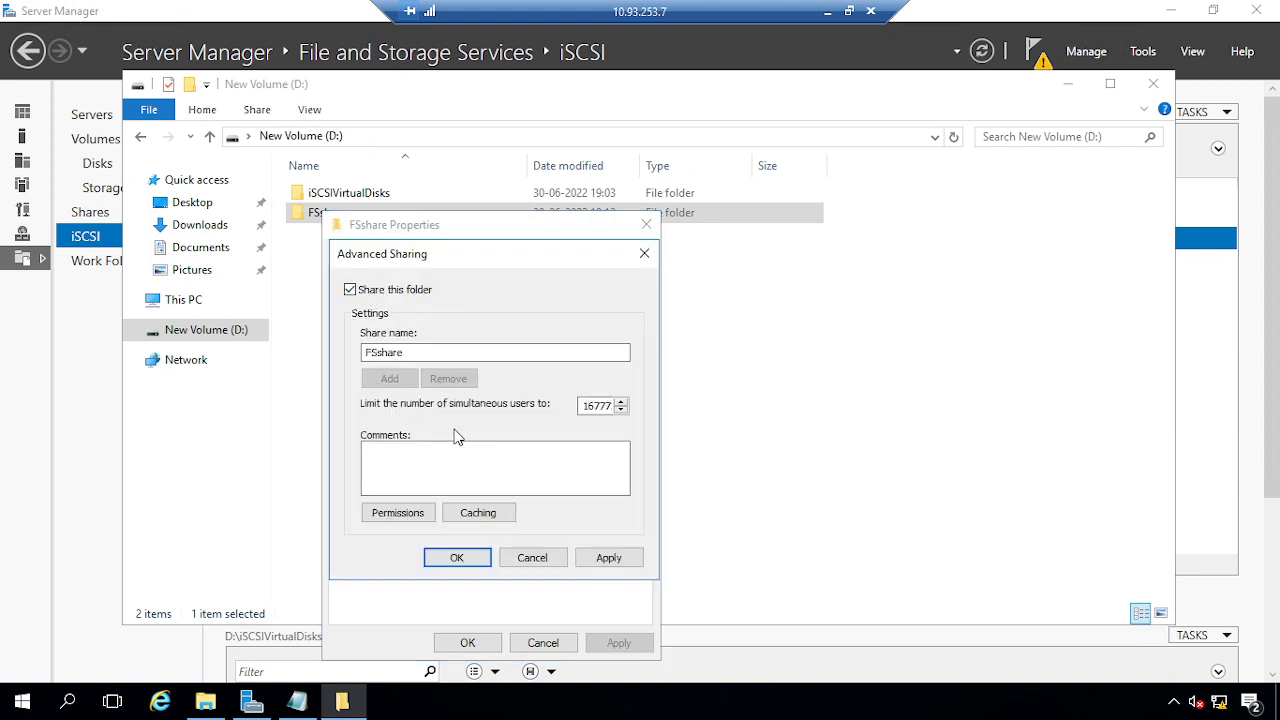
click(398, 513)
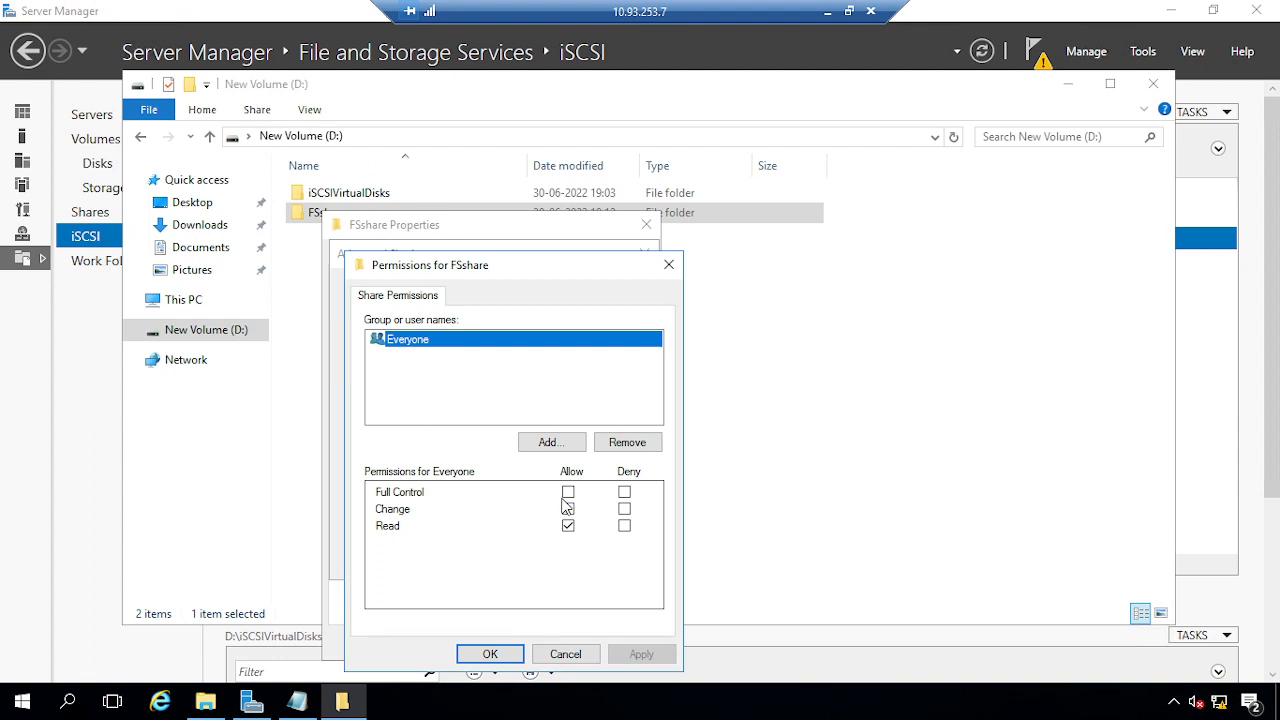
Add the domain admin account to FSshare's share permissions with Full Control allowed
click(547, 442)
click(417, 494)
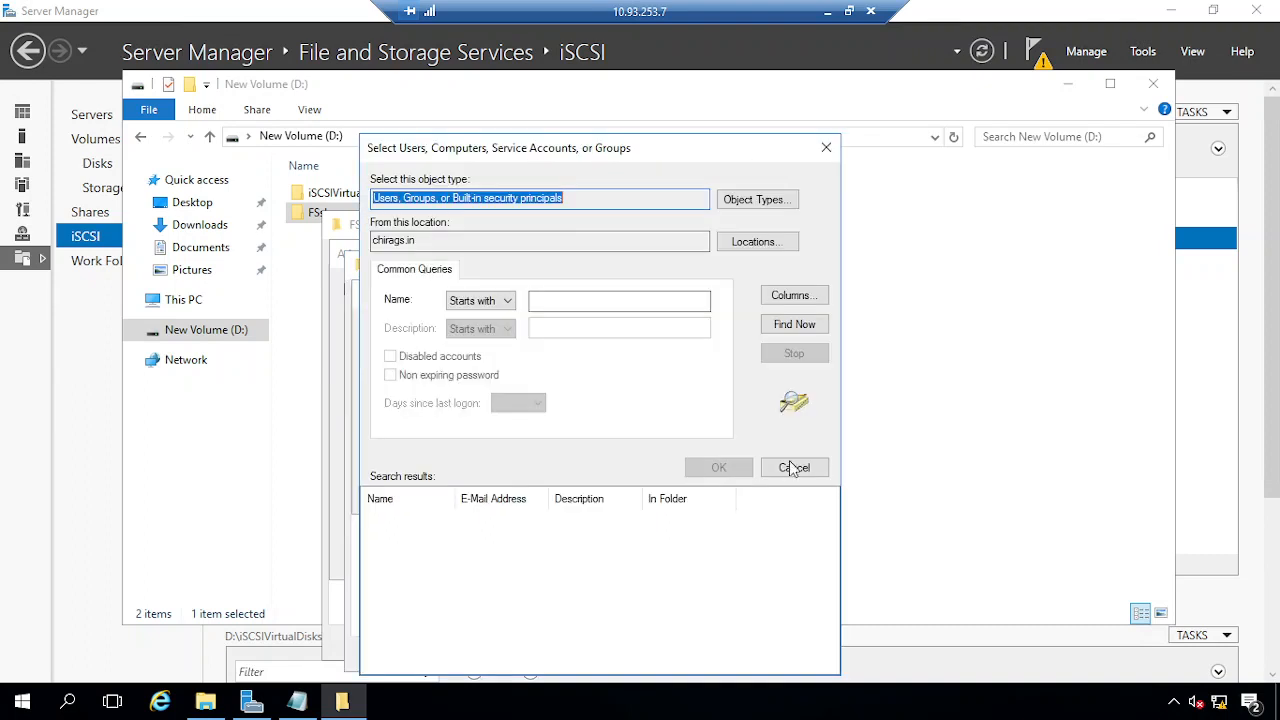
click(790, 325)
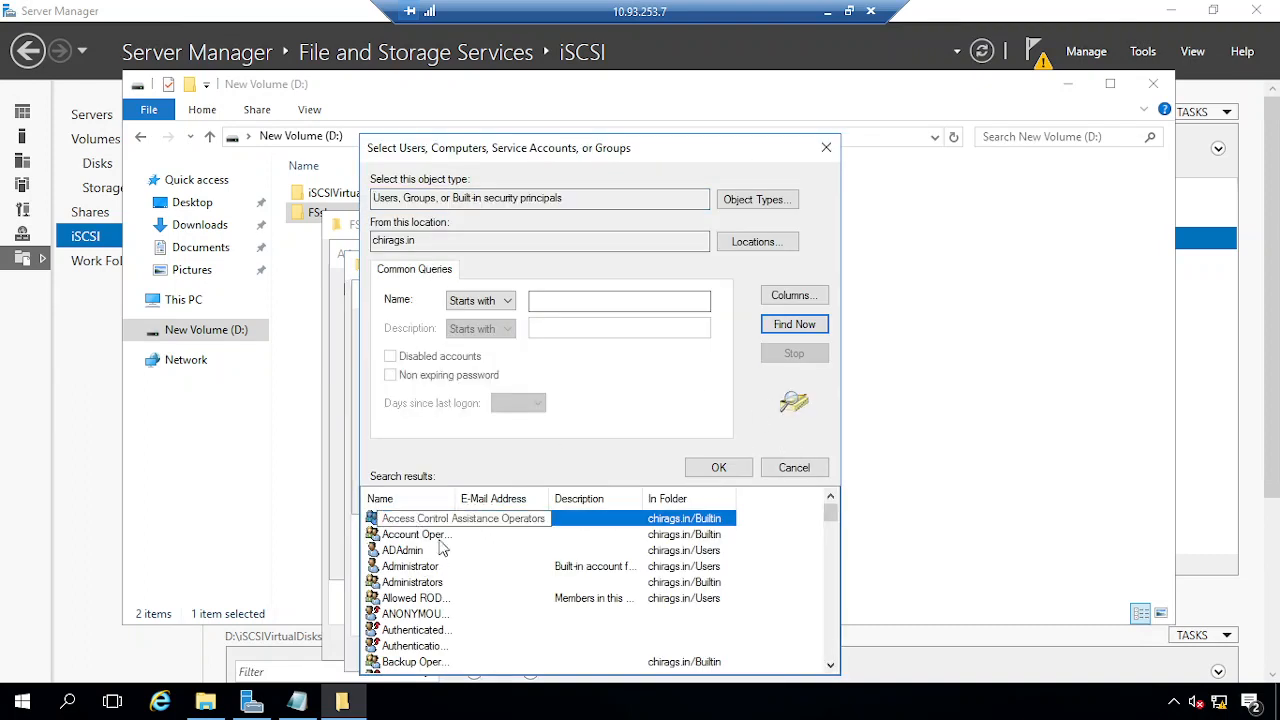
click(412, 552)
click(718, 467)
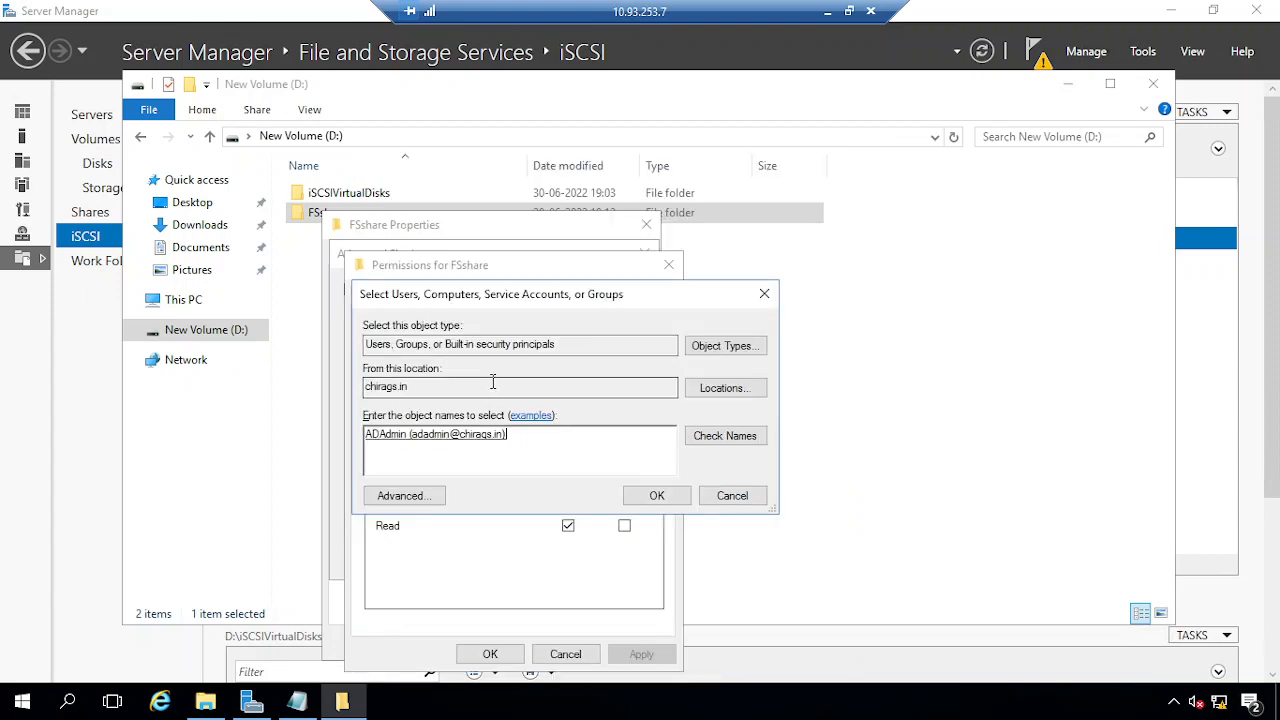
click(660, 498)
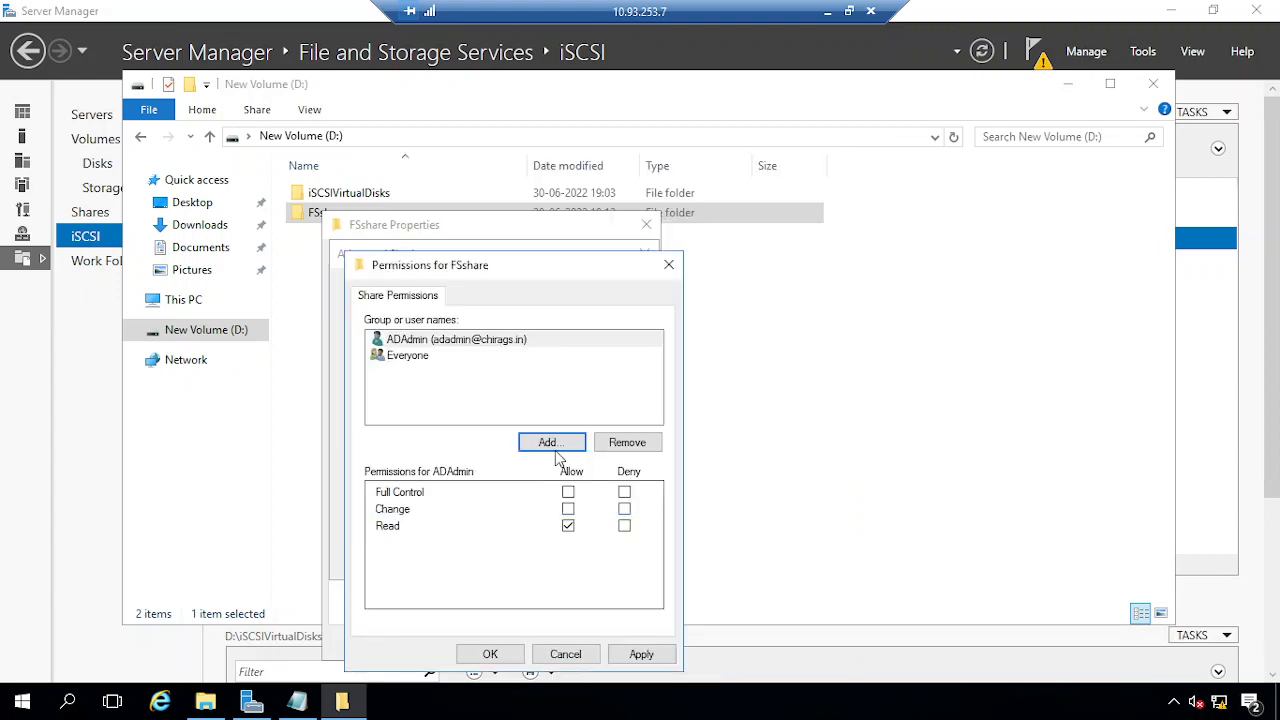
click(412, 340)
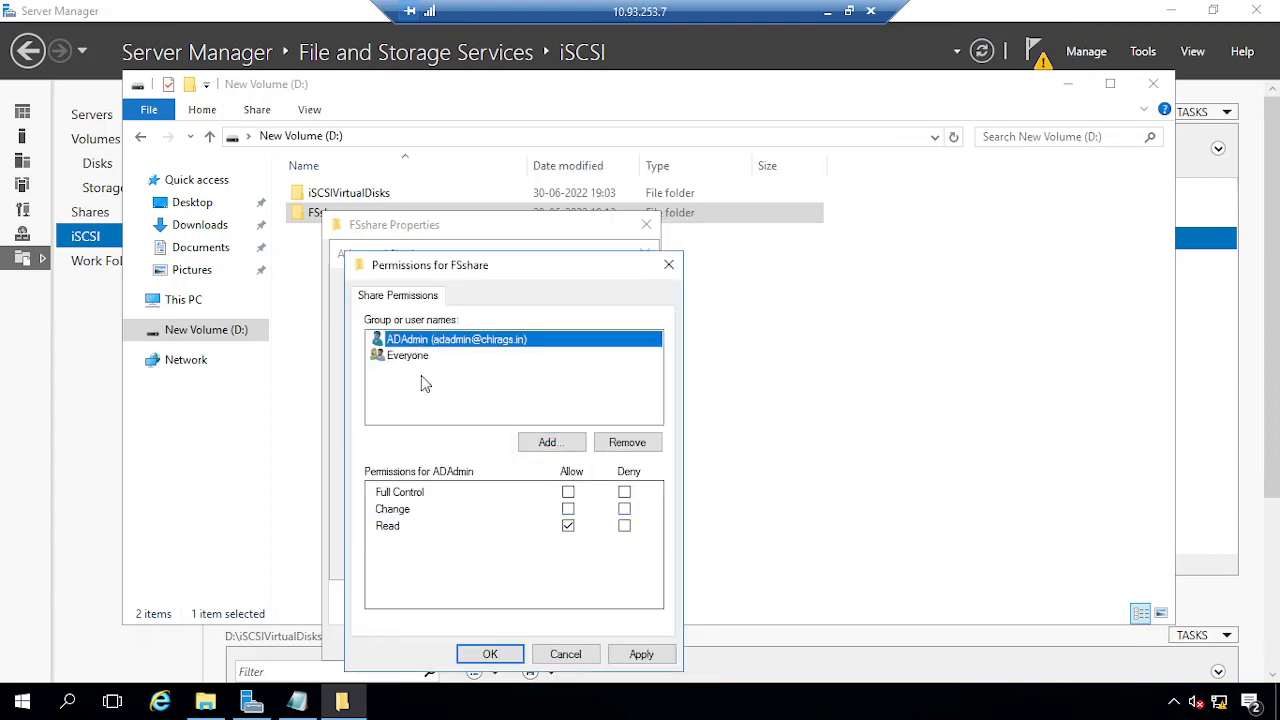
click(570, 494)
click(642, 655)
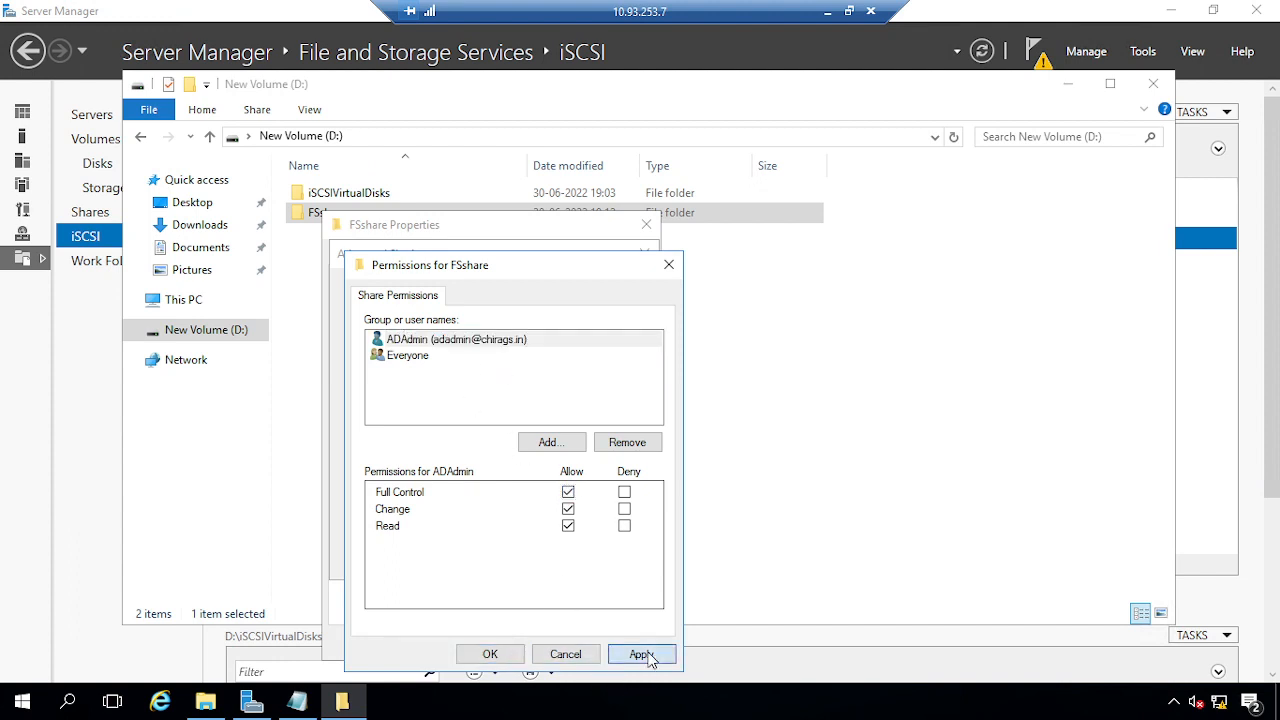
click(500, 656)
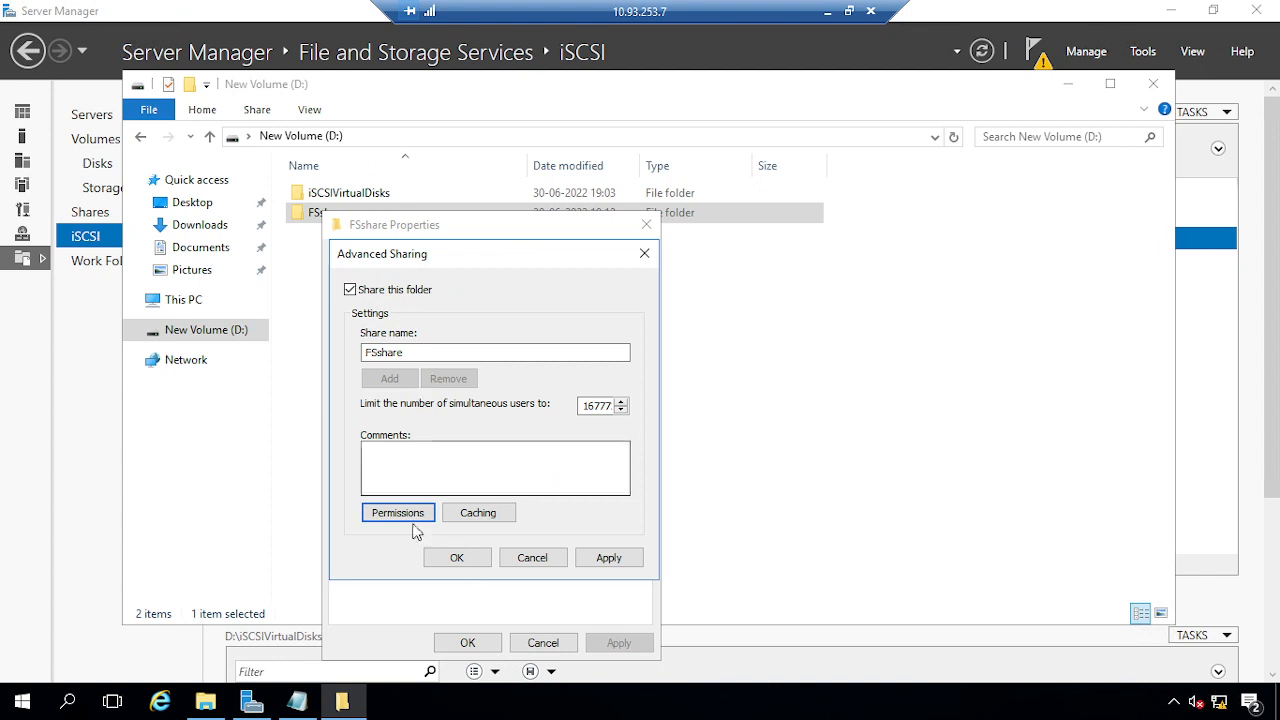
Apply the sharing settings, select the \\VDITEST3\FSshare network path, and close the properties
click(608, 562)
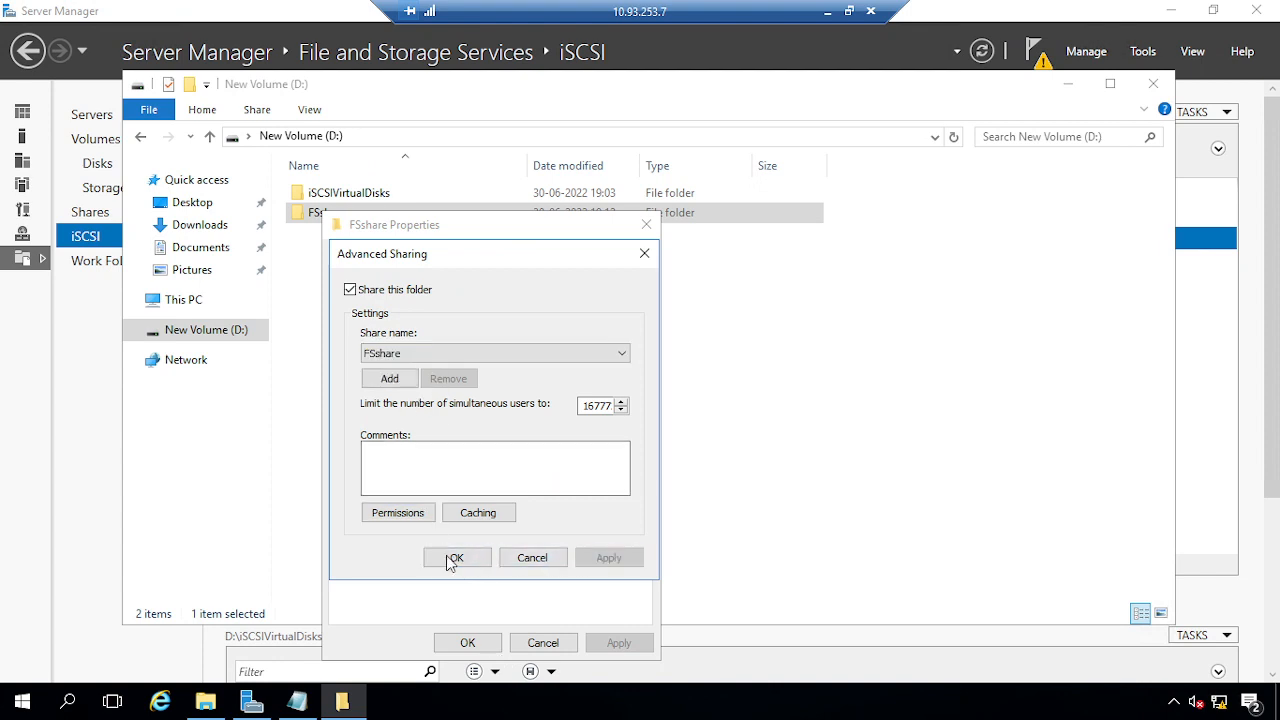
click(458, 559)
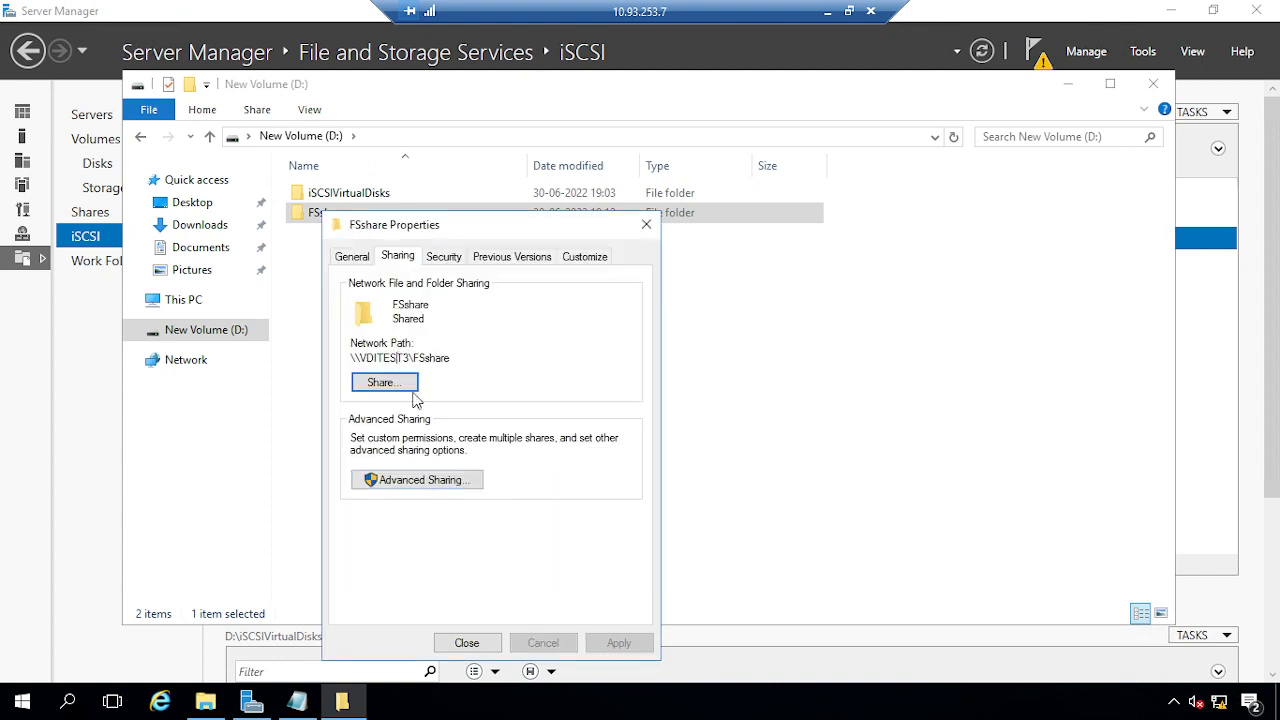
double_click(404, 357)
click(356, 361)
drag(352, 359, 457, 357)
key(ctrl+c)
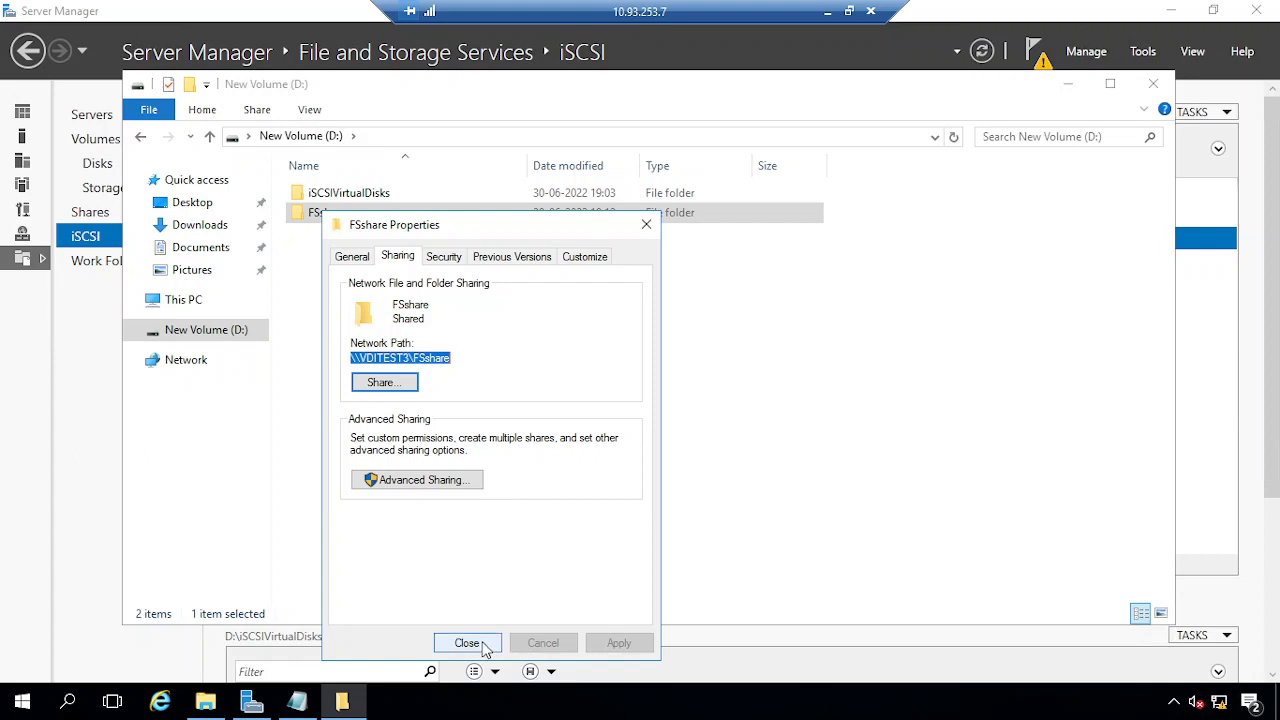
click(486, 648)
Paste \\VDITEST3\FSshare as the witness File Share Path and continue, which returns access denied
click(828, 11)
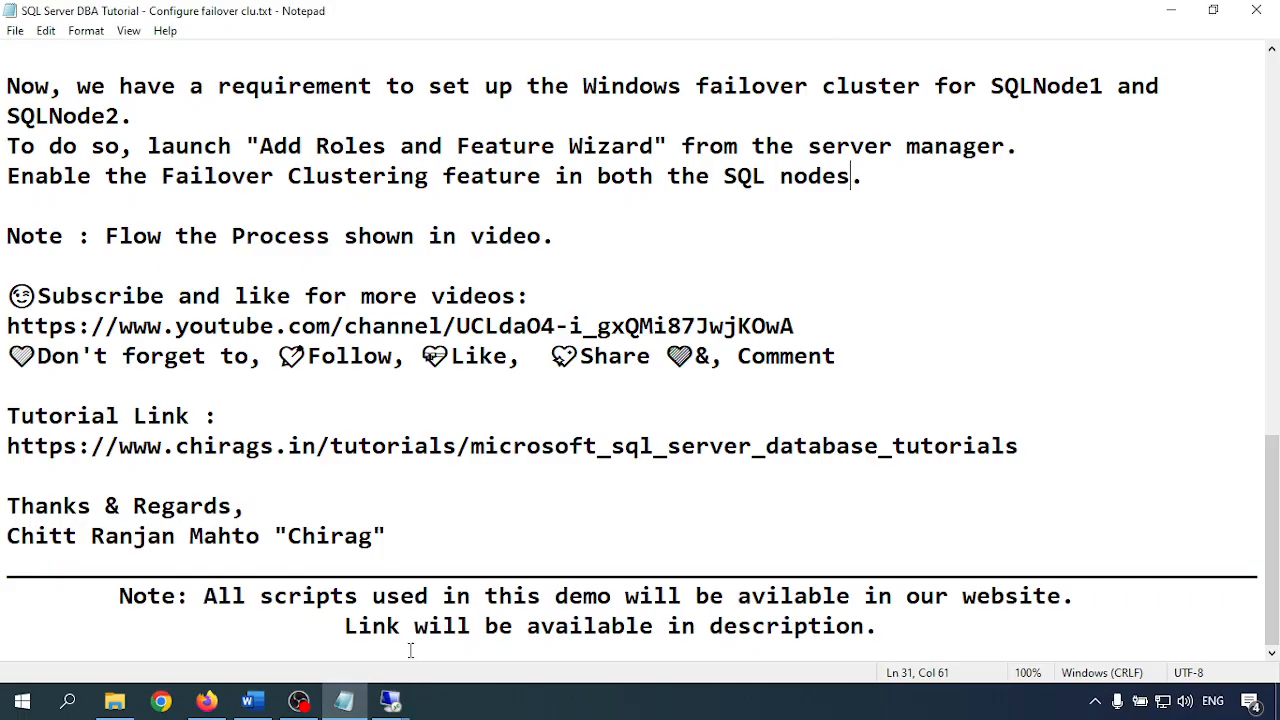
mouse_move(390, 700)
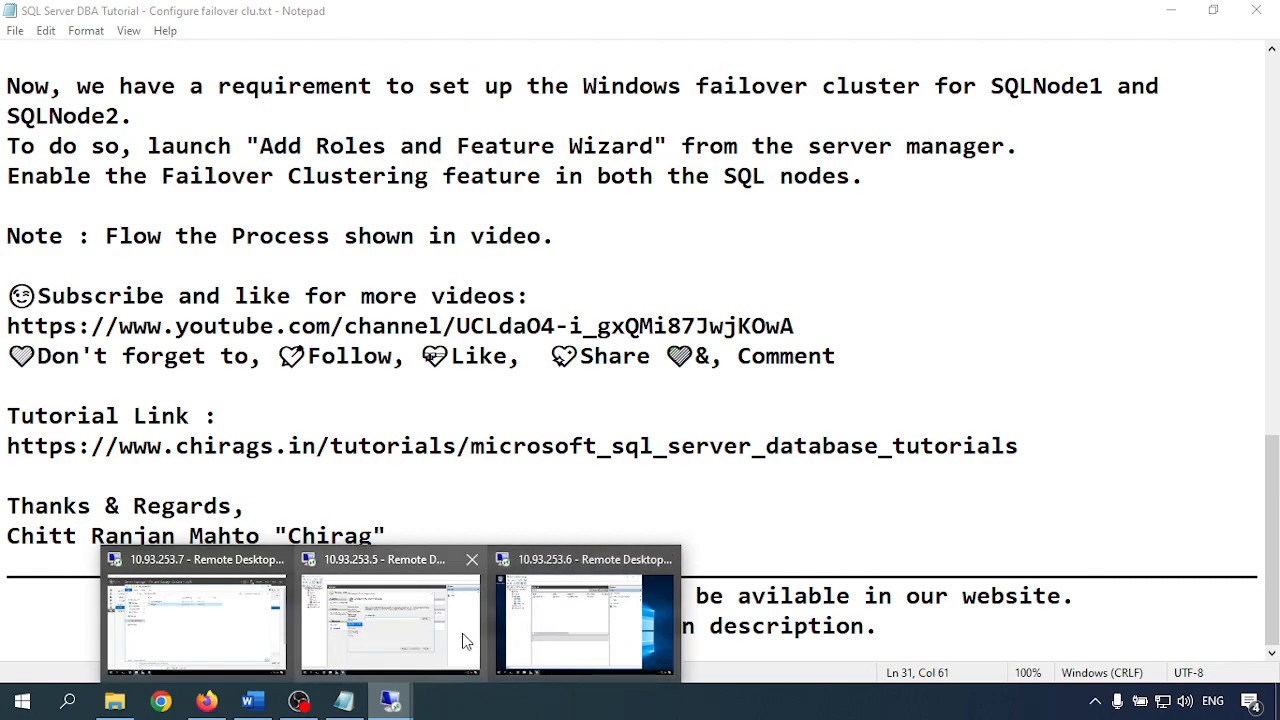
mouse_move(536, 619)
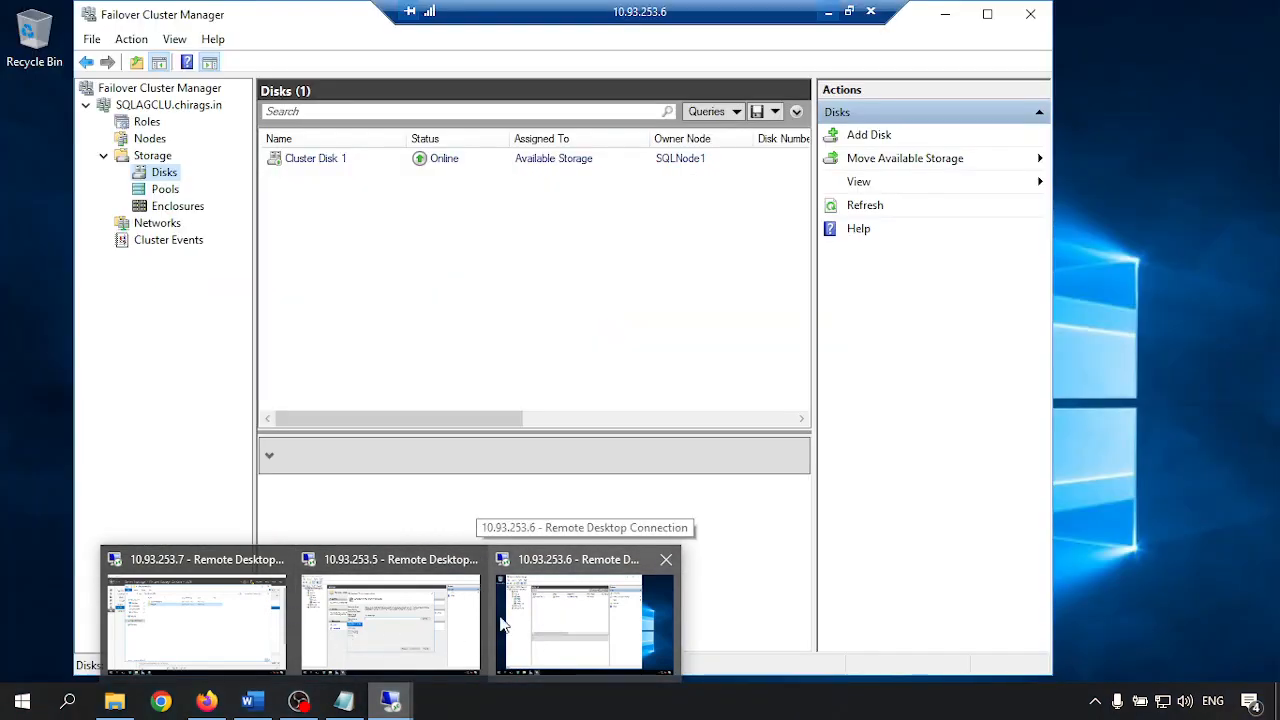
click(371, 622)
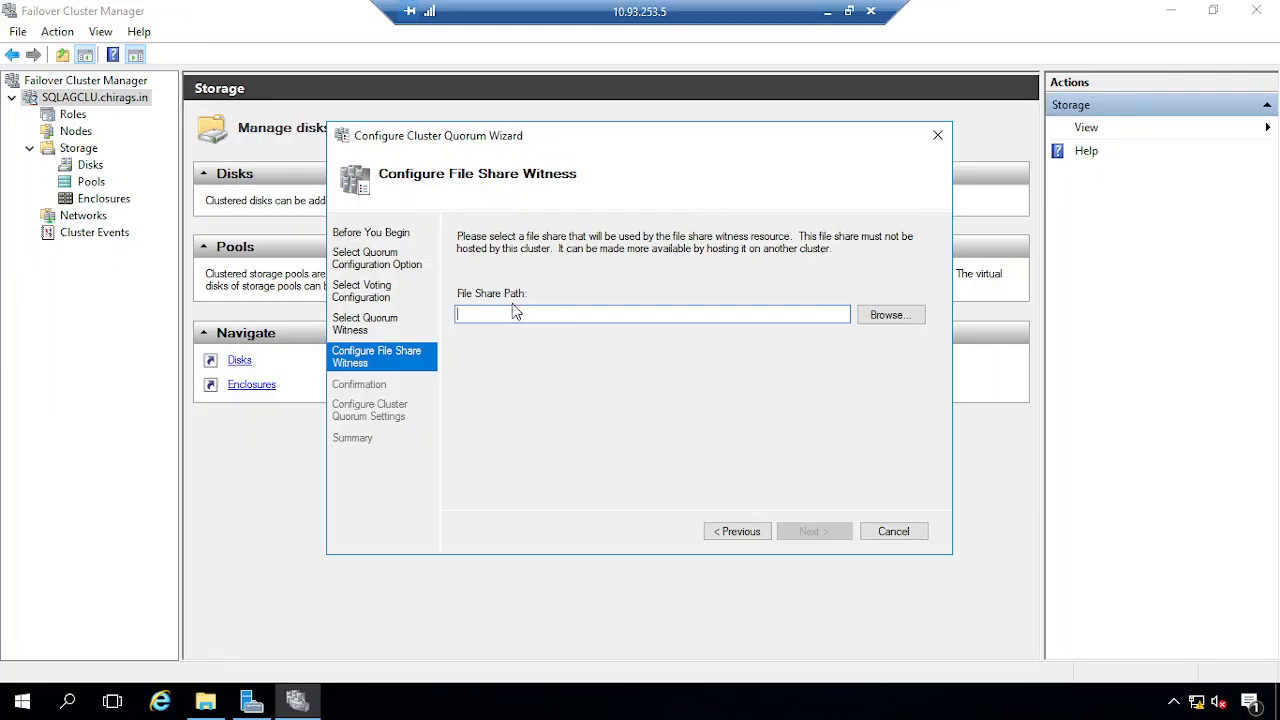
key(ctrl+v)
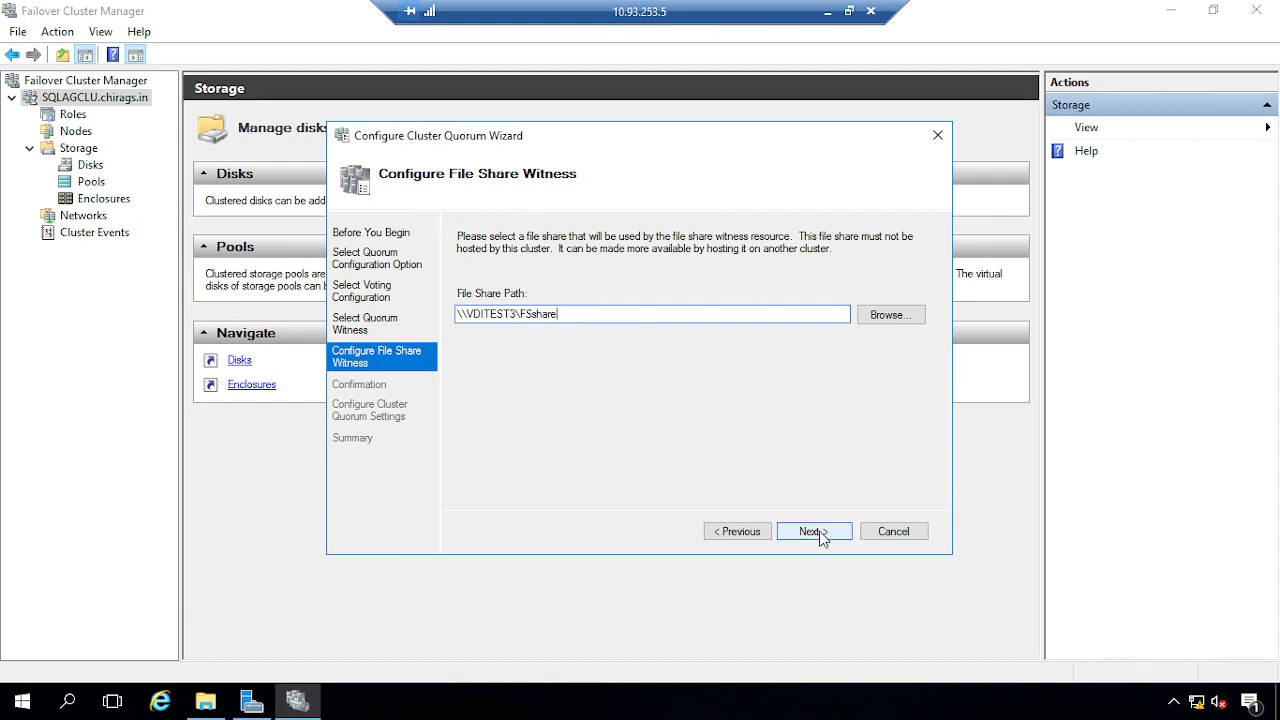
click(819, 531)
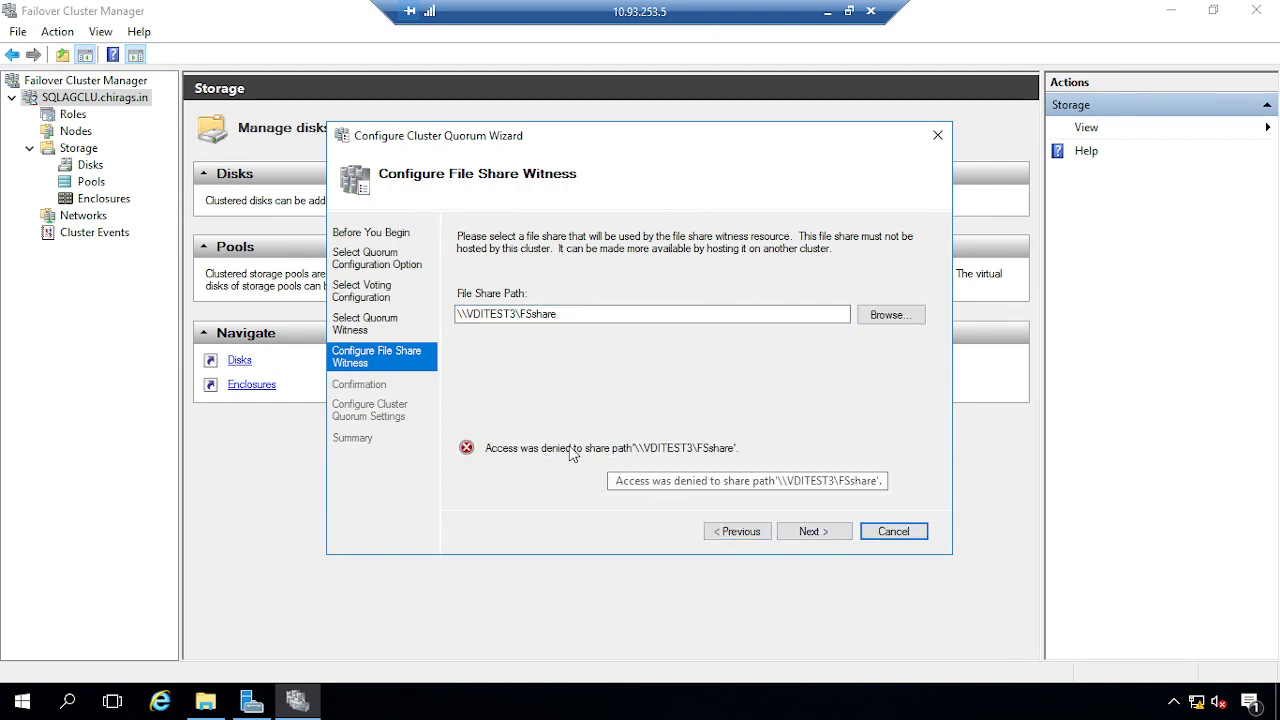
click(827, 11)
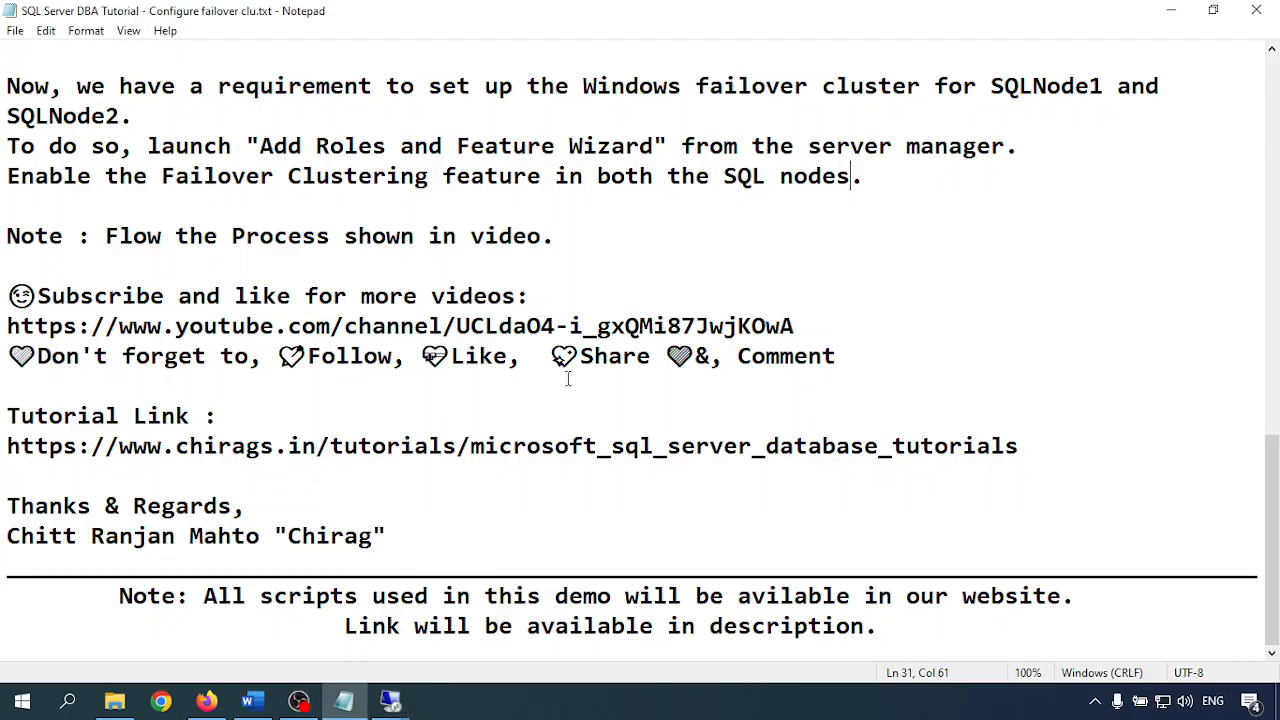
Allow Everyone Full Control in FSshare's share permissions and close its properties
mouse_move(395, 697)
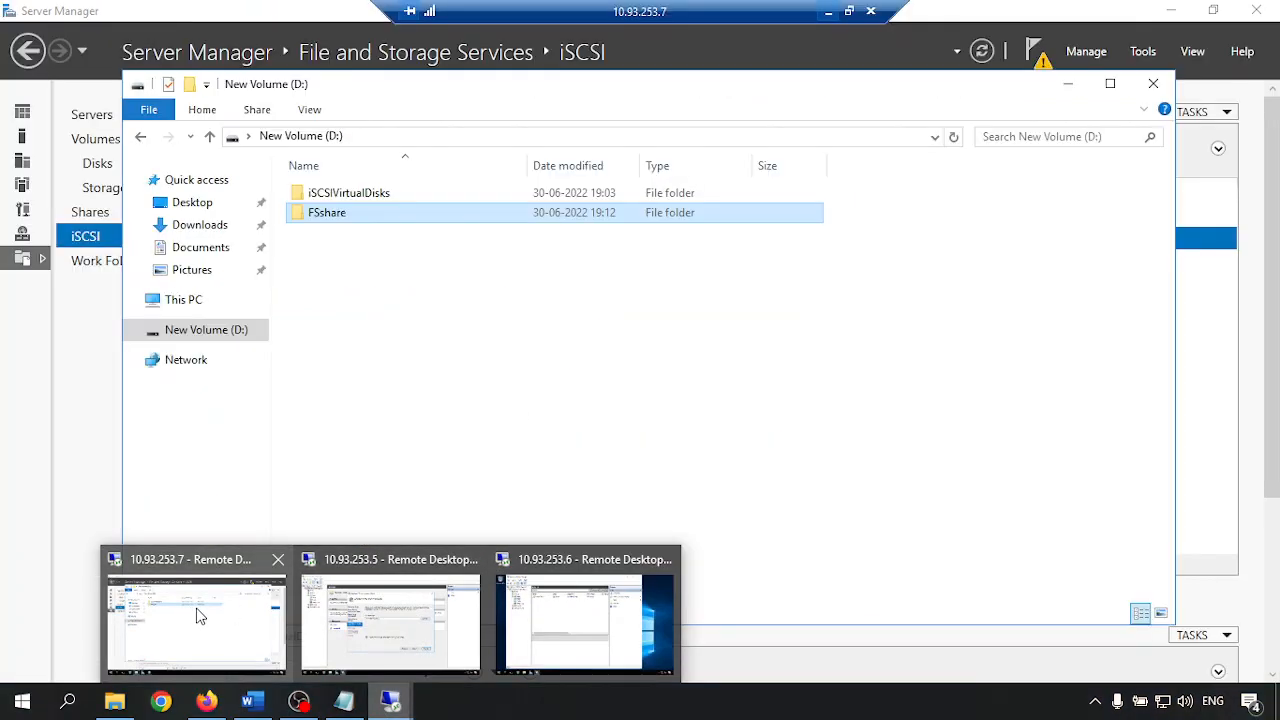
click(197, 616)
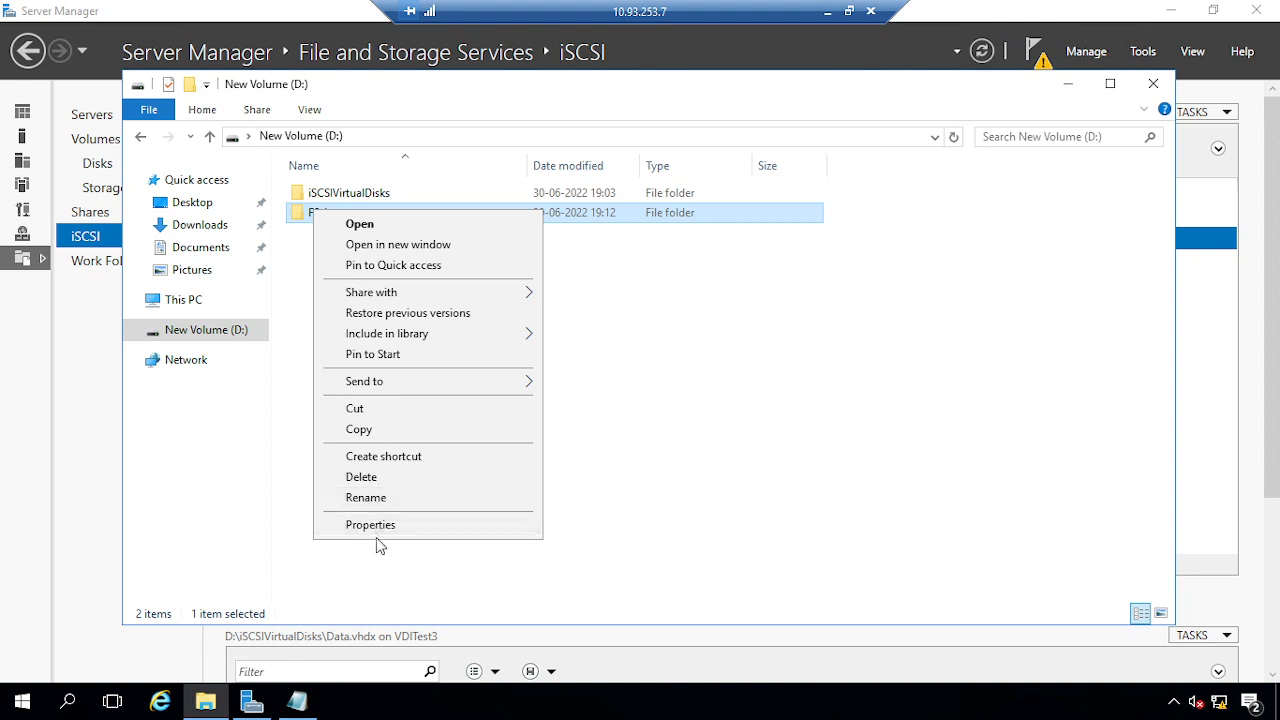
click(372, 524)
click(396, 256)
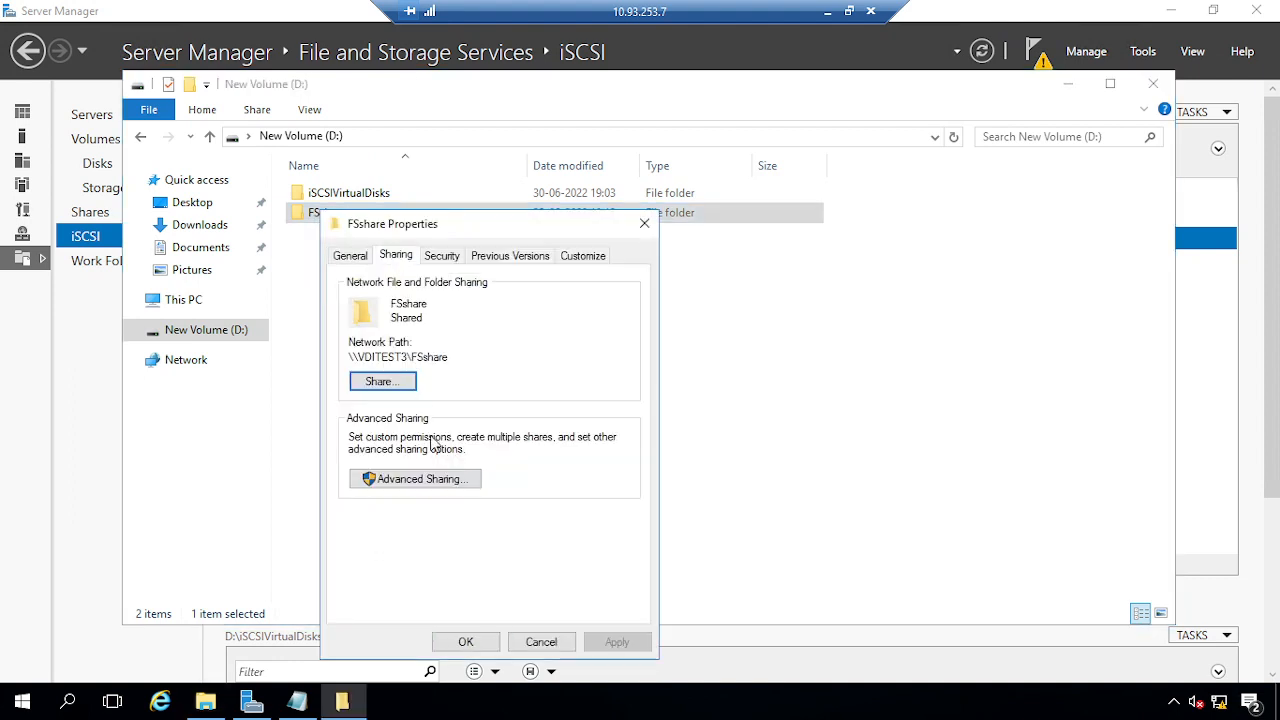
click(417, 476)
click(398, 512)
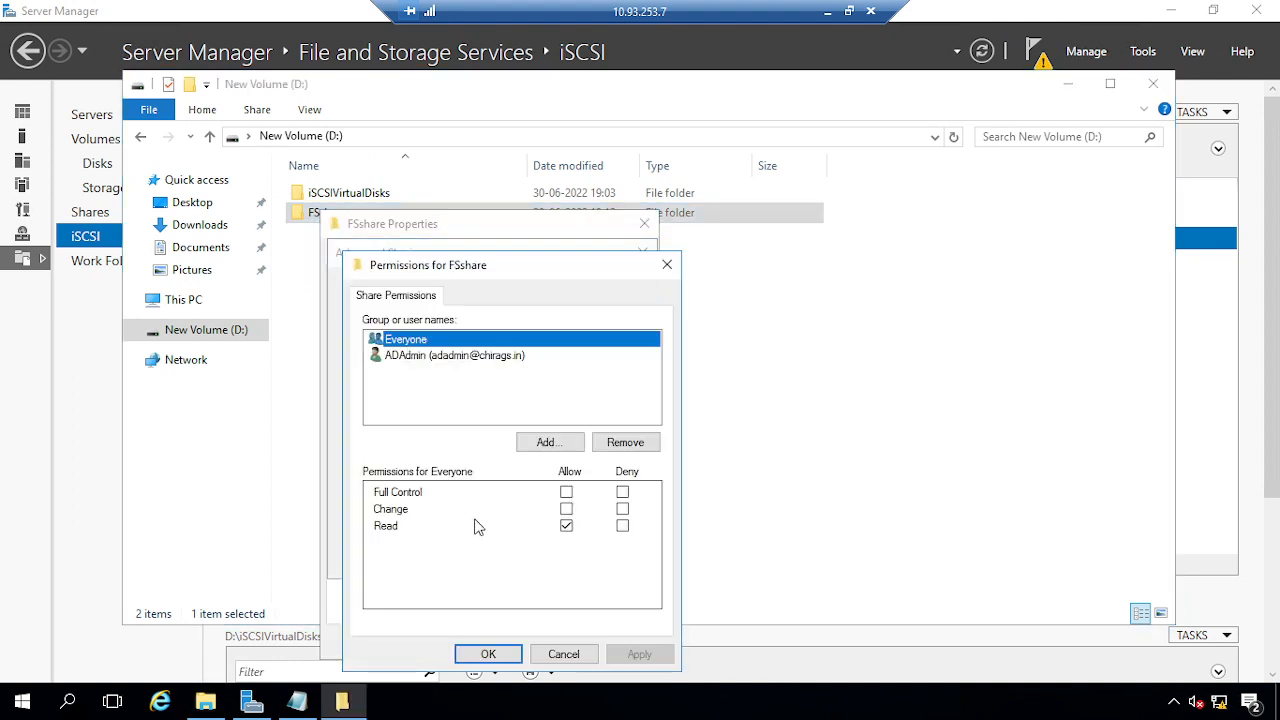
click(566, 492)
click(630, 654)
click(465, 652)
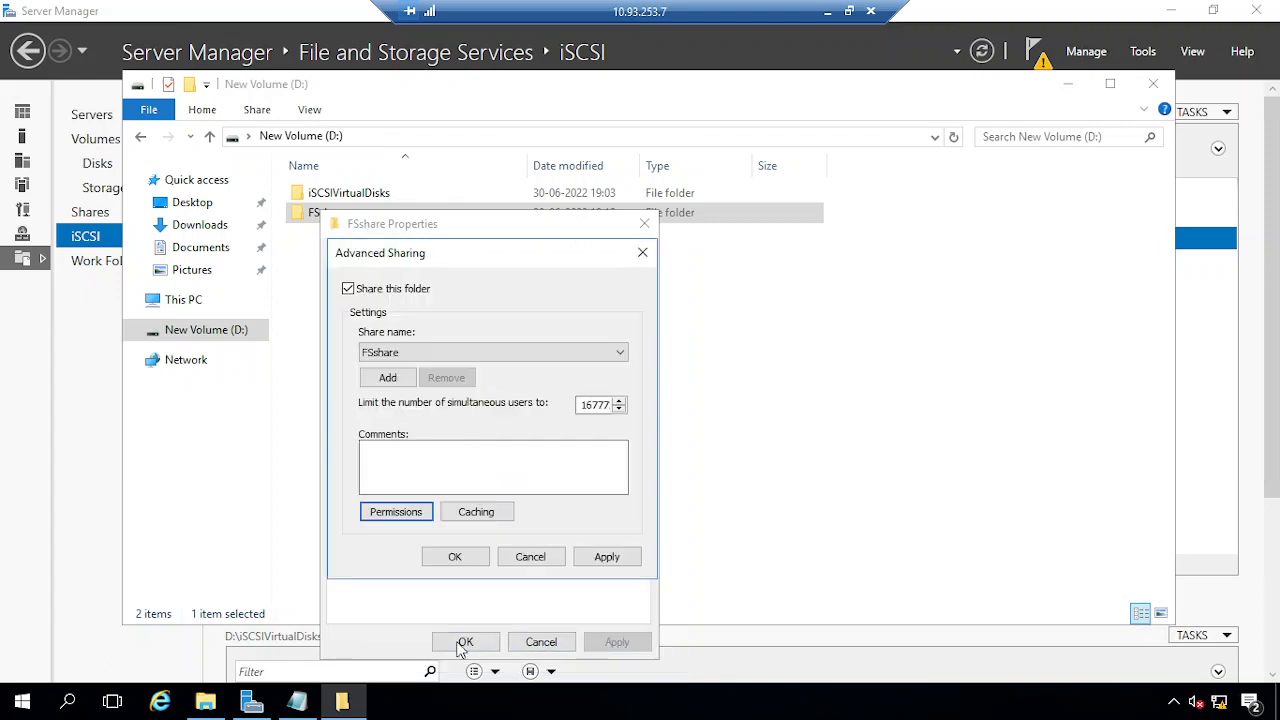
click(605, 557)
click(455, 557)
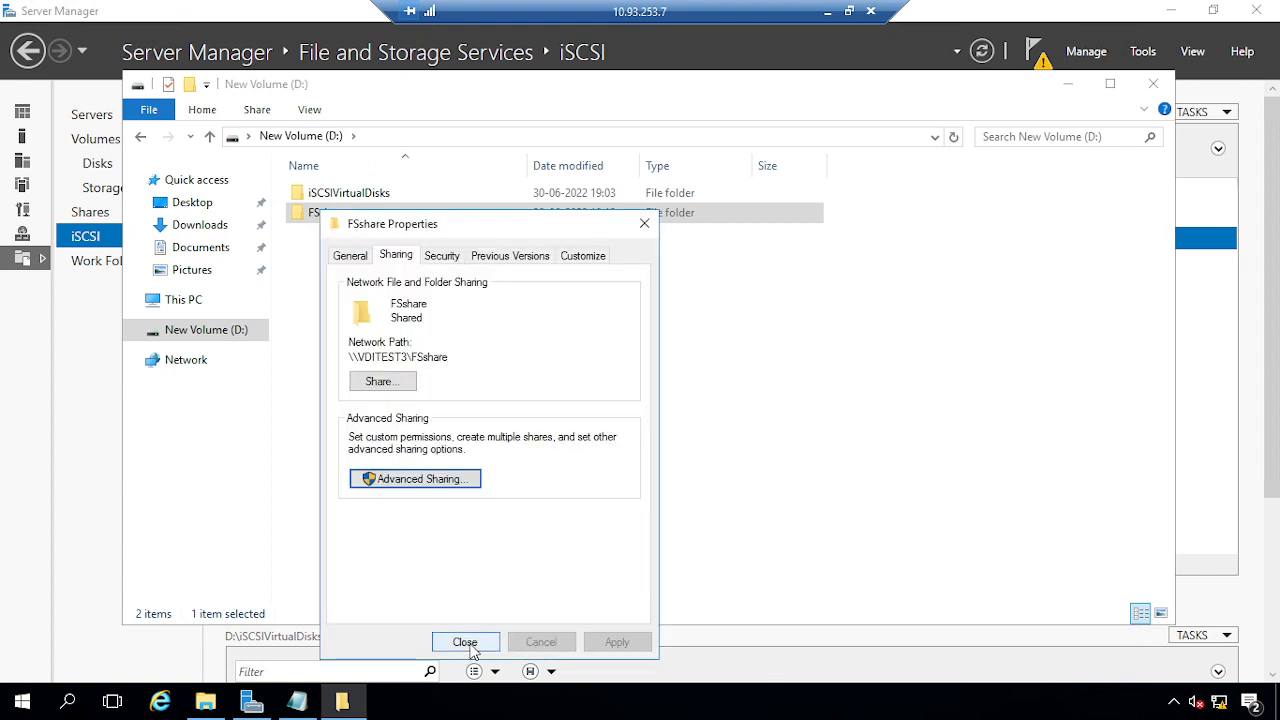
click(465, 642)
Minimize the file server's remote session to return to the host desktop
click(827, 11)
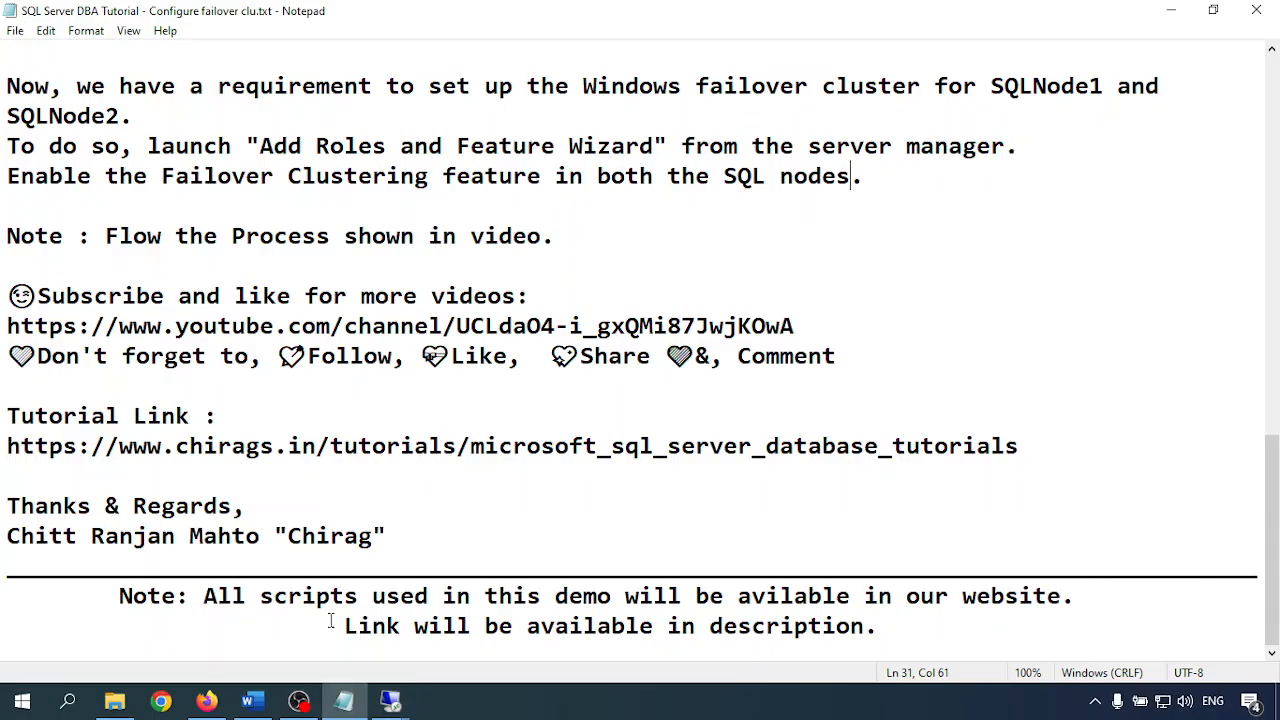
mouse_move(390, 700)
click(229, 625)
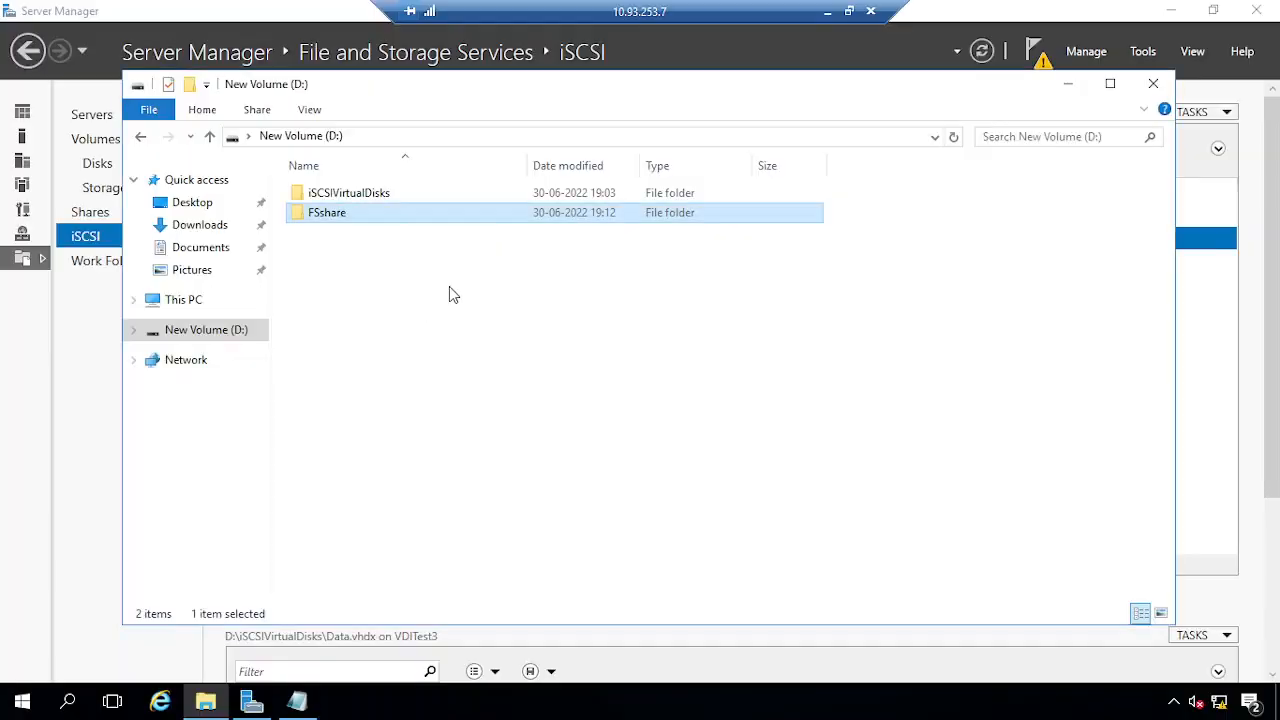
click(827, 11)
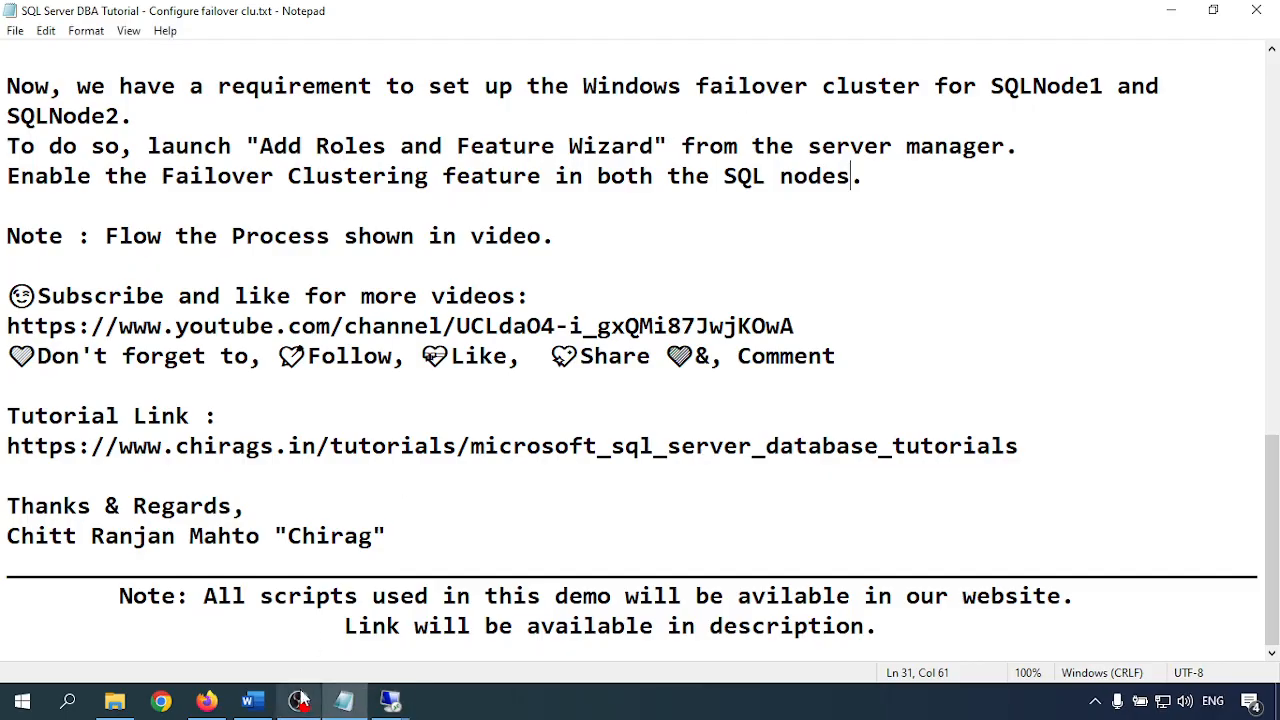
Complete the quorum wizard with the \\VDITEST3\FSshare witness and view the SQLAGCLU.chirags.in summary
mouse_move(390, 700)
click(359, 629)
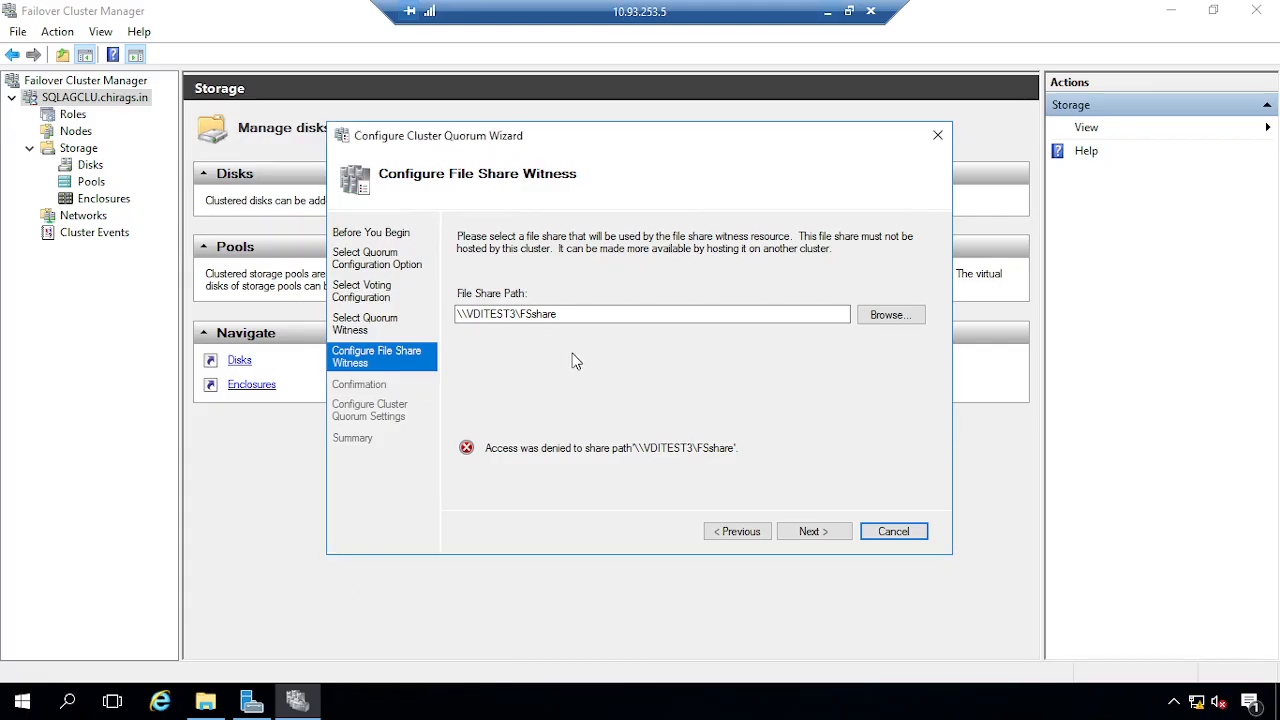
click(815, 535)
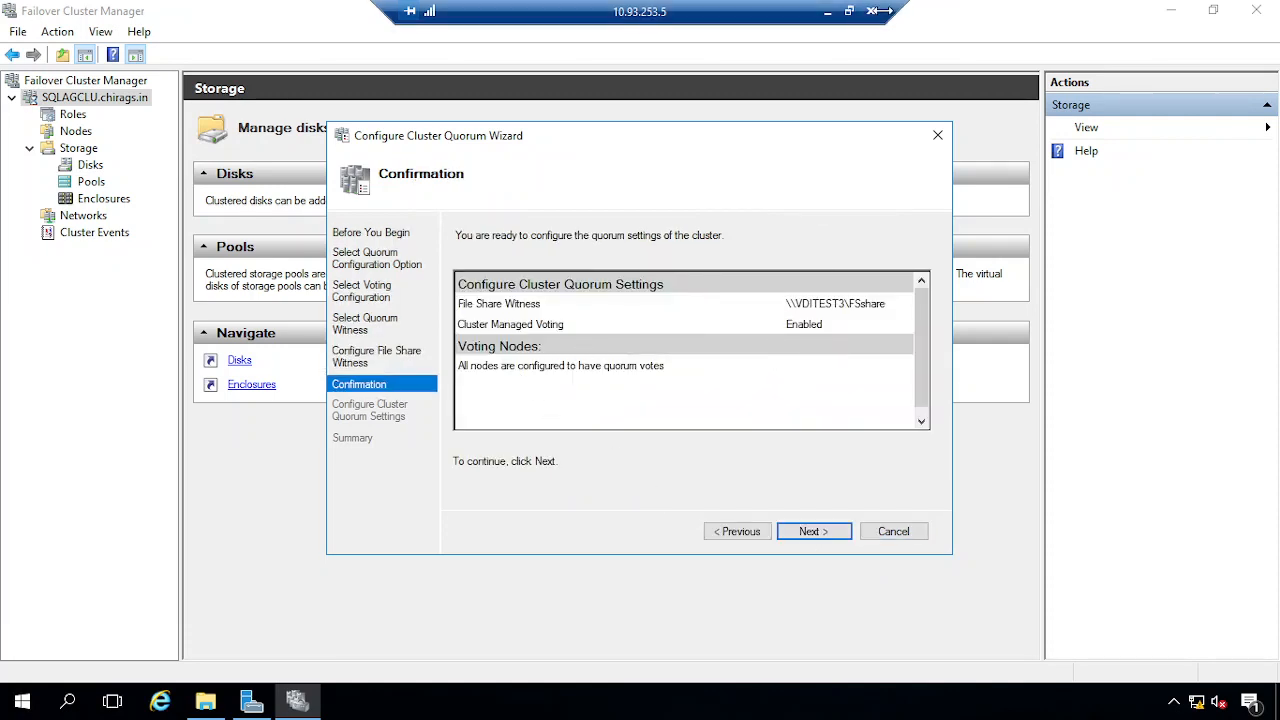
click(817, 532)
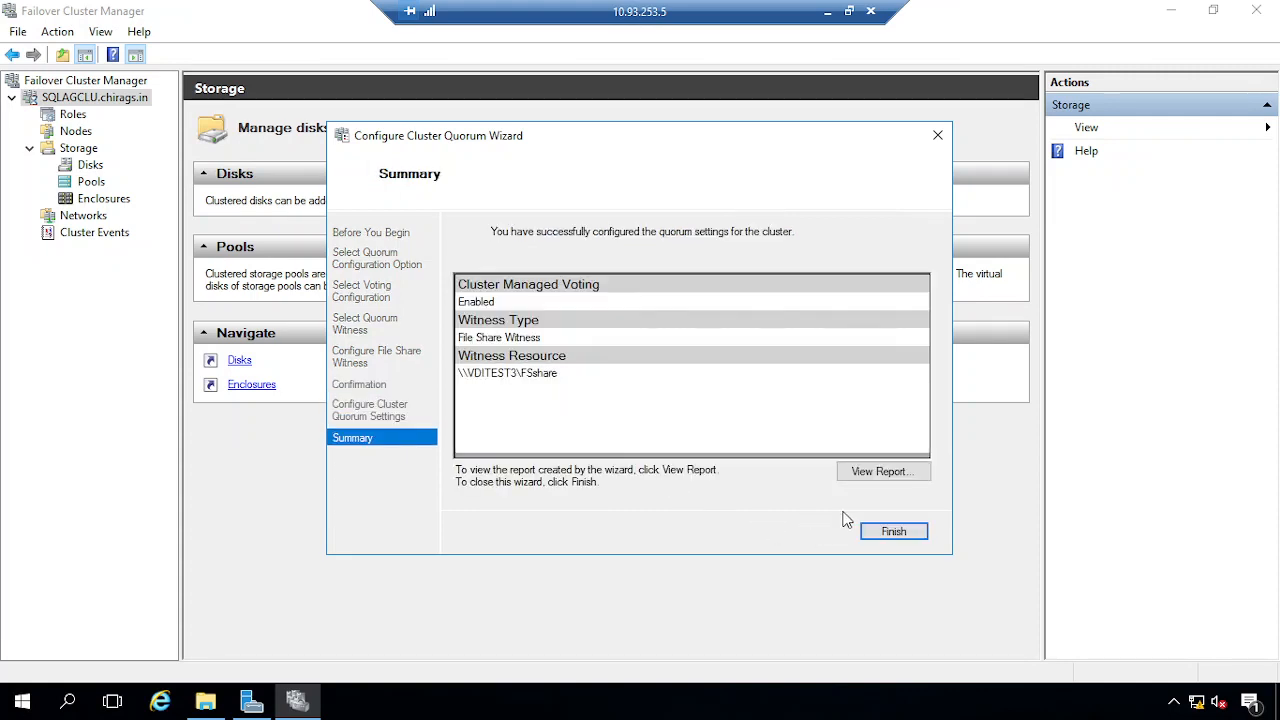
click(900, 535)
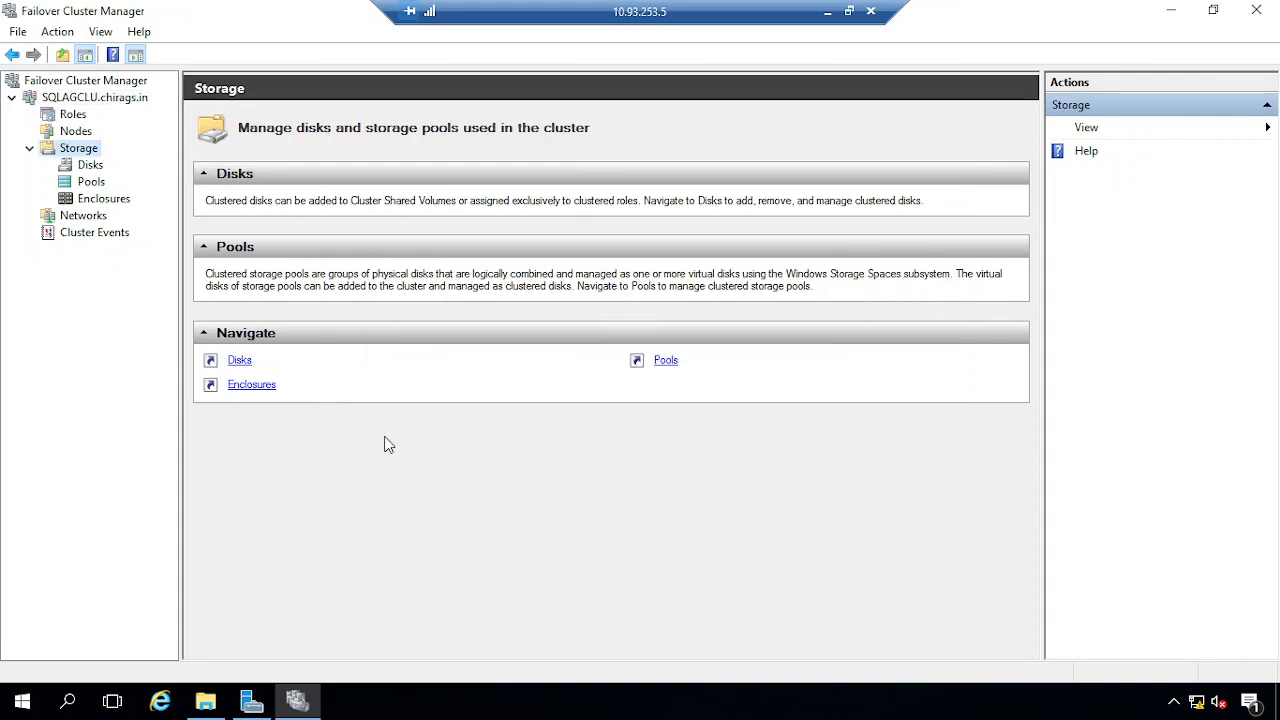
click(88, 100)
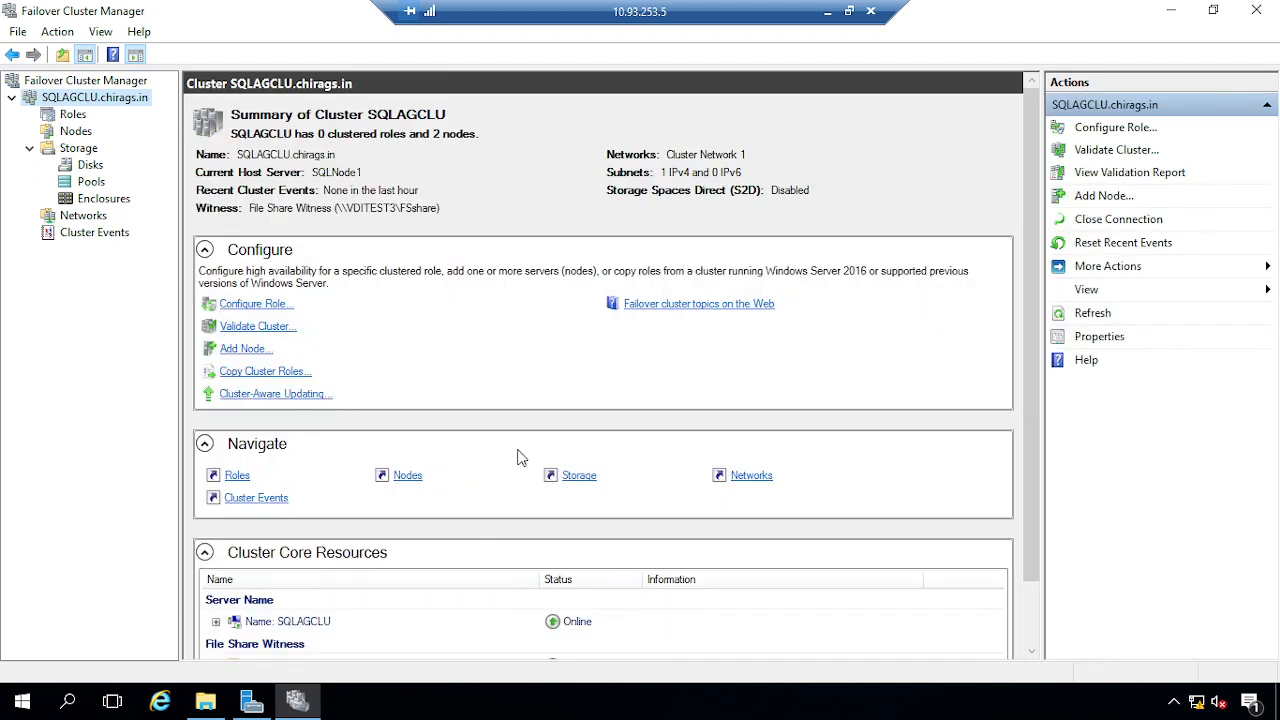
Return to the Notepad tutorial and highlight the article title about SQL Server Always On Availability Groups
click(828, 12)
scroll(445, 395, up, 10)
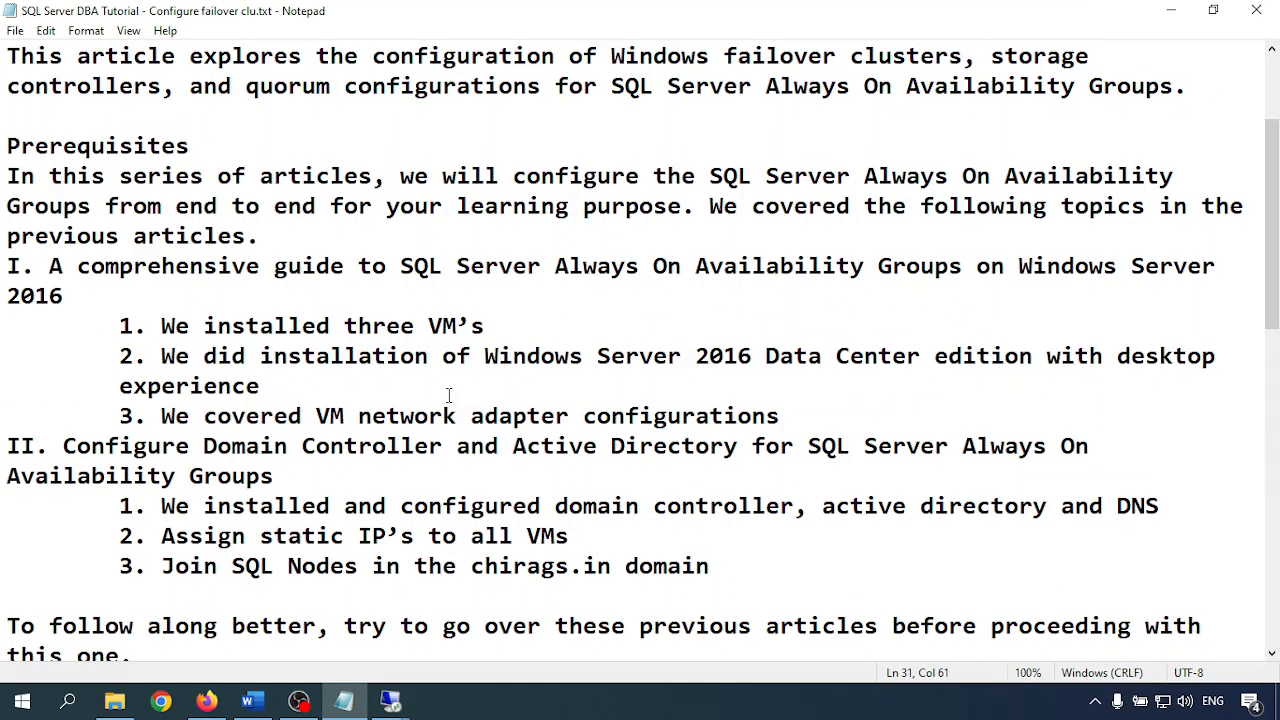
click(461, 325)
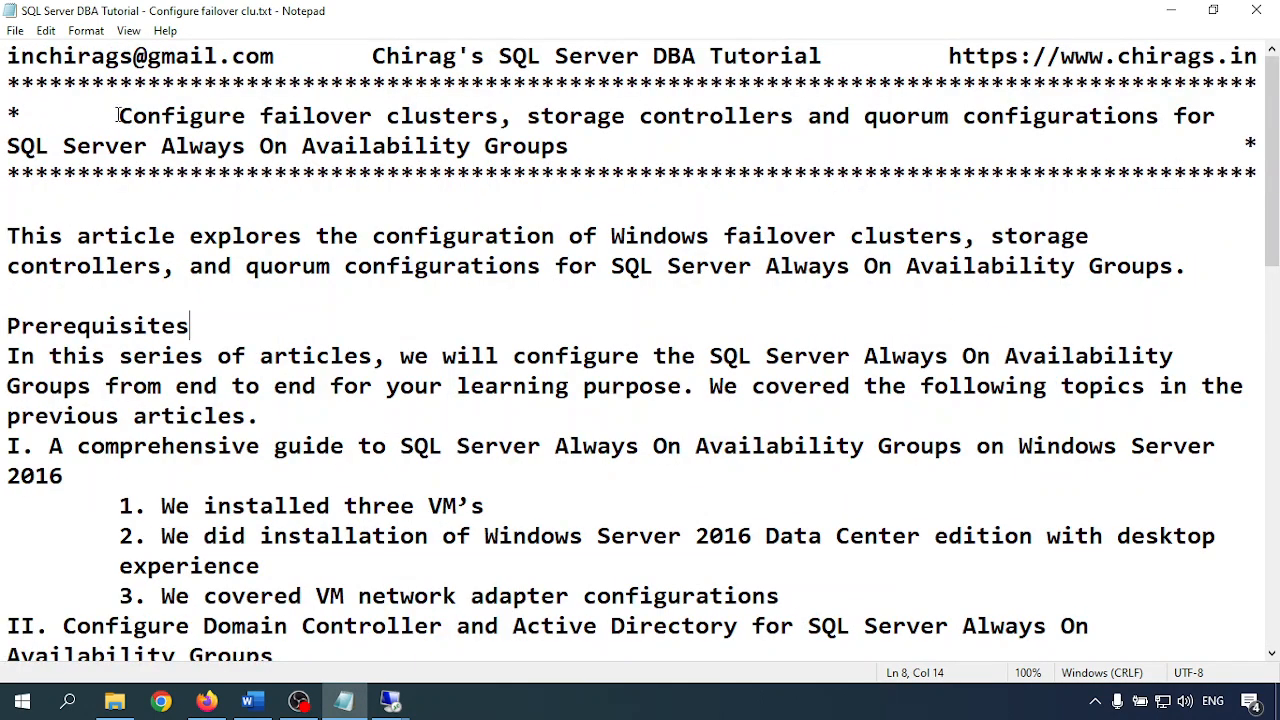
drag(118, 117, 430, 119)
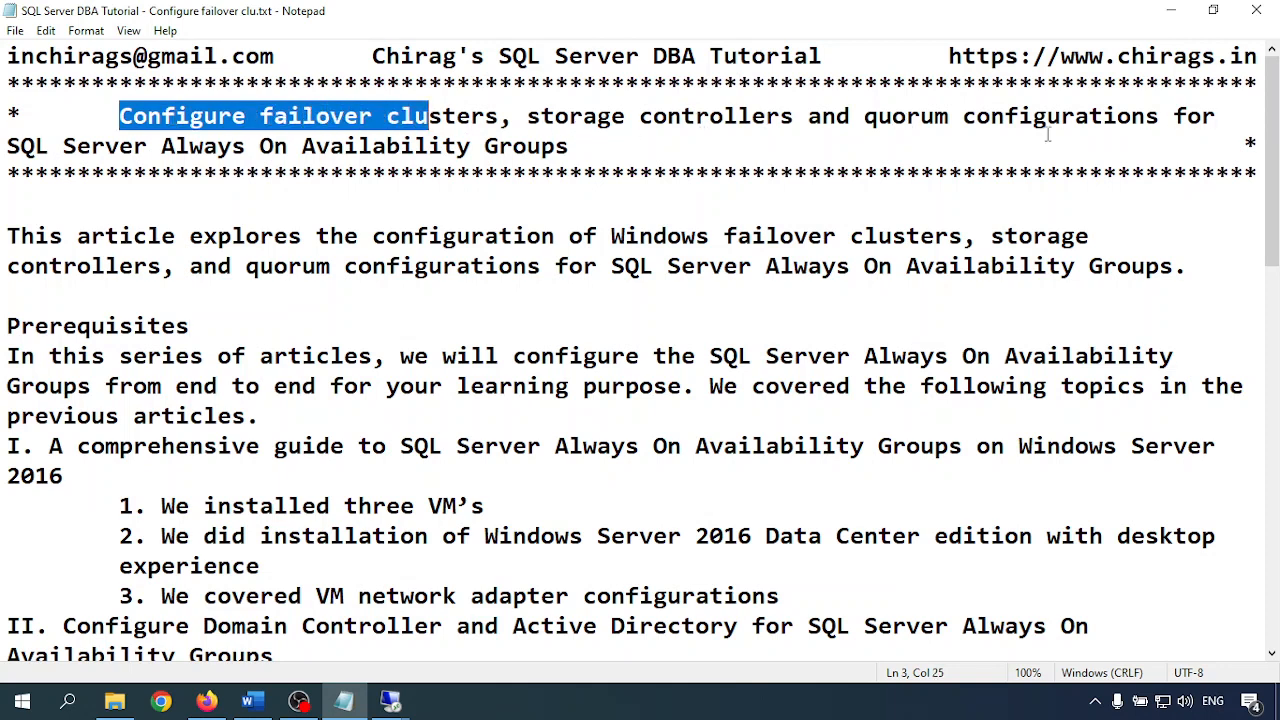
drag(7, 146, 577, 146)
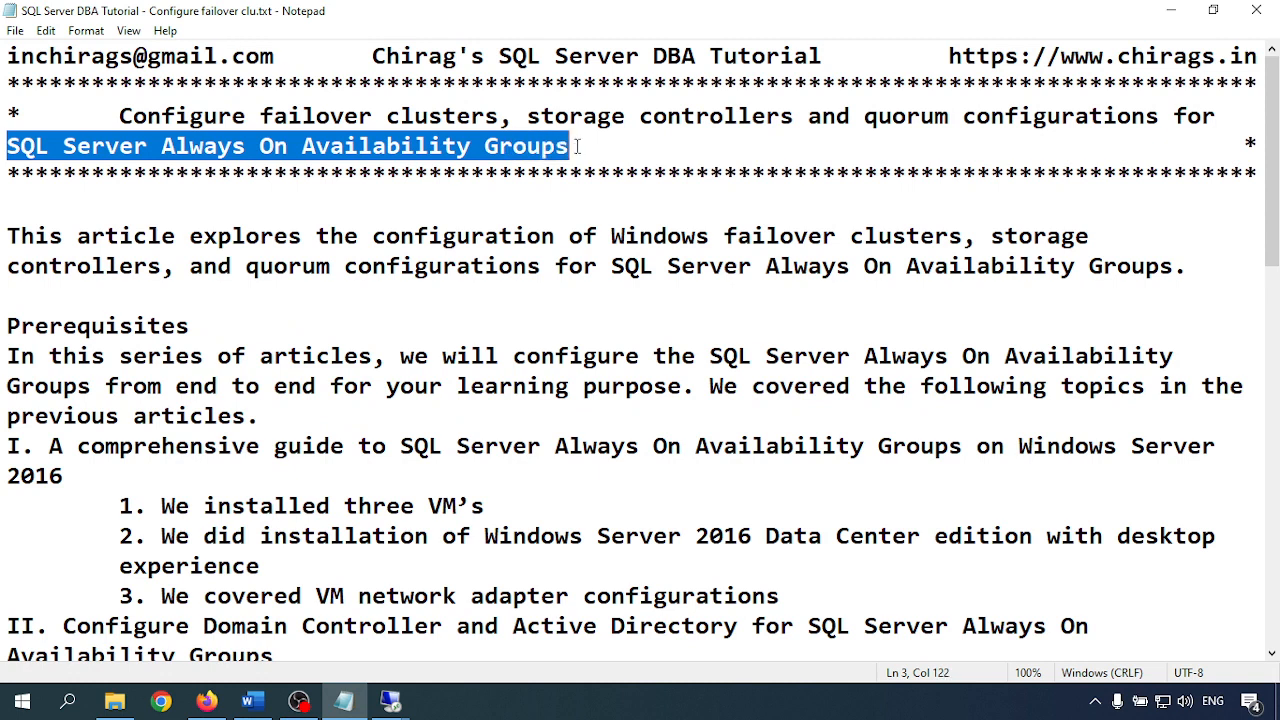
click(106, 268)
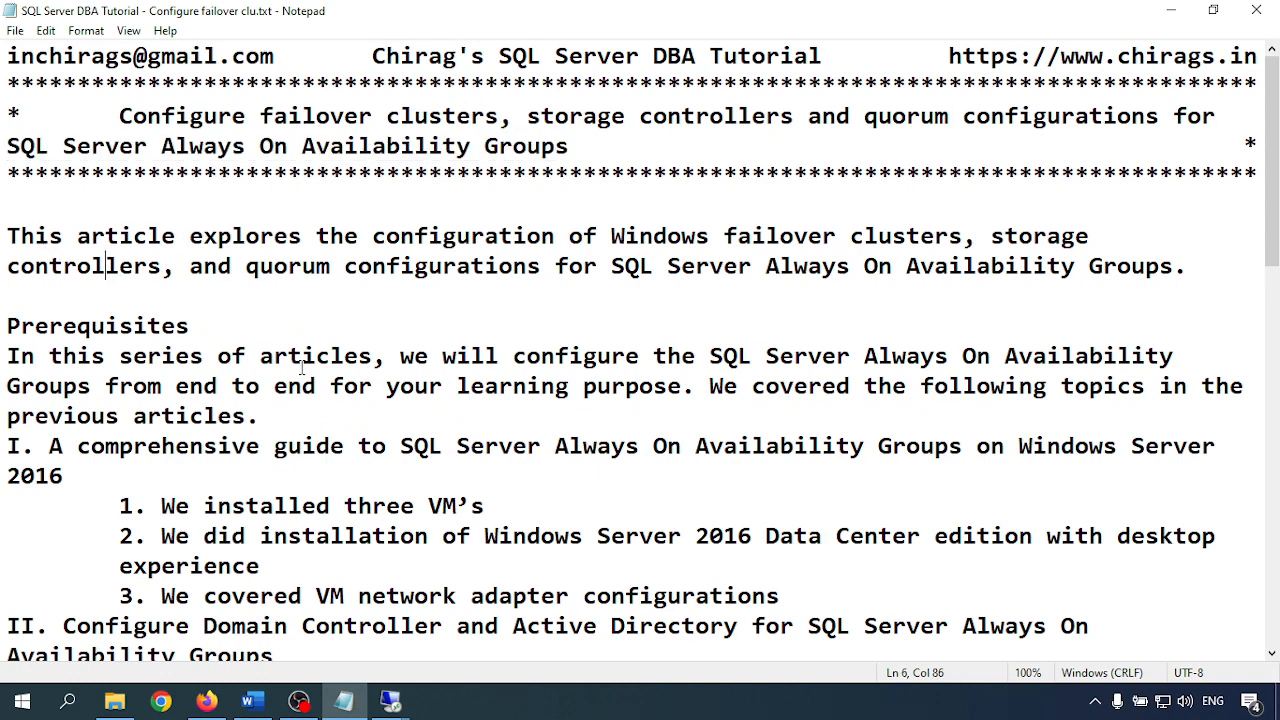
Scroll down and highlight the table of server IP addresses and roles
scroll(302, 370, down, 1)
drag(104, 296, 346, 500)
scroll(462, 407, down, 3)
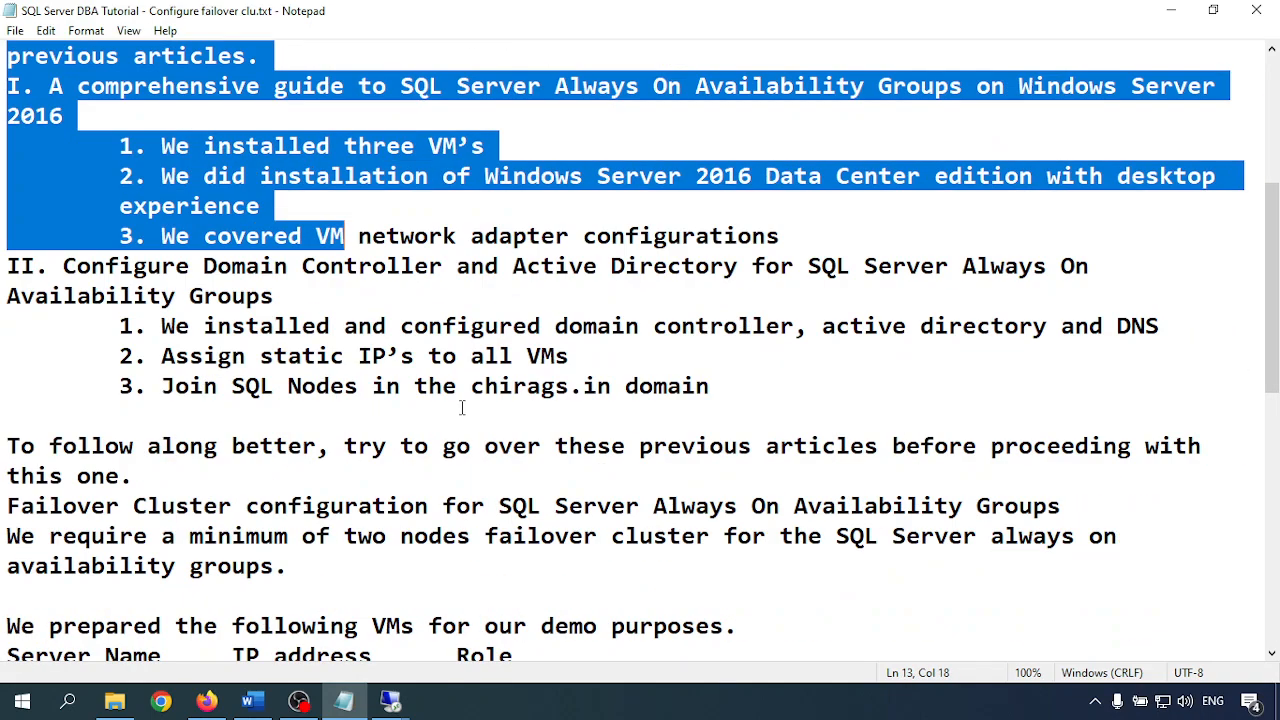
scroll(462, 407, down, 3)
drag(233, 404, 1015, 482)
scroll(583, 480, down, 3)
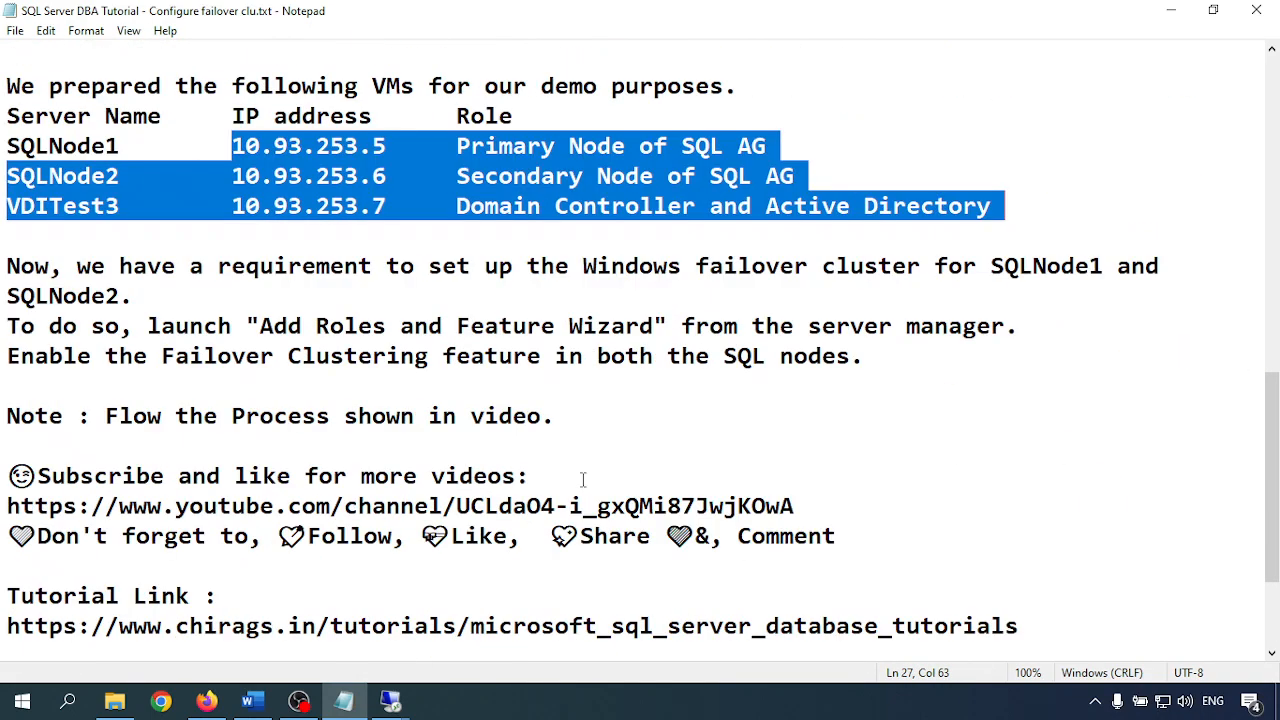
click(94, 300)
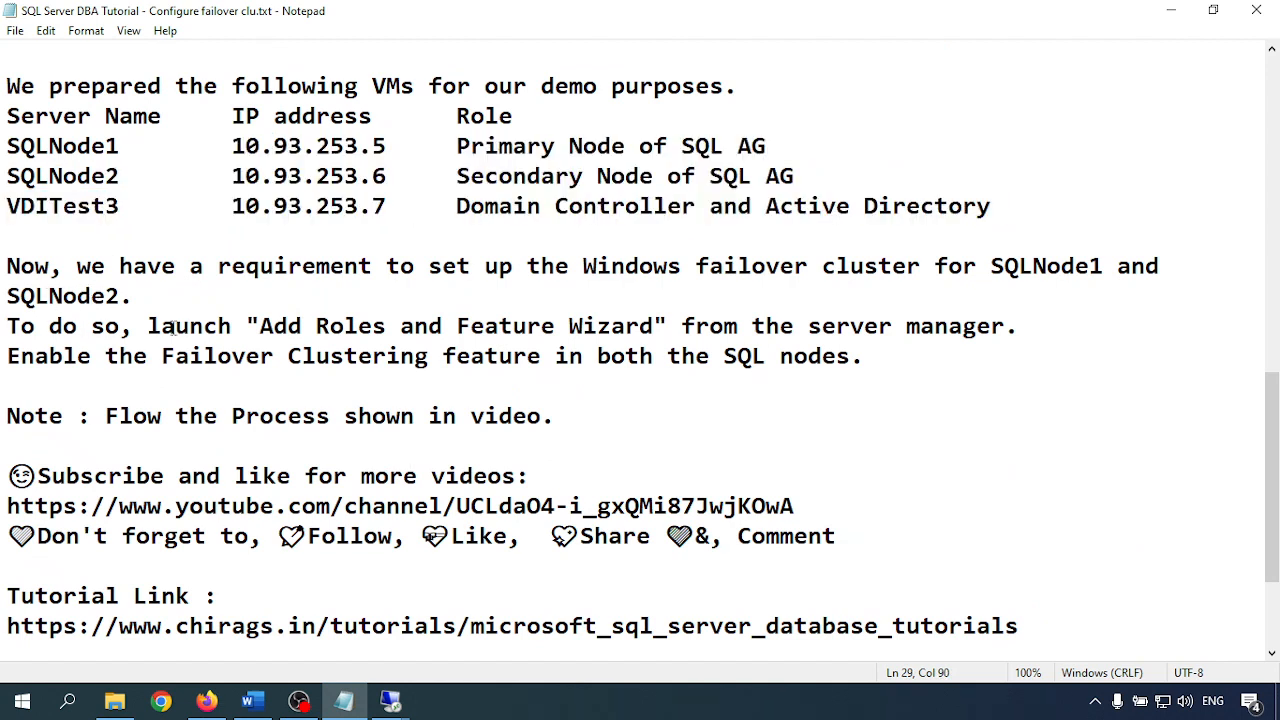
Highlight the instruction to launch the Add Roles and Features Wizard, then scroll back up
drag(160, 328, 808, 328)
click(722, 358)
scroll(505, 390, down, 2)
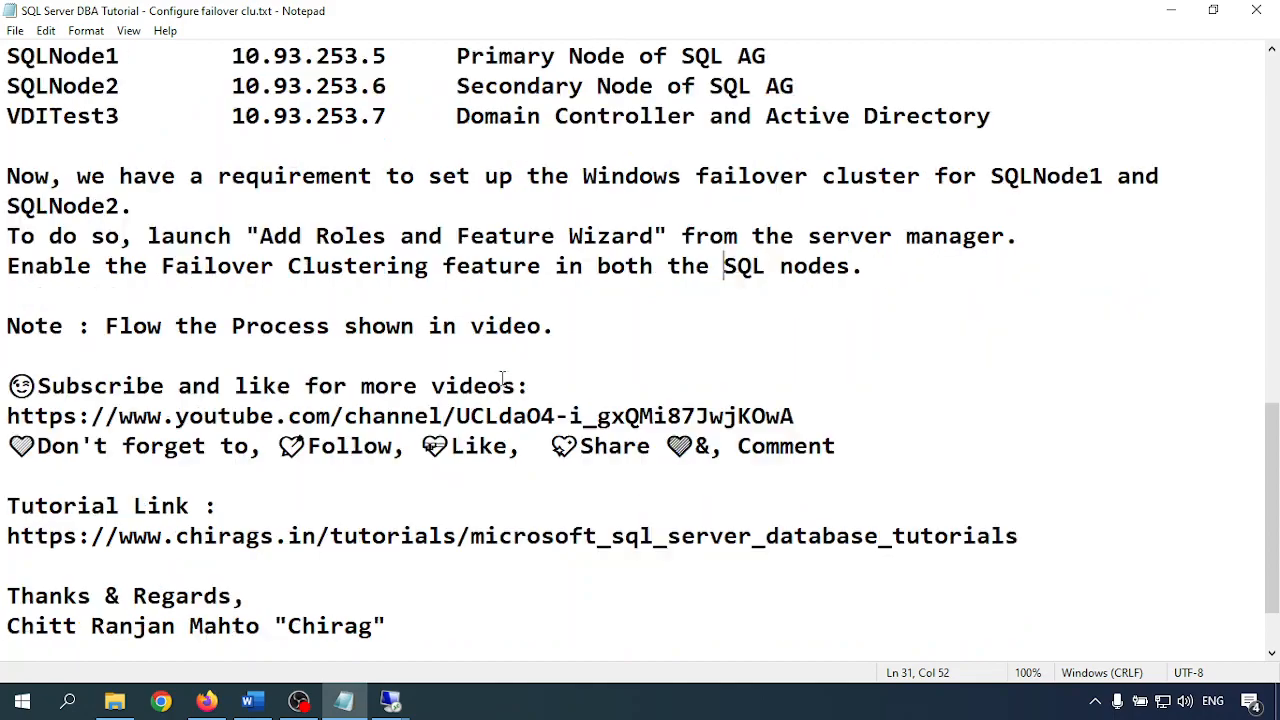
scroll(502, 378, up, 2)
scroll(502, 378, up, 8)
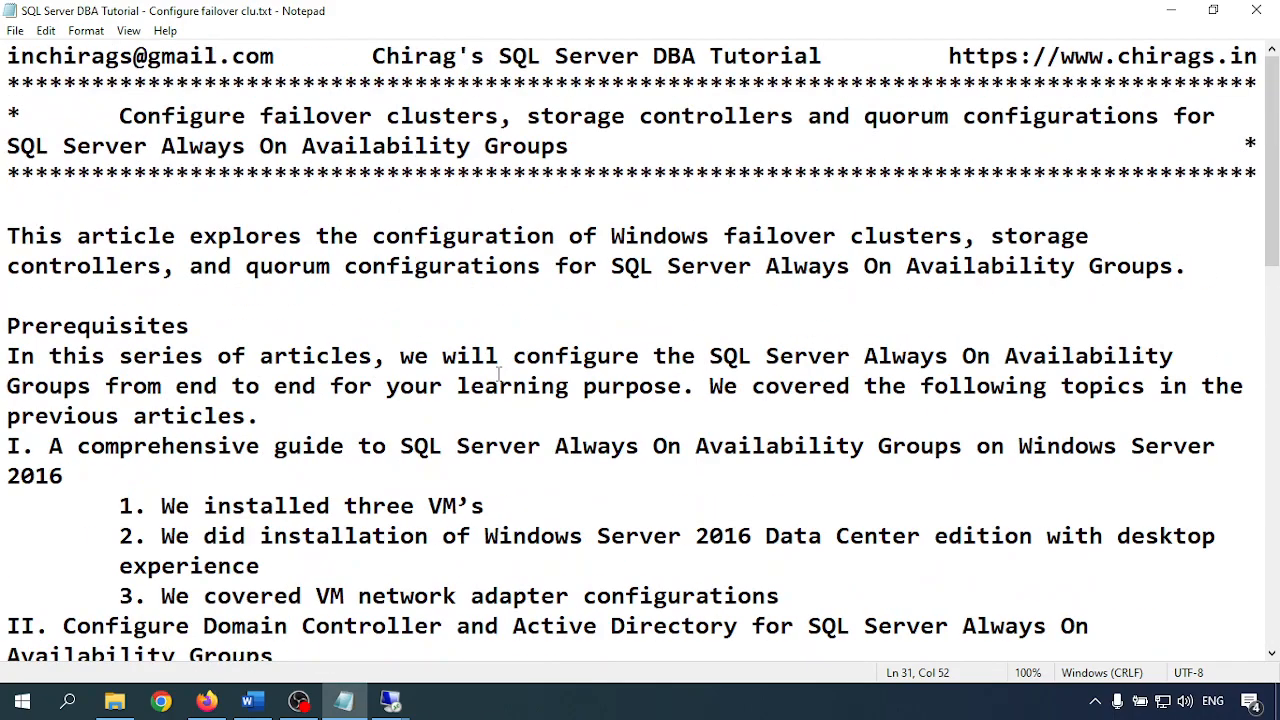
mouse_move(390, 700)
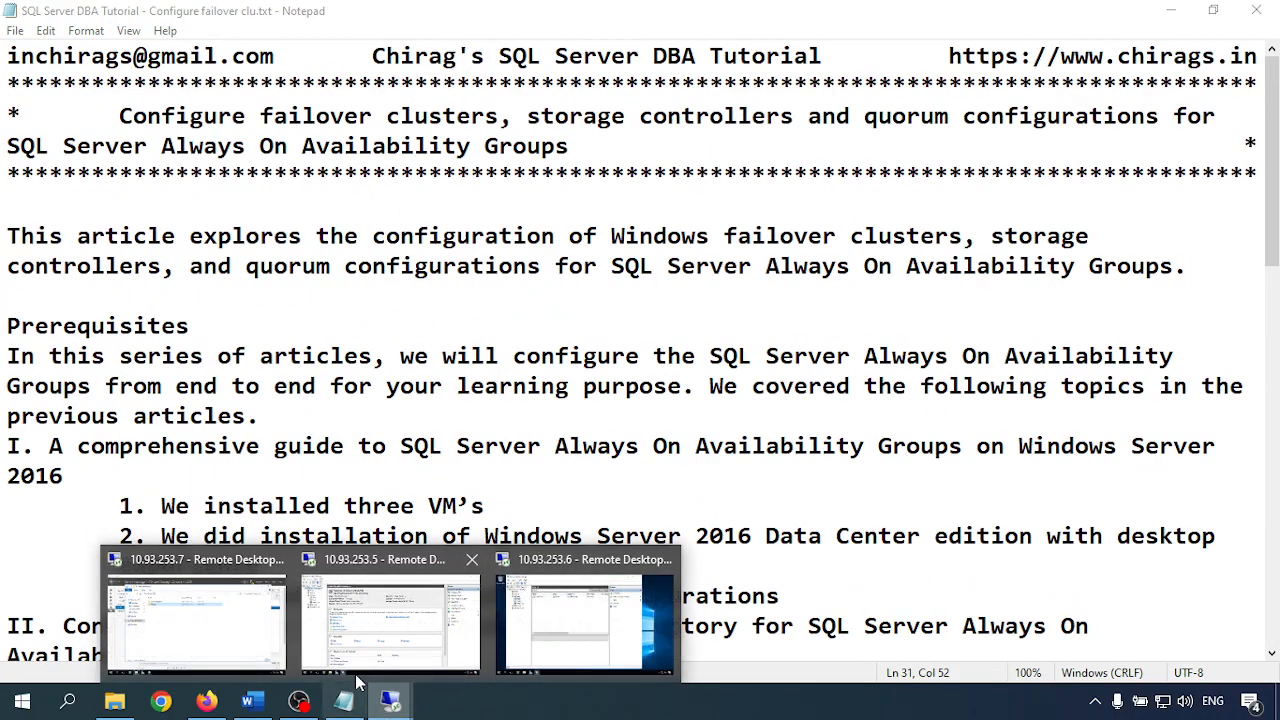
click(385, 630)
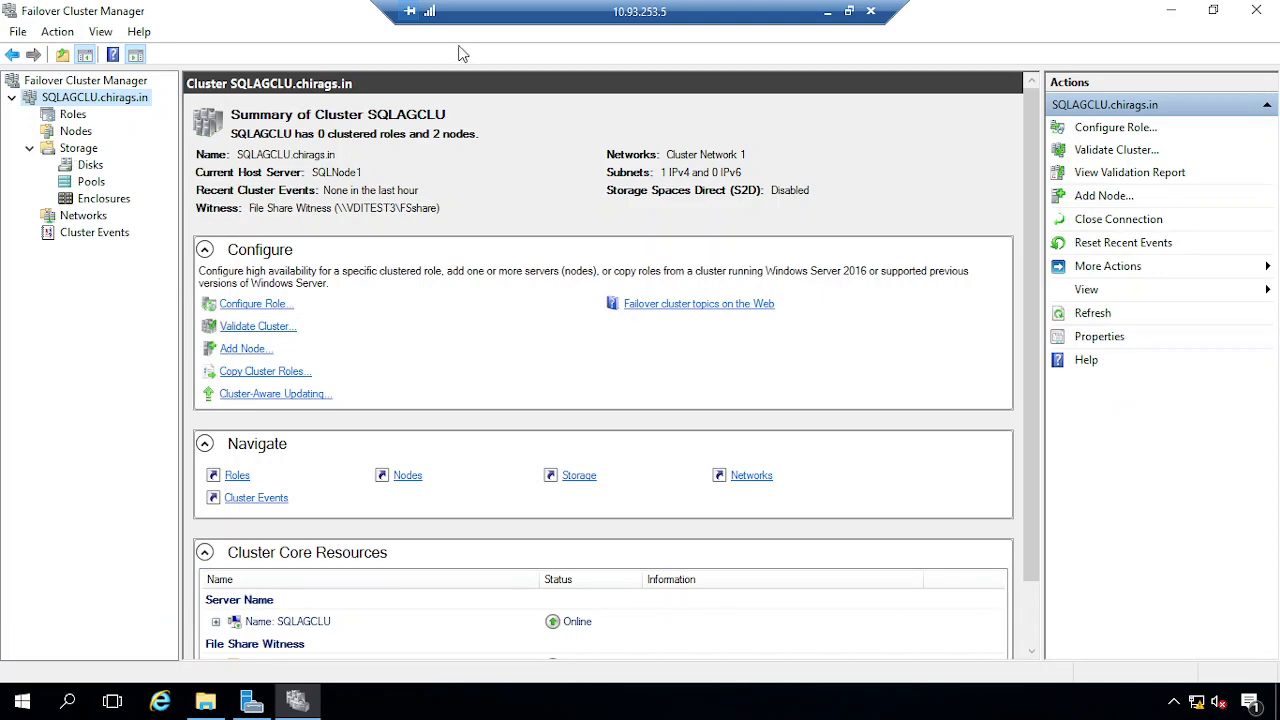
click(830, 20)
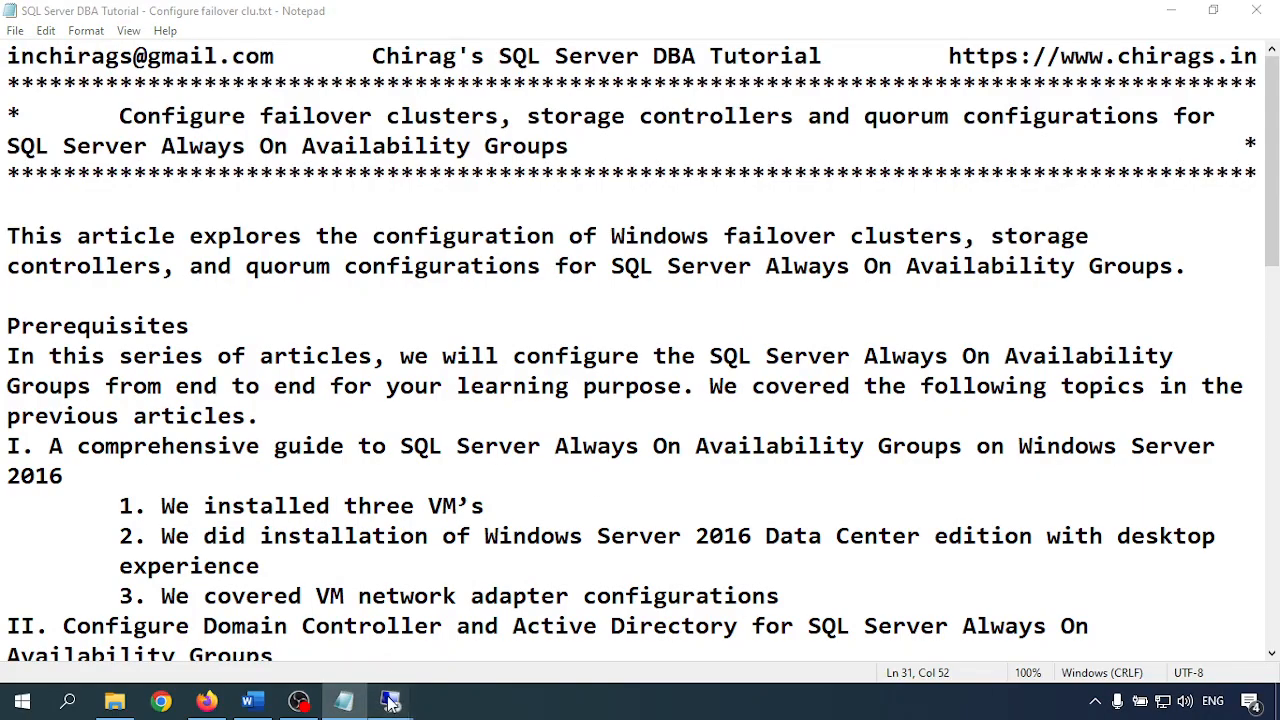
mouse_move(395, 700)
click(553, 621)
click(166, 105)
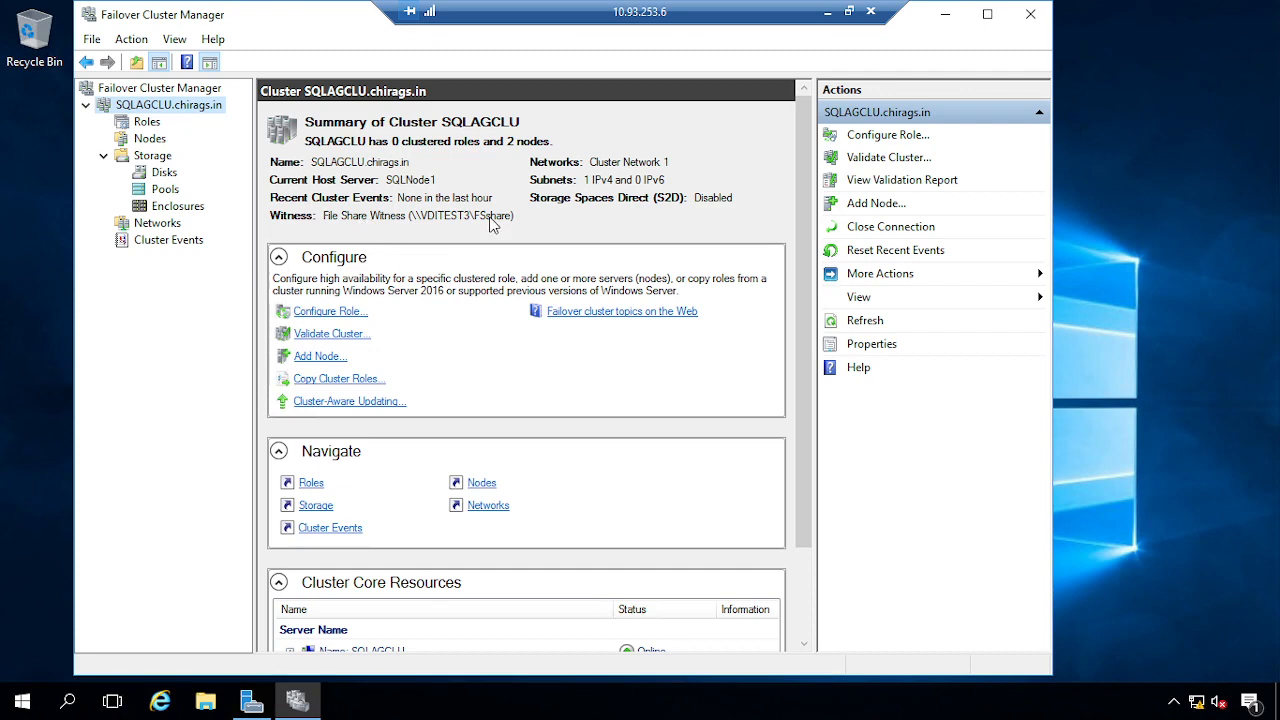
click(998, 16)
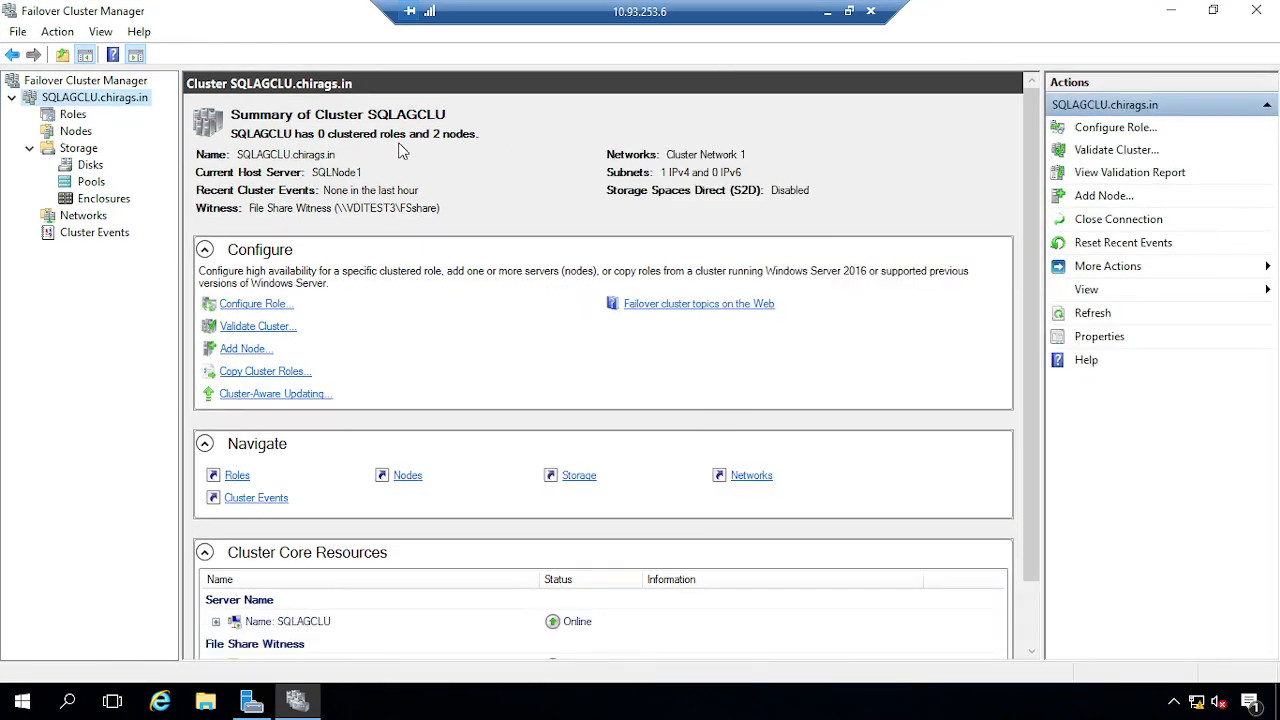
click(74, 117)
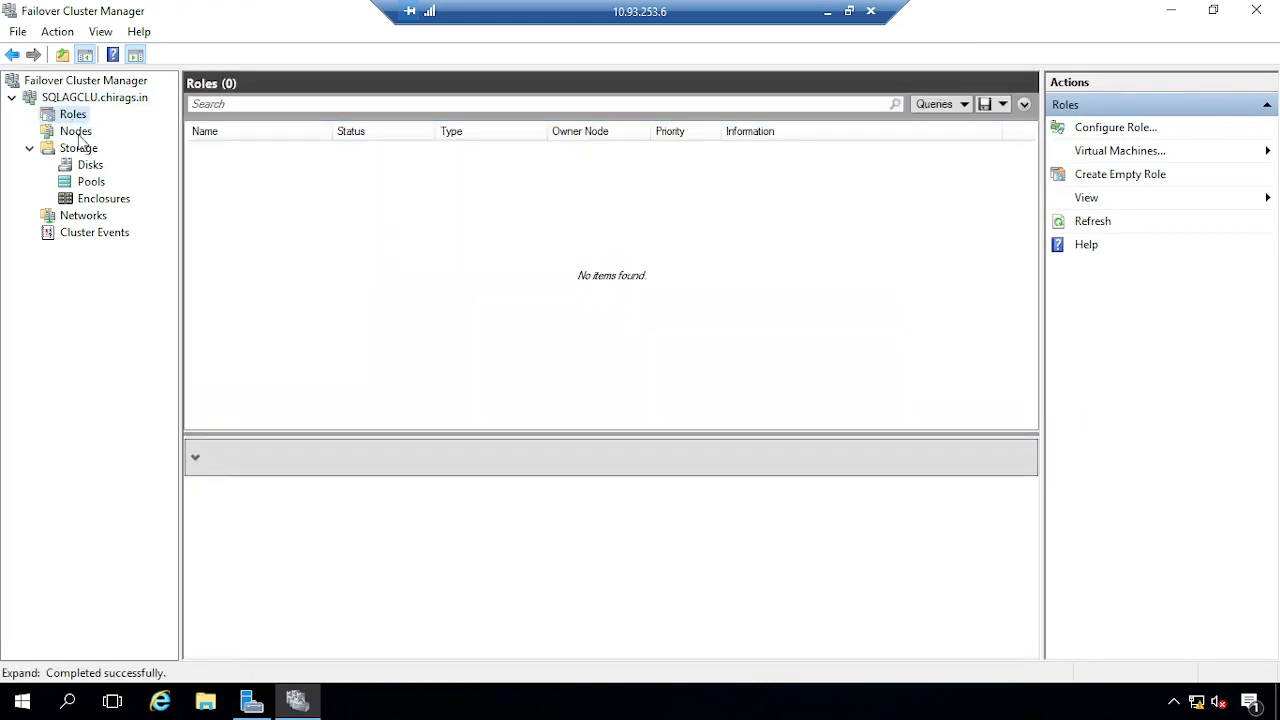
click(77, 135)
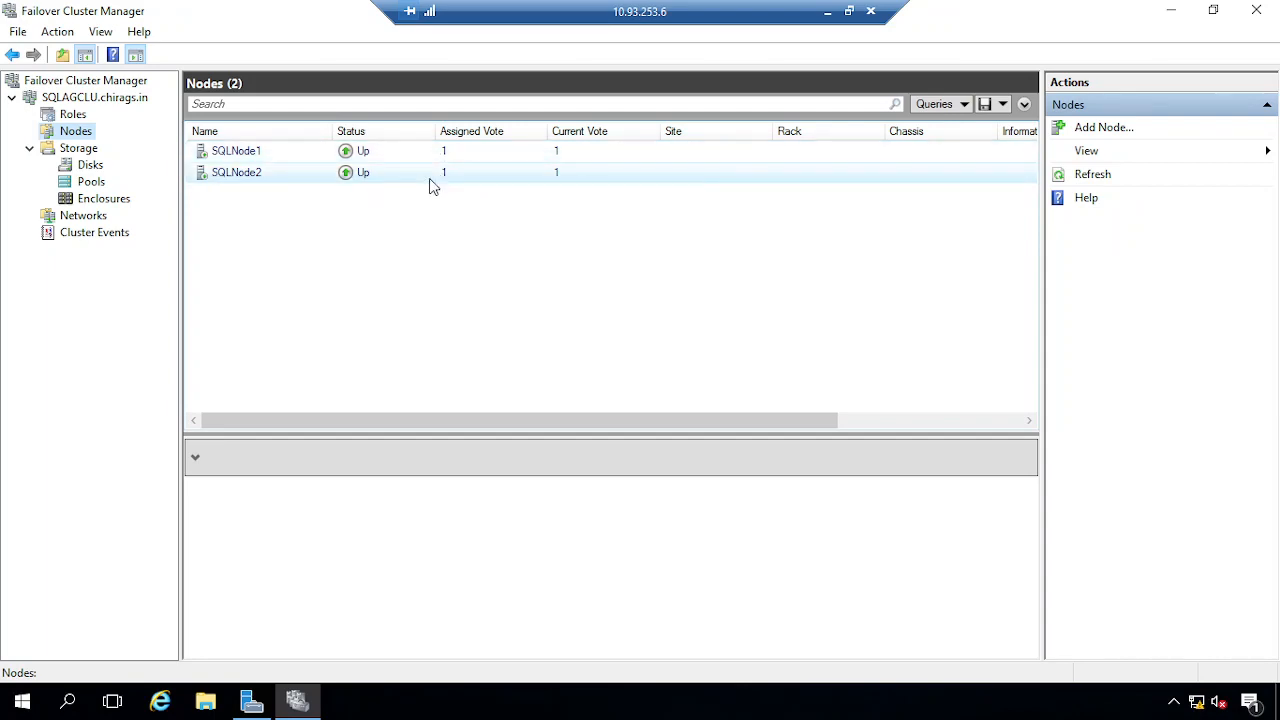
click(827, 12)
mouse_move(390, 700)
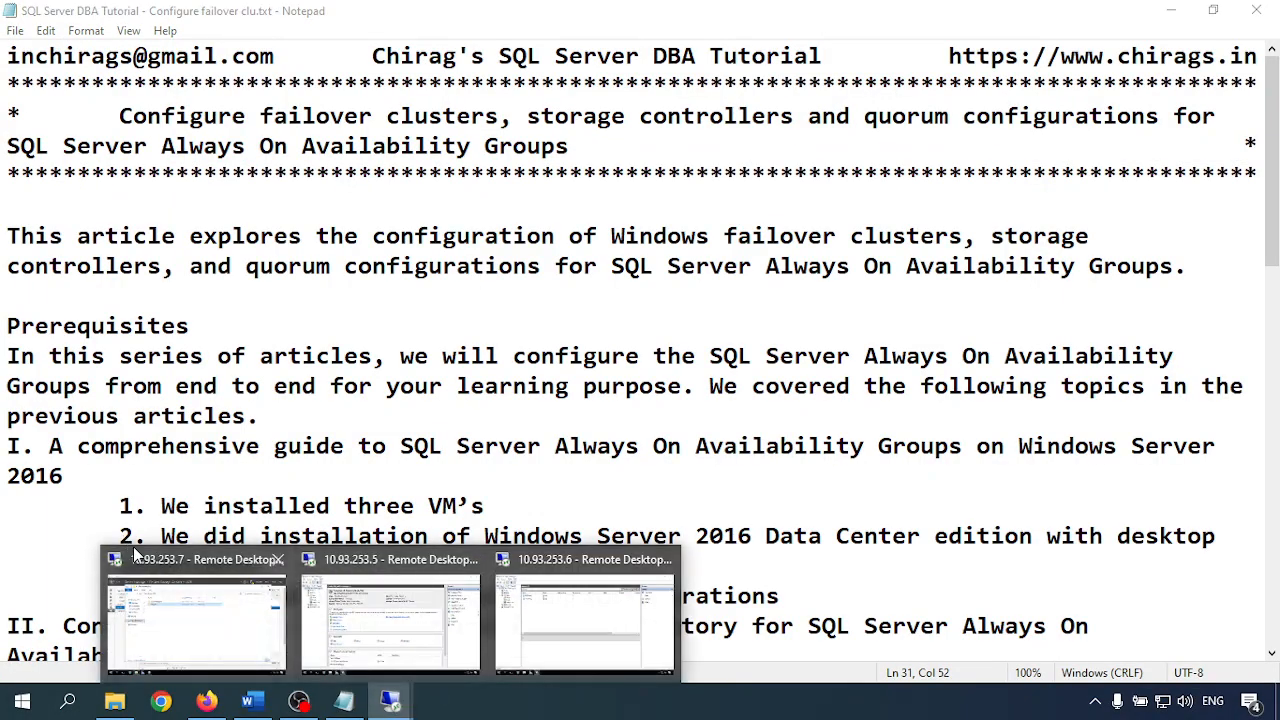
click(341, 637)
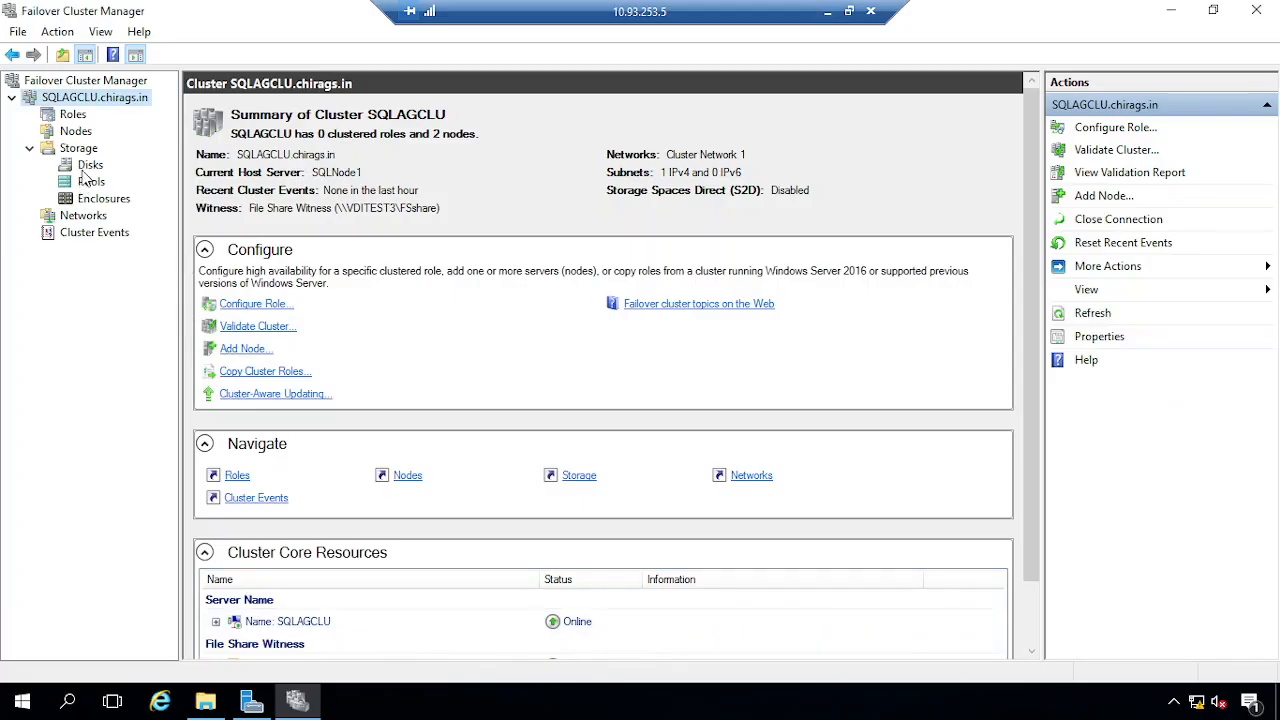
click(74, 132)
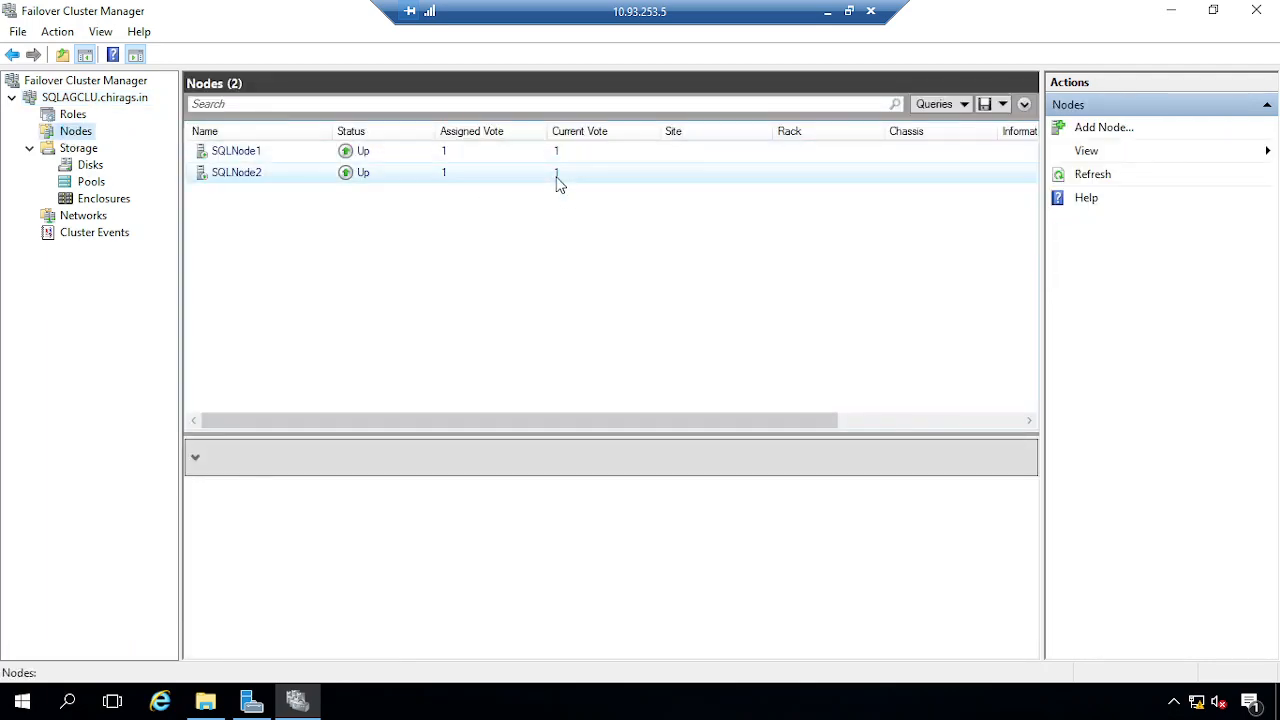
click(828, 12)
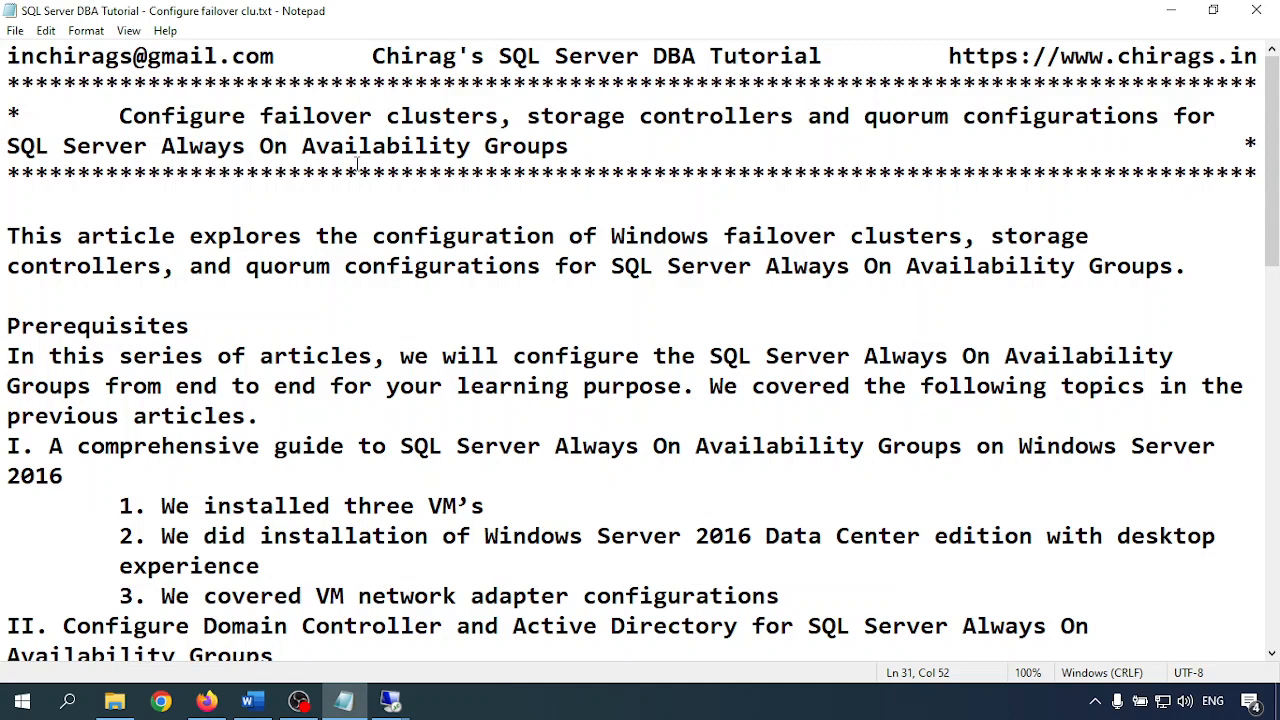
click(696, 234)
click(498, 710)
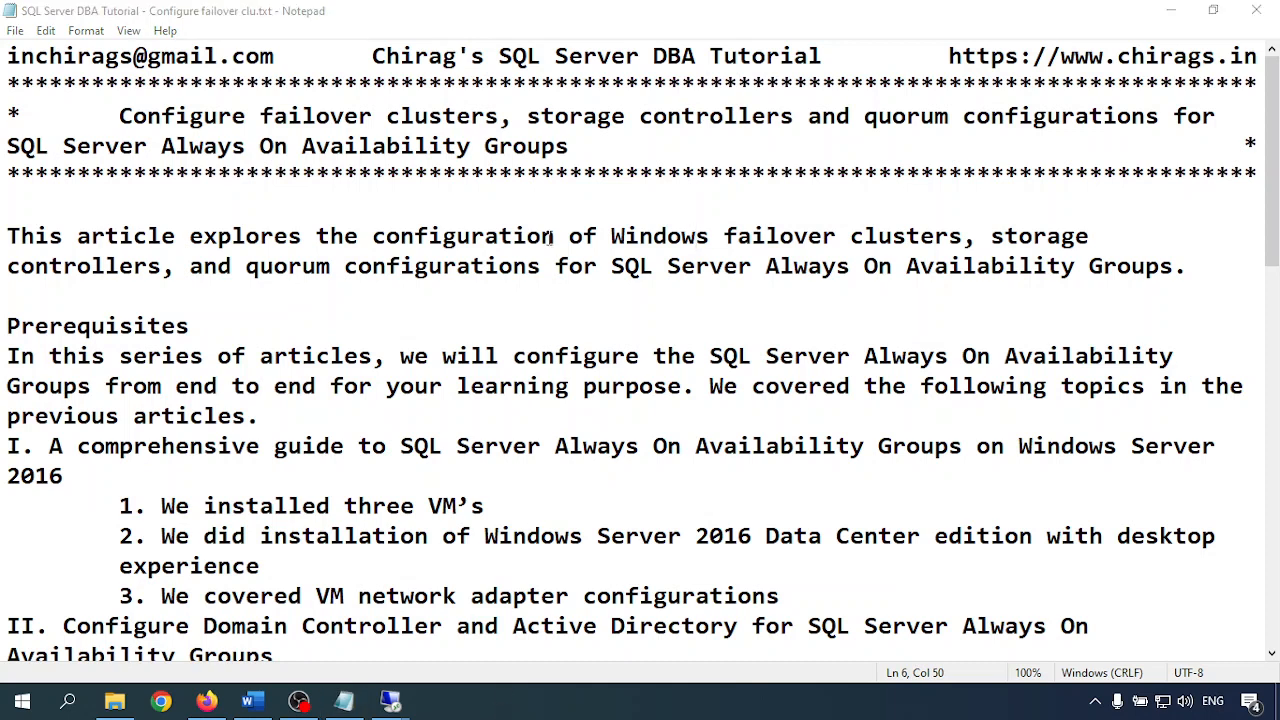